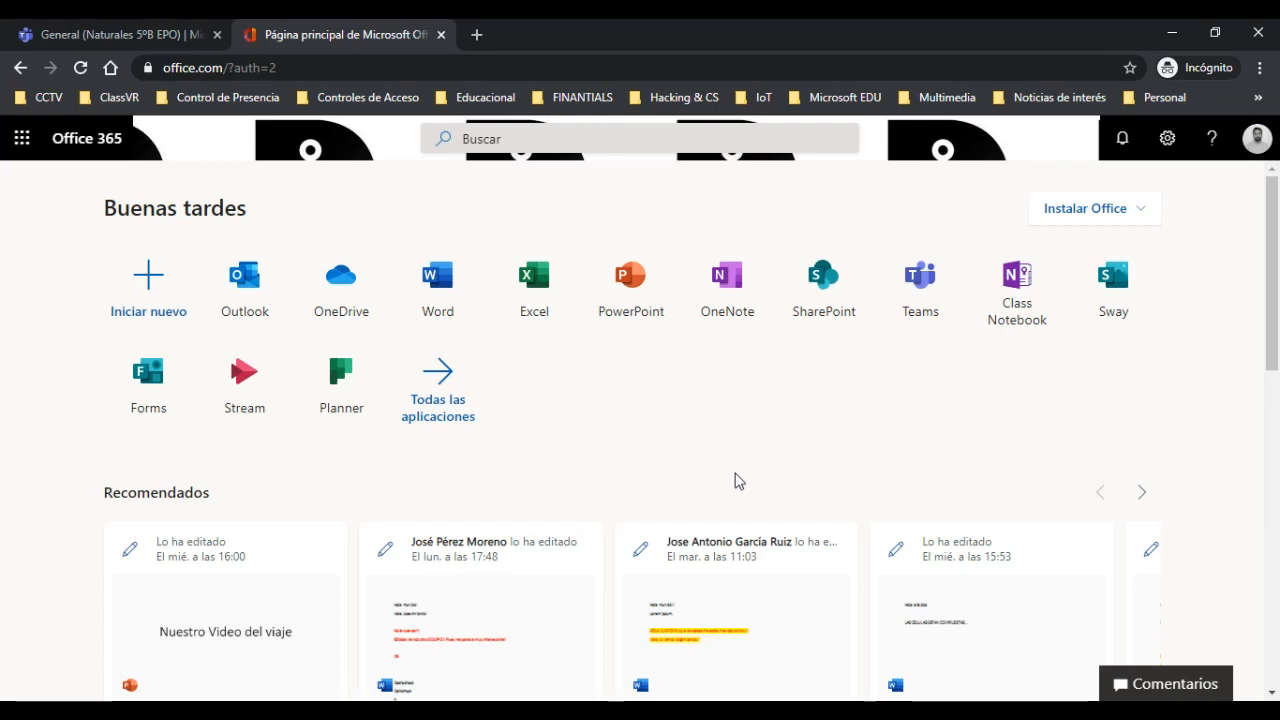
# Open Forms from the Office 365 home page
pyautogui.moveTo(212, 77); pyautogui.dragTo(161, 78)
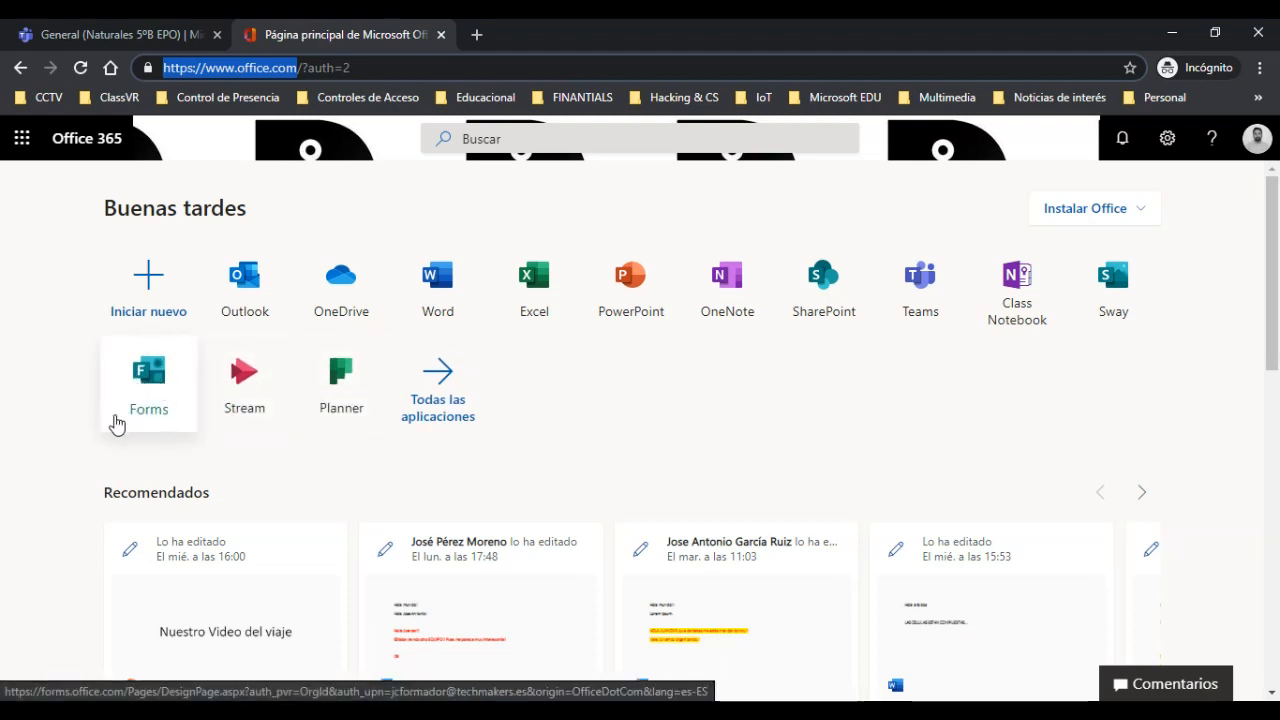
pyautogui.click(148, 403)
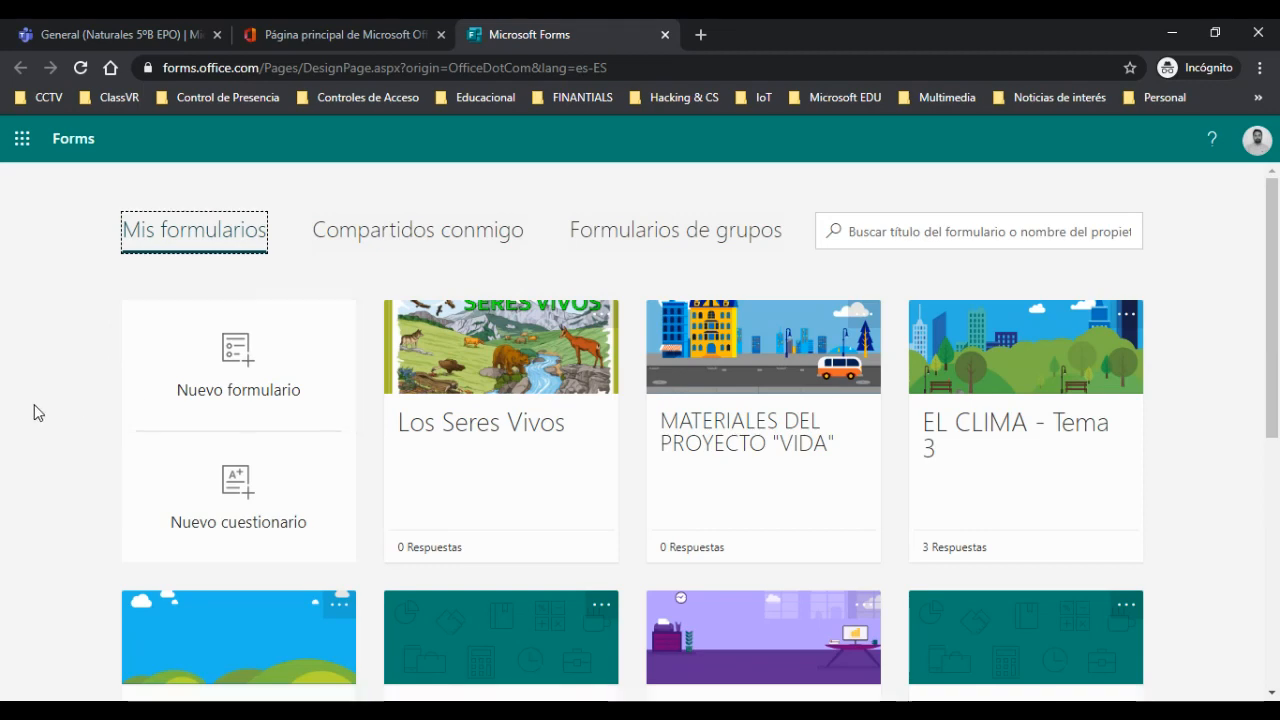
# Look through the existing forms under Mis formularios, Compartidos conmigo and Formularios de grupos, including the list of groups
pyautogui.scroll(-2, 34, 409)
pyautogui.scroll(2, 34, 409)
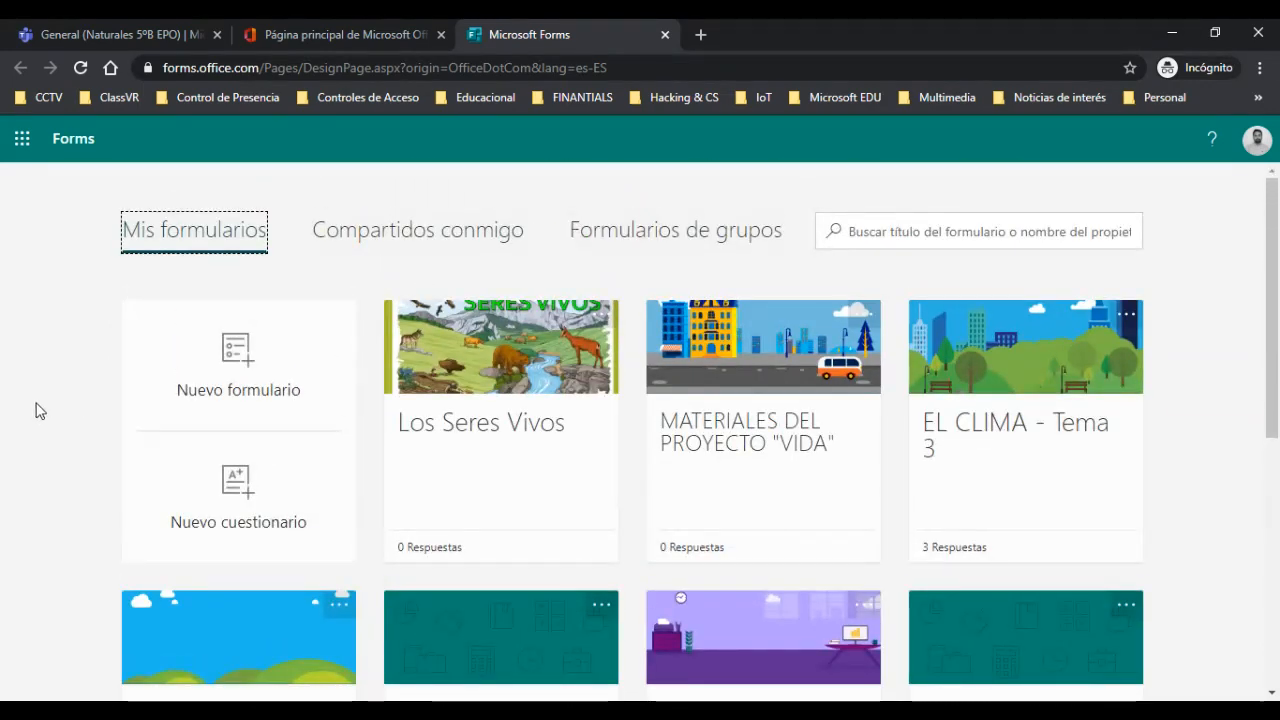
pyautogui.scroll(-1, 35, 410)
pyautogui.scroll(-4, 35, 410)
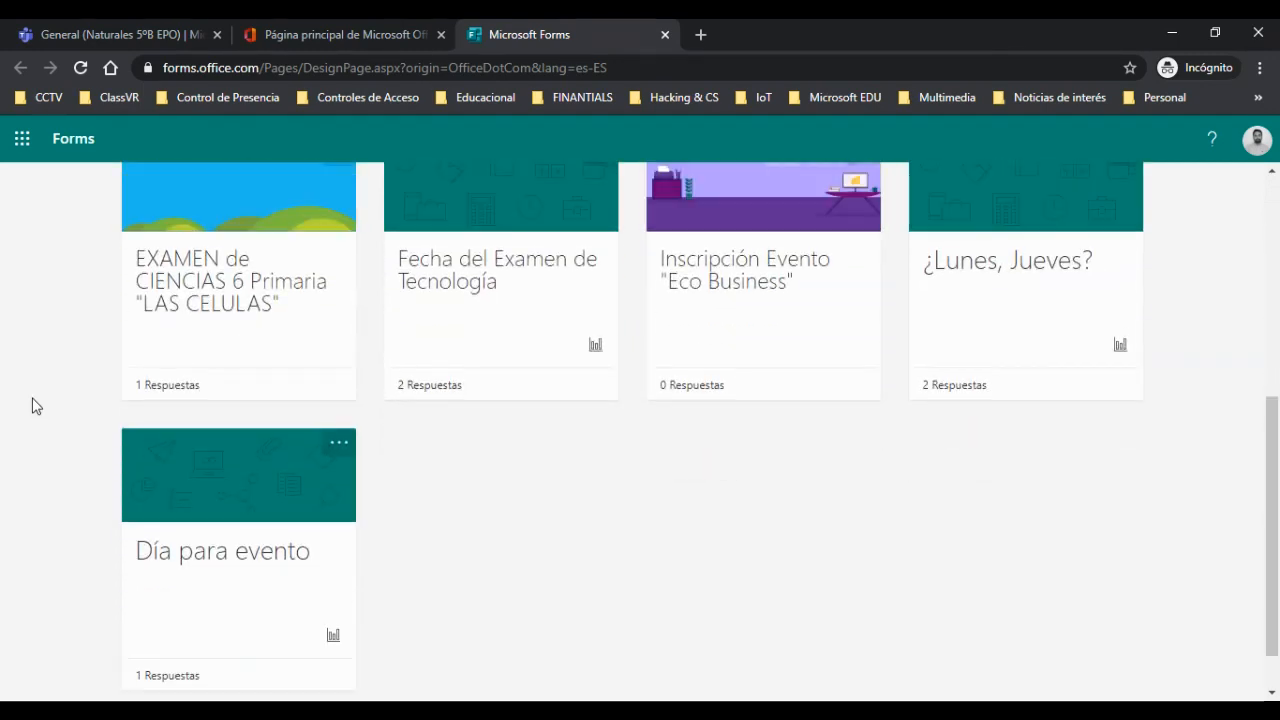
pyautogui.scroll(5, 35, 405)
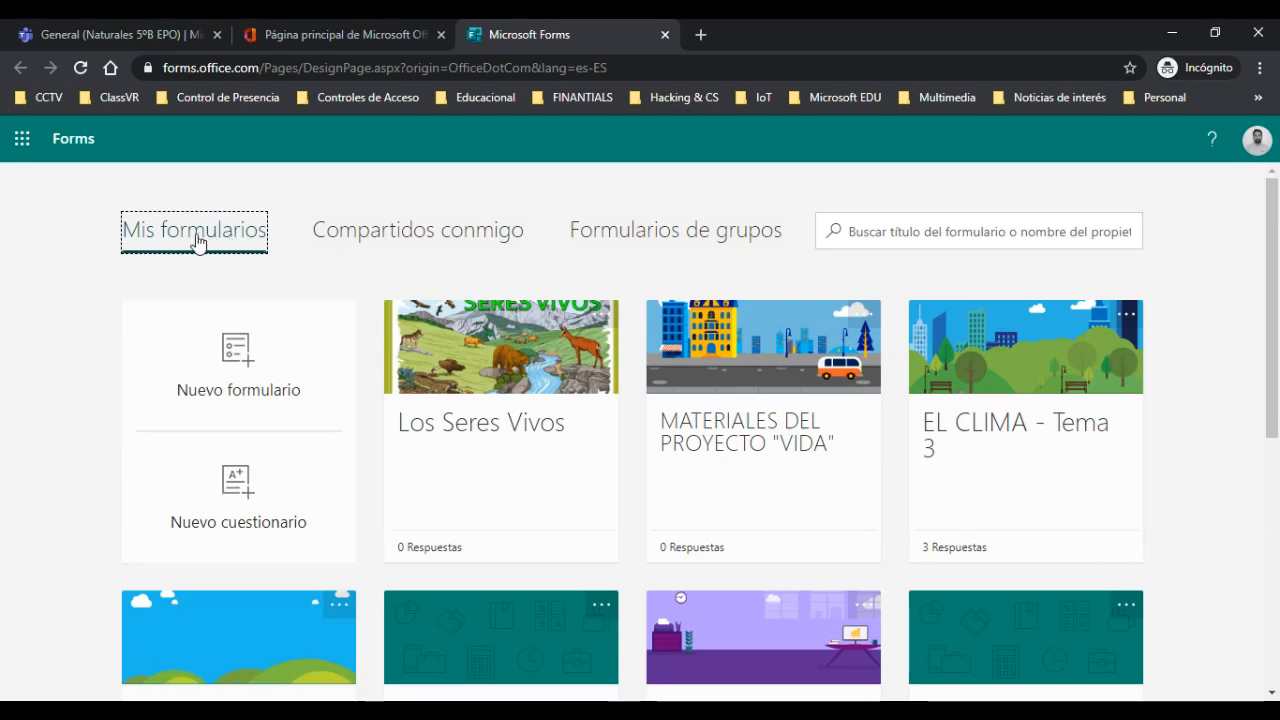
pyautogui.click(411, 243)
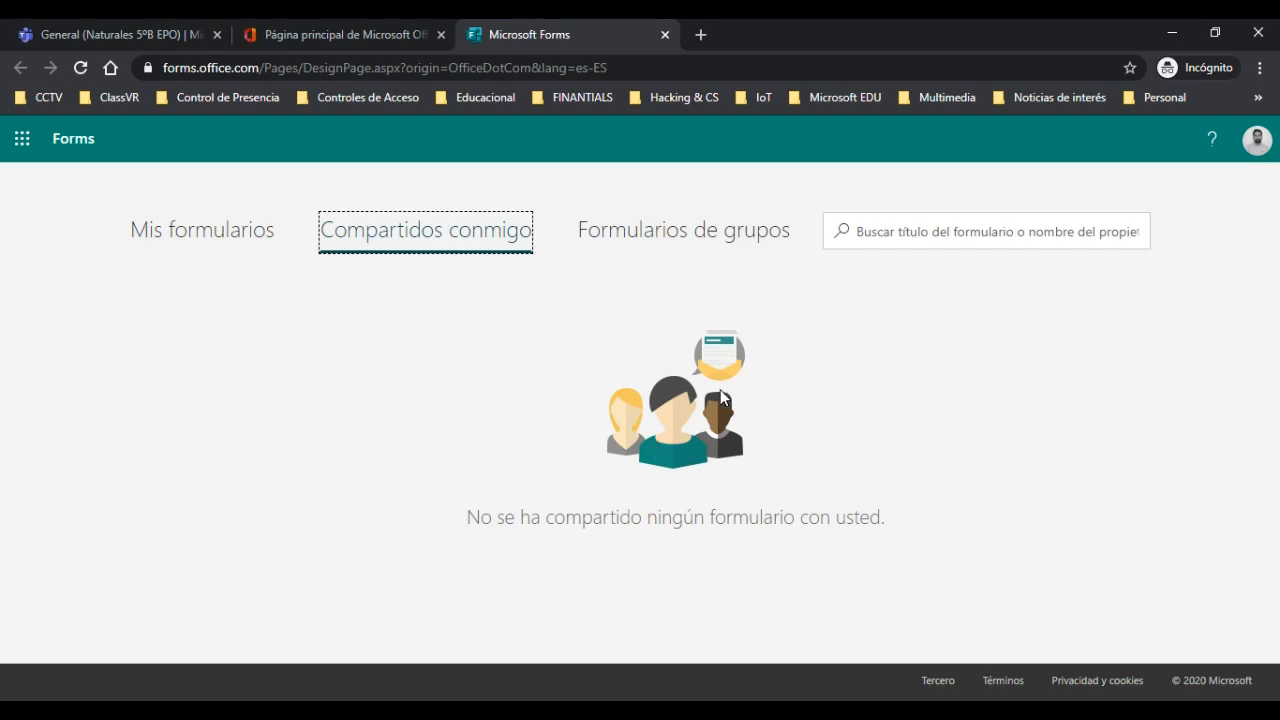
pyautogui.click(664, 249)
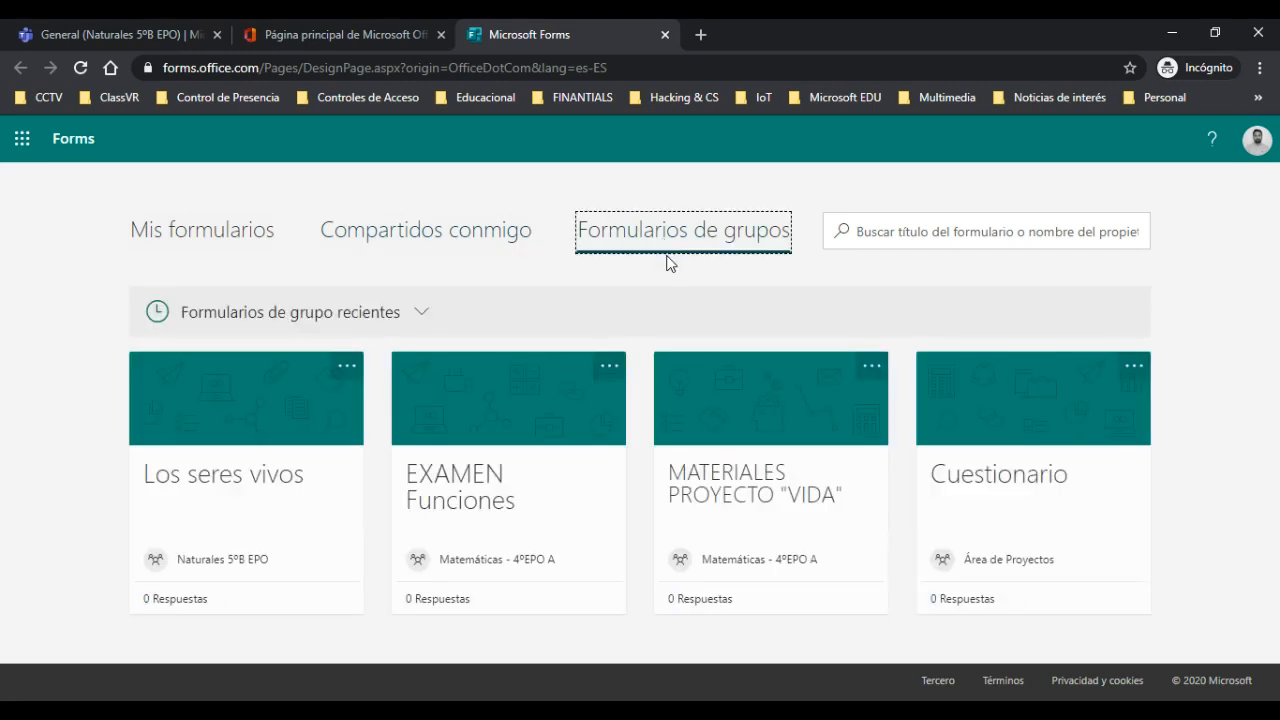
pyautogui.click(424, 317)
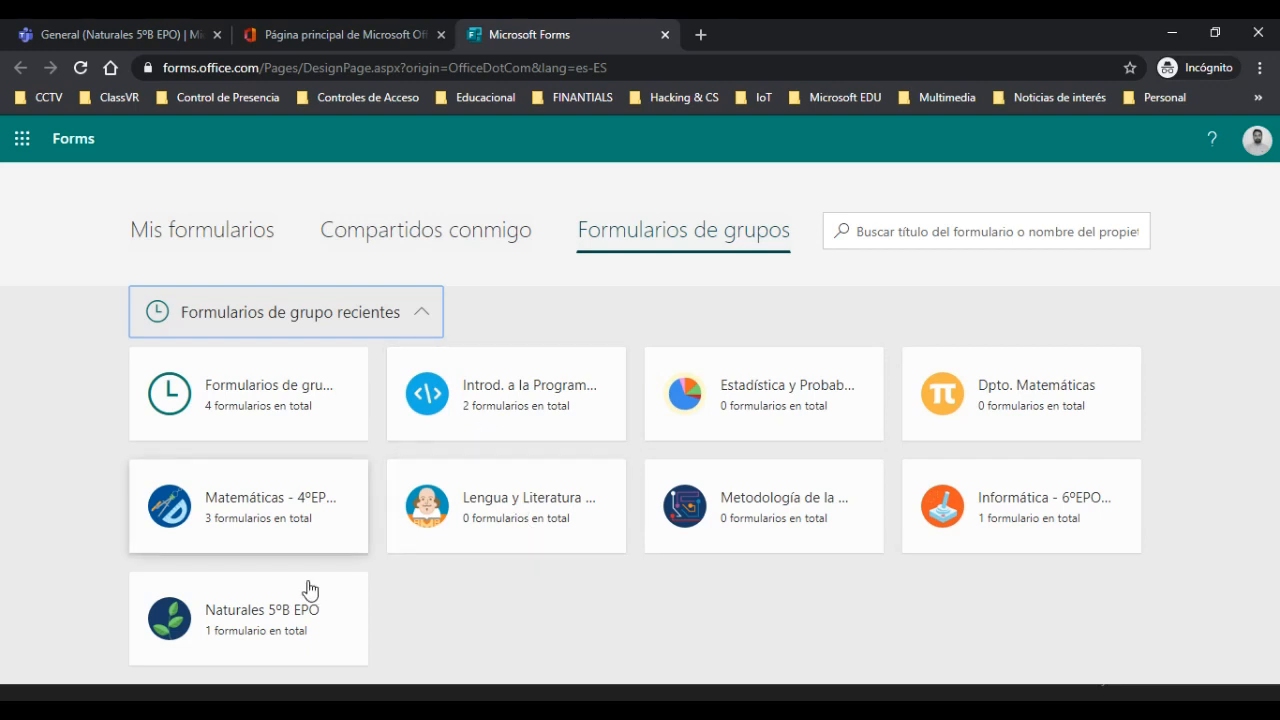
pyautogui.click(229, 240)
pyautogui.click(933, 236)
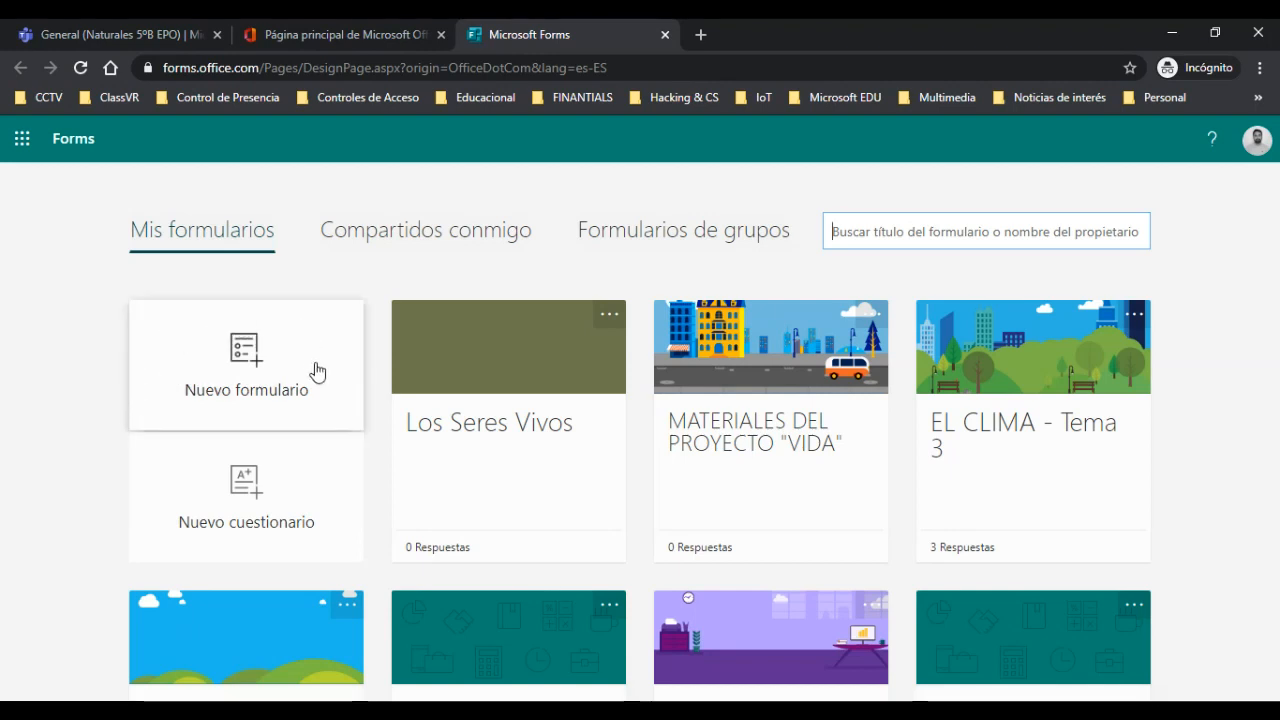
# Create a new form and title it "Encuesta sobre VIAJE FIN DE CURSO"
pyautogui.click(184, 381)
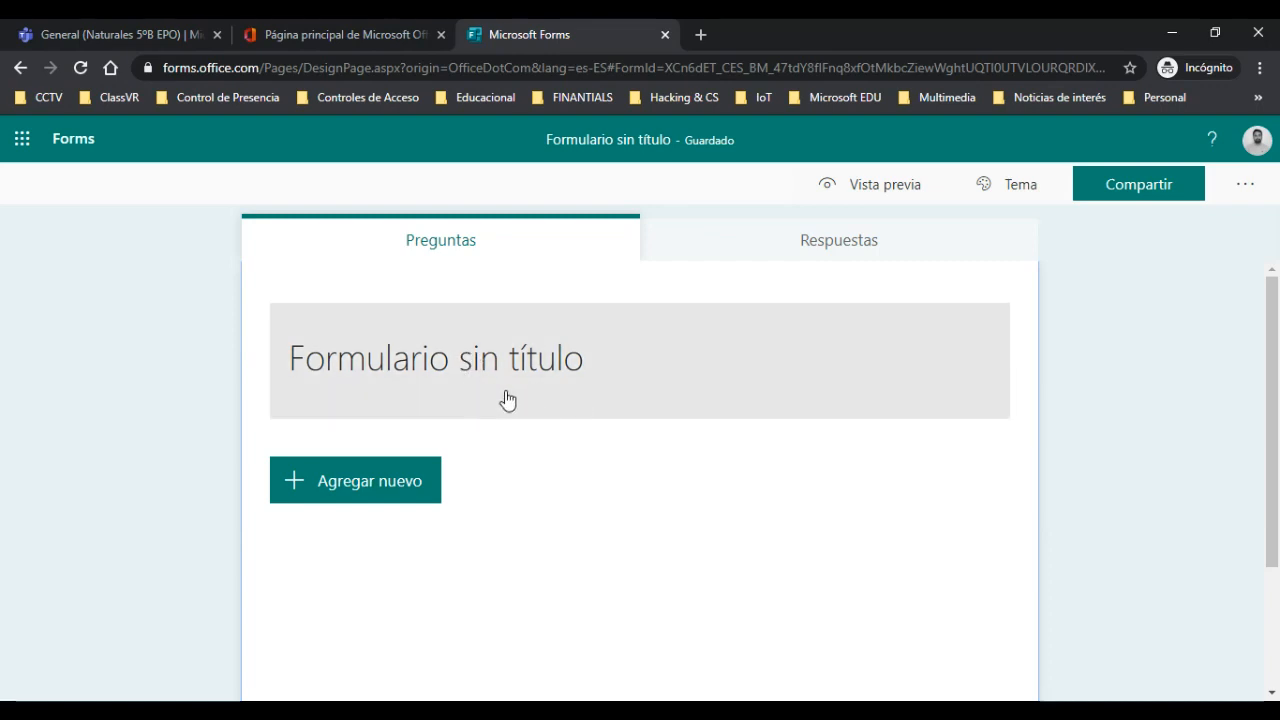
pyautogui.click(509, 390)
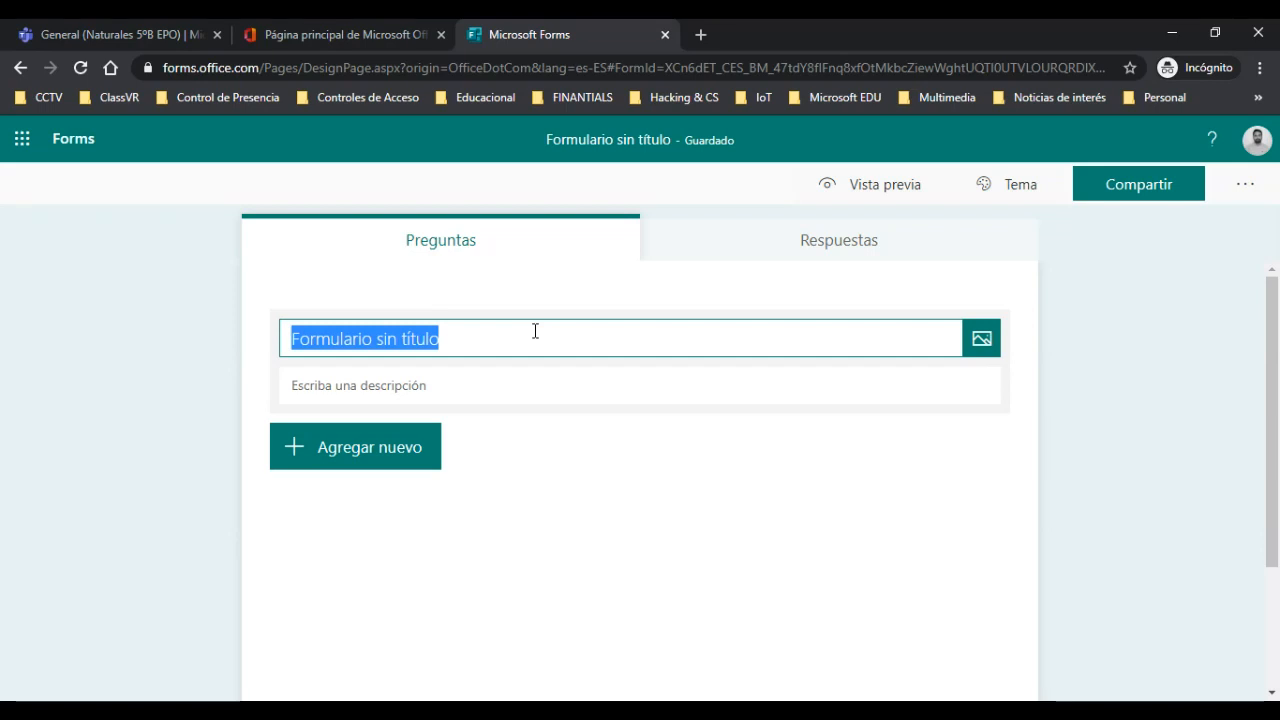
pyautogui.write('Enc')
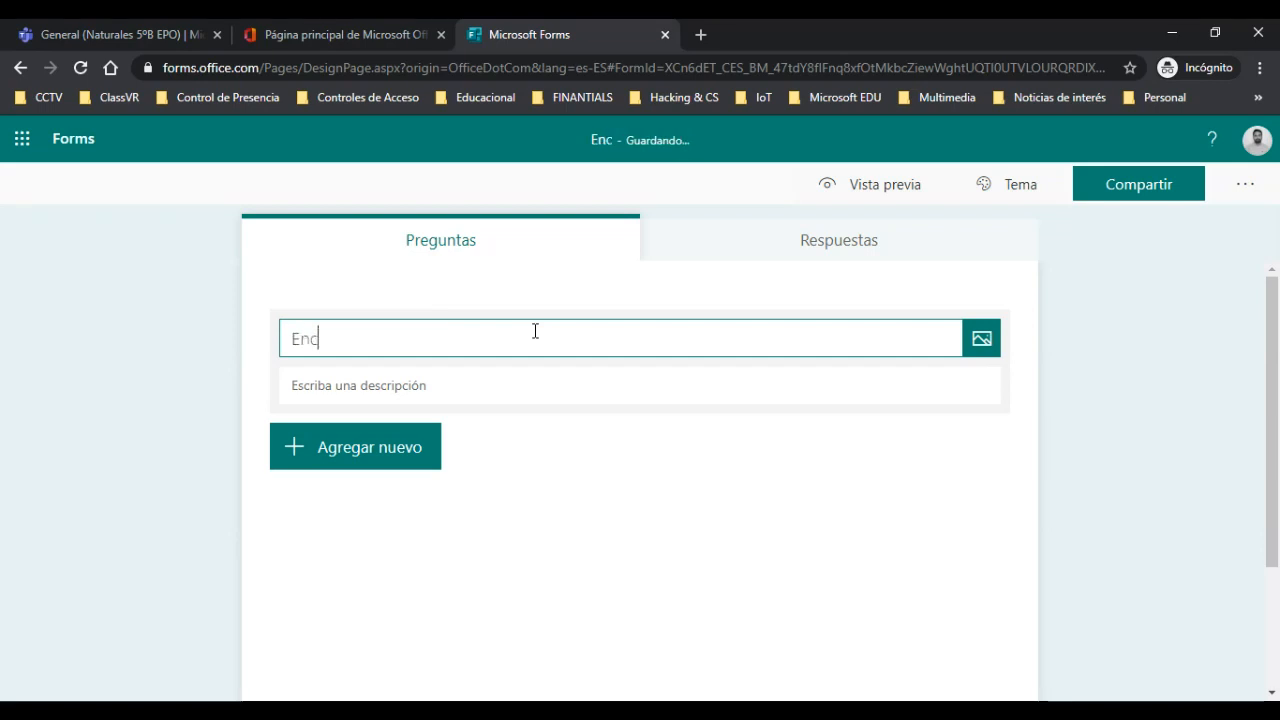
pyautogui.write('uesta sobre ')
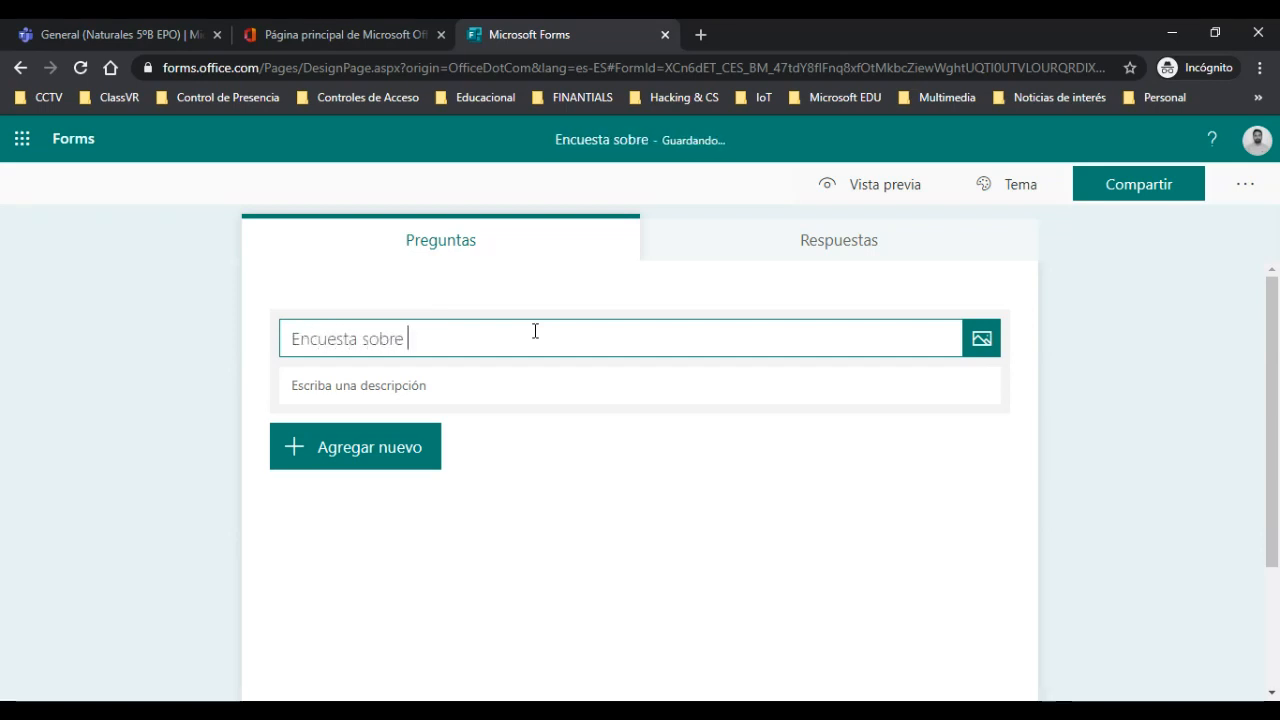
pyautogui.write('VIAJE FIN')
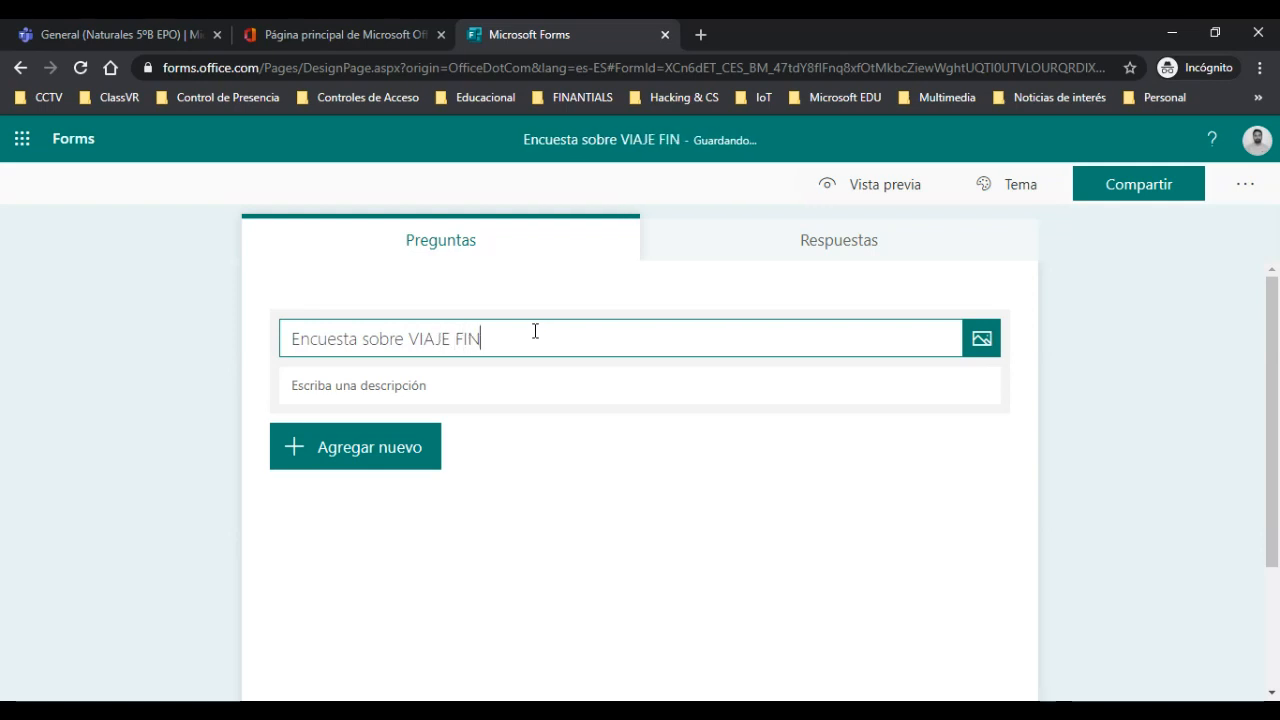
pyautogui.write(' DE CR')
pyautogui.press('BackSpace')
pyautogui.press('BackSpace')
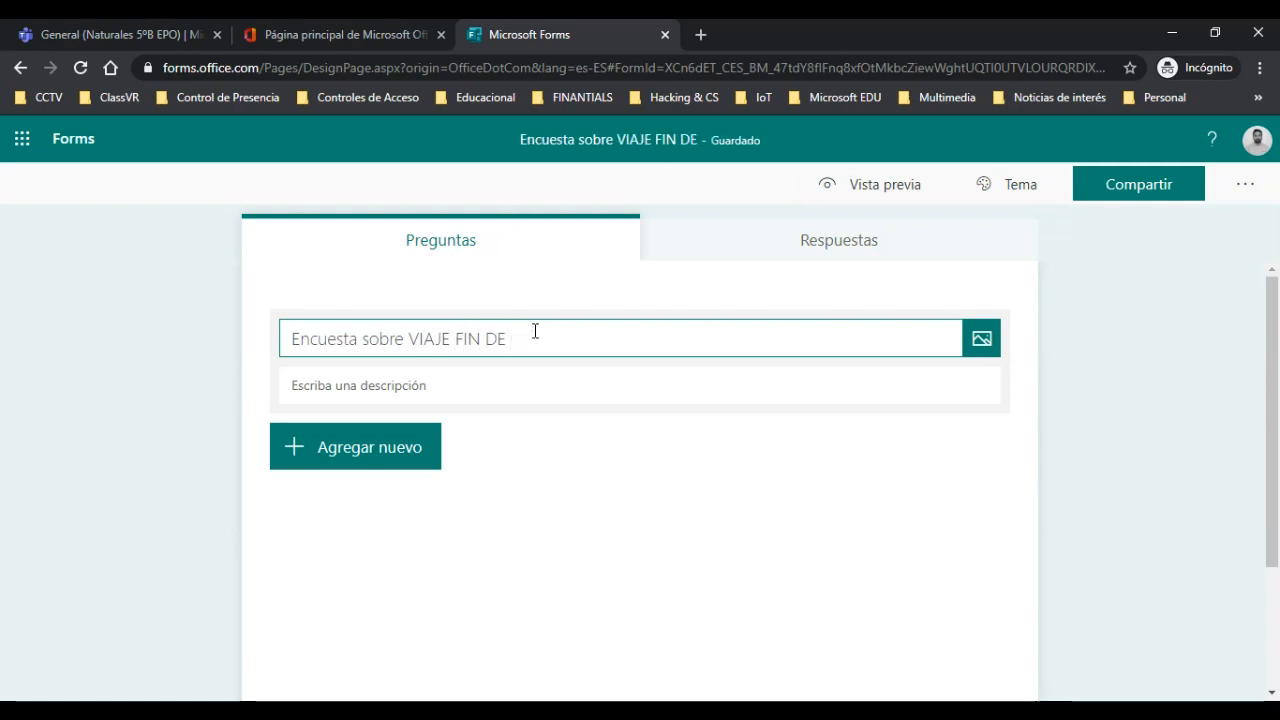
pyautogui.write('CURSO')
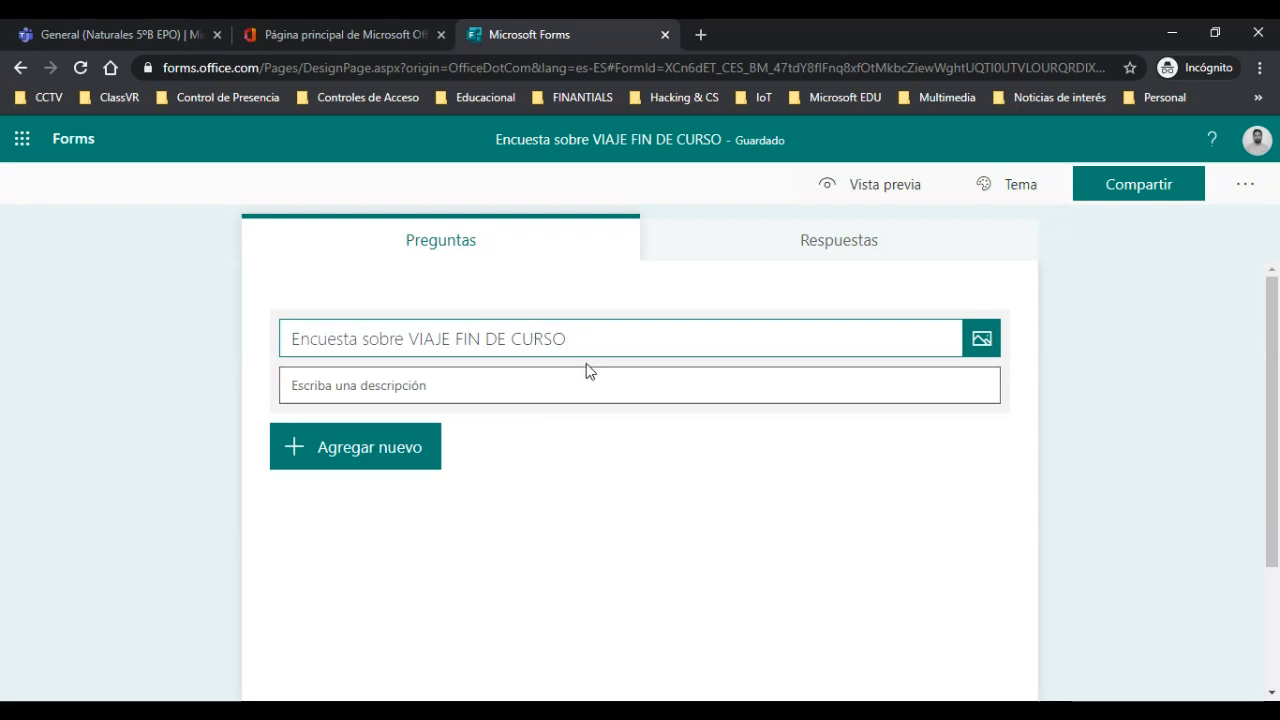
# Enter the form description "En esta encuesta vamos a consultar las necesidades del centro, alumnos y padres..."
pyautogui.click(592, 376)
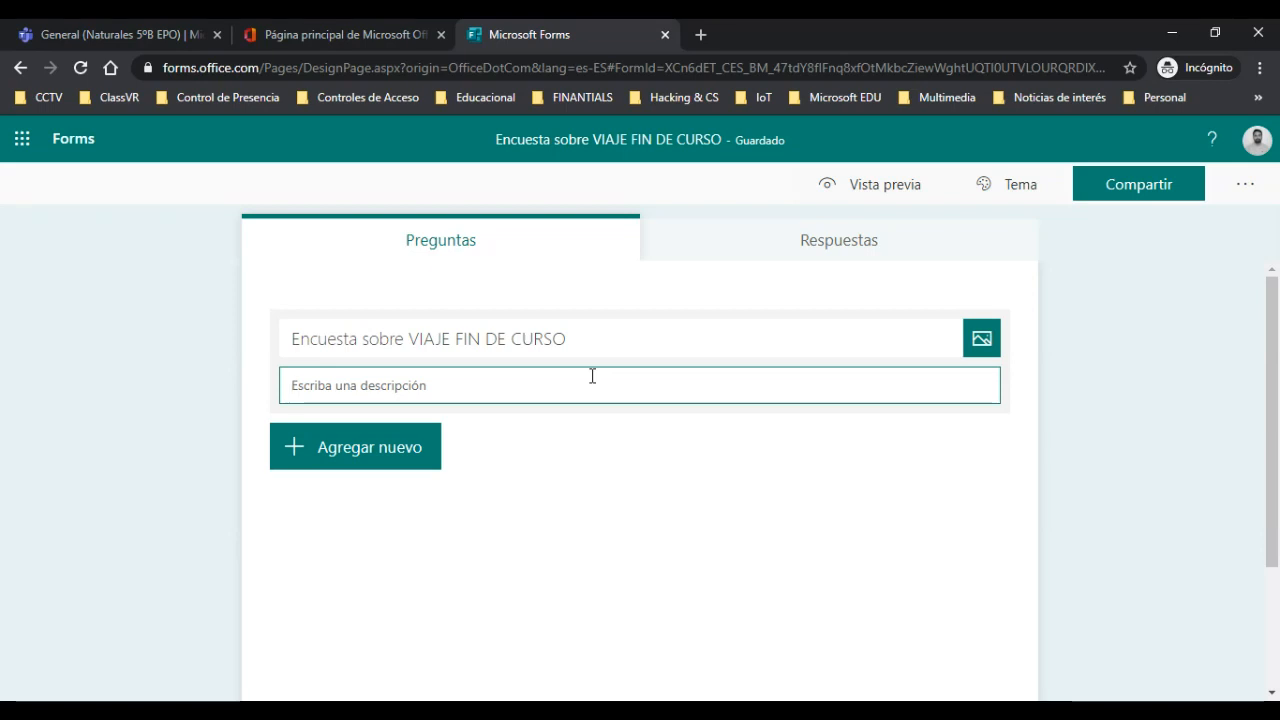
pyautogui.write('E')
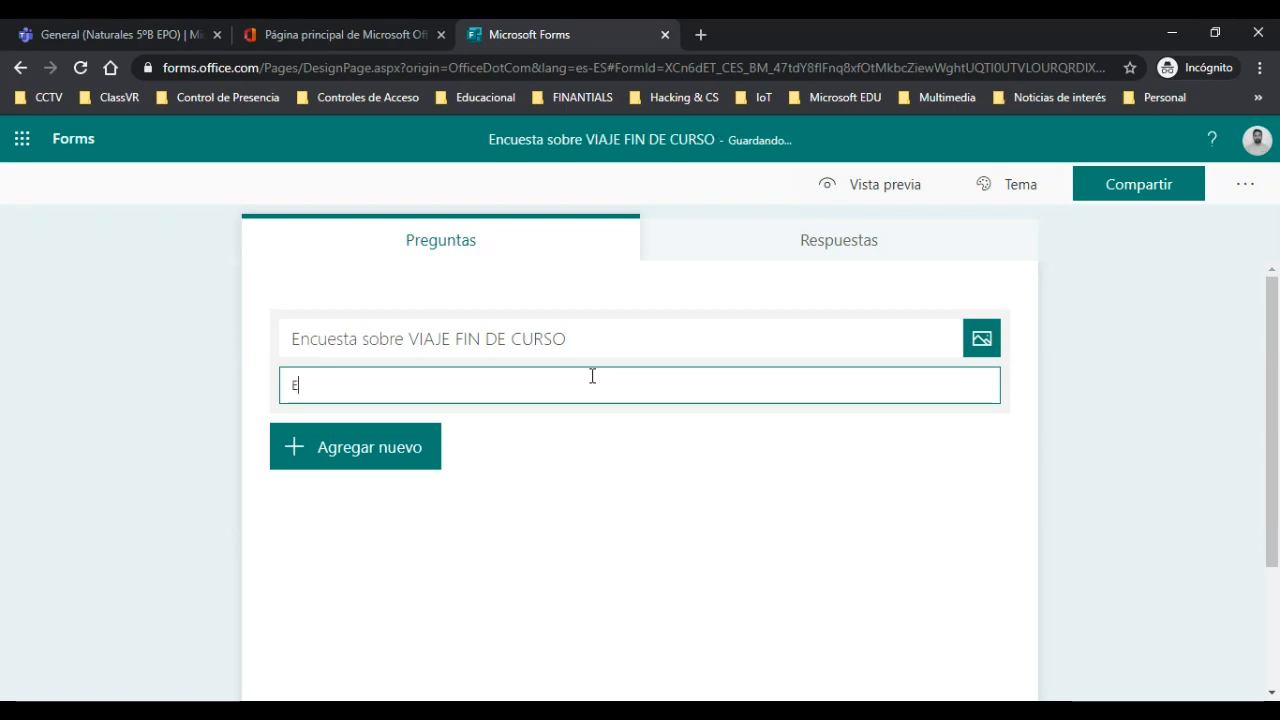
pyautogui.write('n esta escu')
pyautogui.write('ncuest')
pyautogui.write('a vamos a')
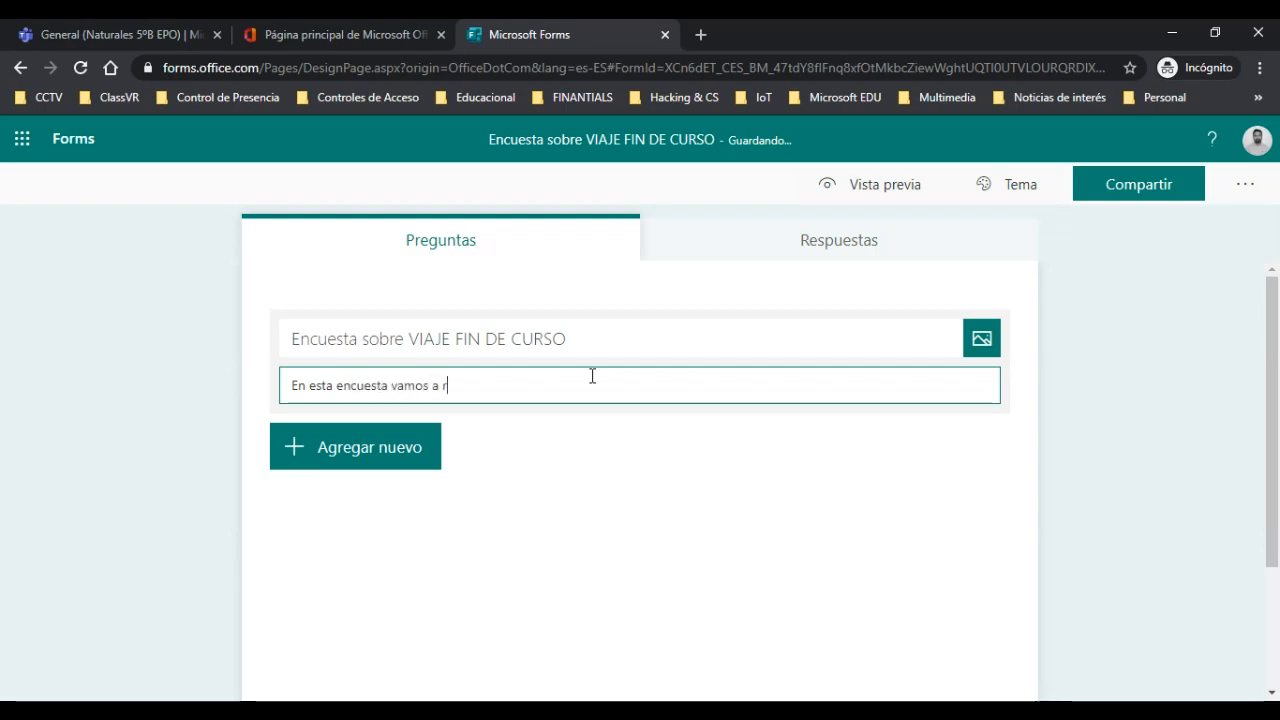
pyautogui.write(' consultar las necesidades')
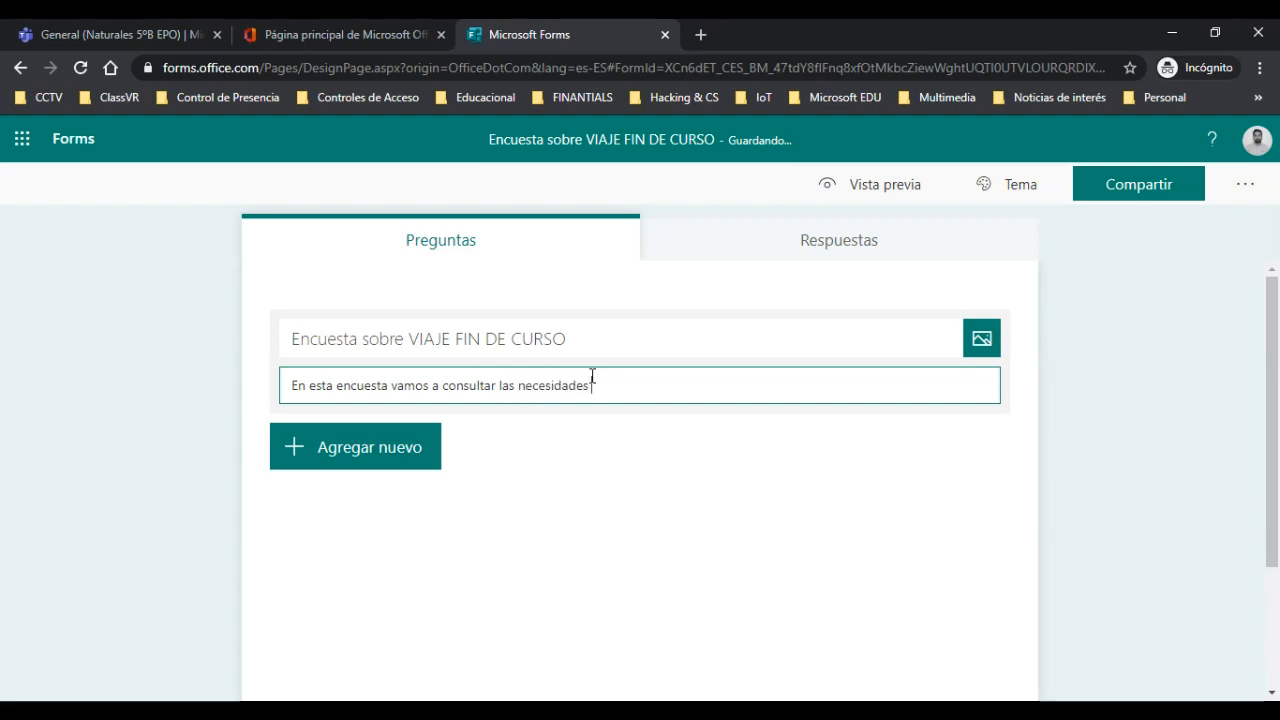
pyautogui.write(' del centro ')
pyautogui.write(' alumnos y padres...')
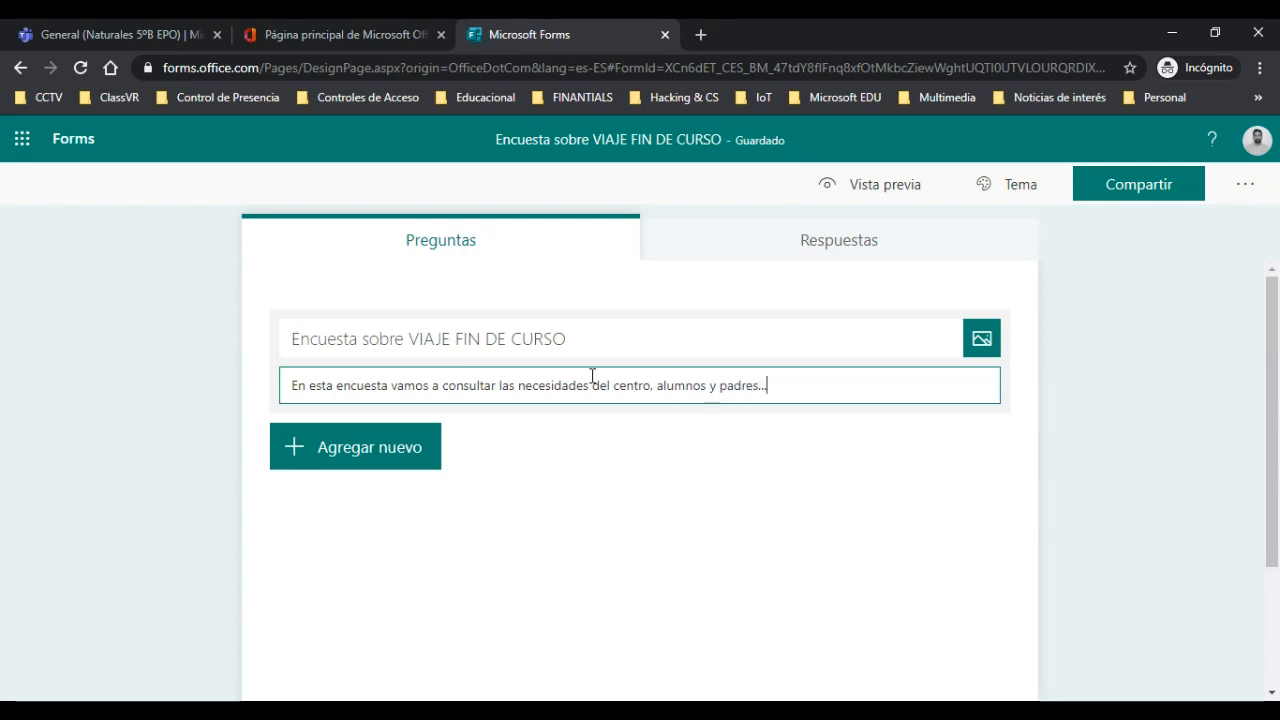
pyautogui.press('Return')
pyautogui.press('BackSpace')
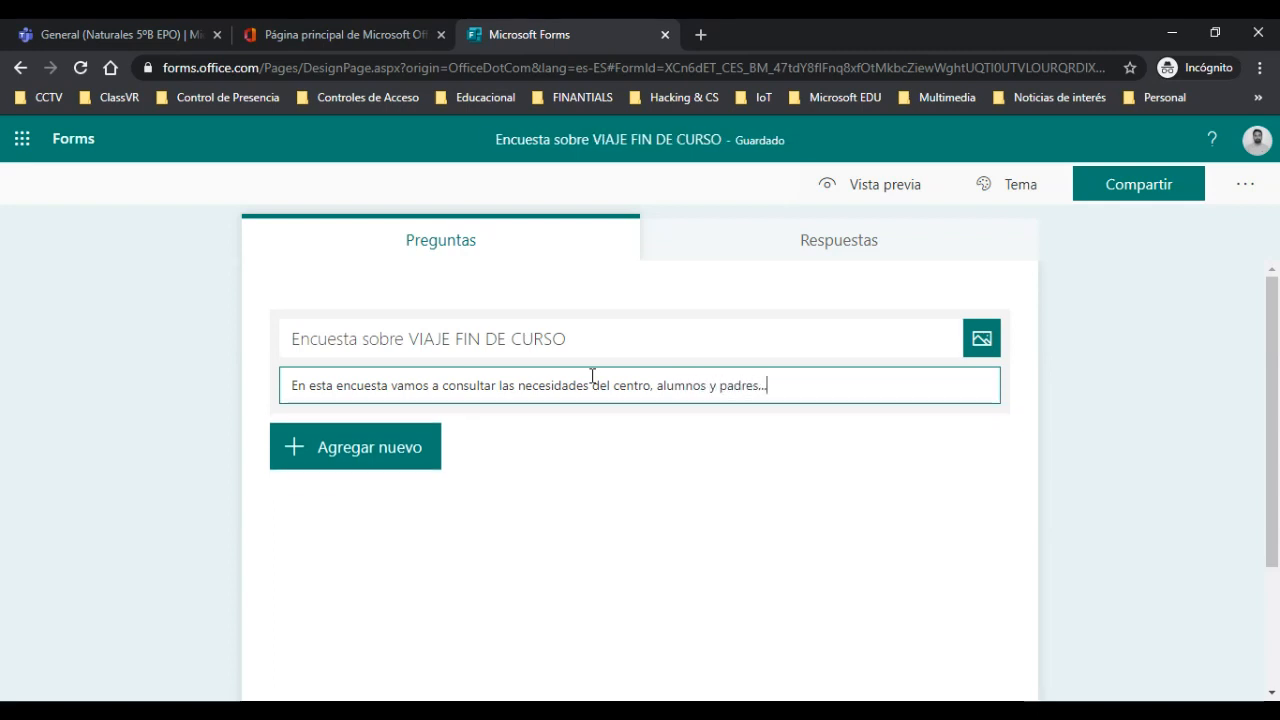
pyautogui.click(208, 443)
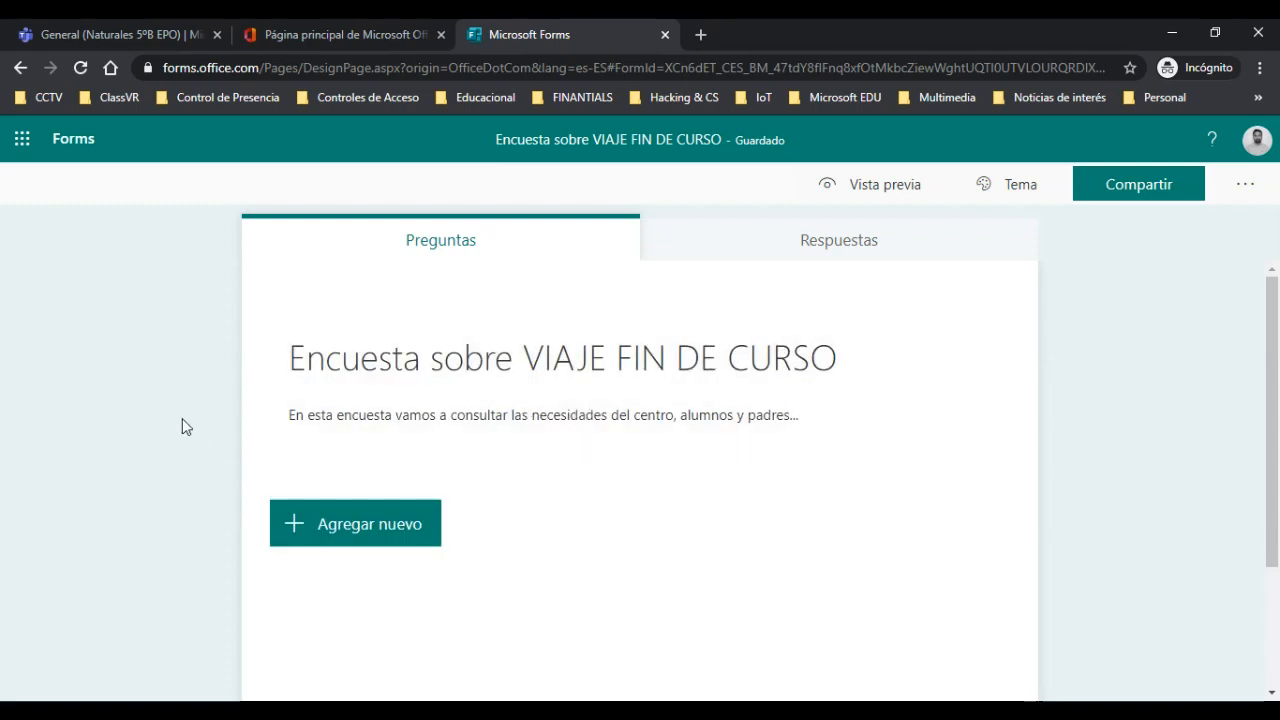
# Check the available question types and add an Opción question below the form description
pyautogui.scroll(-1, 186, 423)
pyautogui.scroll(1, 800, 418)
pyautogui.scroll(-1, 648, 411)
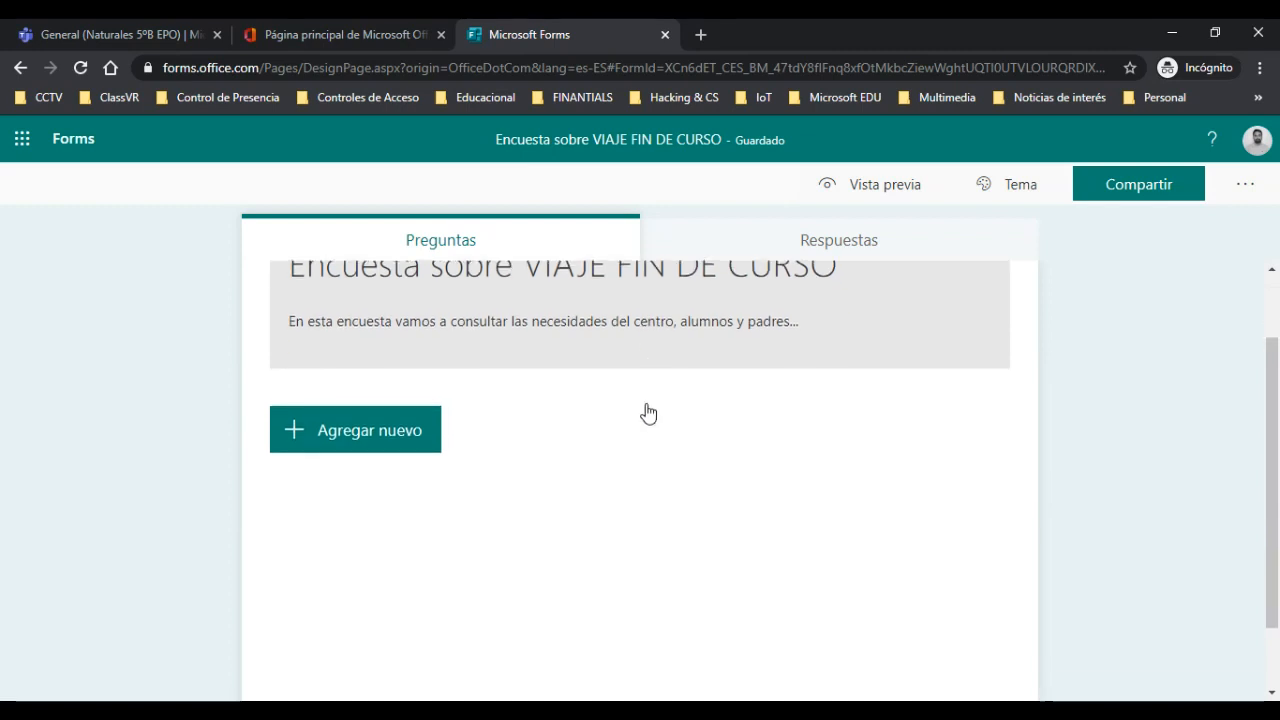
pyautogui.click(402, 450)
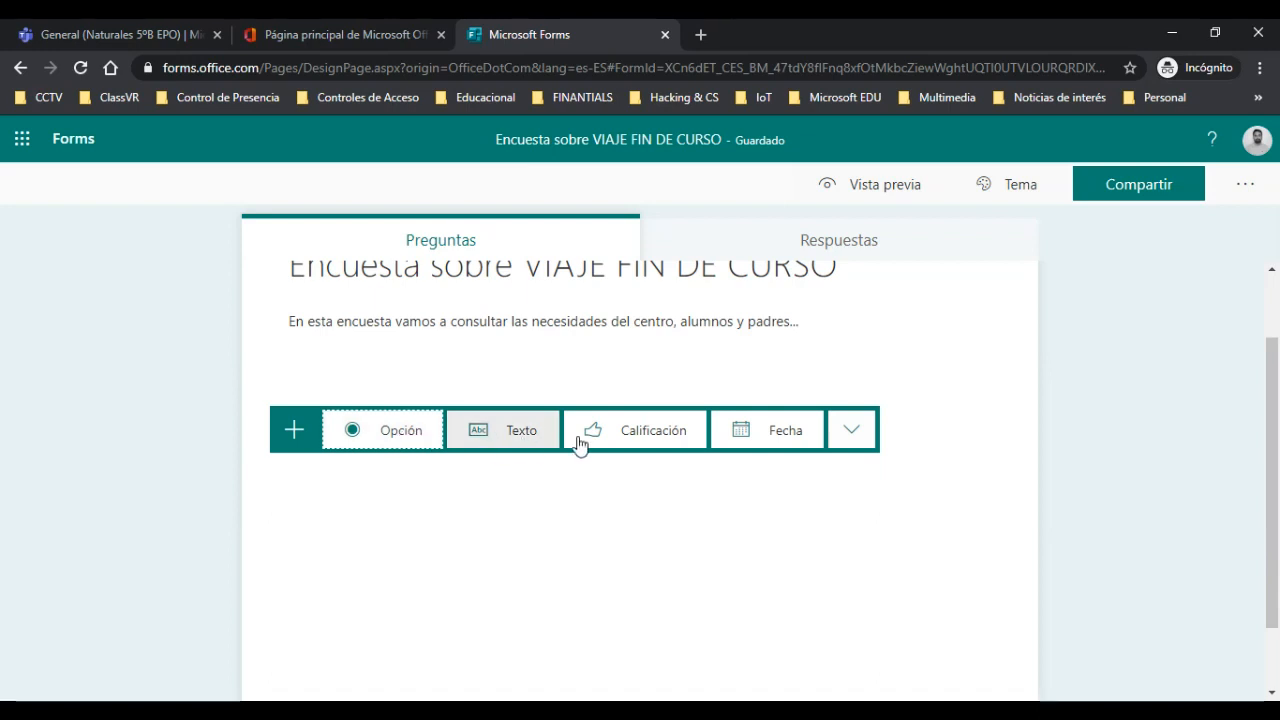
pyautogui.click(858, 436)
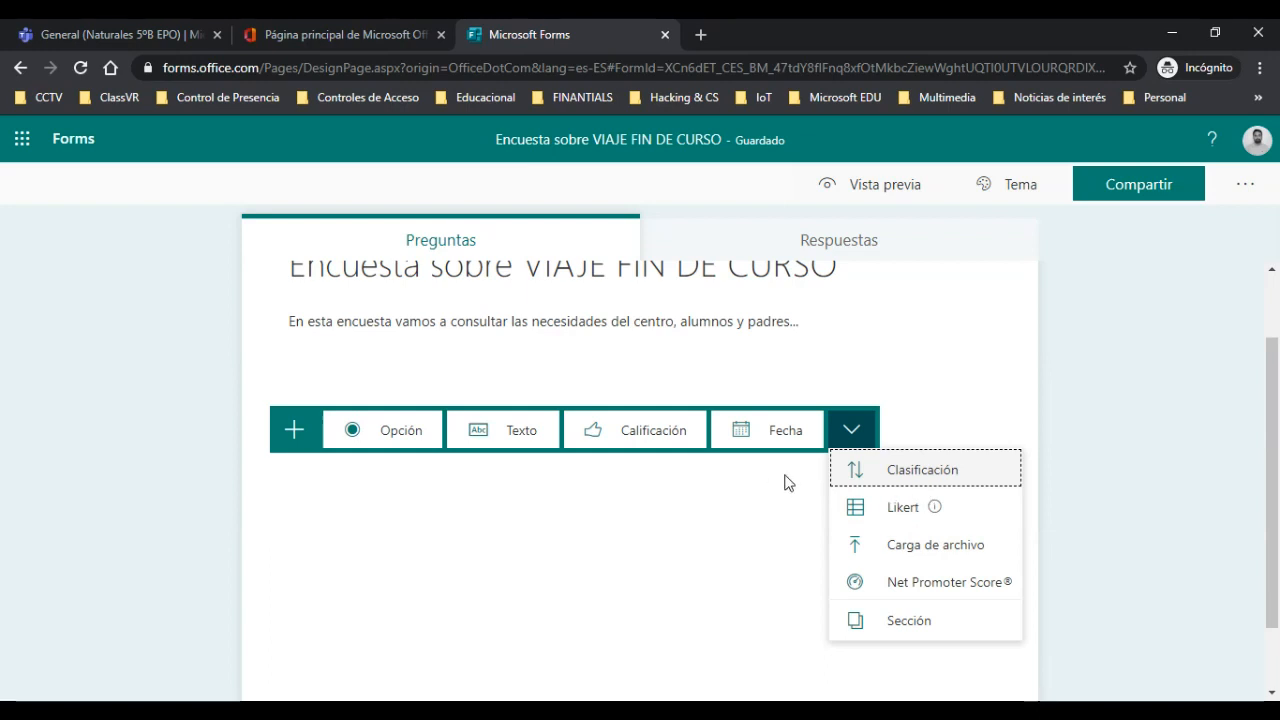
pyautogui.click(926, 421)
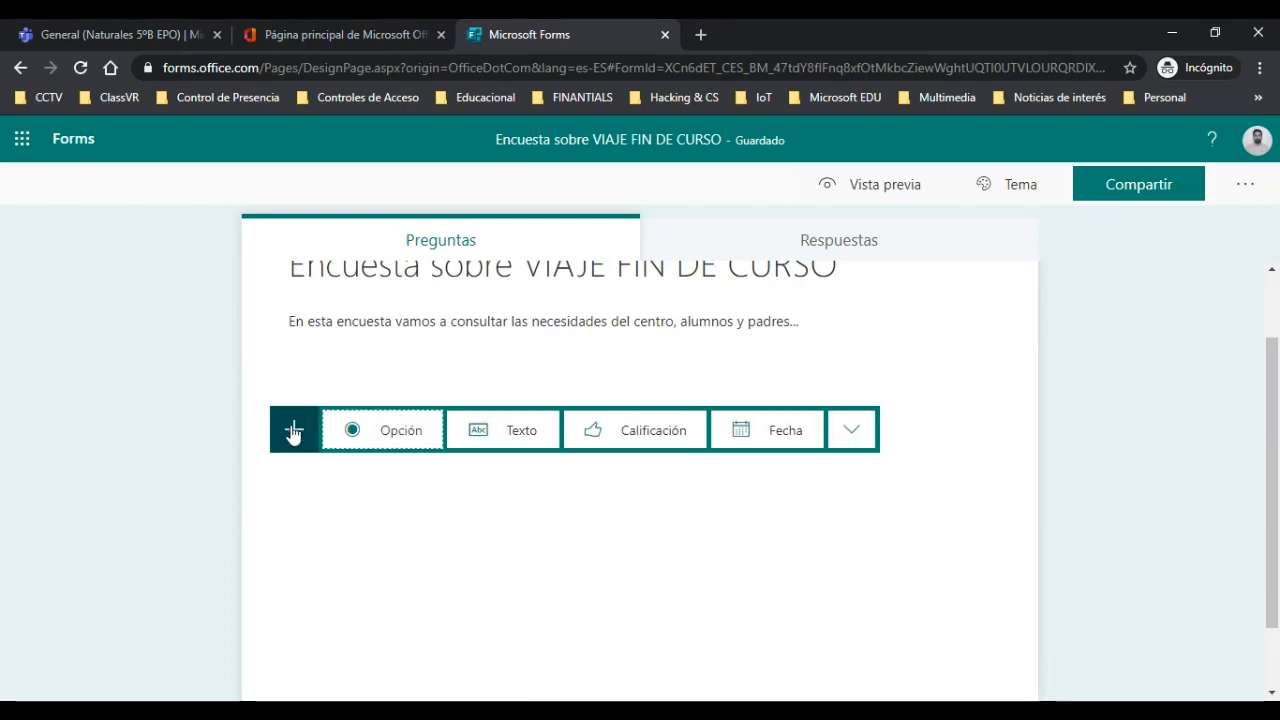
pyautogui.click(390, 442)
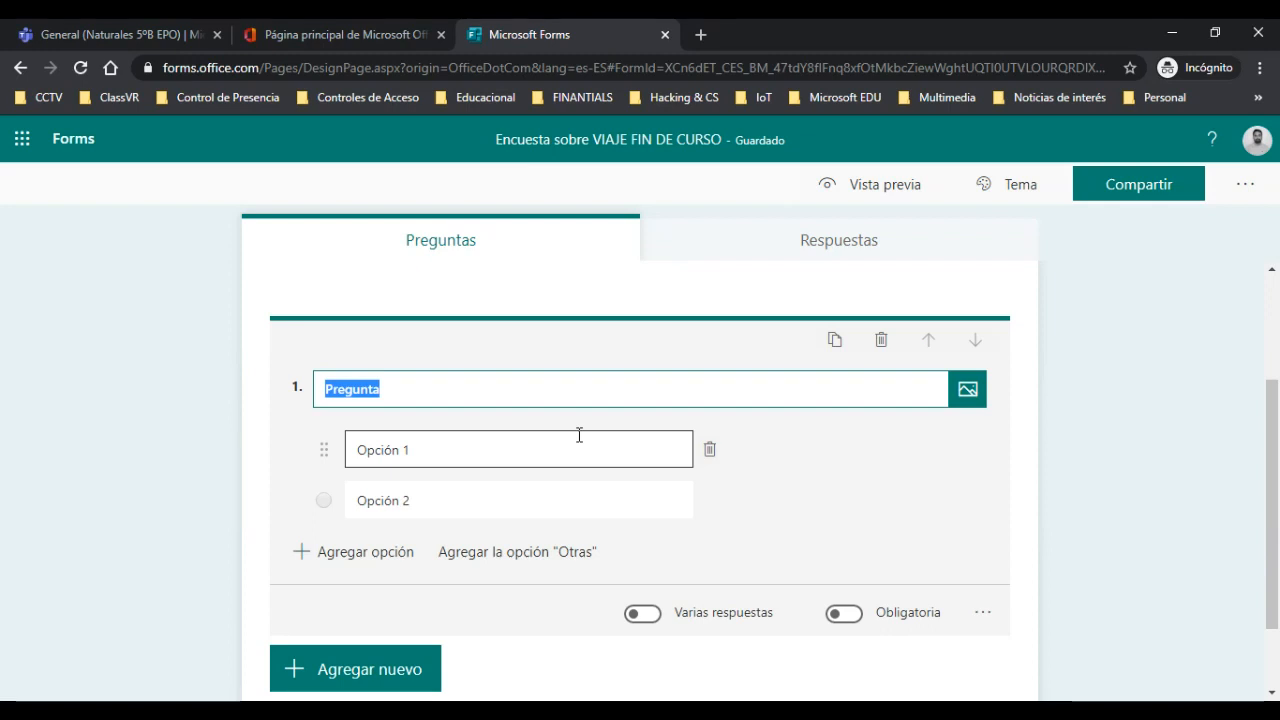
# Set the first question's text to "¿Qué tipo de destino preferís para este viaje?"
pyautogui.write('¿Qu')
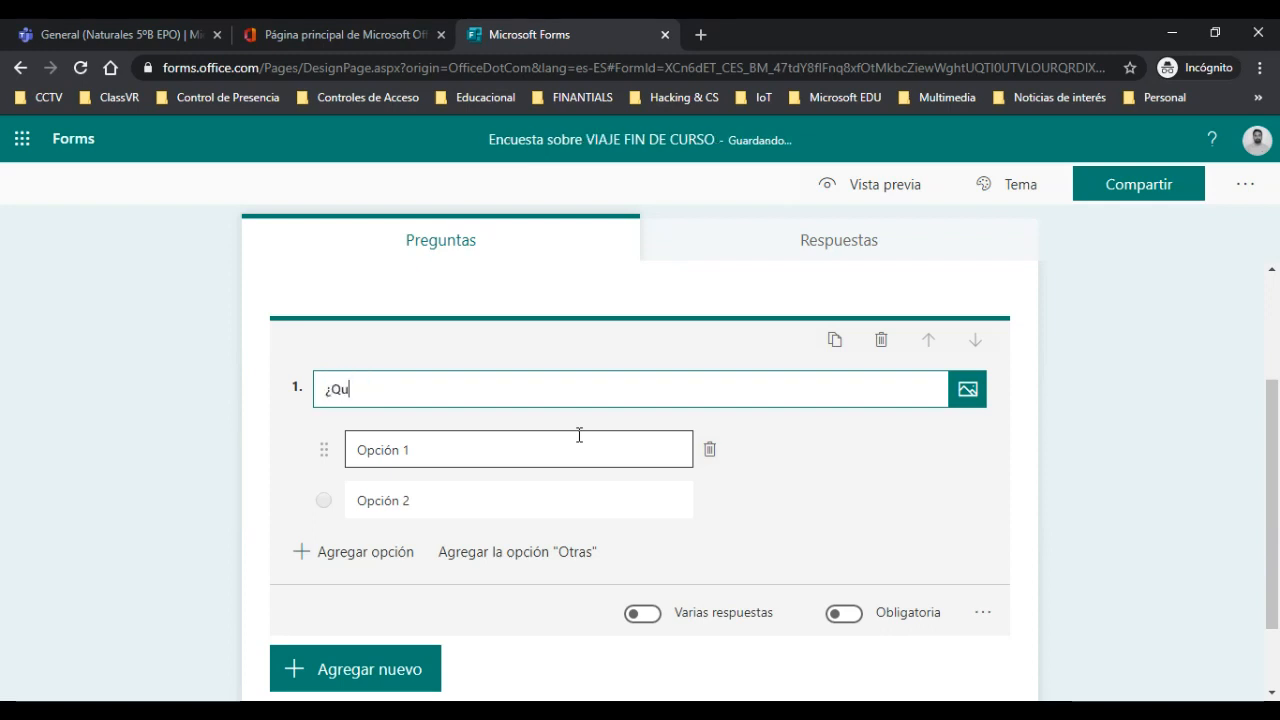
pyautogui.write('é tipo de destino preff')
pyautogui.press('BackSpace')
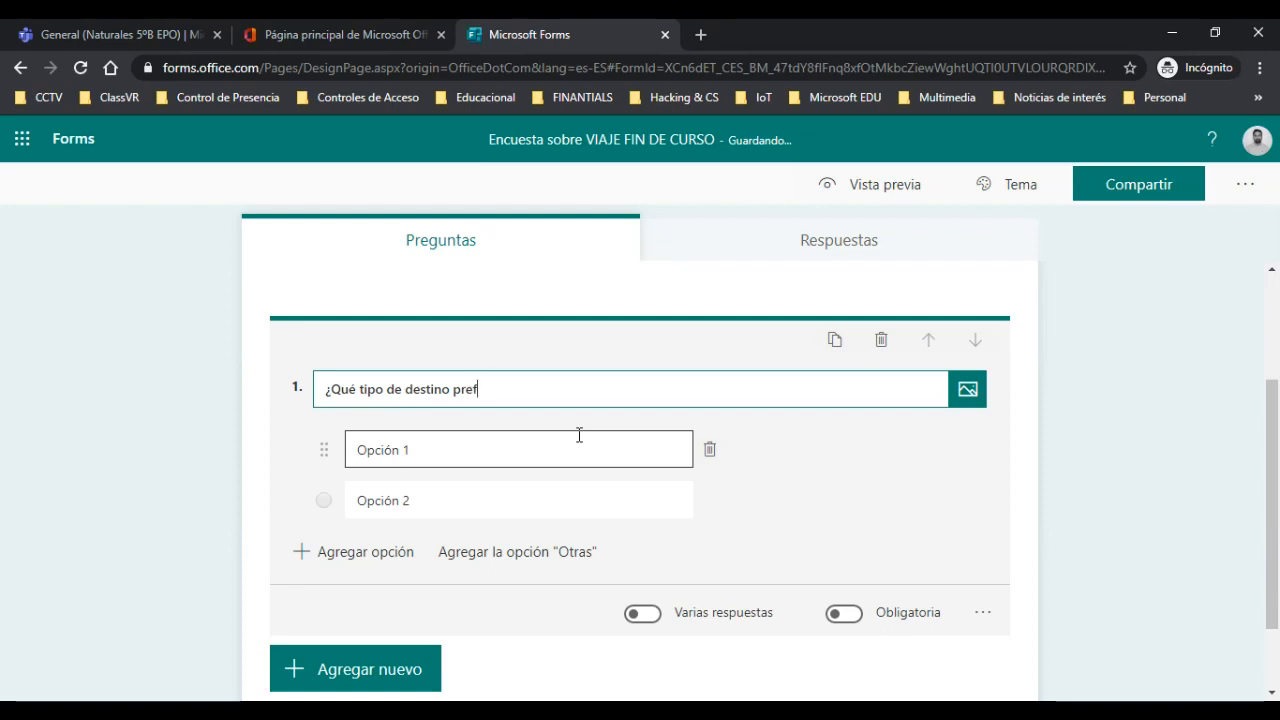
pyautogui.write('er')
pyautogui.write('çis par')
pyautogui.press('BackSpace')
pyautogui.press('BackSpace')
pyautogui.press('BackSpace')
pyautogui.press('BackSpace')
pyautogui.press('BackSpace')
pyautogui.press('BackSpace')
pyautogui.write('ís para este viaje?')
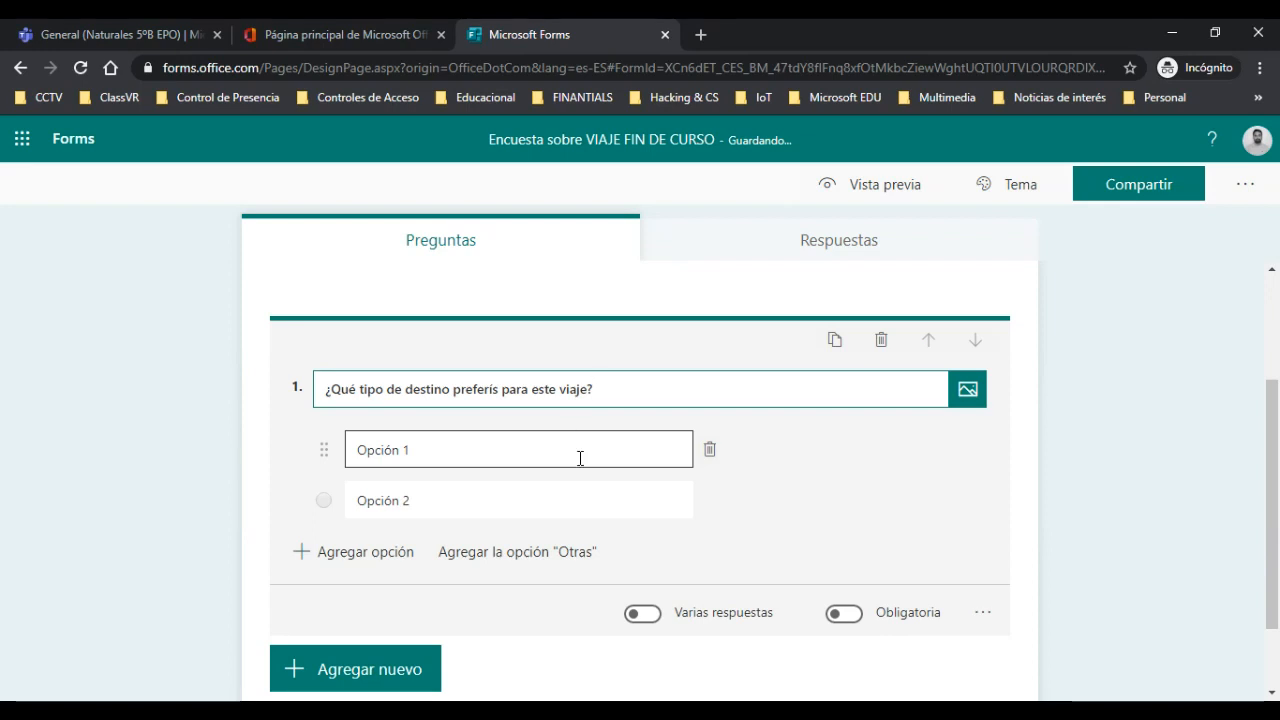
# Set the first answer option of the destination question to "Montaña"
pyautogui.click(580, 457)
pyautogui.click(477, 503)
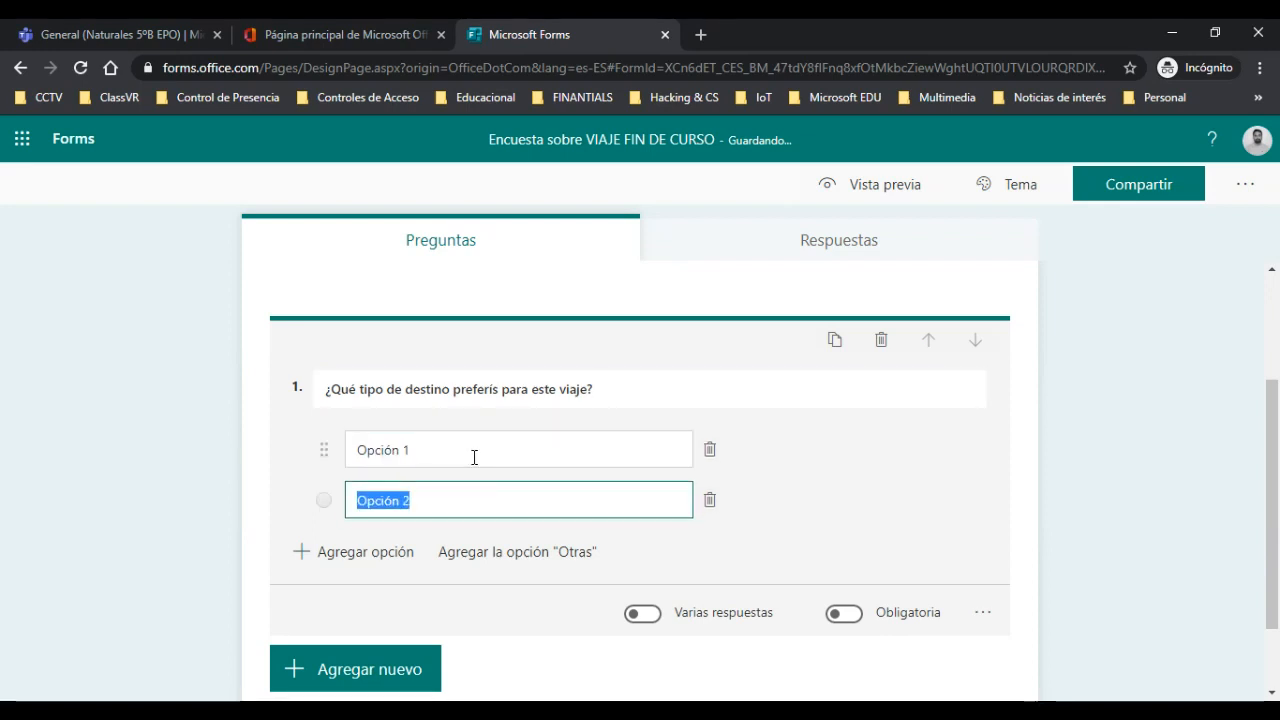
pyautogui.click(474, 457)
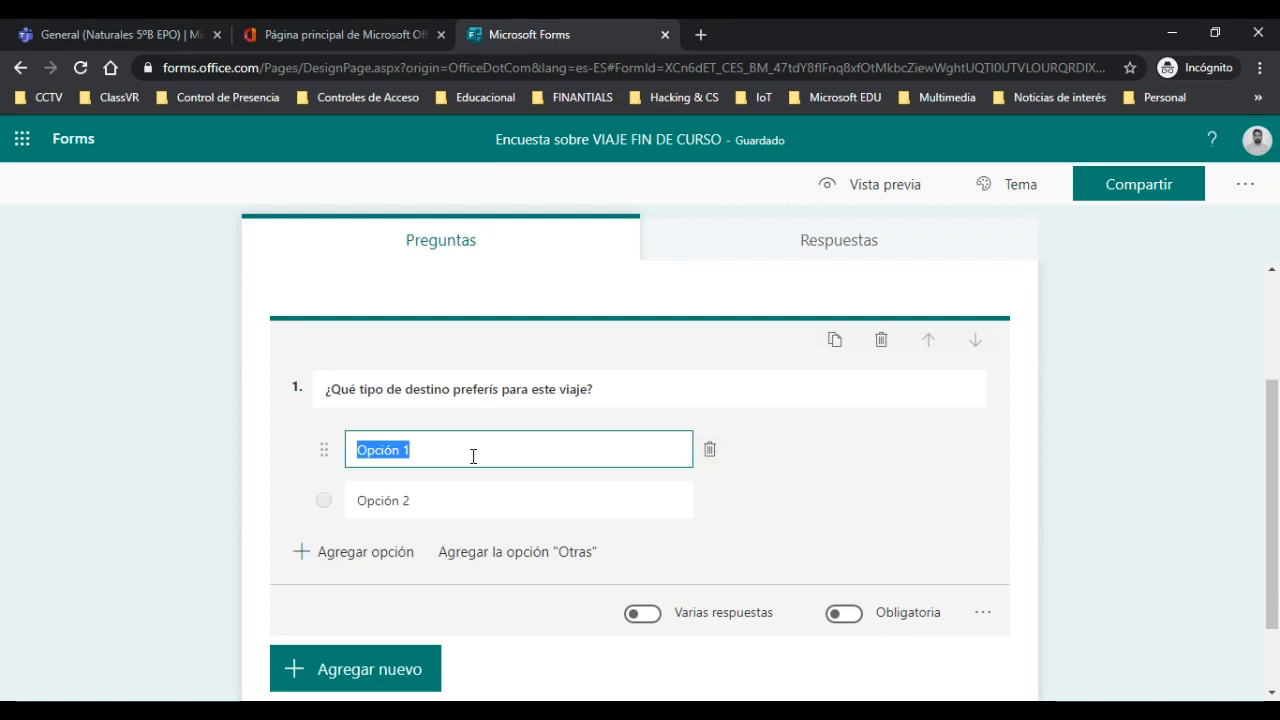
pyautogui.write('Montañ')
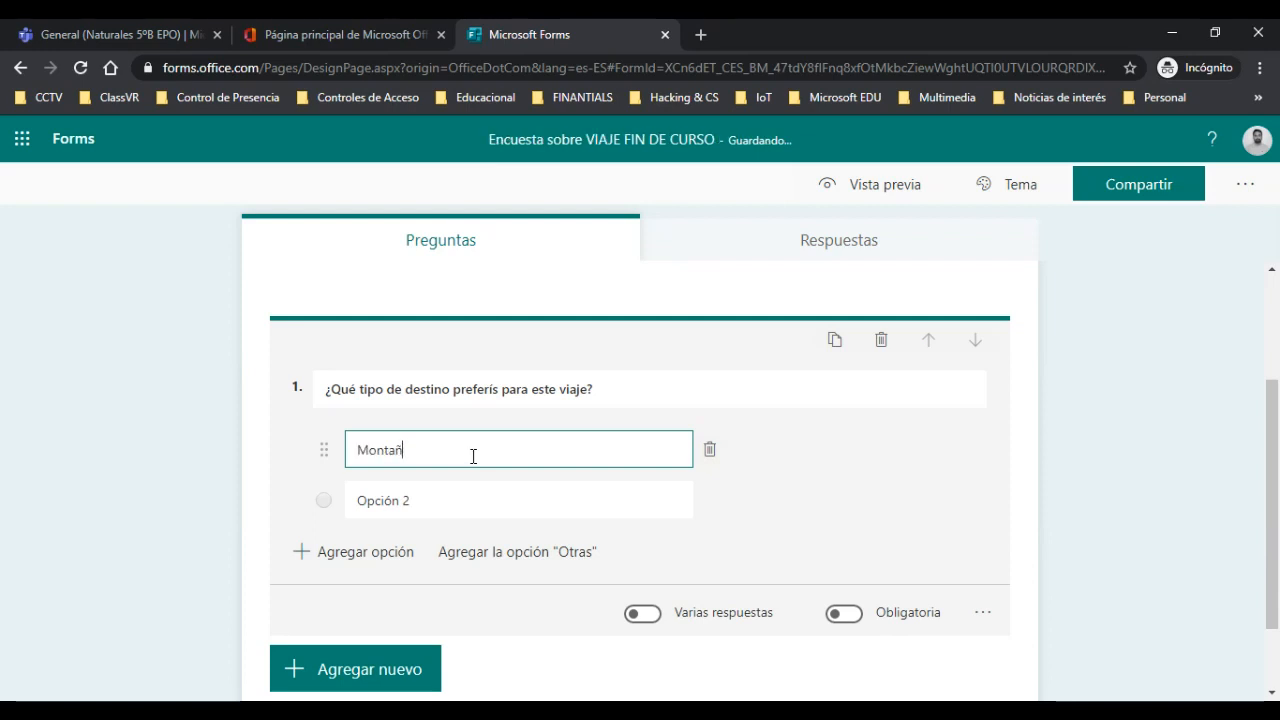
pyautogui.write('a')
pyautogui.press('Tab')
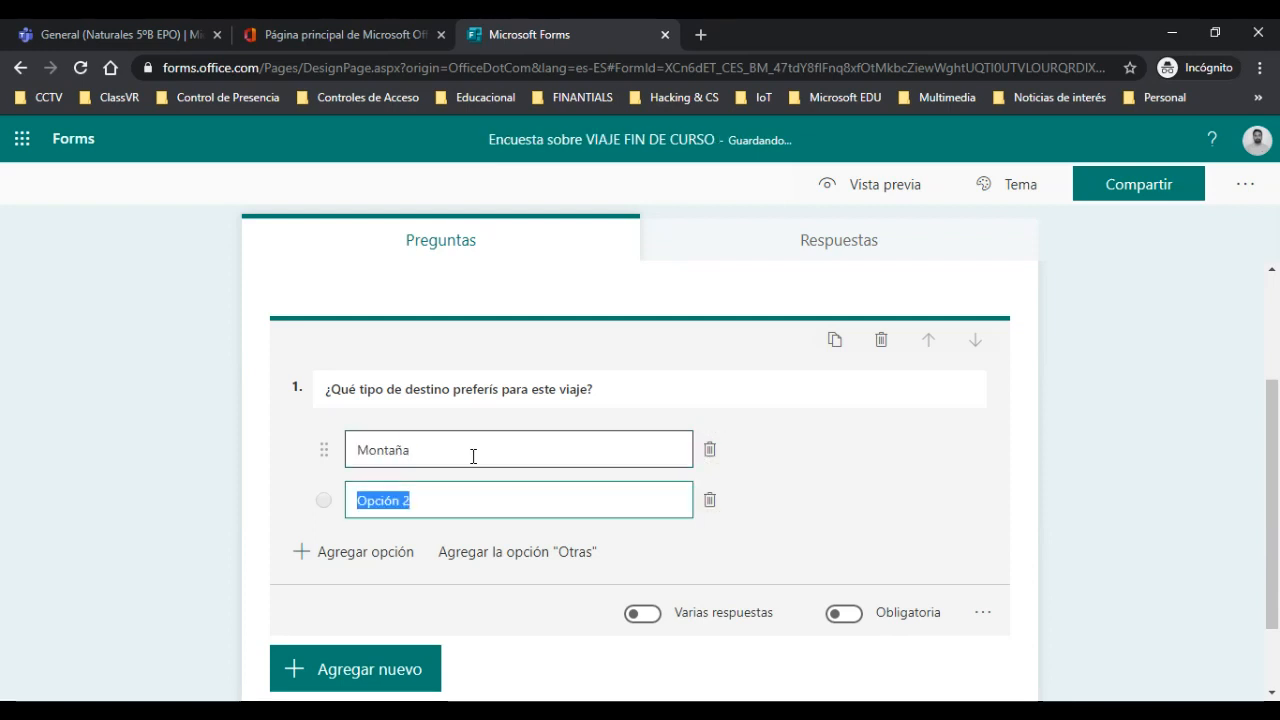
# Set the second answer option of the destination question to "Mar"
pyautogui.write('Mar')
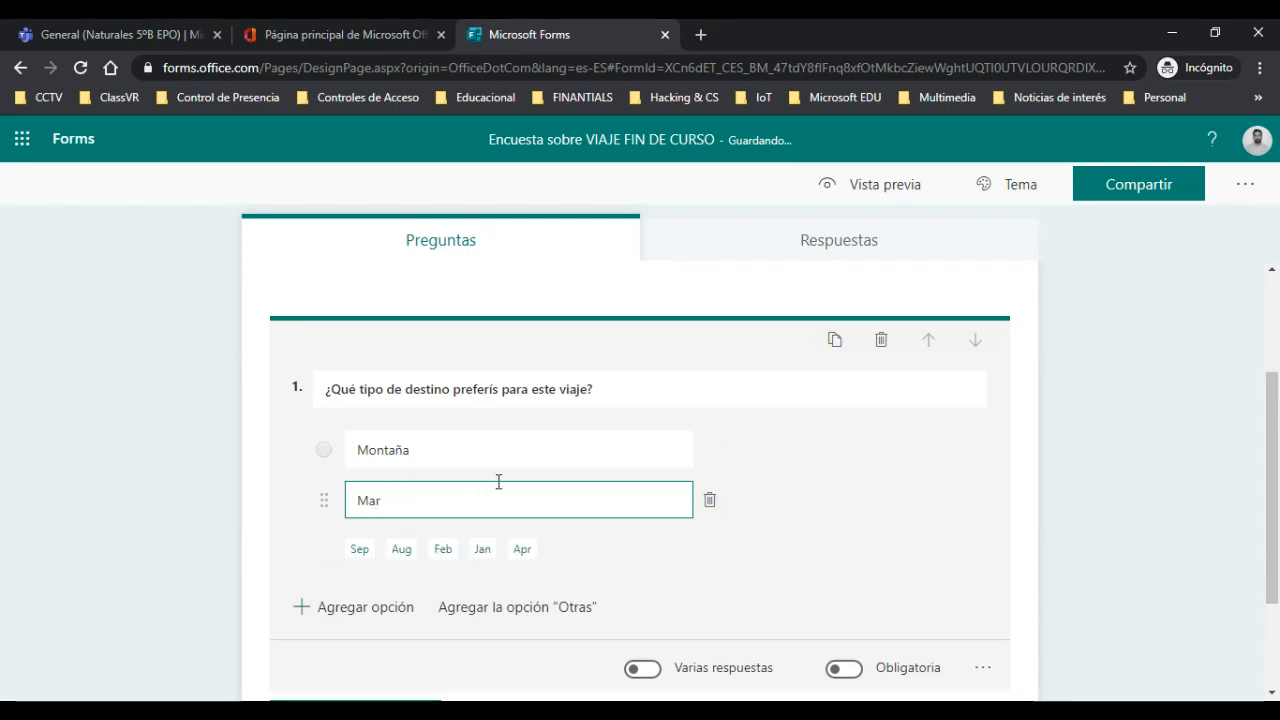
pyautogui.click(489, 446)
pyautogui.click(508, 506)
pyautogui.click(504, 460)
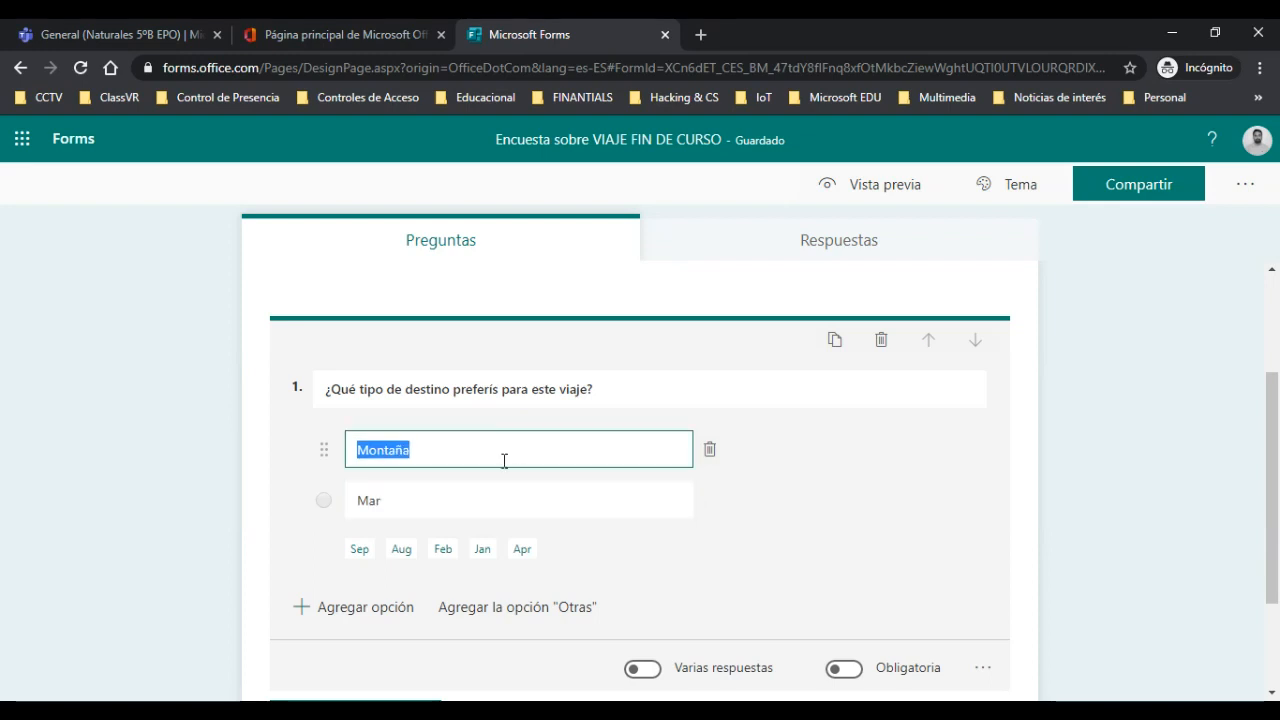
pyautogui.click(449, 506)
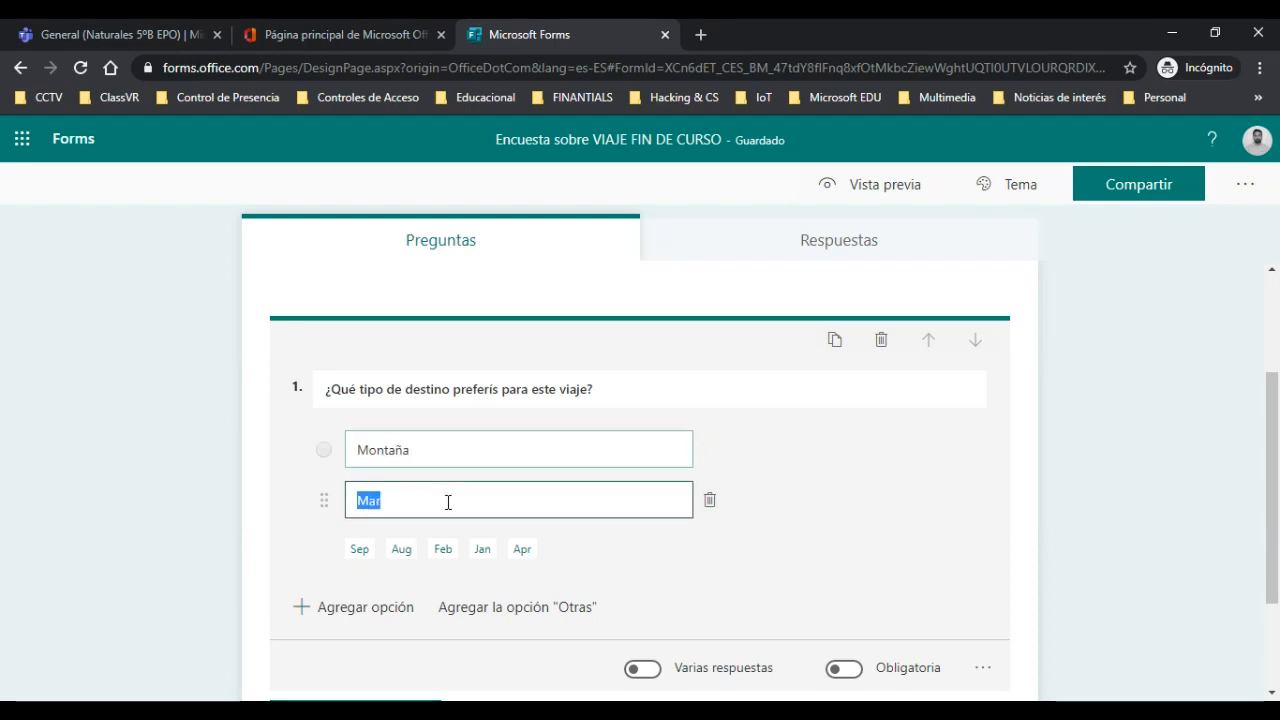
# Add a third answer option "Nieve" and an "Otras" option to the destination question
pyautogui.click(391, 612)
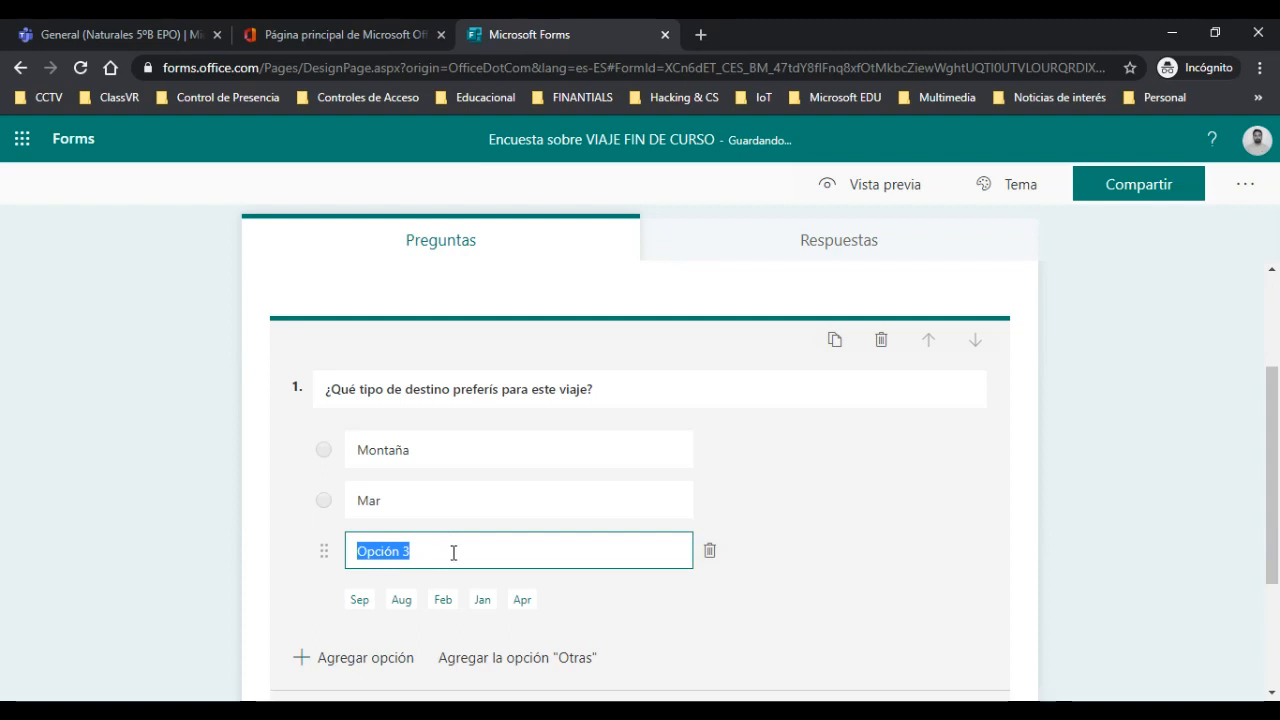
pyautogui.write('Nieve')
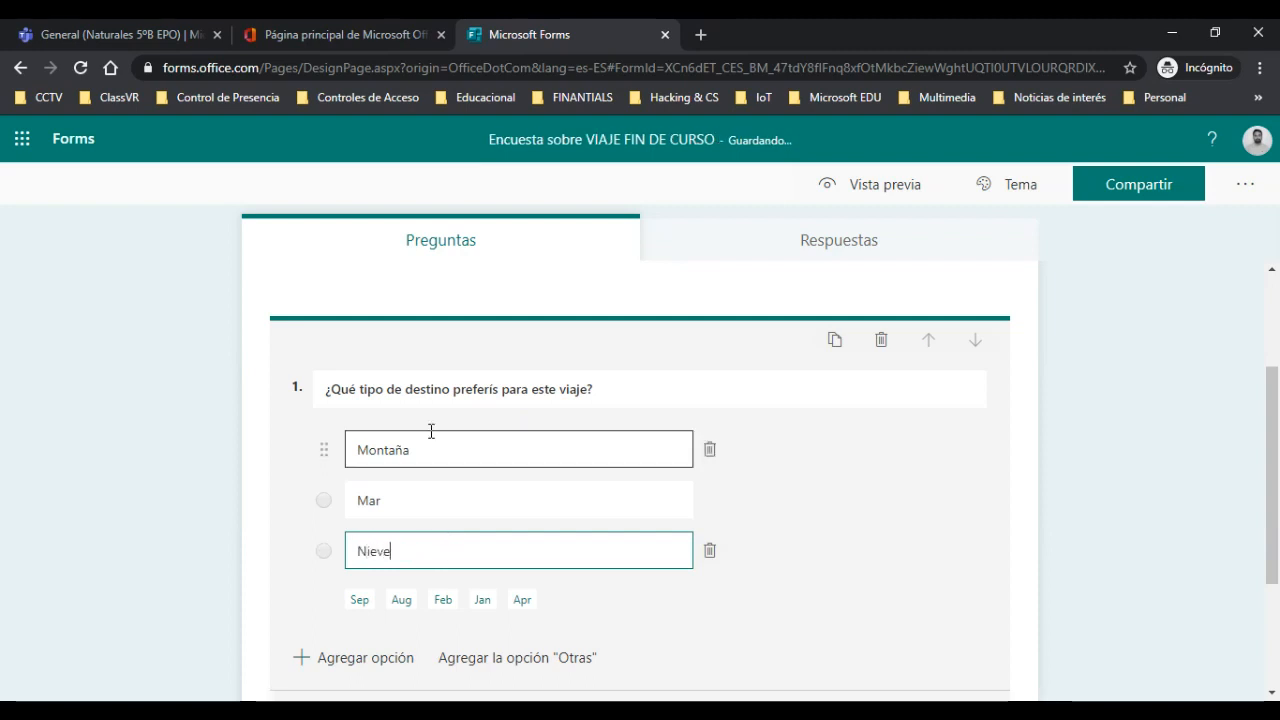
pyautogui.scroll(-2, 980, 455)
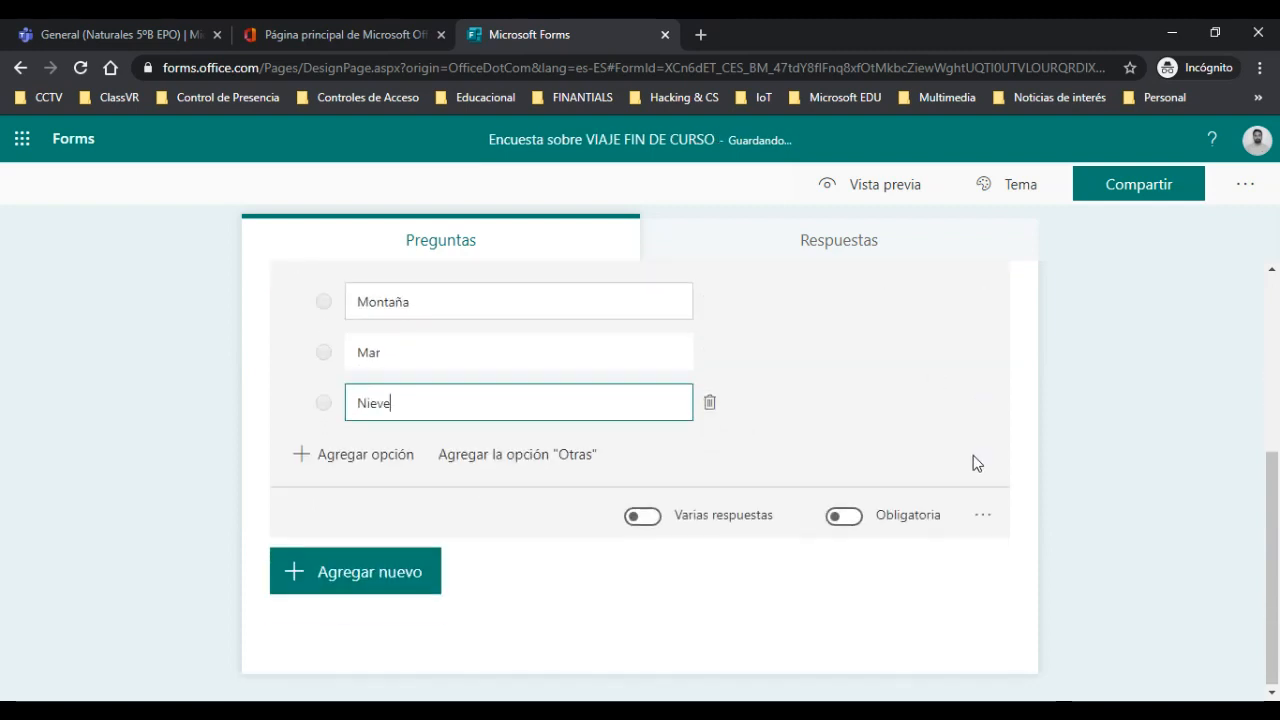
pyautogui.click(494, 455)
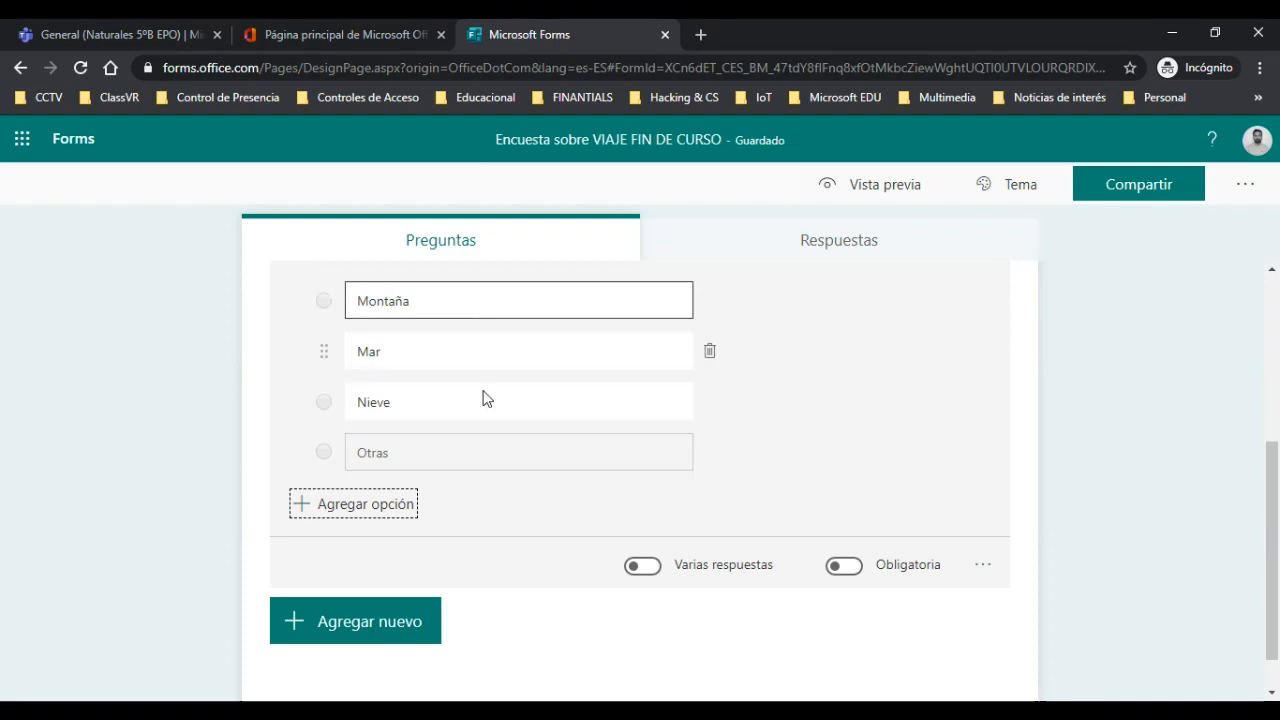
pyautogui.scroll(1, 477, 449)
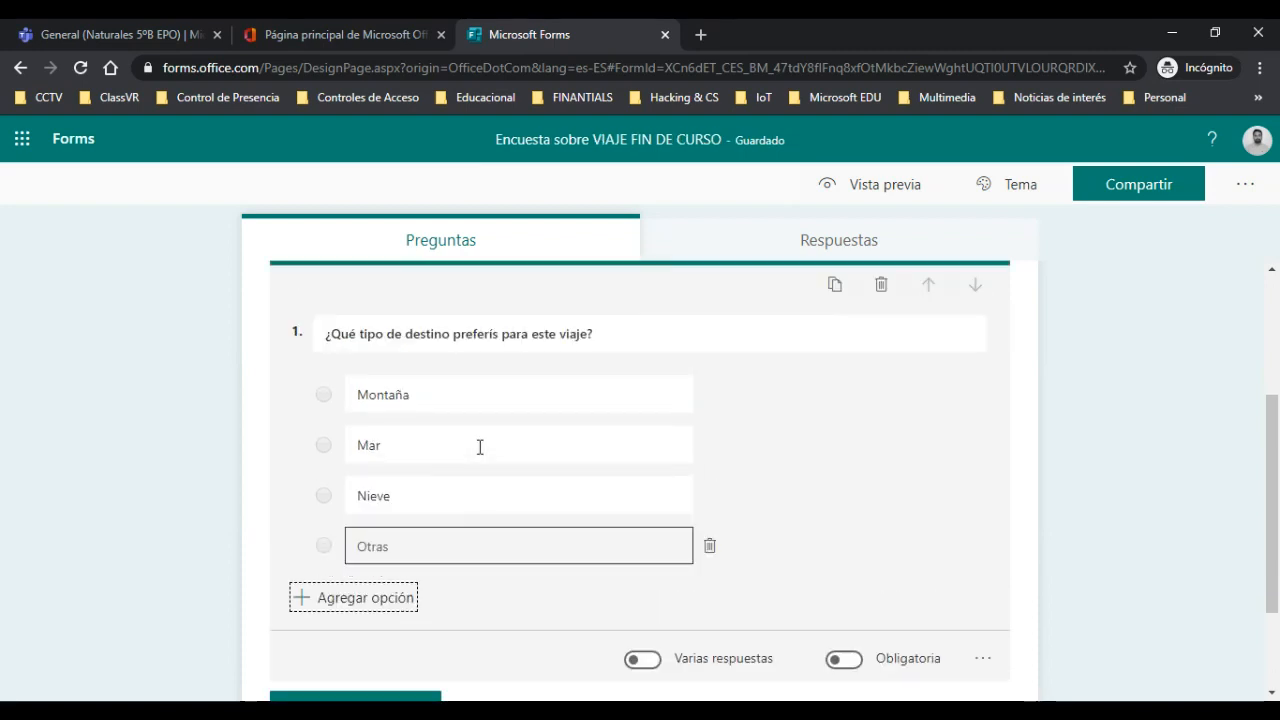
pyautogui.click(478, 447)
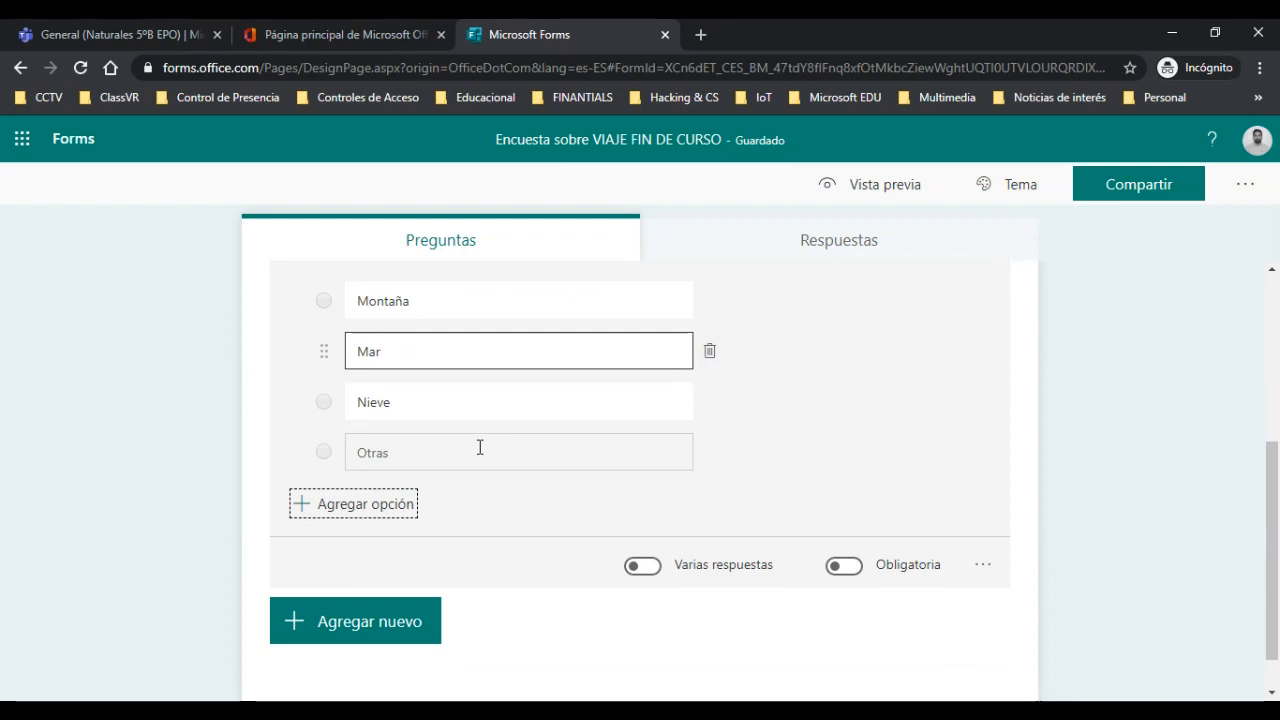
pyautogui.click(480, 447)
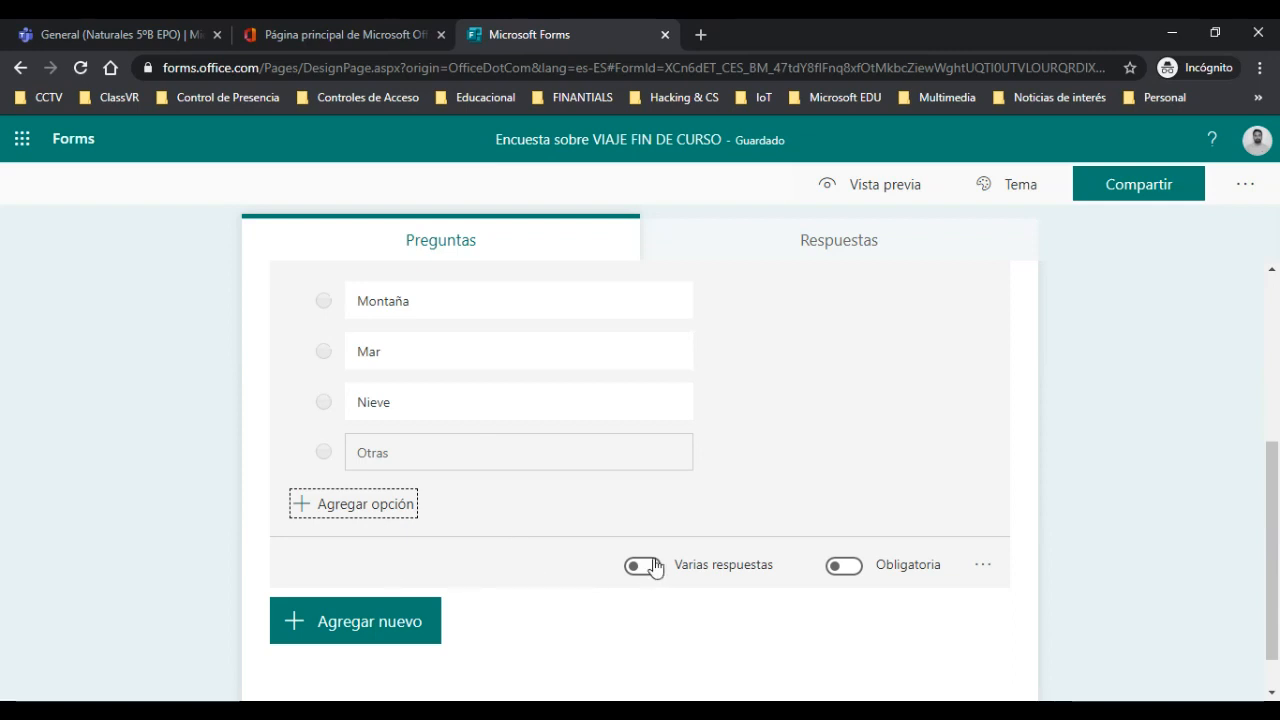
pyautogui.scroll(1, 892, 503)
pyautogui.scroll(-1, 880, 500)
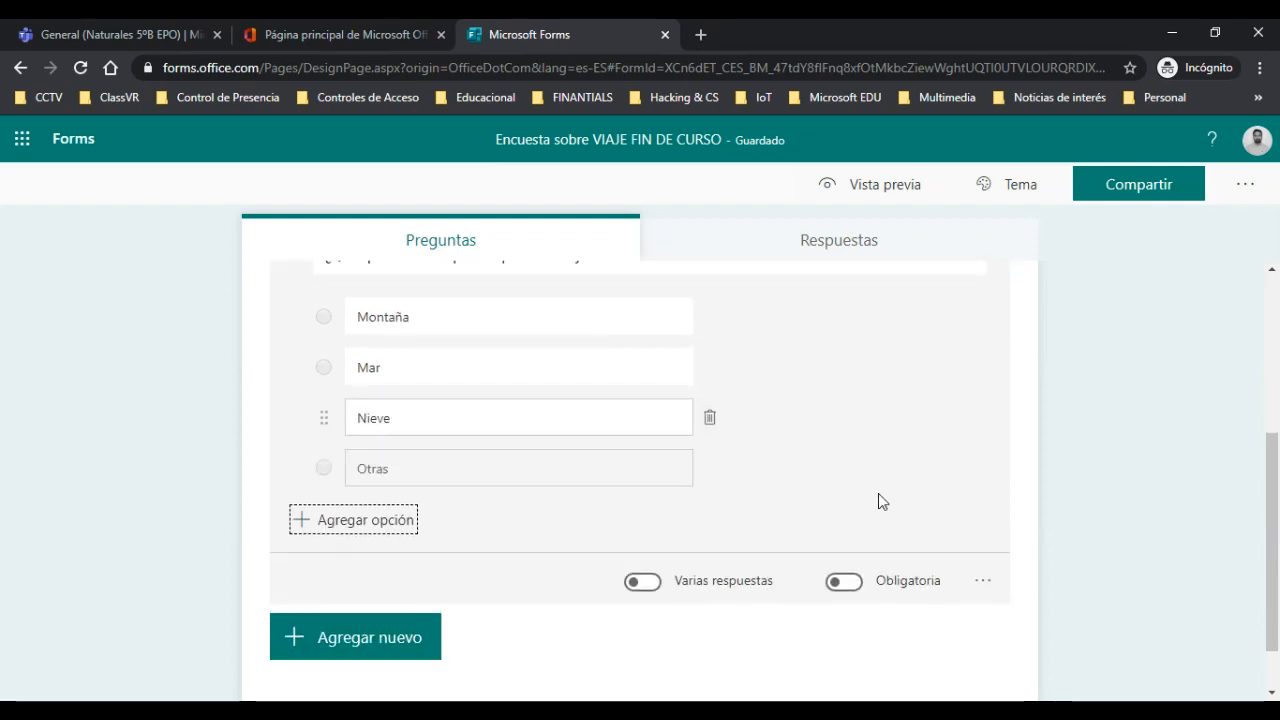
# Try allowing several answers on the destination question and switch it back to a single answer
pyautogui.click(642, 567)
pyautogui.click(642, 567)
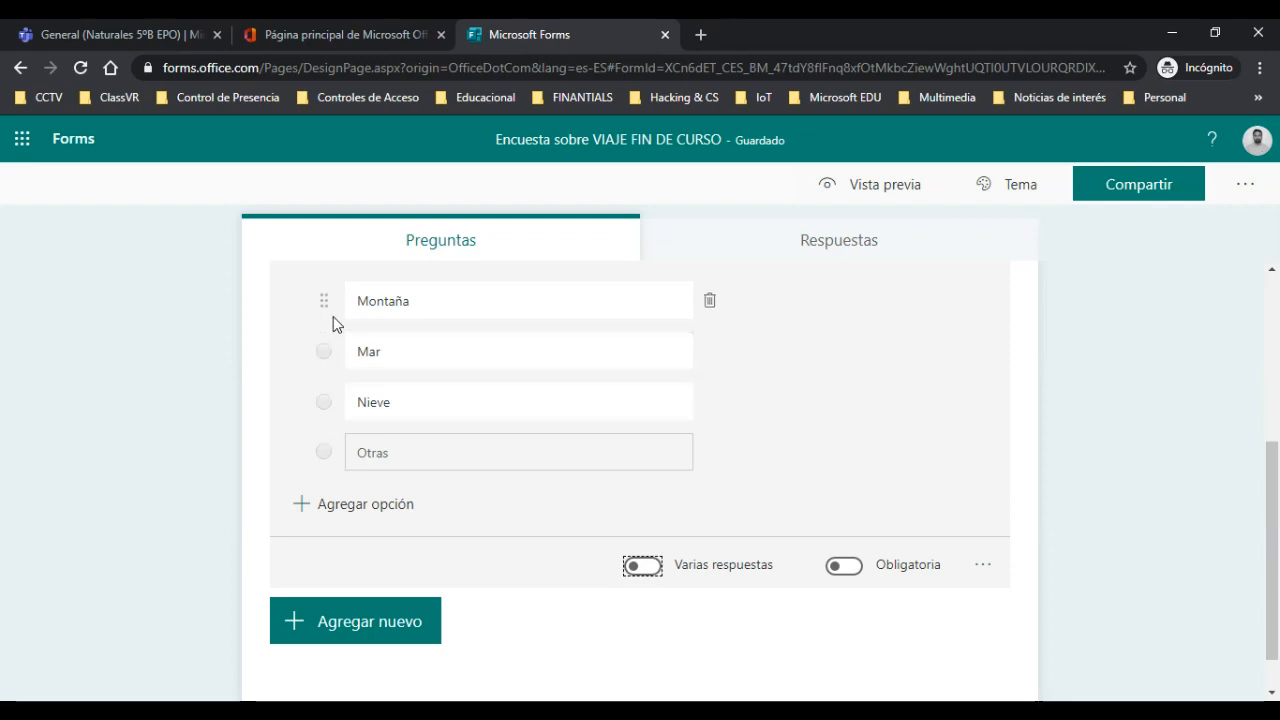
pyautogui.click(645, 568)
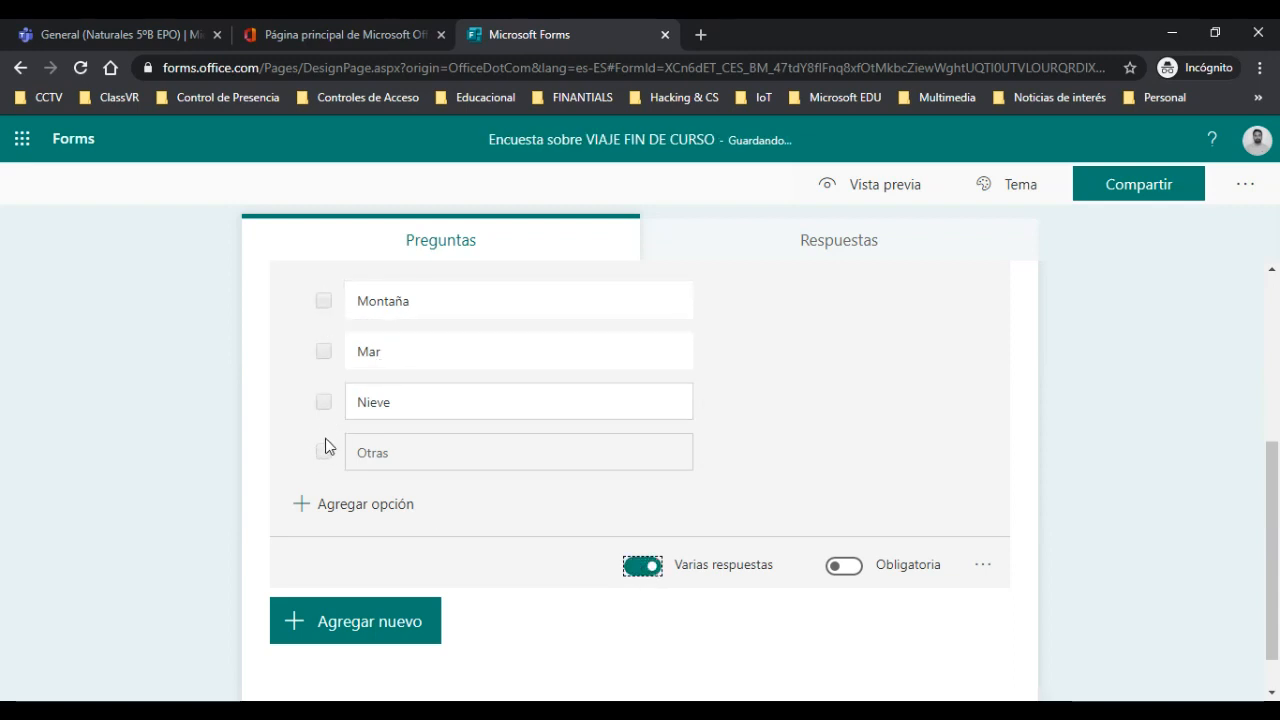
pyautogui.click(647, 571)
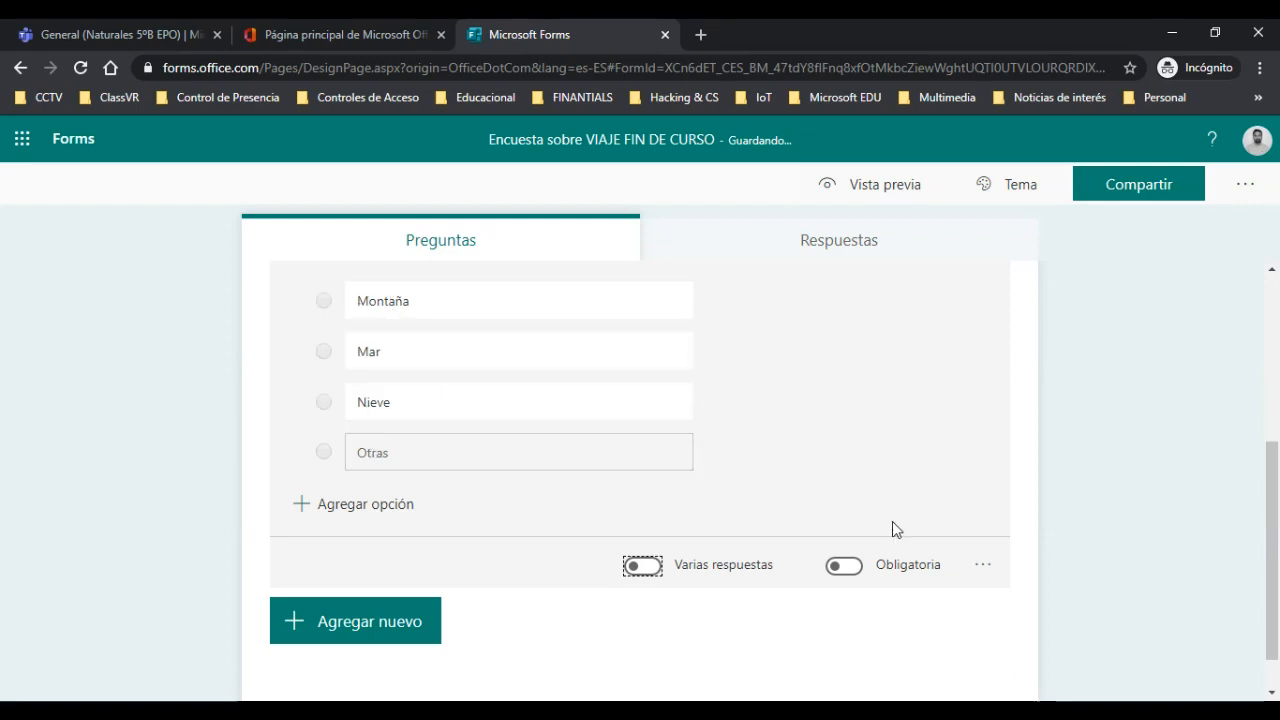
# Make the destination question mandatory
pyautogui.scroll(-1, 896, 530)
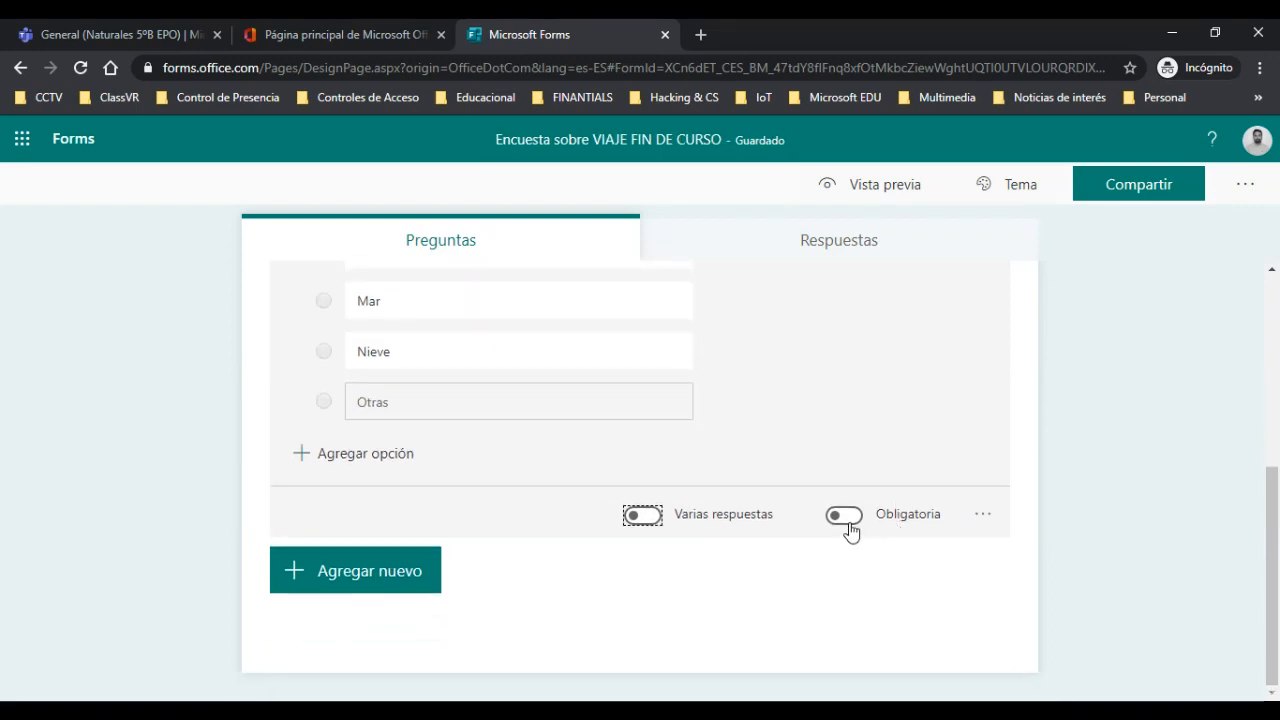
pyautogui.click(848, 520)
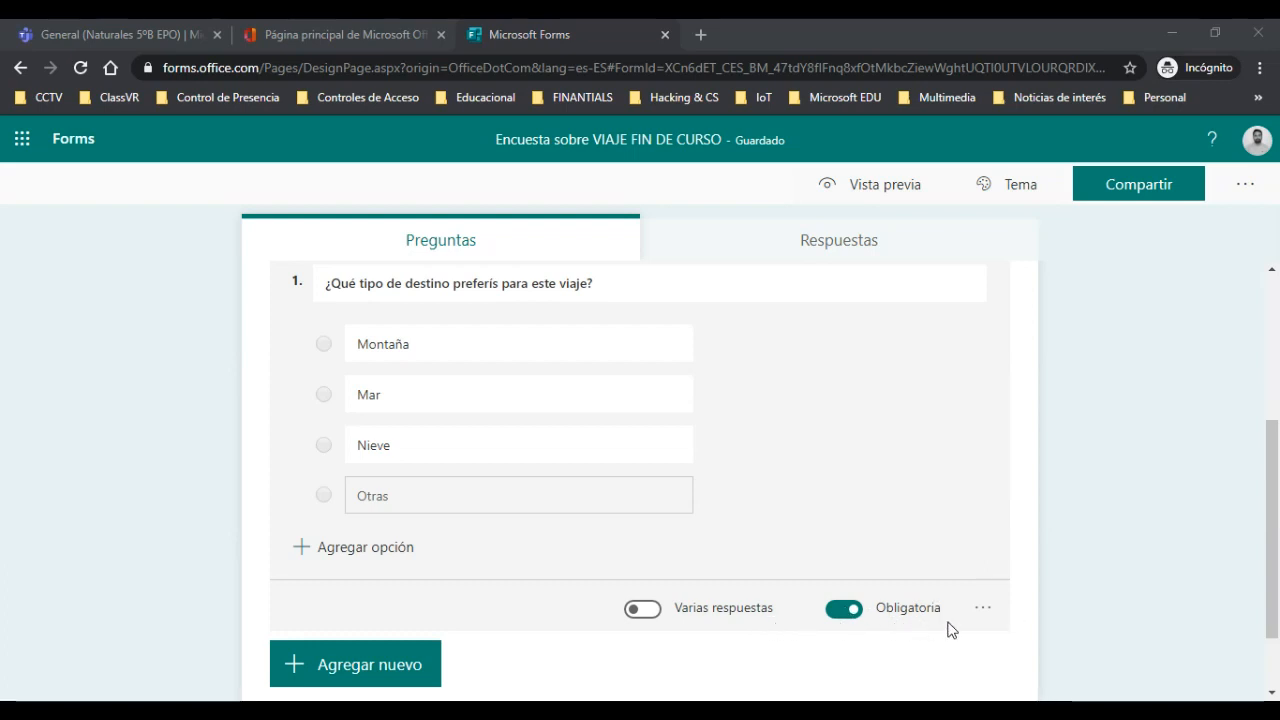
# Try presenting the destination question's answers as a dropdown menu and revert to the regular option list
pyautogui.click(984, 608)
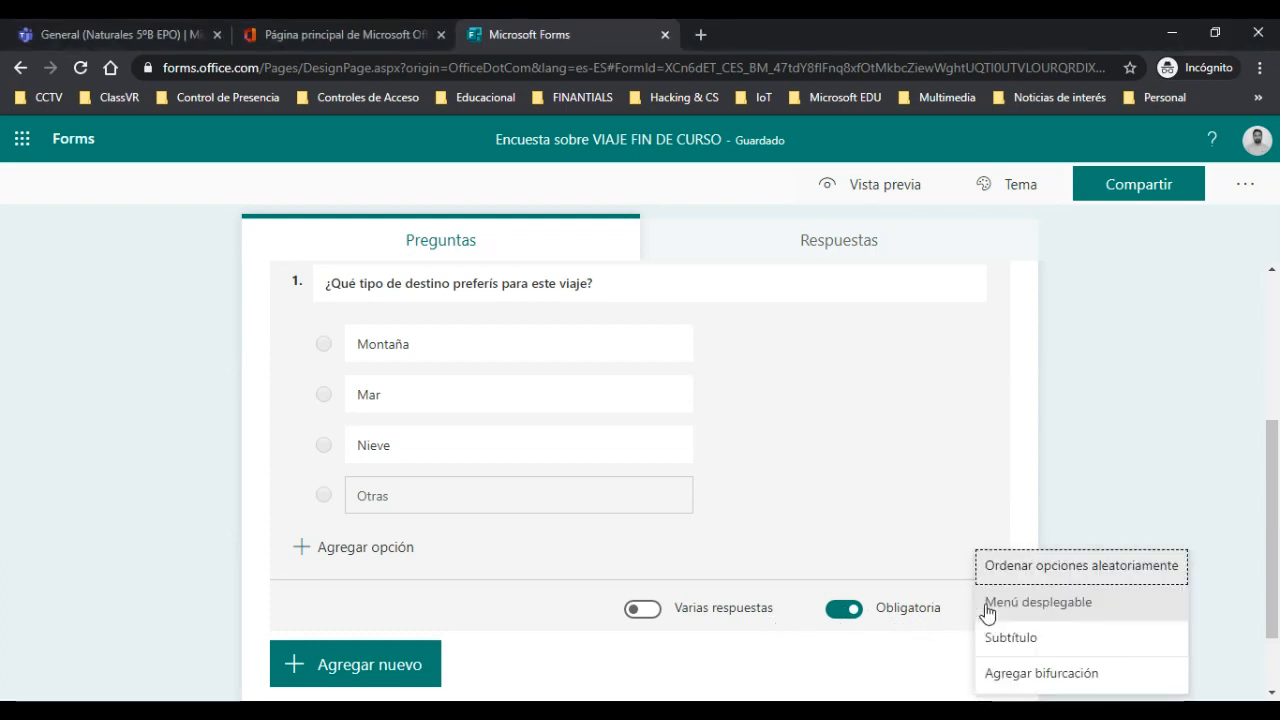
pyautogui.click(1160, 544)
pyautogui.scroll(1, 952, 520)
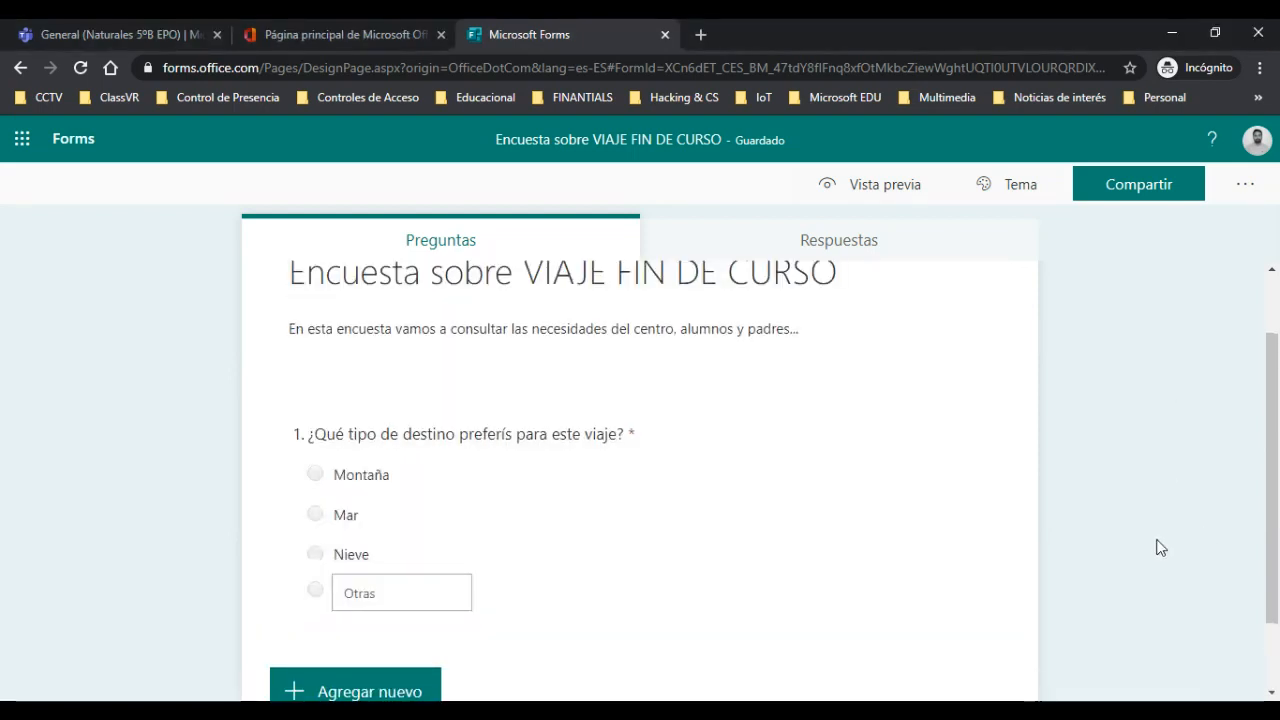
pyautogui.scroll(-1, 980, 610)
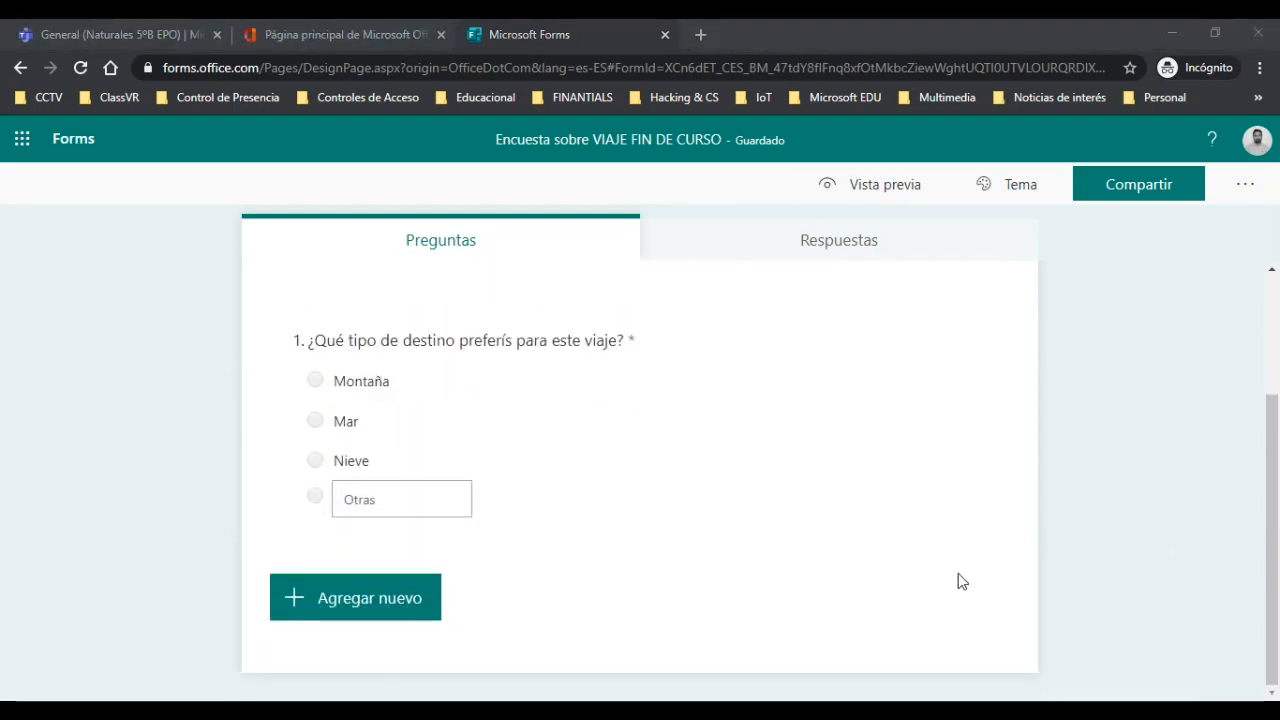
pyautogui.click(663, 440)
pyautogui.click(983, 672)
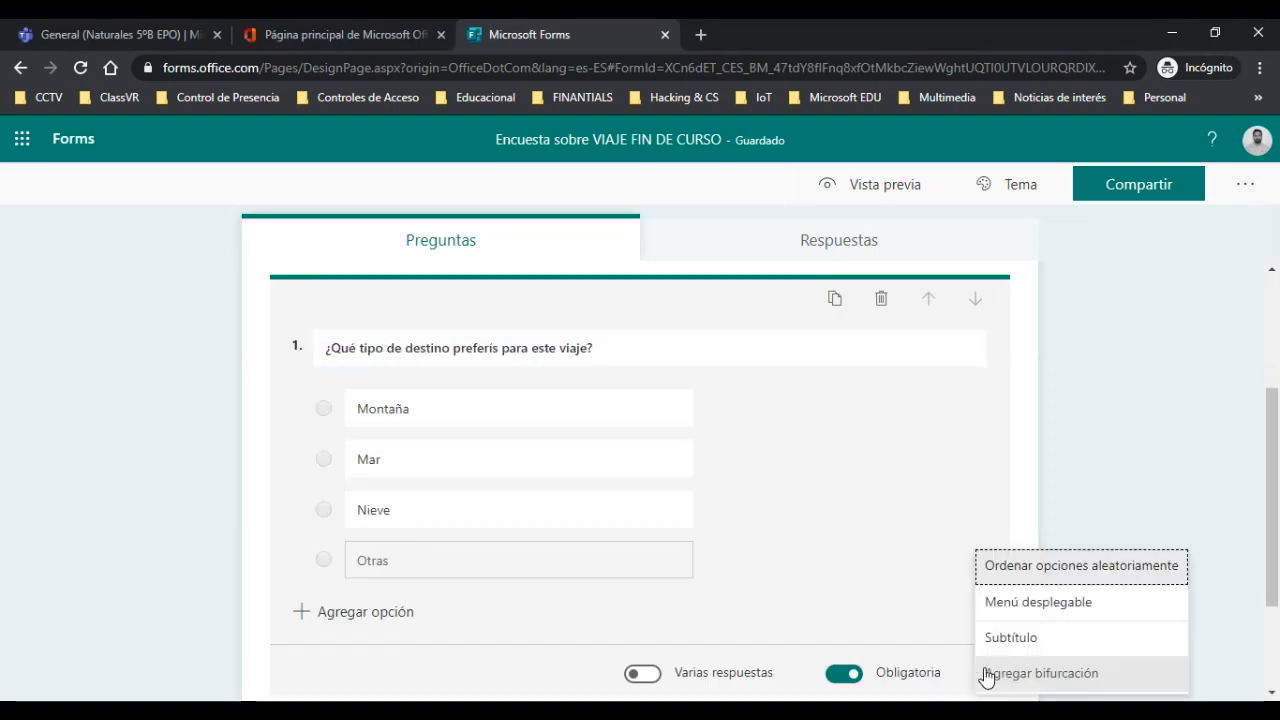
pyautogui.click(1121, 604)
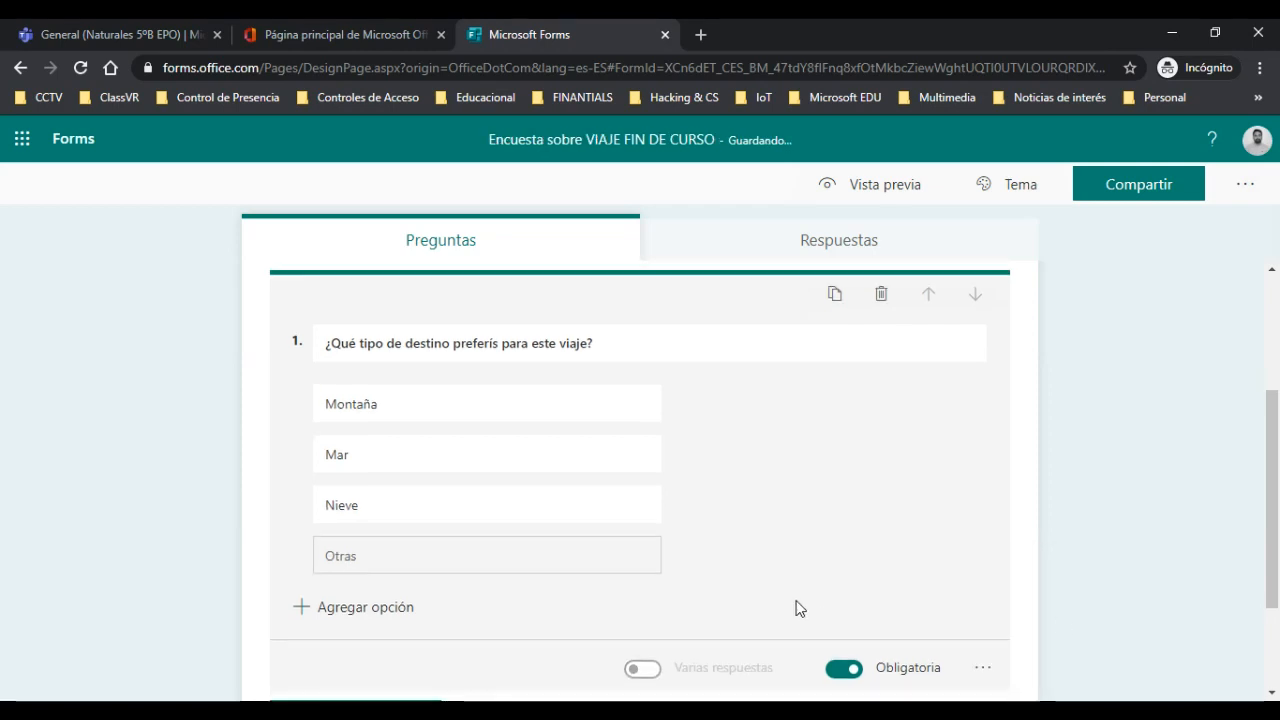
pyautogui.scroll(-1, 797, 606)
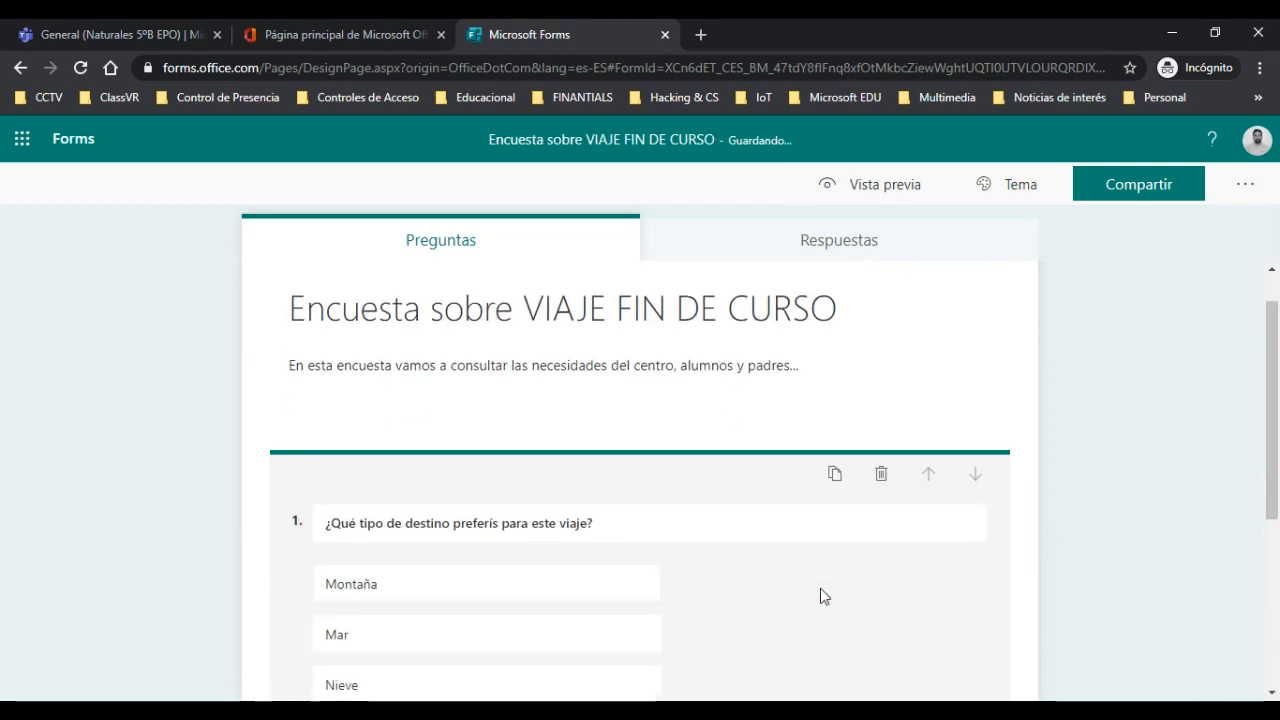
pyautogui.click(983, 609)
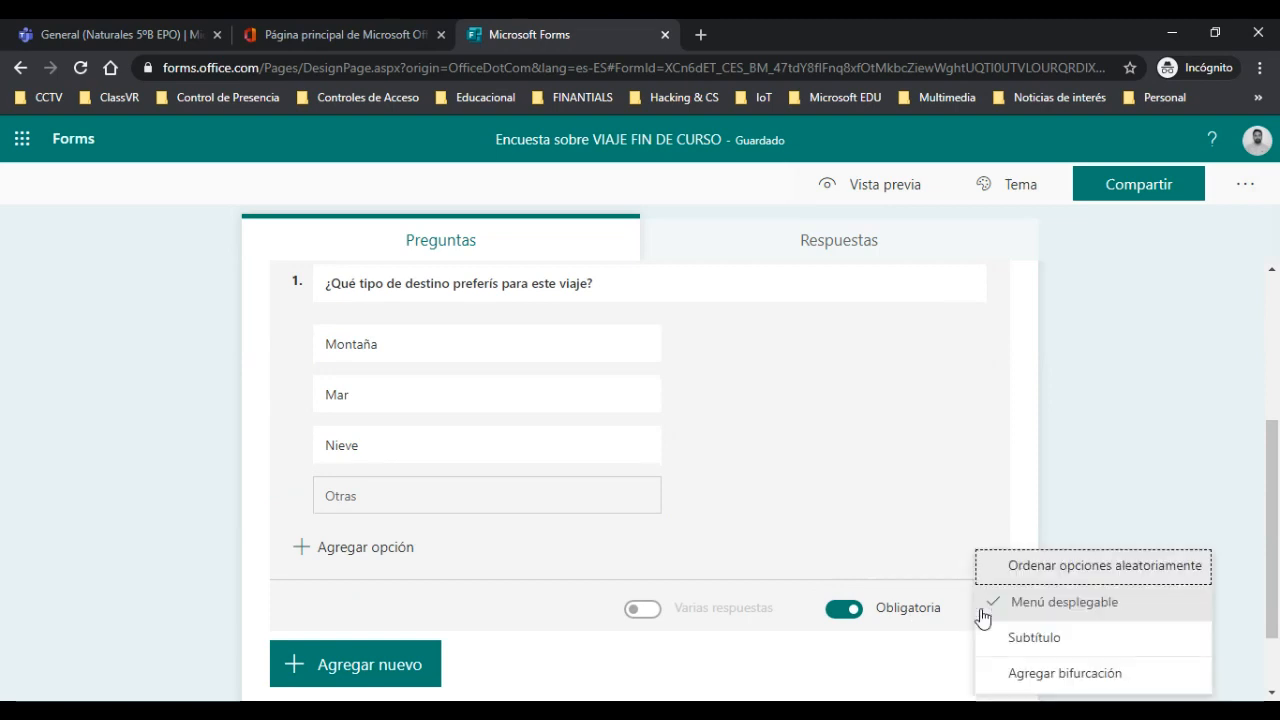
pyautogui.click(1025, 606)
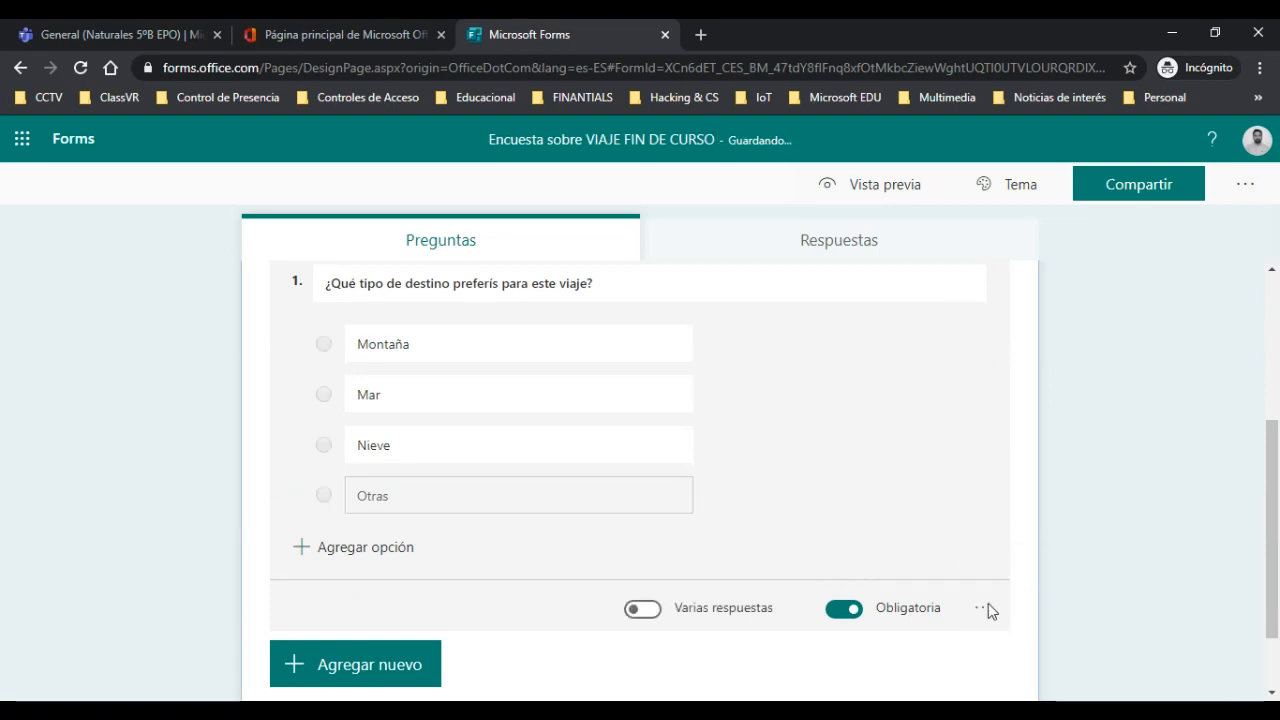
# Add the subtitle "Es necesario saber esta respuesta para obtener el mejor presupuesto para el viaje" to the destination question
pyautogui.scroll(-1, 989, 603)
pyautogui.scroll(1, 988, 610)
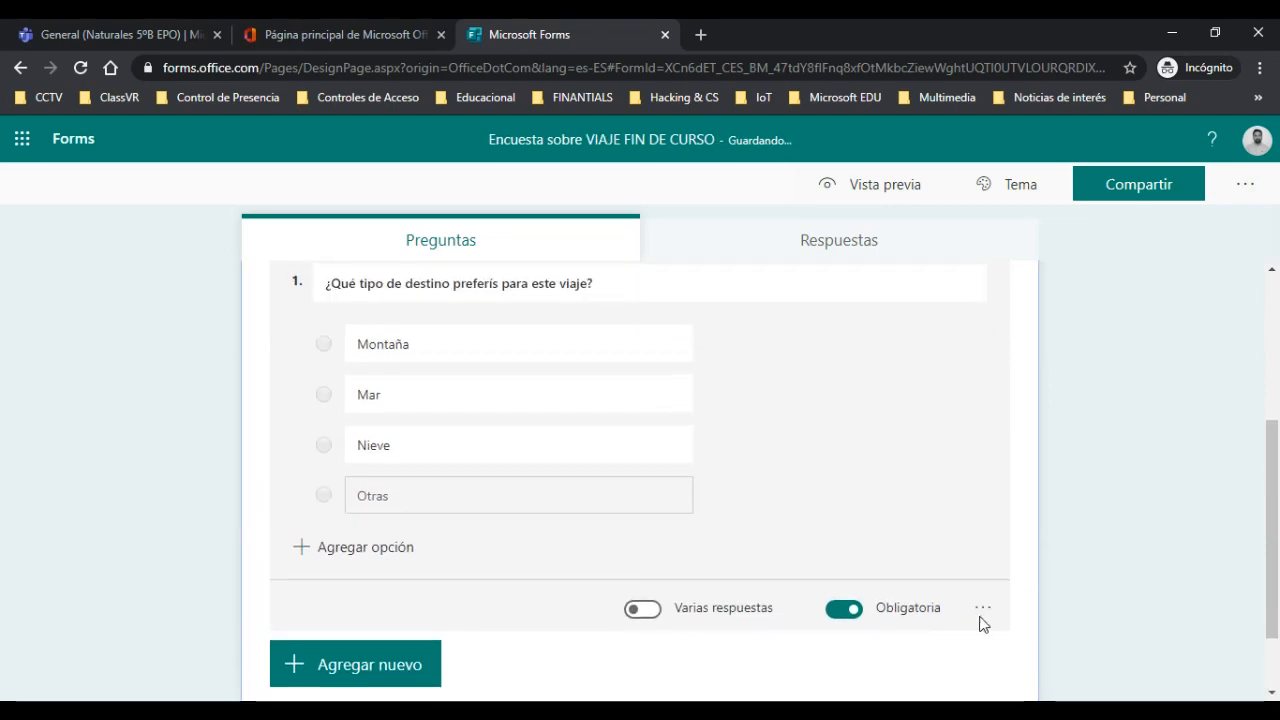
pyautogui.click(981, 610)
pyautogui.click(1045, 636)
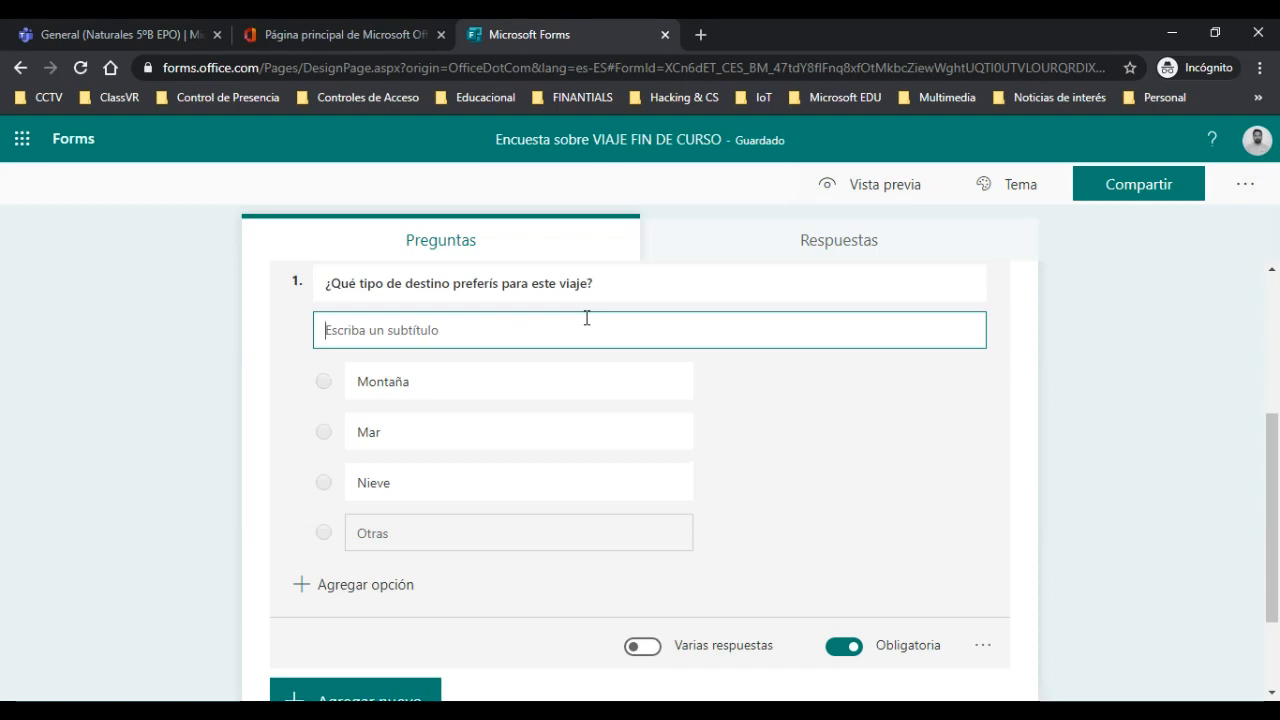
pyautogui.write('Es necesario')
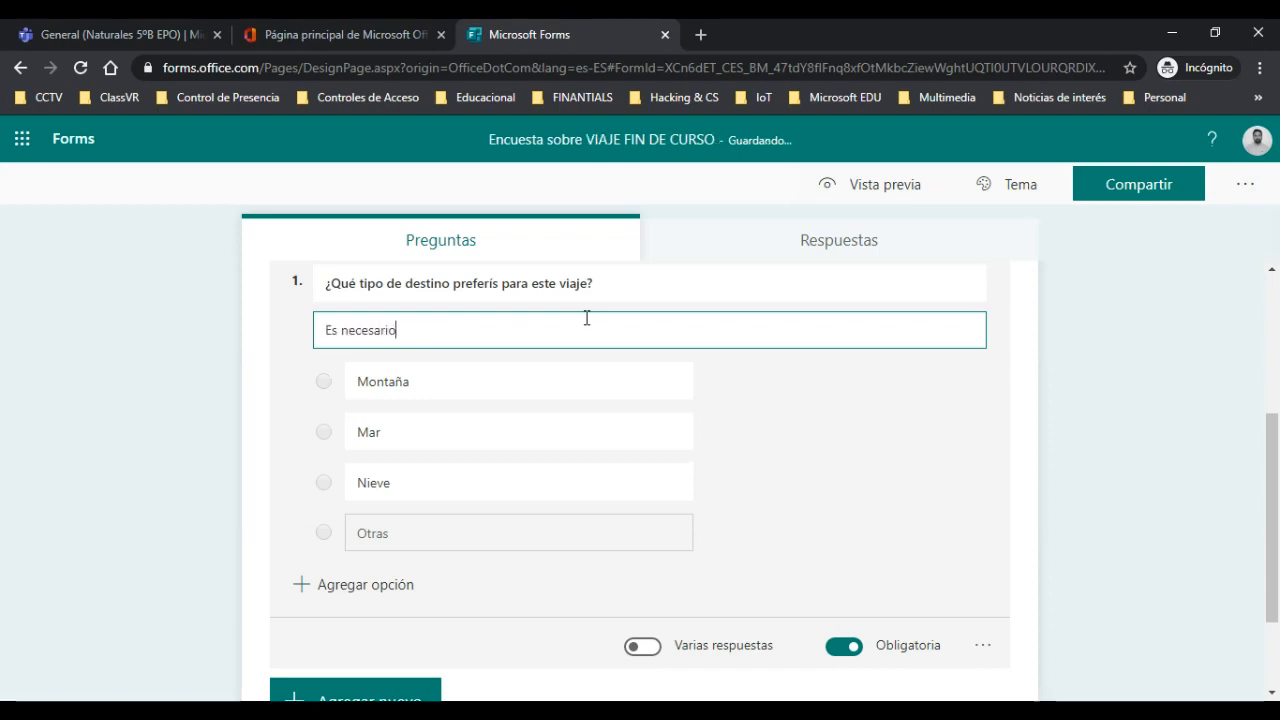
pyautogui.write(' saber esta respuesta para')
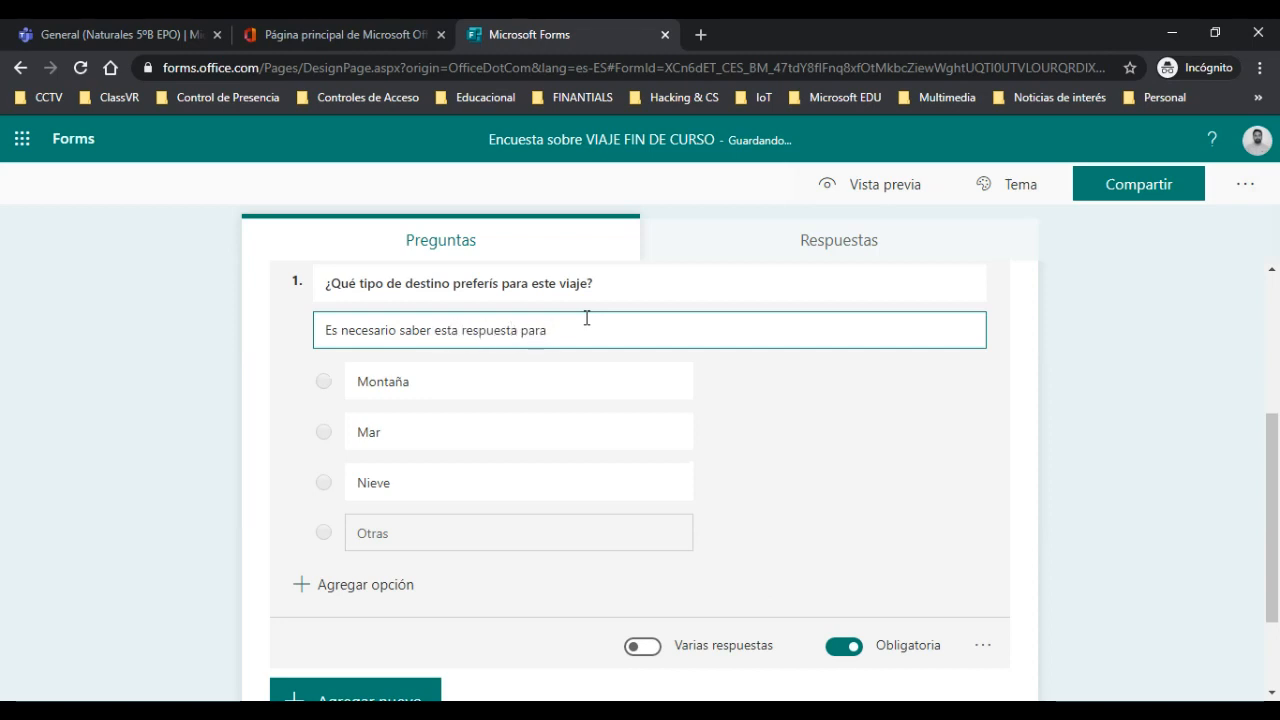
pyautogui.write(' obtene')
pyautogui.press('BackSpace')
pyautogui.press('BackSpace')
pyautogui.write('ener el mejor presupuesto para')
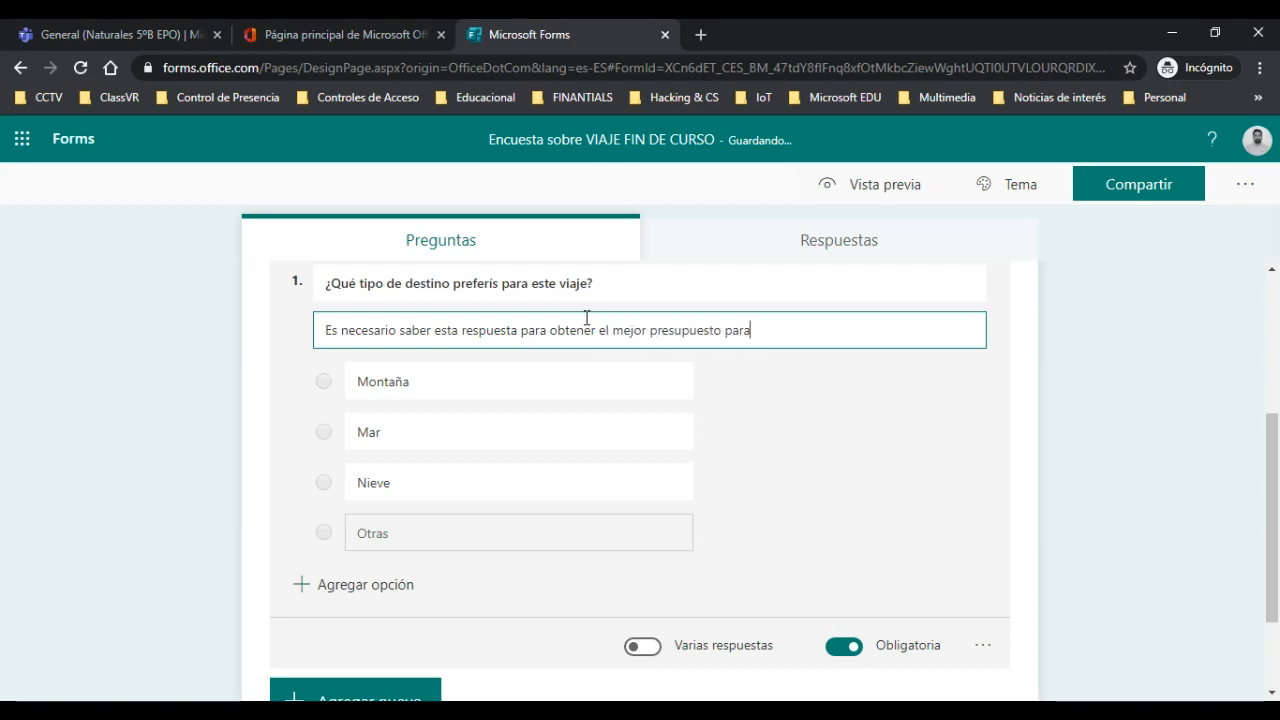
pyautogui.write(' el viaje')
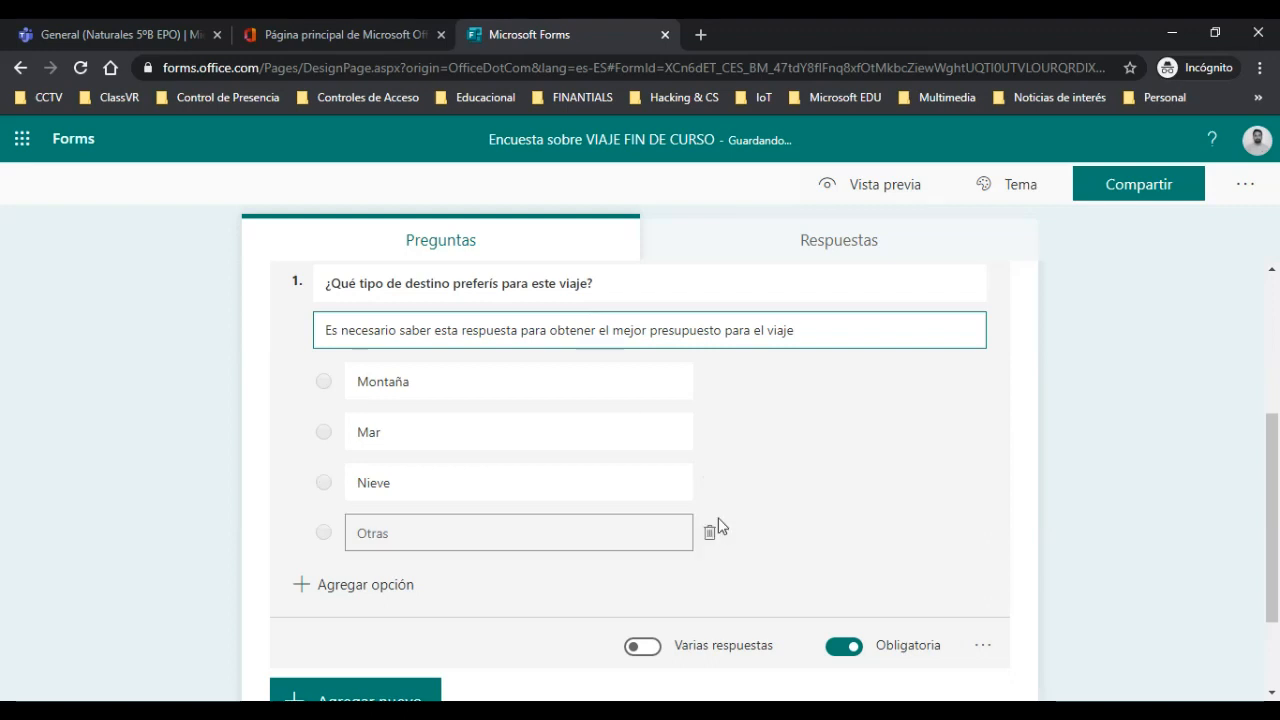
# Examine the branching options for the destination question's answers and return to the question editor
pyautogui.scroll(-1, 851, 482)
pyautogui.scroll(1, 838, 459)
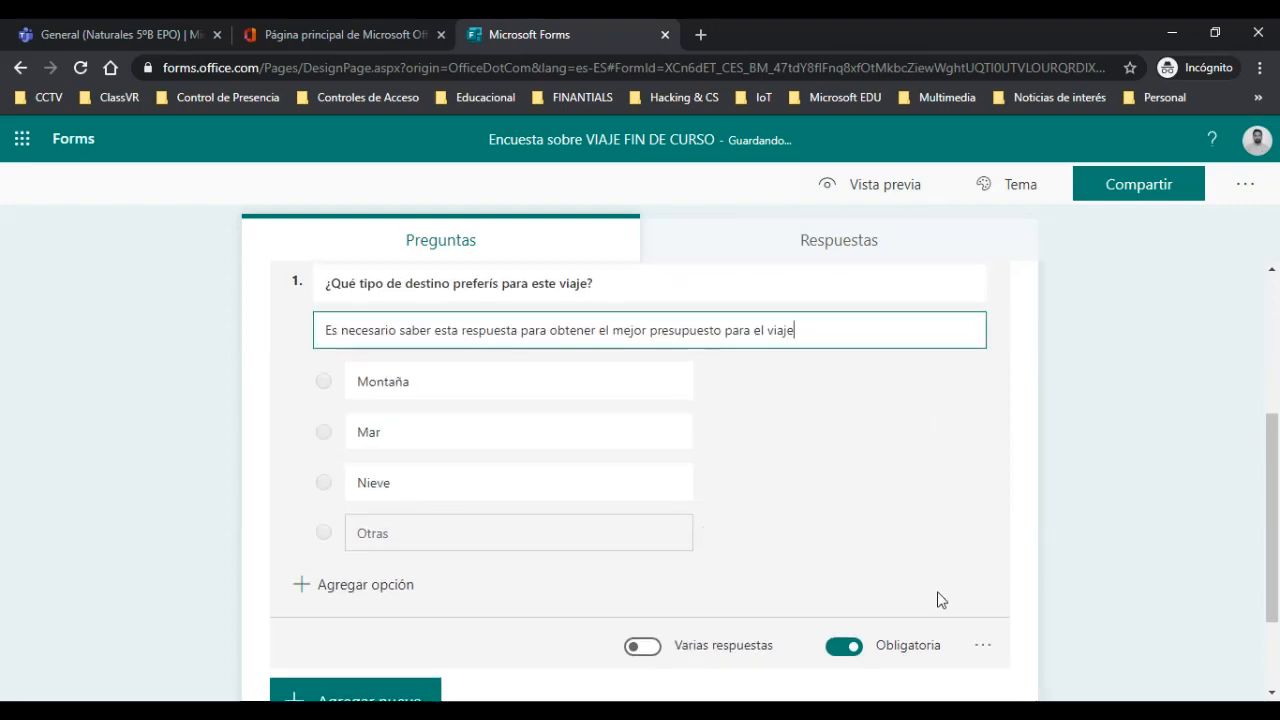
pyautogui.click(982, 646)
pyautogui.scroll(-2, 1163, 672)
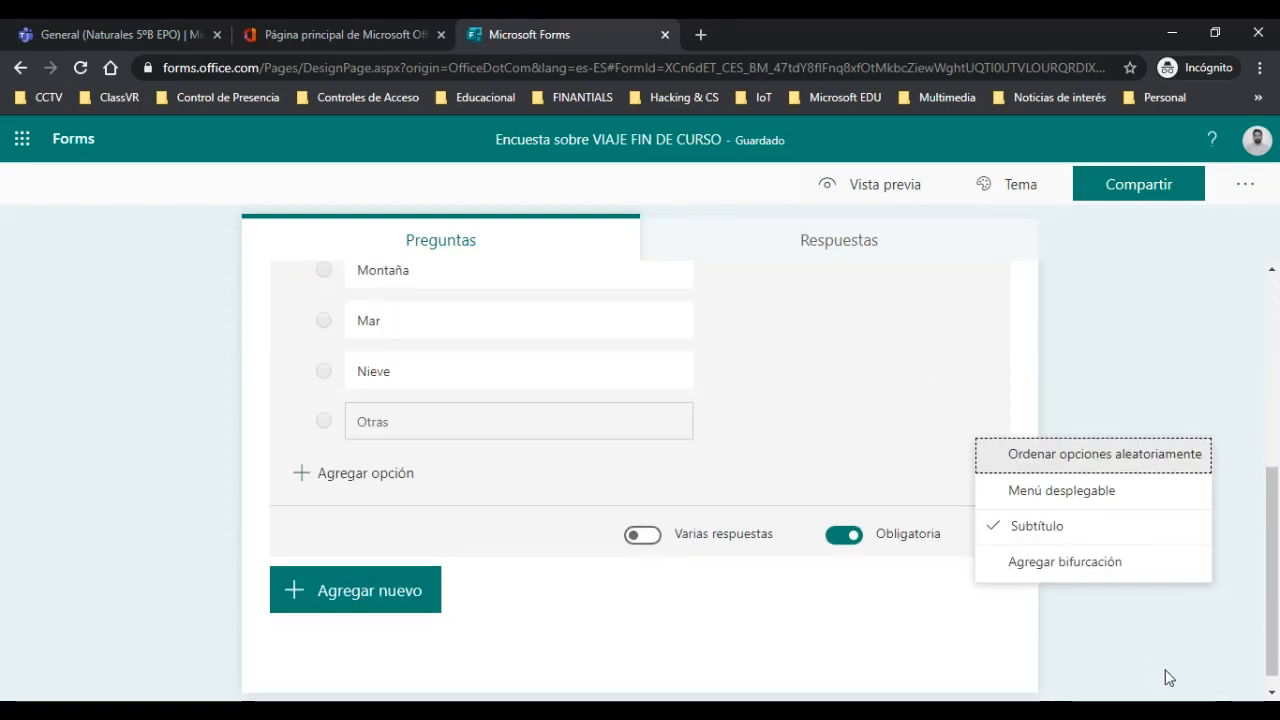
pyautogui.scroll(1, 1163, 672)
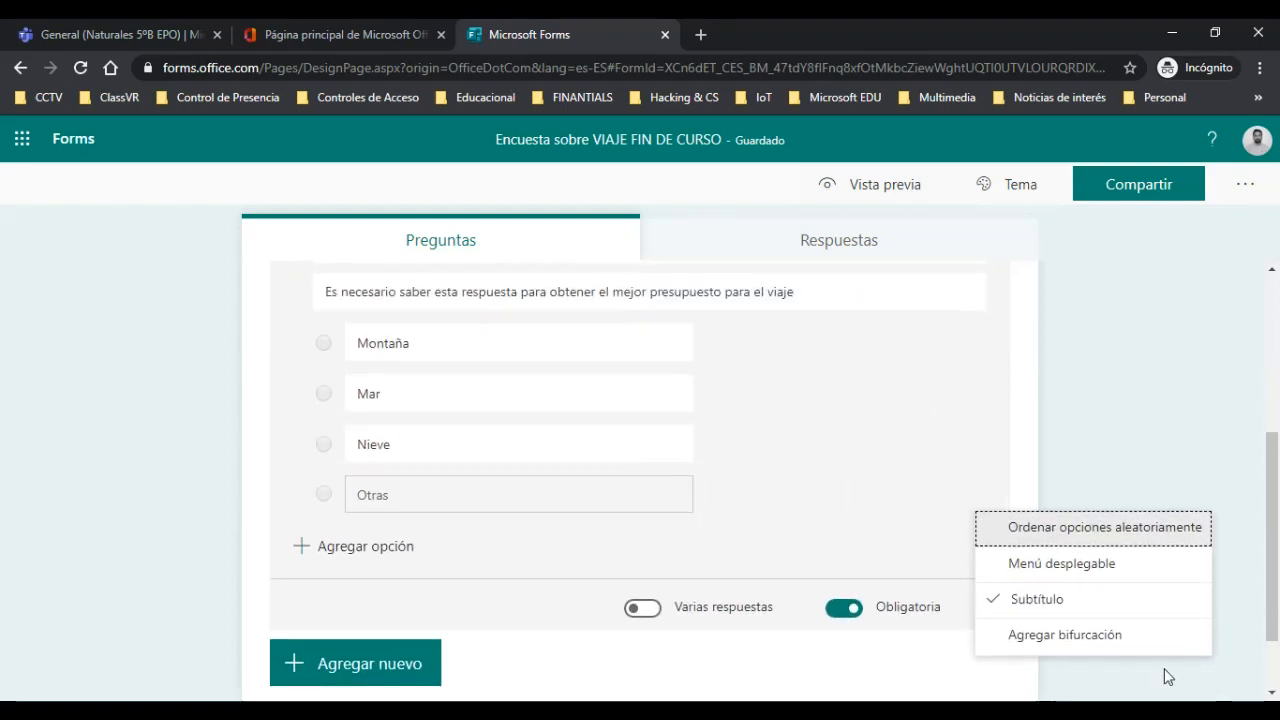
pyautogui.click(1108, 644)
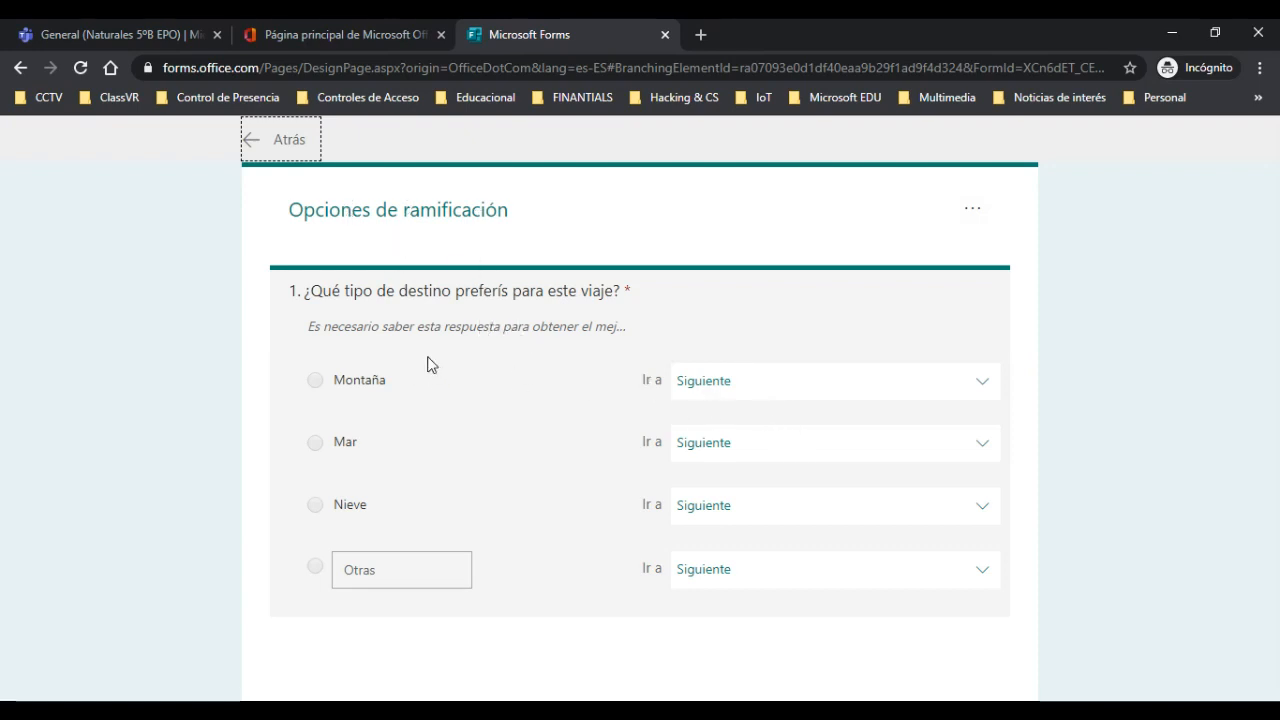
pyautogui.click(266, 150)
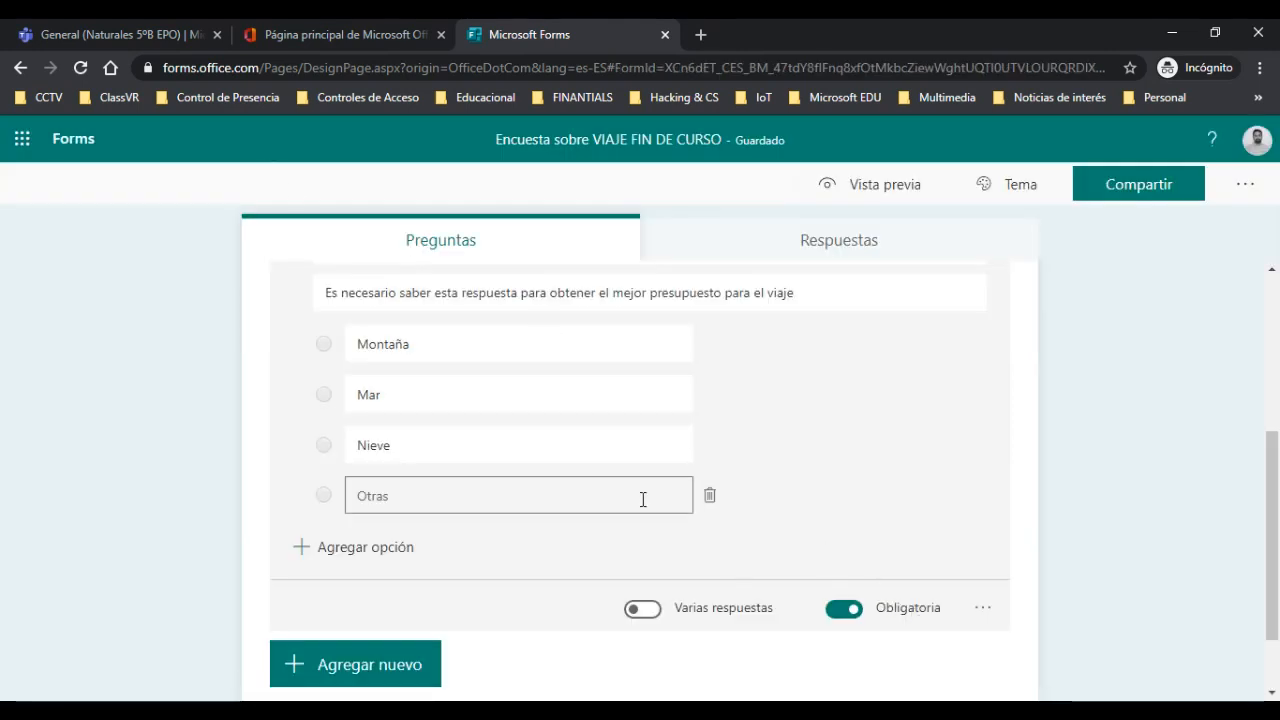
# Review the destination question's title, subtitle, answers and its reordering controls in the survey
pyautogui.scroll(1, 685, 387)
pyautogui.scroll(2, 711, 482)
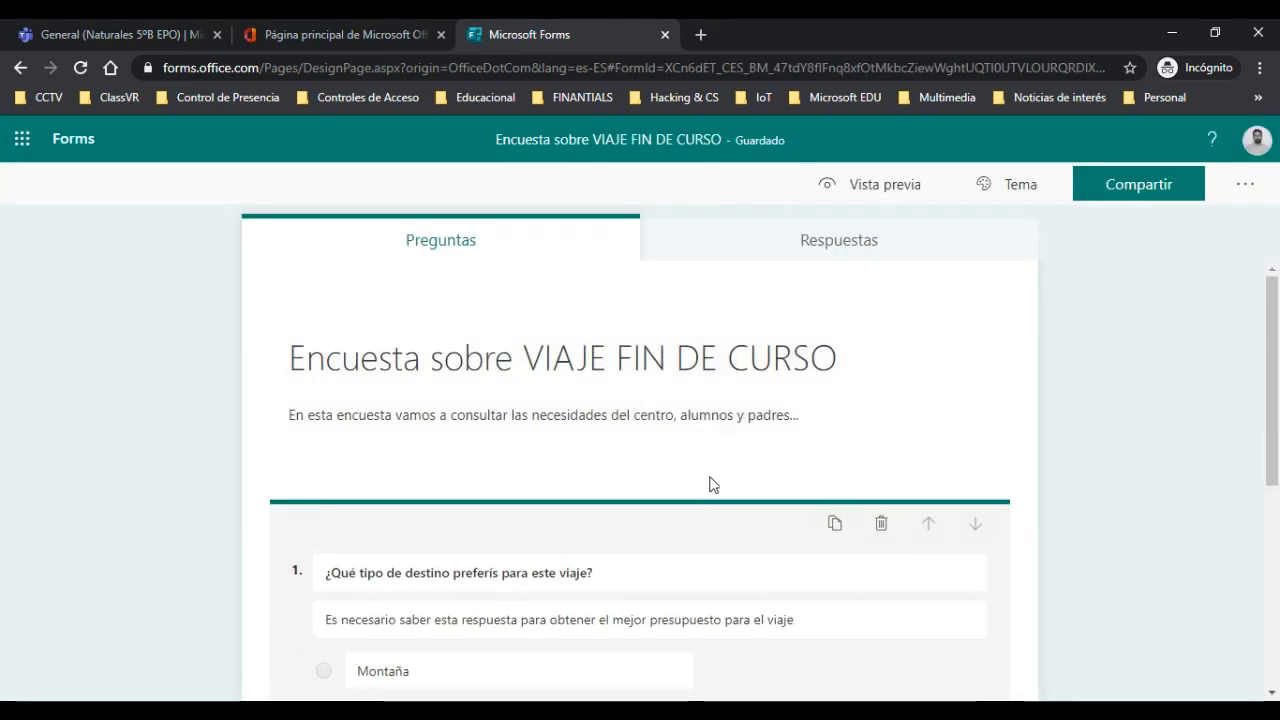
pyautogui.scroll(-1, 711, 482)
pyautogui.scroll(1, 711, 482)
pyautogui.scroll(-2, 711, 482)
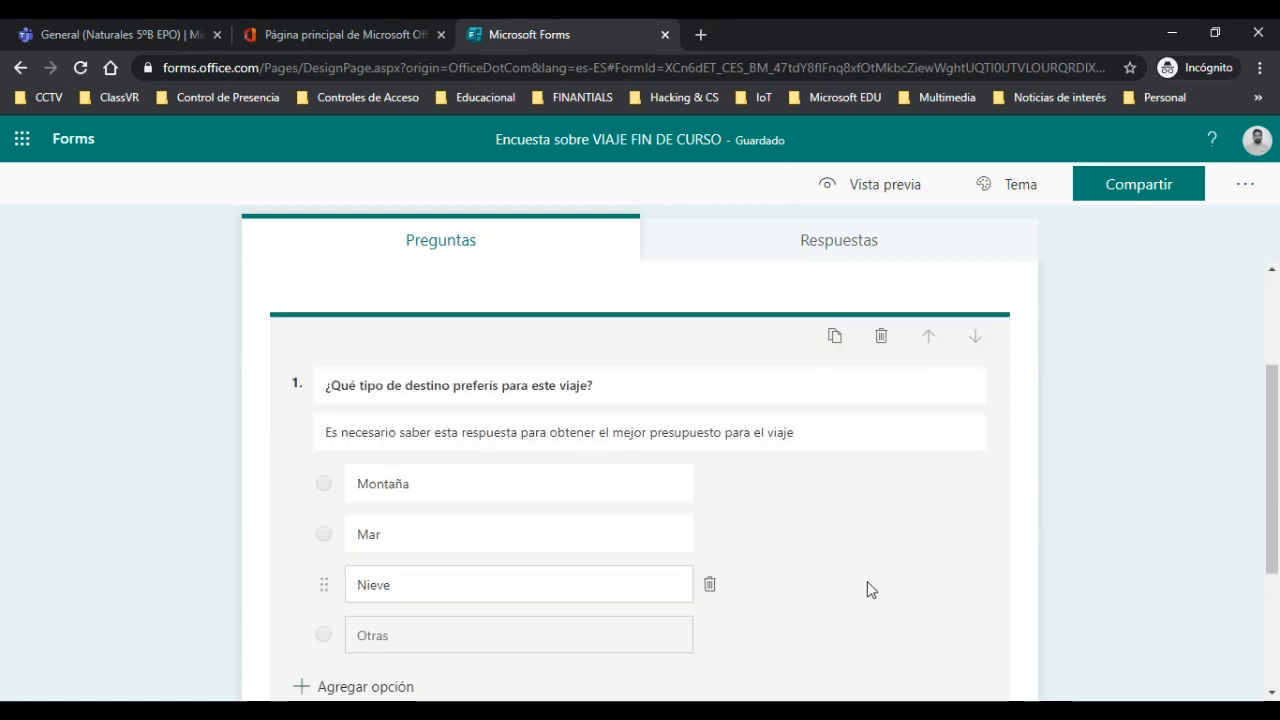
pyautogui.scroll(-1, 867, 581)
pyautogui.scroll(-1, 869, 590)
pyautogui.scroll(3, 869, 590)
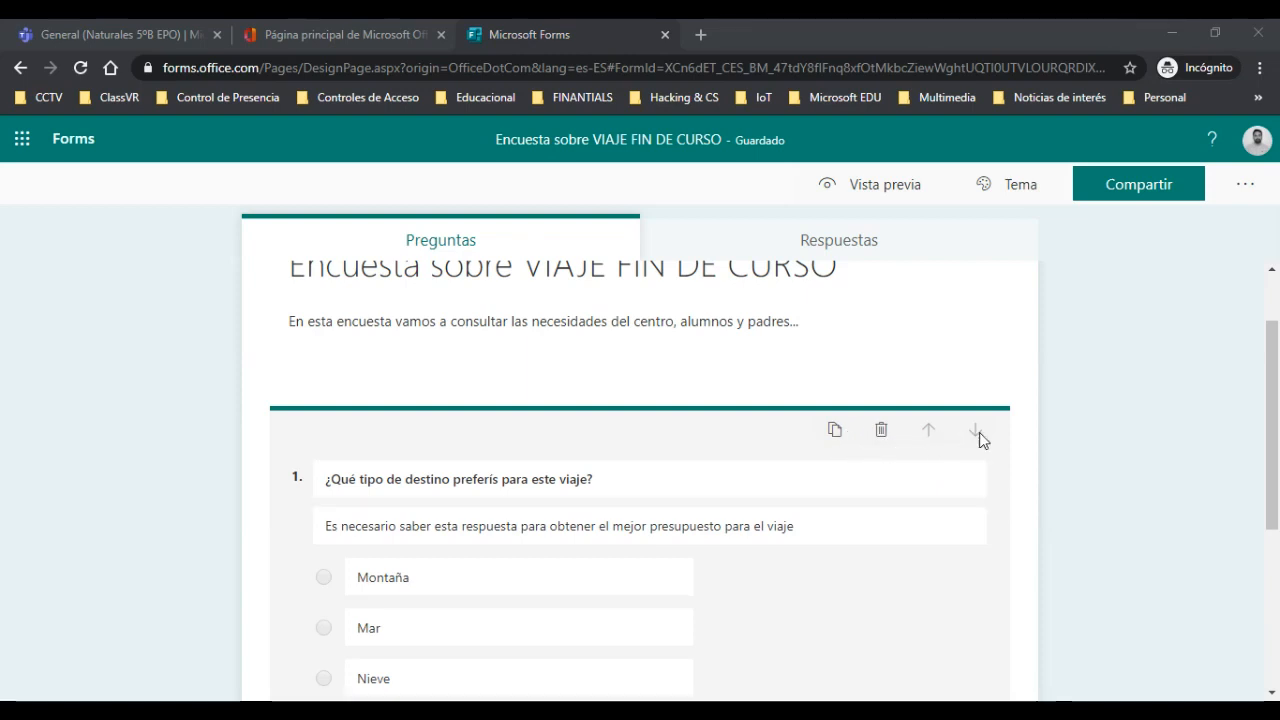
pyautogui.click(928, 433)
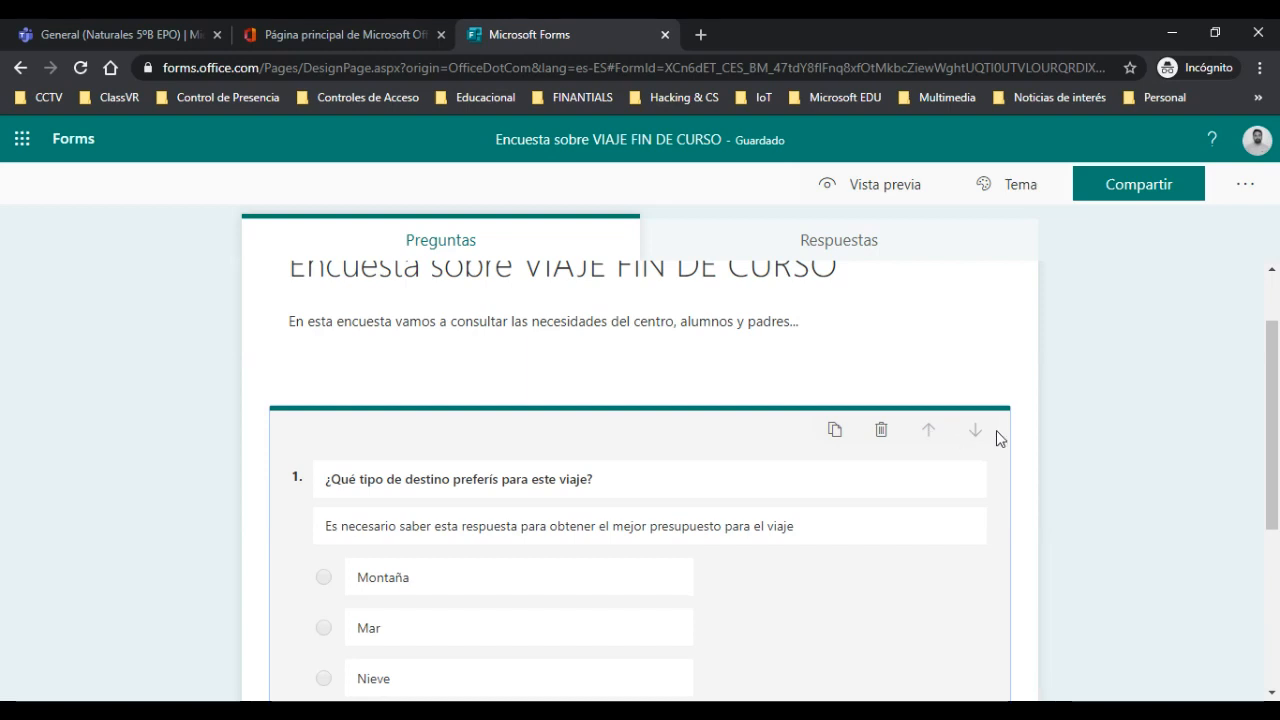
pyautogui.scroll(-3, 553, 475)
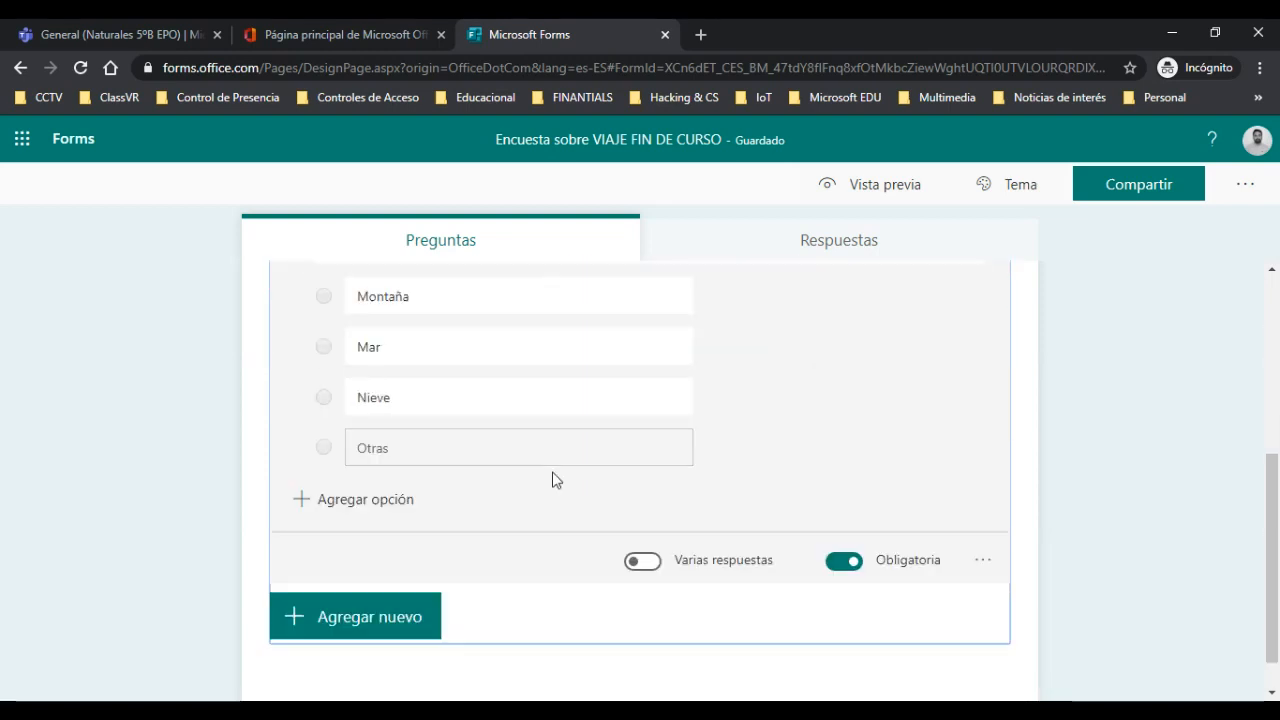
pyautogui.scroll(2, 557, 470)
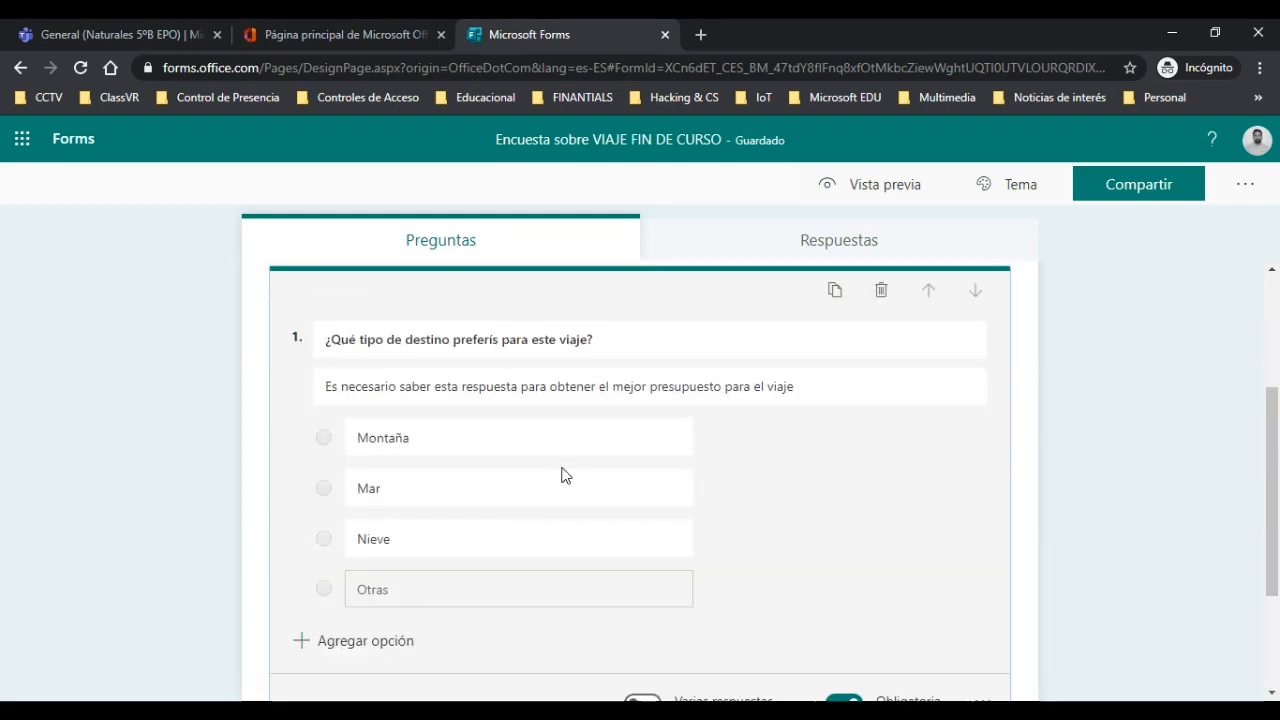
# Add a text question after the destination question and enable long answers for it
pyautogui.scroll(-2, 561, 475)
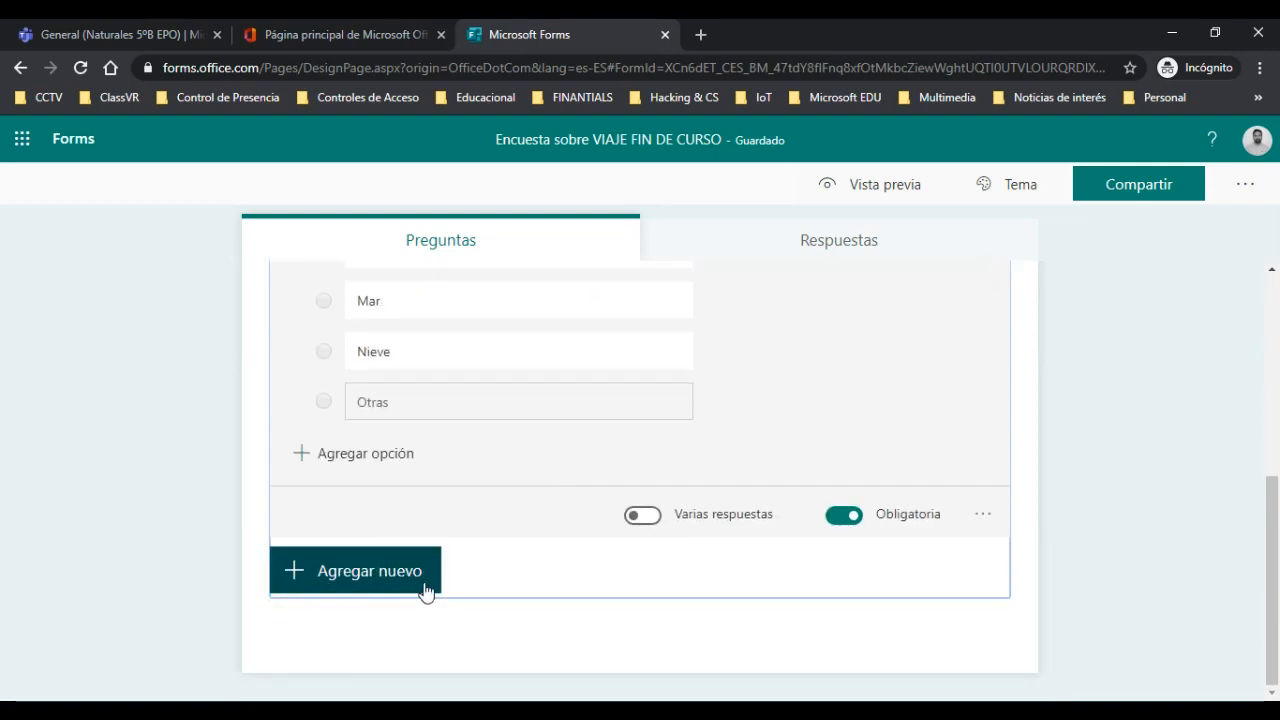
pyautogui.click(371, 589)
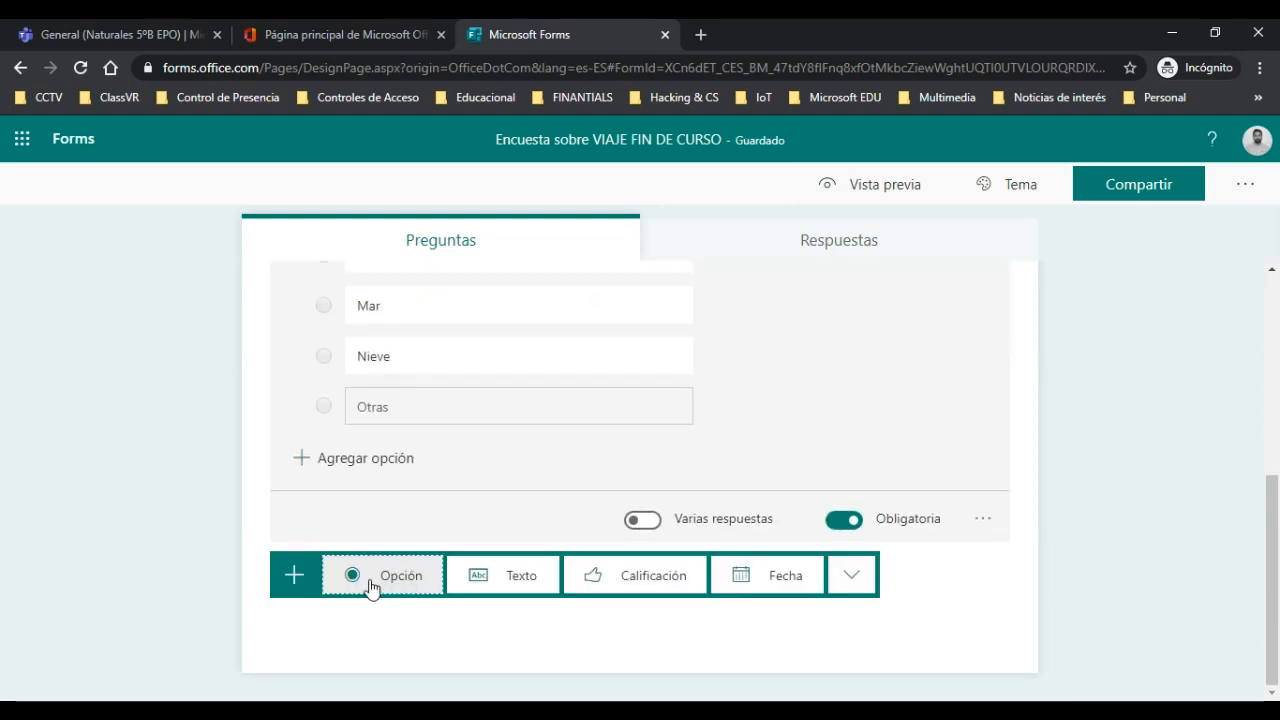
pyautogui.click(503, 589)
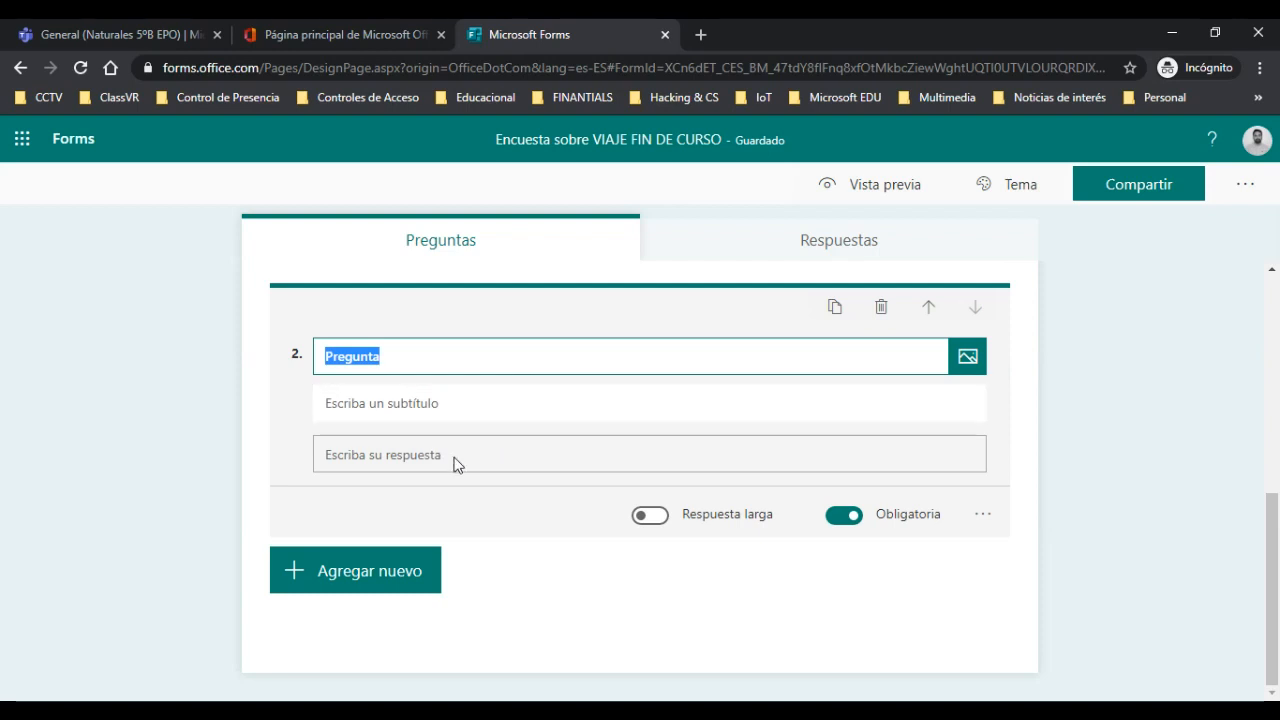
pyautogui.click(651, 517)
pyautogui.click(651, 545)
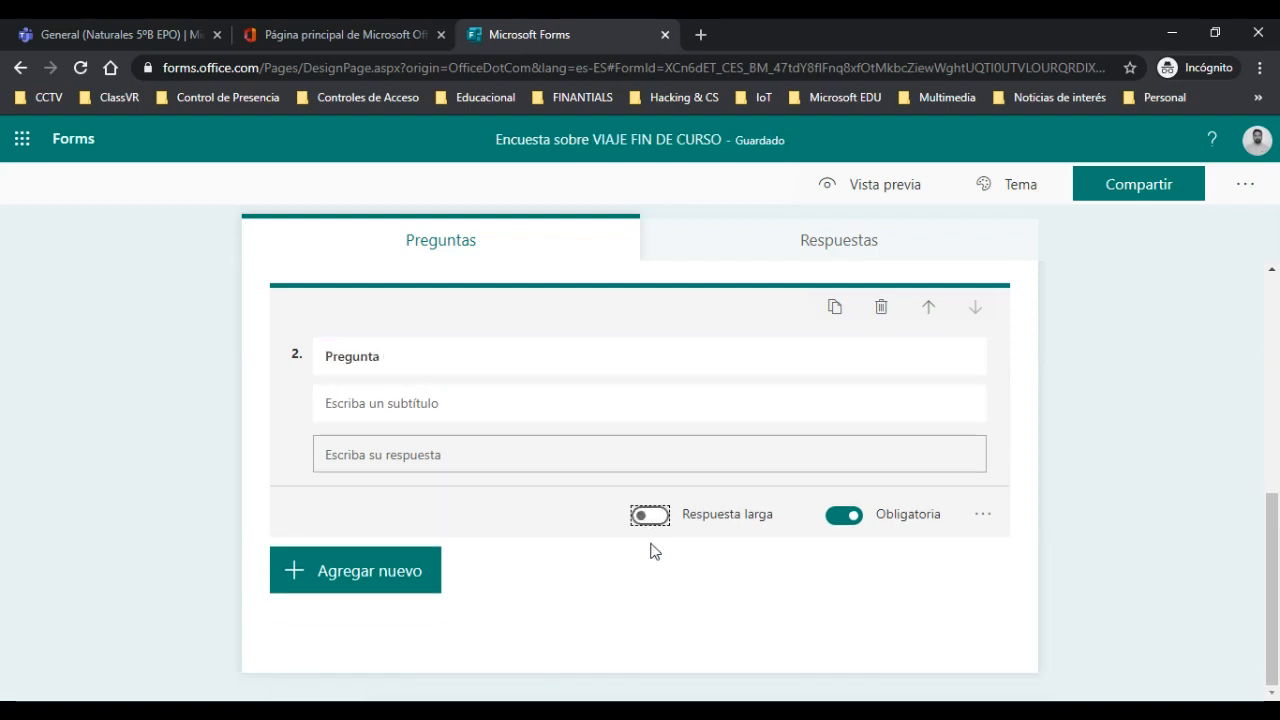
pyautogui.click(649, 517)
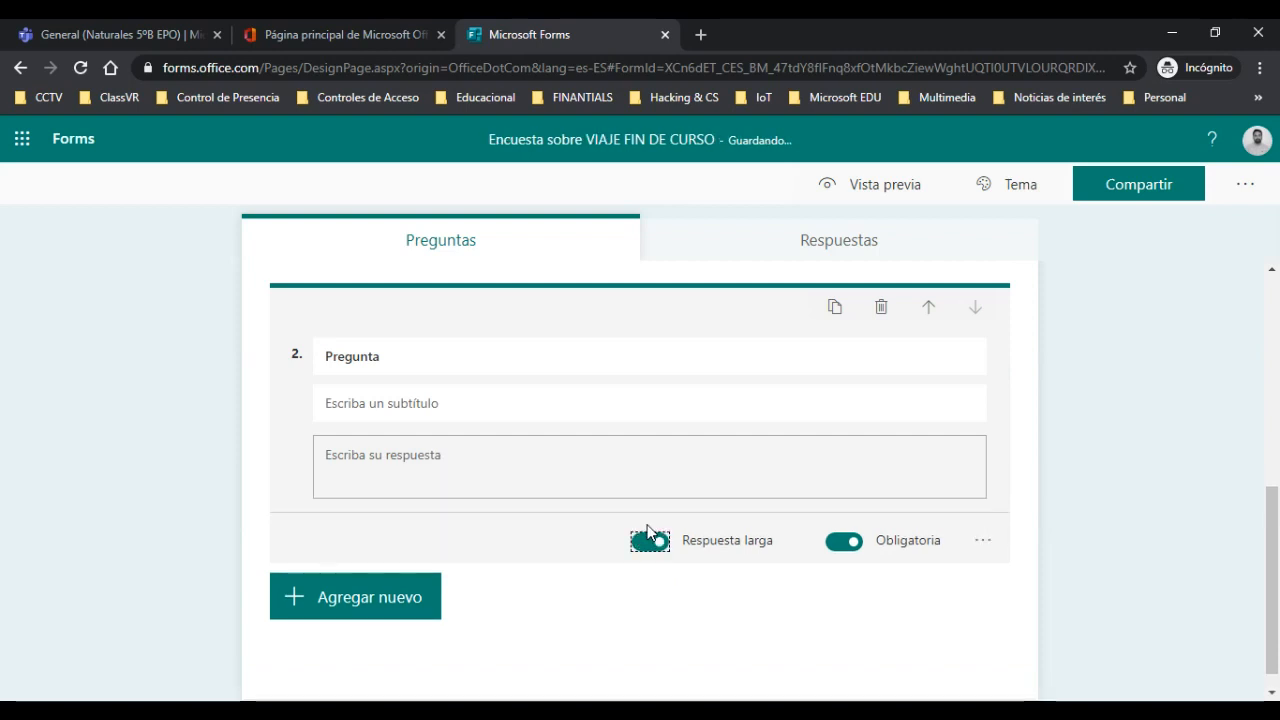
# Title the new text question "Explícame por qué has realizado la anterior selección"
pyautogui.click(404, 359)
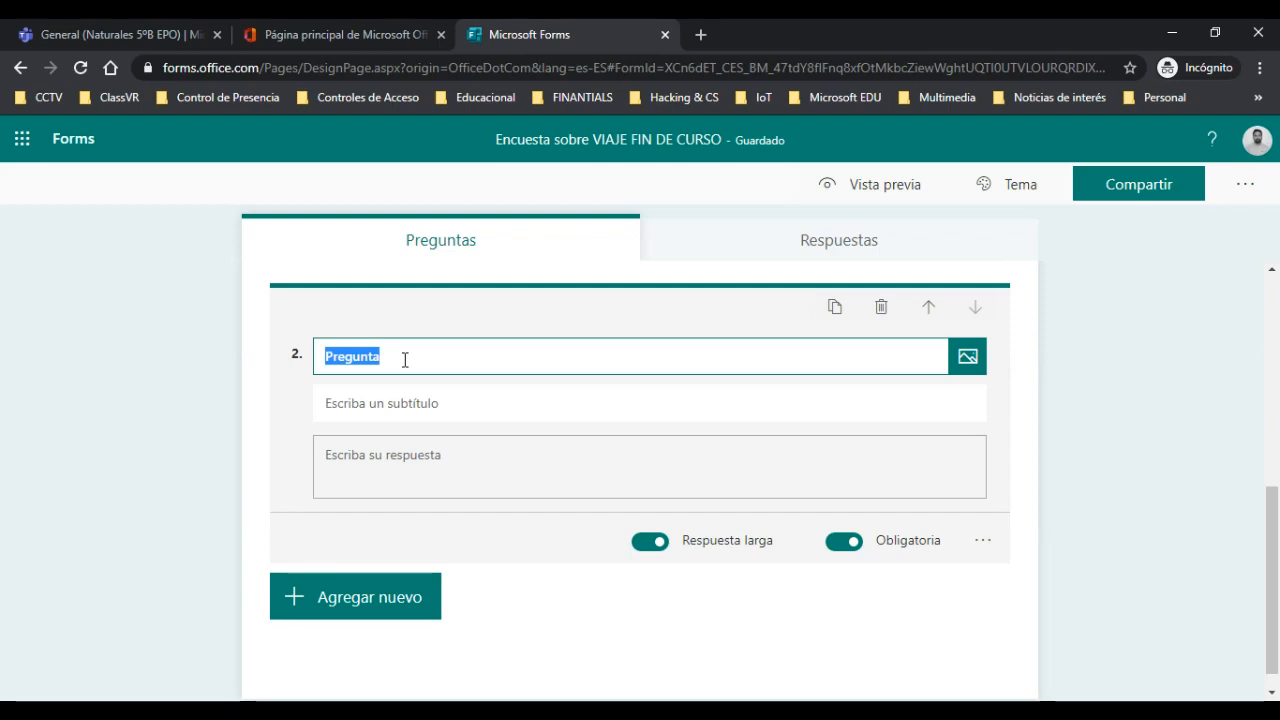
pyautogui.write('Expl')
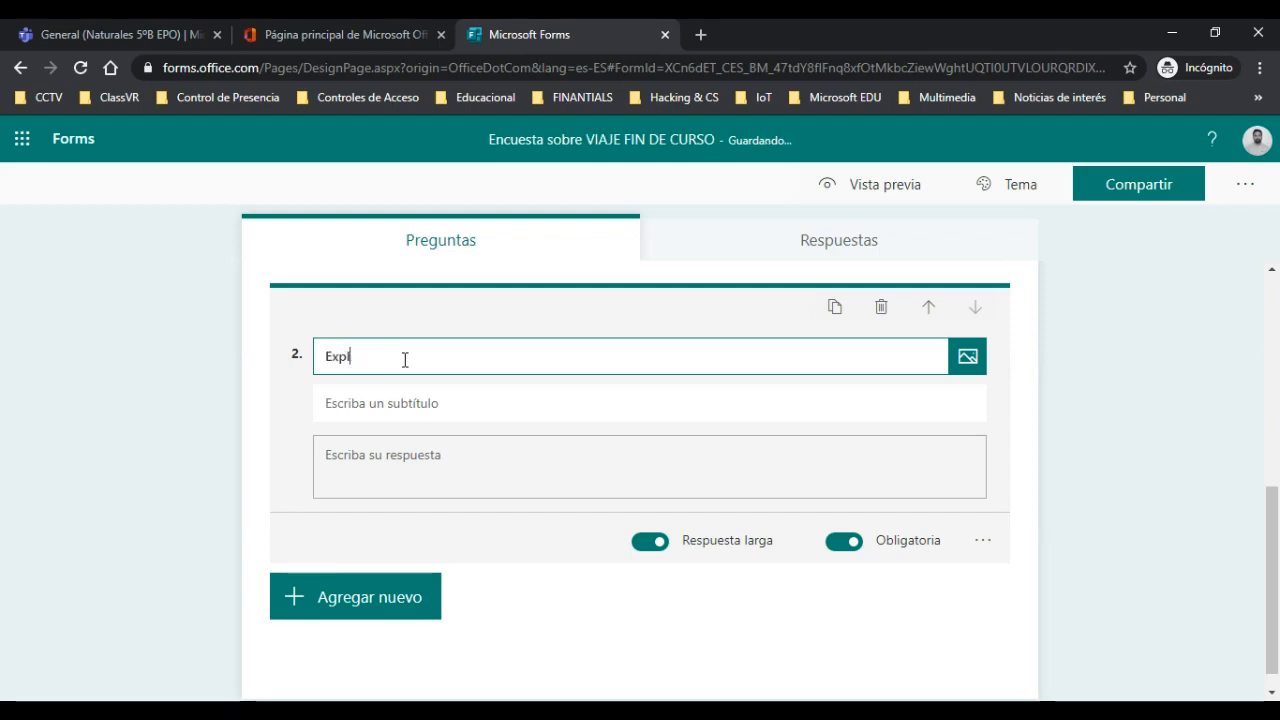
pyautogui.write('icame')
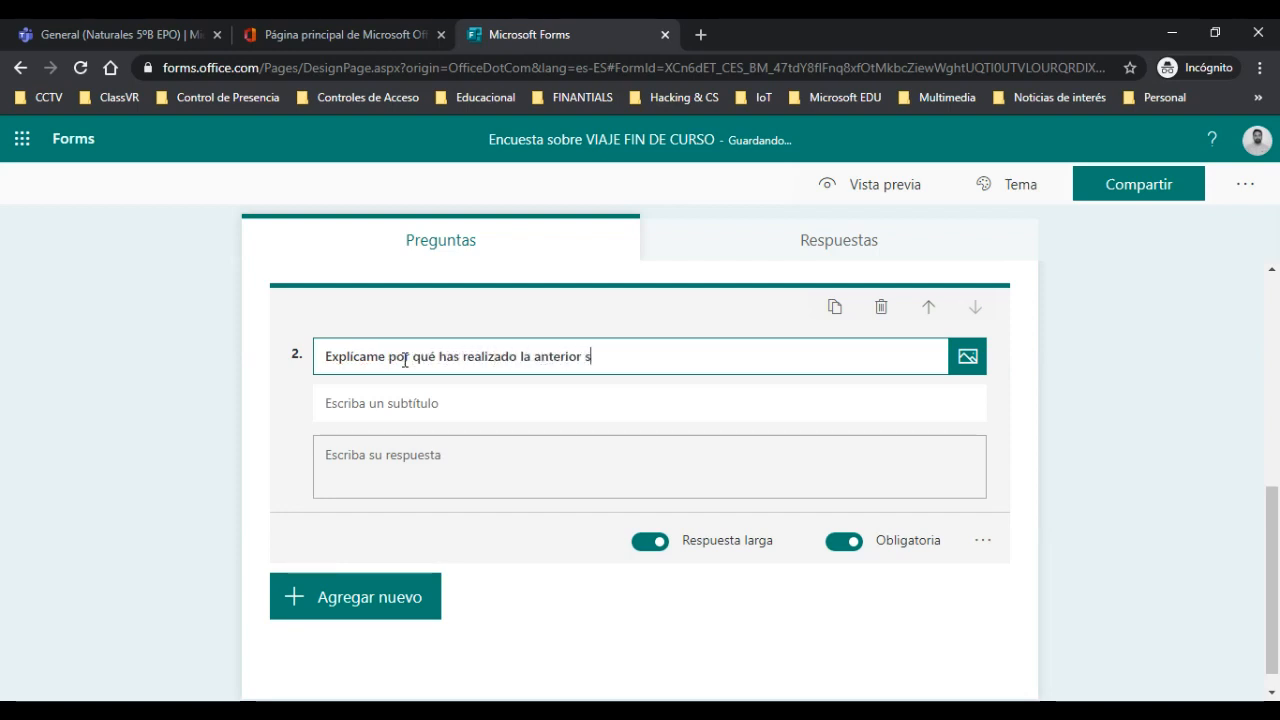
pyautogui.write('elección')
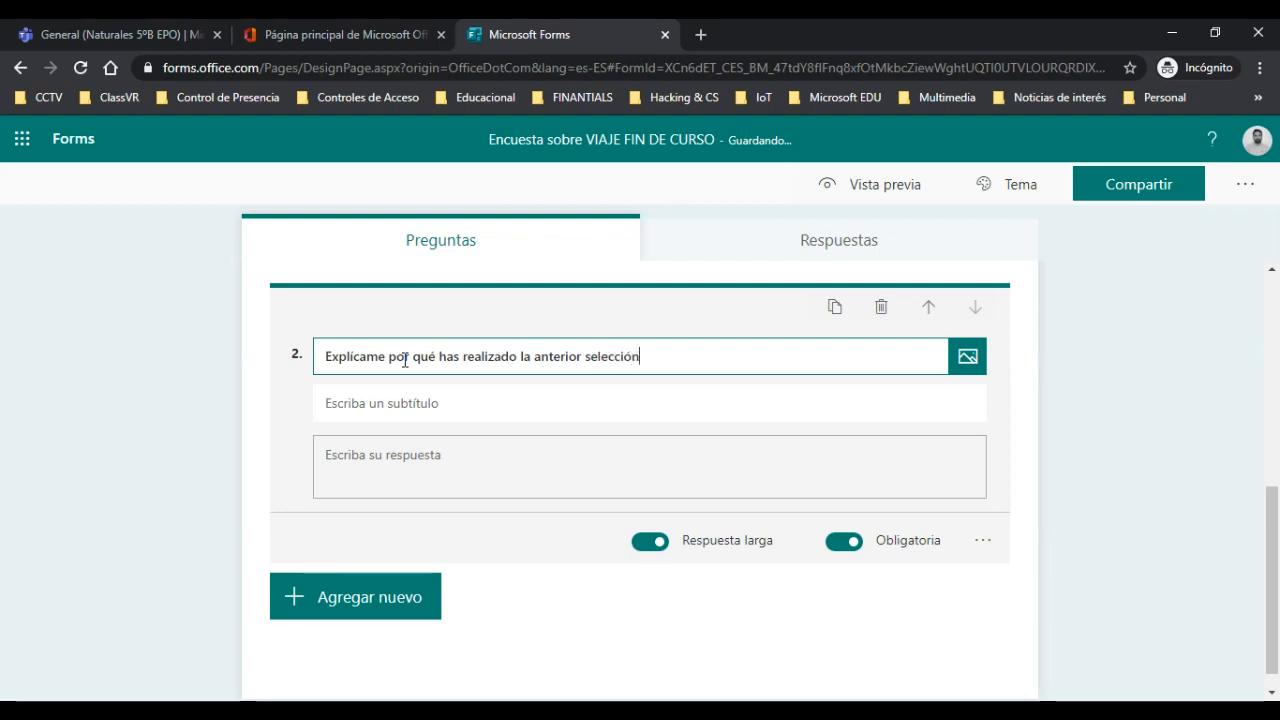
# Remove the empty subtitle from the text question
pyautogui.click(530, 402)
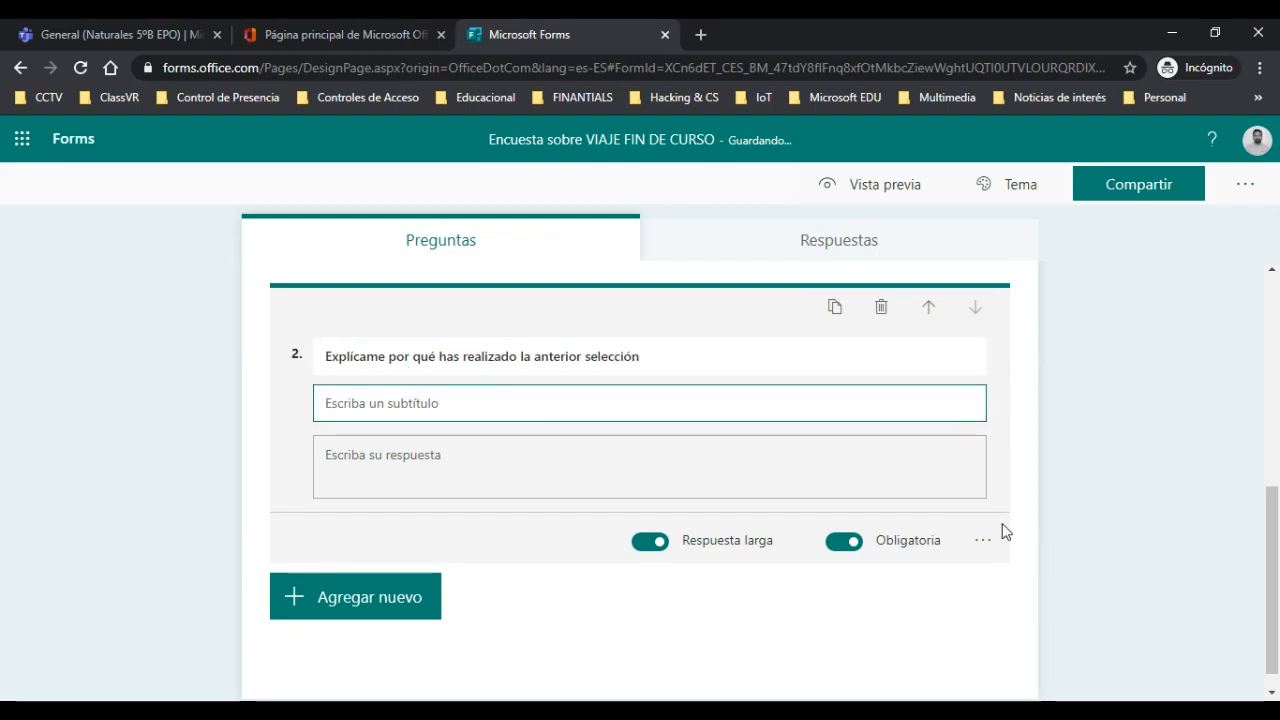
pyautogui.click(985, 543)
pyautogui.click(1000, 562)
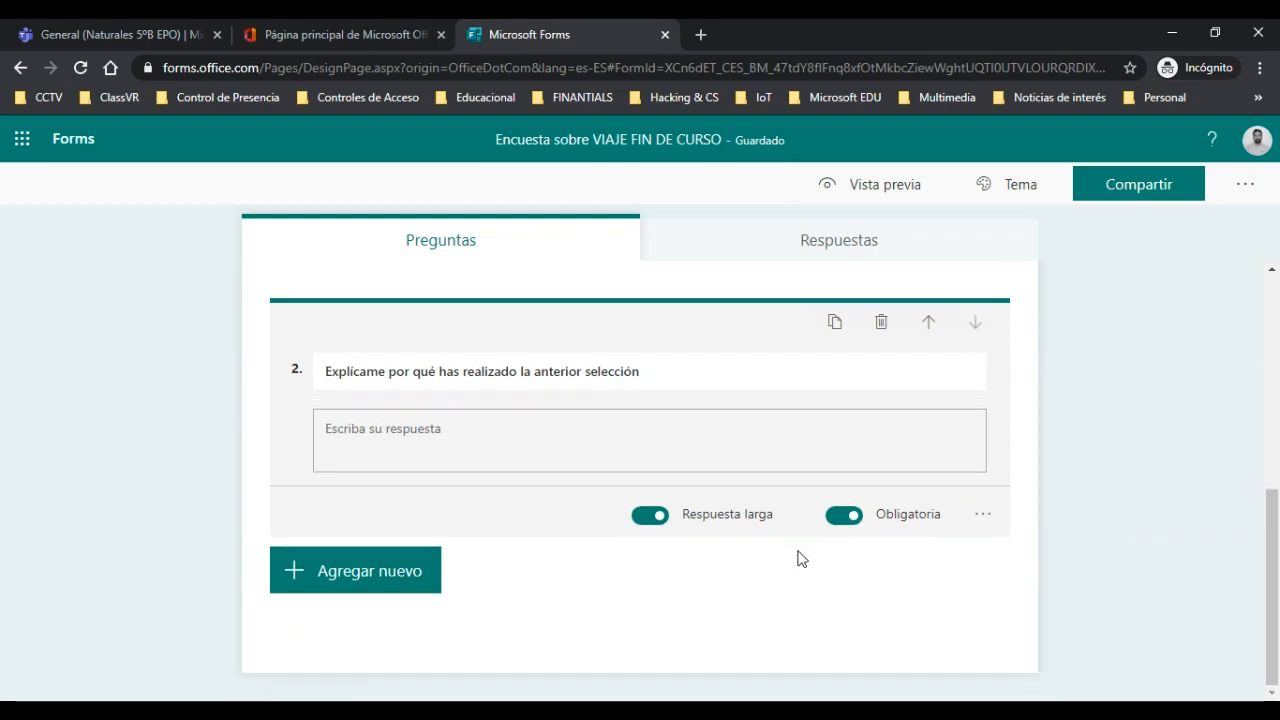
# Add a date question titled "¿Qué fecha aproximada te gustaría realizar este viaje?"
pyautogui.click(409, 586)
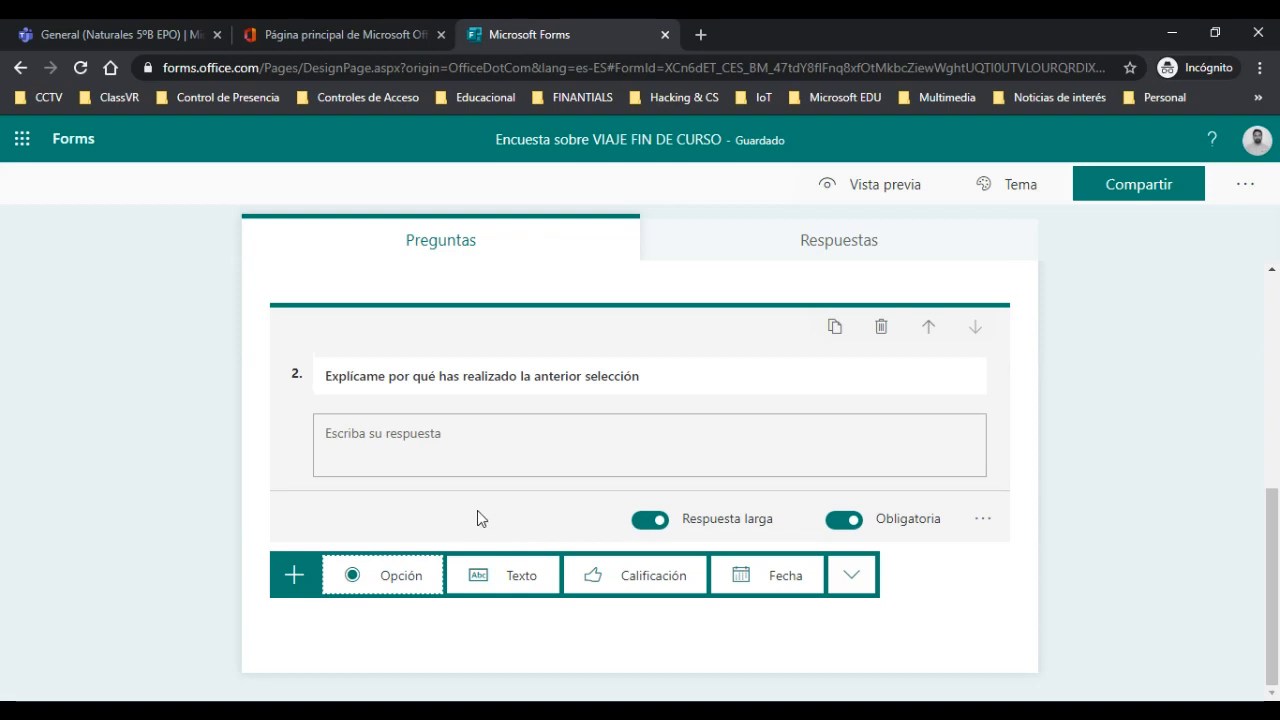
pyautogui.click(766, 586)
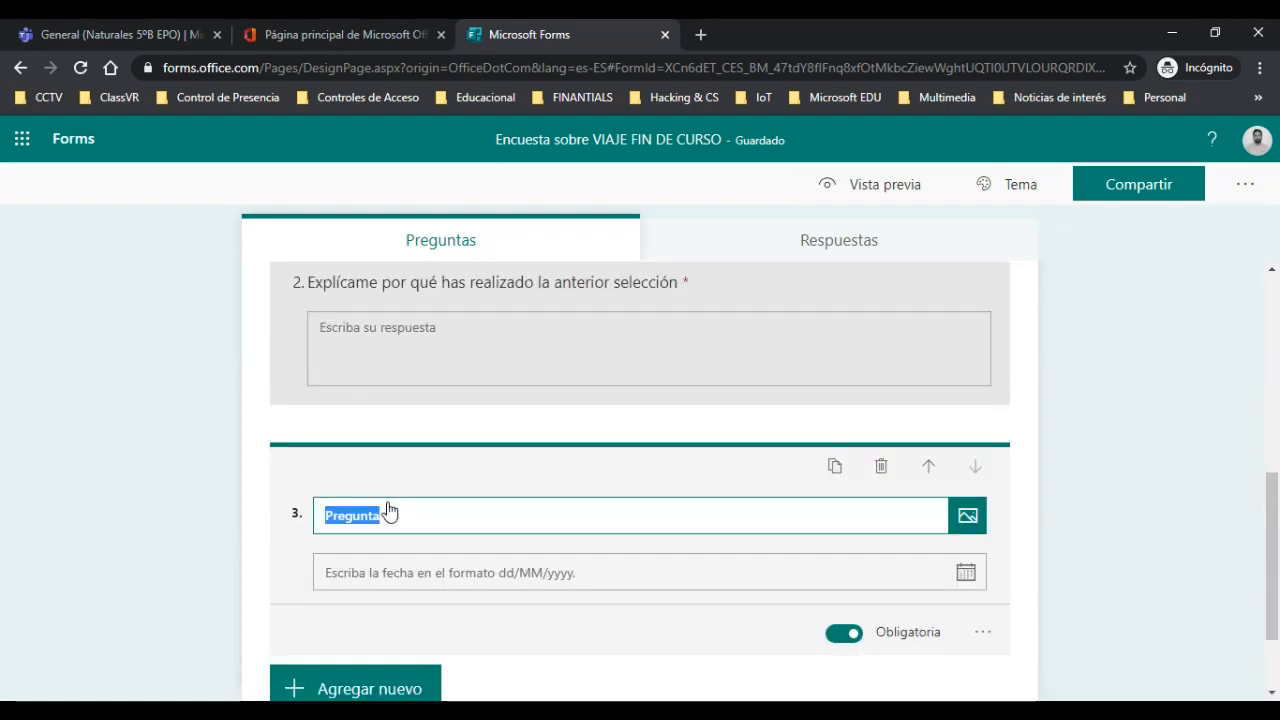
pyautogui.write('¿Qué fecha a')
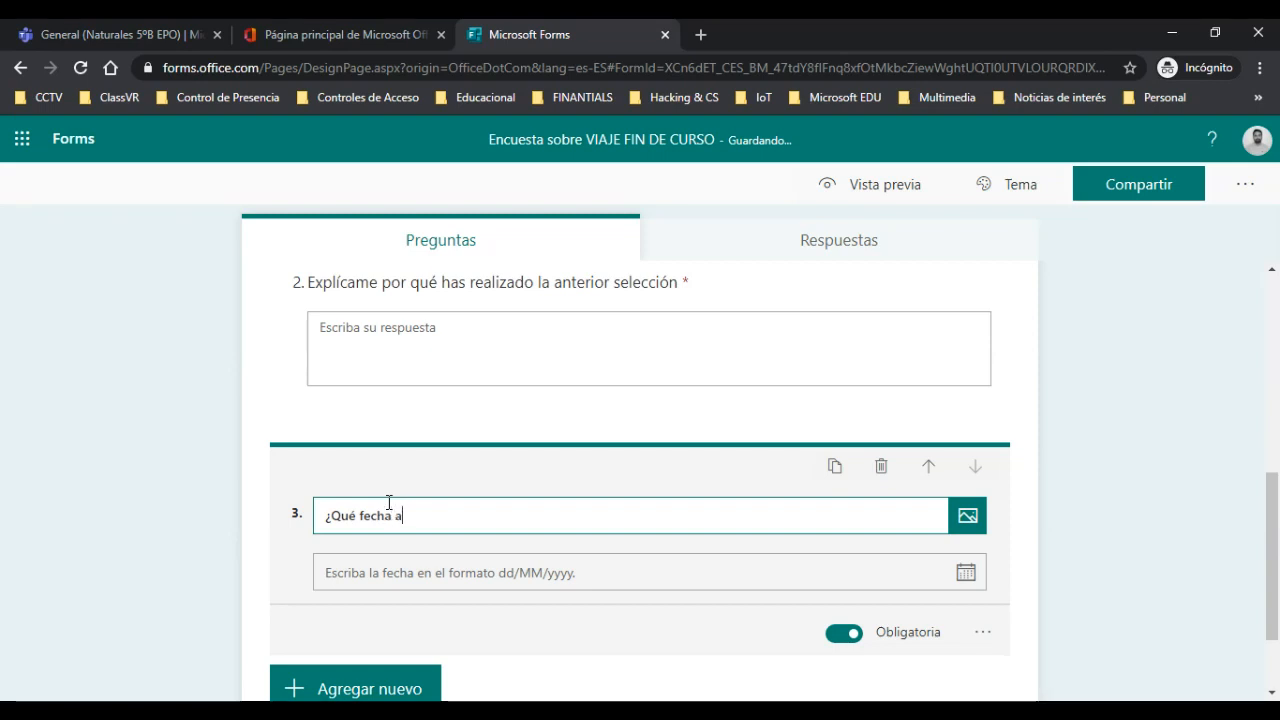
pyautogui.write('proximada te gustaría re')
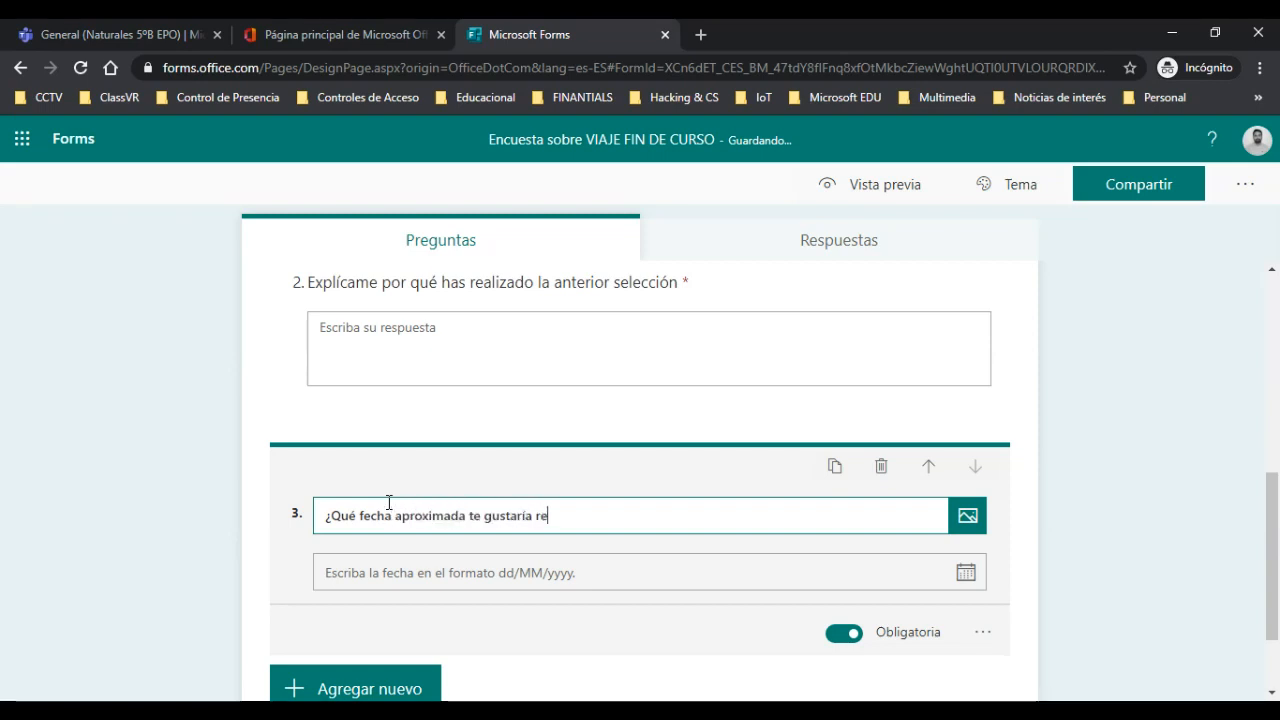
pyautogui.write('alizar este viaje=')
pyautogui.scroll(-3, 600, 515)
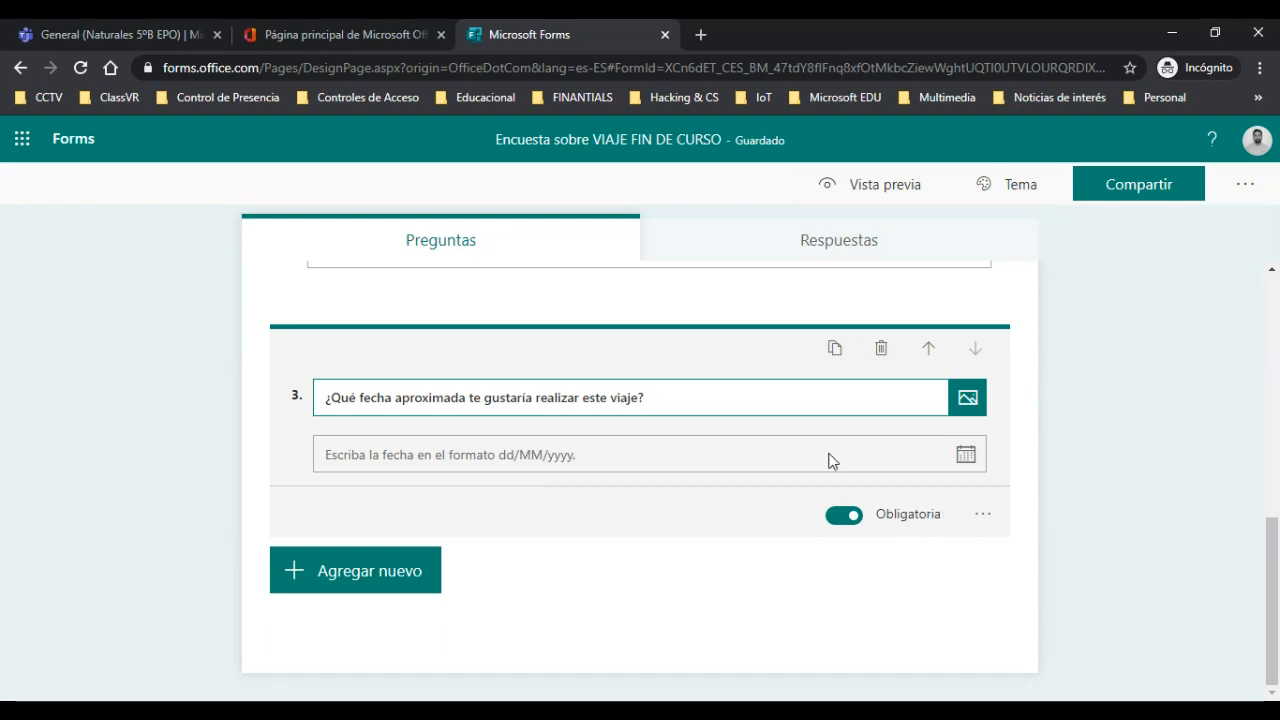
# Check the additional settings available for the date question
pyautogui.click(990, 528)
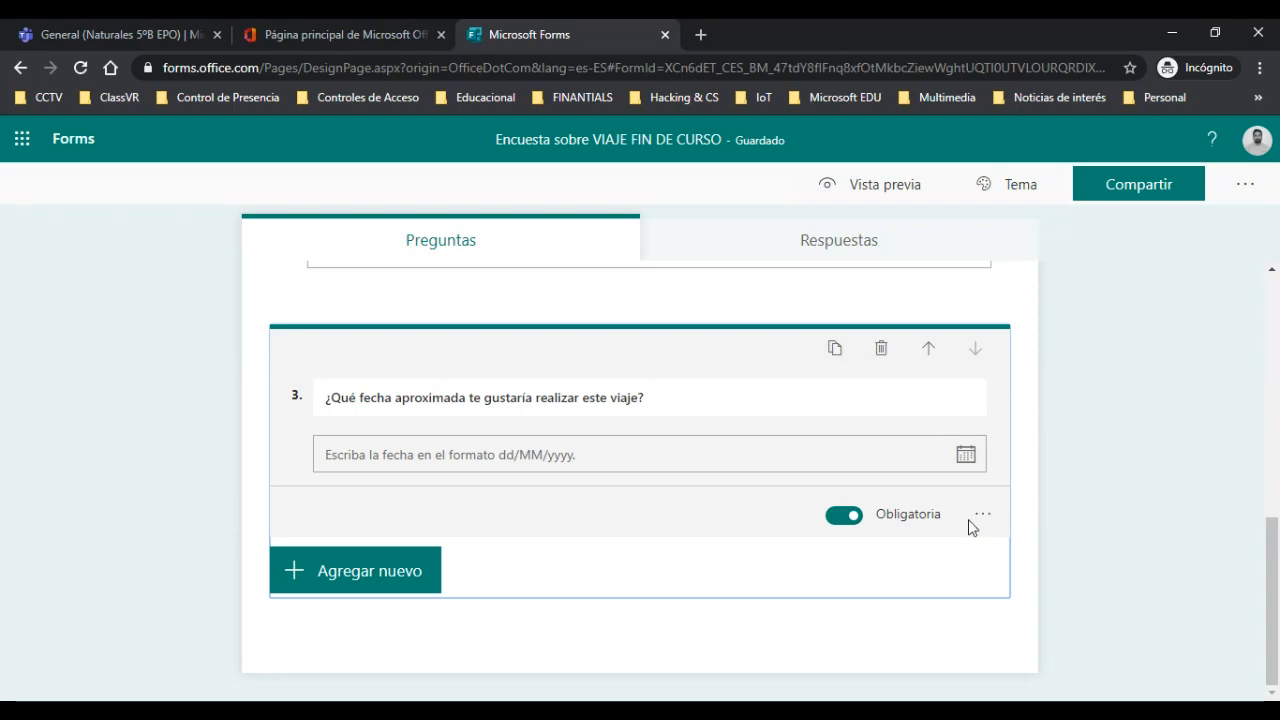
pyautogui.click(985, 517)
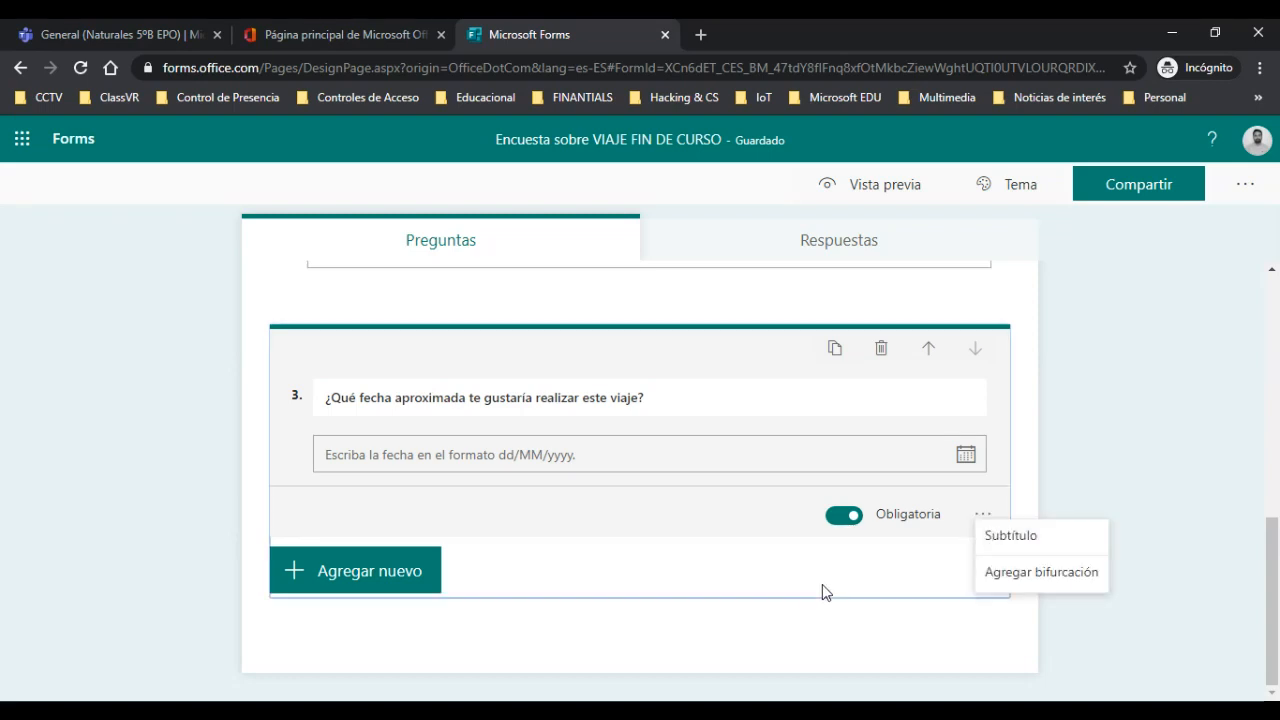
pyautogui.click(628, 574)
# Add a rating question titled "¿Qué te pareció el viaje que se hizo el curso pasado?"
pyautogui.click(383, 570)
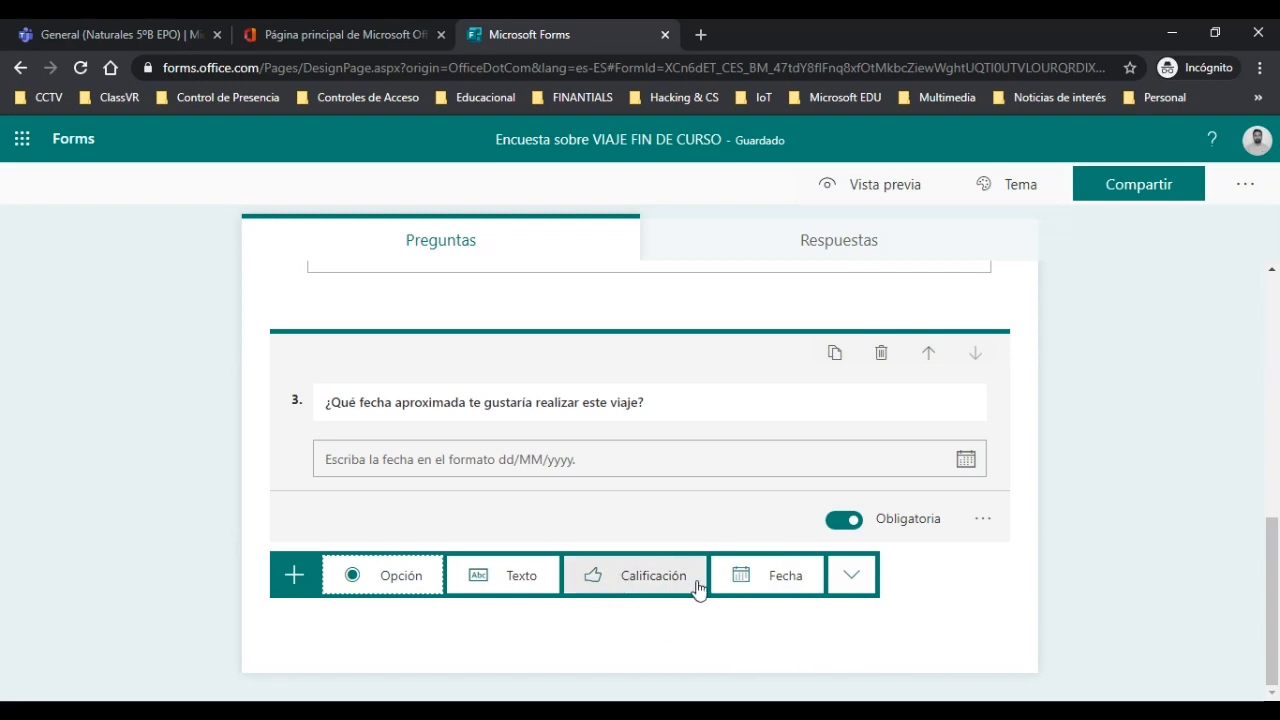
pyautogui.click(652, 580)
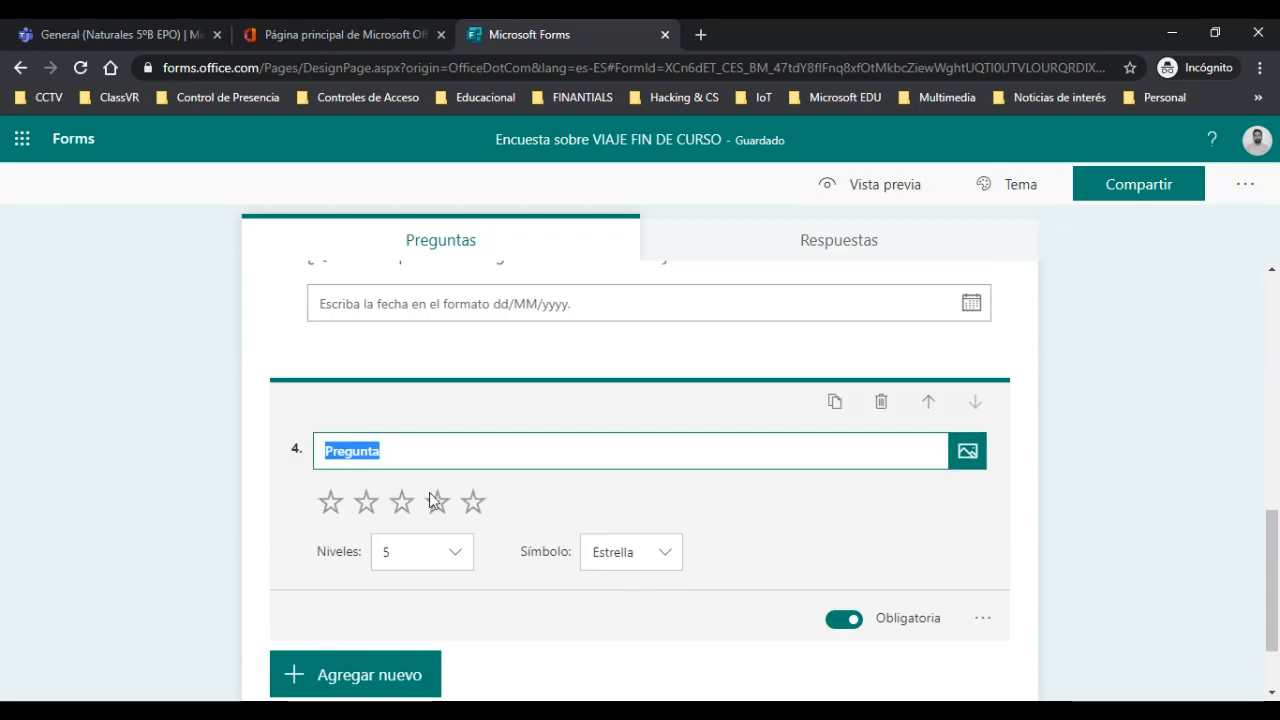
pyautogui.scroll(8, 457, 460)
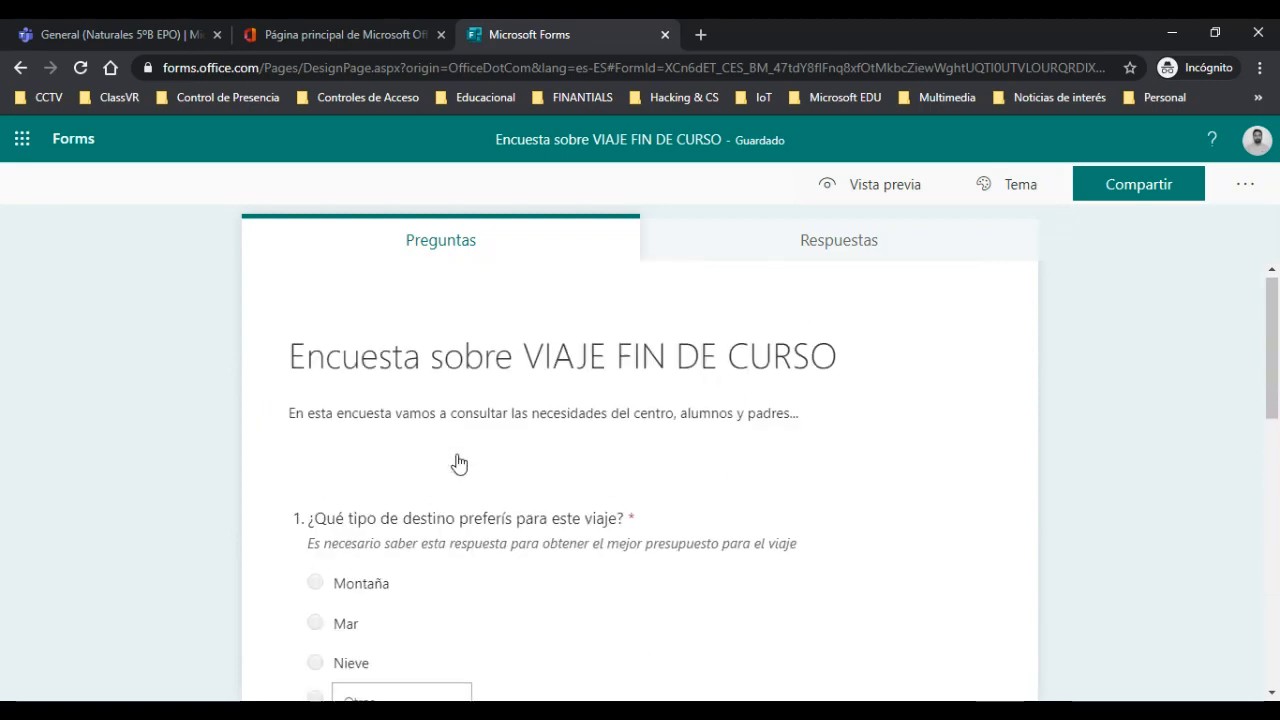
pyautogui.scroll(-1, 457, 460)
pyautogui.scroll(-8, 457, 460)
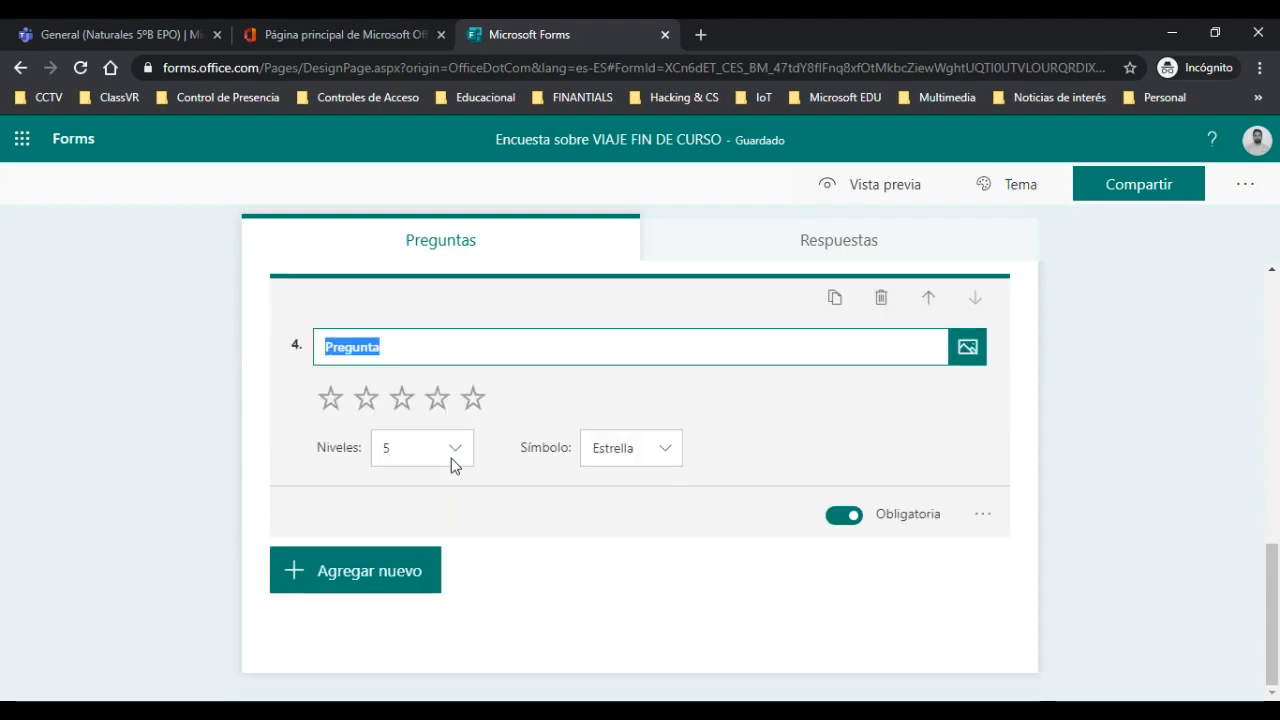
pyautogui.scroll(1, 452, 463)
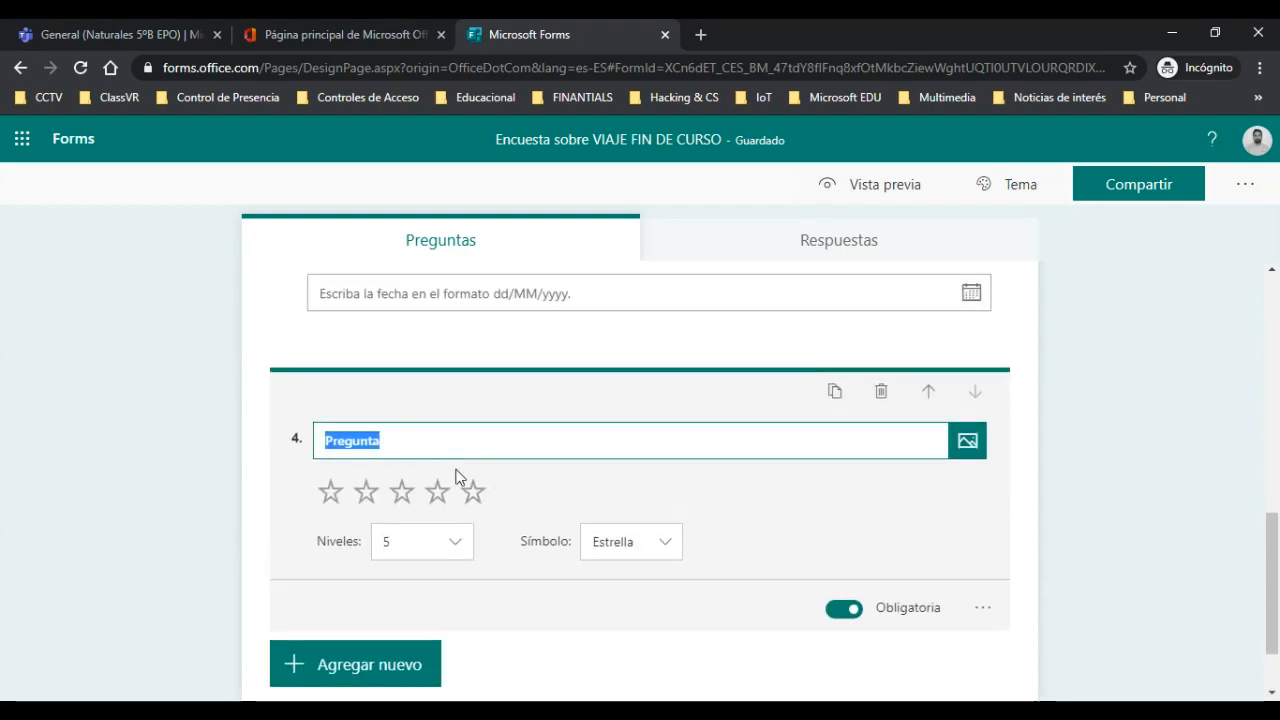
pyautogui.write('¿Q')
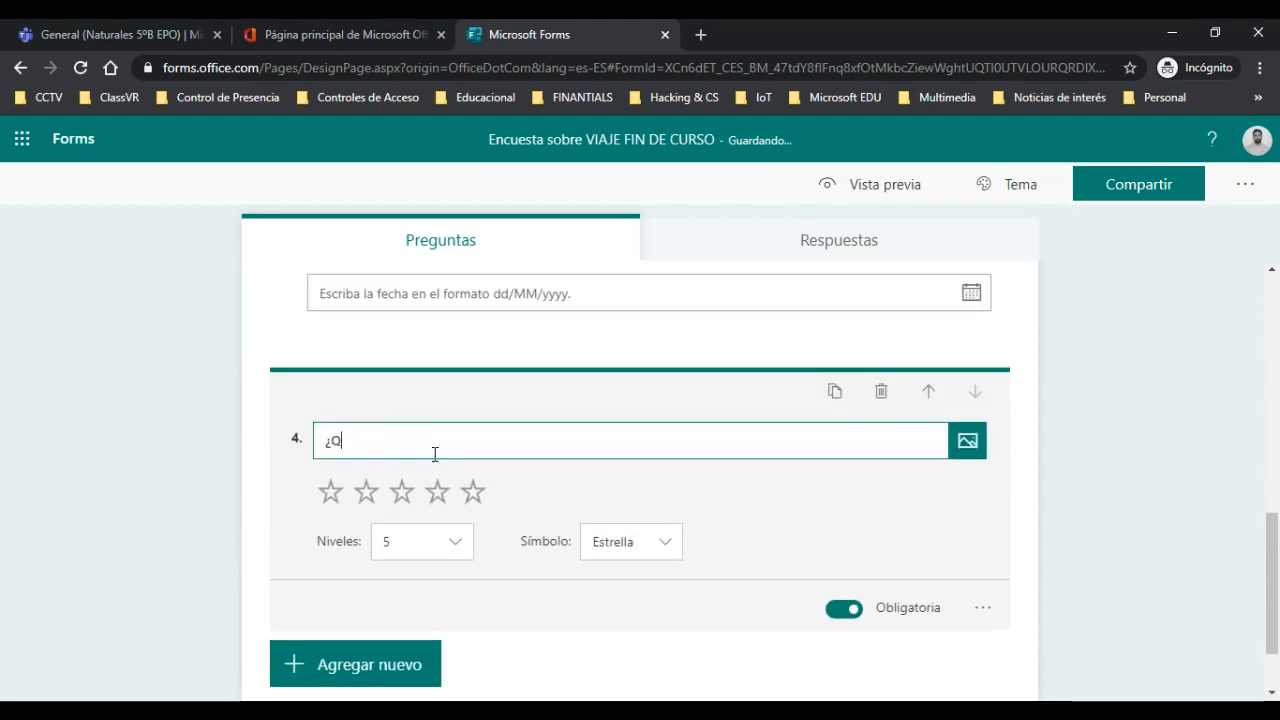
pyautogui.write('ué te pareció el viaje que se hizo el c')
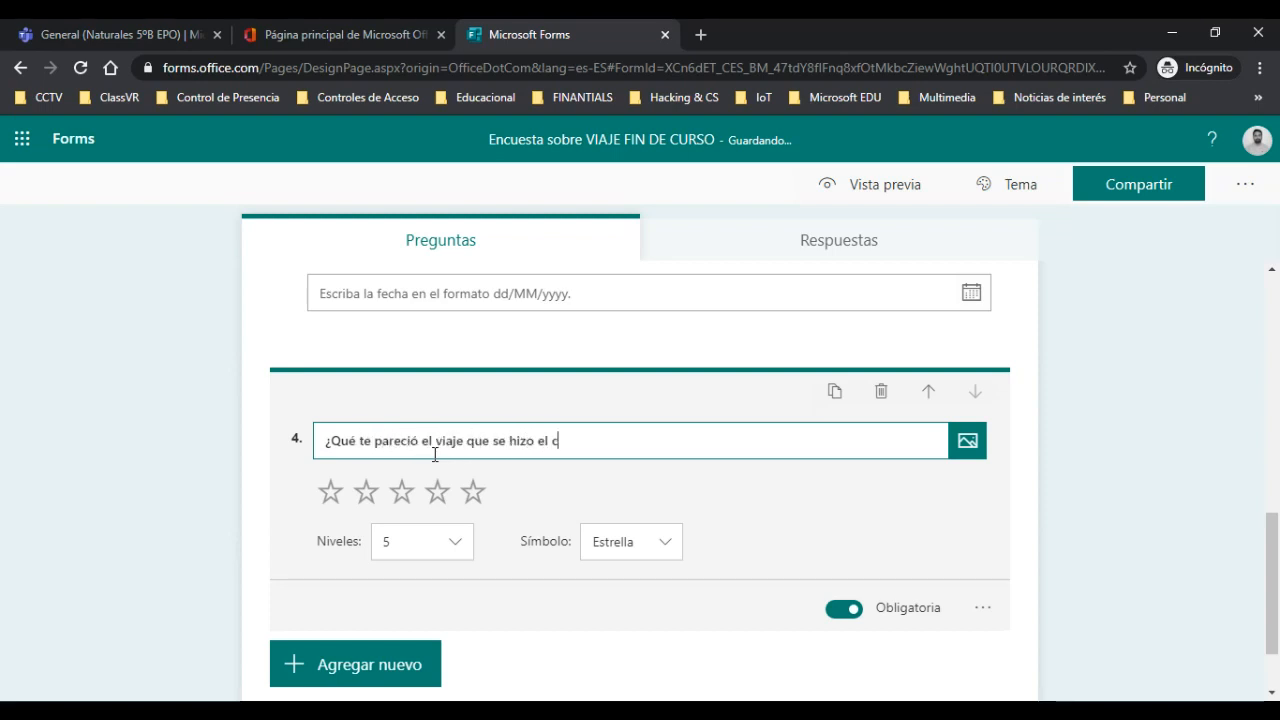
pyautogui.write('urso pasado?')
# Try 3 levels for the rating question and set its scale to 10 levels
pyautogui.click(451, 547)
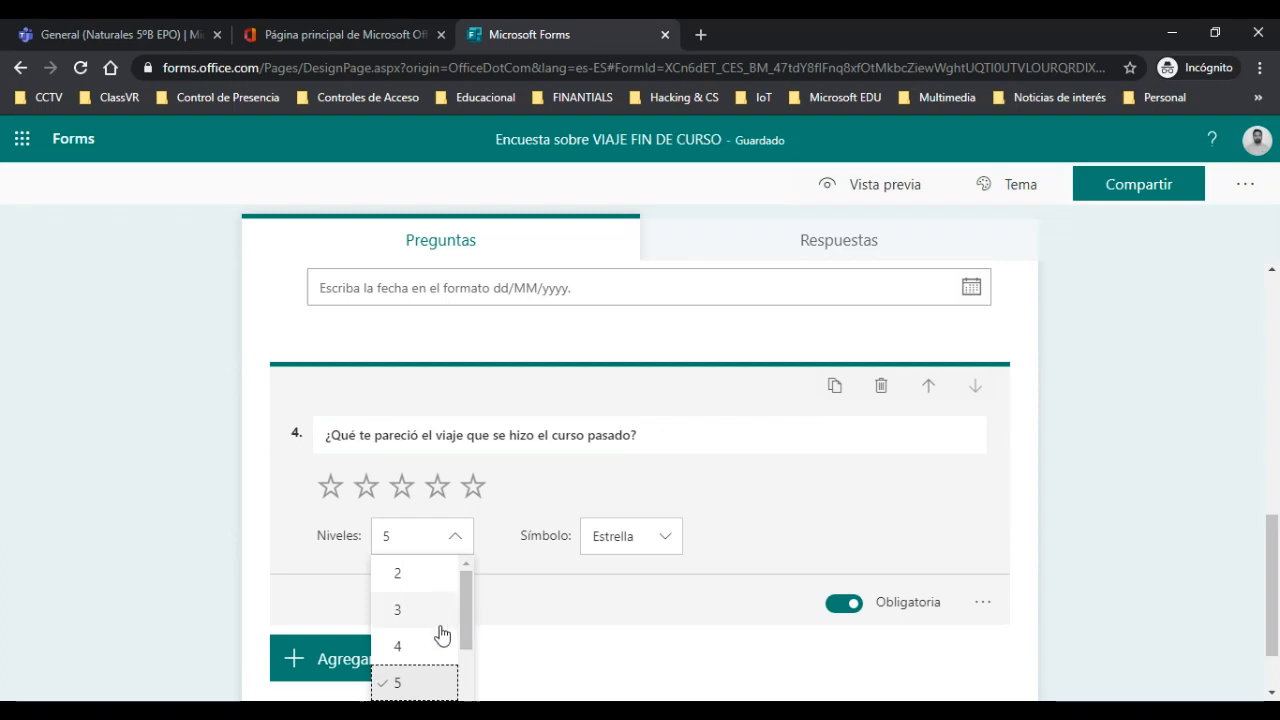
pyautogui.click(409, 611)
pyautogui.click(451, 545)
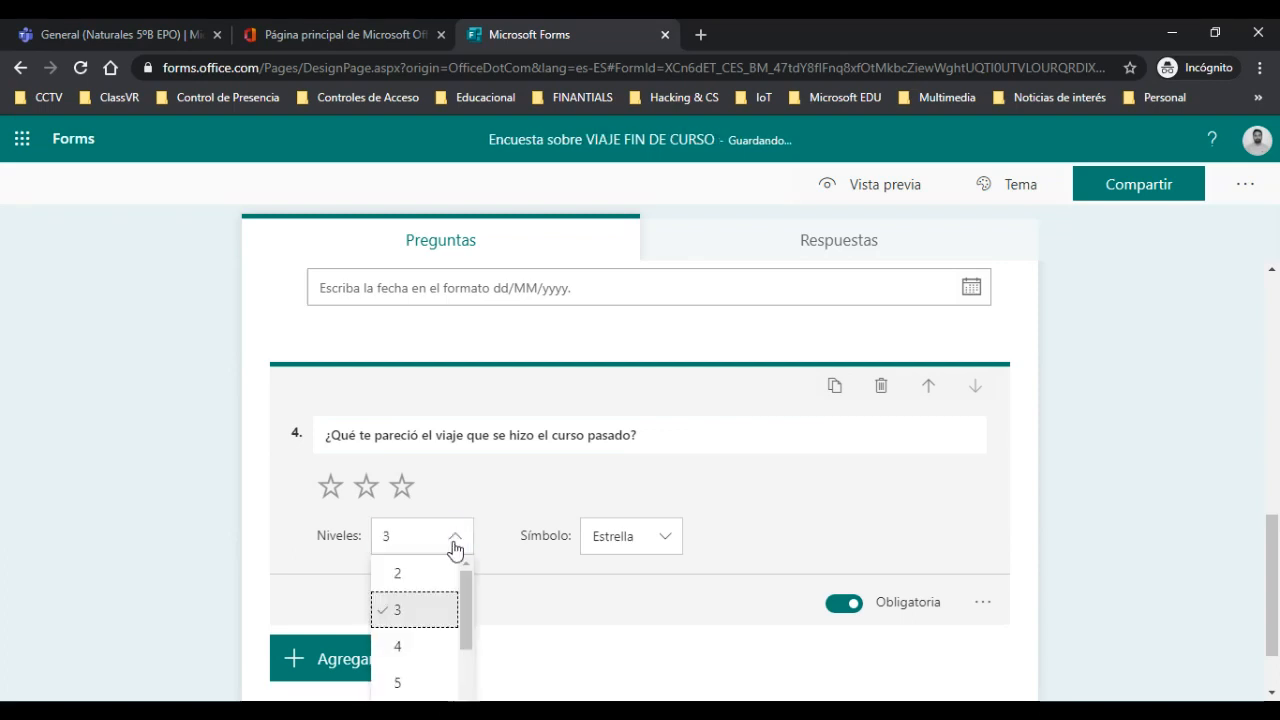
pyautogui.scroll(-3, 442, 590)
pyautogui.click(424, 630)
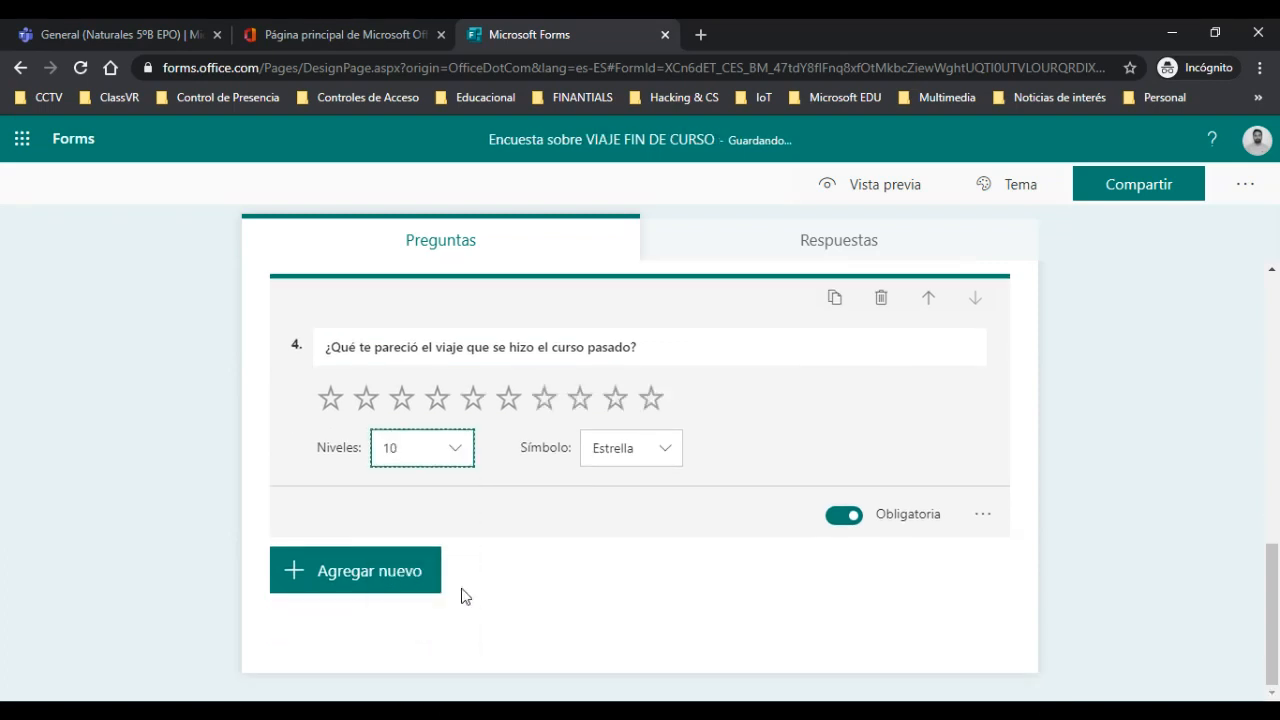
# Try Número as the symbol for the rating question and switch it back to Estrella
pyautogui.click(666, 451)
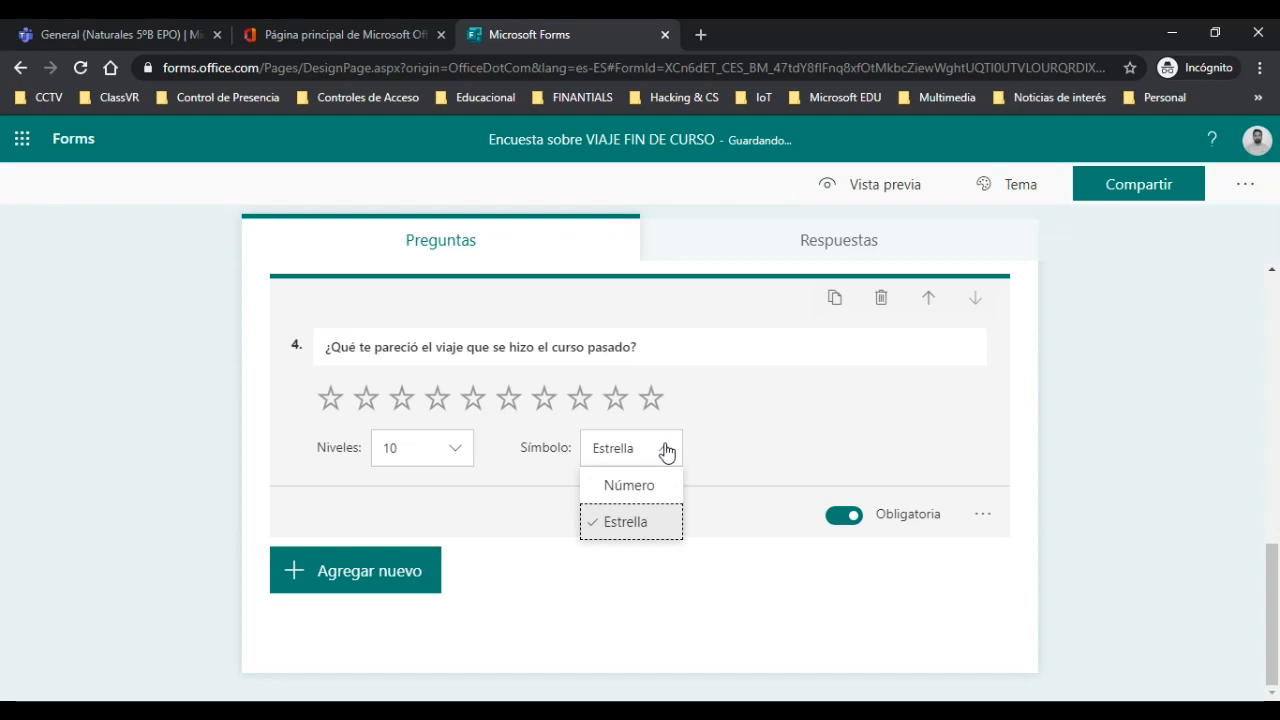
pyautogui.click(648, 486)
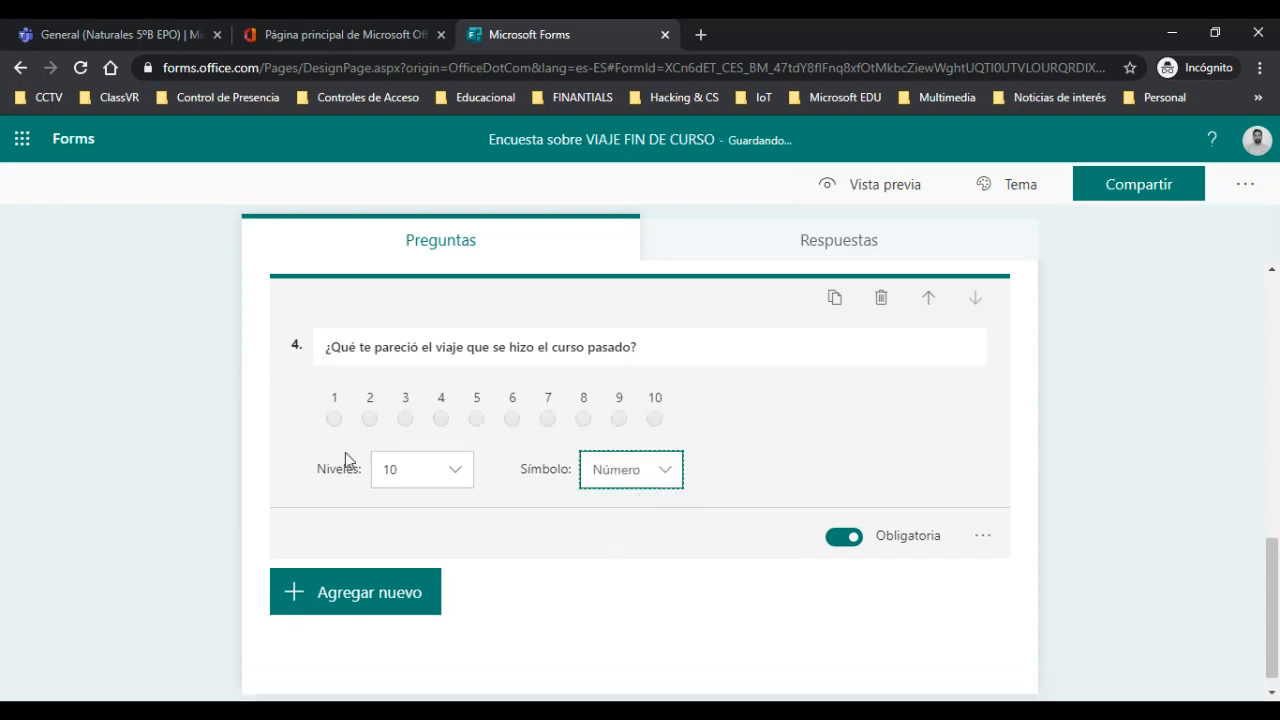
pyautogui.click(660, 473)
pyautogui.click(632, 540)
# Set the rating question's scale to 5 levels
pyautogui.click(456, 451)
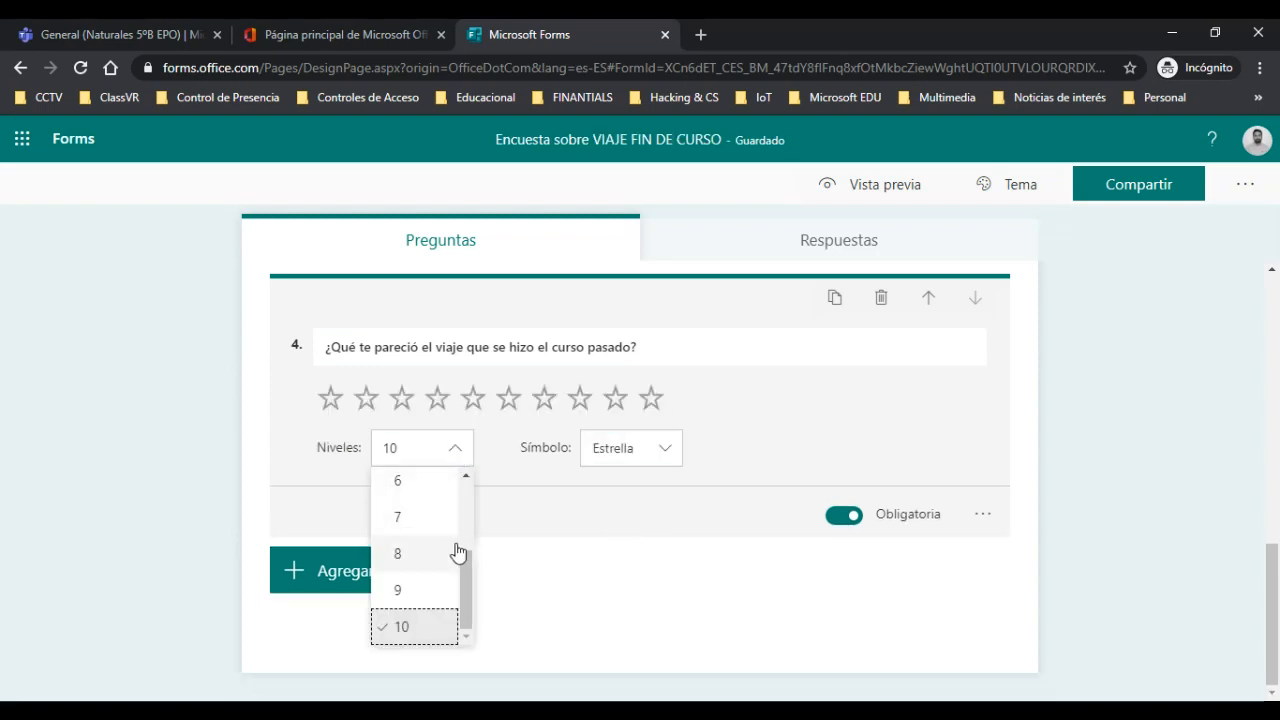
pyautogui.scroll(2, 445, 565)
pyautogui.click(411, 597)
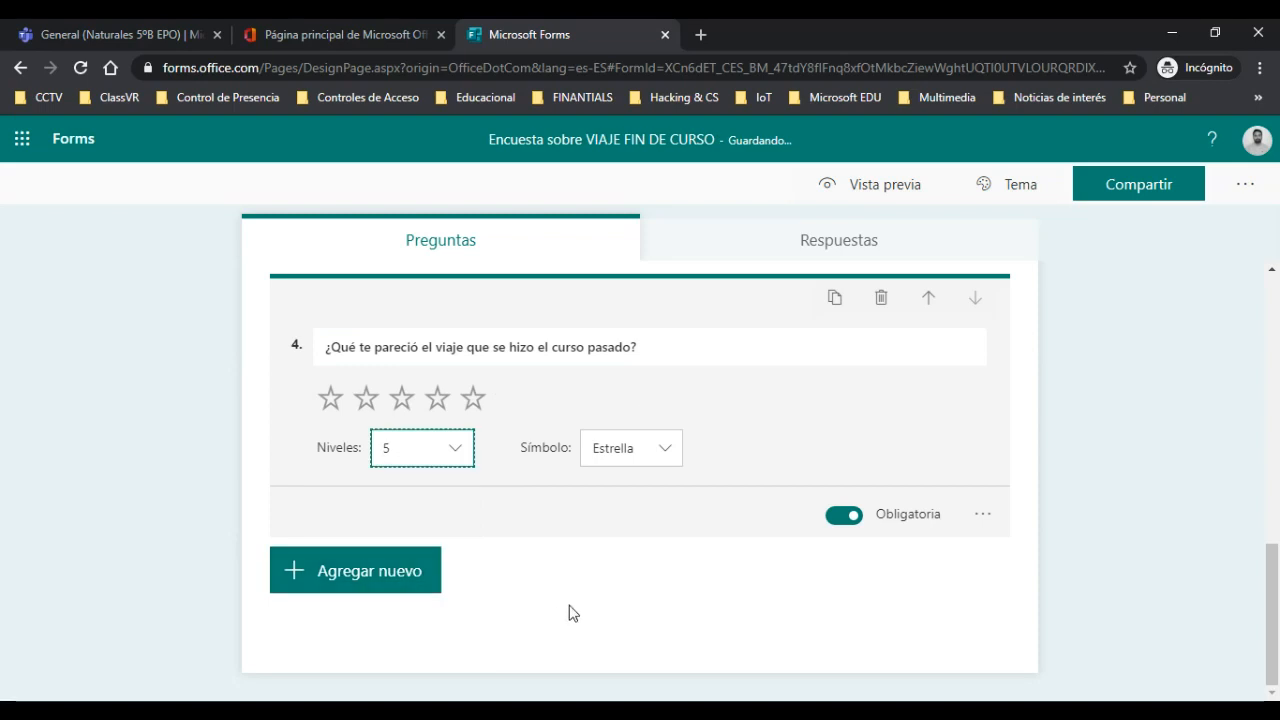
# Review the survey's questions and preview the whole form as respondents would see it on a PC
pyautogui.scroll(15, 706, 568)
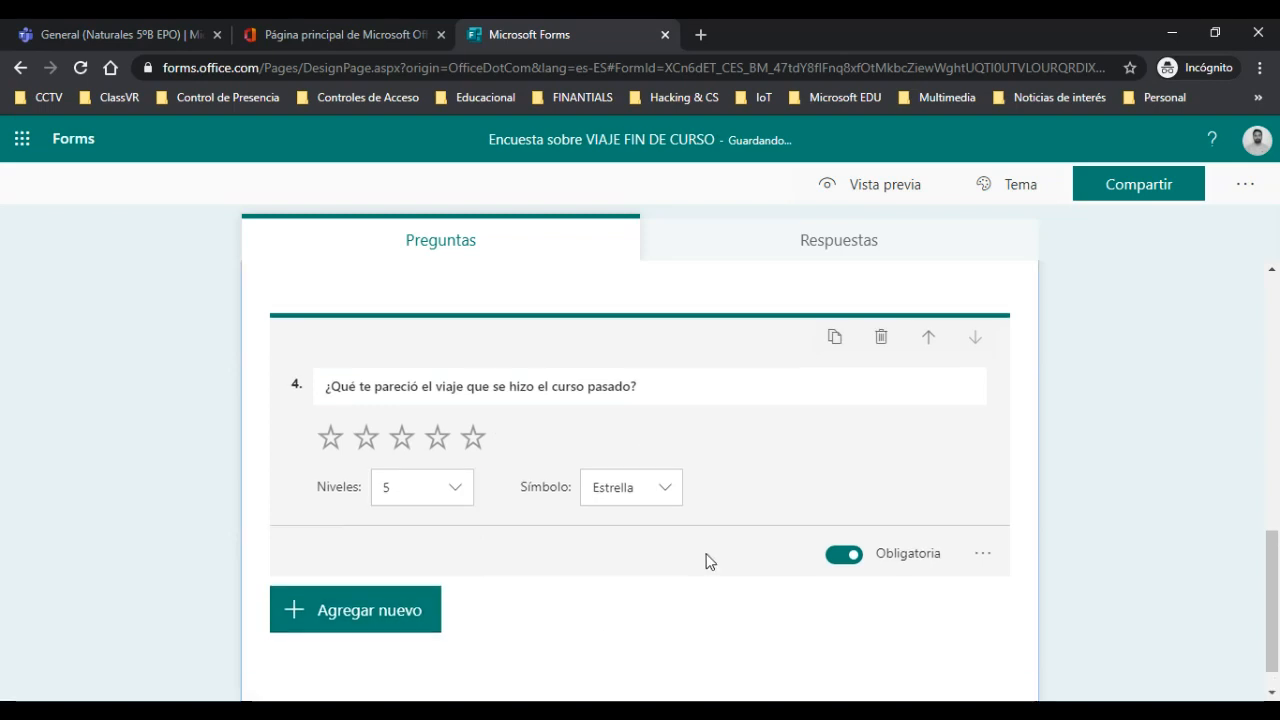
pyautogui.scroll(-15, 716, 588)
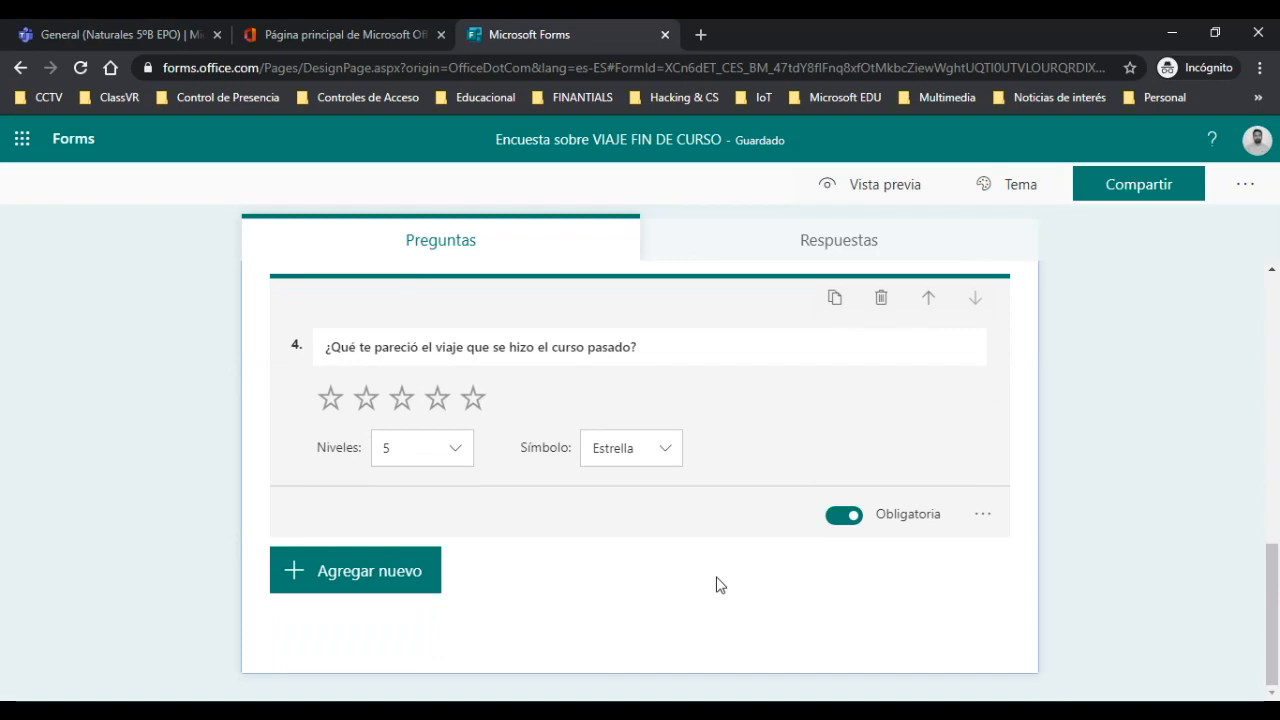
pyautogui.scroll(15, 720, 585)
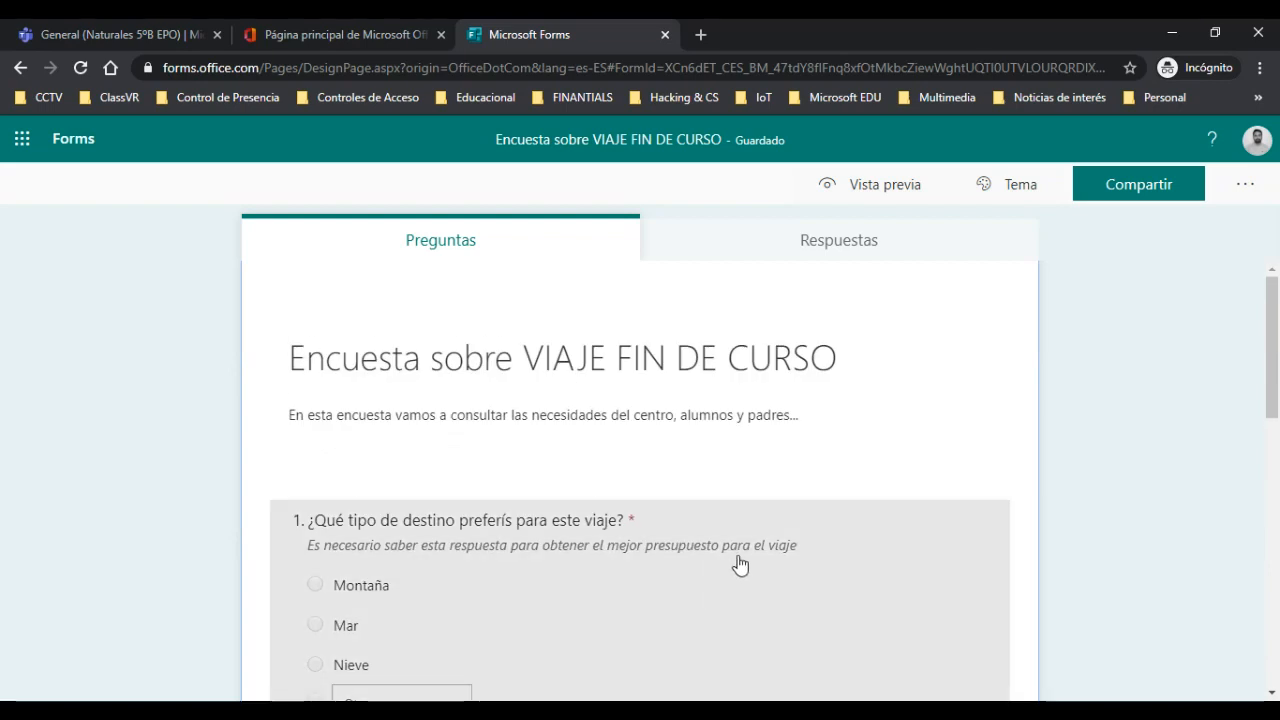
pyautogui.scroll(-15, 740, 563)
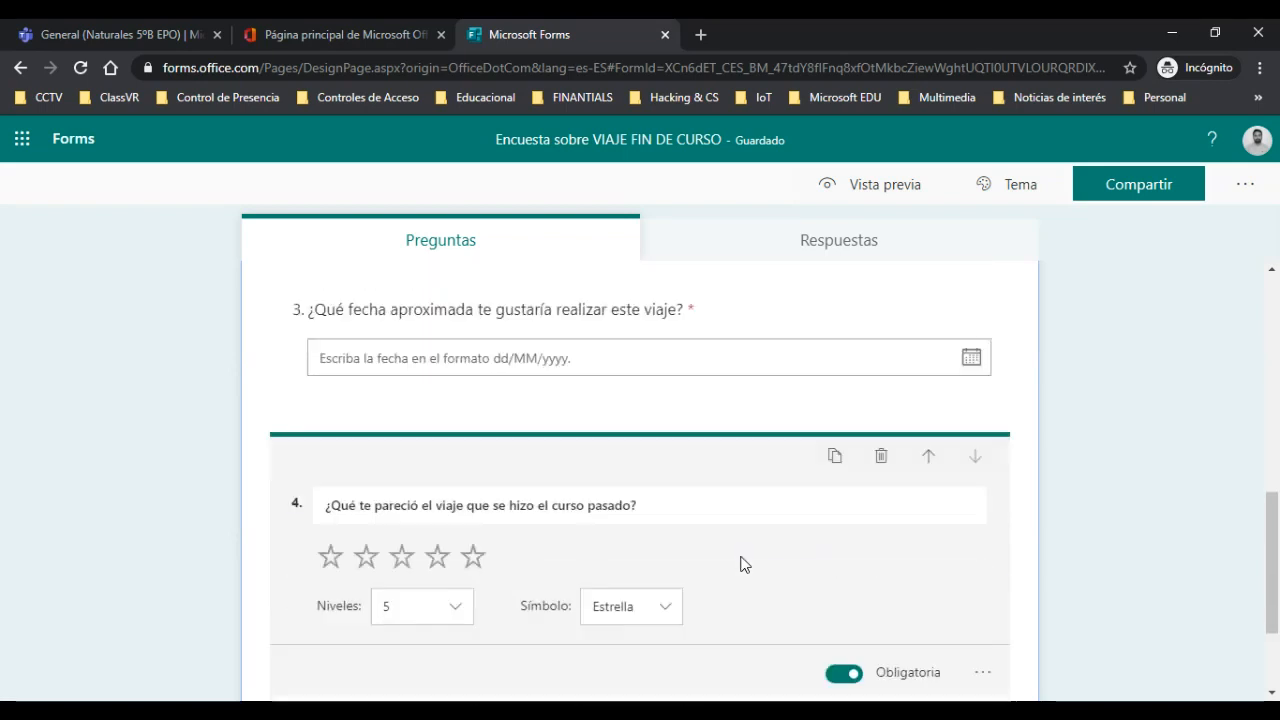
pyautogui.scroll(15, 740, 563)
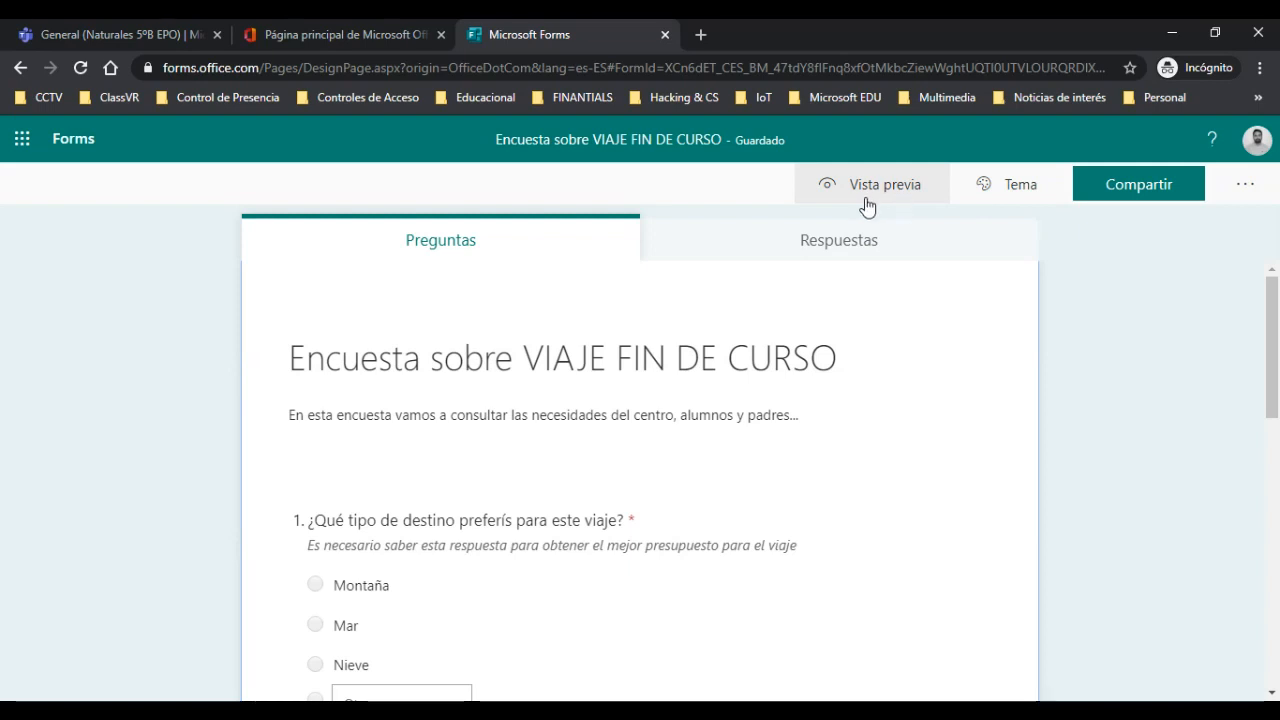
pyautogui.click(877, 192)
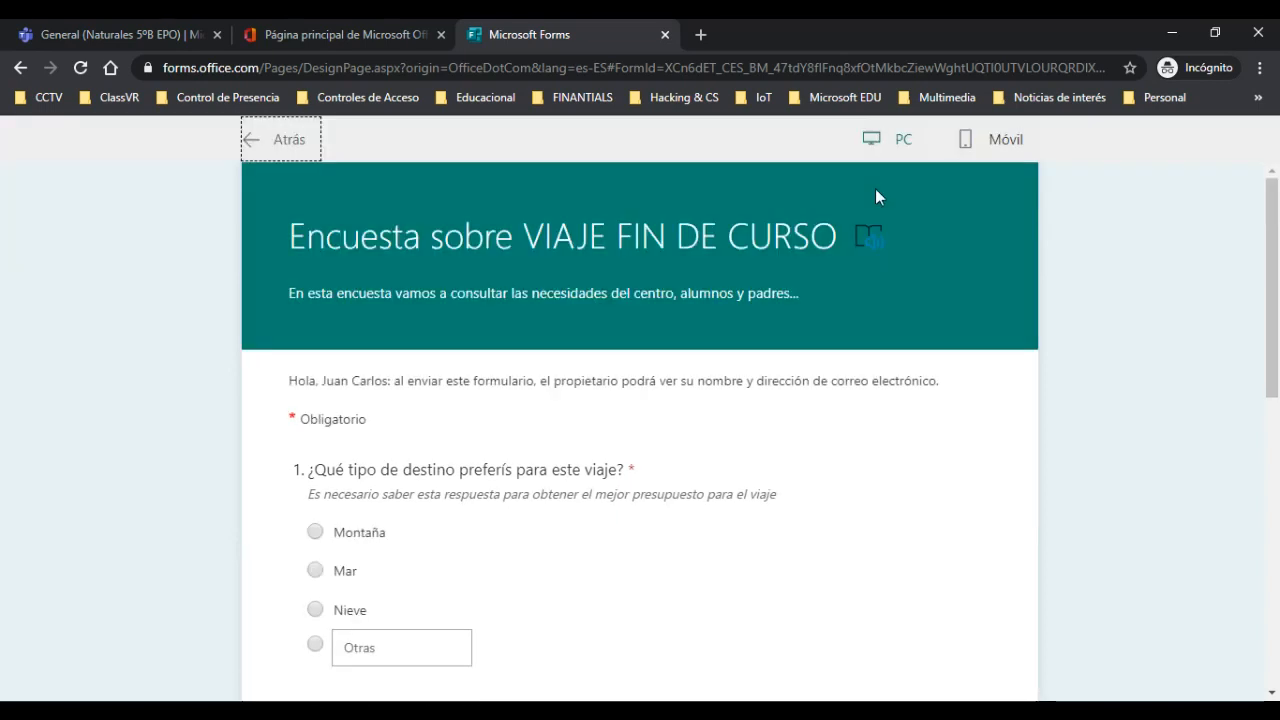
pyautogui.scroll(-5, 673, 528)
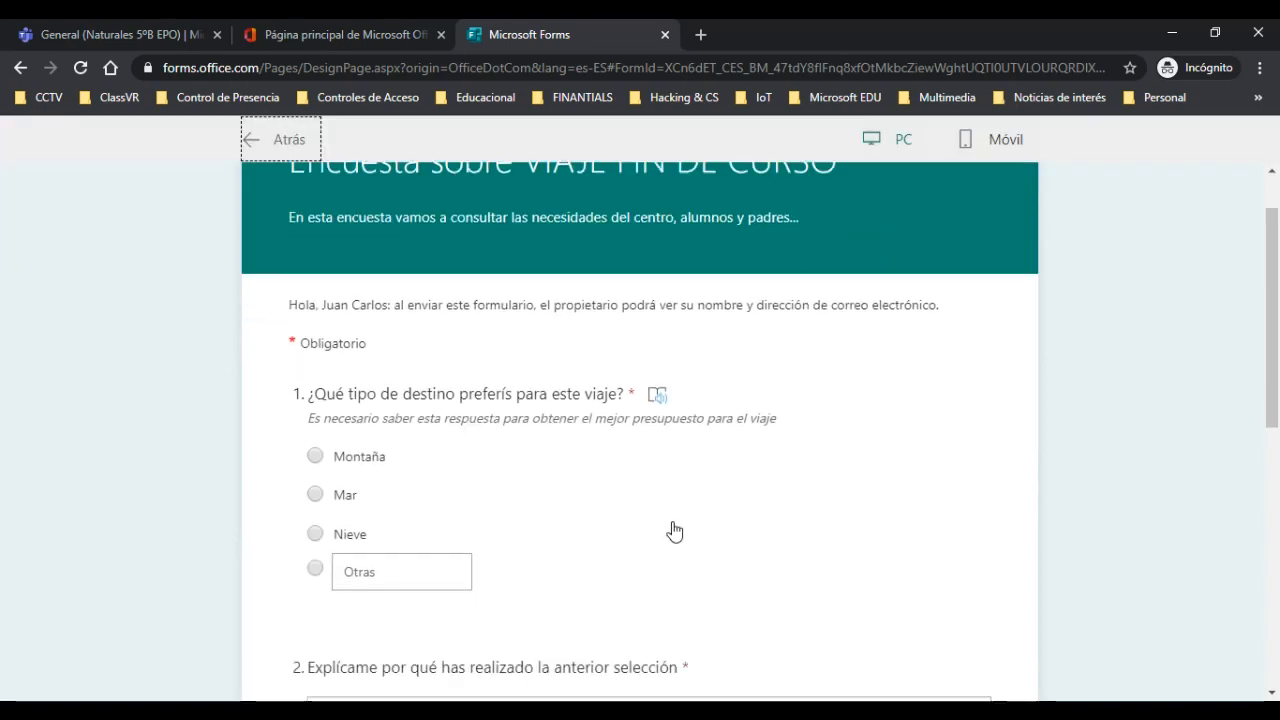
pyautogui.scroll(-3, 675, 527)
pyautogui.scroll(10, 678, 522)
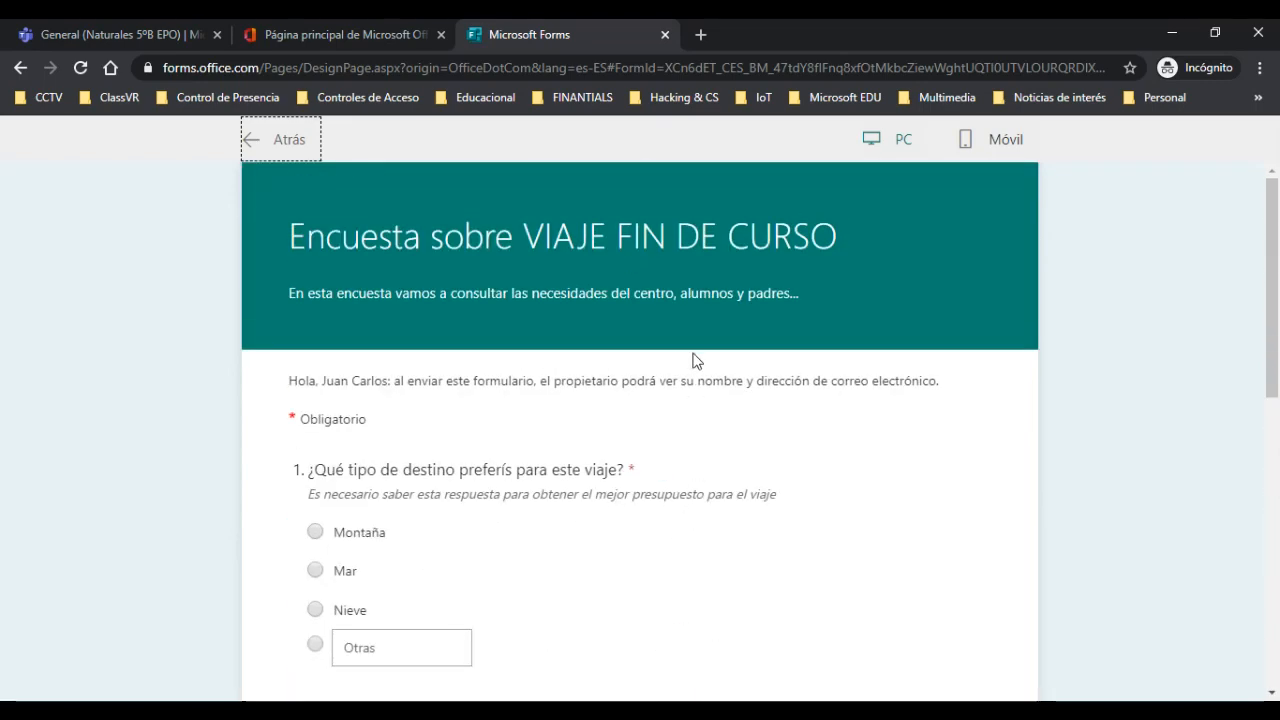
pyautogui.scroll(-8, 646, 449)
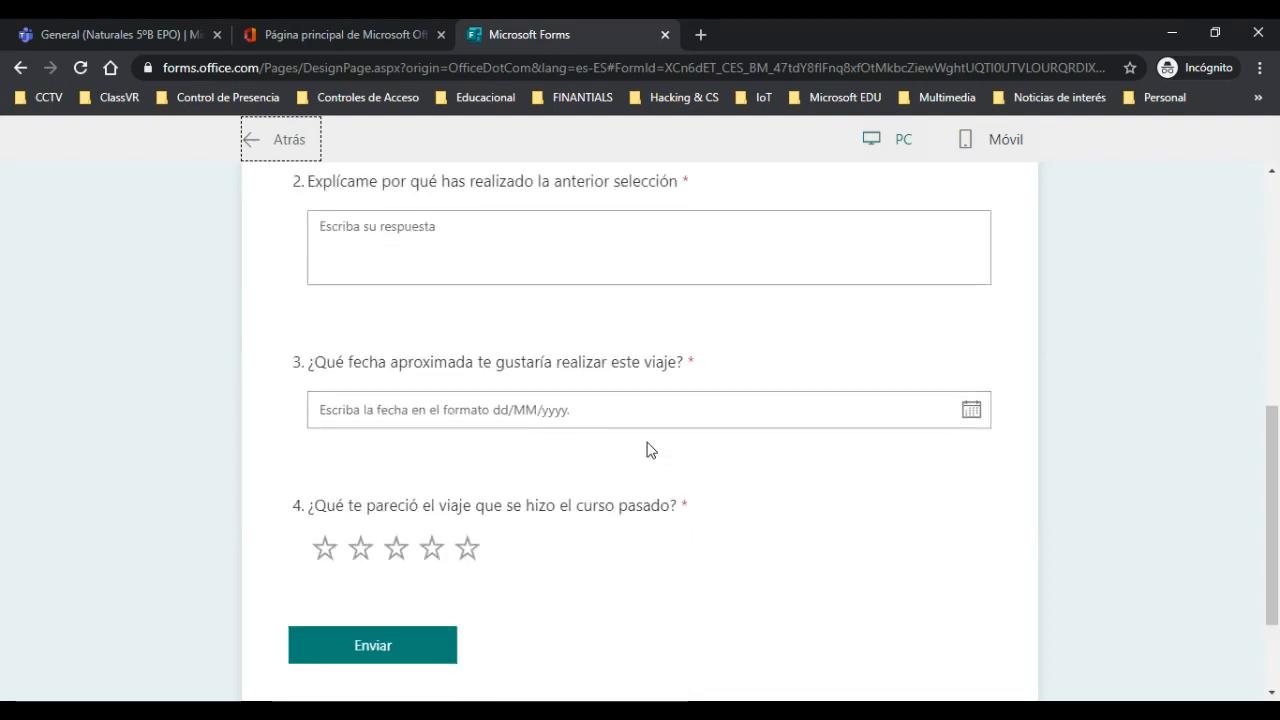
pyautogui.scroll(10, 646, 449)
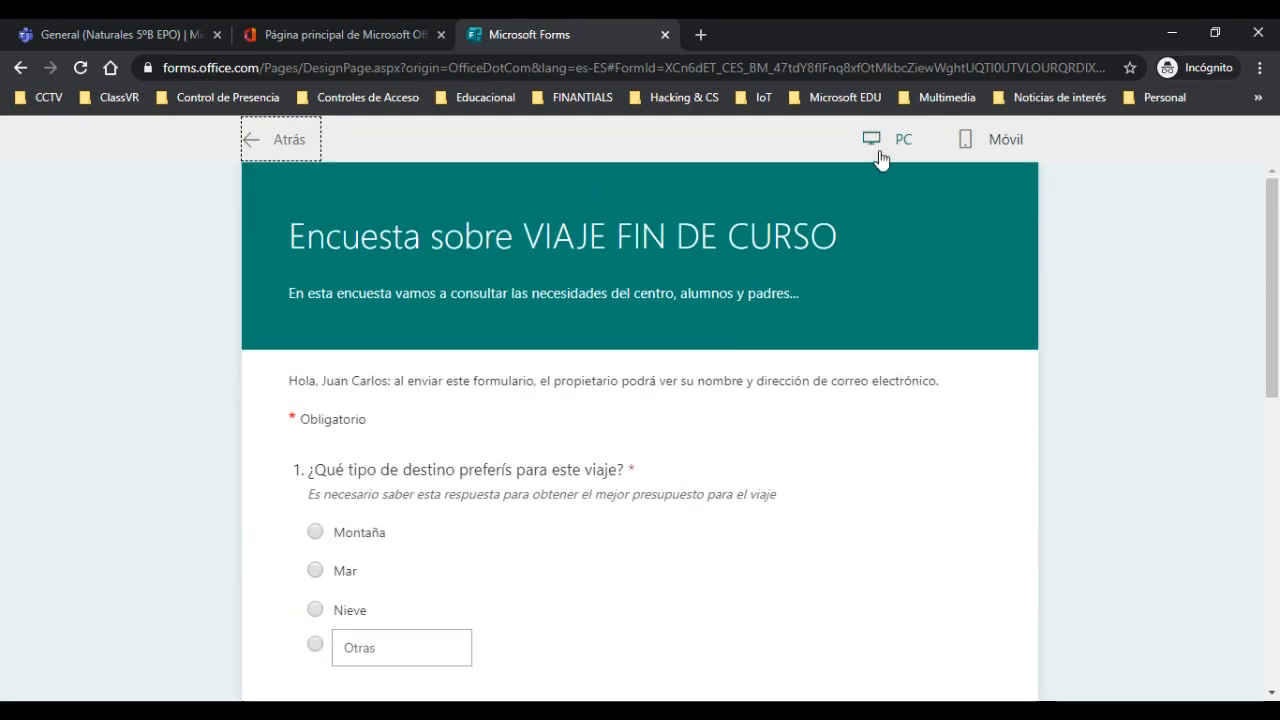
# Compare the survey's mobile preview with its PC preview, checking how the questions are laid out in each
pyautogui.click(1020, 146)
pyautogui.scroll(-8, 741, 568)
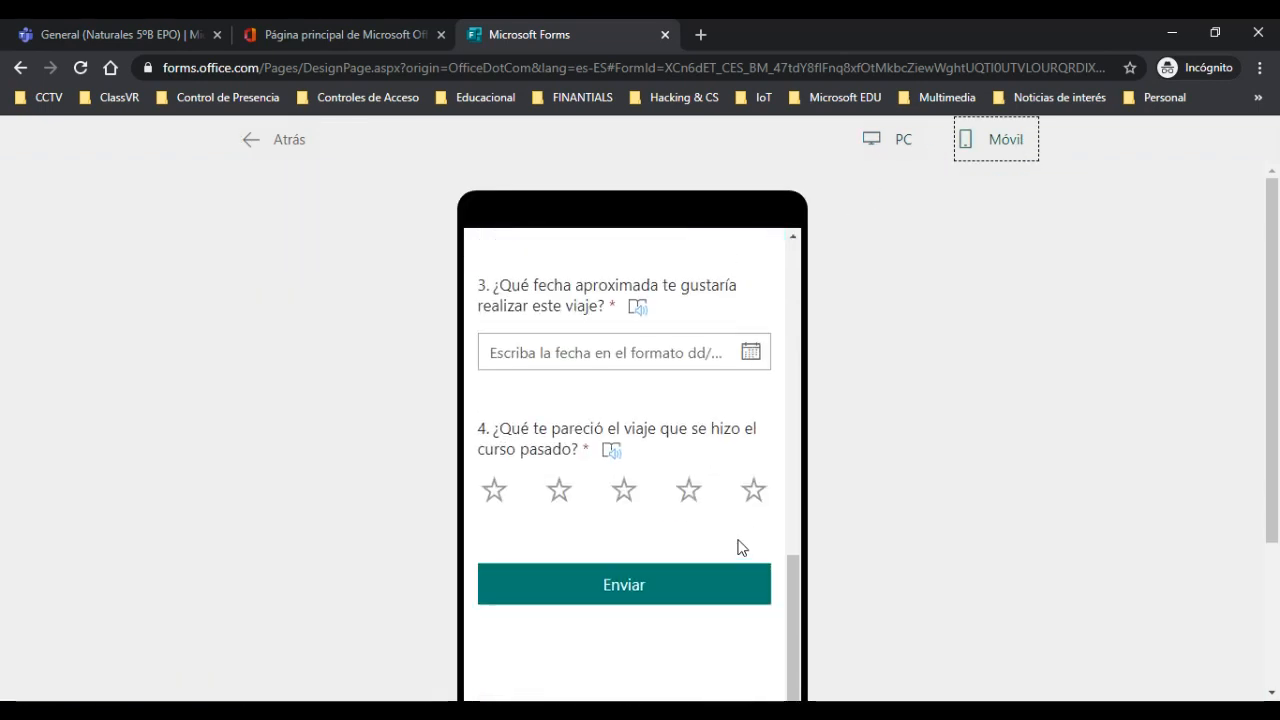
pyautogui.scroll(8, 739, 546)
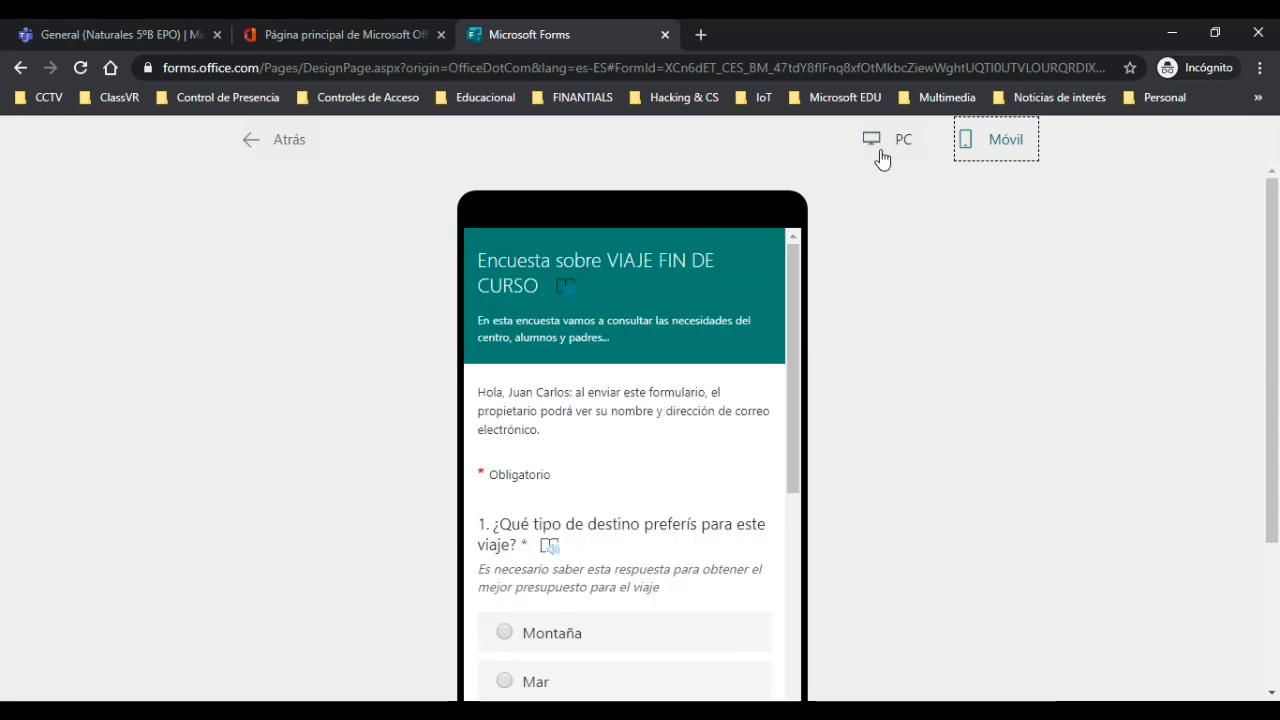
pyautogui.click(881, 158)
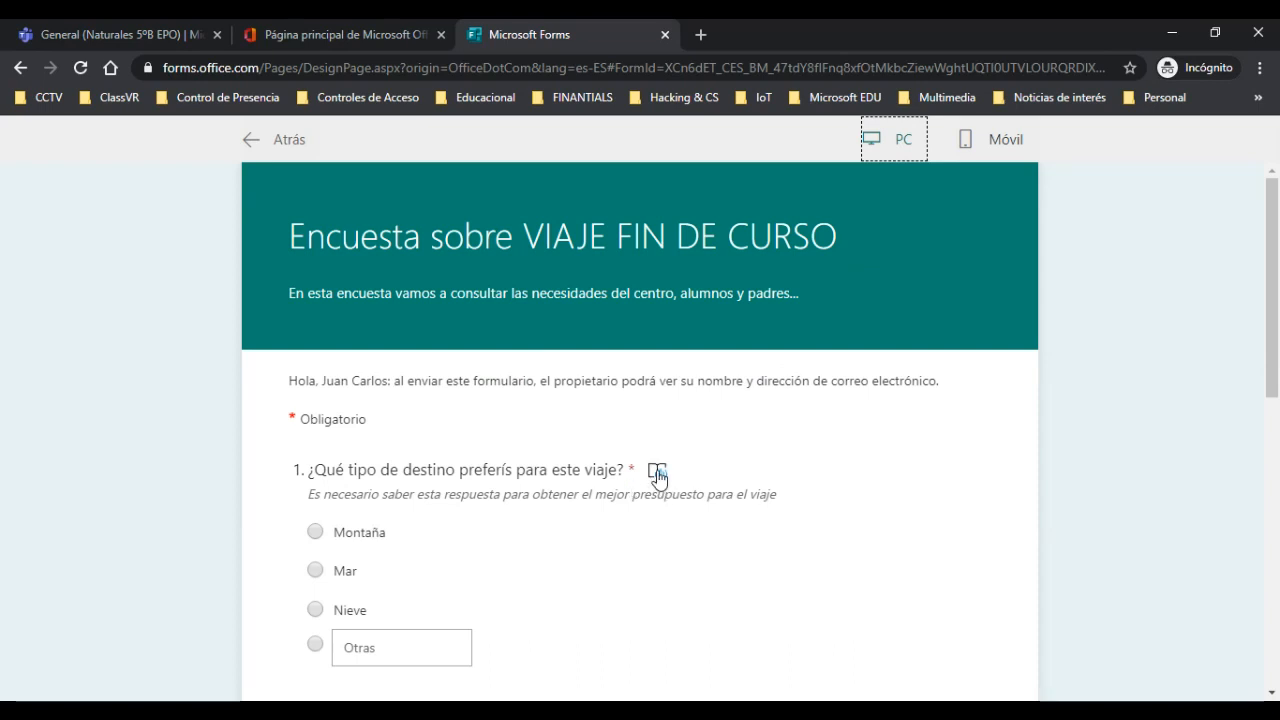
pyautogui.scroll(-4, 657, 478)
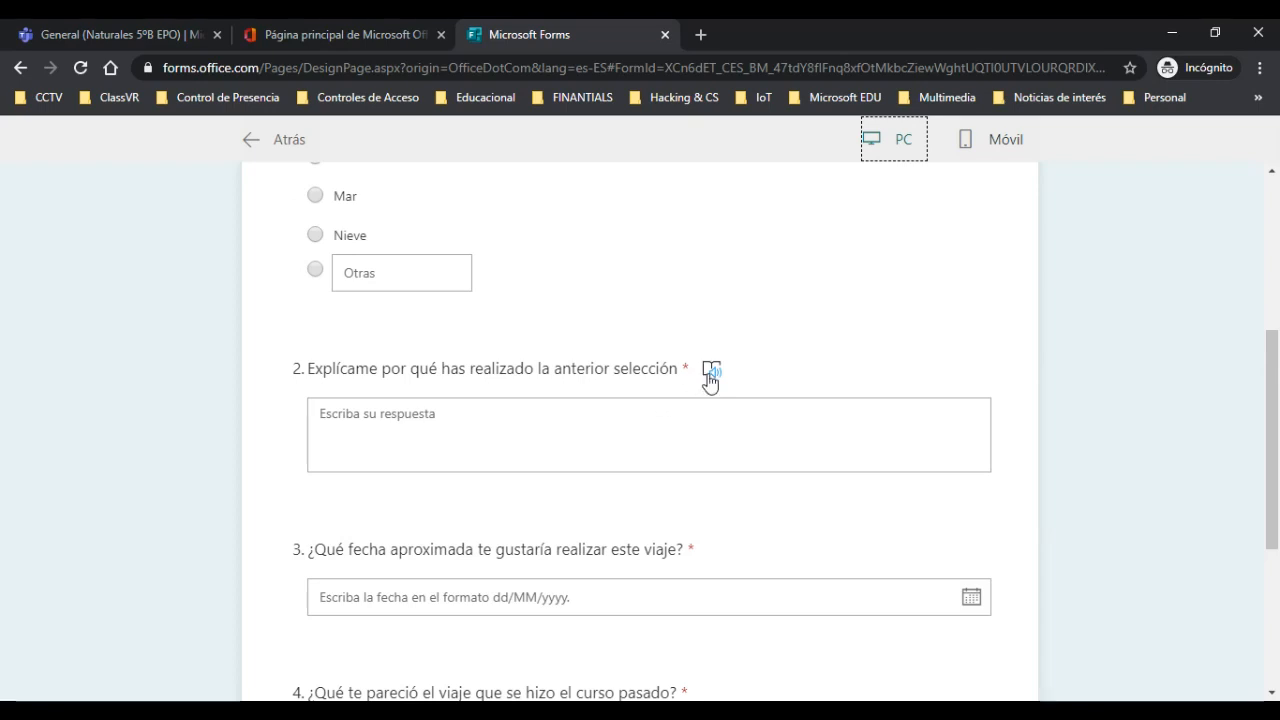
pyautogui.scroll(4, 674, 549)
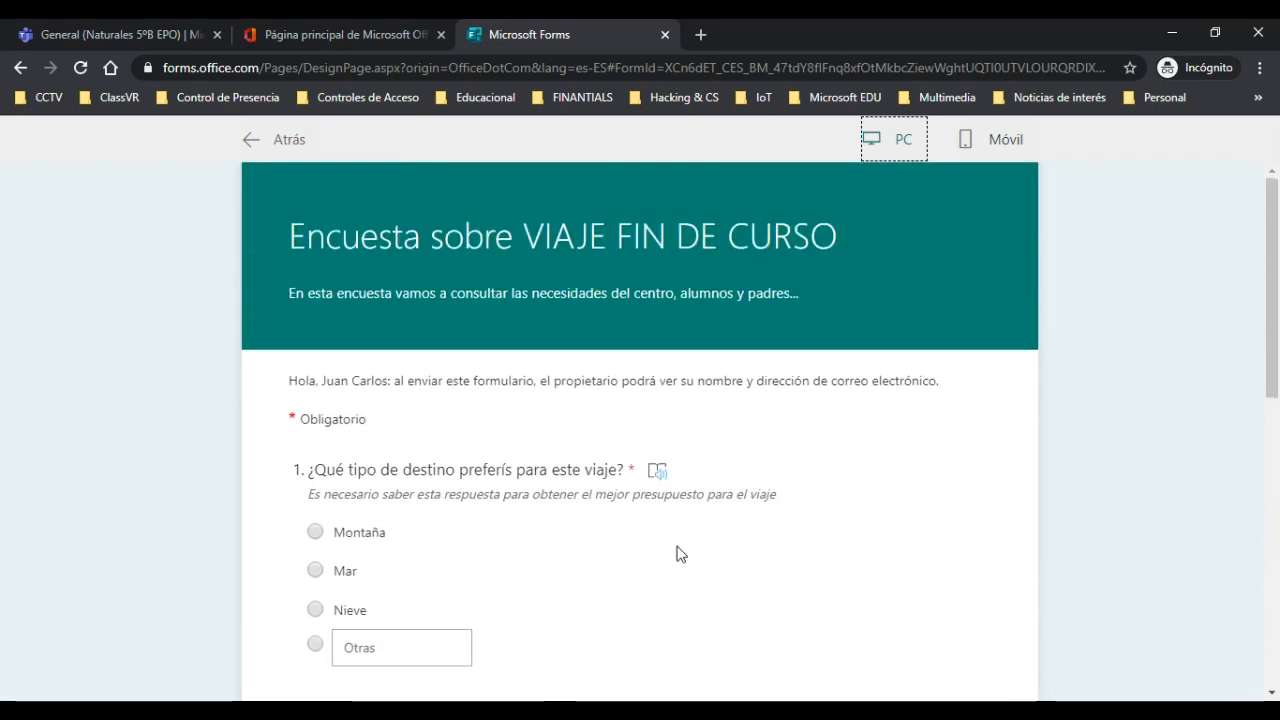
pyautogui.click(998, 145)
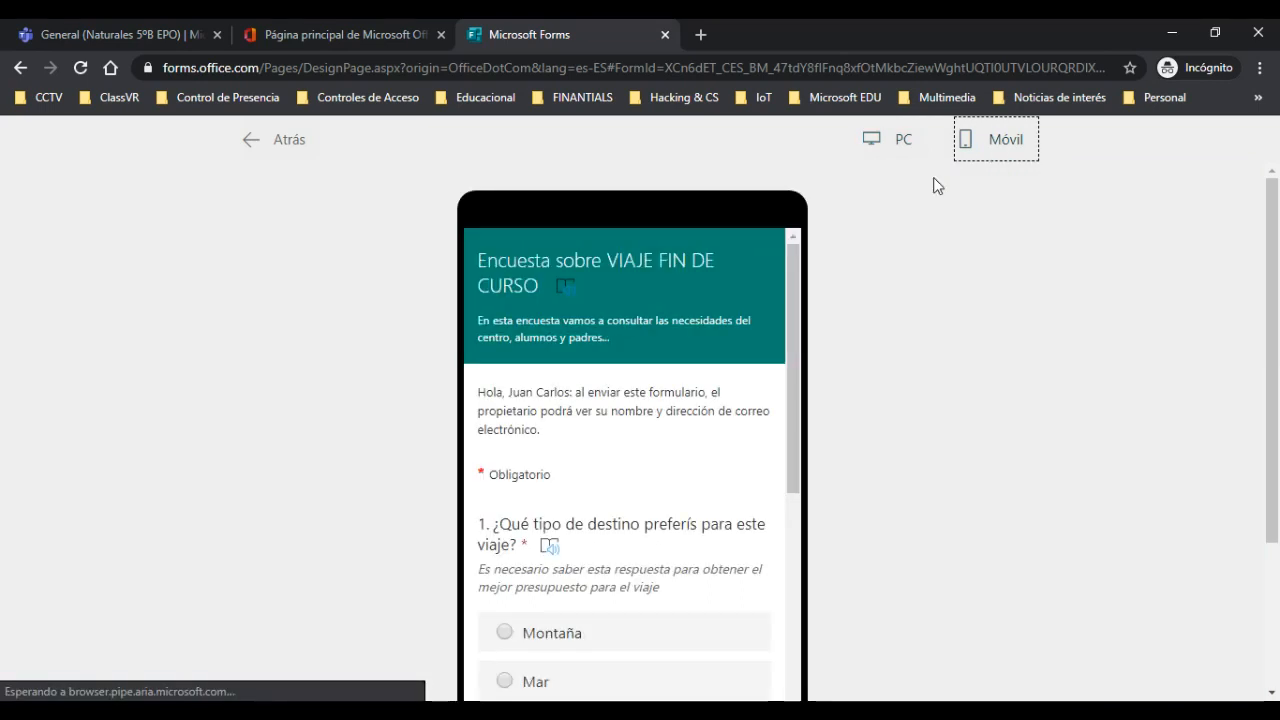
pyautogui.click(903, 147)
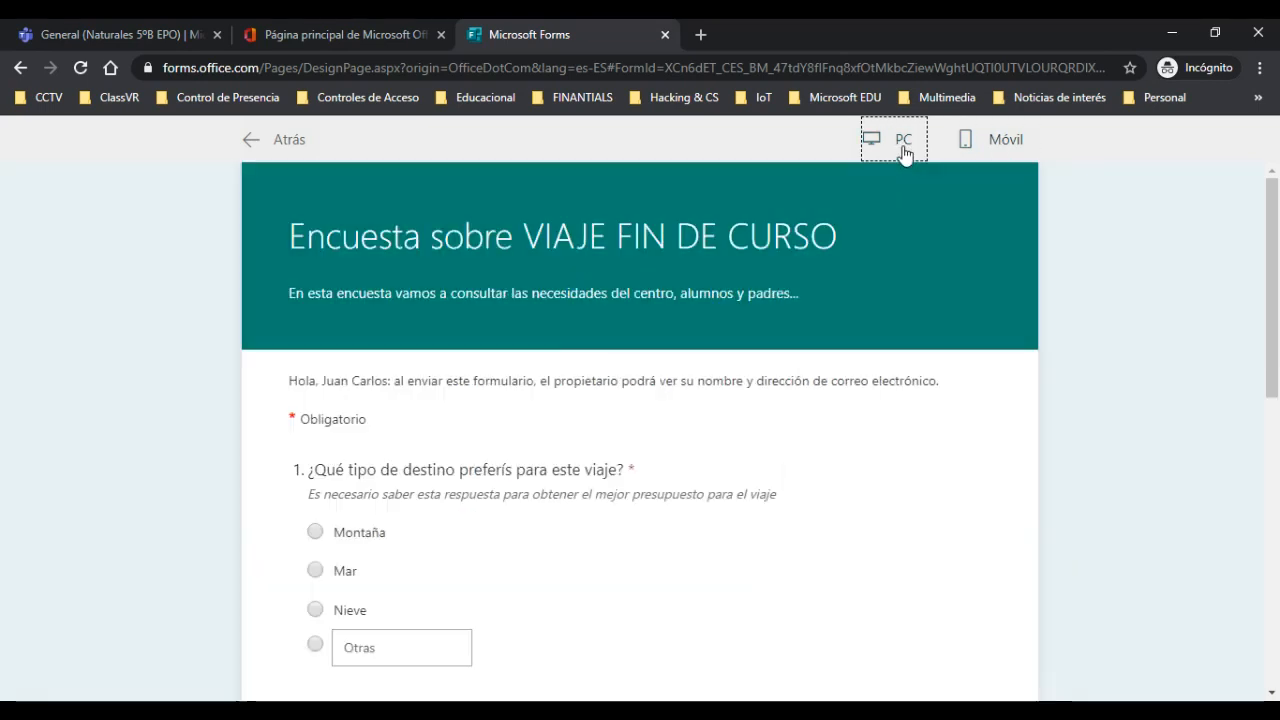
# View the survey's title and description in the immersive reader, and return to the form editor
pyautogui.click(873, 241)
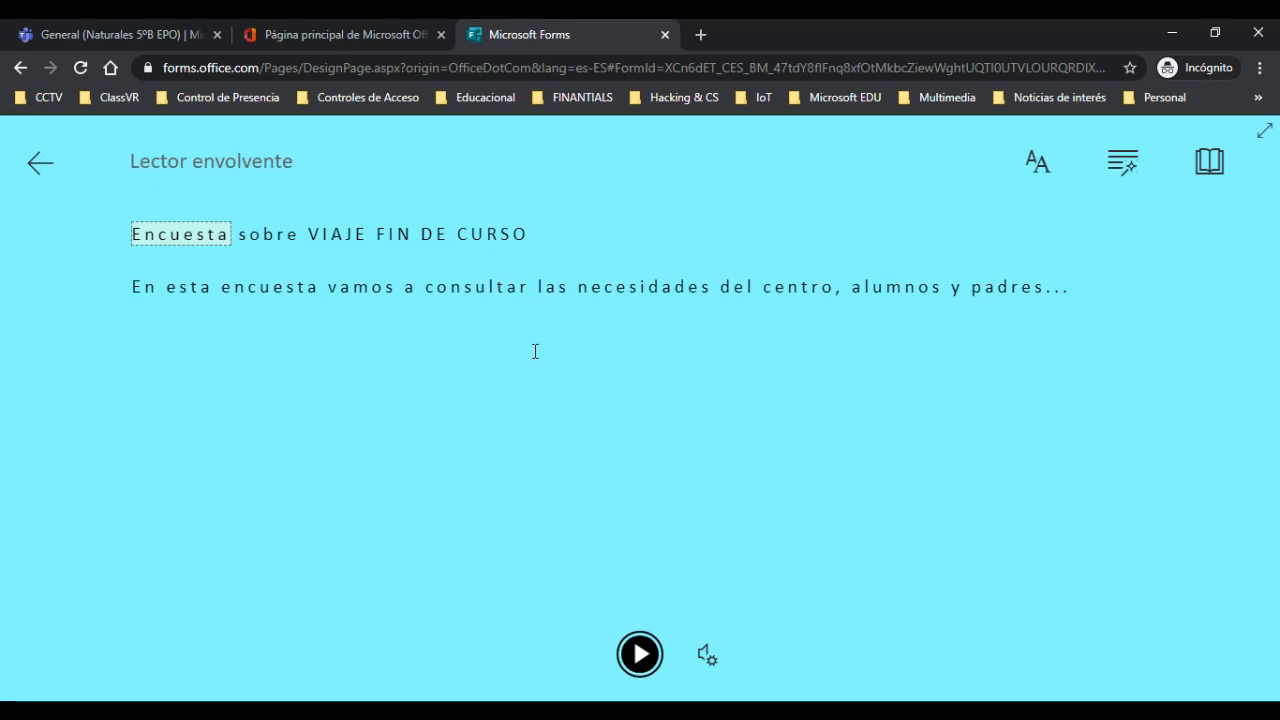
pyautogui.click(38, 163)
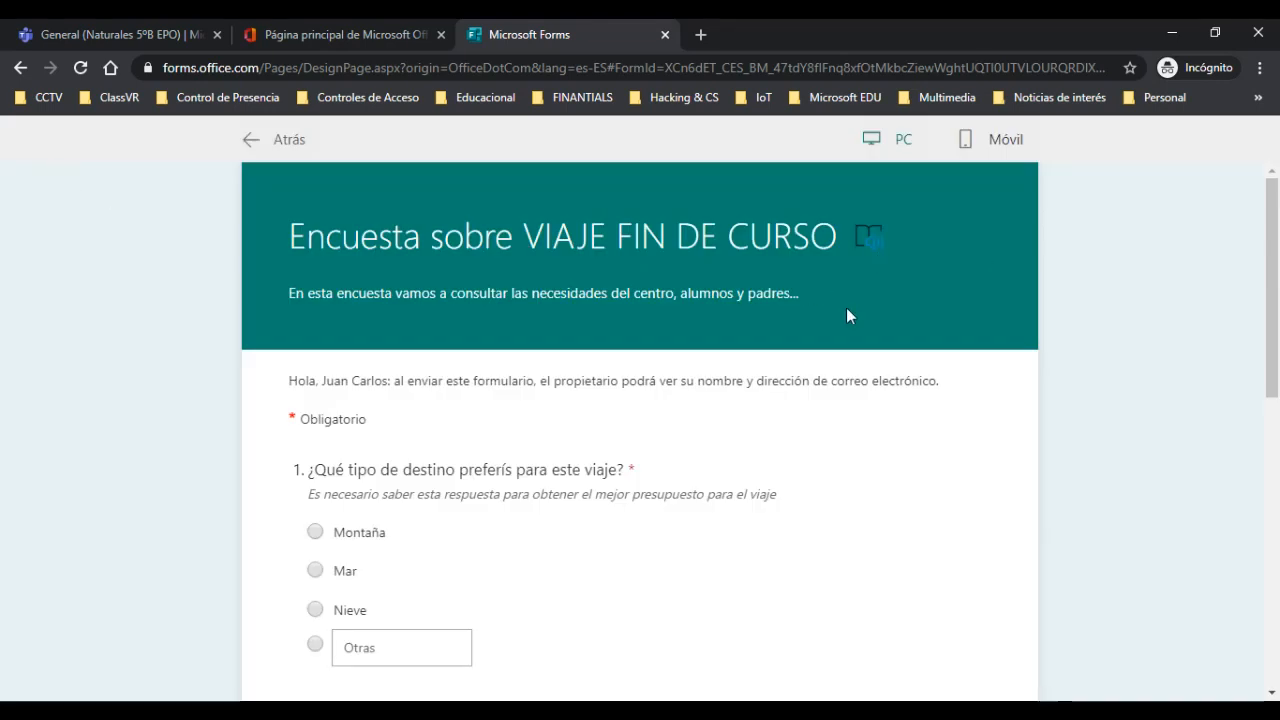
pyautogui.click(283, 140)
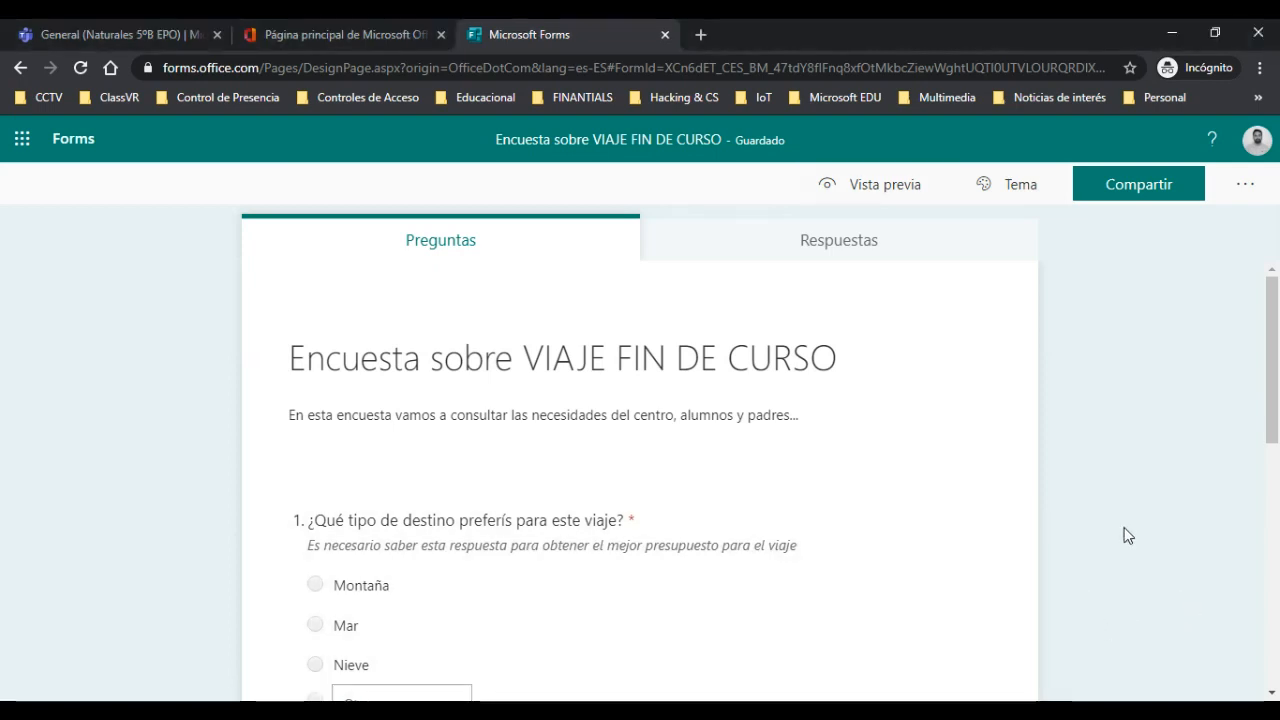
# Examine the order and content of the survey's four questions in the editor
pyautogui.scroll(-5, 886, 451)
pyautogui.scroll(-2, 697, 482)
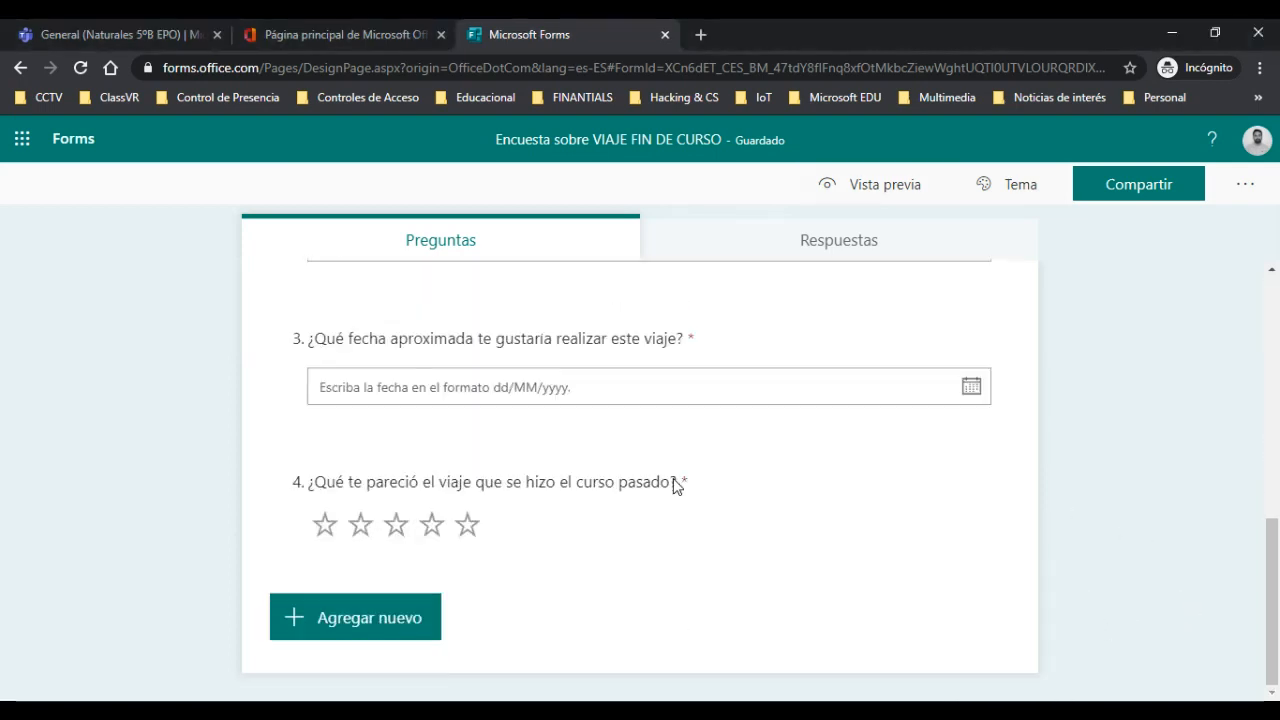
pyautogui.scroll(1, 620, 605)
pyautogui.scroll(5, 635, 602)
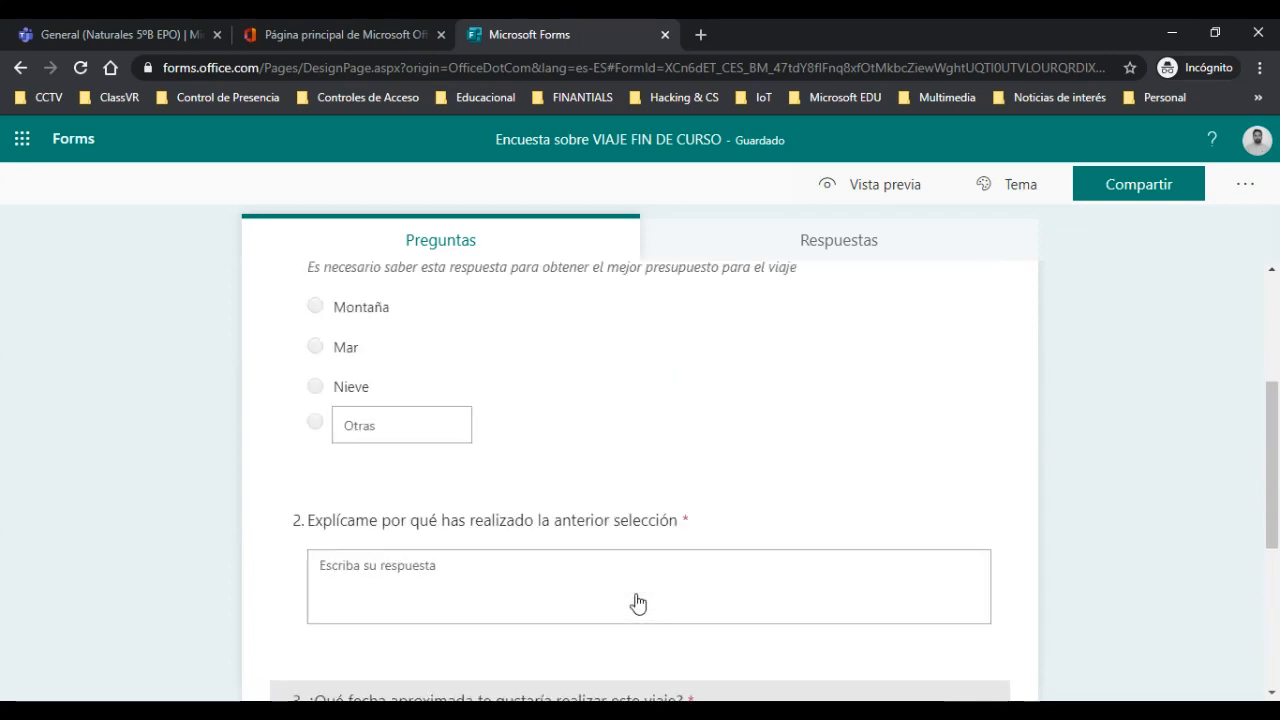
pyautogui.scroll(-1, 642, 597)
pyautogui.scroll(-3, 645, 590)
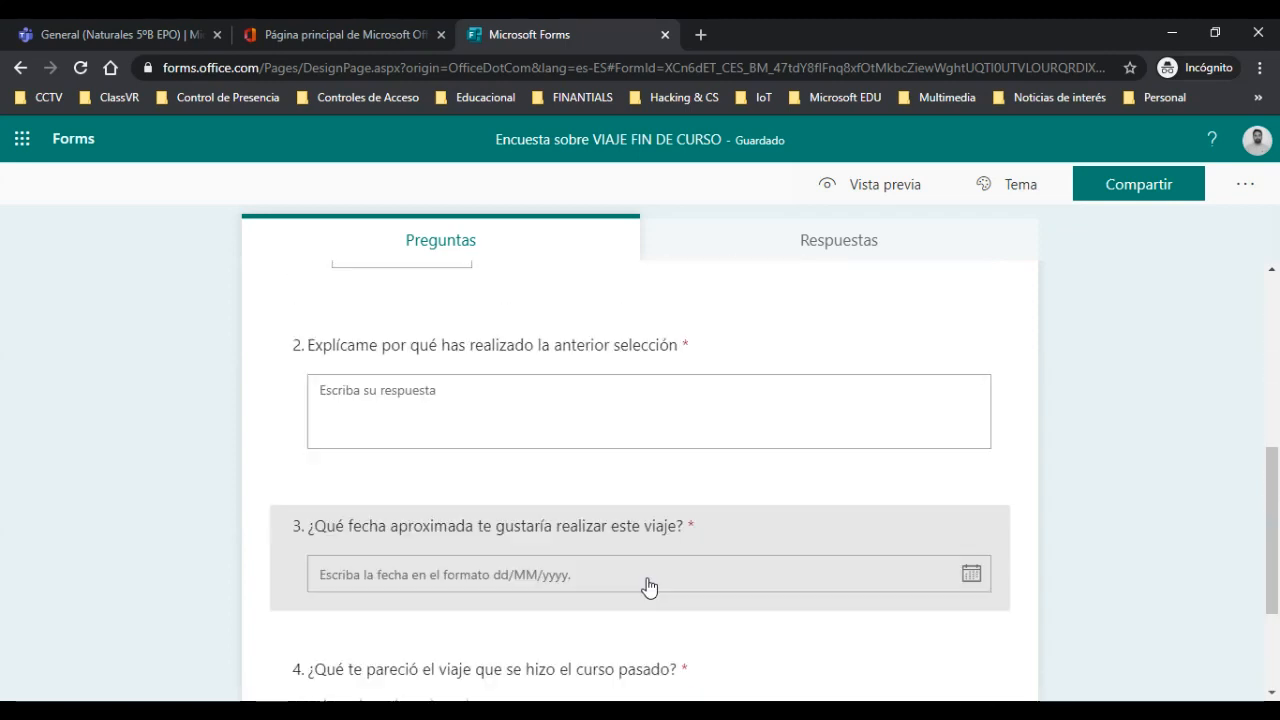
pyautogui.scroll(2, 649, 580)
pyautogui.scroll(3, 686, 426)
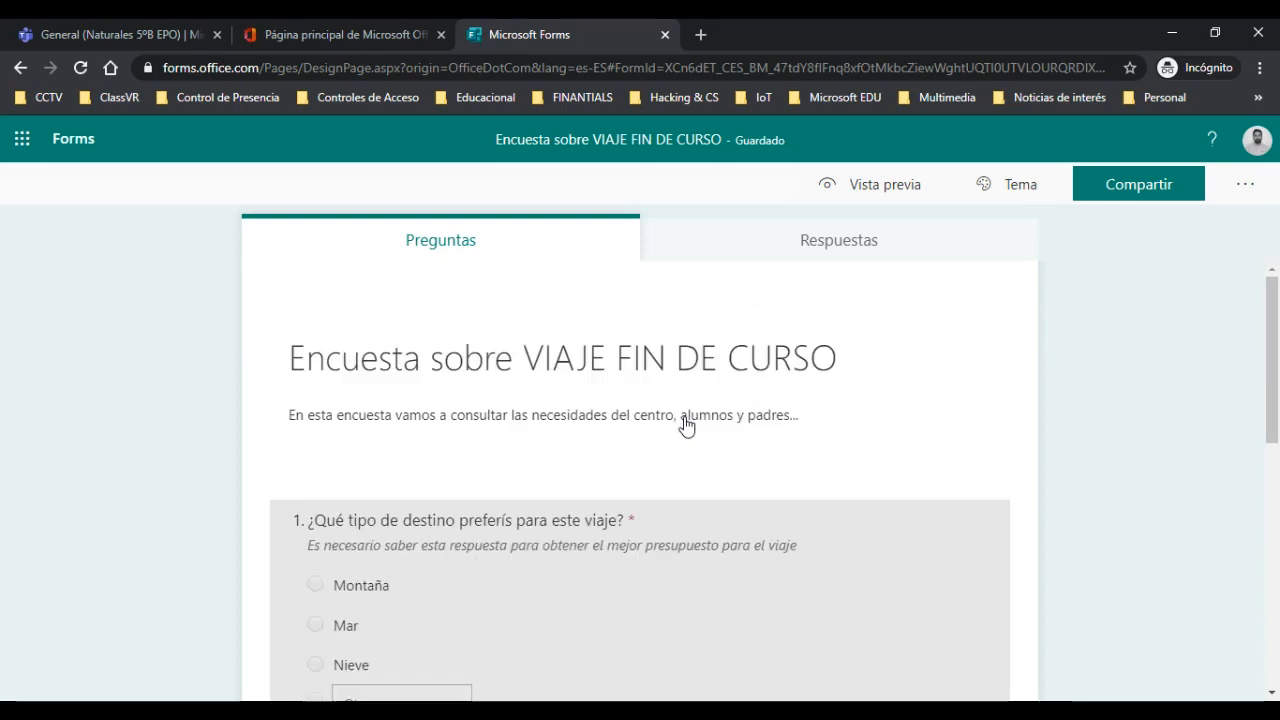
pyautogui.scroll(-4, 686, 424)
pyautogui.scroll(-2, 686, 426)
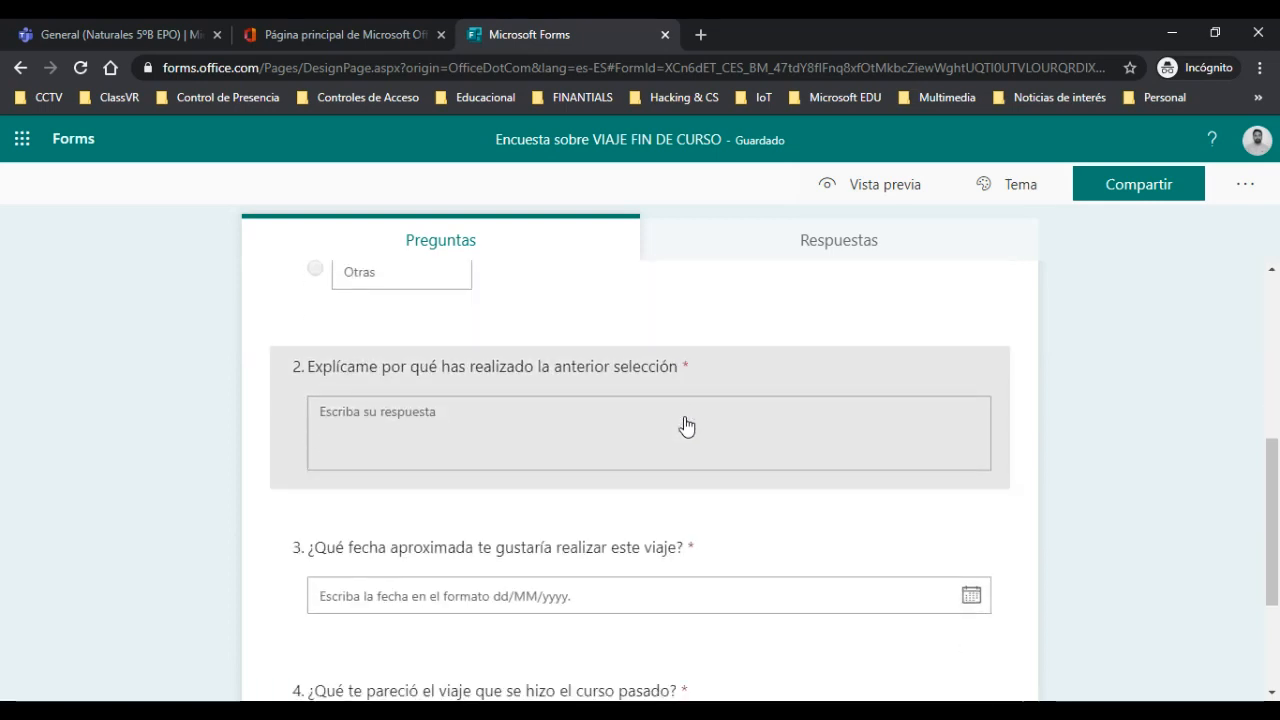
pyautogui.scroll(1, 628, 471)
pyautogui.scroll(2, 634, 466)
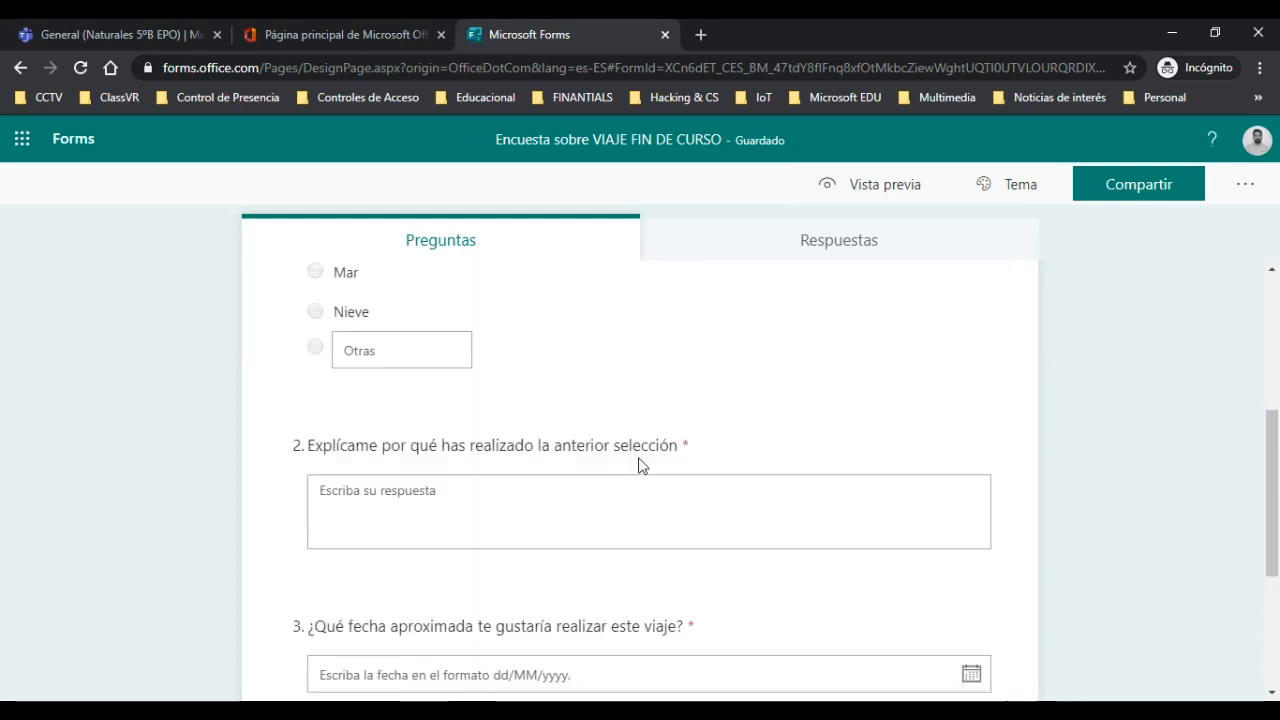
# Insert a new section between question 1, about the destination type, and question 2
pyautogui.click(641, 424)
pyautogui.scroll(-2, 700, 460)
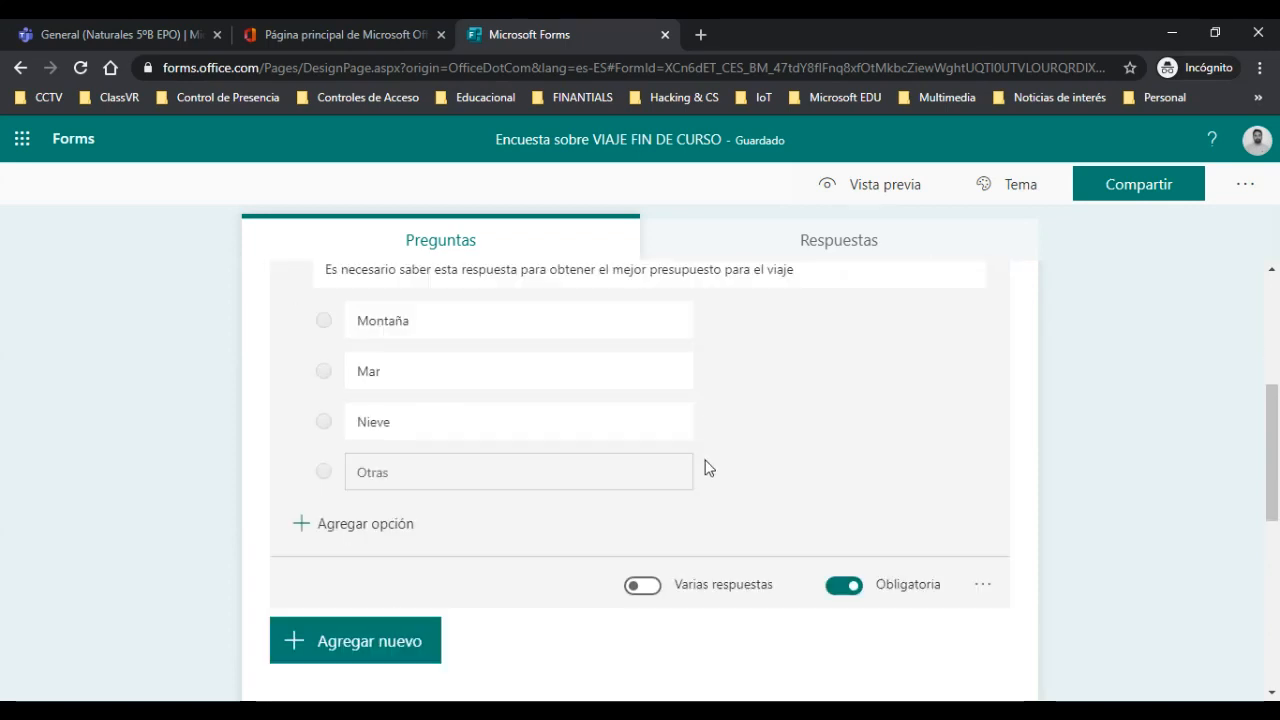
pyautogui.scroll(4, 706, 466)
pyautogui.scroll(-2, 706, 466)
pyautogui.scroll(-4, 706, 466)
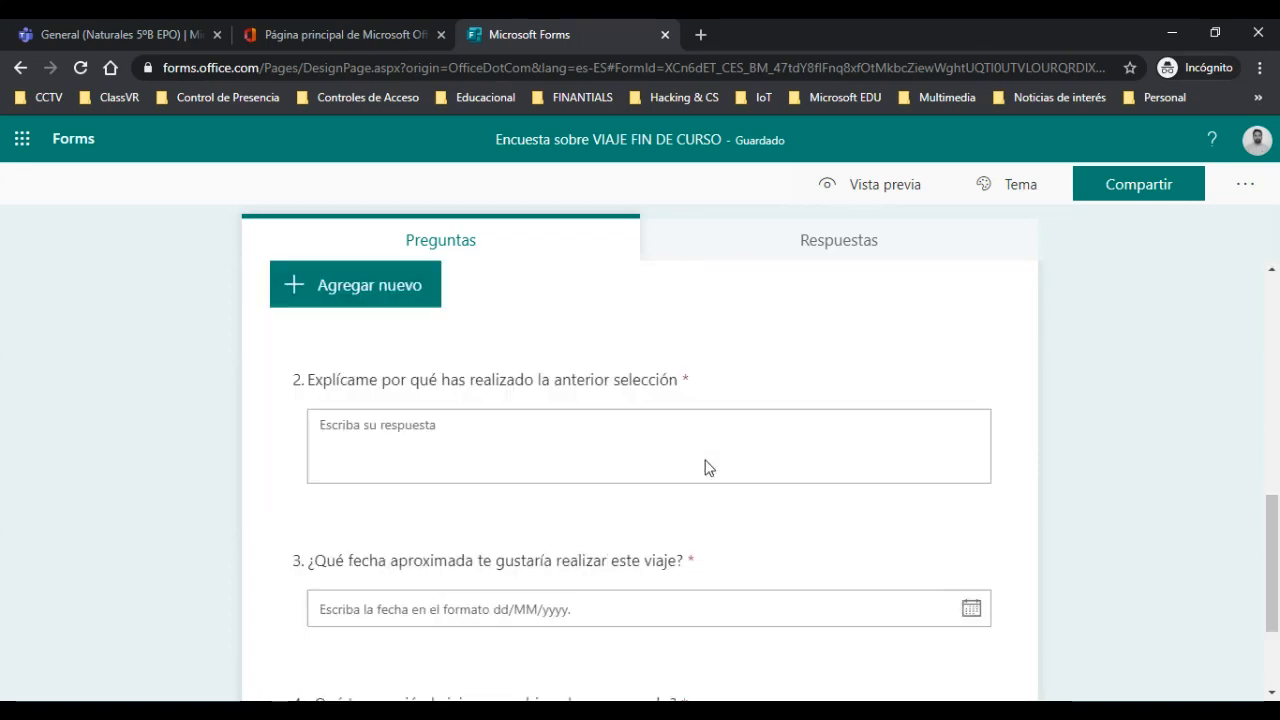
pyautogui.scroll(3, 706, 466)
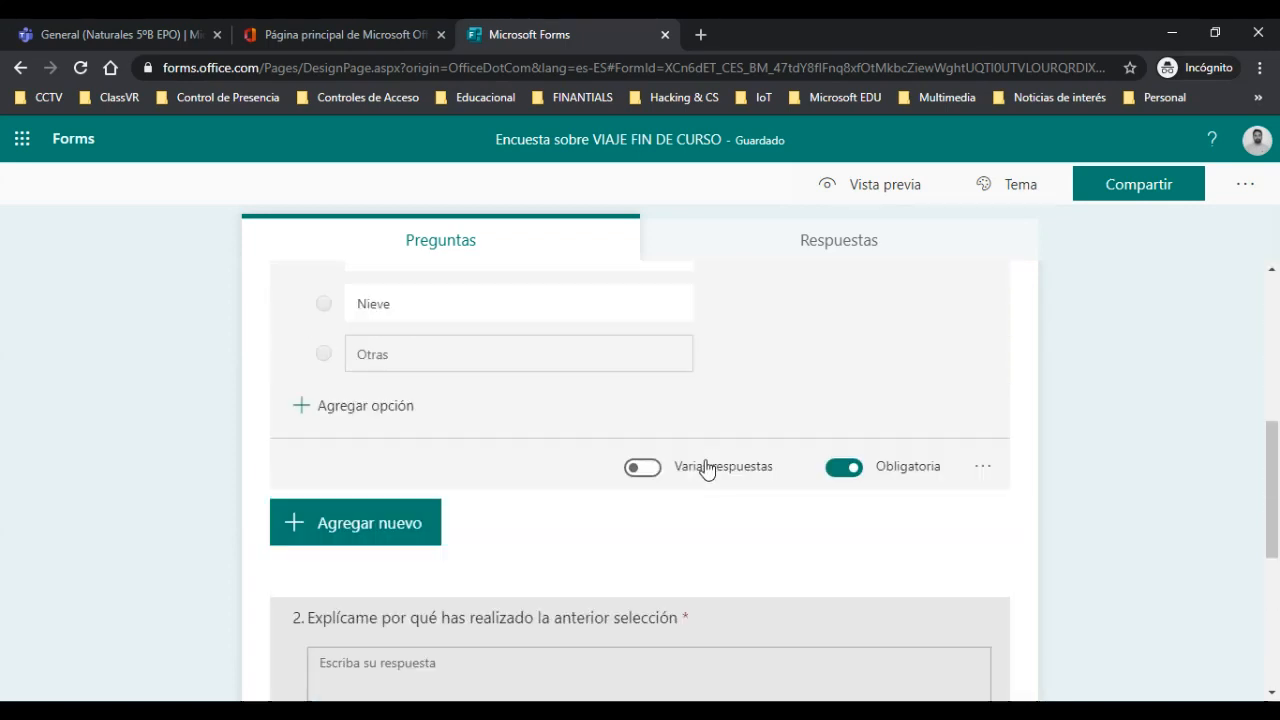
pyautogui.click(357, 530)
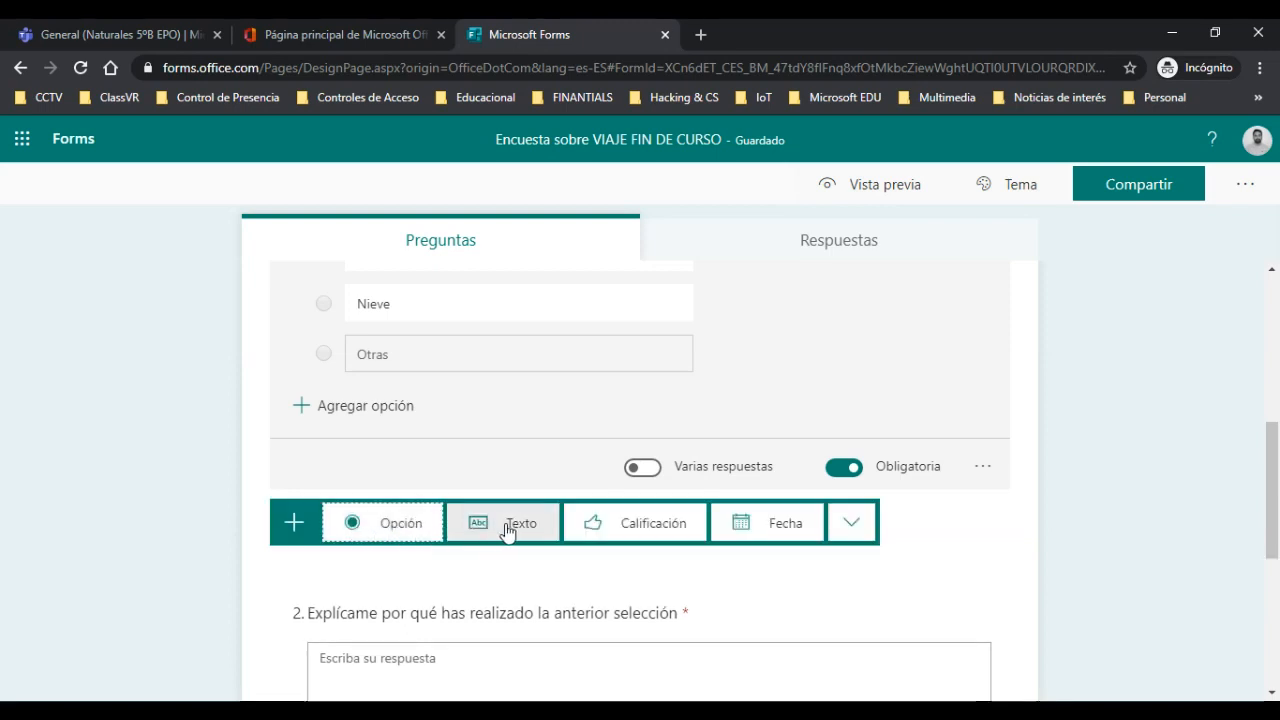
pyautogui.click(855, 530)
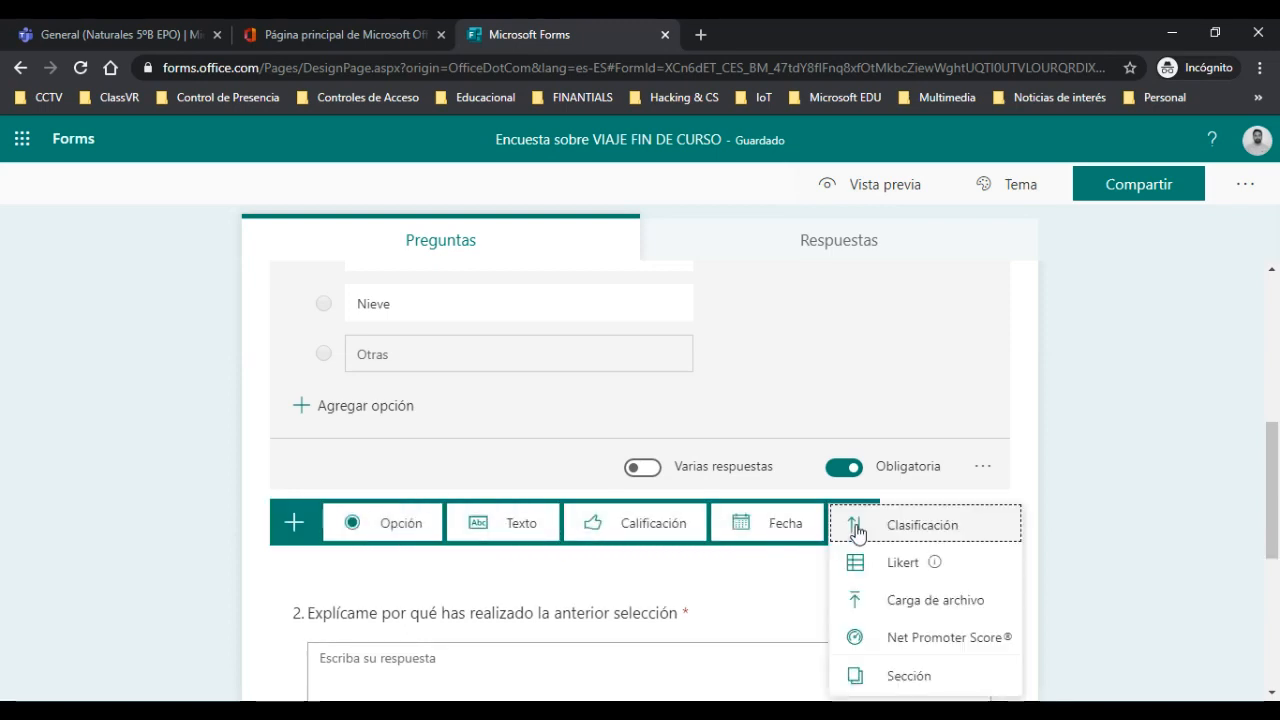
pyautogui.click(918, 680)
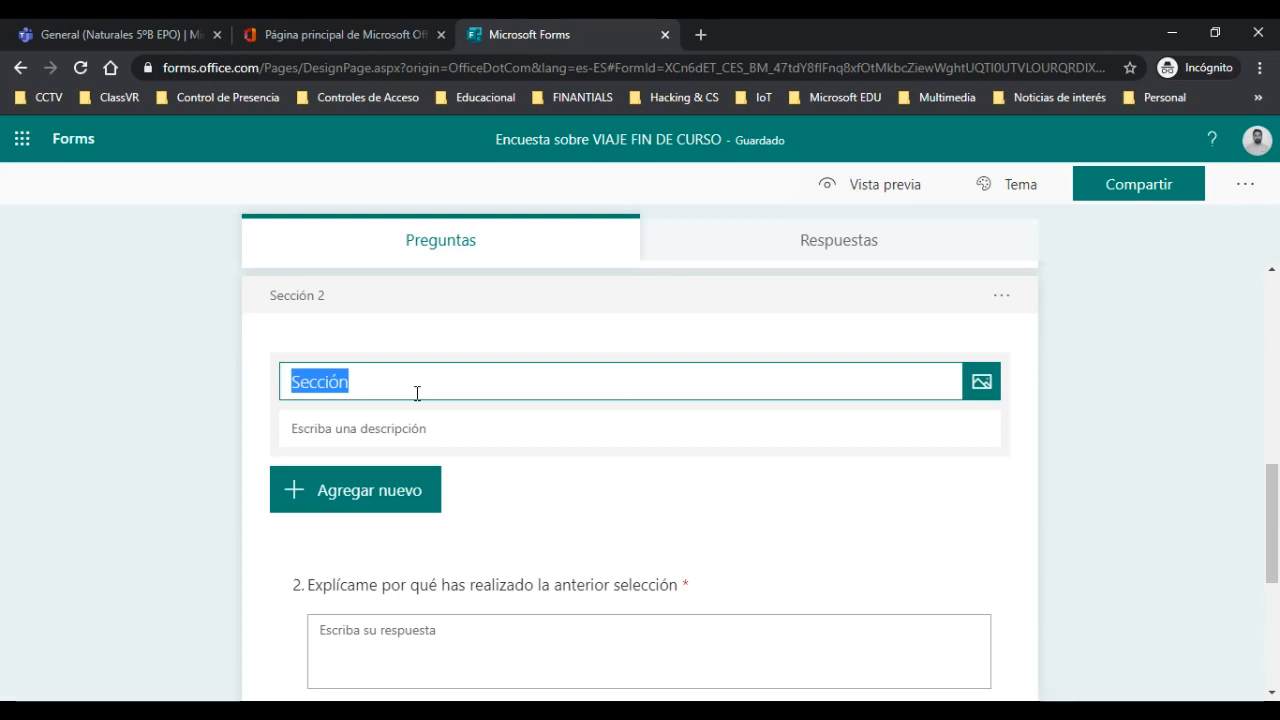
# Title the new section "Motivos económicos del viaje"
pyautogui.write('Moti')
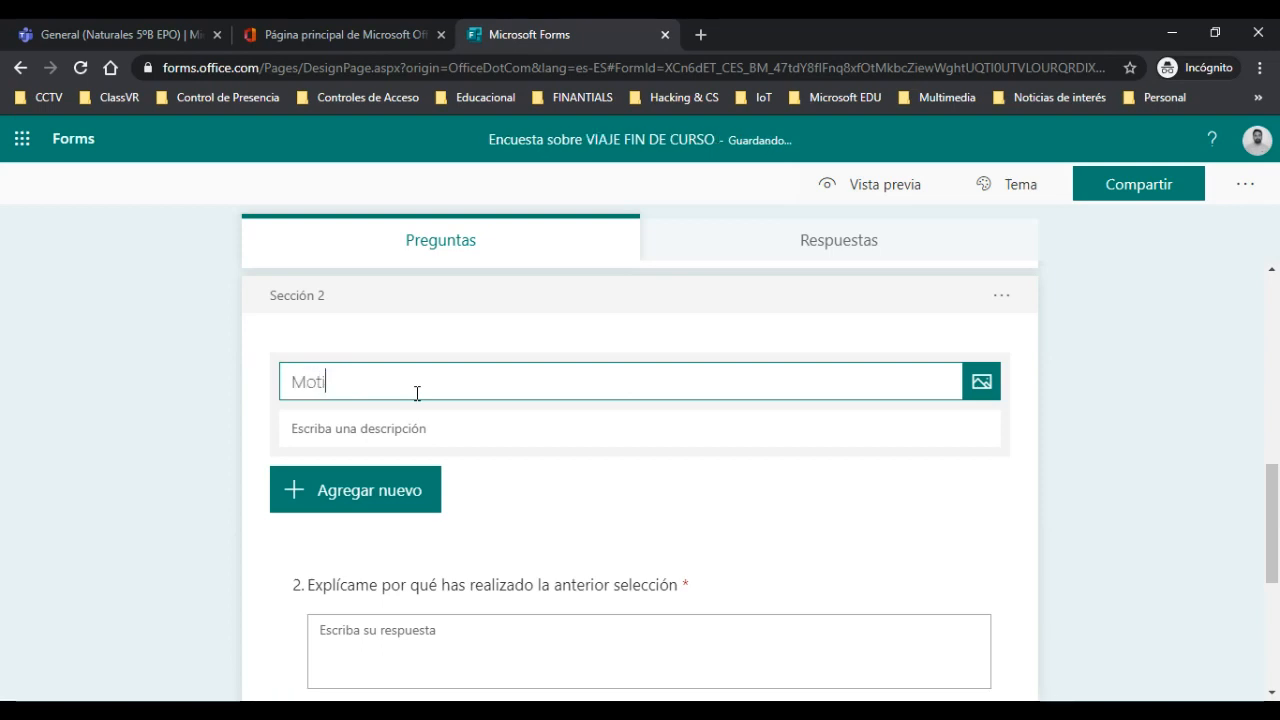
pyautogui.write('vos econo')
pyautogui.write('micos del viaje')
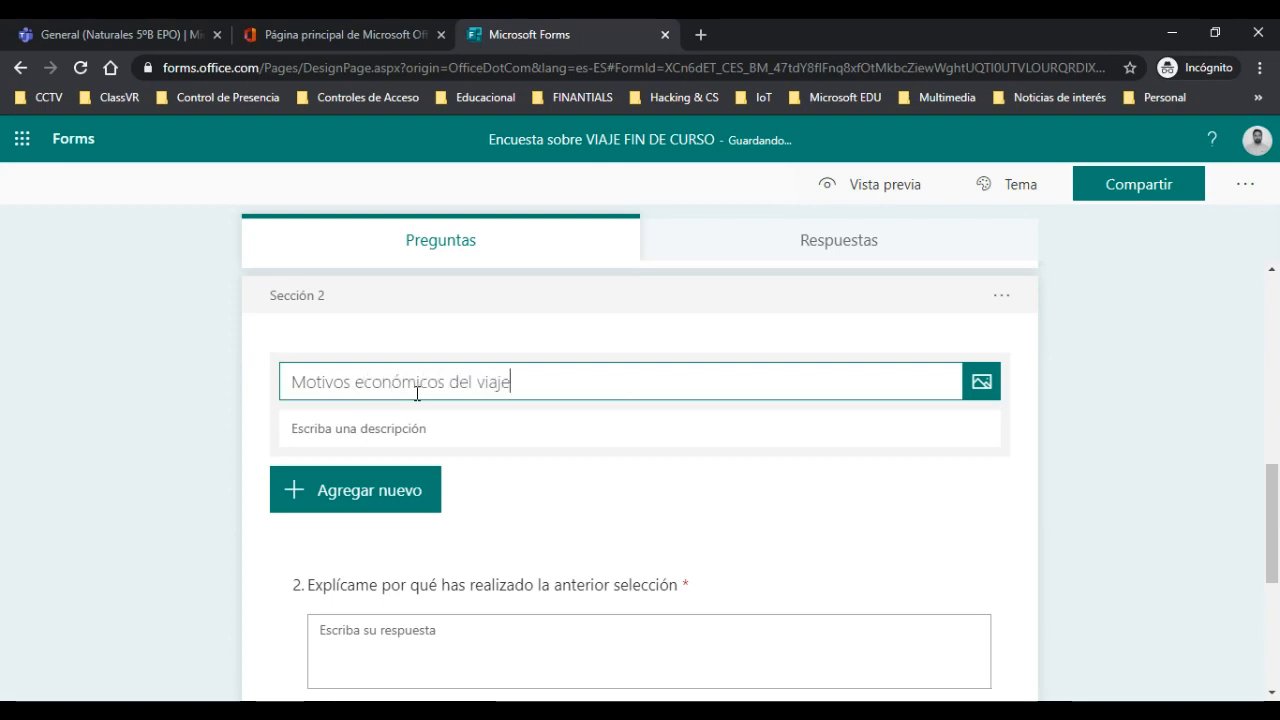
pyautogui.click(737, 500)
pyautogui.click(837, 386)
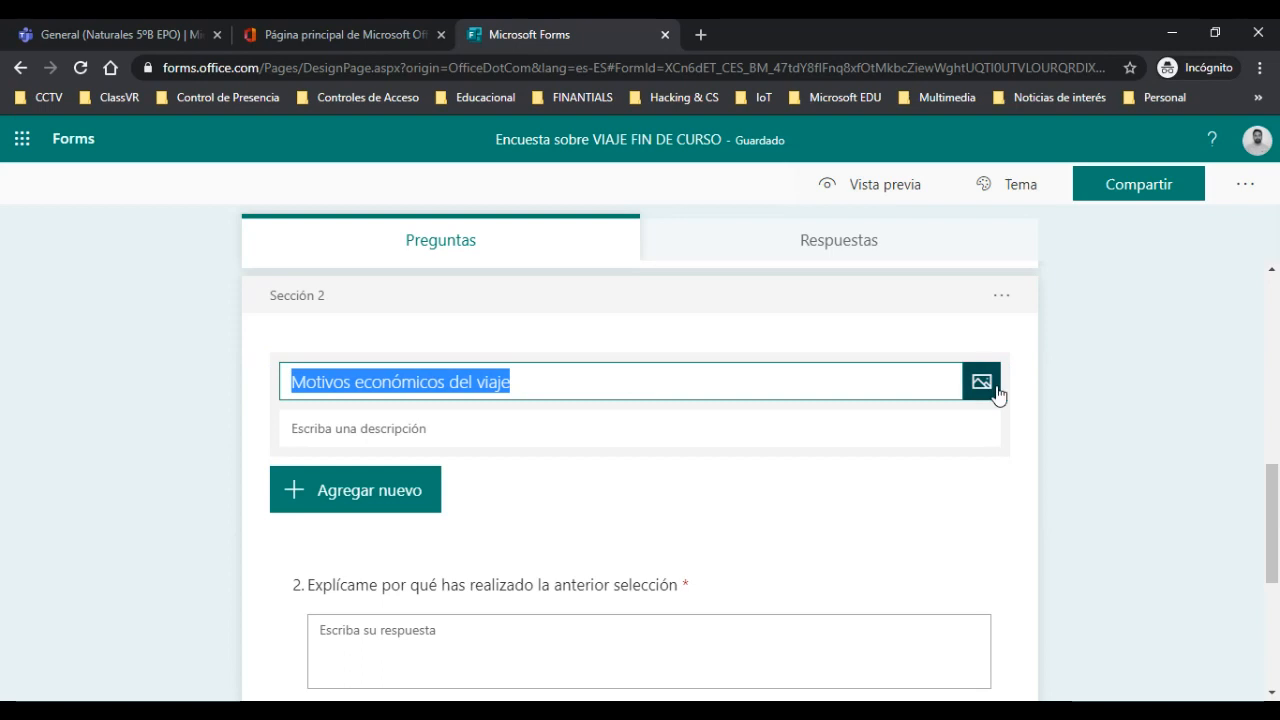
pyautogui.click(1062, 392)
# Preview the survey as it looks on mobile and examine the page with the first section's question
pyautogui.click(876, 199)
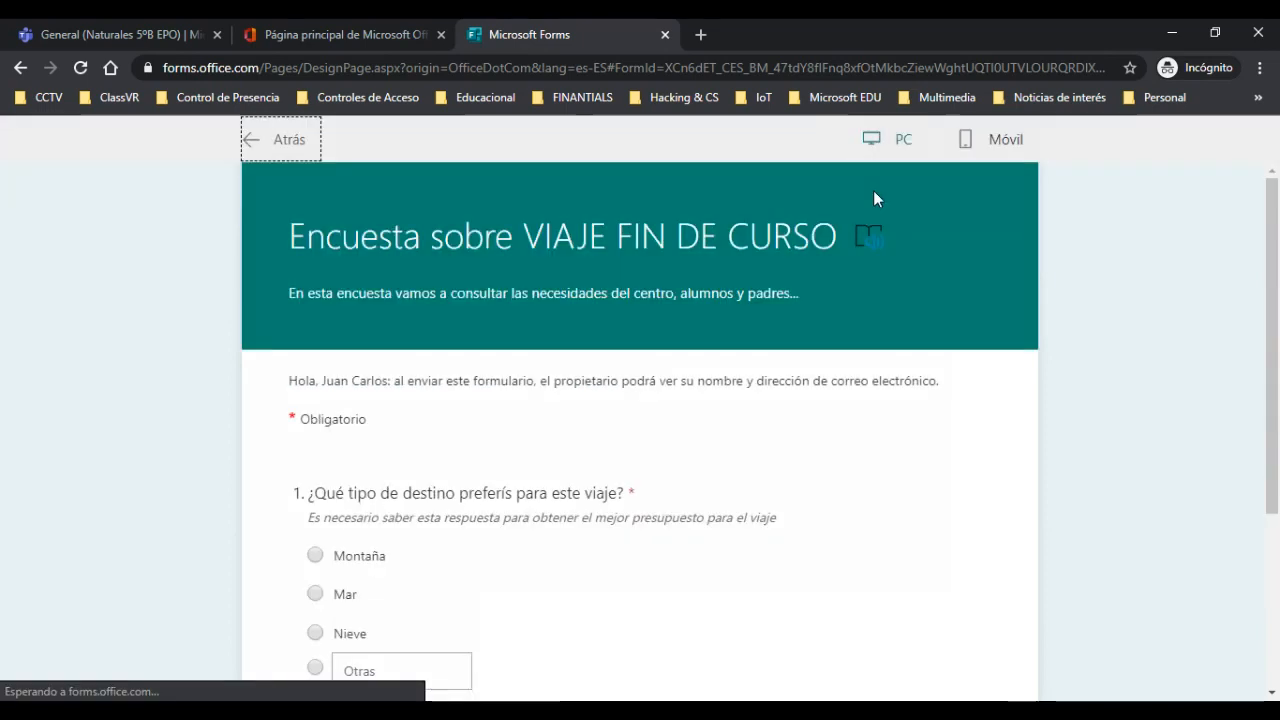
pyautogui.click(975, 145)
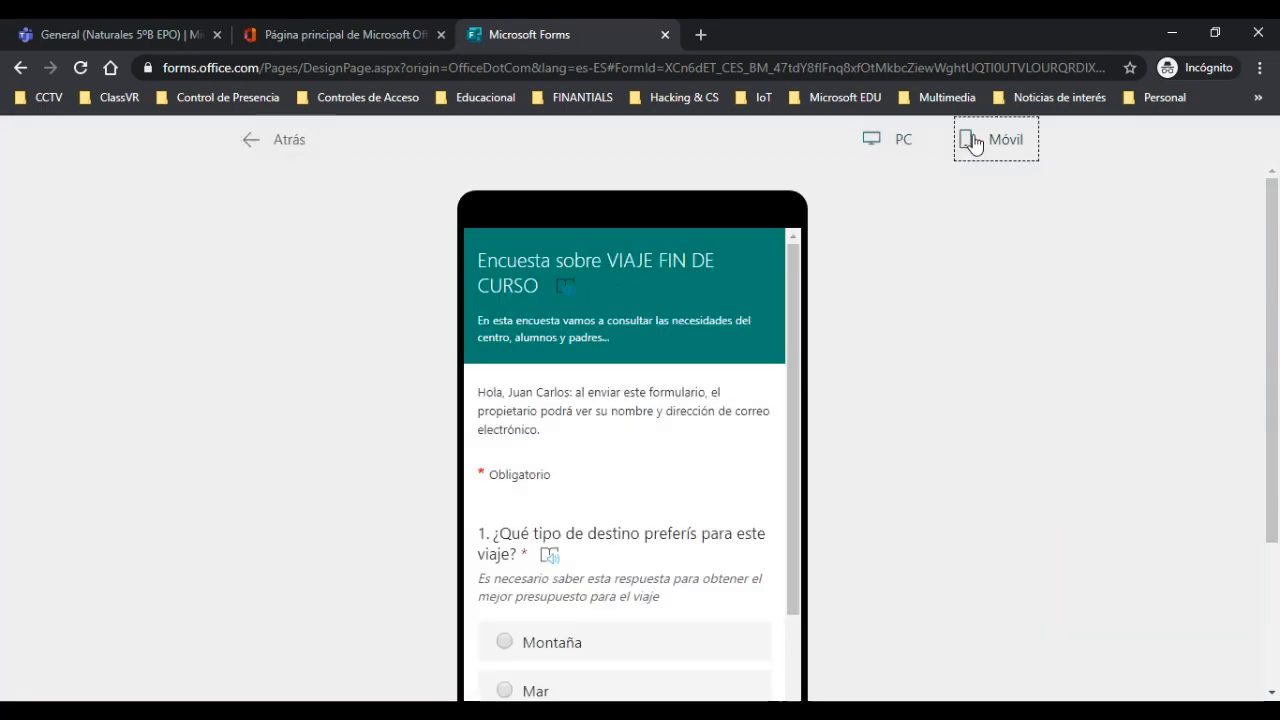
pyautogui.scroll(-3, 644, 457)
pyautogui.scroll(-2, 644, 457)
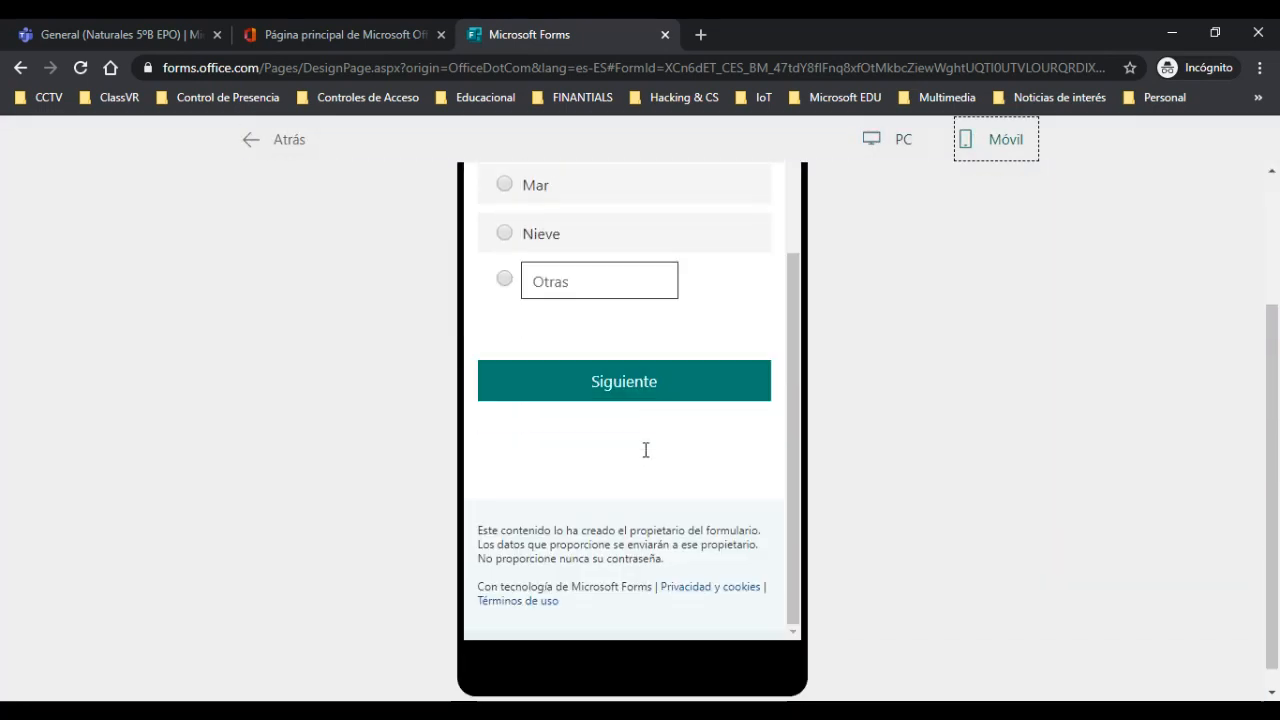
pyautogui.scroll(4, 644, 452)
pyautogui.scroll(-3, 644, 401)
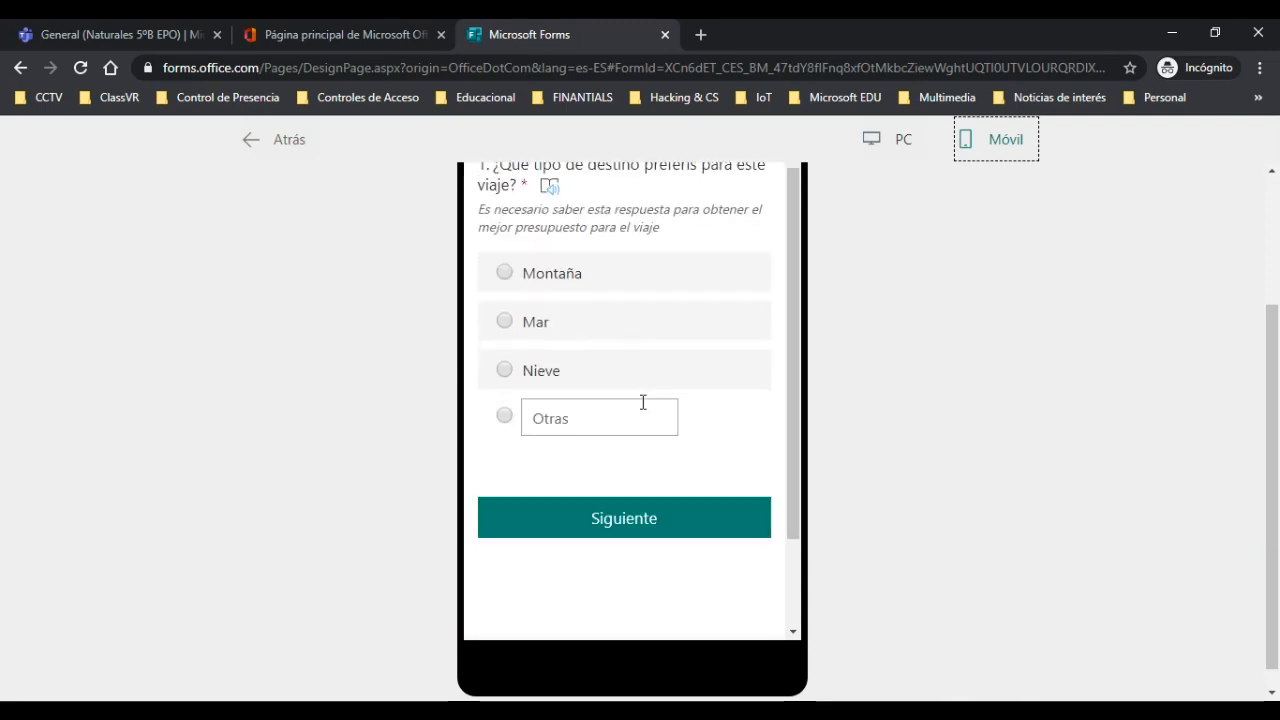
pyautogui.scroll(2, 667, 400)
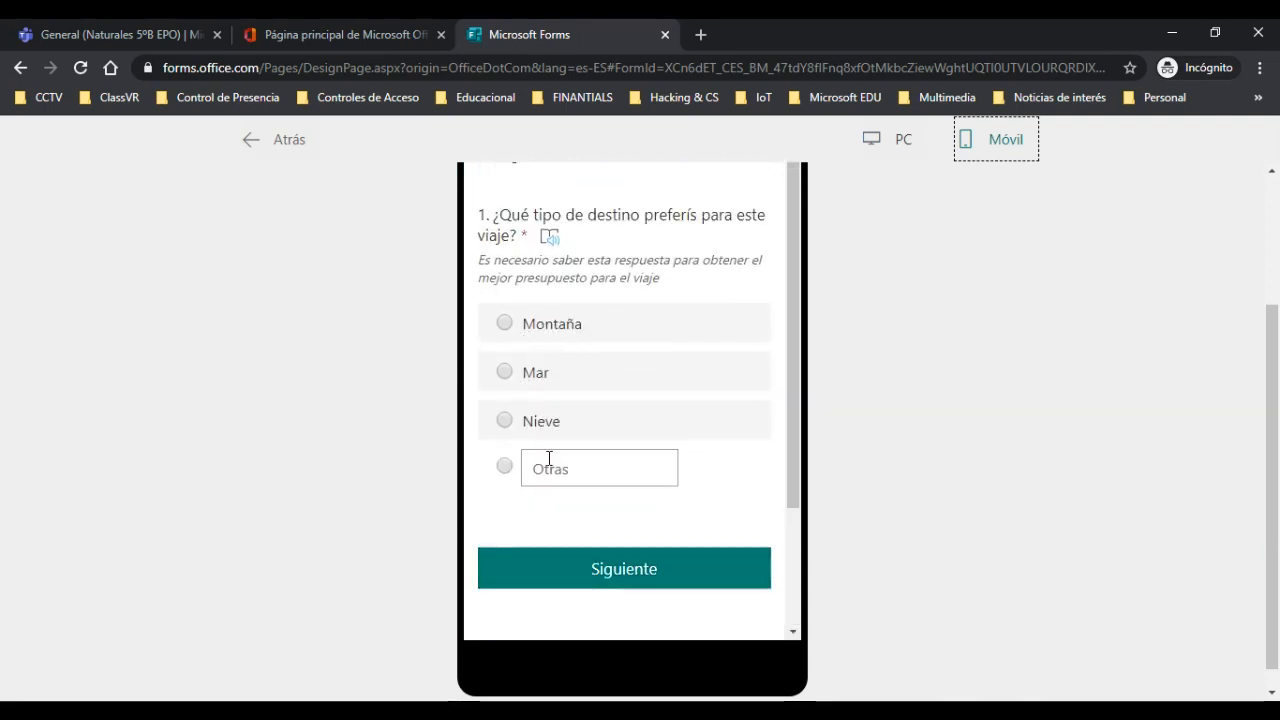
# Answer Montaña in the mobile preview, advance to the second section, view it in the PC preview as well, and return to the editor
pyautogui.click(530, 328)
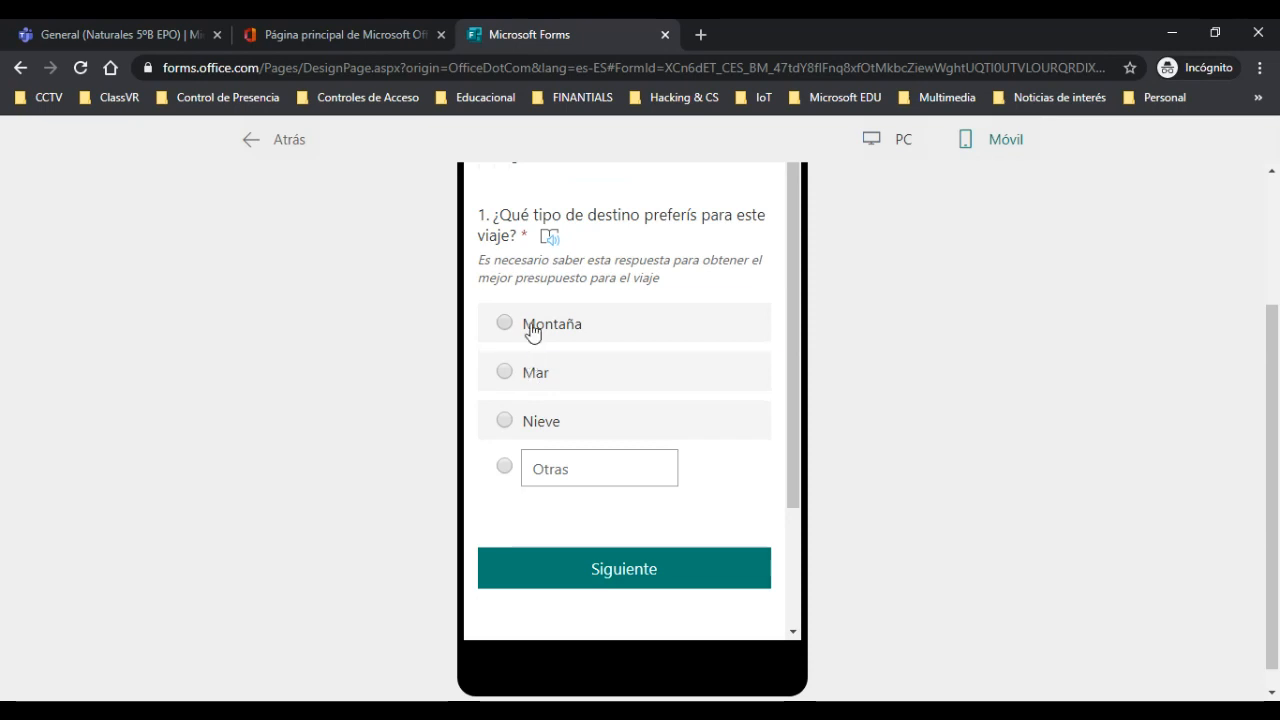
pyautogui.click(634, 570)
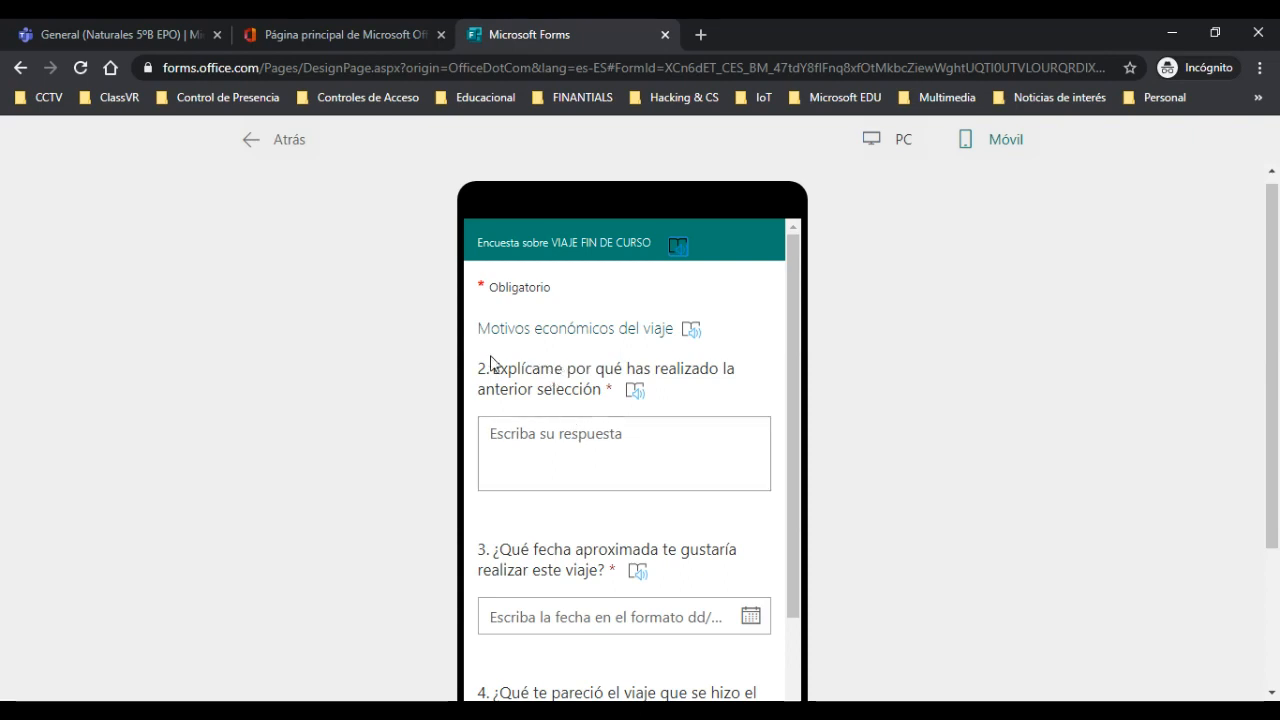
pyautogui.moveTo(479, 325); pyautogui.dragTo(674, 330)
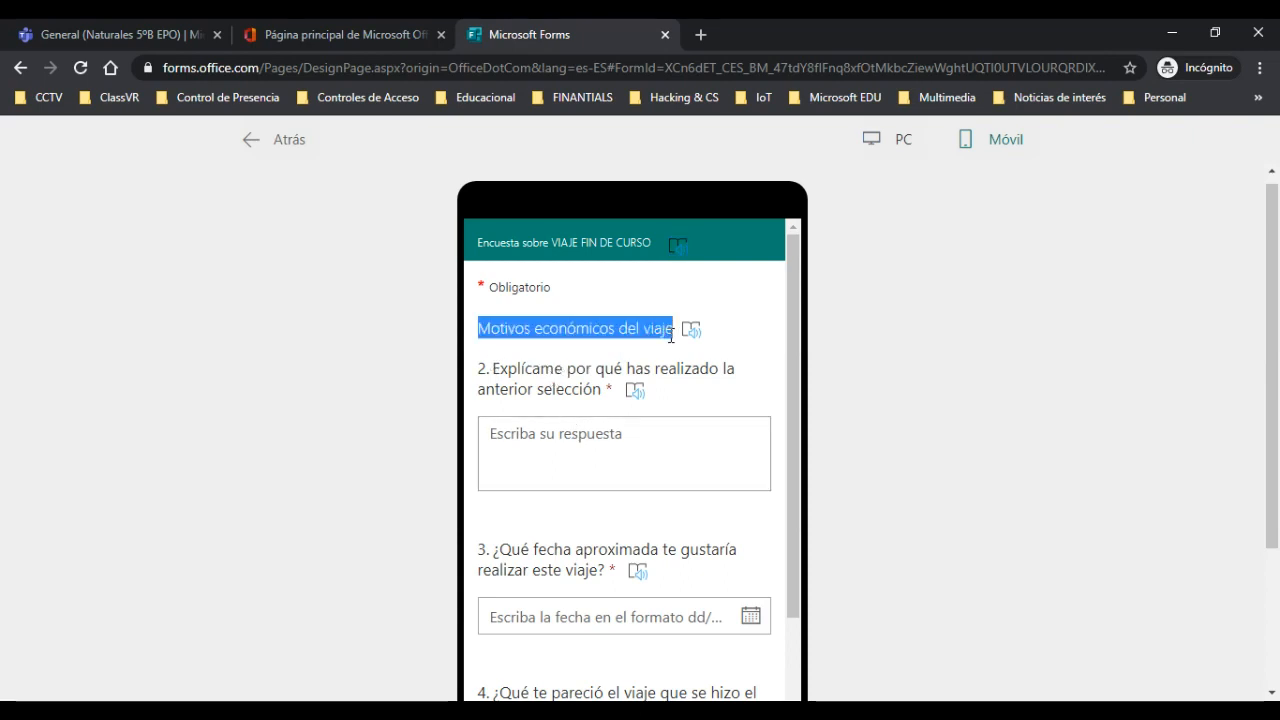
pyautogui.click(887, 139)
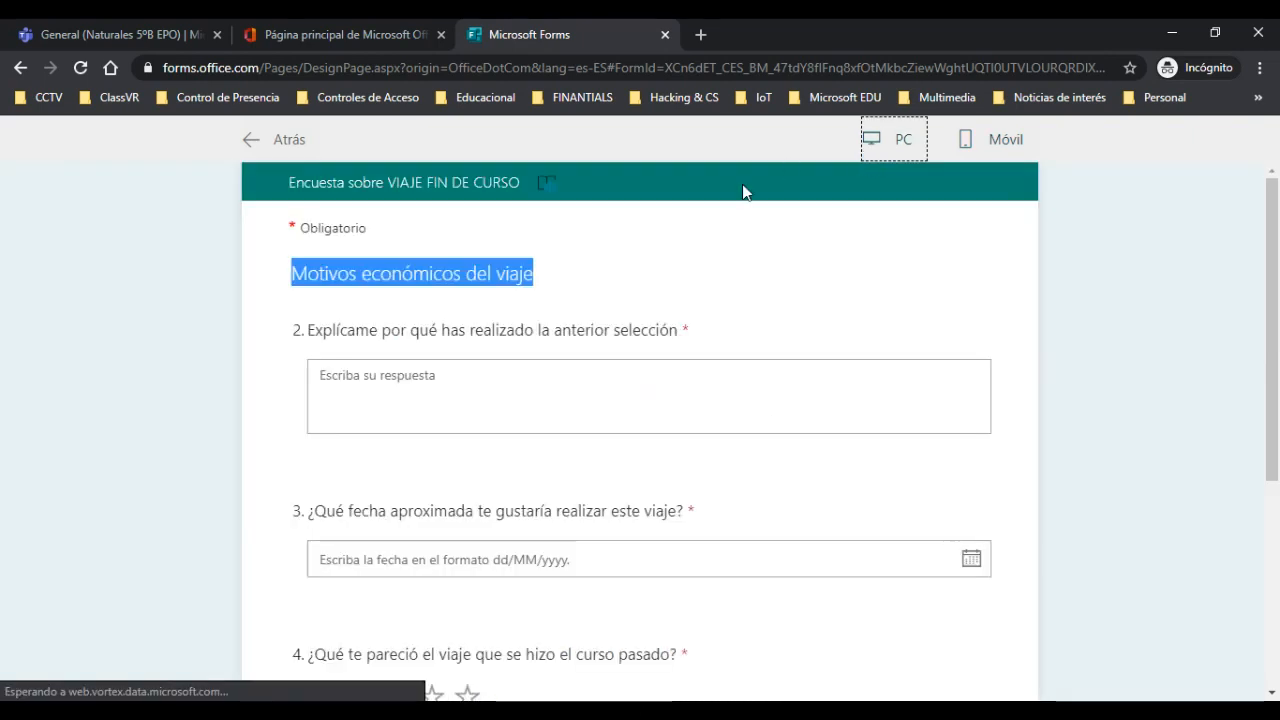
pyautogui.click(277, 140)
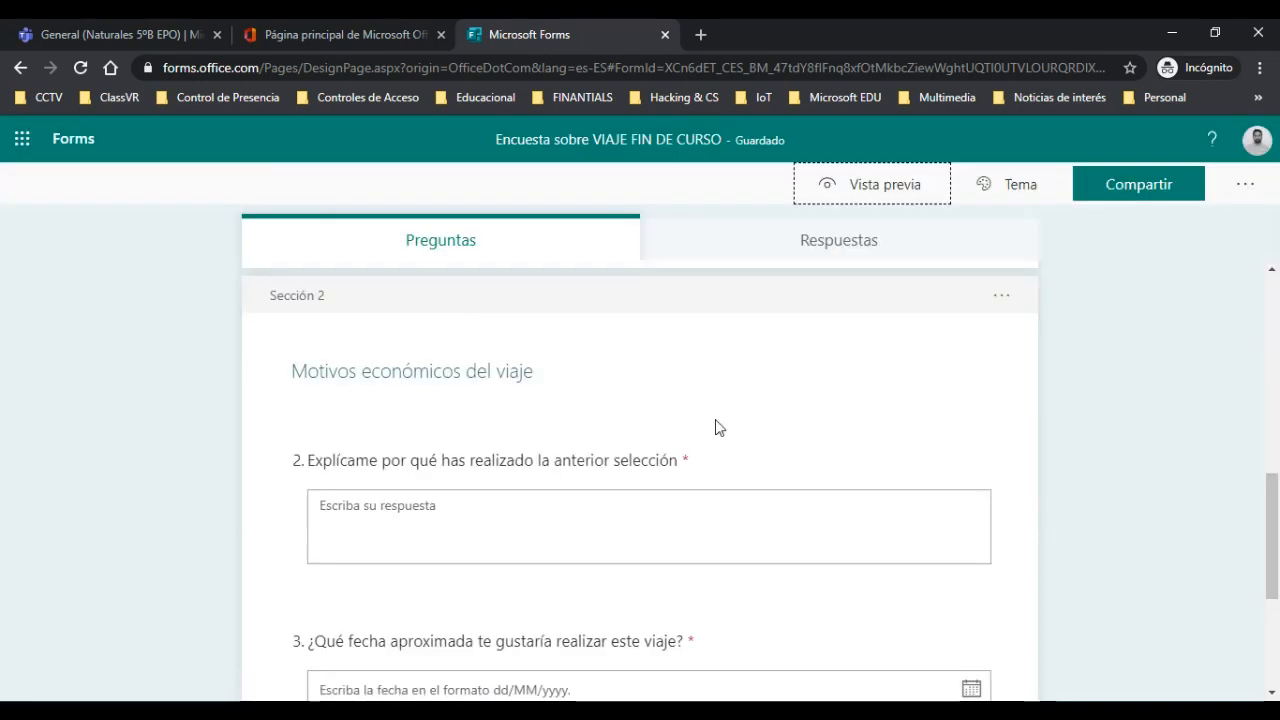
# Add a Clasificación (ranking) question after question 4, the star rating of last year's trip
pyautogui.scroll(-3, 706, 466)
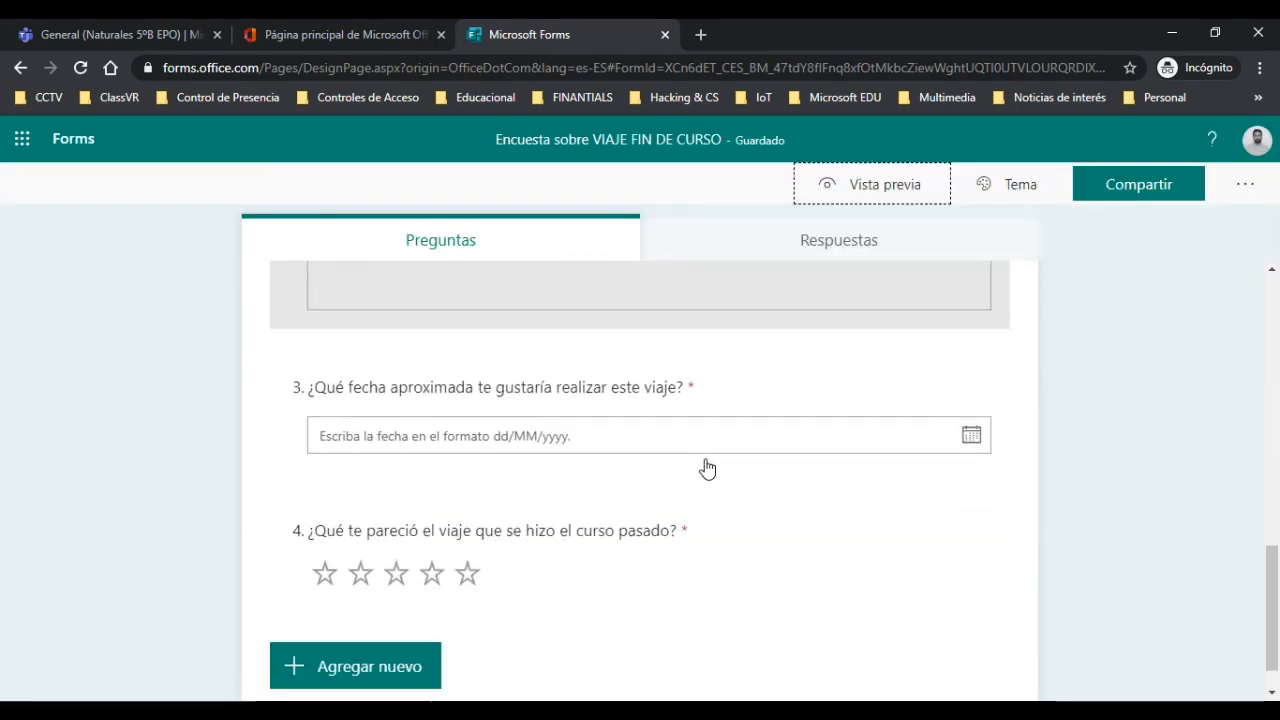
pyautogui.scroll(5, 645, 609)
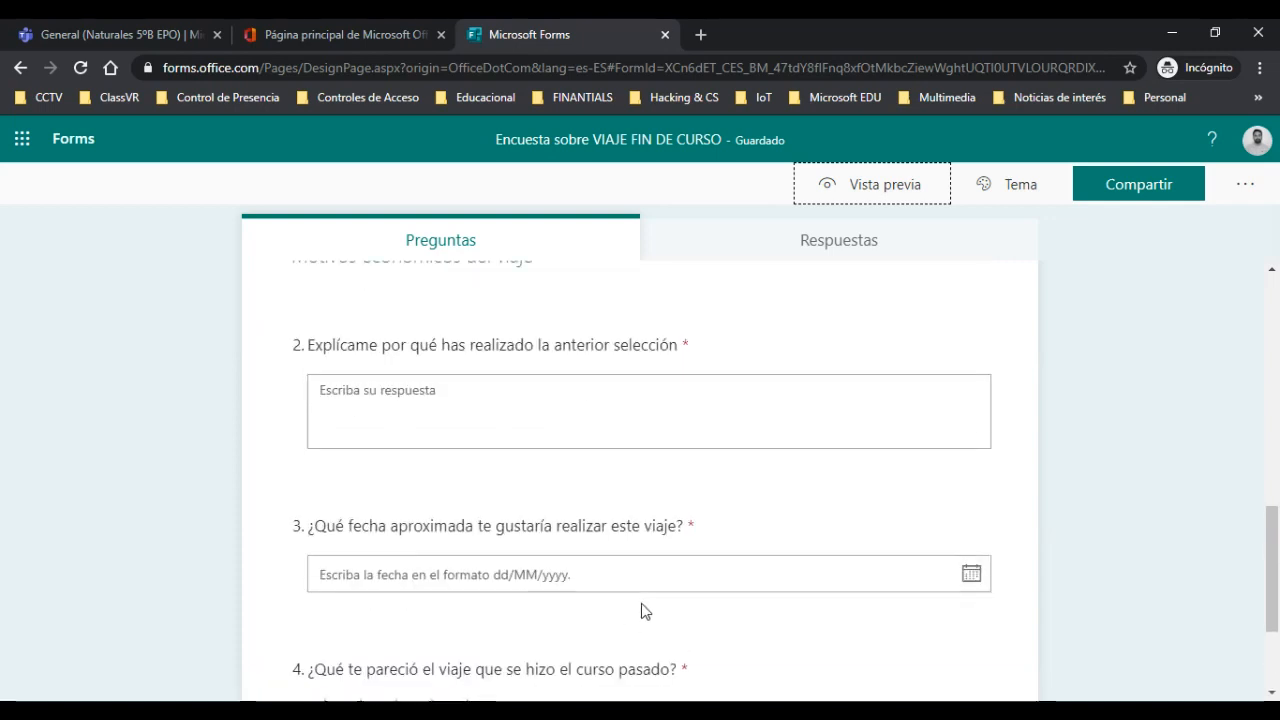
pyautogui.scroll(4, 645, 610)
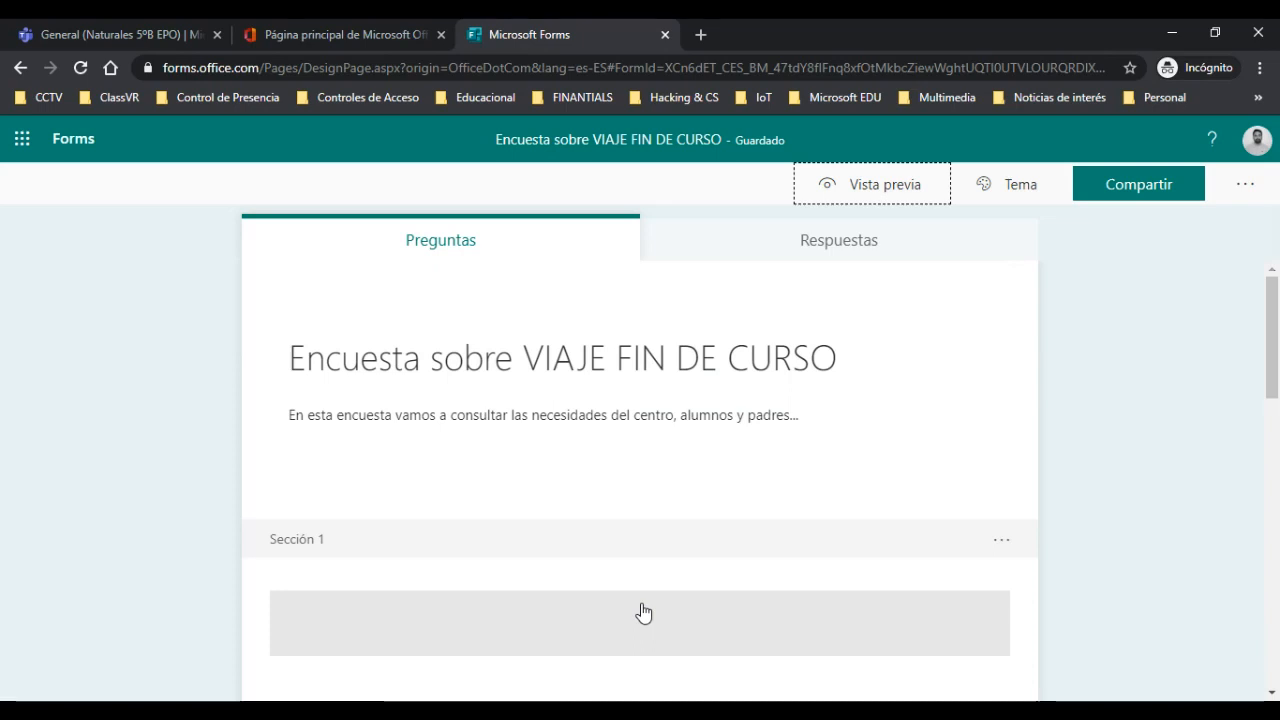
pyautogui.scroll(-3, 686, 591)
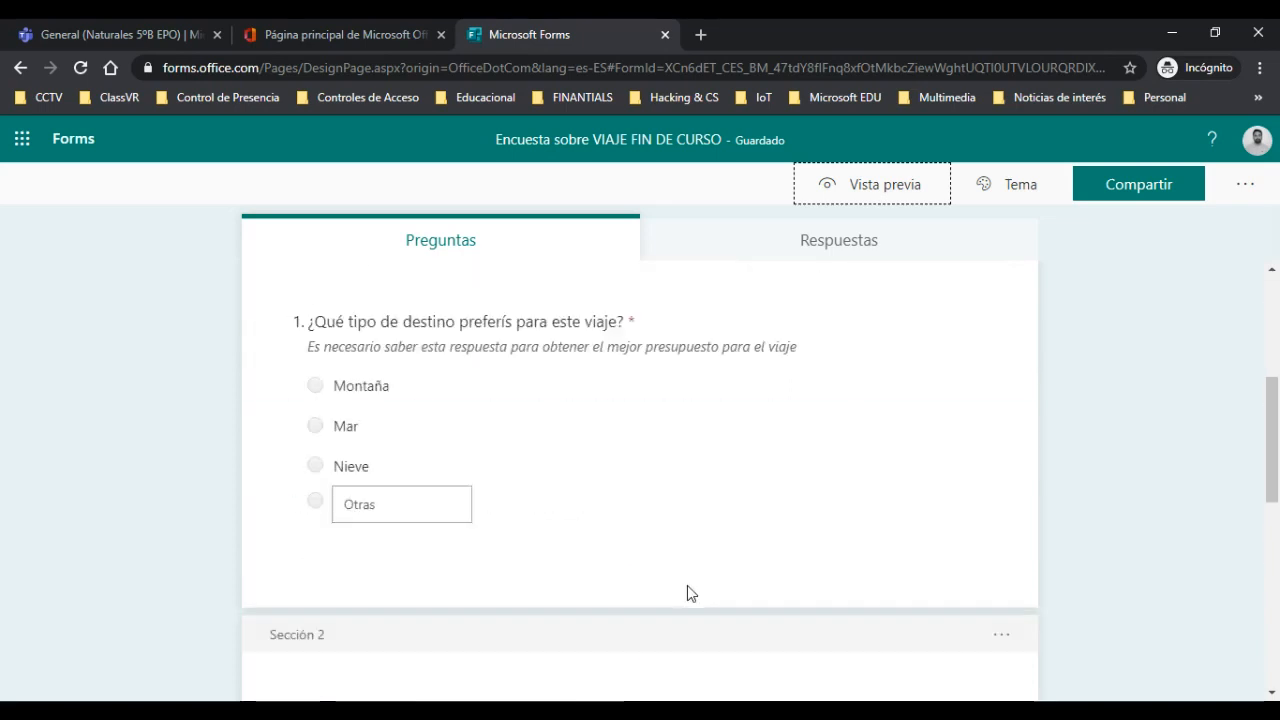
pyautogui.scroll(-5, 687, 586)
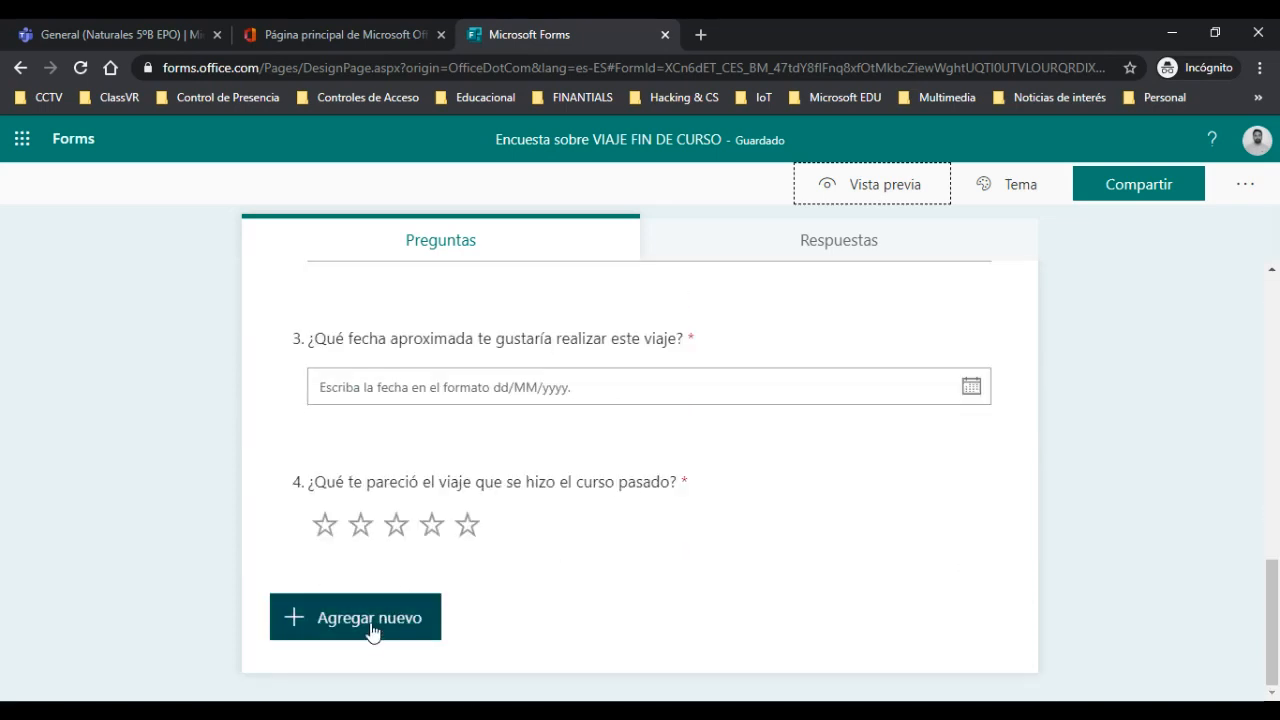
pyautogui.click(370, 632)
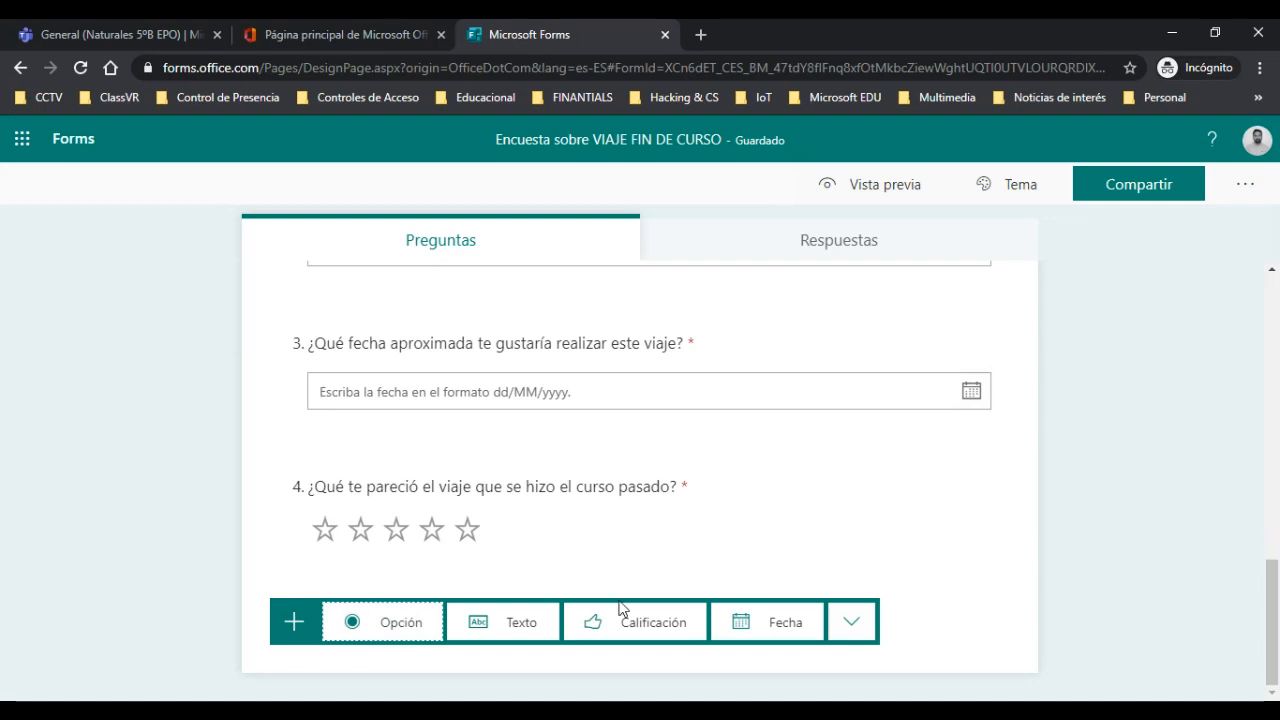
pyautogui.click(852, 624)
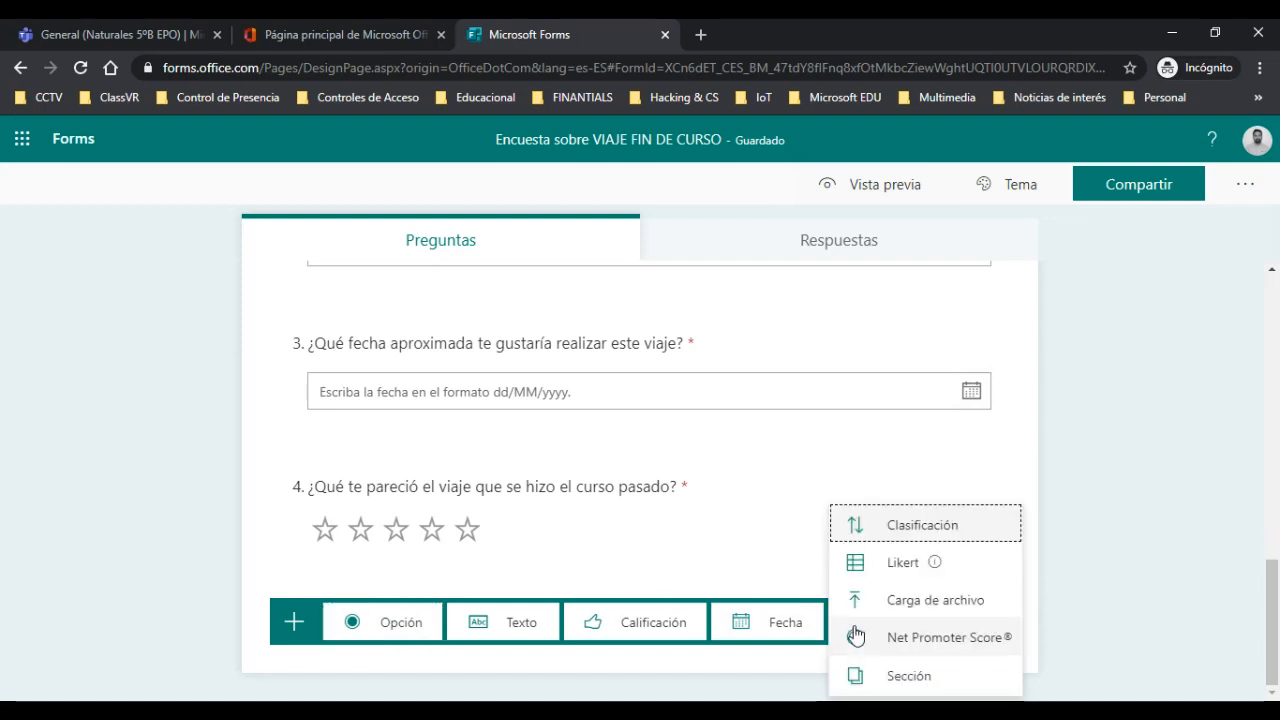
pyautogui.click(905, 538)
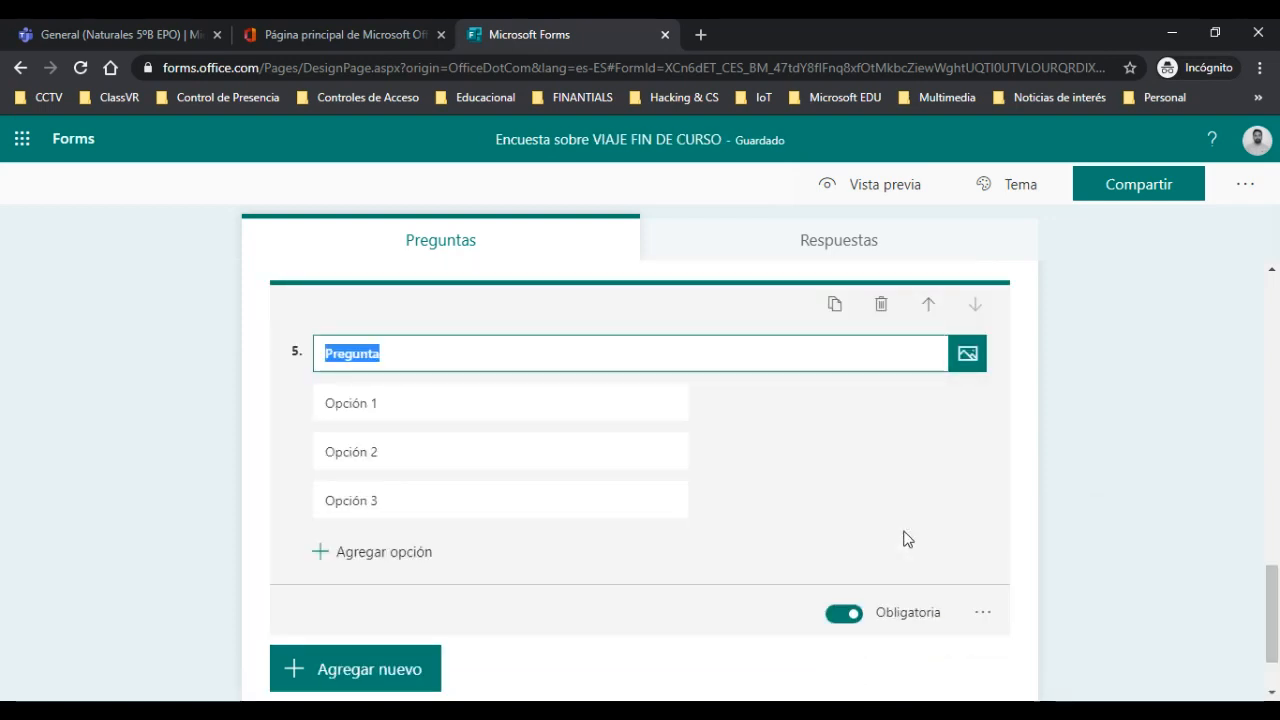
# Examine the ranking question's title field and its three option fields
pyautogui.scroll(2, 729, 463)
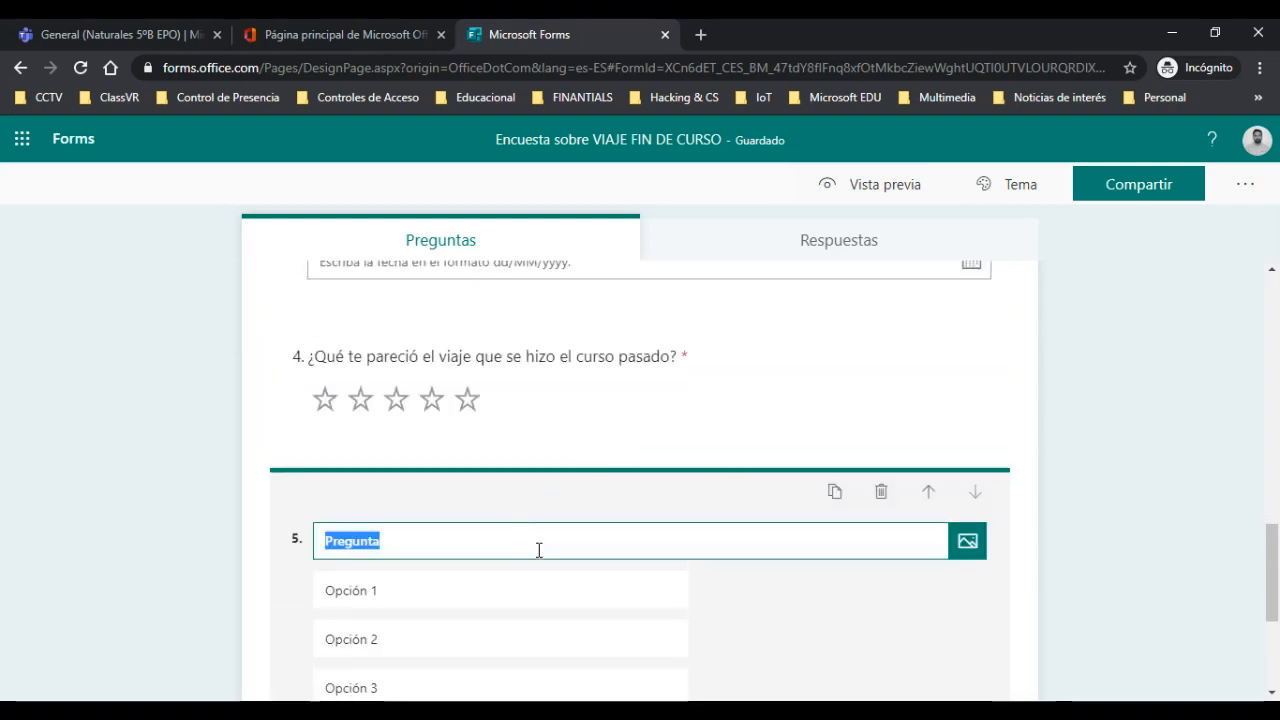
pyautogui.scroll(-1, 551, 551)
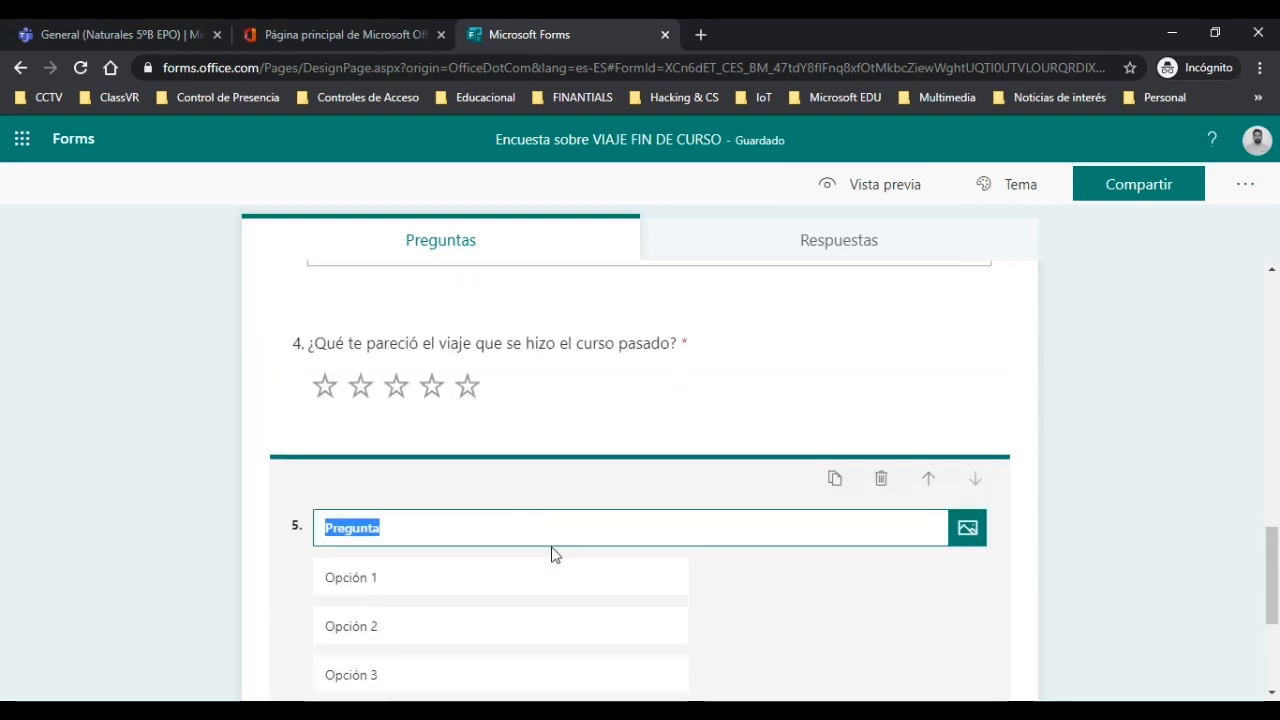
pyautogui.click(512, 498)
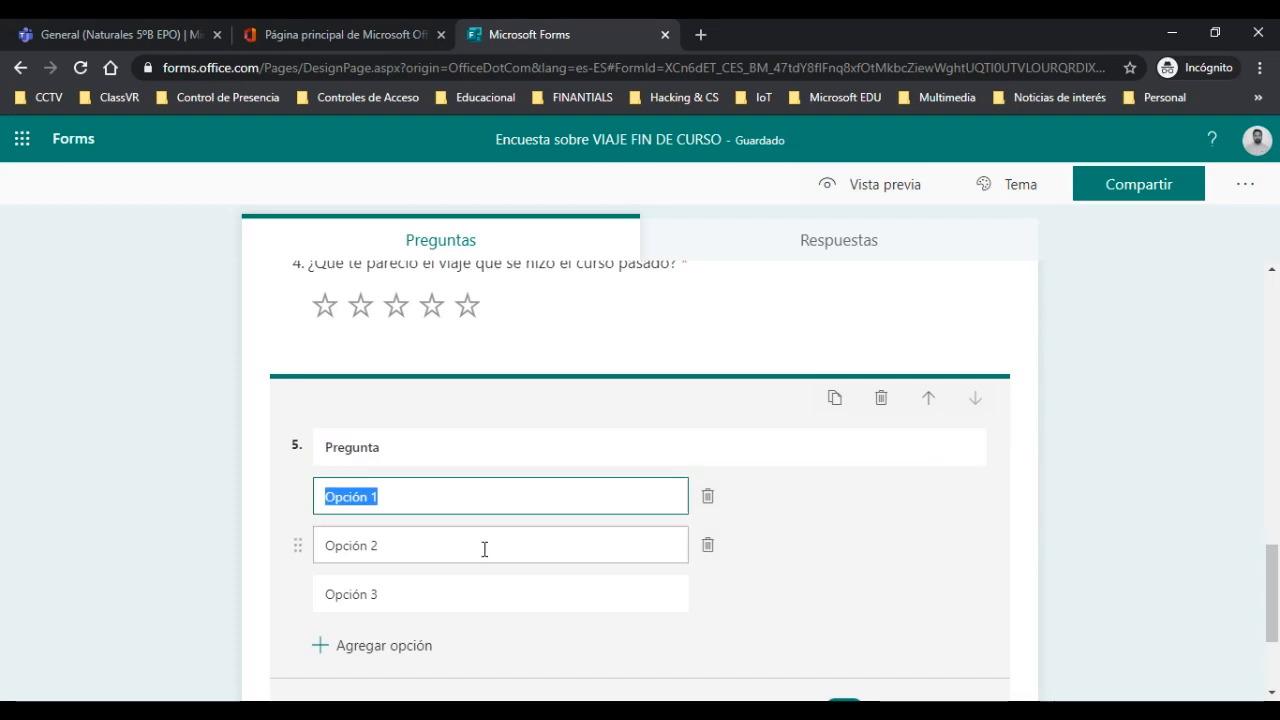
pyautogui.click(483, 546)
pyautogui.click(482, 590)
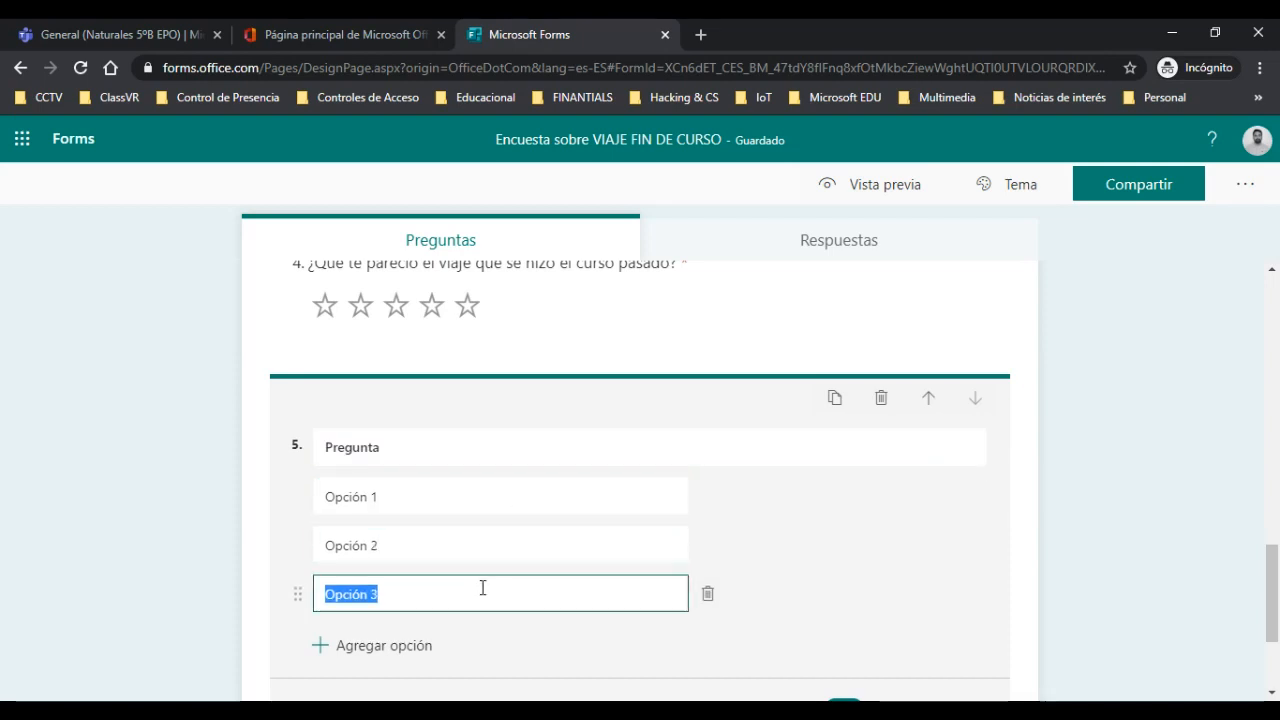
pyautogui.click(437, 451)
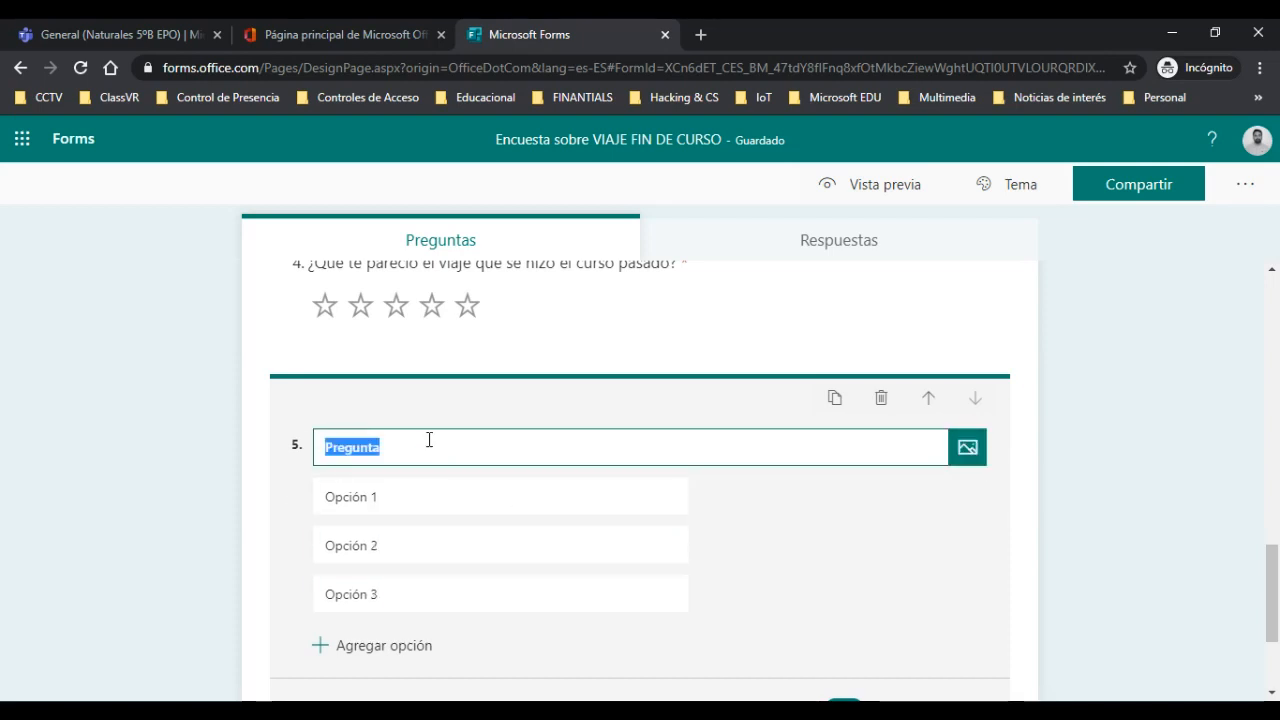
pyautogui.click(438, 487)
pyautogui.click(438, 540)
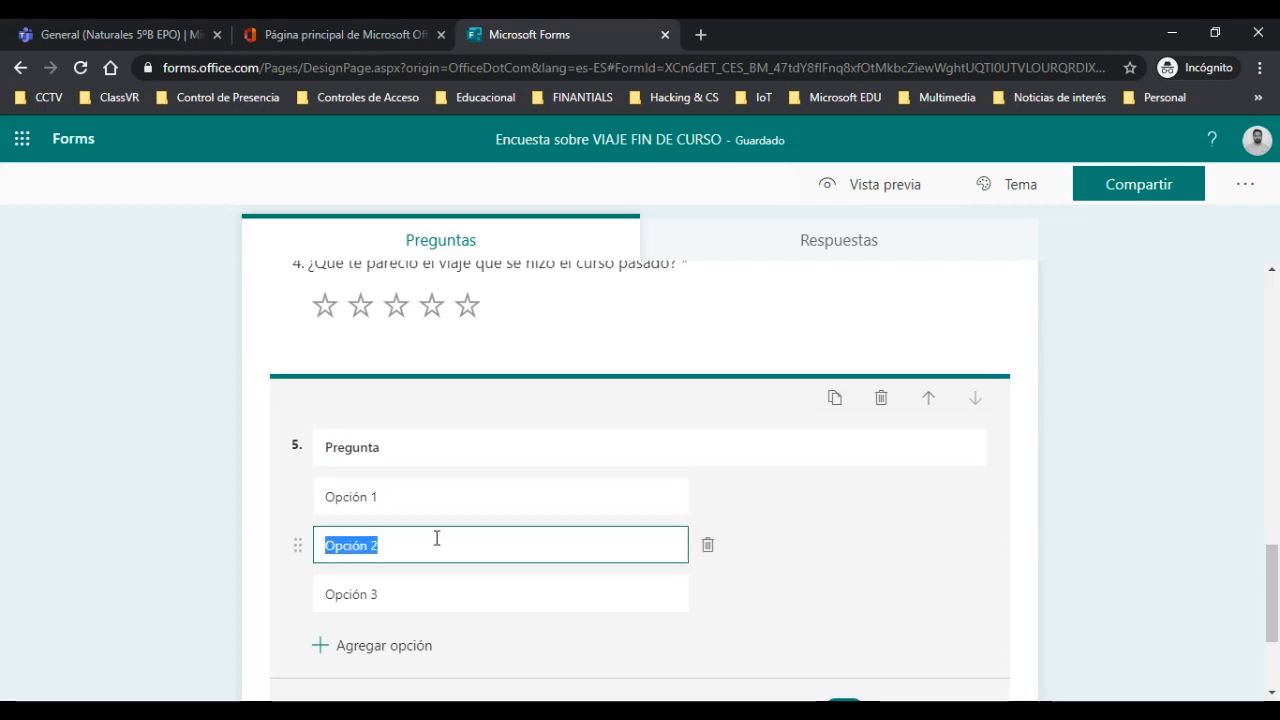
pyautogui.click(435, 585)
pyautogui.click(425, 540)
pyautogui.click(417, 494)
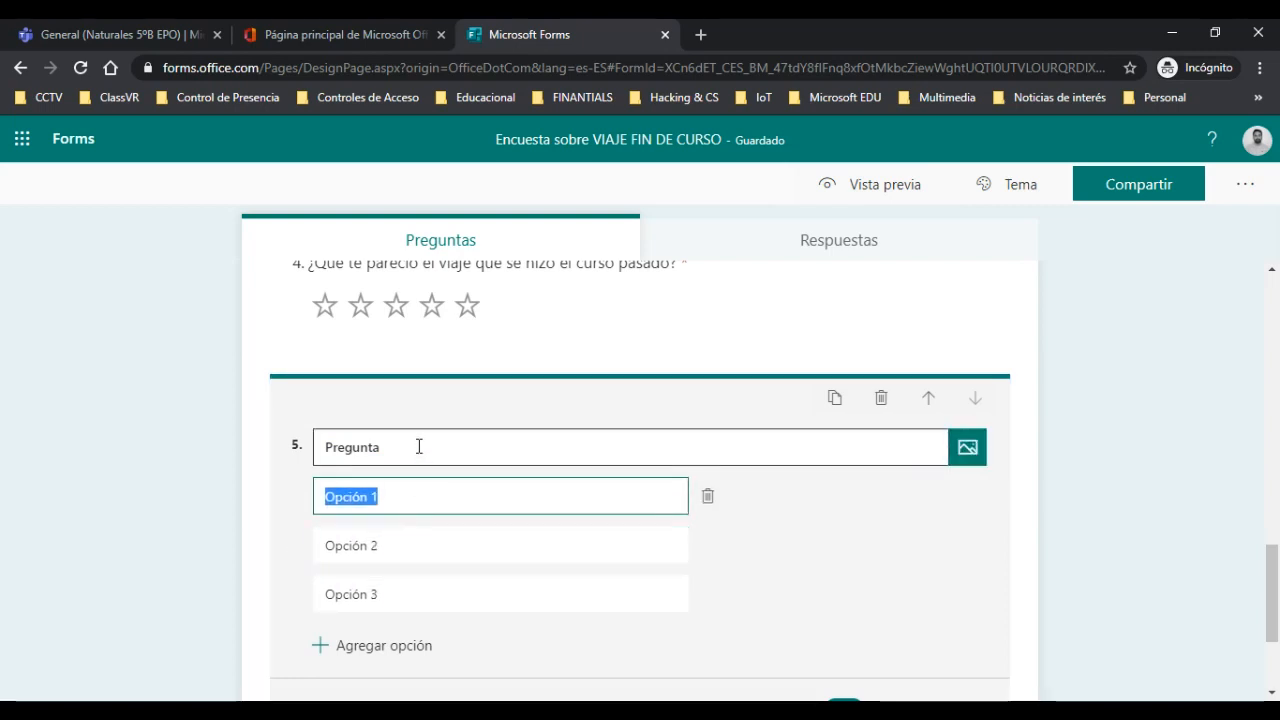
pyautogui.click(419, 446)
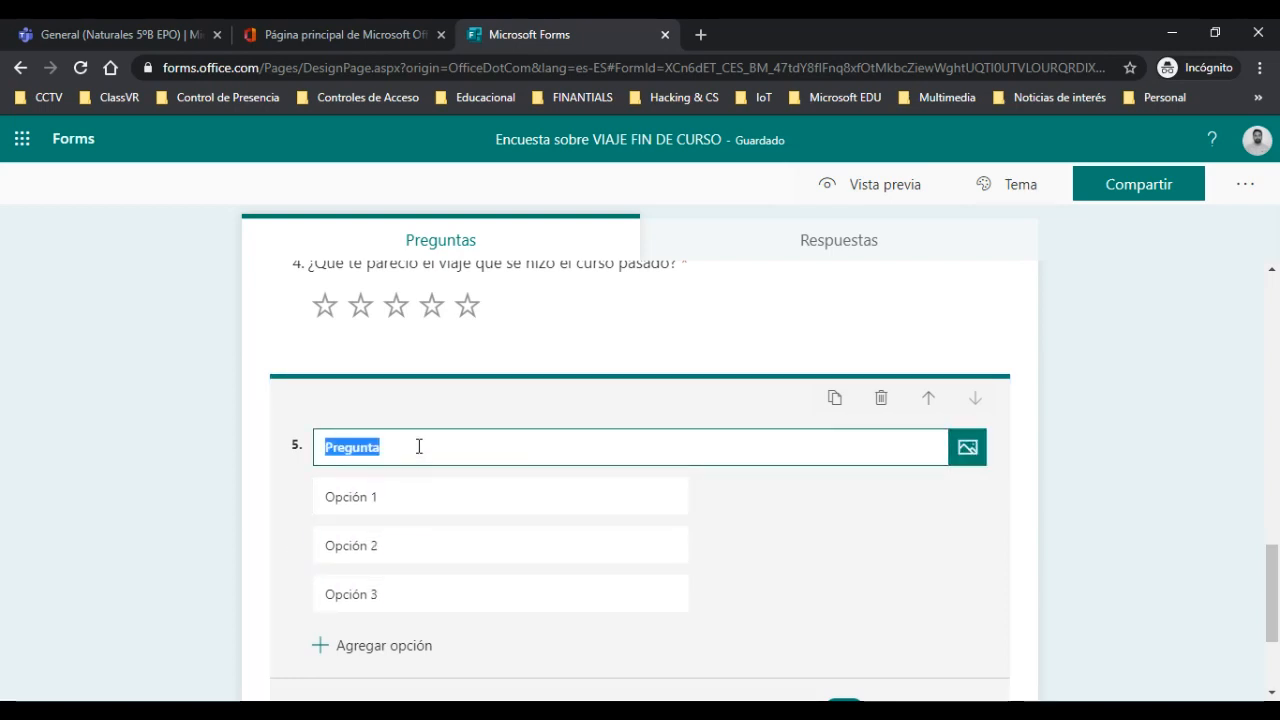
# Delete the ranking question and add a Likert question in its place after question 4
pyautogui.click(882, 400)
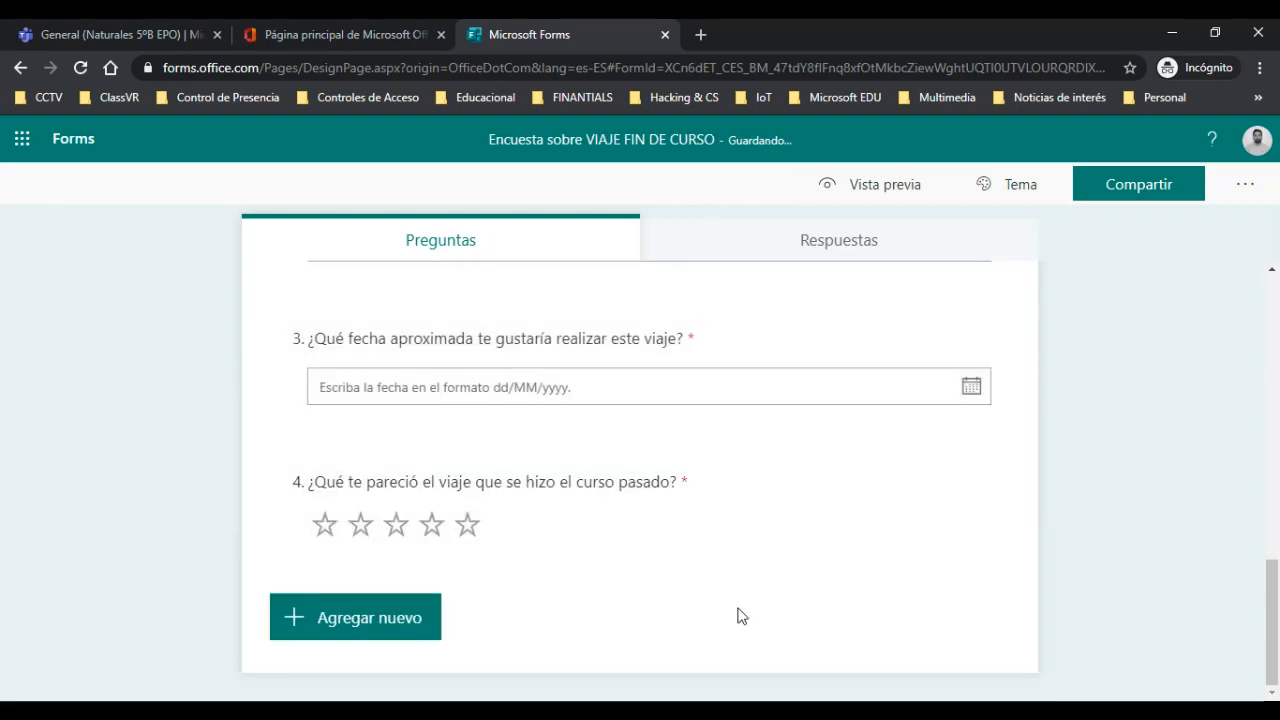
pyautogui.click(434, 612)
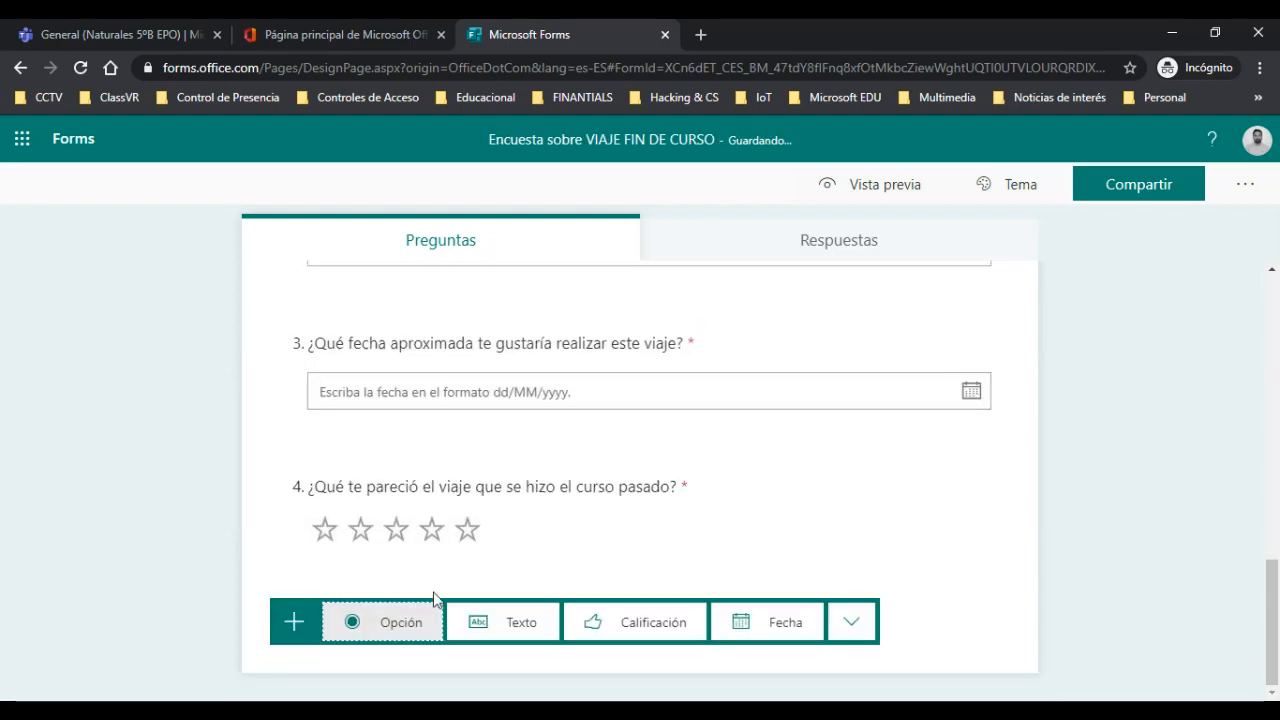
pyautogui.click(853, 621)
pyautogui.moveTo(966, 568)
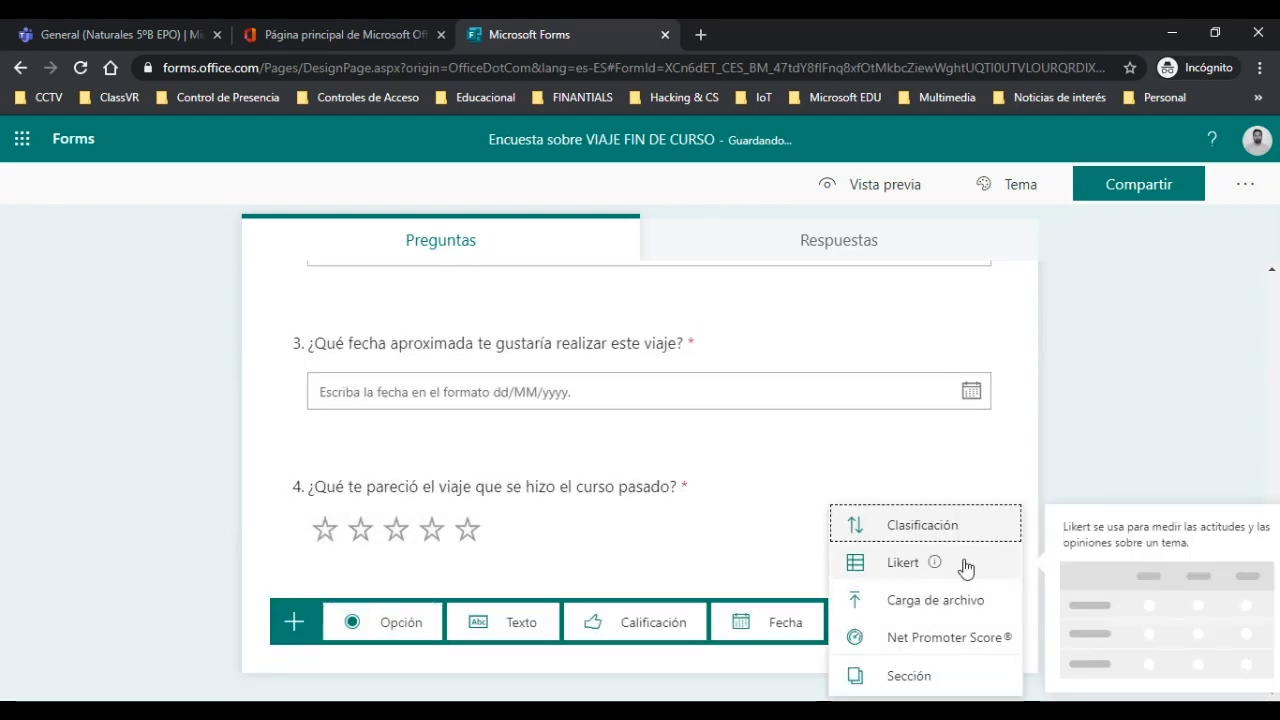
pyautogui.click(903, 562)
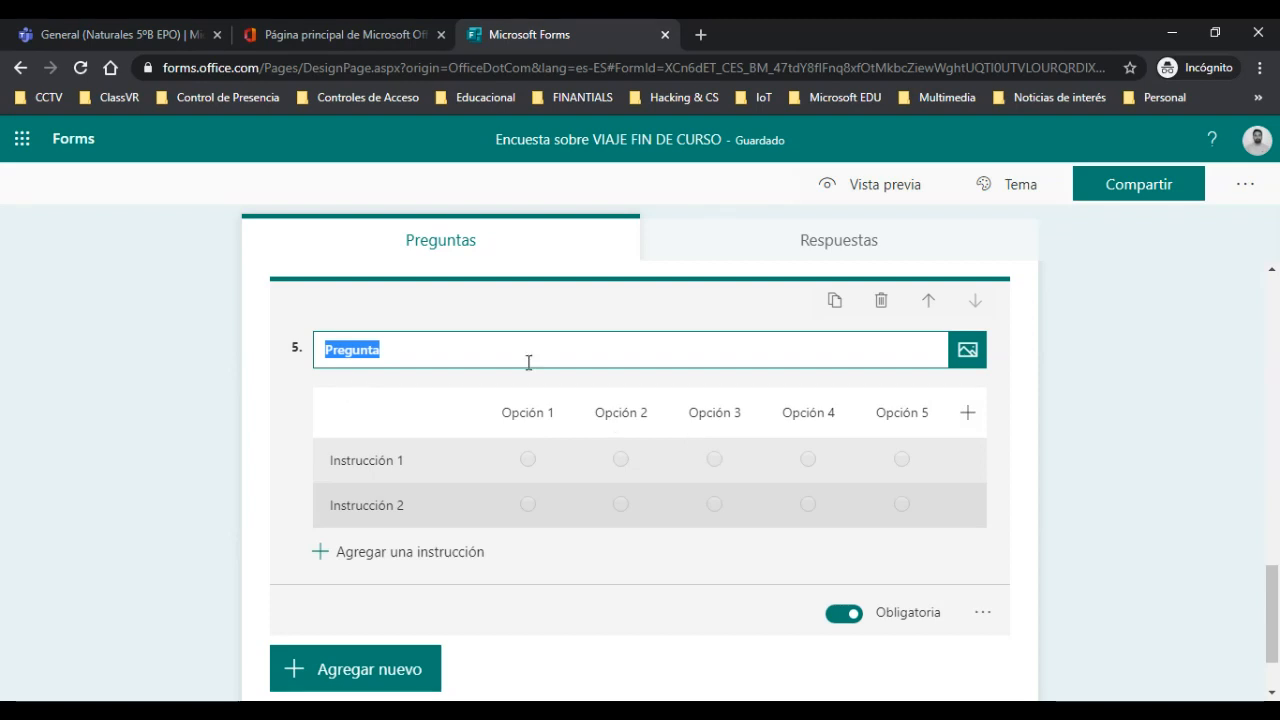
# Title the Likert question "Evalua todos los elementos de tu viaje a ROMA"
pyautogui.write('Evalua')
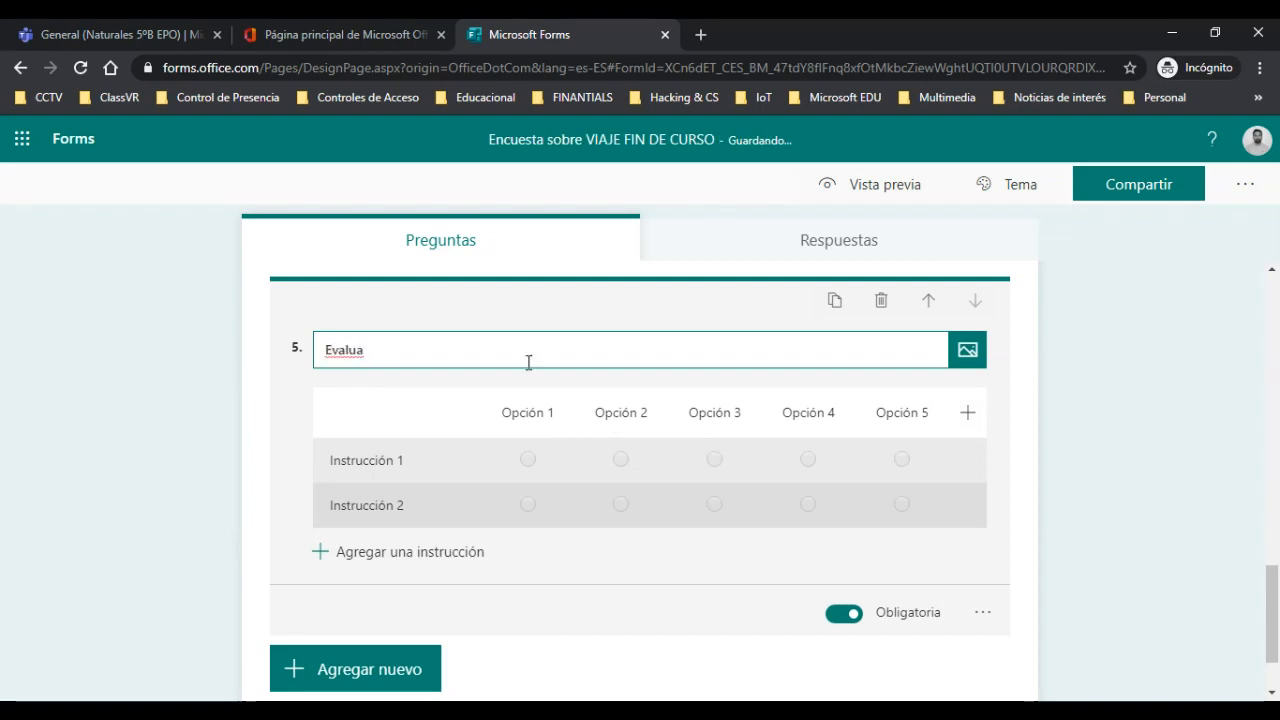
pyautogui.write(' todos los')
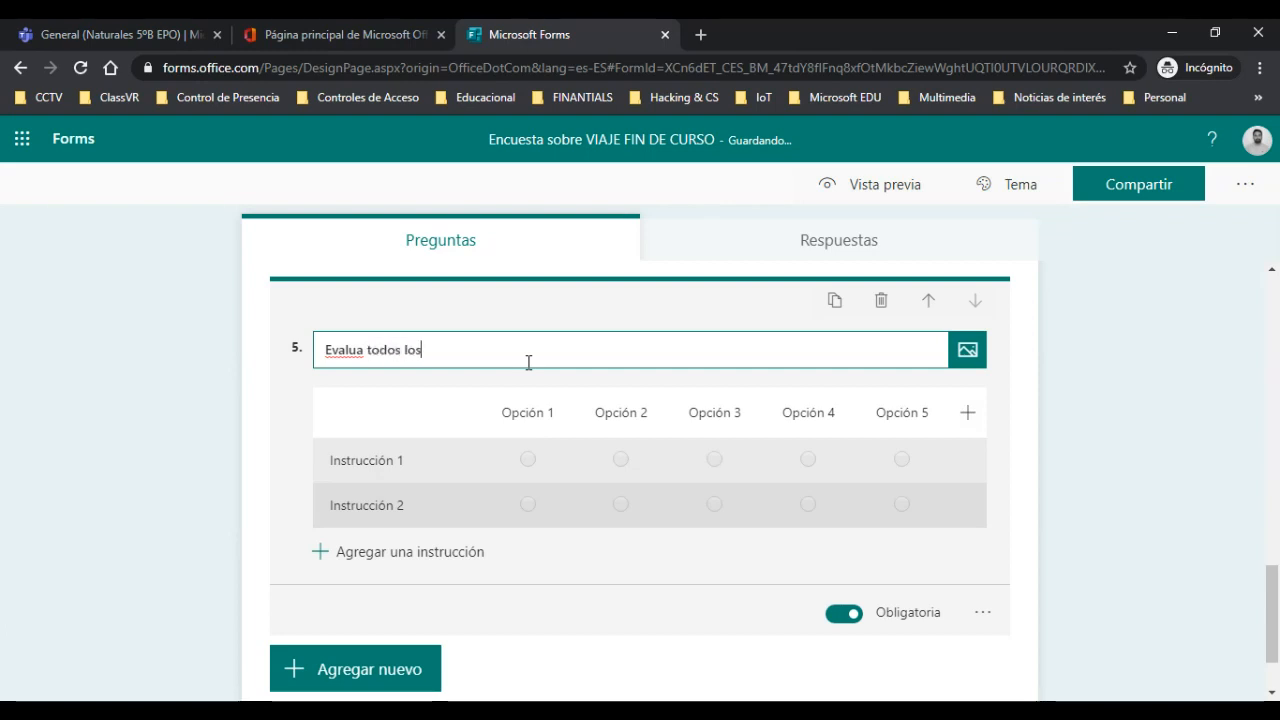
pyautogui.write(' elementosdel')
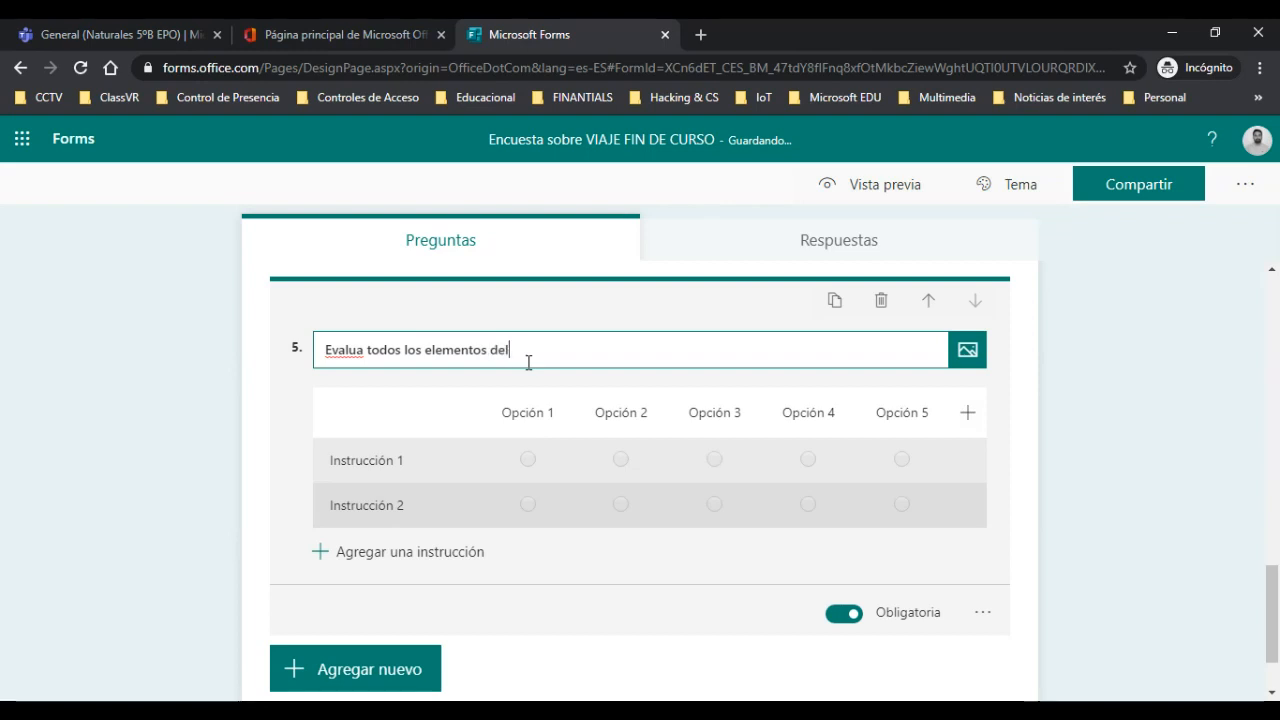
pyautogui.write('tu viaje aROMA')
# Name the Likert question's first two statements "Desplazamiento" and "Alojamiento"
pyautogui.click(389, 466)
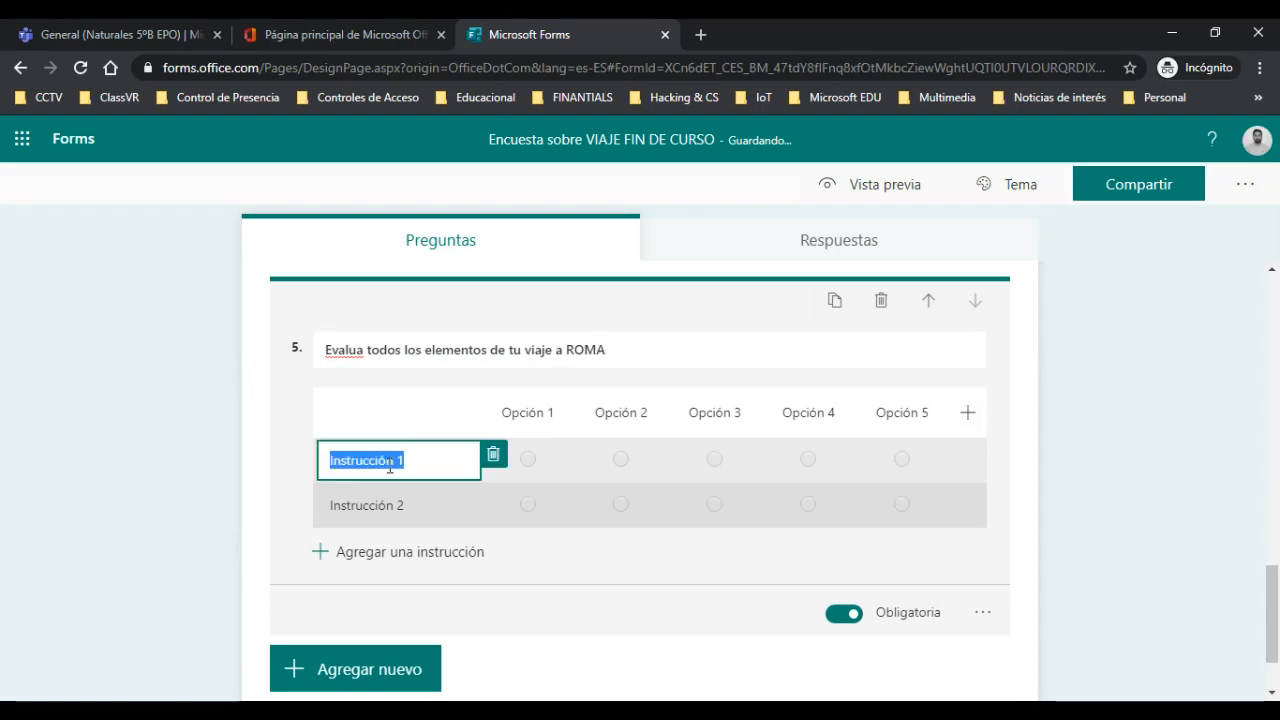
pyautogui.write('D')
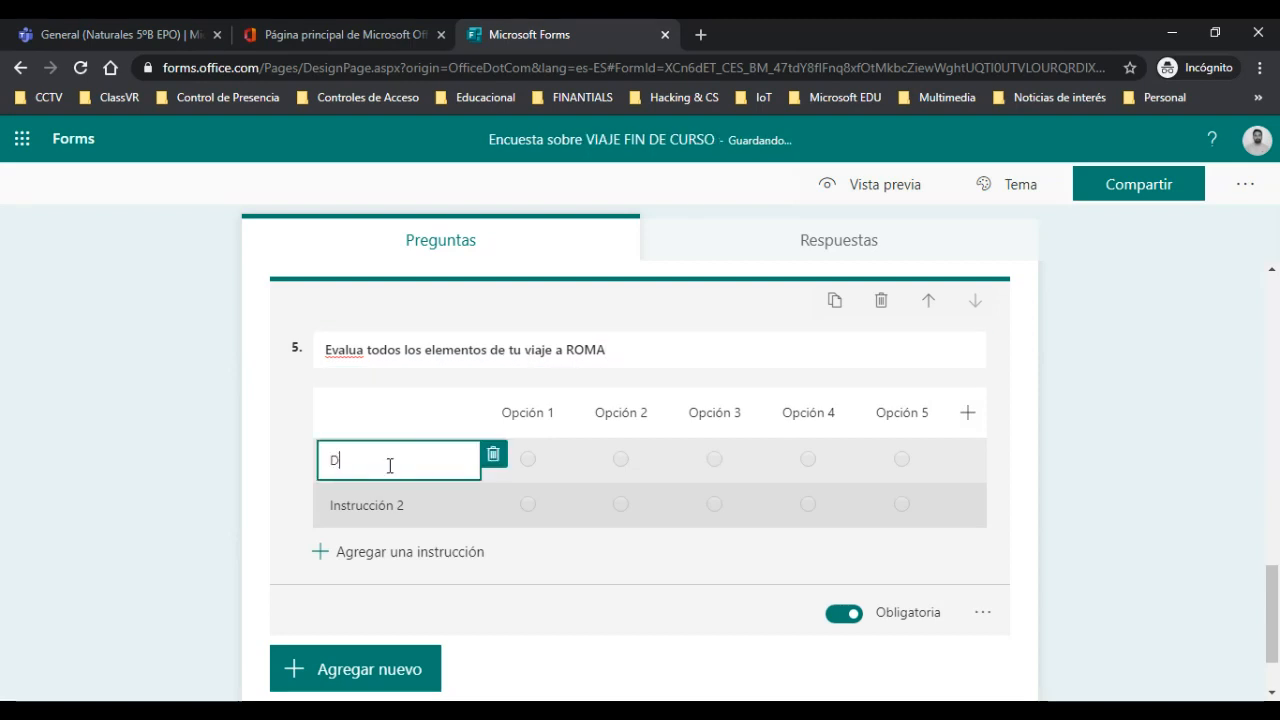
pyautogui.write('esplazamiento')
pyautogui.click(381, 501)
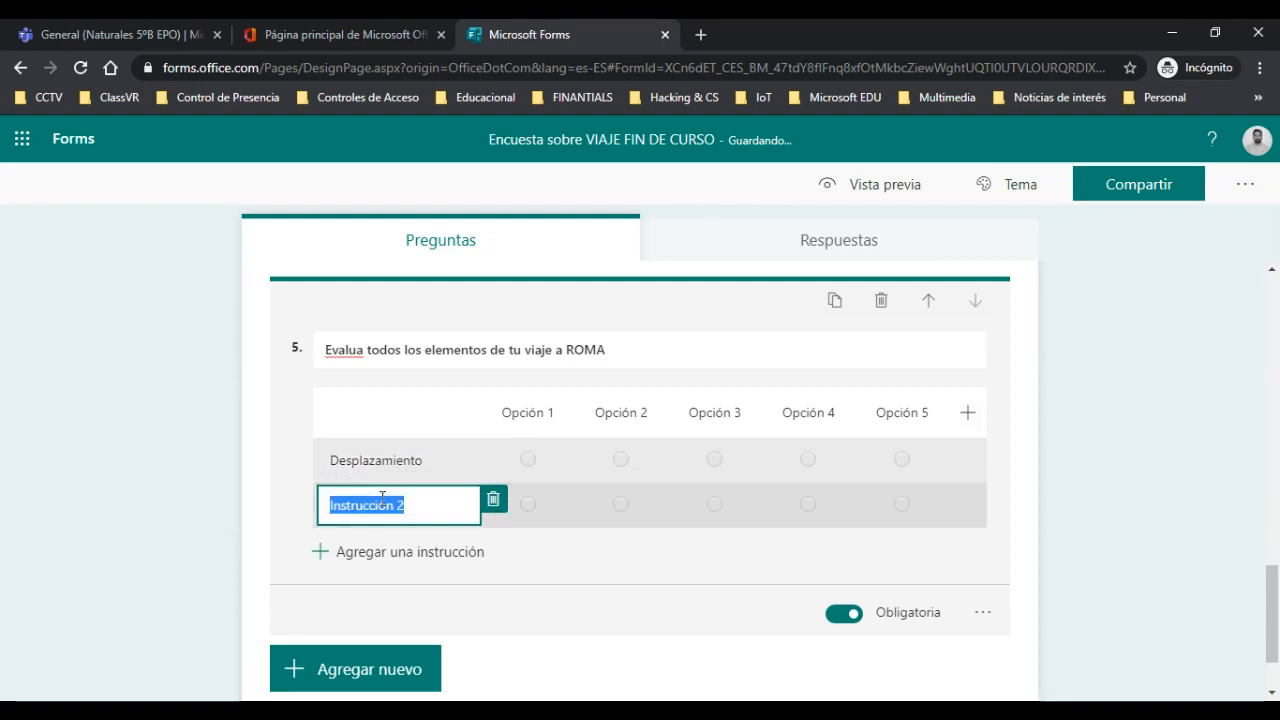
pyautogui.write('Alojamiento')
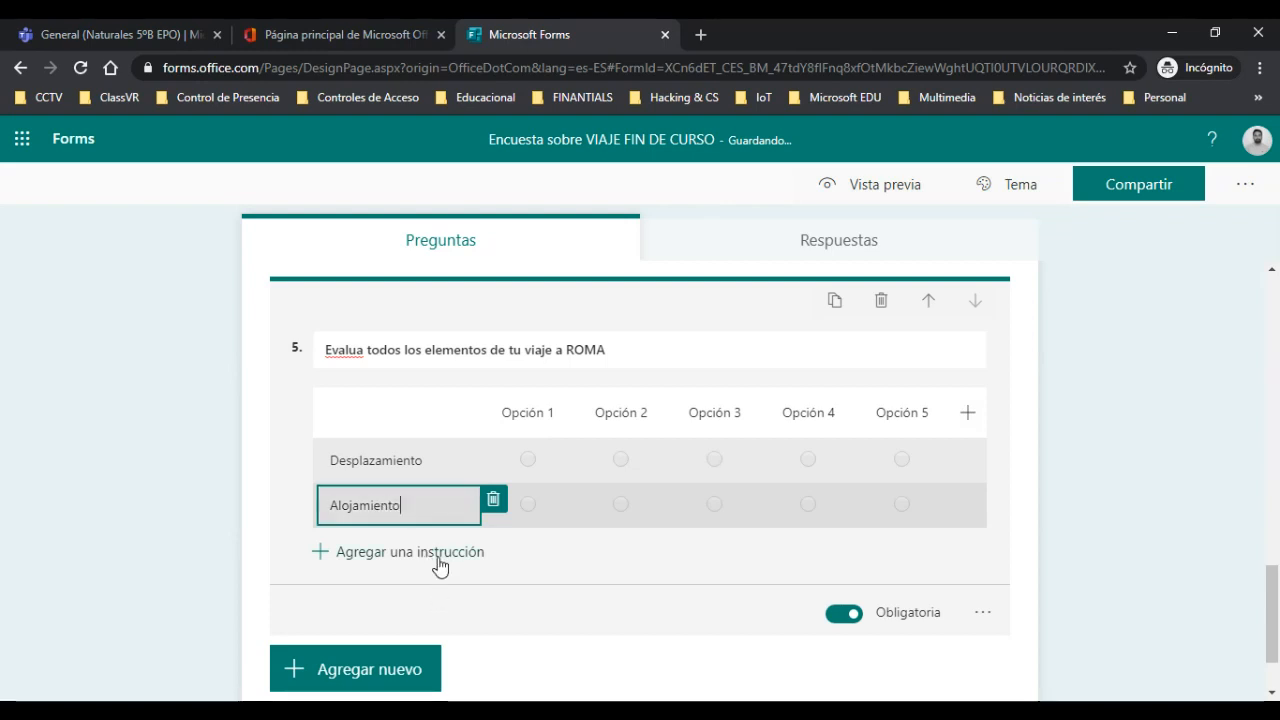
# Add two more statements to the Likert question, "Visitas culturales" and "Ocio"
pyautogui.click(440, 555)
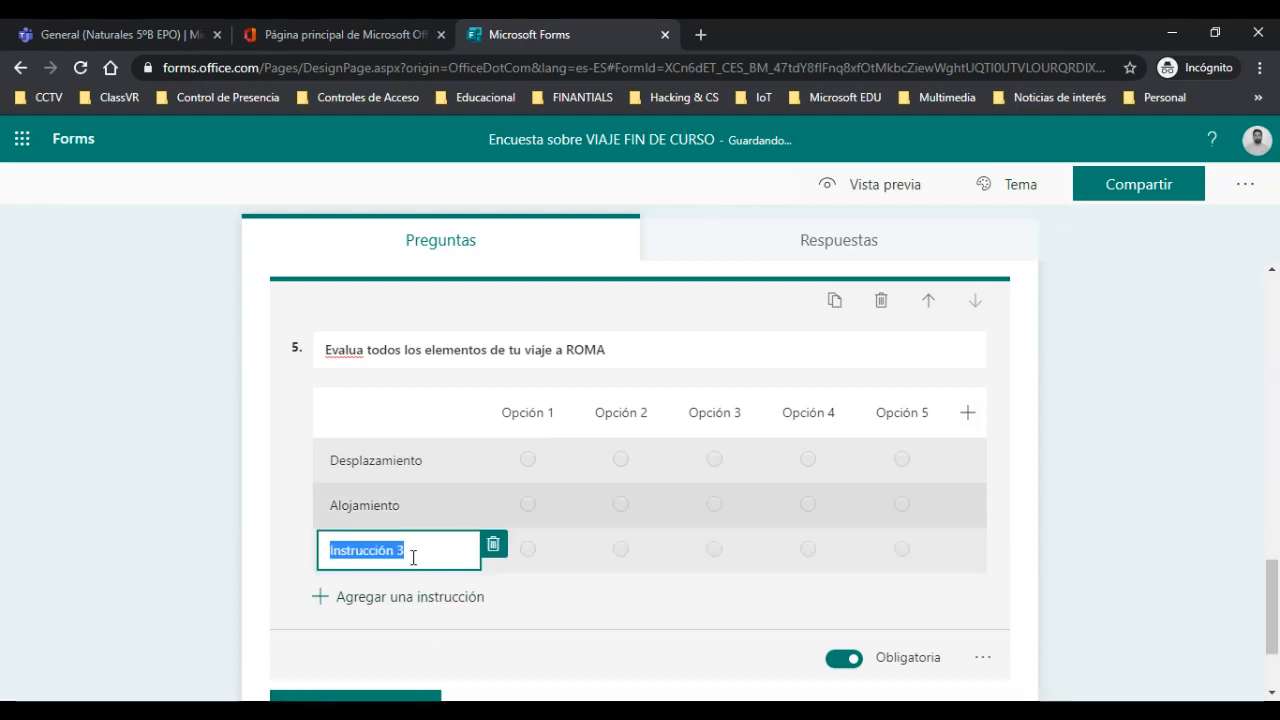
pyautogui.write('Visitas cultur')
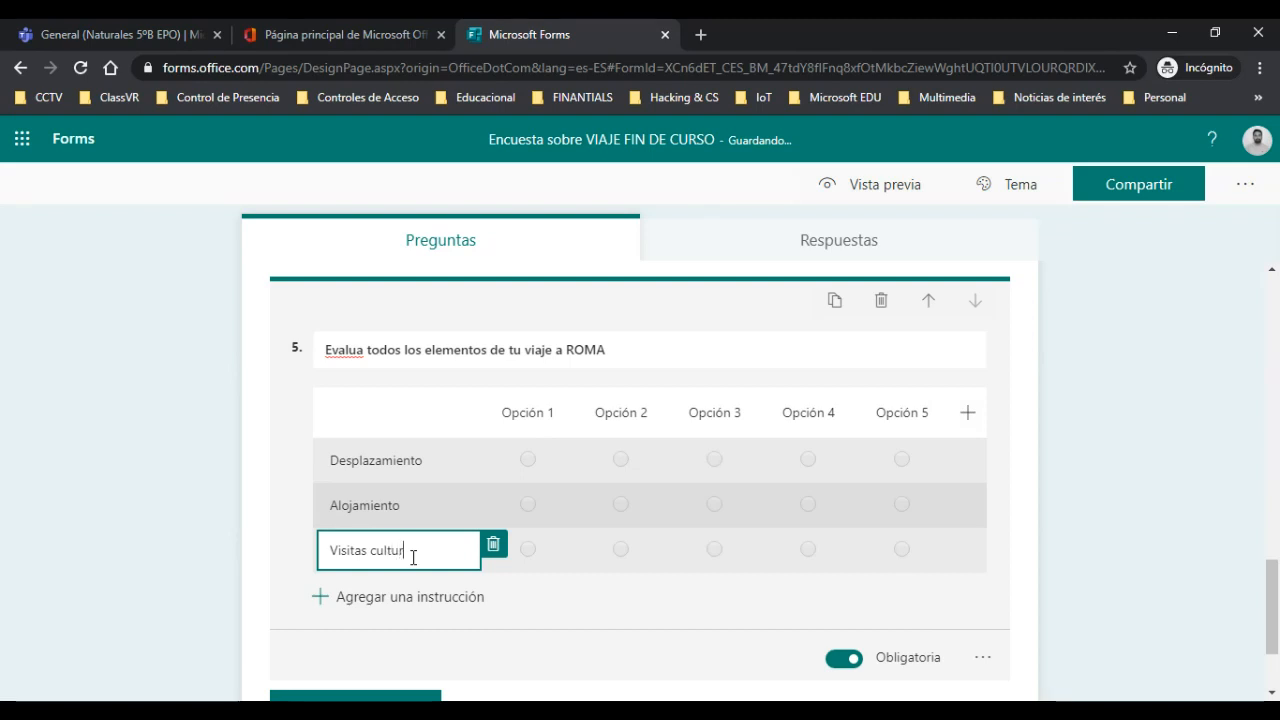
pyautogui.write('ales')
pyautogui.click(434, 598)
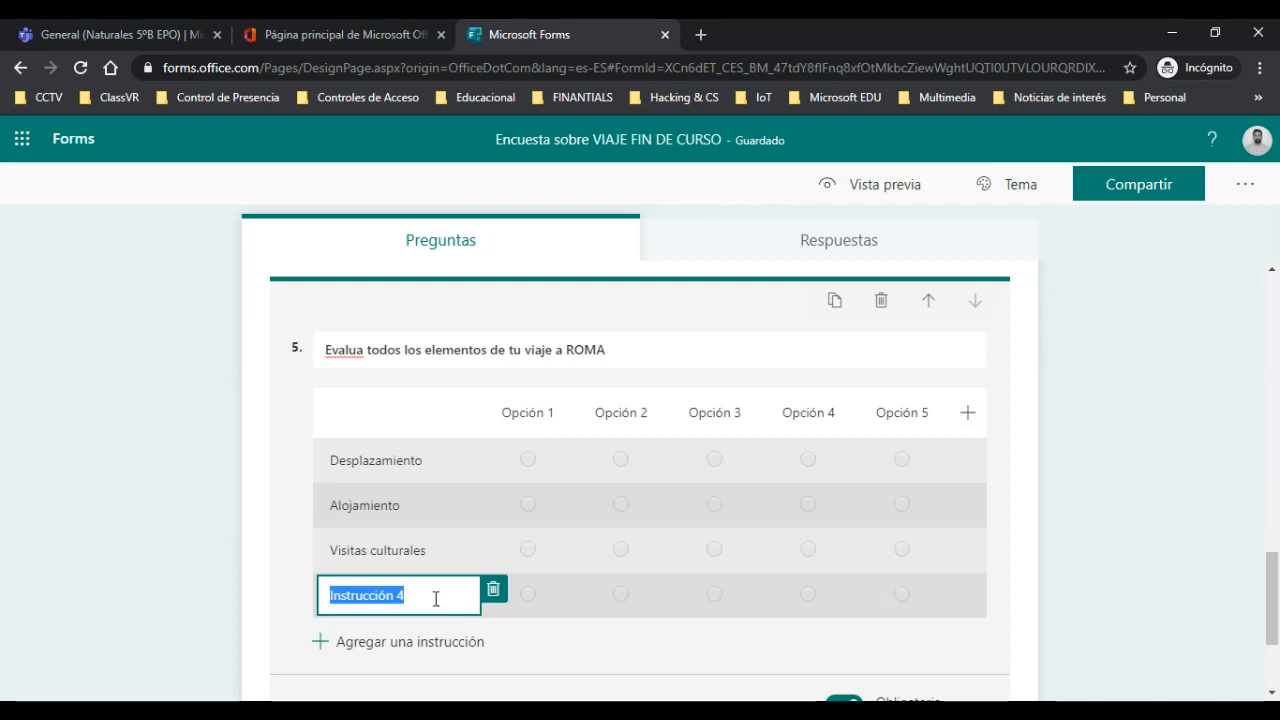
pyautogui.write('Ocio')
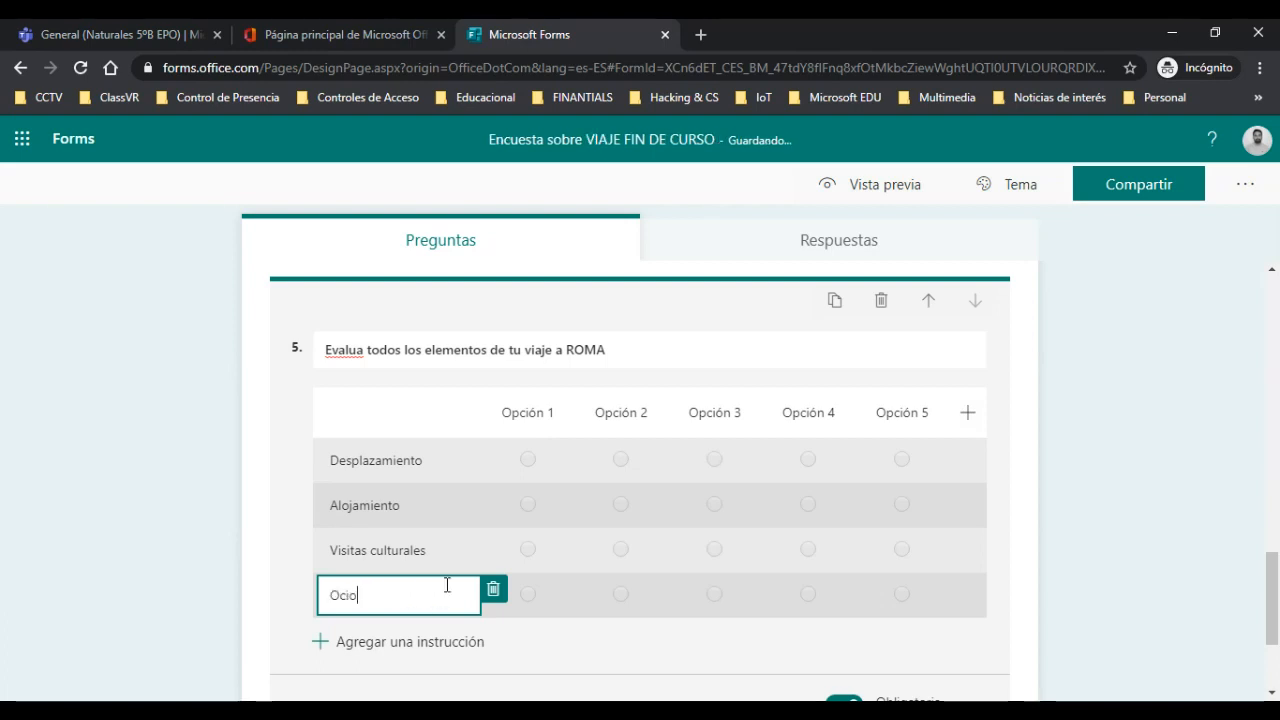
# Replace the opening words of the Likert question's title so that it reads "¿Cómo fue tu viaje a ROMA"
pyautogui.click(512, 409)
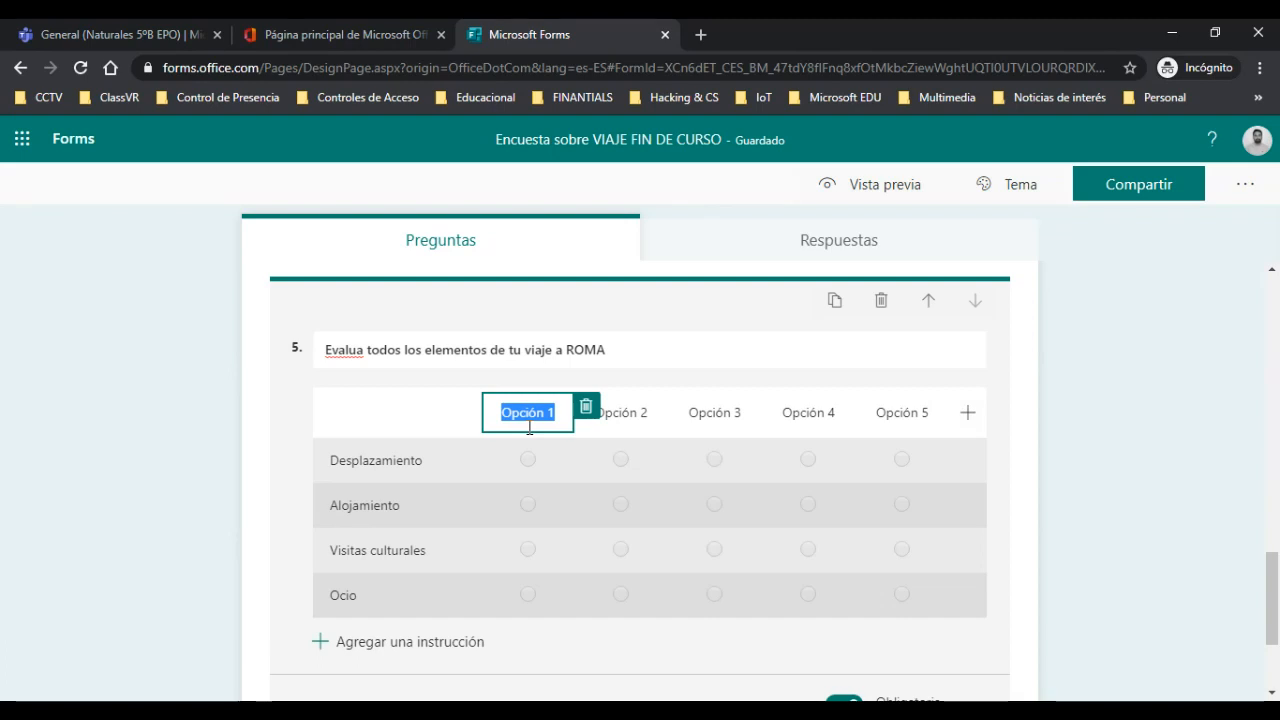
pyautogui.click(365, 354)
pyautogui.click(365, 354)
pyautogui.moveTo(365, 354); pyautogui.dragTo(322, 355)
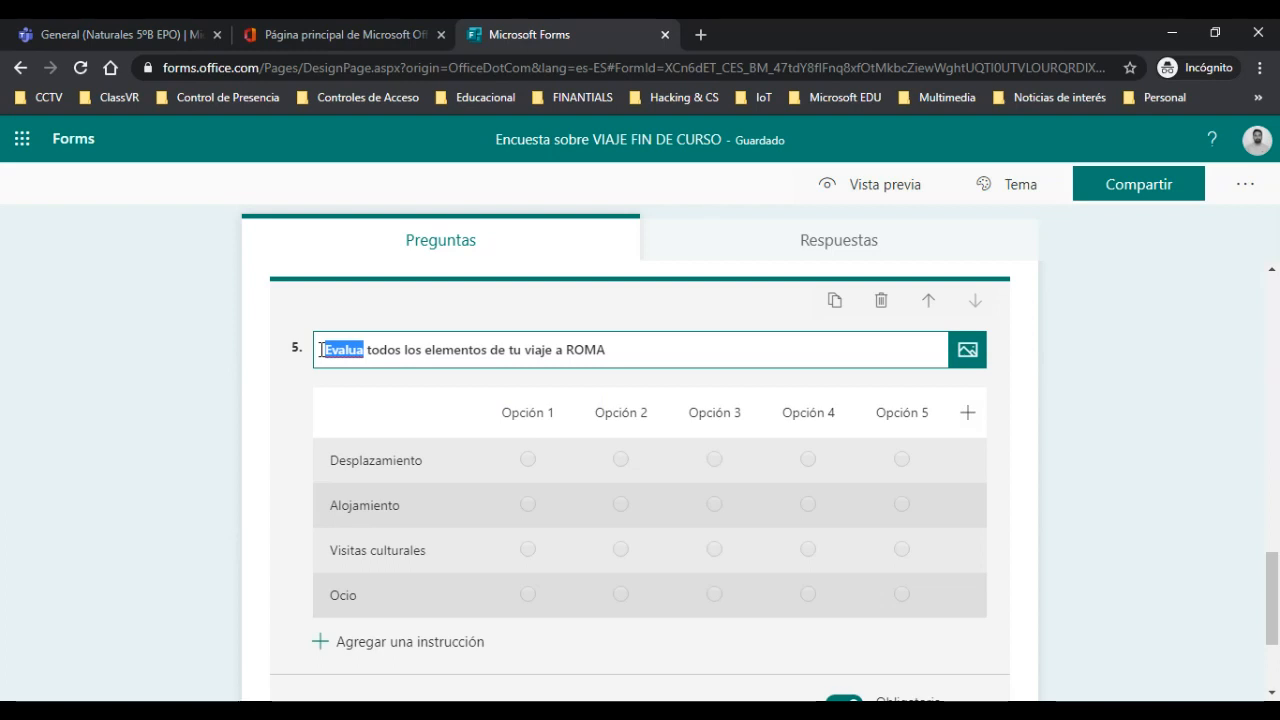
pyautogui.press('BackSpace')
pyautogui.write('¿C')
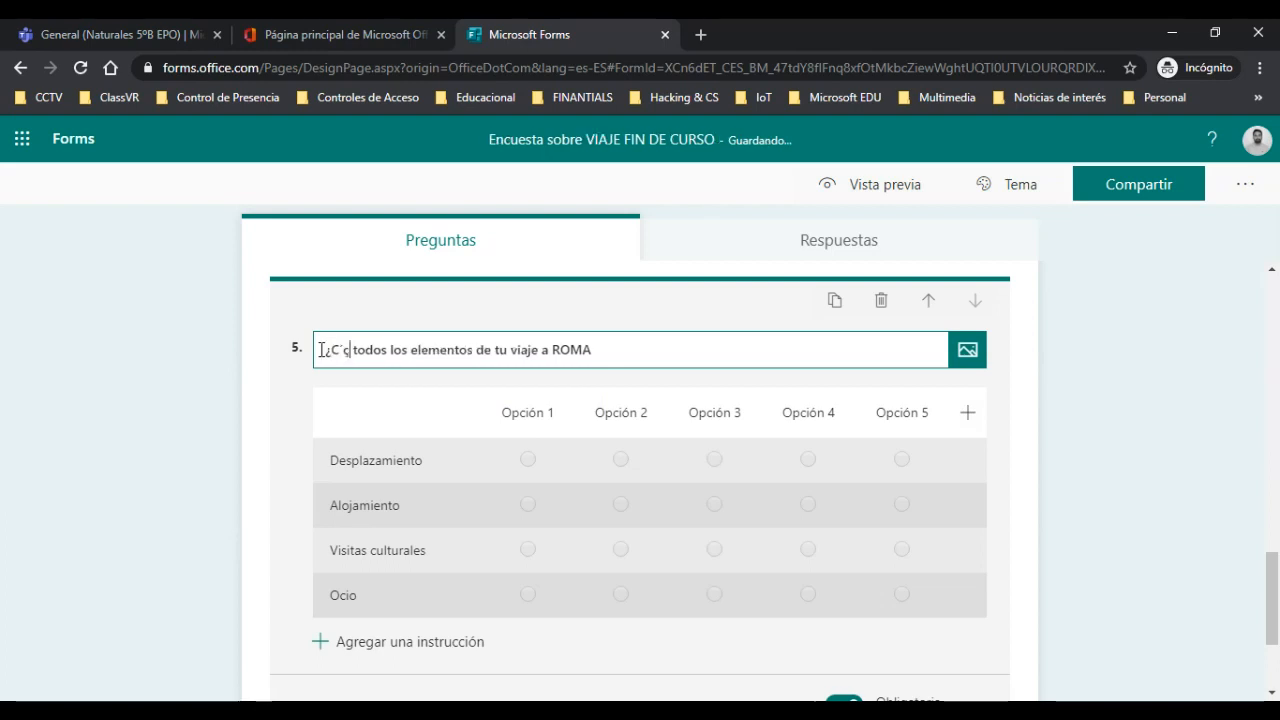
pyautogui.write('ómo fue')
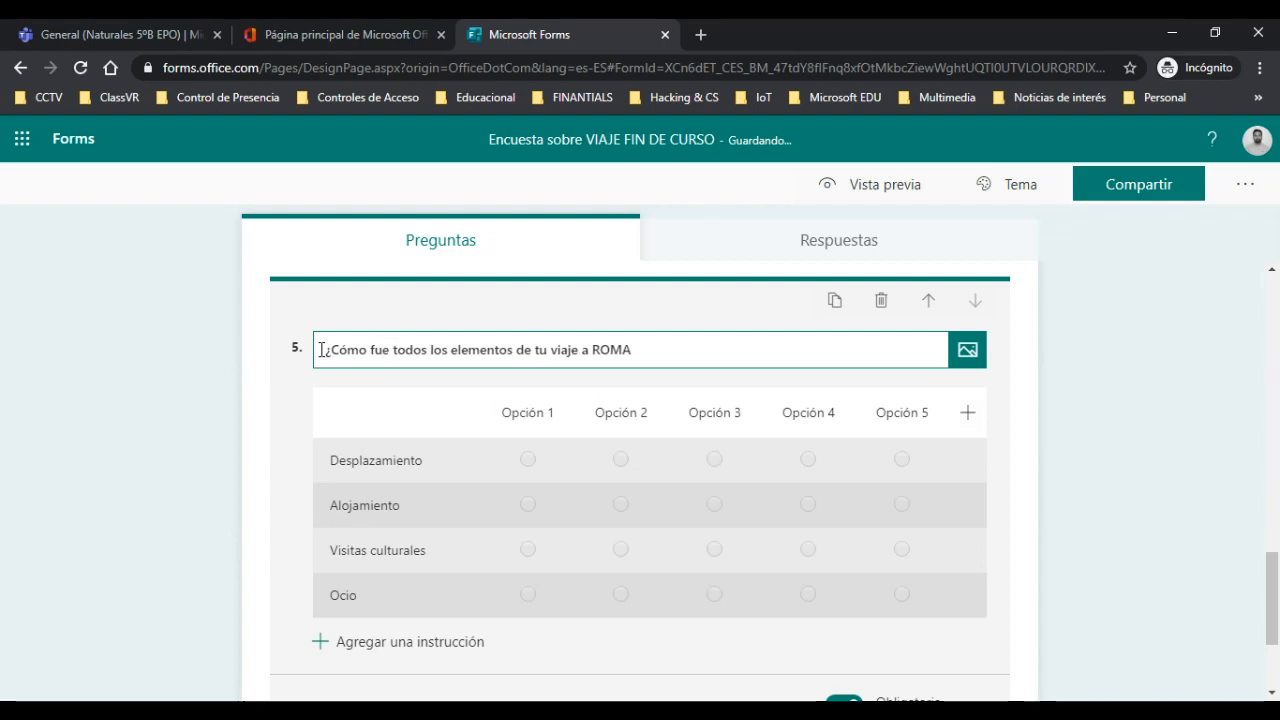
pyautogui.press('Delete')
pyautogui.press('Delete')
pyautogui.press('Delete')
pyautogui.press('Delete')
pyautogui.press('Delete')
pyautogui.press('Delete')
pyautogui.press('Delete')
pyautogui.press('Delete')
pyautogui.press('Delete')
pyautogui.press('Delete')
pyautogui.press('Delete')
pyautogui.press('Delete')
pyautogui.press('Delete')
pyautogui.press('Delete')
pyautogui.press('Delete')
pyautogui.press('Delete')
pyautogui.press('Delete')
pyautogui.press('Delete')
pyautogui.press('Delete')
pyautogui.press('Delete')
pyautogui.press('Delete')
pyautogui.press('Delete')
pyautogui.press('Delete')
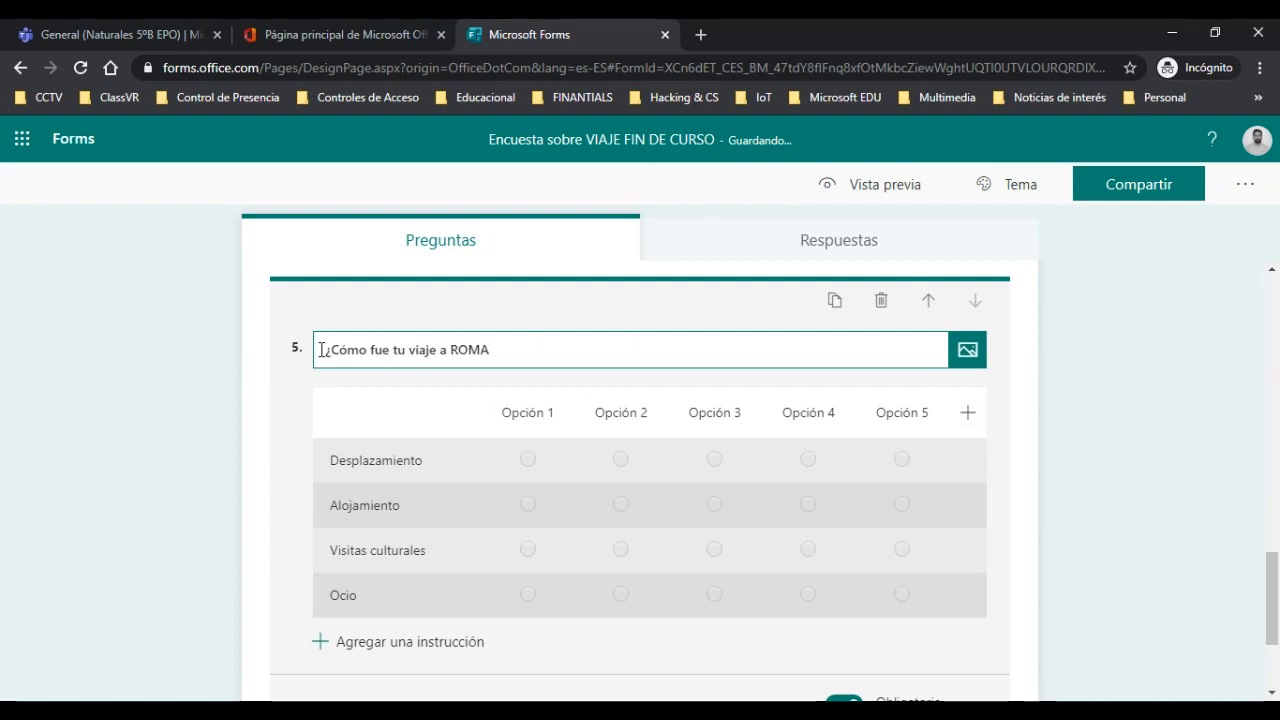
# Complete the Likert question's title as "¿Cómo fue tu experiencia en el viaje a ROMA?"
pyautogui.click(411, 349)
pyautogui.write('experiencia')
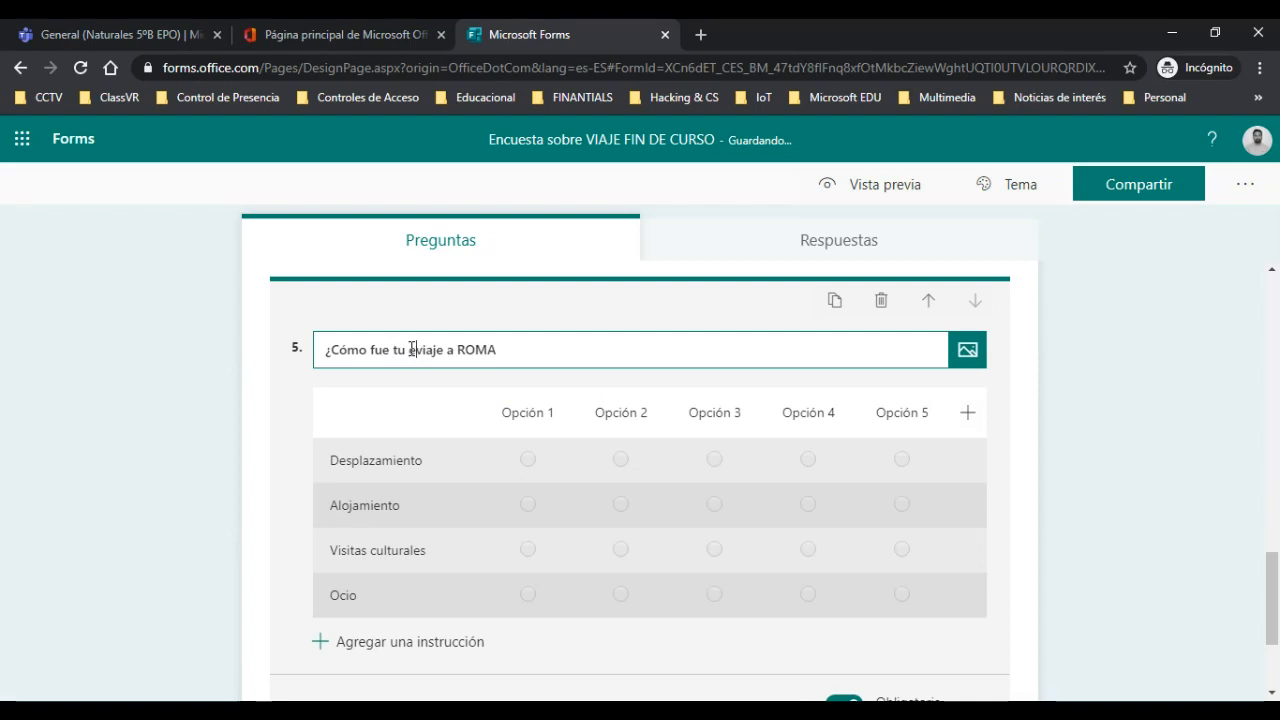
pyautogui.write(' en ')
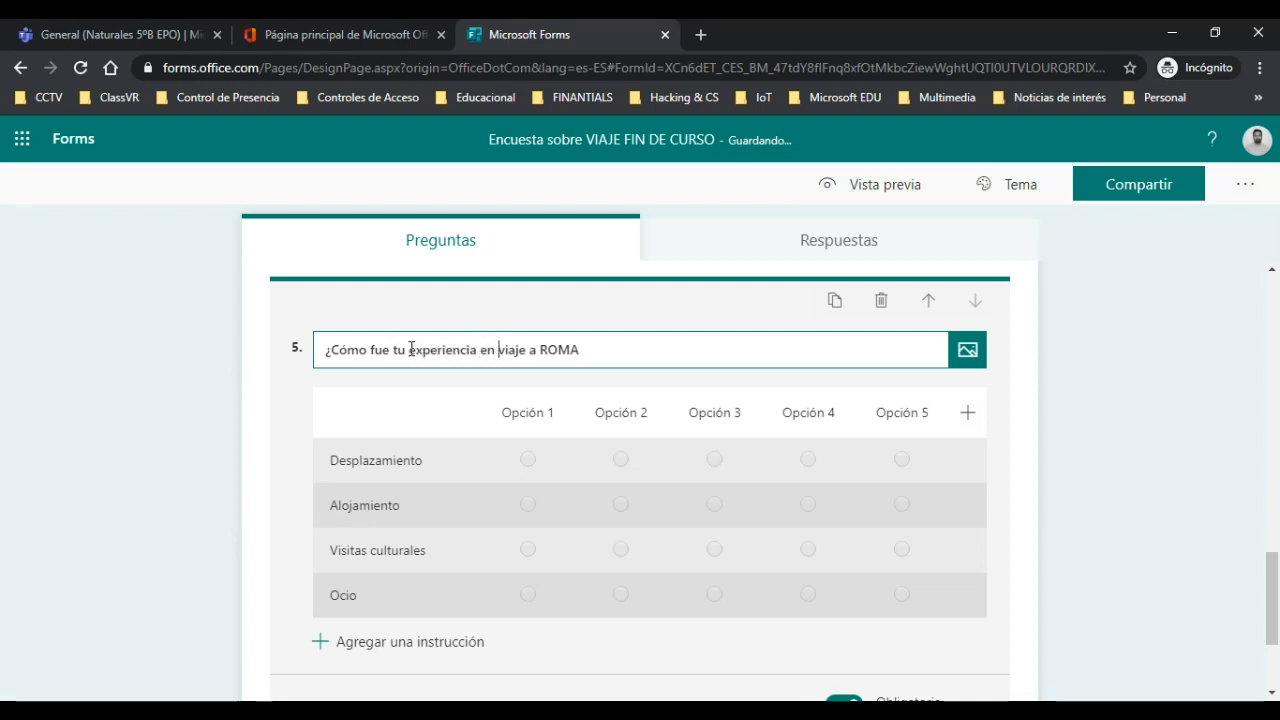
pyautogui.write('el')
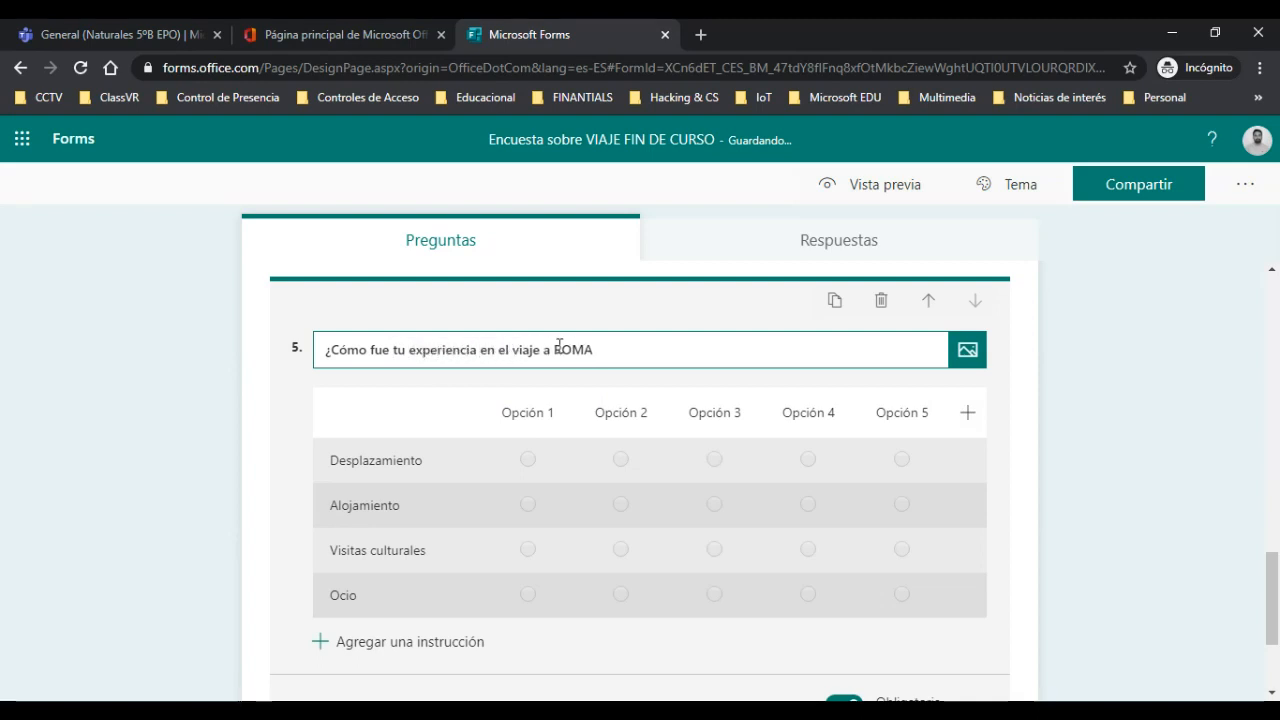
pyautogui.click(614, 349)
pyautogui.write('?')
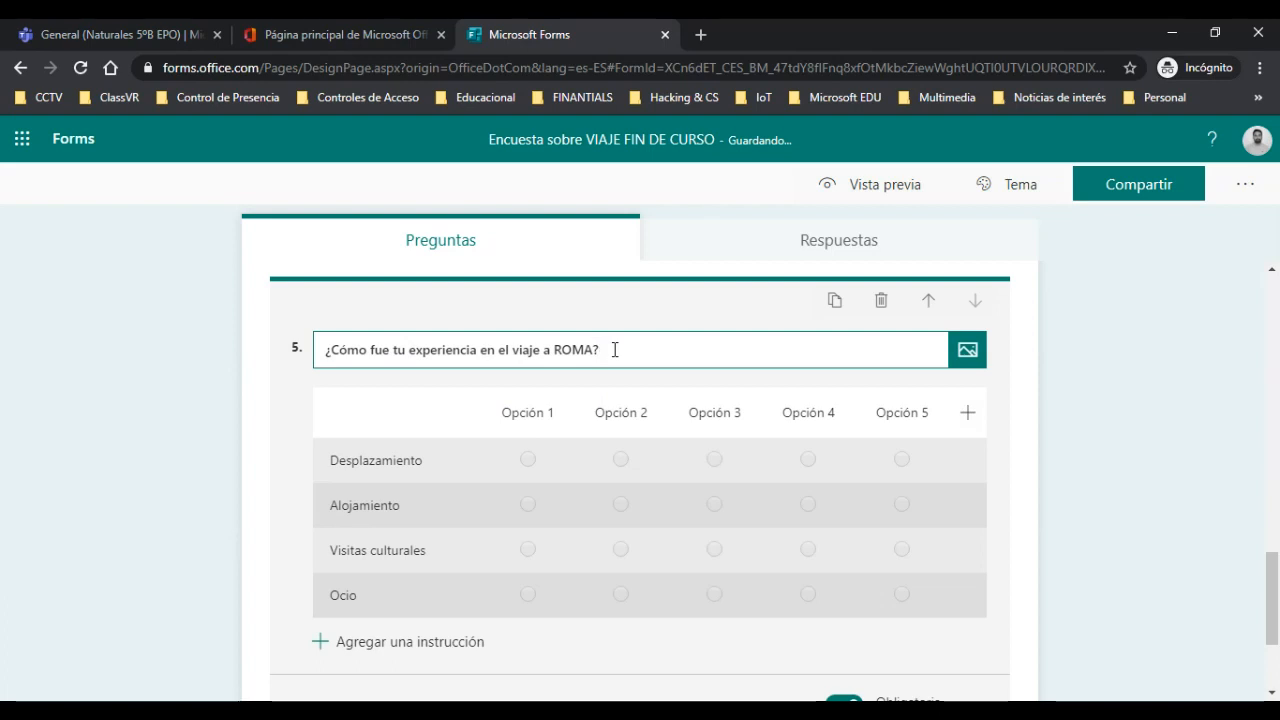
# Name the Likert scale's first two options "Me gusto mucho" and "Estuvo divertido"
pyautogui.click(536, 412)
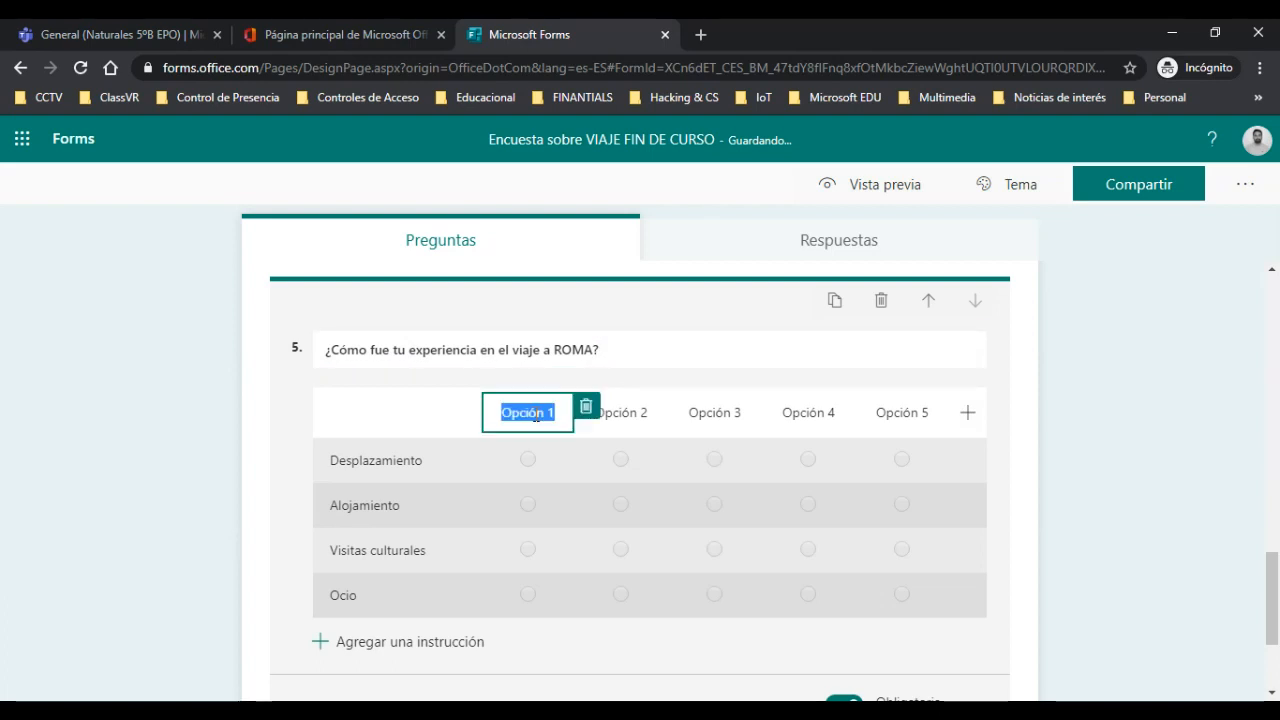
pyautogui.write('Me gus')
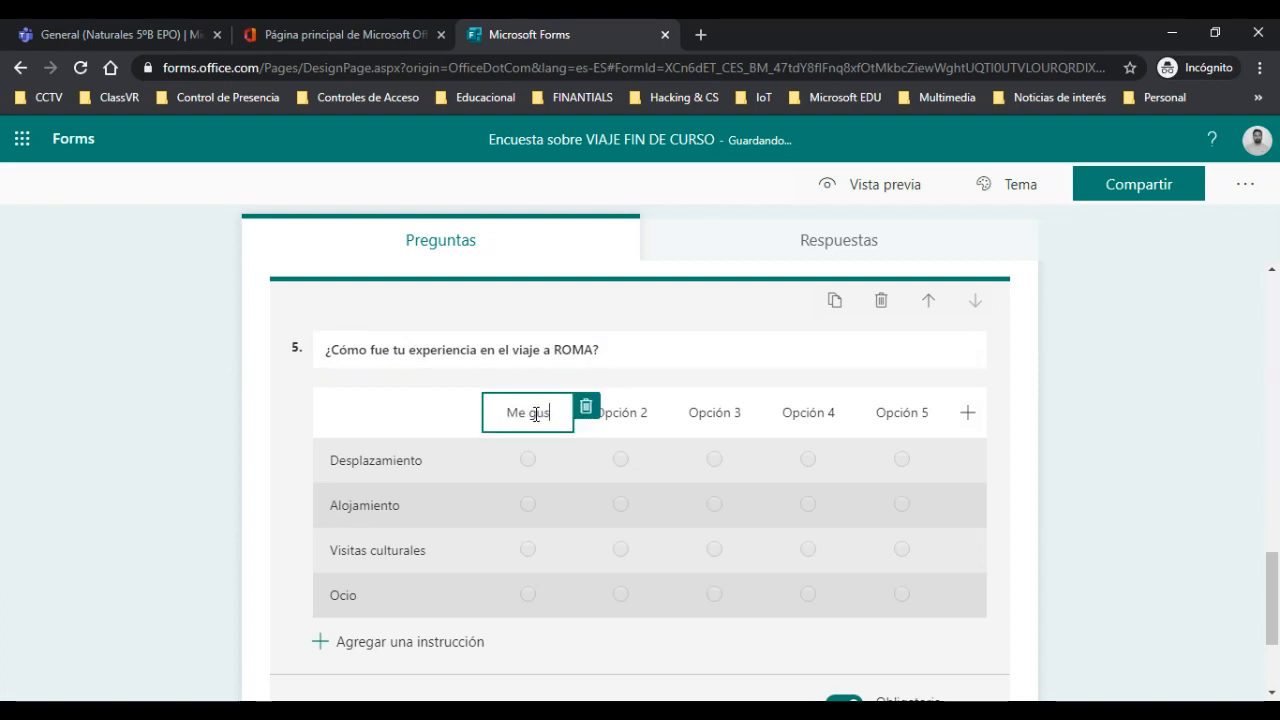
pyautogui.write('to mucho')
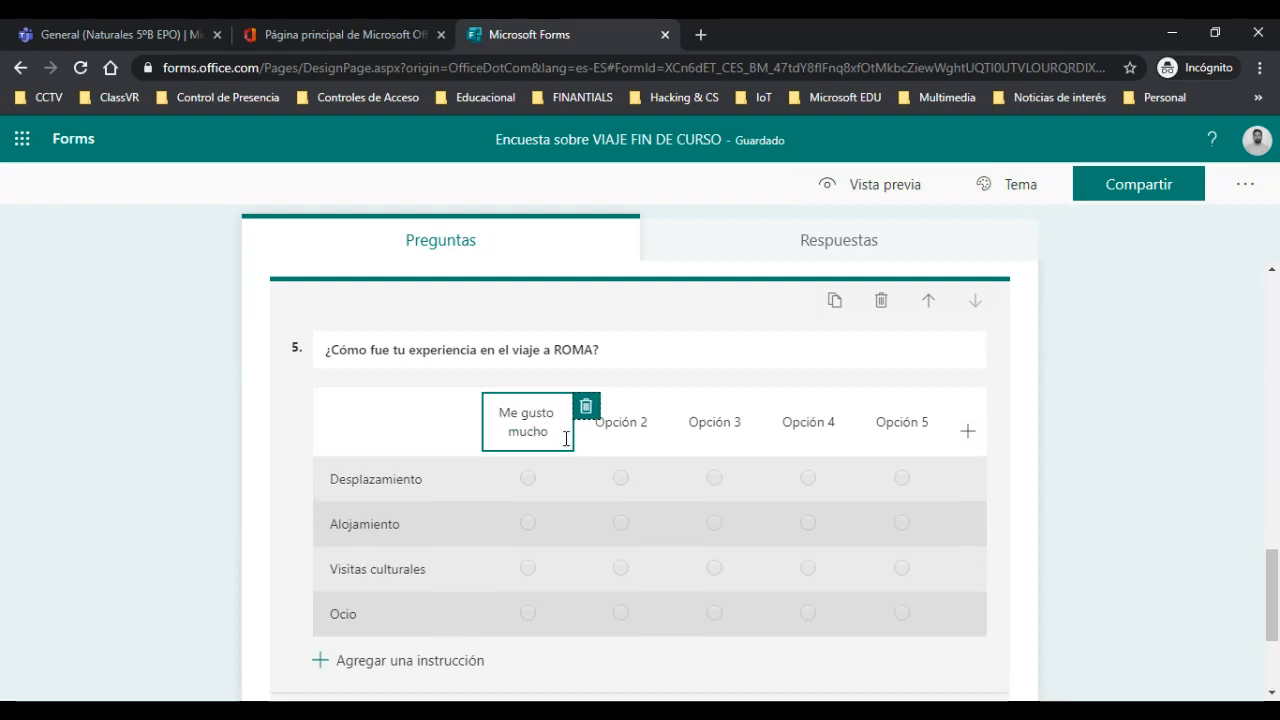
pyautogui.click(620, 425)
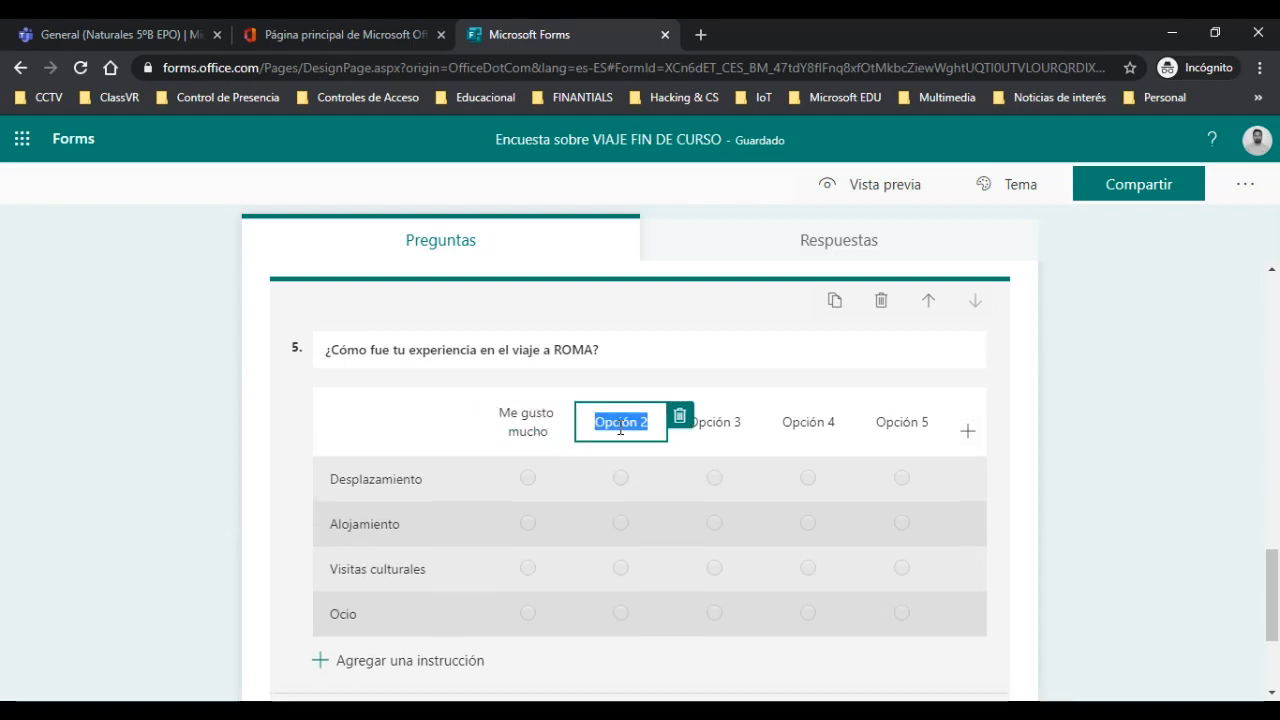
pyautogui.write('Estuvo divertido')
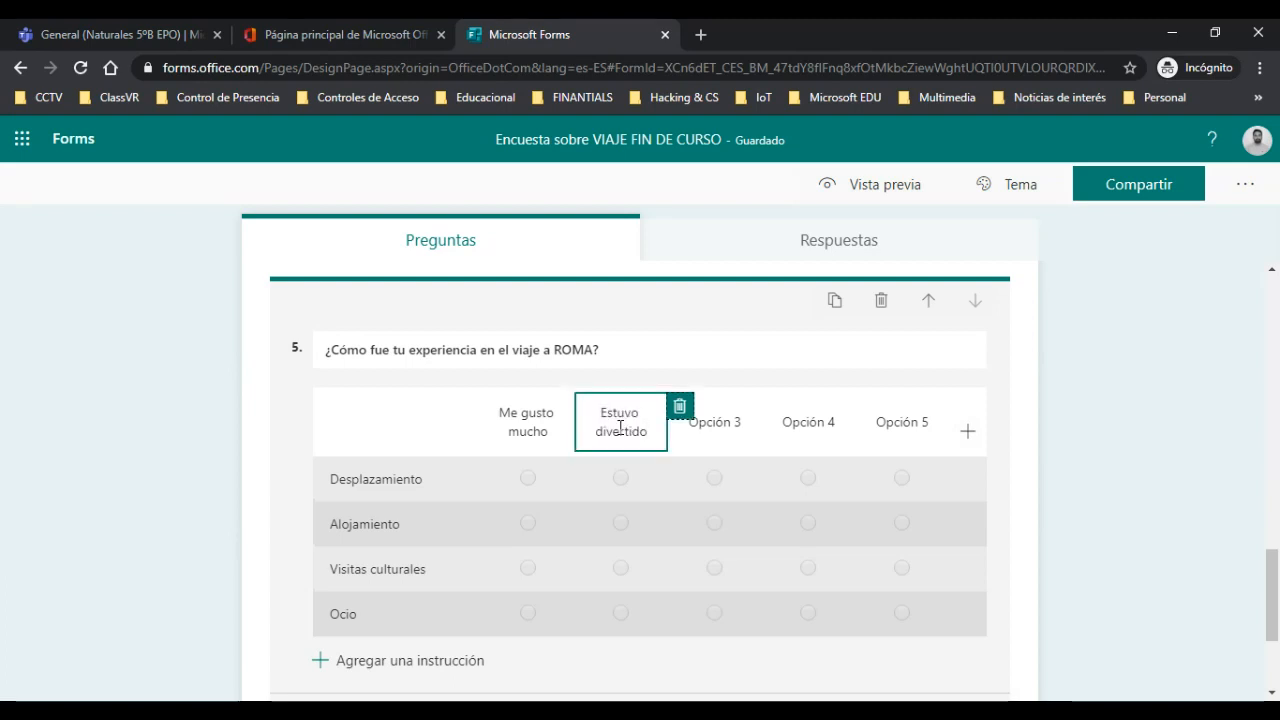
# Name the Likert scale's third option "Me gusto algo"
pyautogui.click(731, 414)
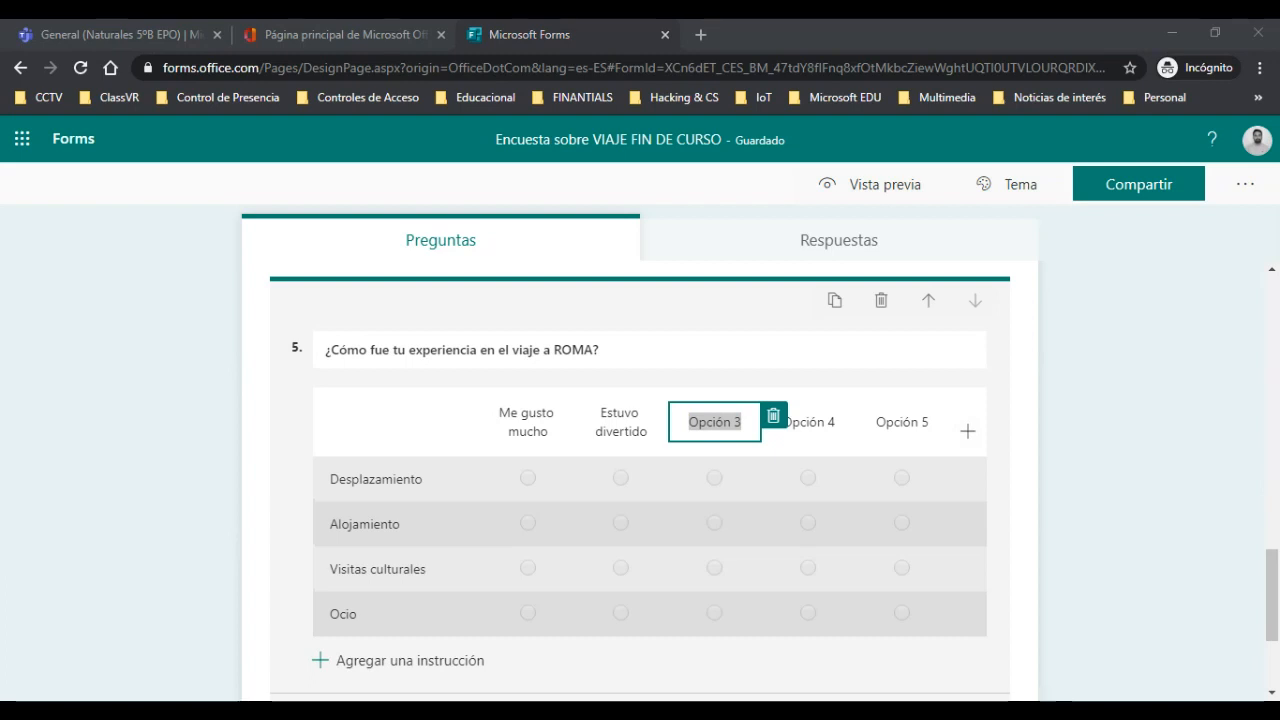
pyautogui.doubleClick(737, 427)
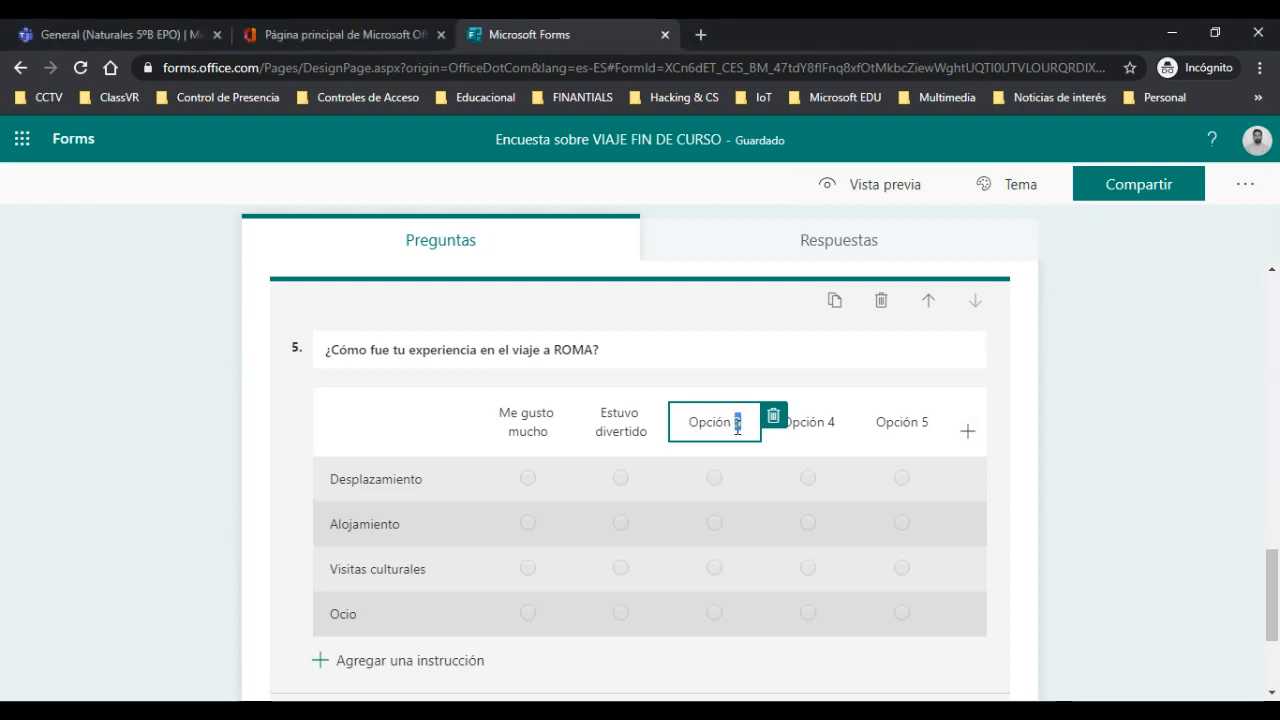
pyautogui.tripleClick(743, 426)
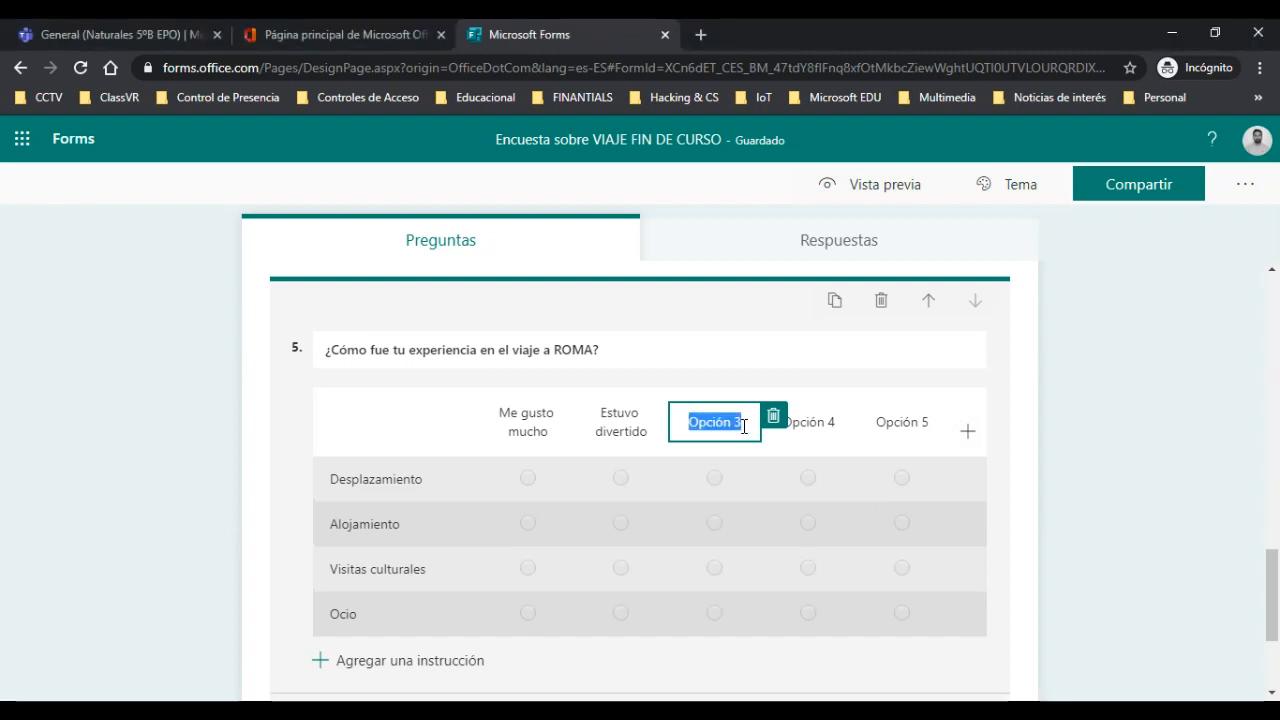
pyautogui.write('Me gusto')
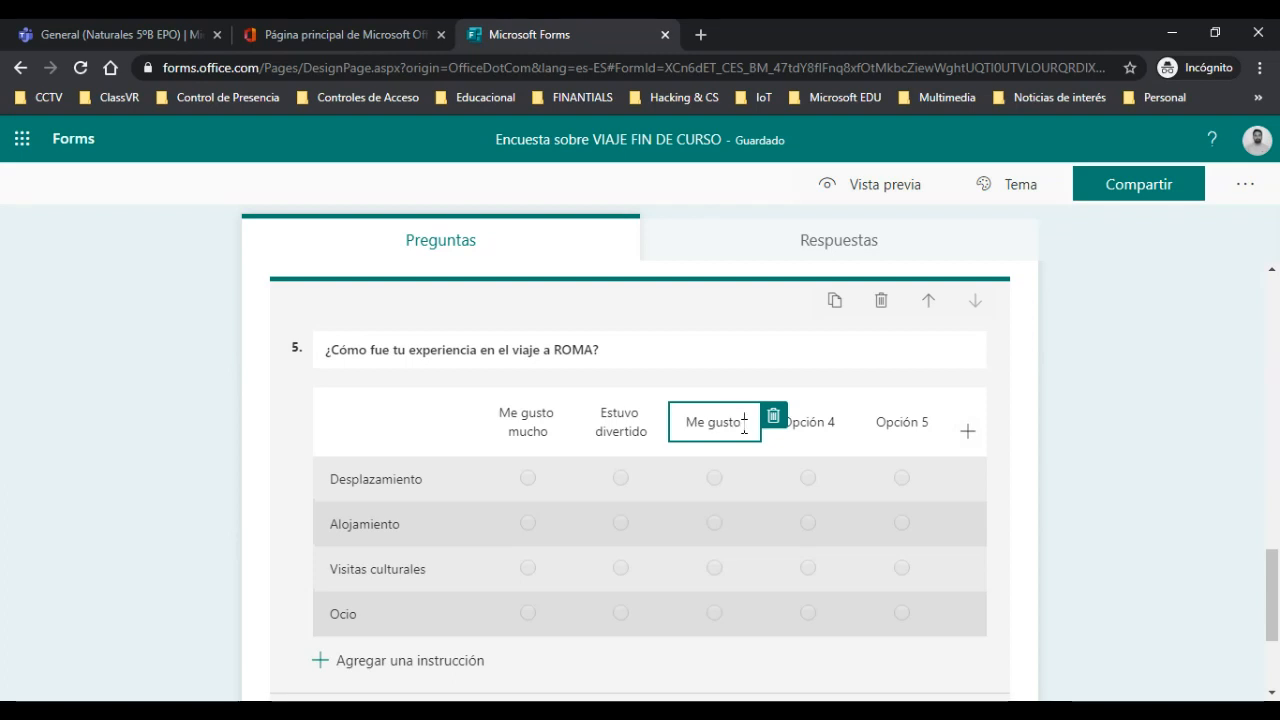
pyautogui.write(' plgo')
# Name the Likert scale's fourth and fifth options "Poco" and "Nada"
pyautogui.tripleClick(815, 415)
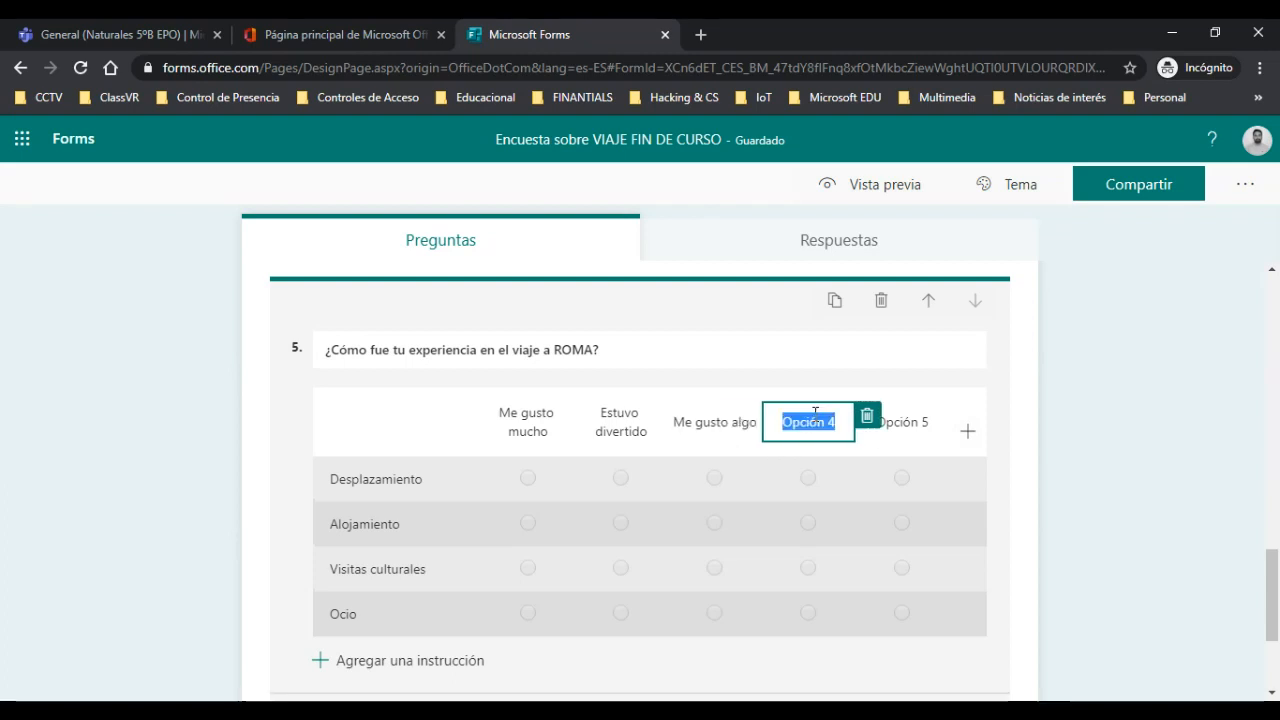
pyautogui.write('M')
pyautogui.write('oco')
pyautogui.click(890, 411)
pyautogui.write('Nada')
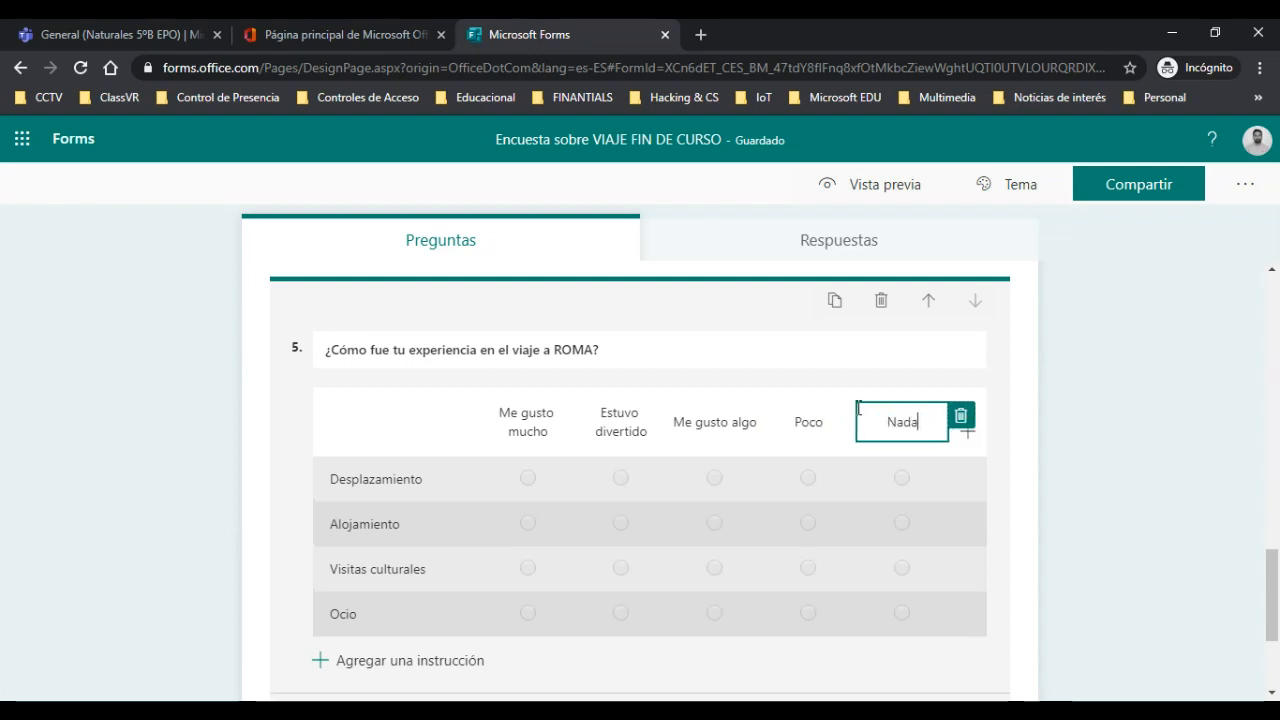
# Add a sixth option to the Likert scale and name it "No volvería a repetir"
pyautogui.click(837, 378)
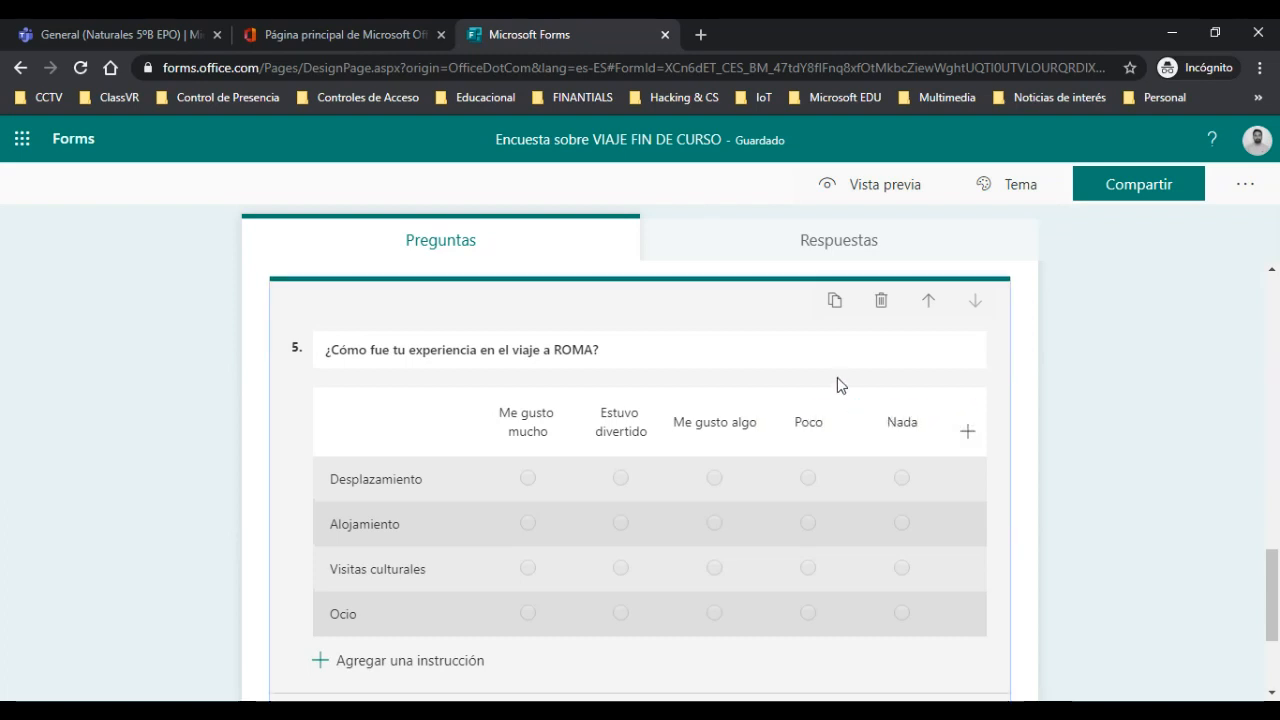
pyautogui.click(973, 433)
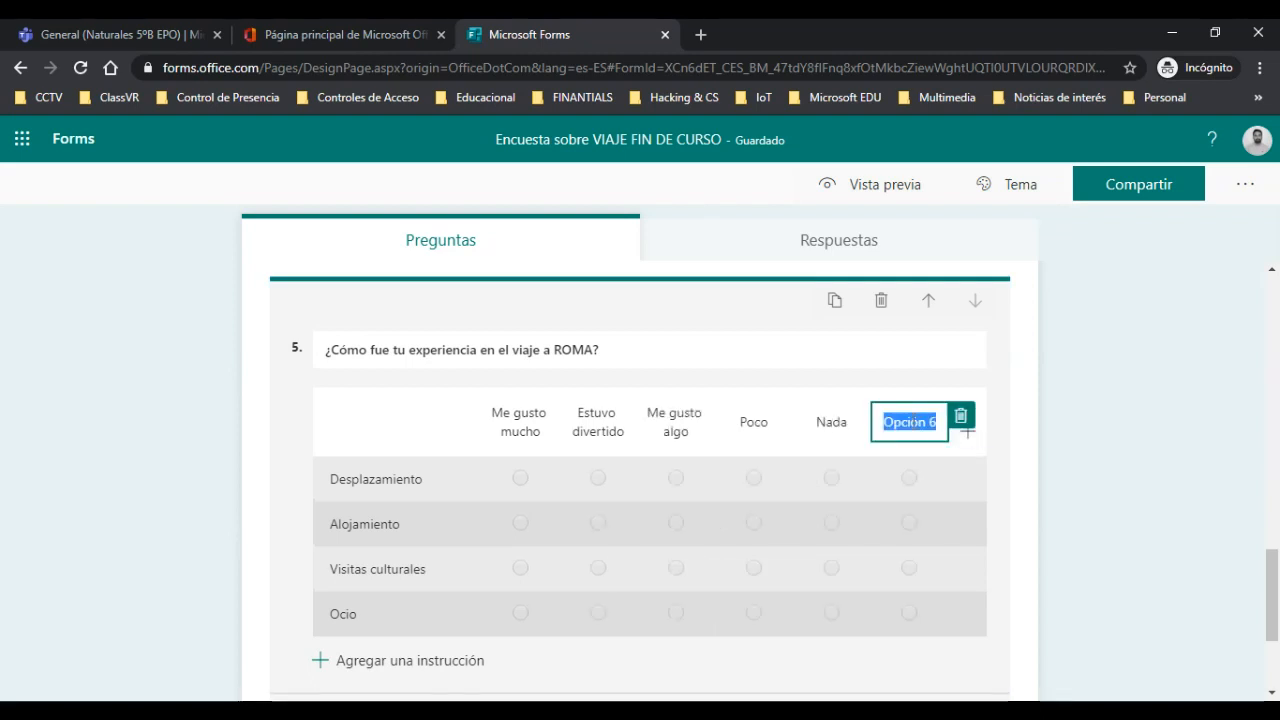
pyautogui.write('No volver')
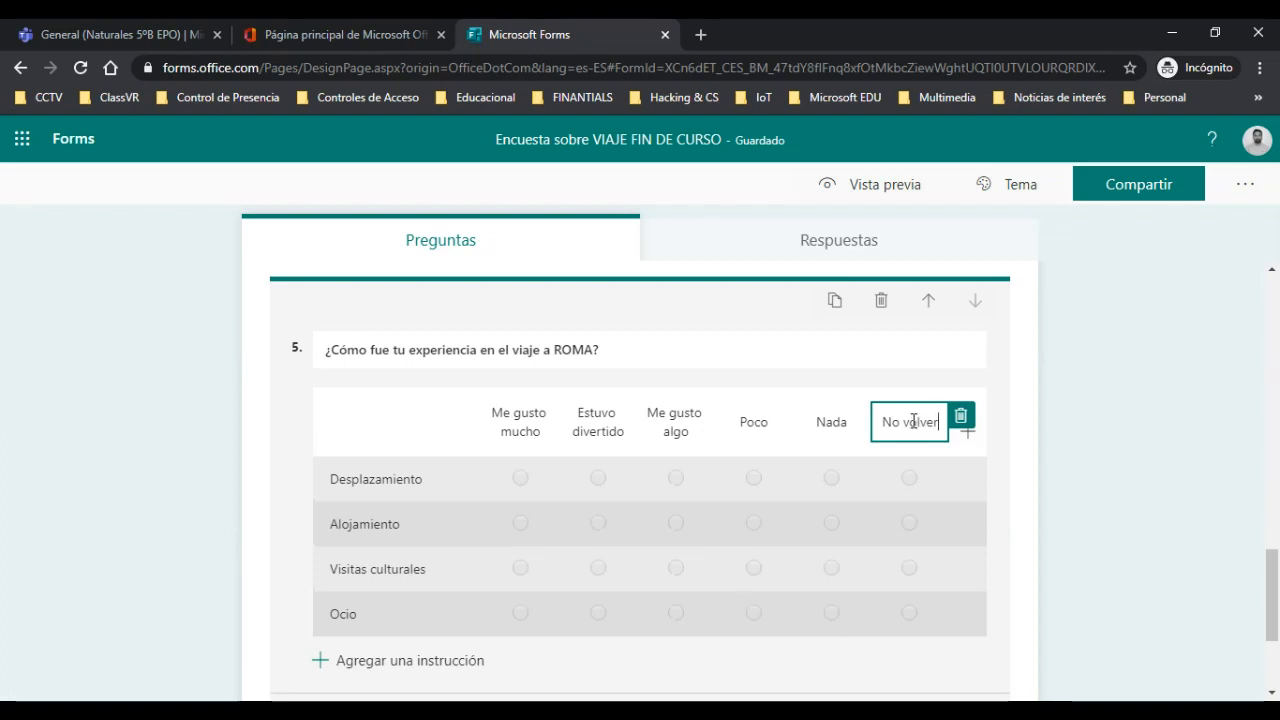
pyautogui.write('ía a repetir')
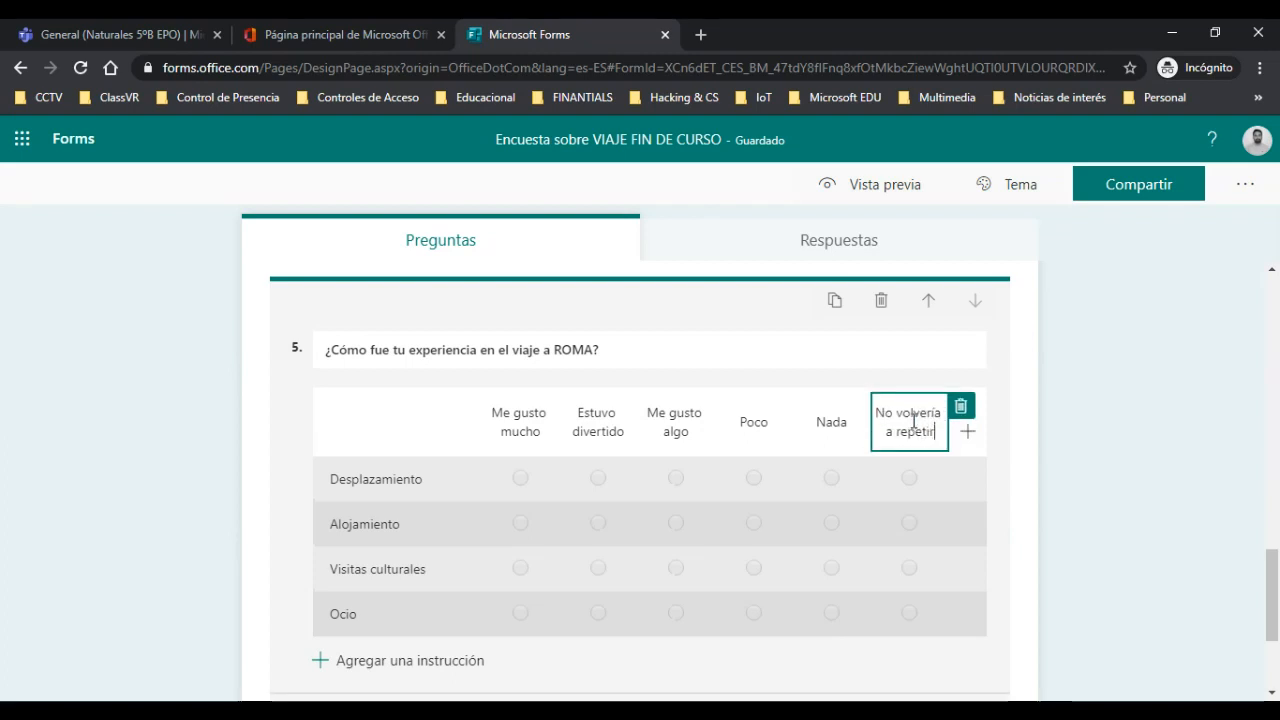
# Review the Likert scale's options and the survey's earlier questions and sections
pyautogui.click(804, 432)
pyautogui.click(737, 426)
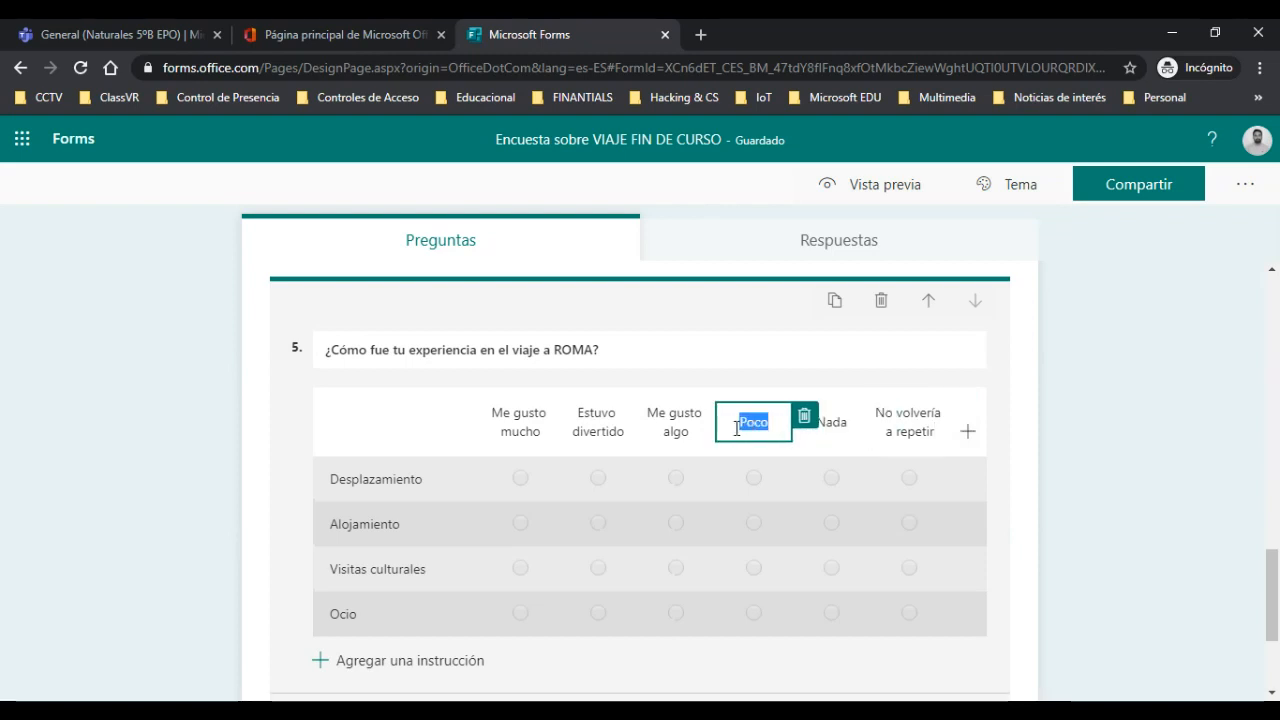
pyautogui.click(651, 428)
pyautogui.click(586, 420)
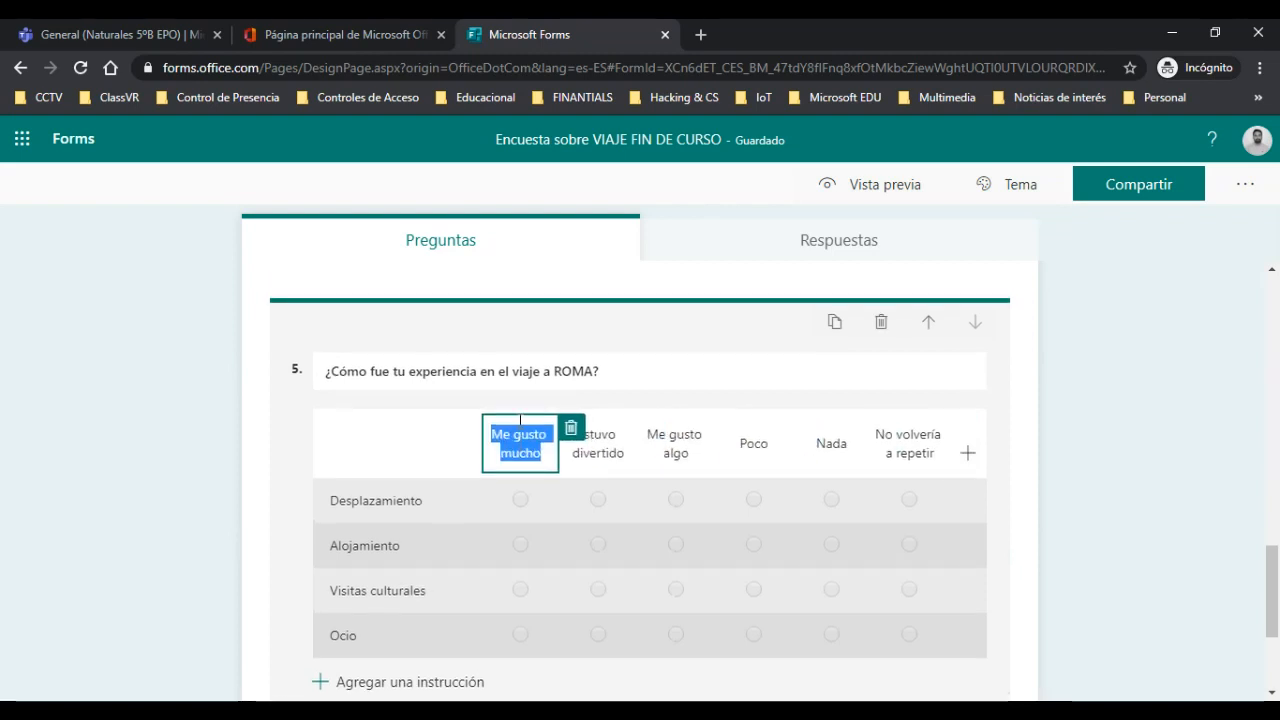
pyautogui.scroll(2, 520, 423)
pyautogui.scroll(-2, 518, 428)
pyautogui.scroll(-2, 518, 428)
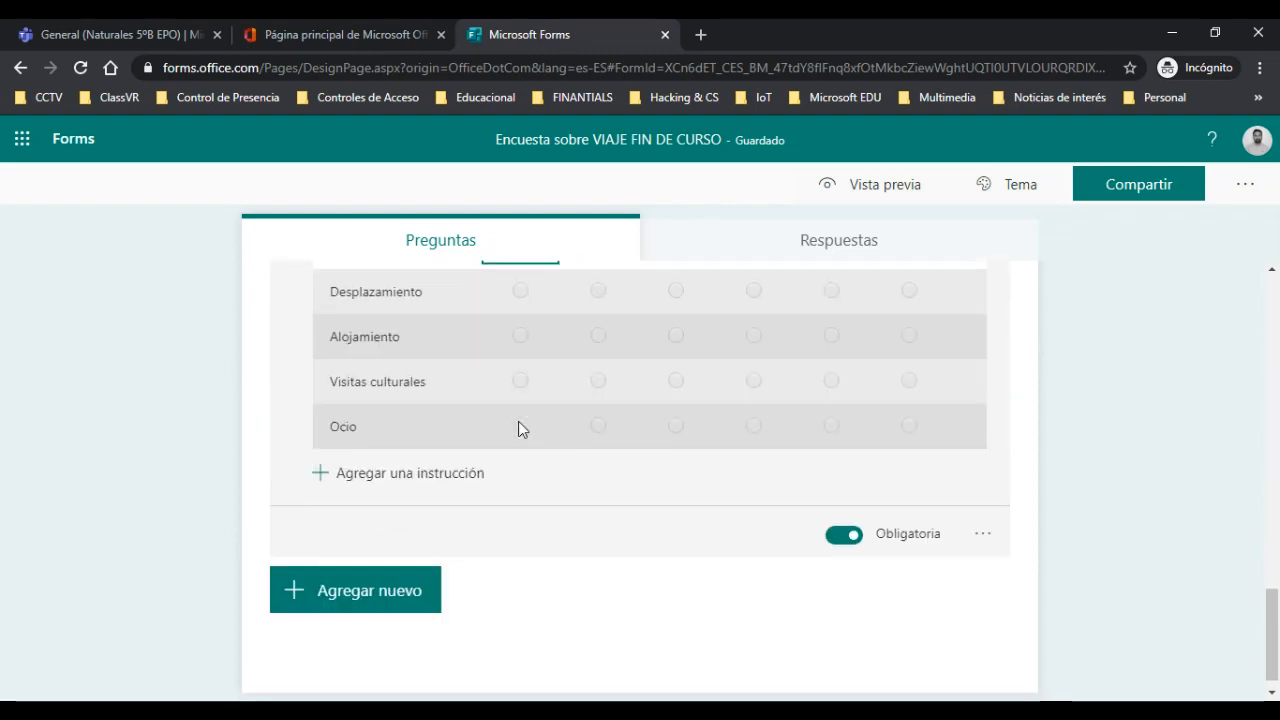
pyautogui.scroll(3, 526, 534)
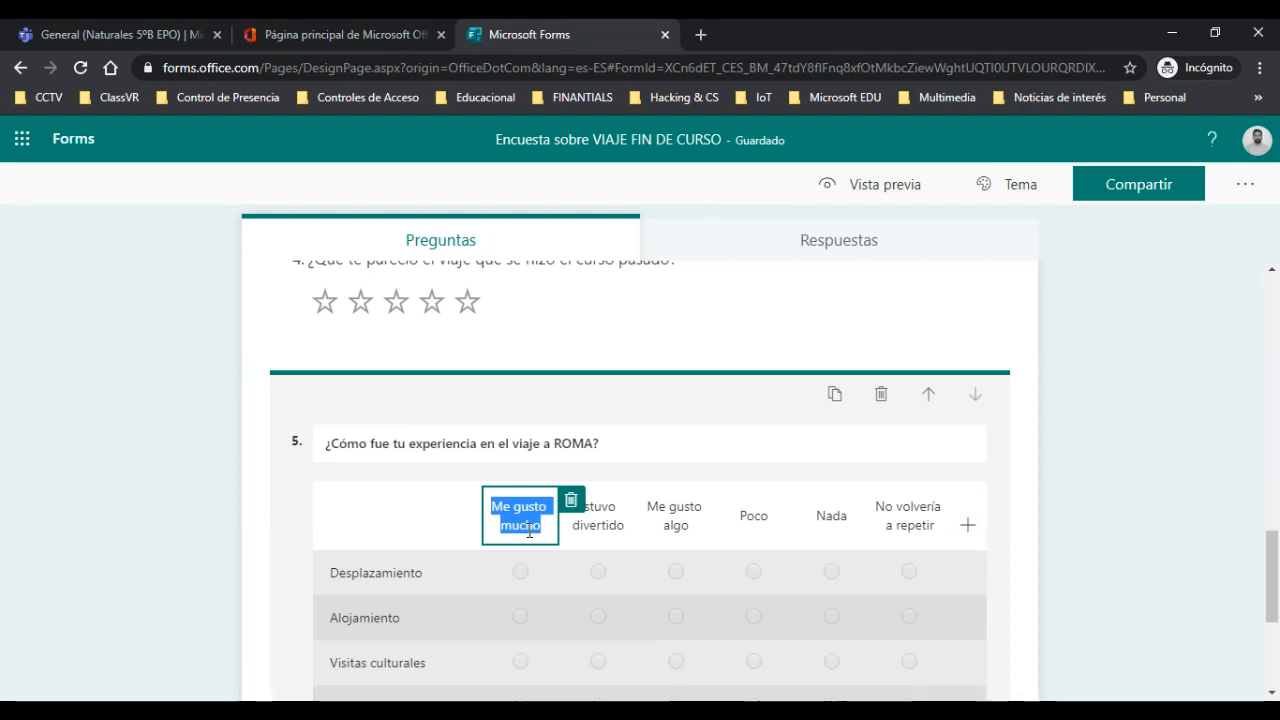
pyautogui.press('Tab')
pyautogui.press('Tab')
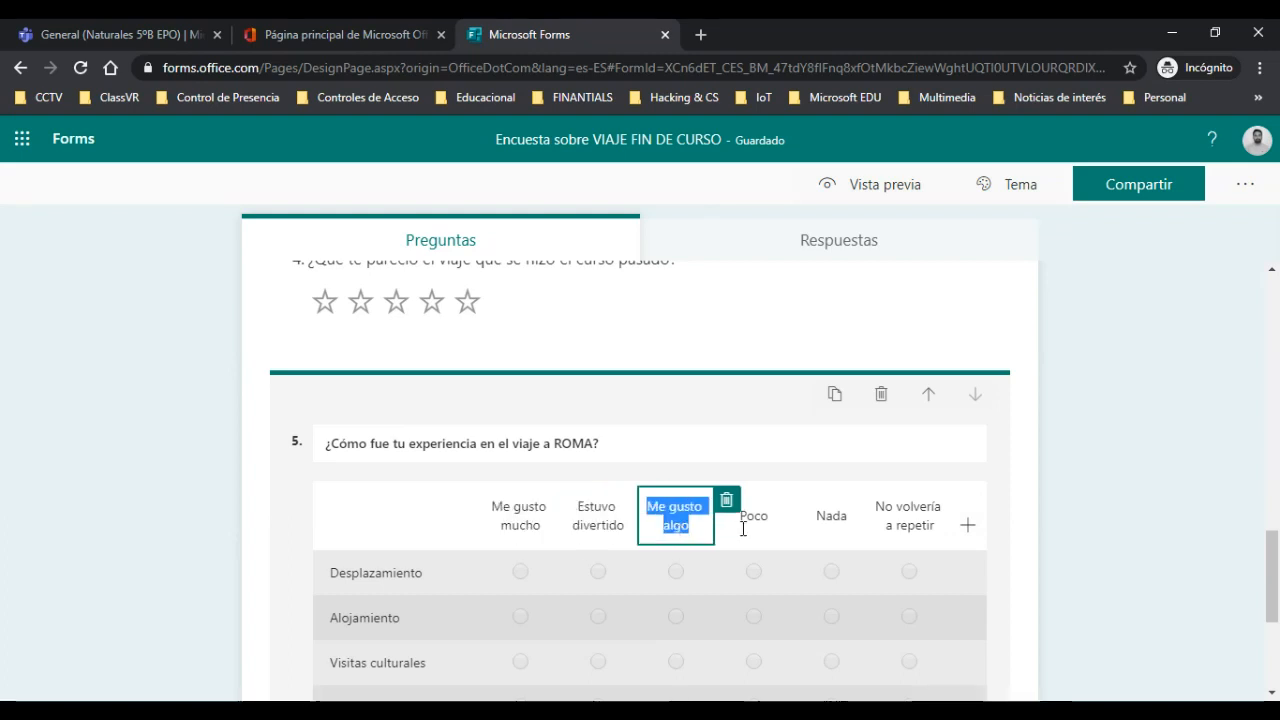
pyautogui.press('Tab')
pyautogui.press('Tab')
pyautogui.press('Tab')
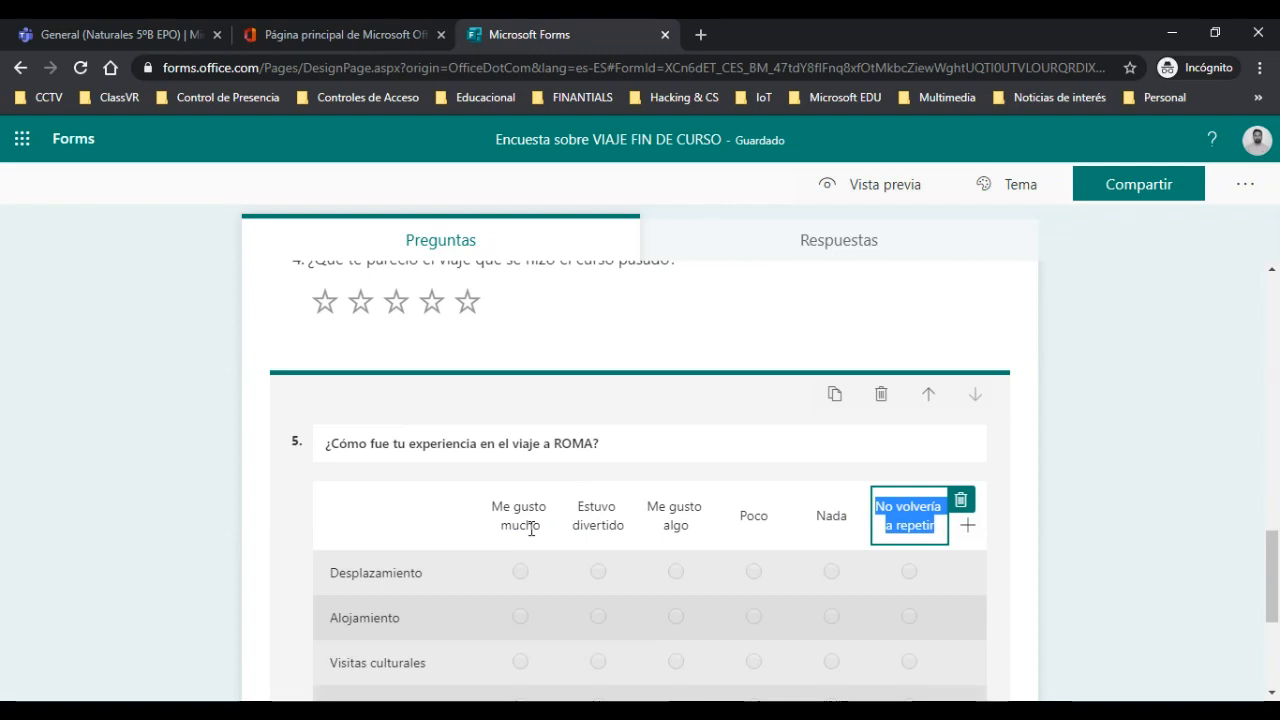
pyautogui.scroll(-2, 531, 528)
pyautogui.scroll(8, 531, 528)
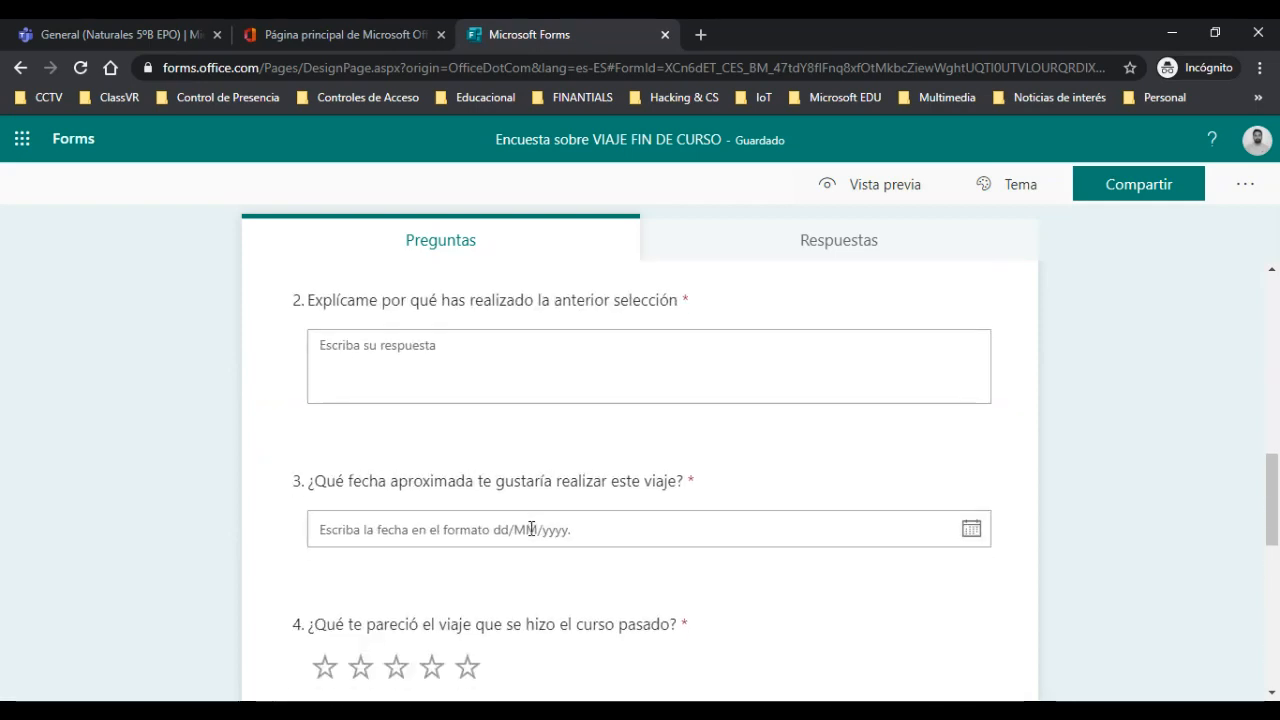
pyautogui.scroll(5, 531, 528)
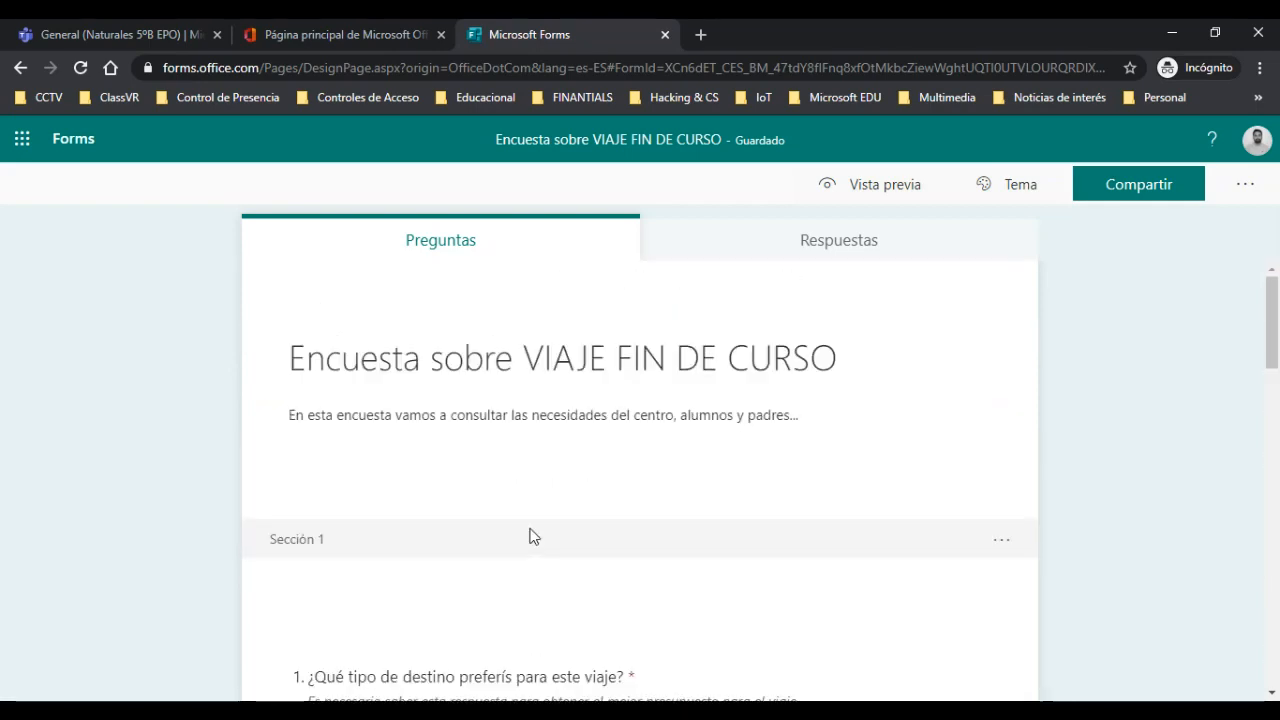
pyautogui.scroll(-4, 697, 420)
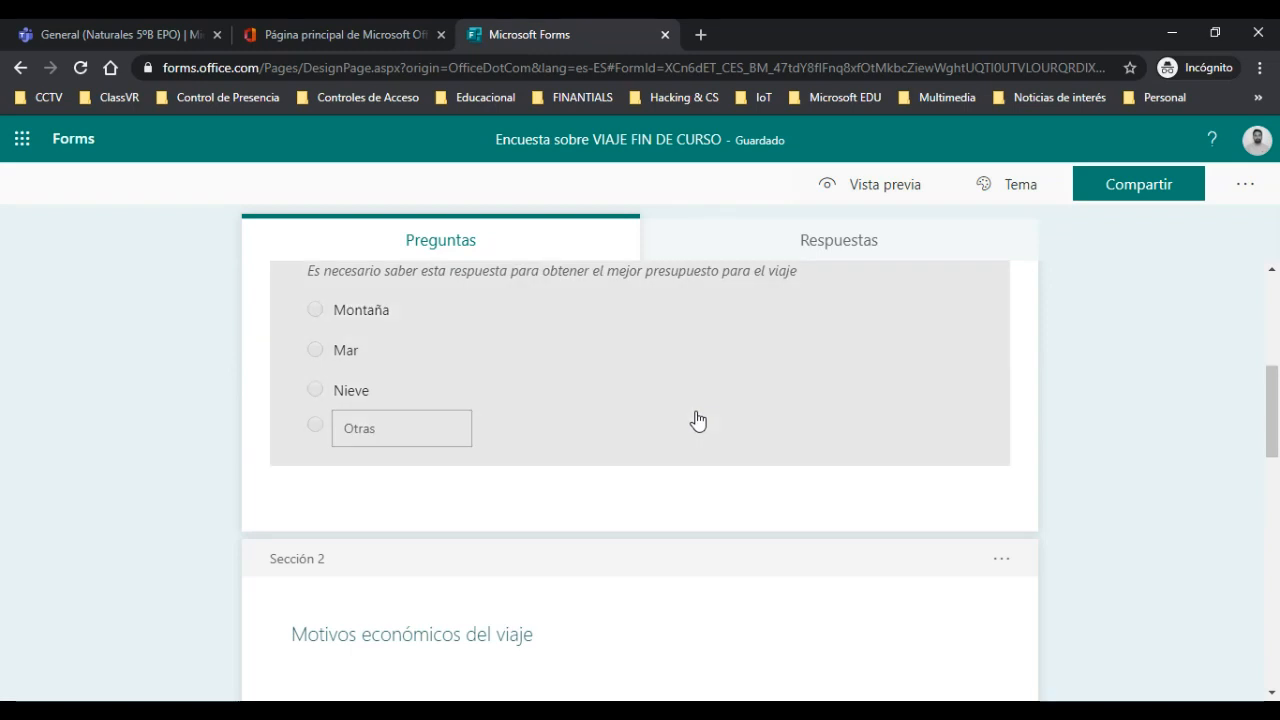
pyautogui.scroll(5, 697, 420)
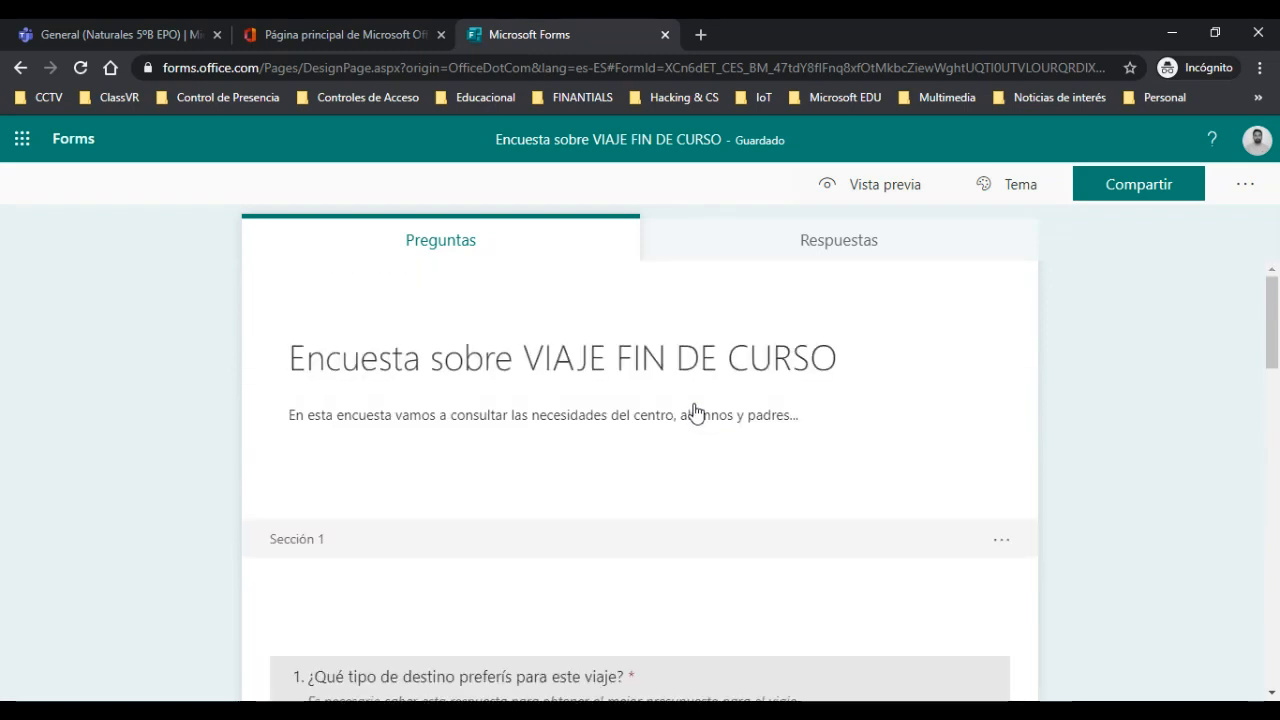
pyautogui.scroll(-4, 697, 413)
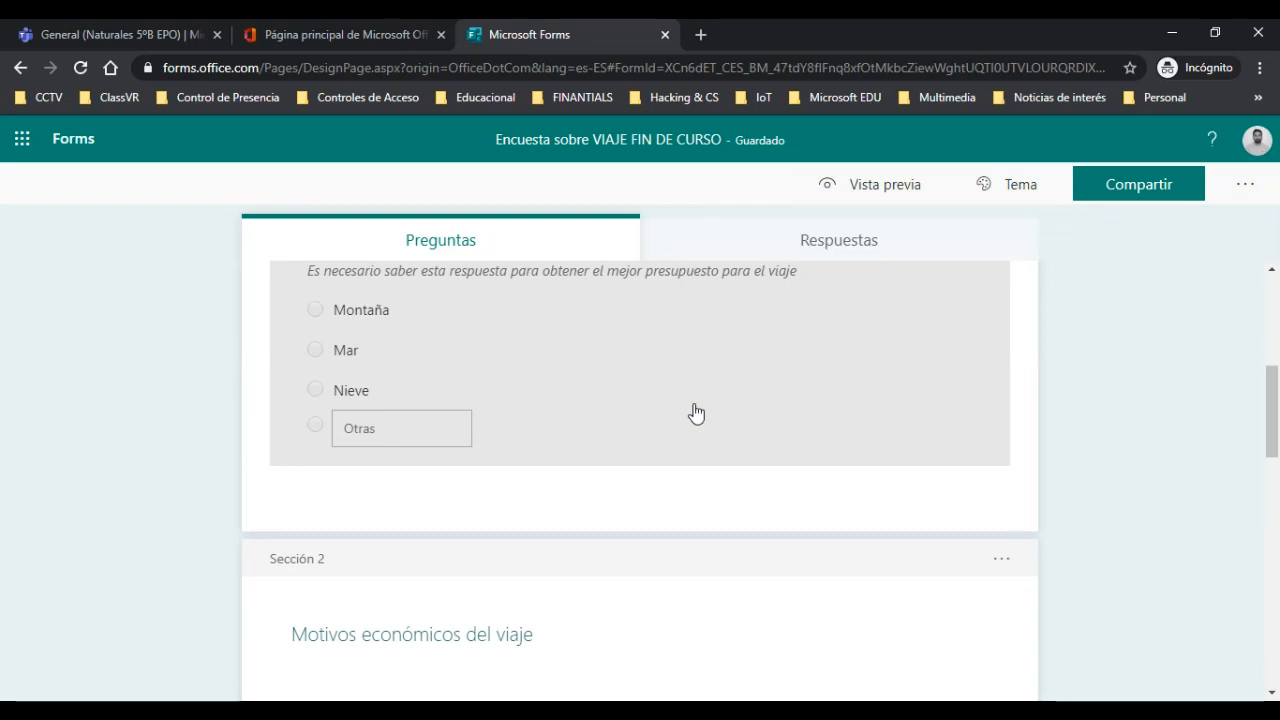
# Try the green, light blue, orange living-room and blue desk-with-hands themes on the survey
pyautogui.click(1019, 189)
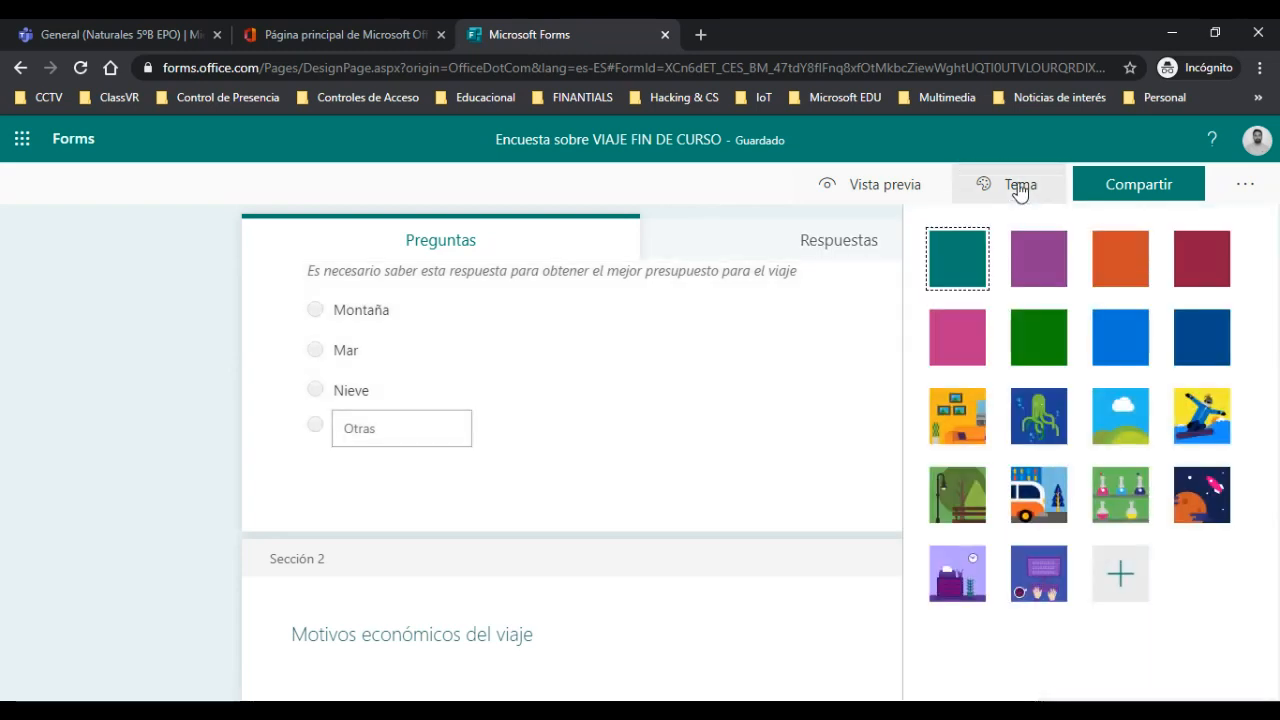
pyautogui.click(1026, 349)
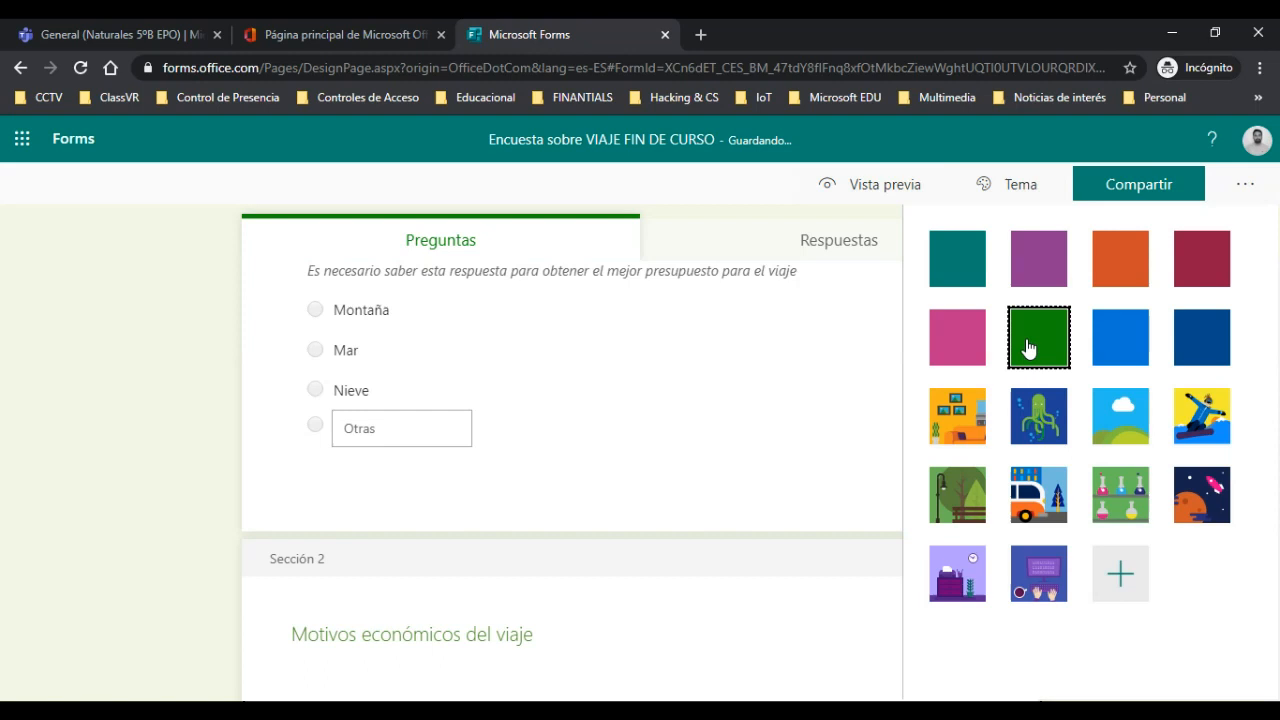
pyautogui.click(1112, 365)
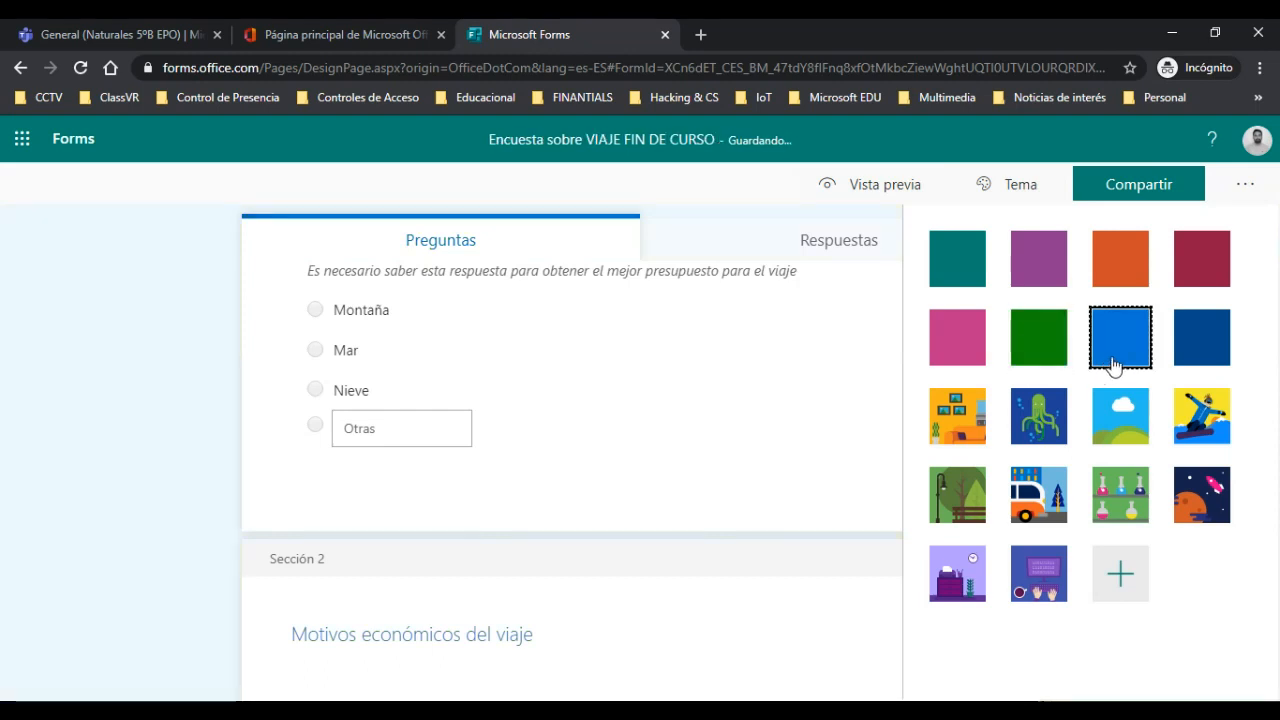
pyautogui.click(967, 422)
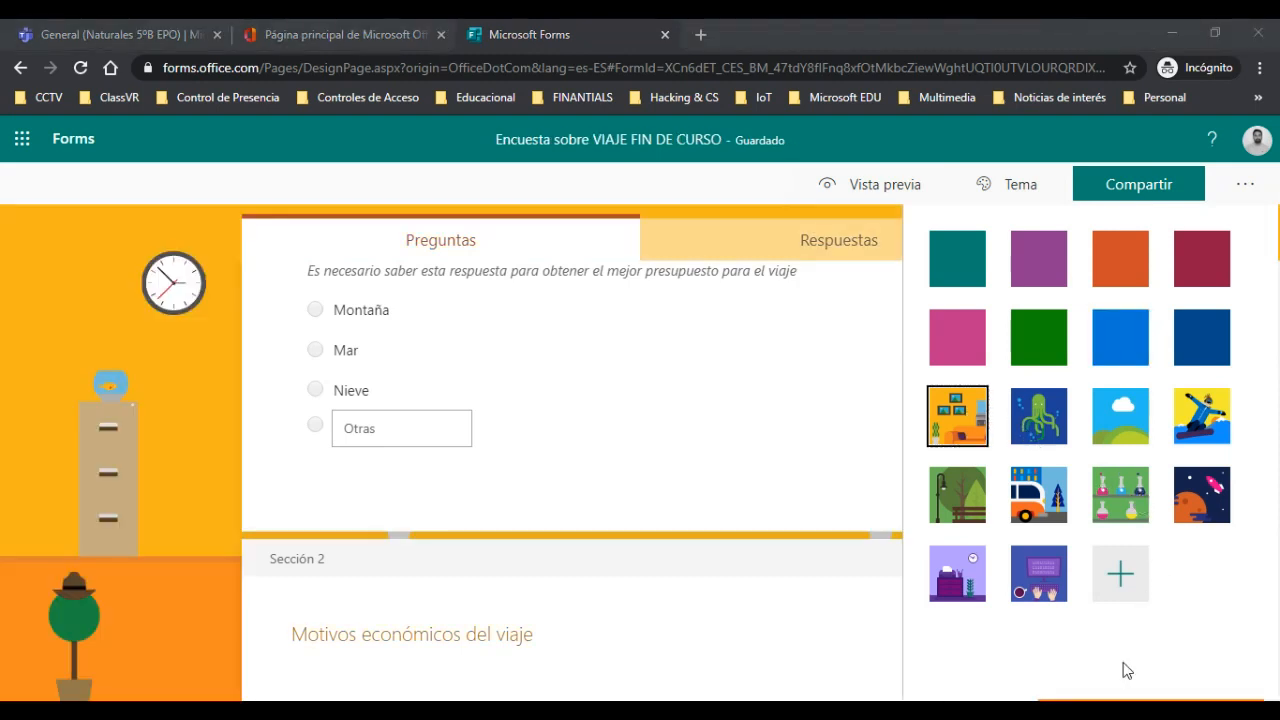
pyautogui.click(1051, 586)
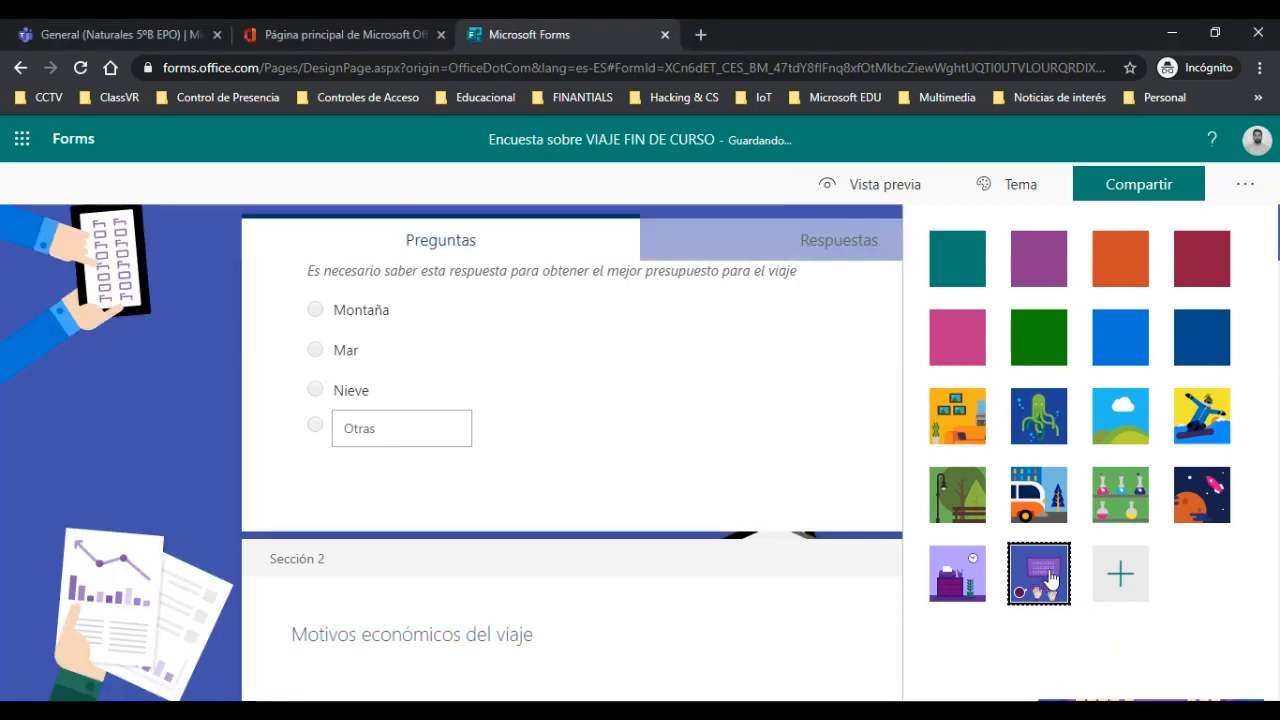
# Apply the city street theme with the bus to the survey and check the theme customization choices
pyautogui.click(1059, 497)
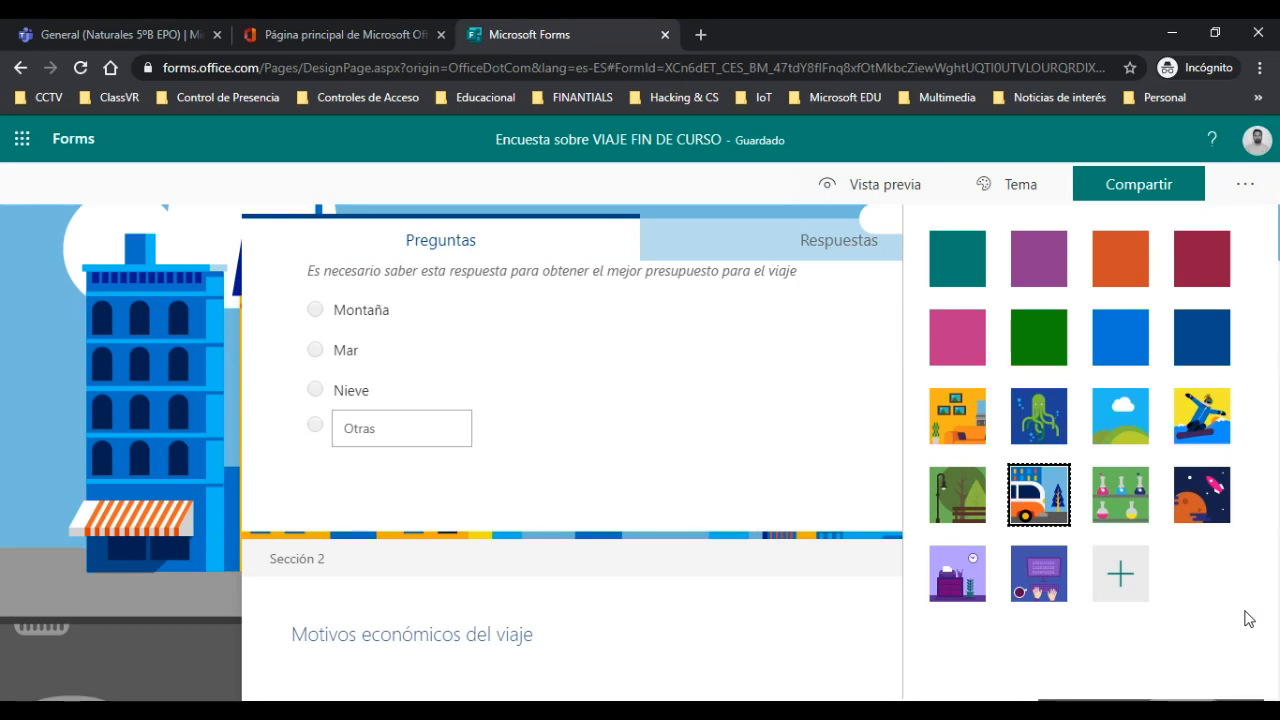
pyautogui.click(1118, 578)
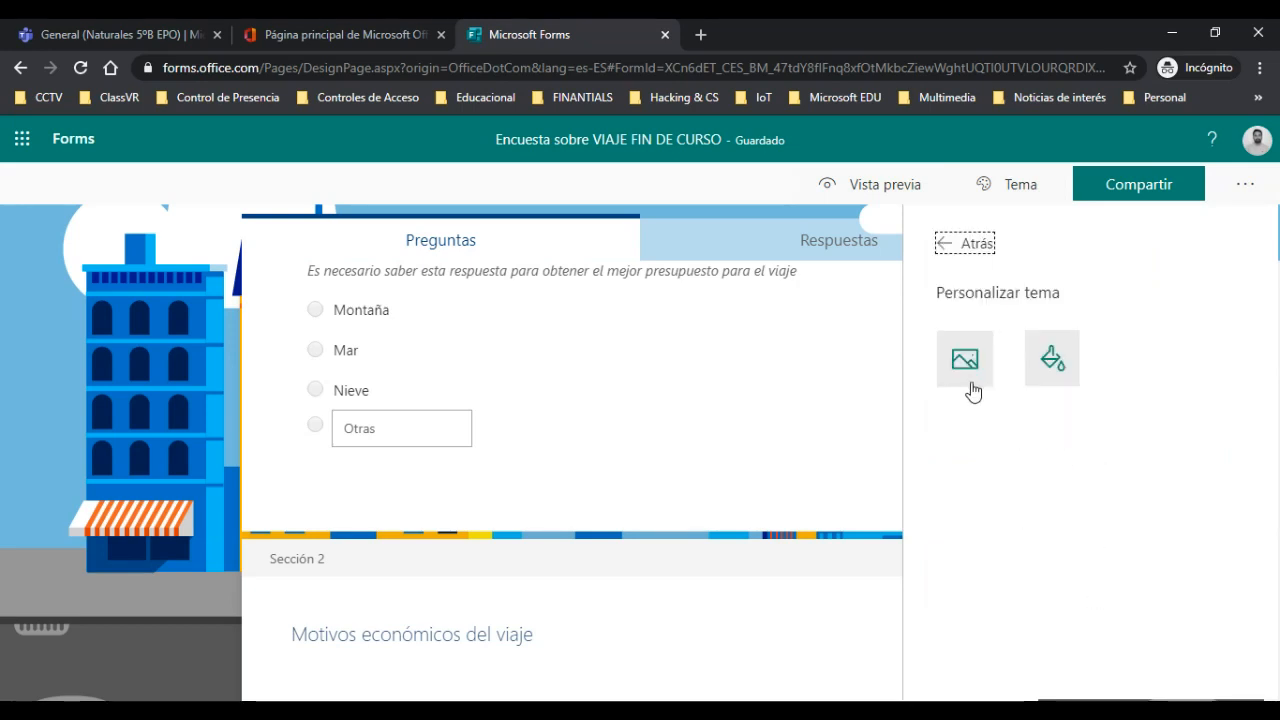
pyautogui.click(971, 250)
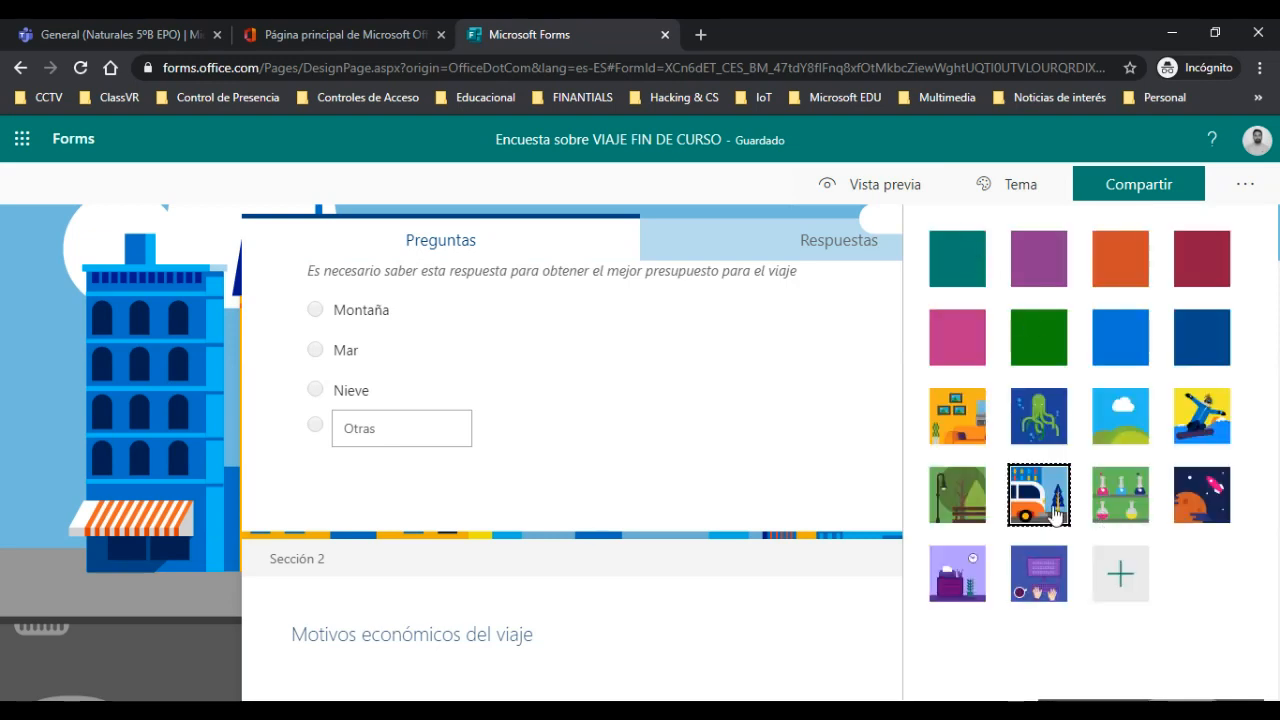
pyautogui.click(1076, 218)
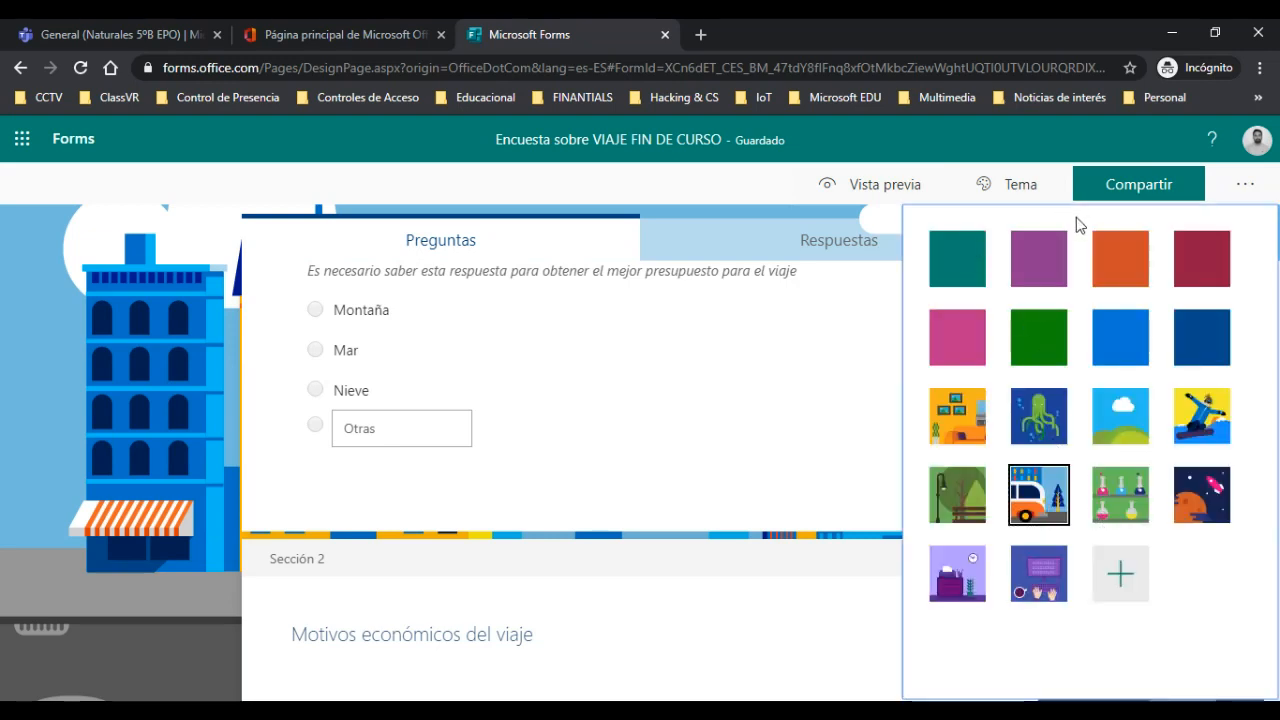
pyautogui.click(96, 196)
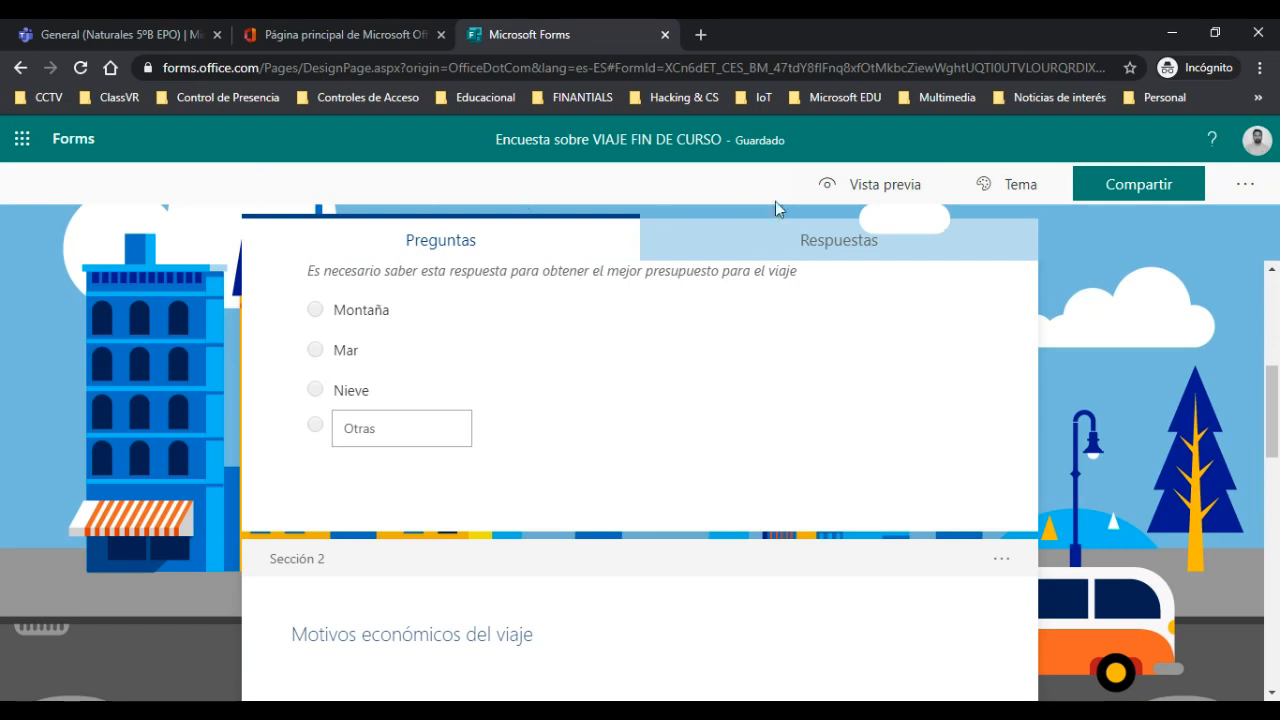
pyautogui.scroll(2, 1175, 403)
pyautogui.scroll(3, 1175, 403)
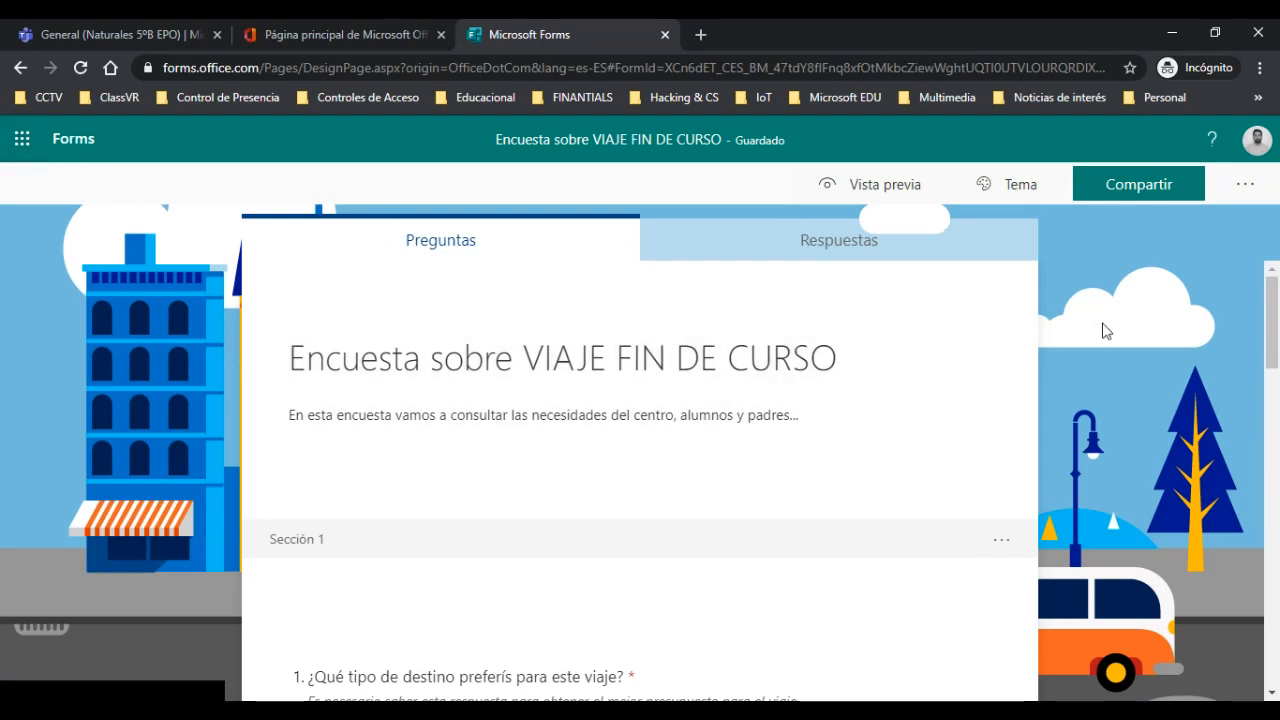
# Return to the list of own forms, look through it and create a new quiz
pyautogui.click(72, 146)
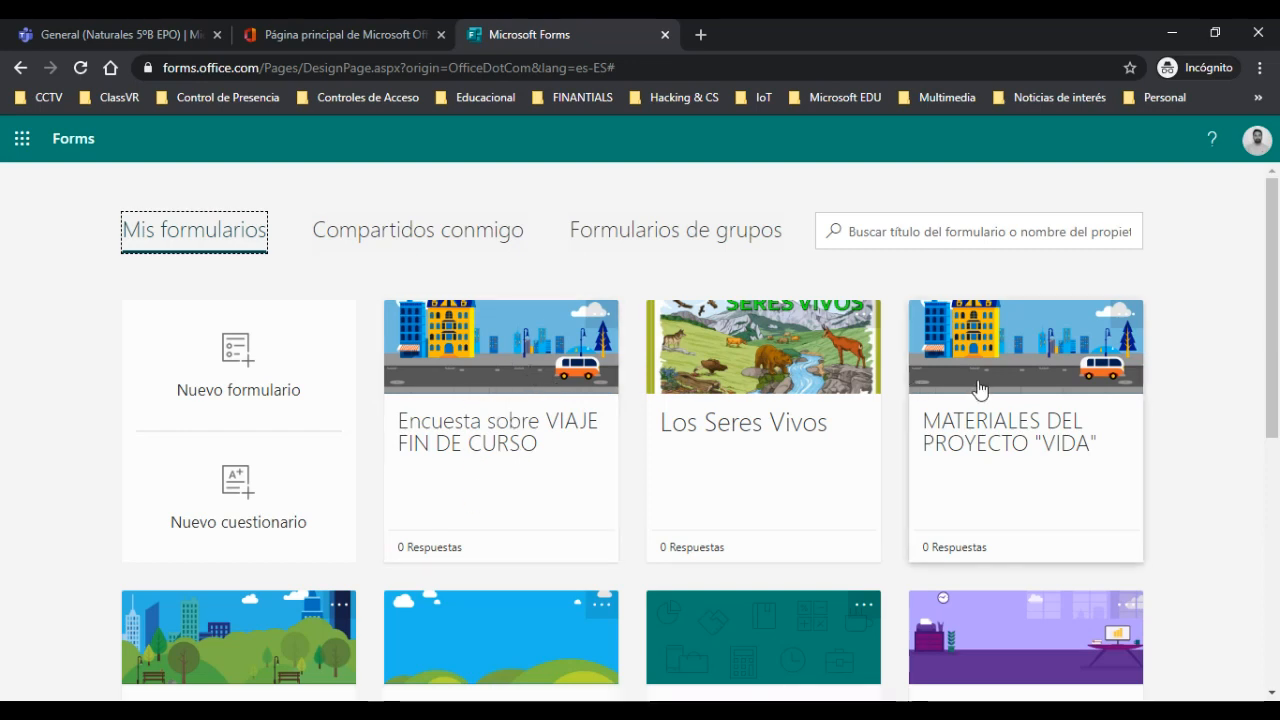
pyautogui.scroll(-1, 568, 408)
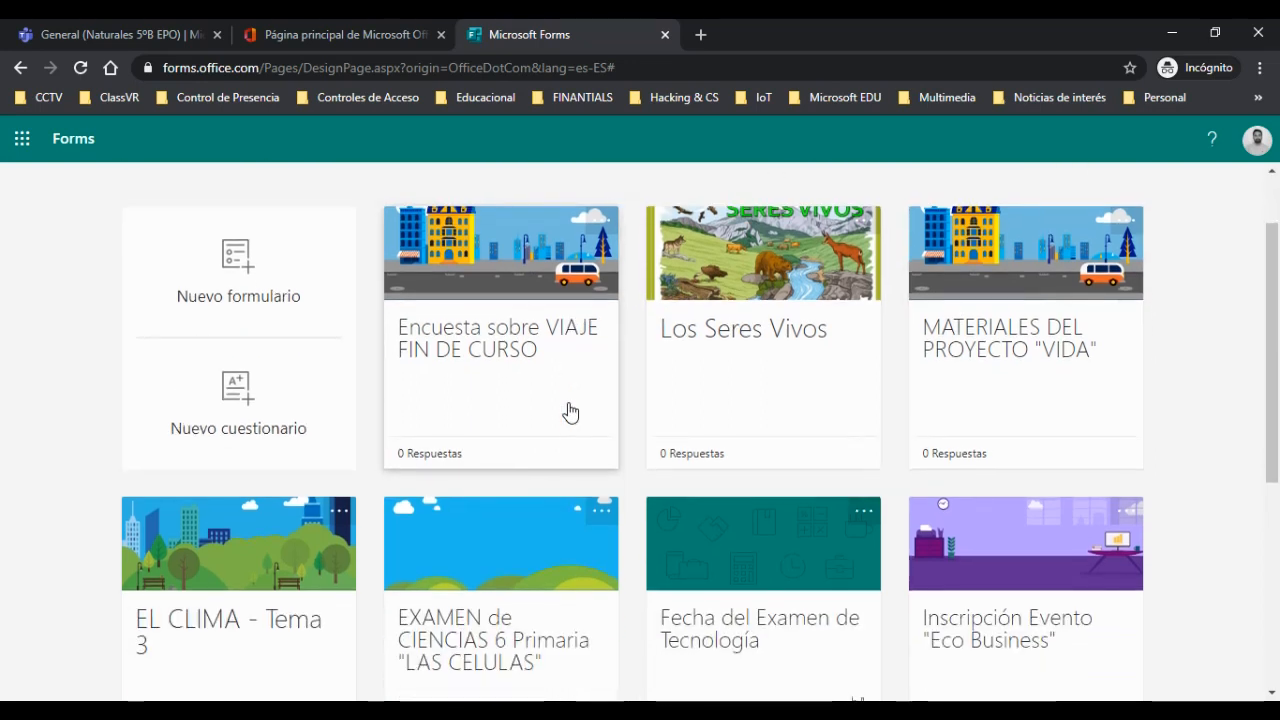
pyautogui.scroll(1, 574, 385)
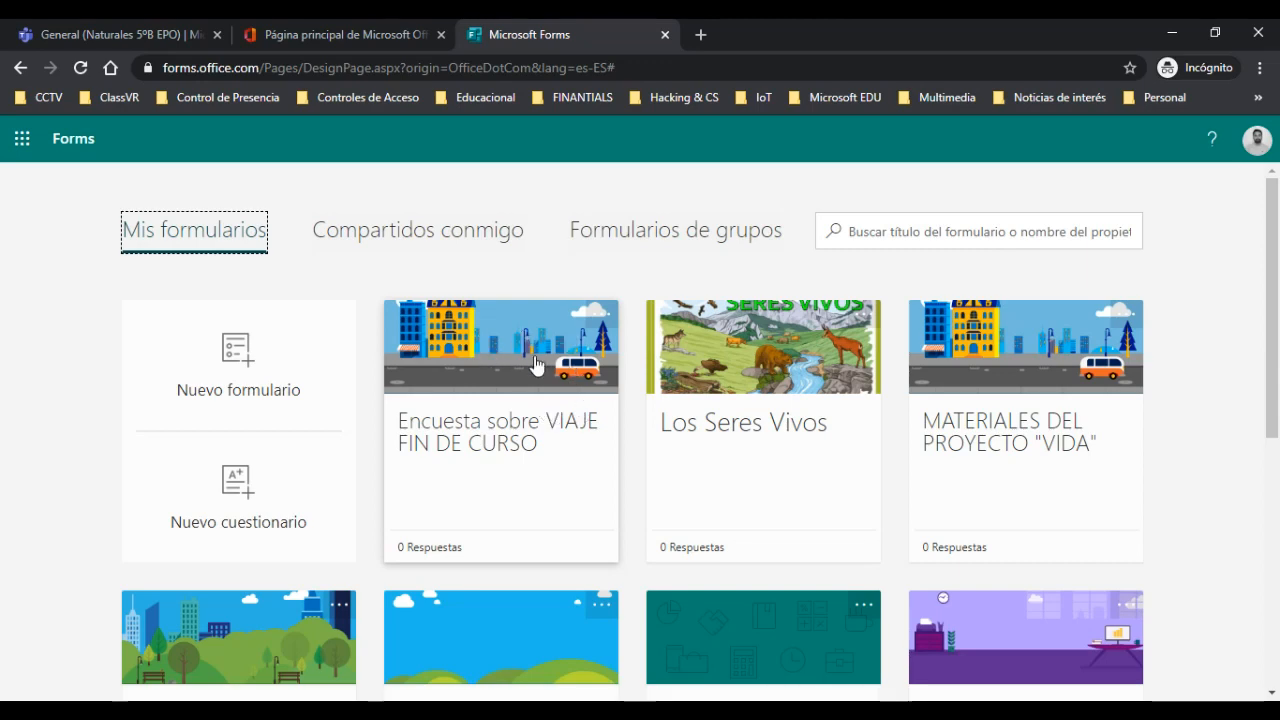
pyautogui.scroll(-4, 535, 364)
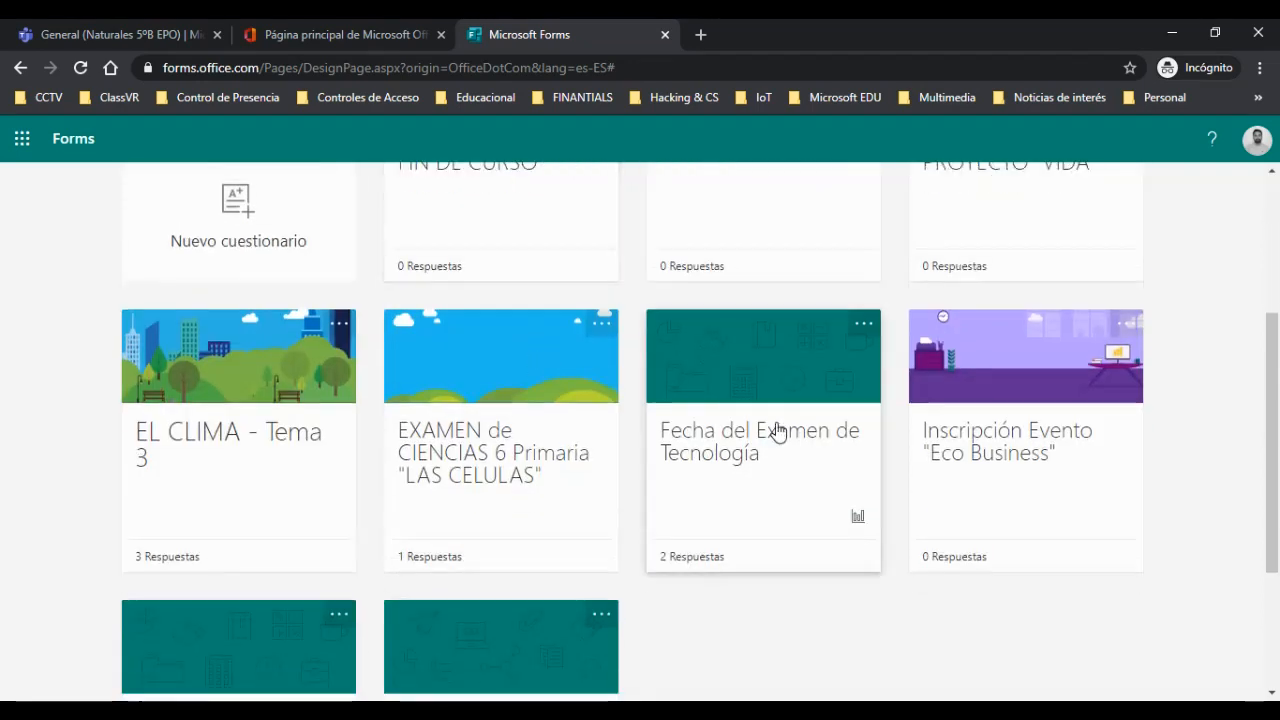
pyautogui.scroll(3, 600, 465)
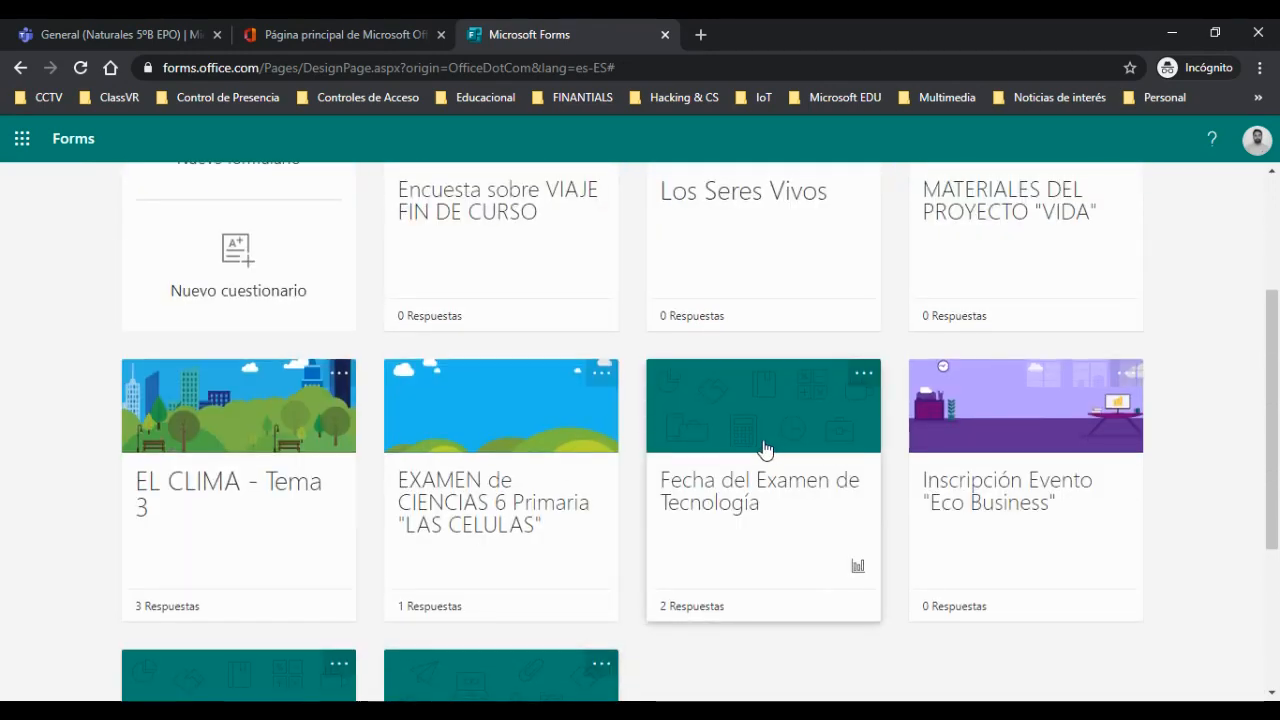
pyautogui.scroll(3, 762, 443)
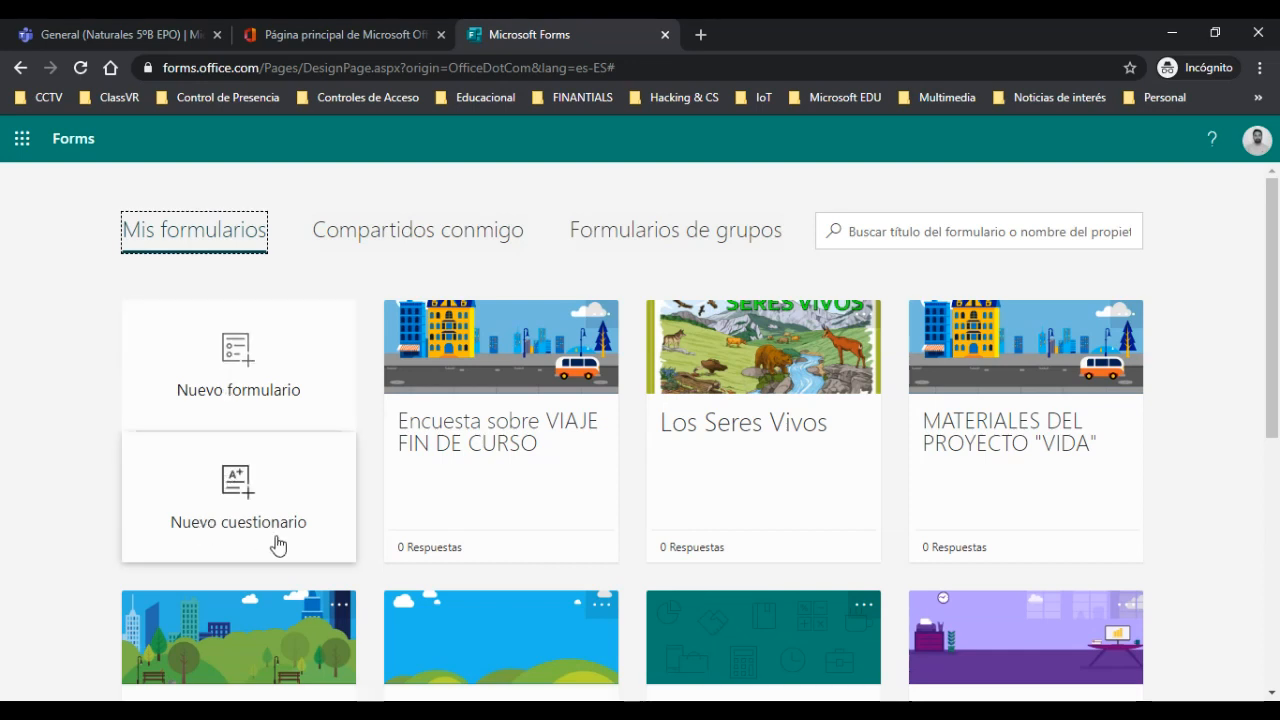
pyautogui.click(166, 506)
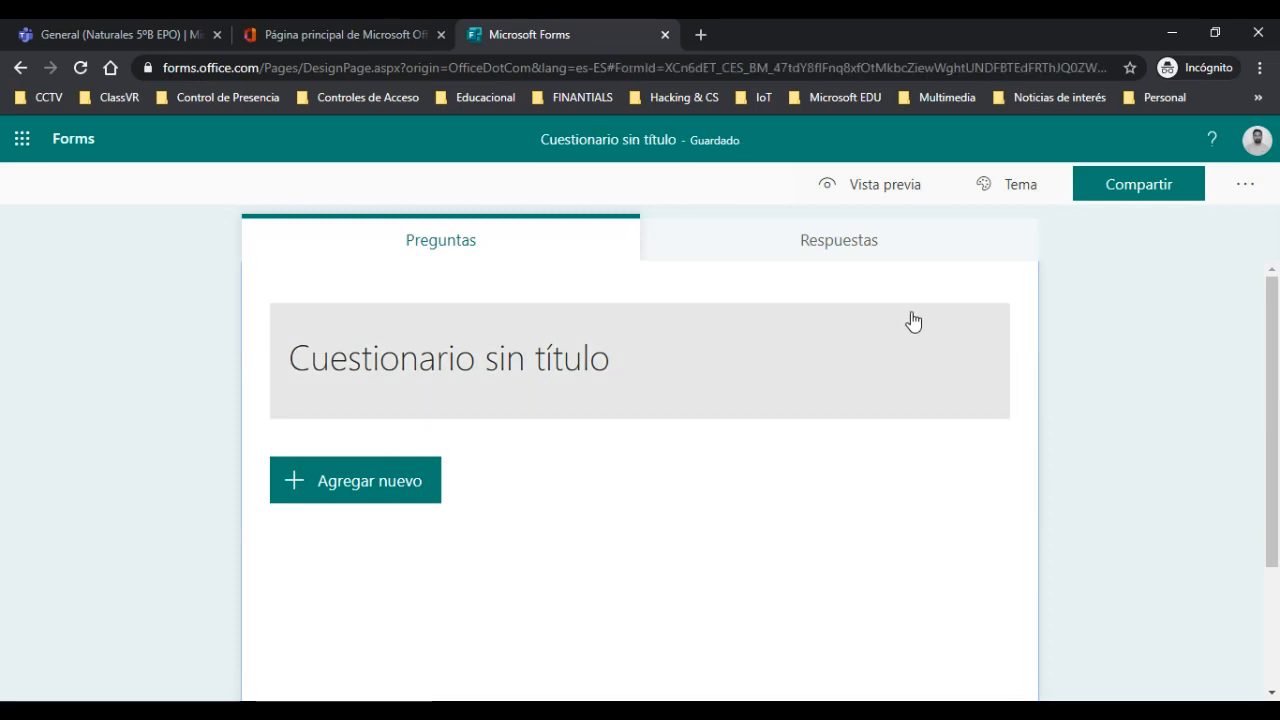
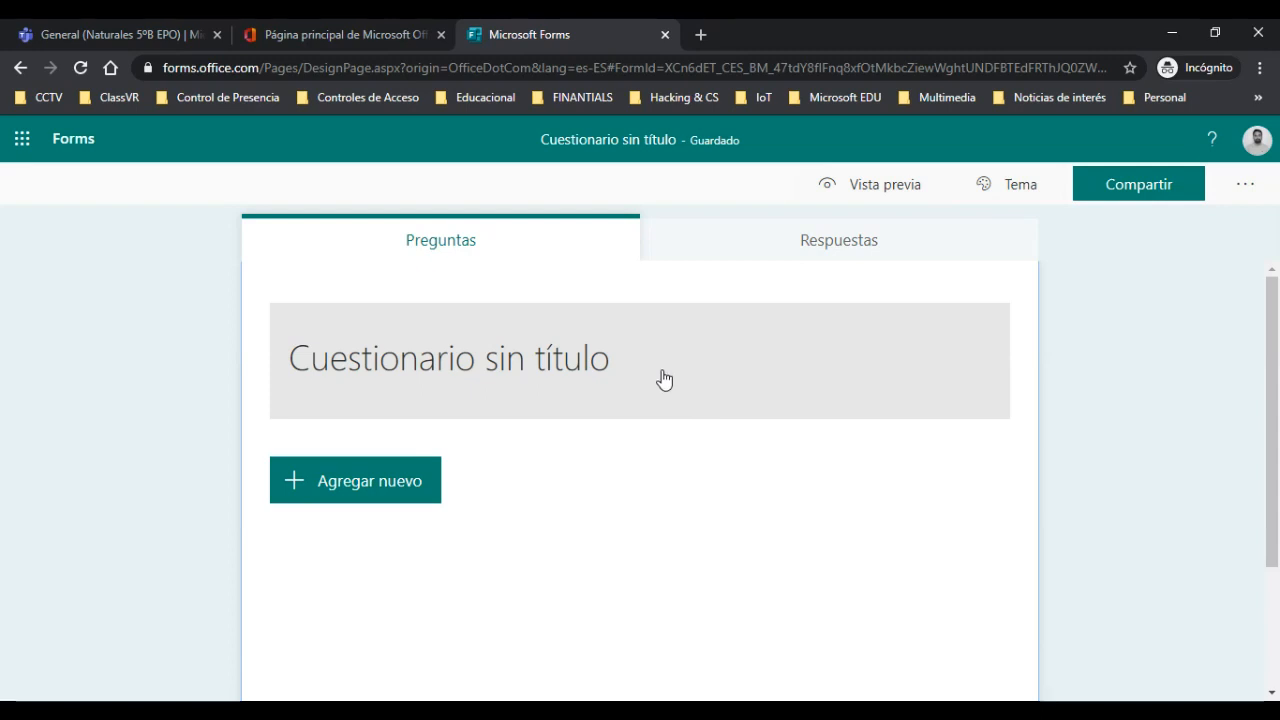
# Title the quiz "Examen - CICLO DEL AGUA - Tema 6 - 5º EPO"
pyautogui.click(663, 380)
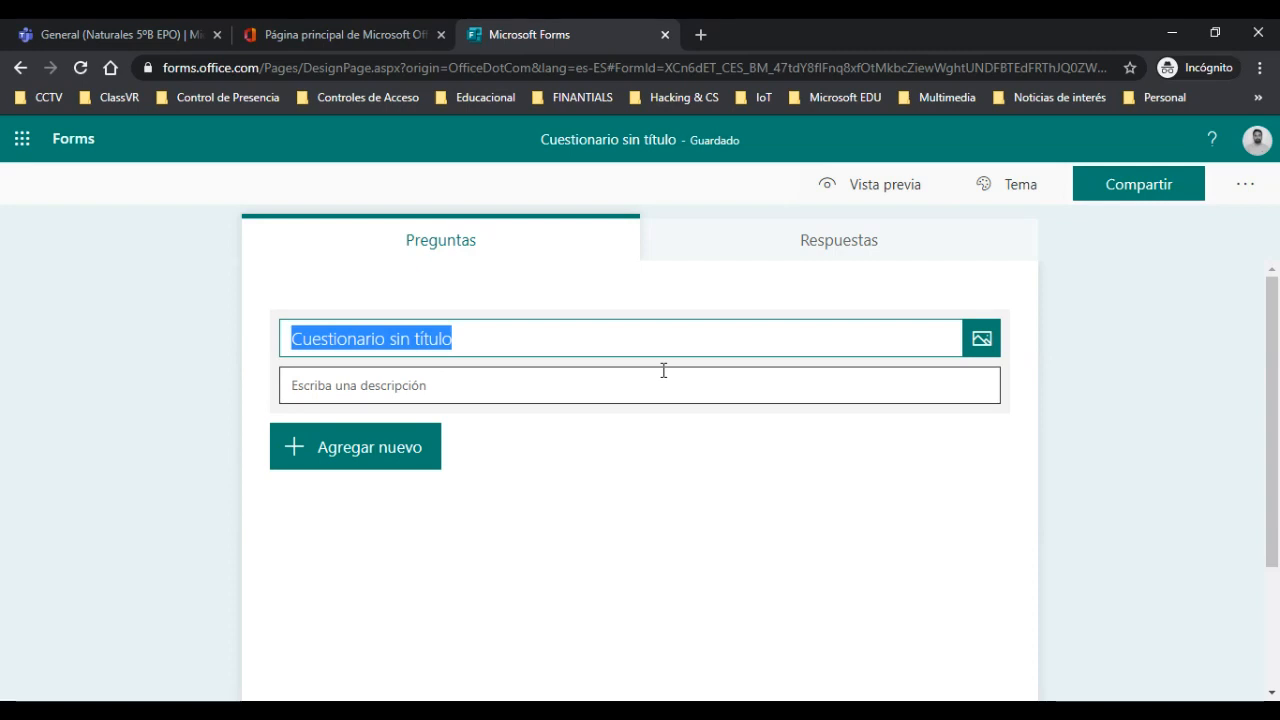
pyautogui.write('Ex')
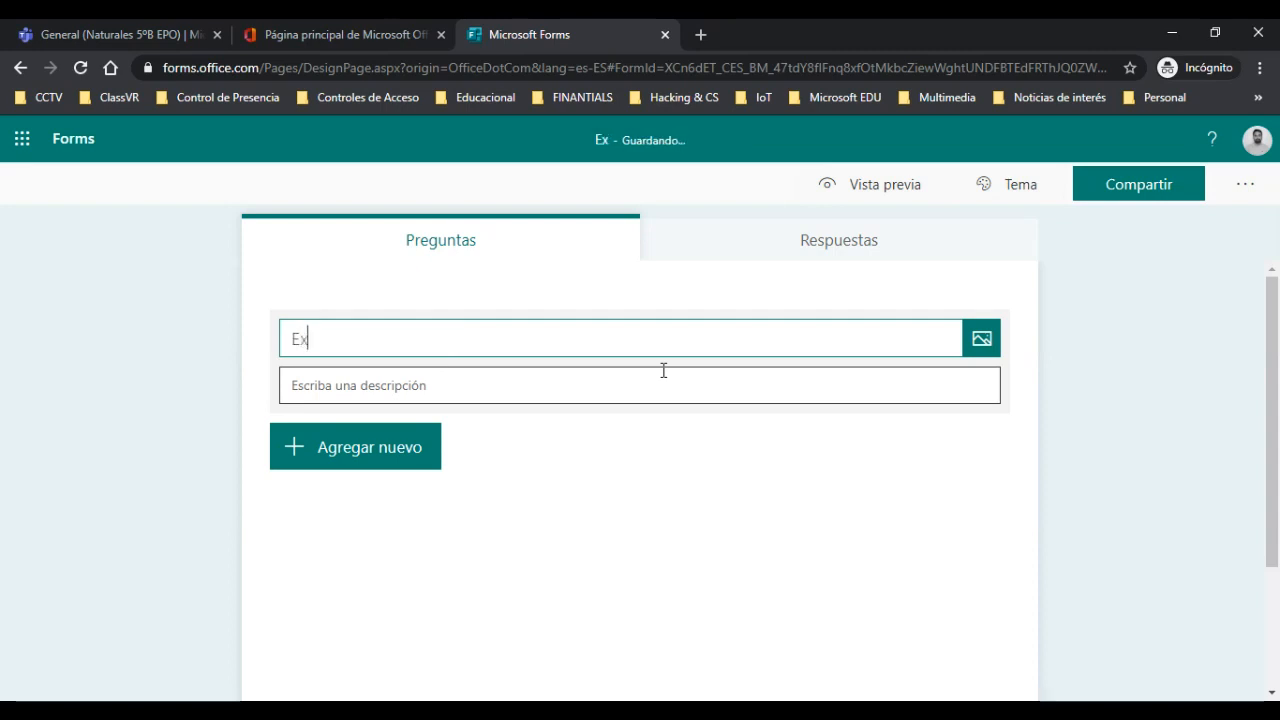
pyautogui.write('amen - ')
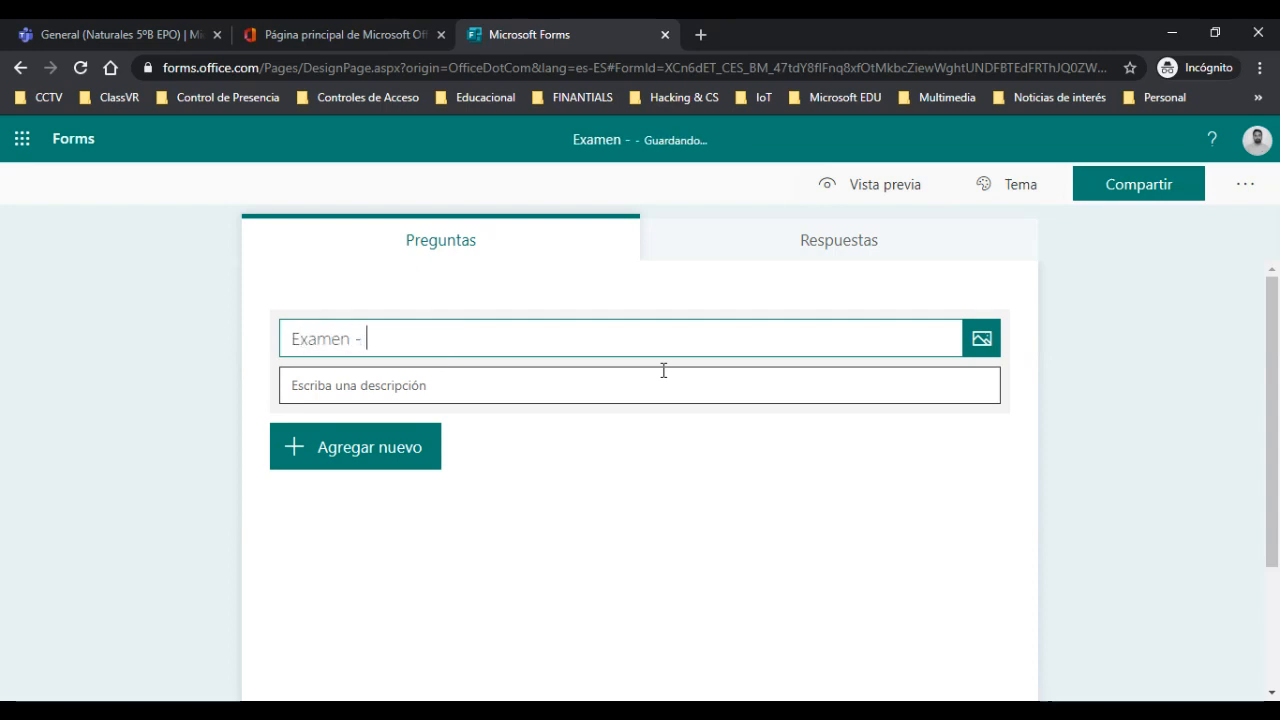
pyautogui.write('CIVLO')
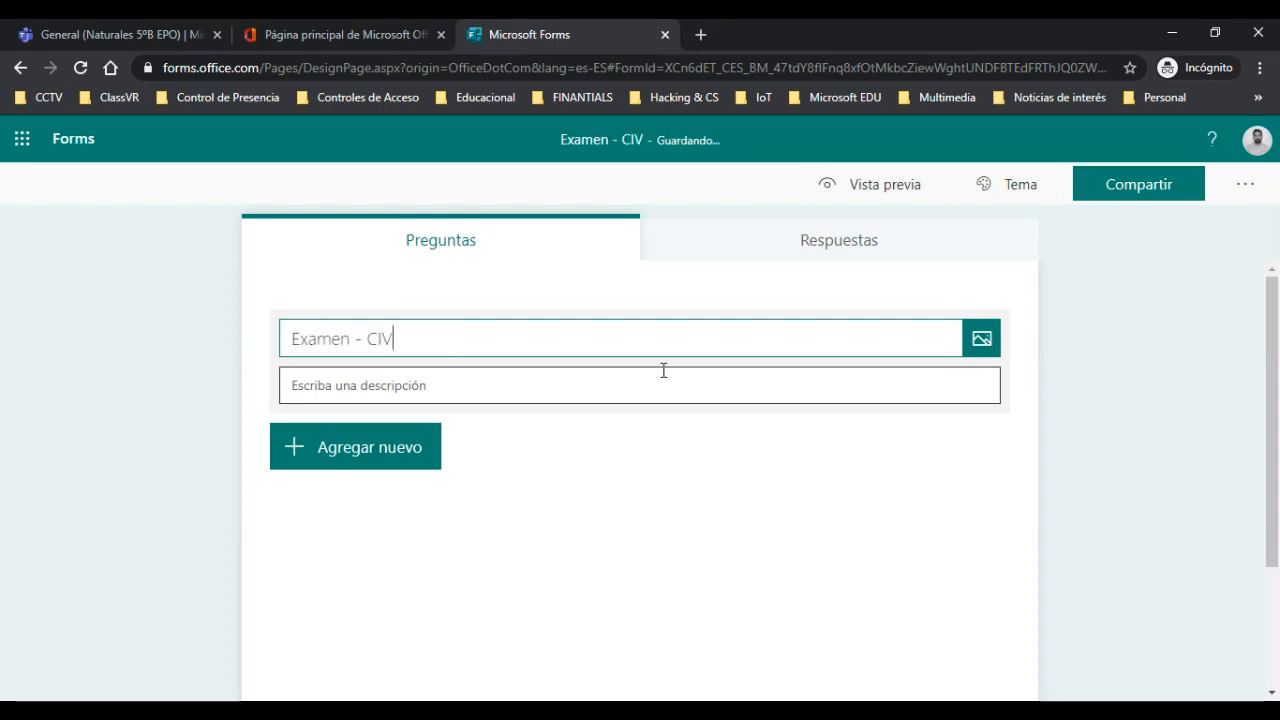
pyautogui.press('BackSpace')
pyautogui.press('BackSpace')
pyautogui.press('BackSpace')
pyautogui.write('CLO DE')
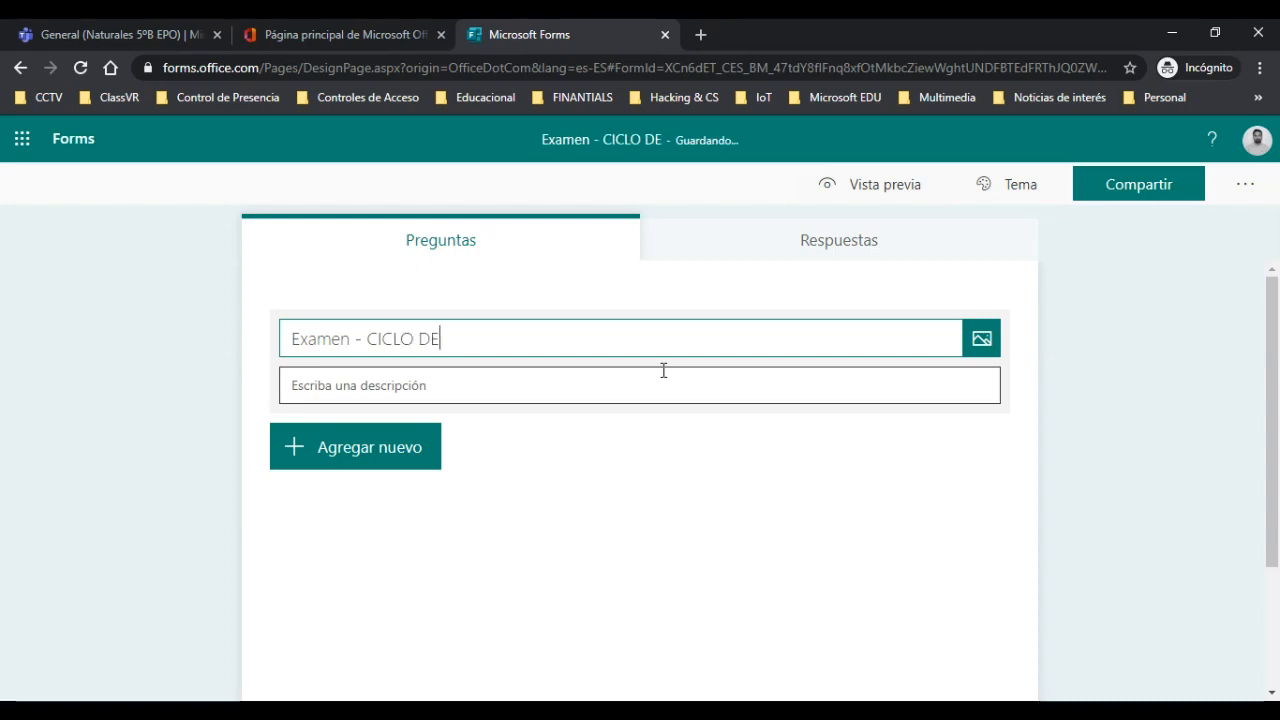
pyautogui.write('L AGUA ')
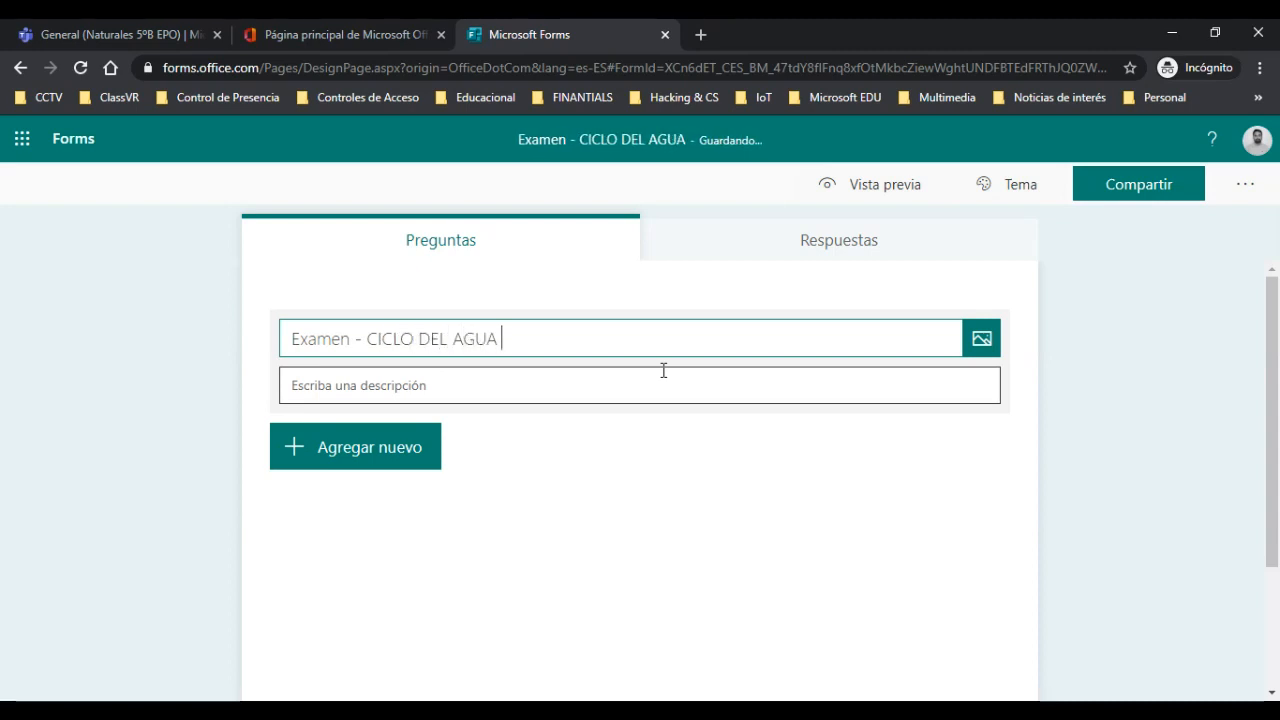
pyautogui.write('- Tema')
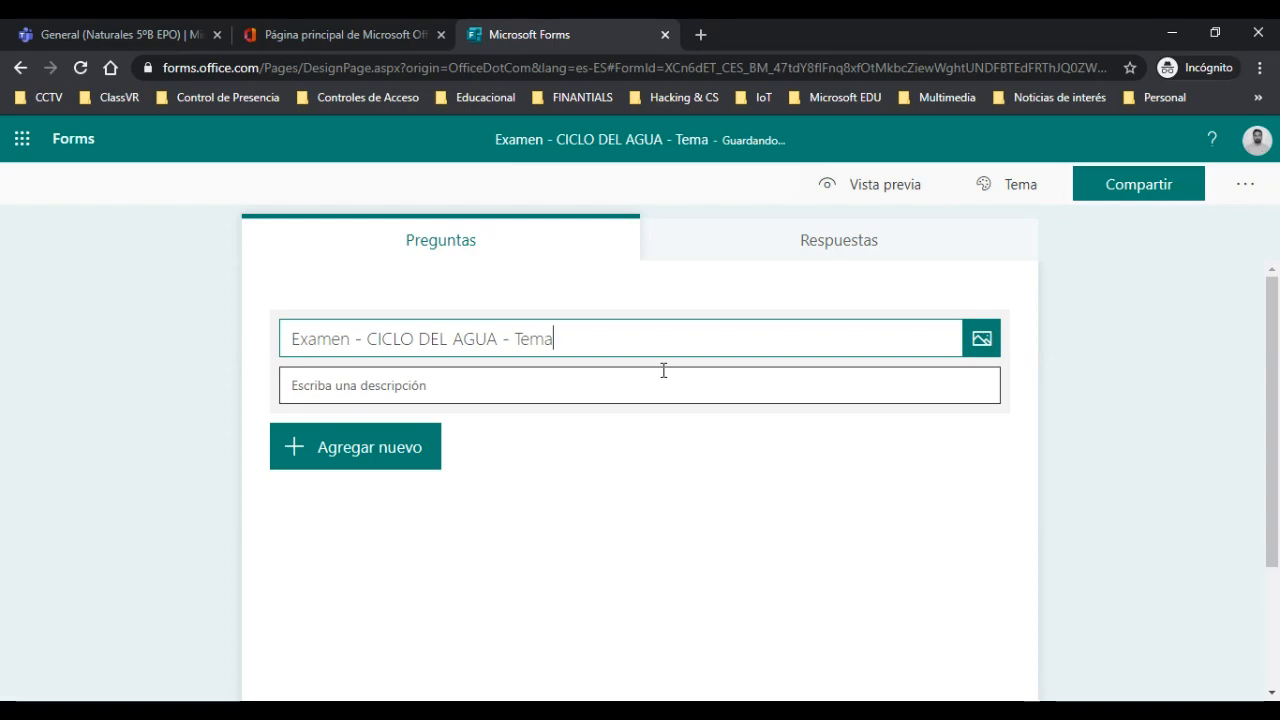
pyautogui.write(' 6')
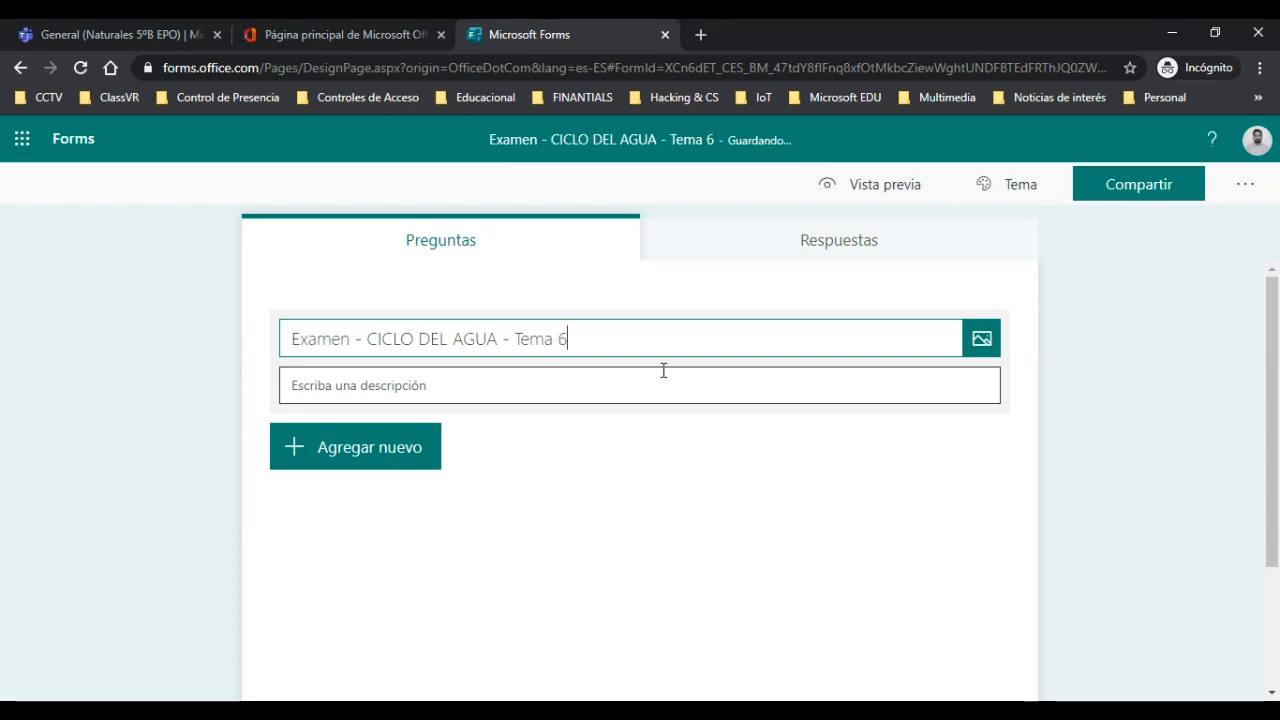
pyautogui.write(' 5 ')
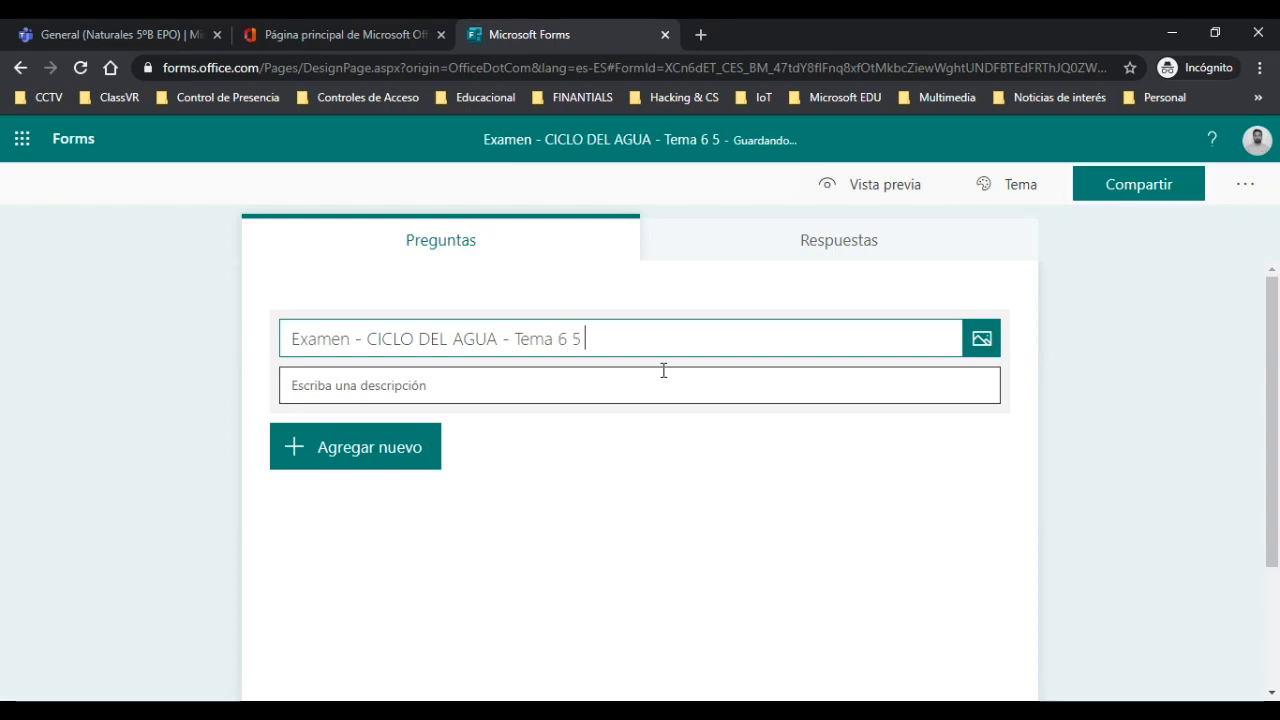
pyautogui.write('º ')
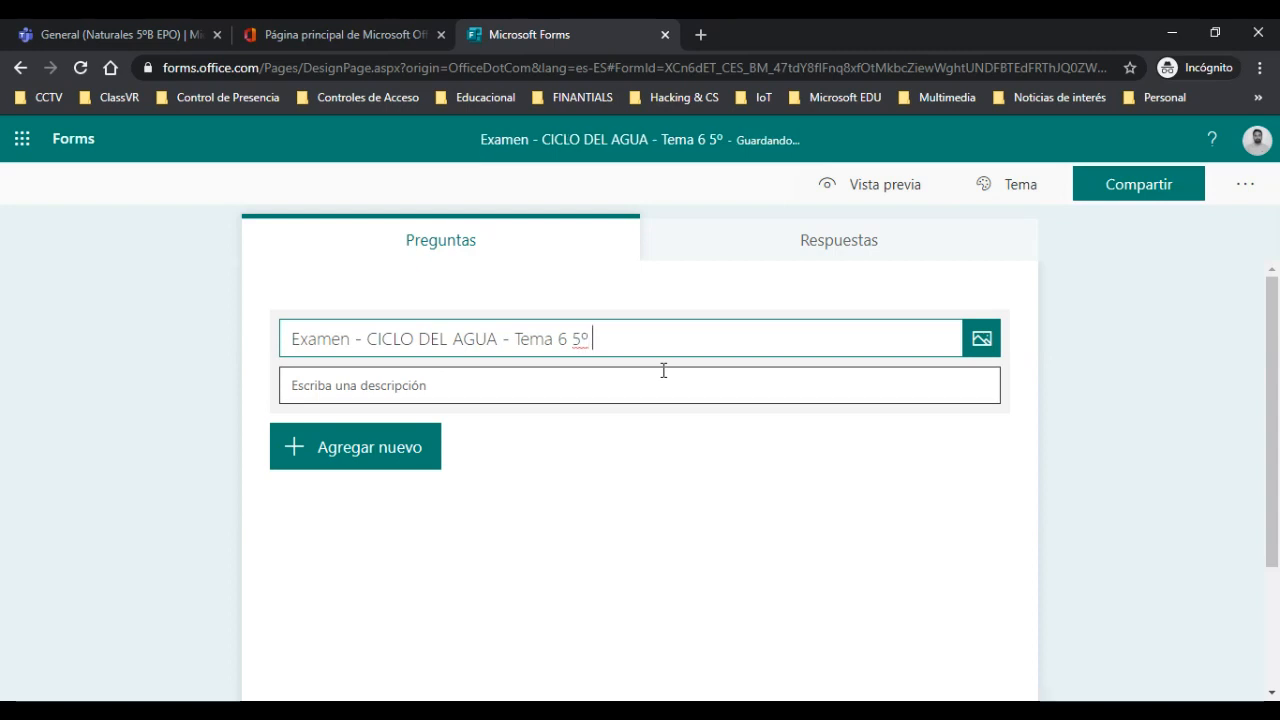
pyautogui.write('PRI')
pyautogui.press('BackSpace')
pyautogui.press('BackSpace')
pyautogui.press('BackSpace')
pyautogui.write('EPO')
pyautogui.press('Left')
pyautogui.press('Left')
pyautogui.press('Left')
pyautogui.press('Left')
pyautogui.press('Left')
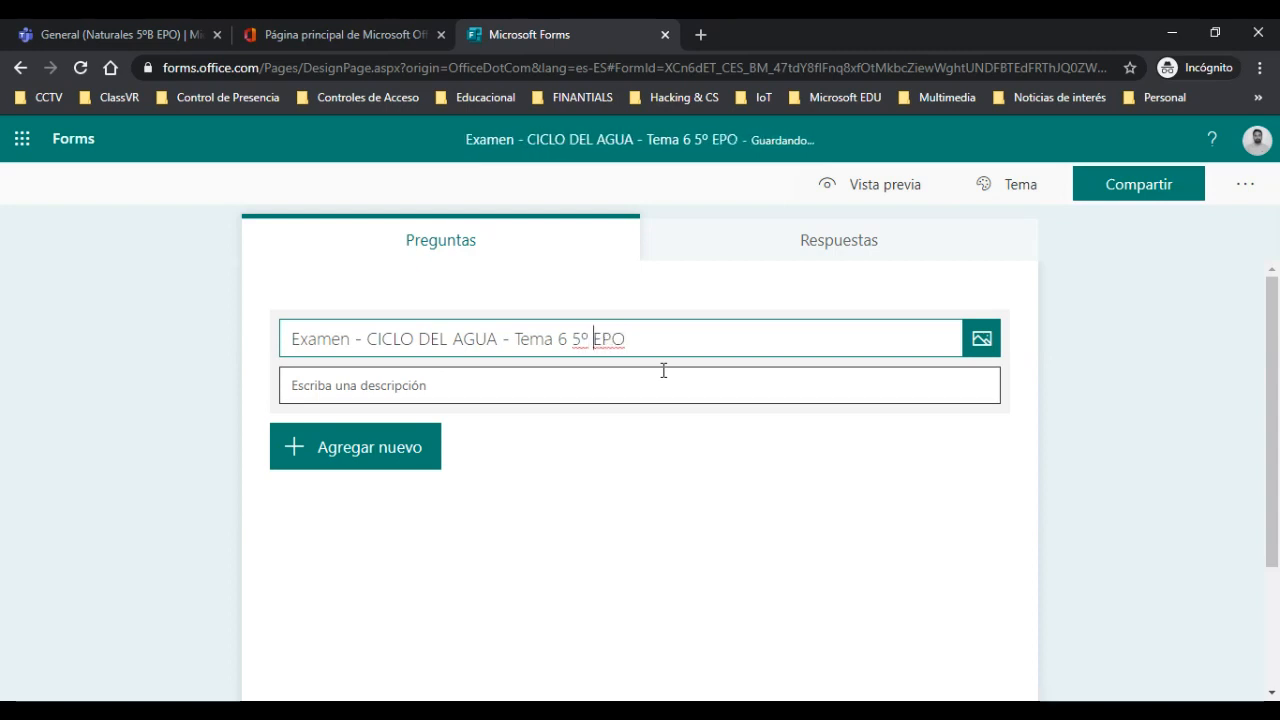
pyautogui.write('-')
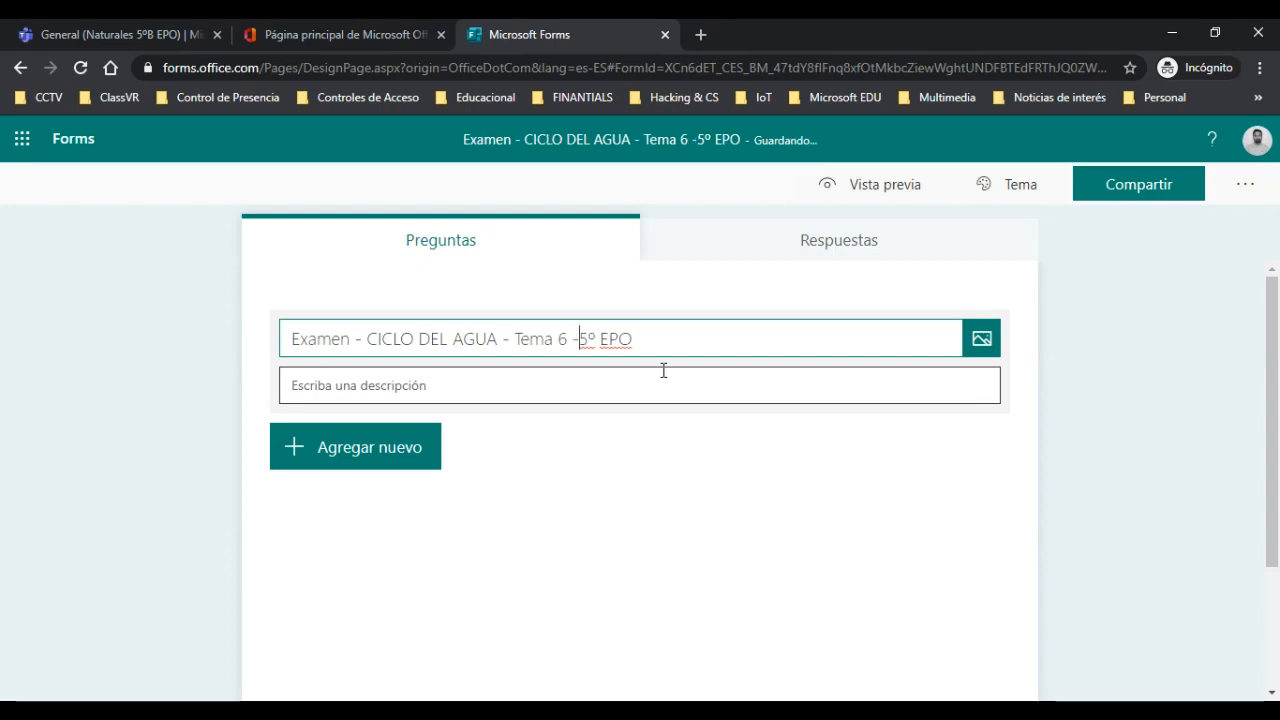
# Enter the quiz description "Con esta prueba vamos a evaluar los conocimientos del tema 6"
pyautogui.click(662, 373)
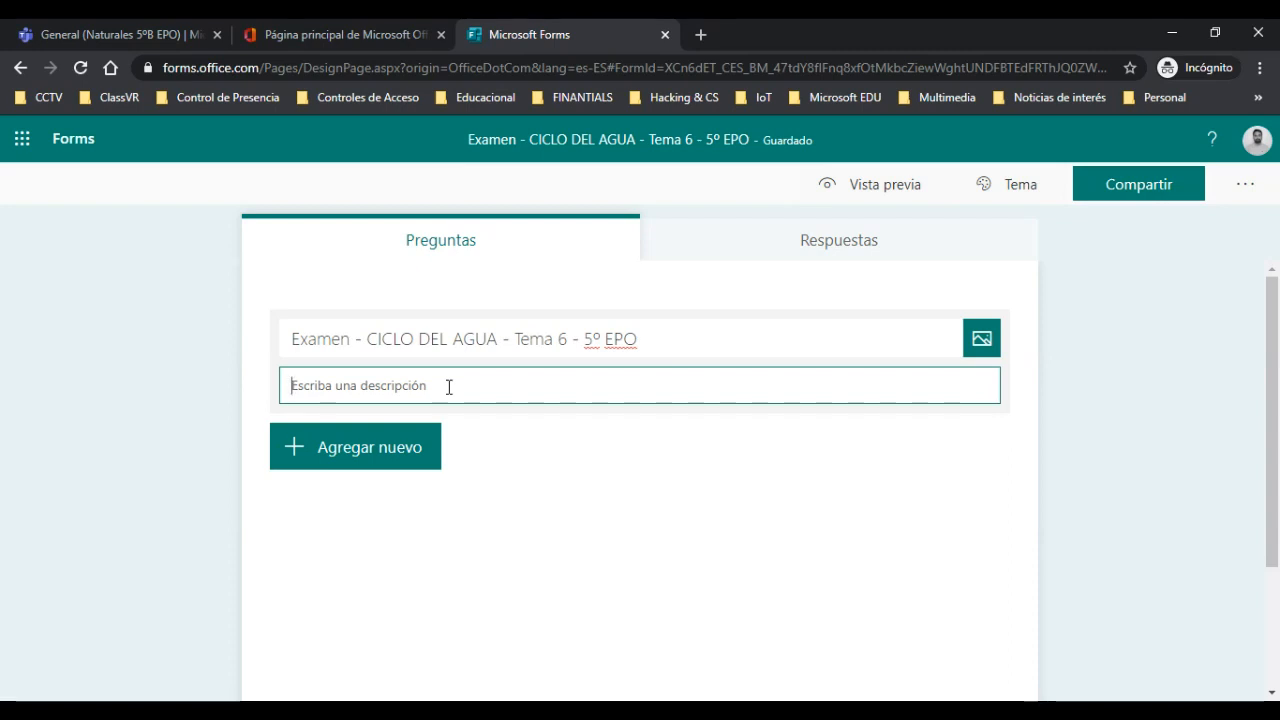
pyautogui.write('Con e')
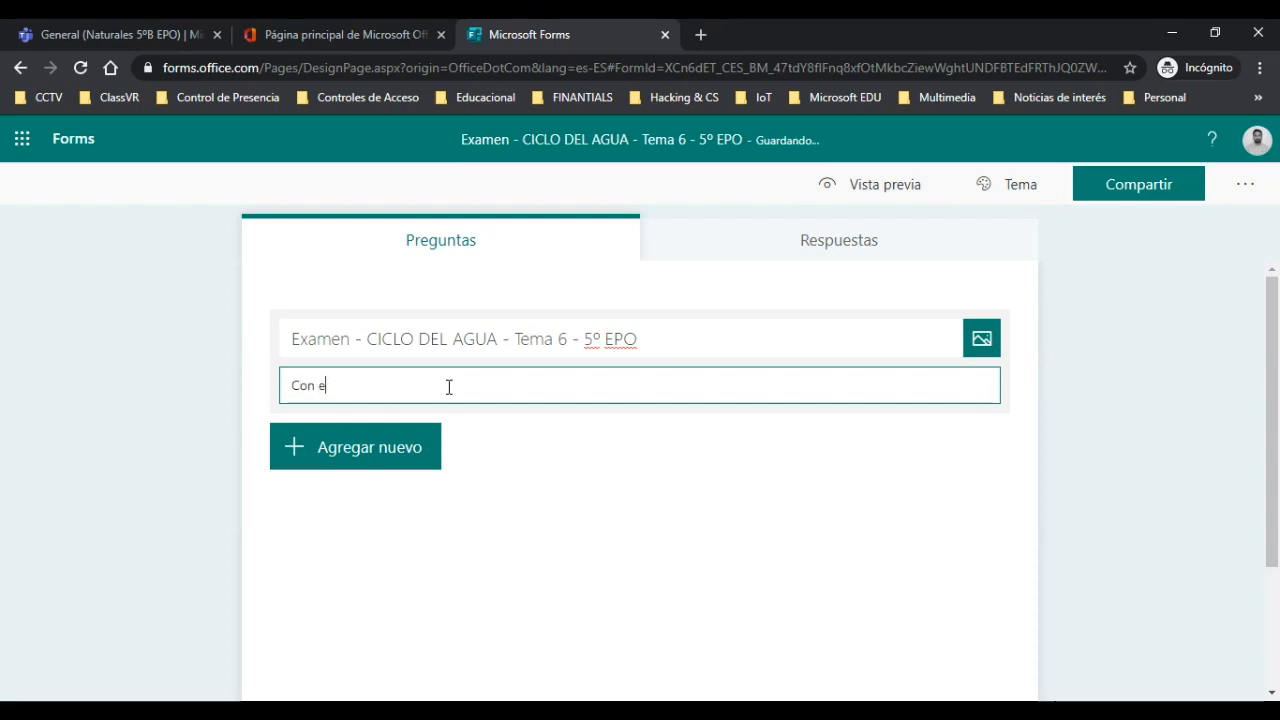
pyautogui.write('sta prueba vamos ae')
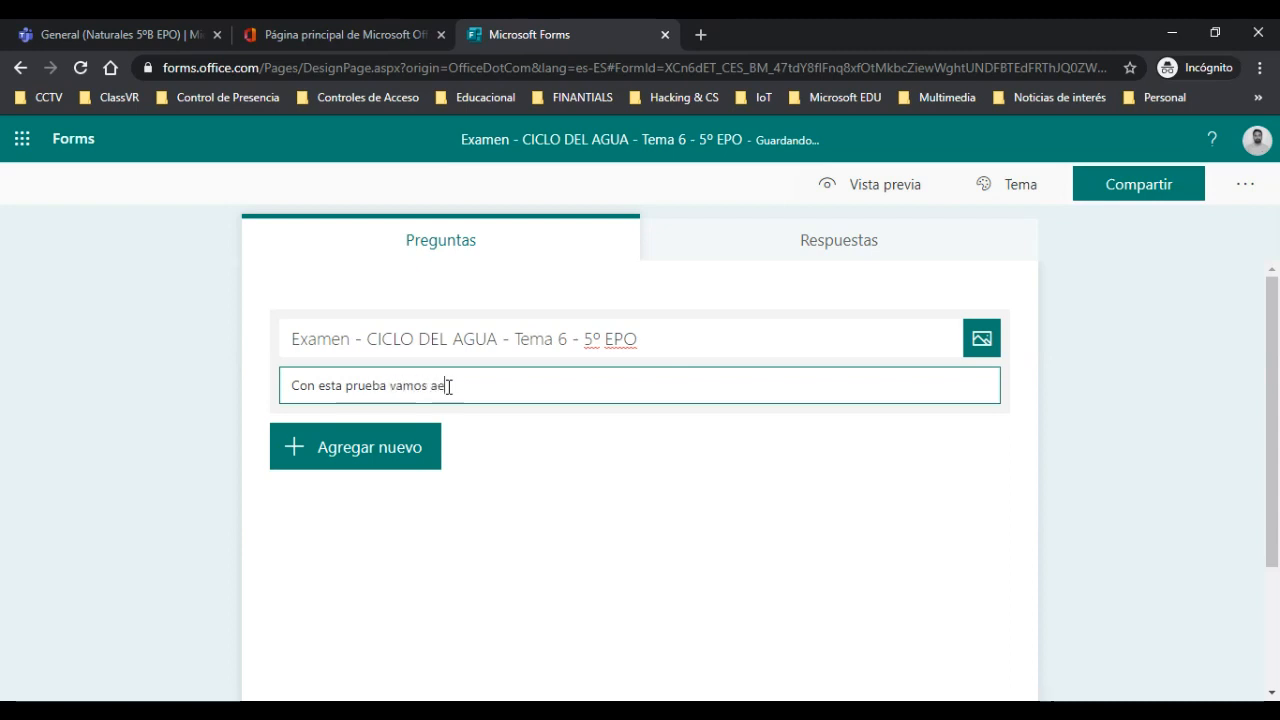
pyautogui.press('BackSpace')
pyautogui.write('evaluar los conocimientos de')
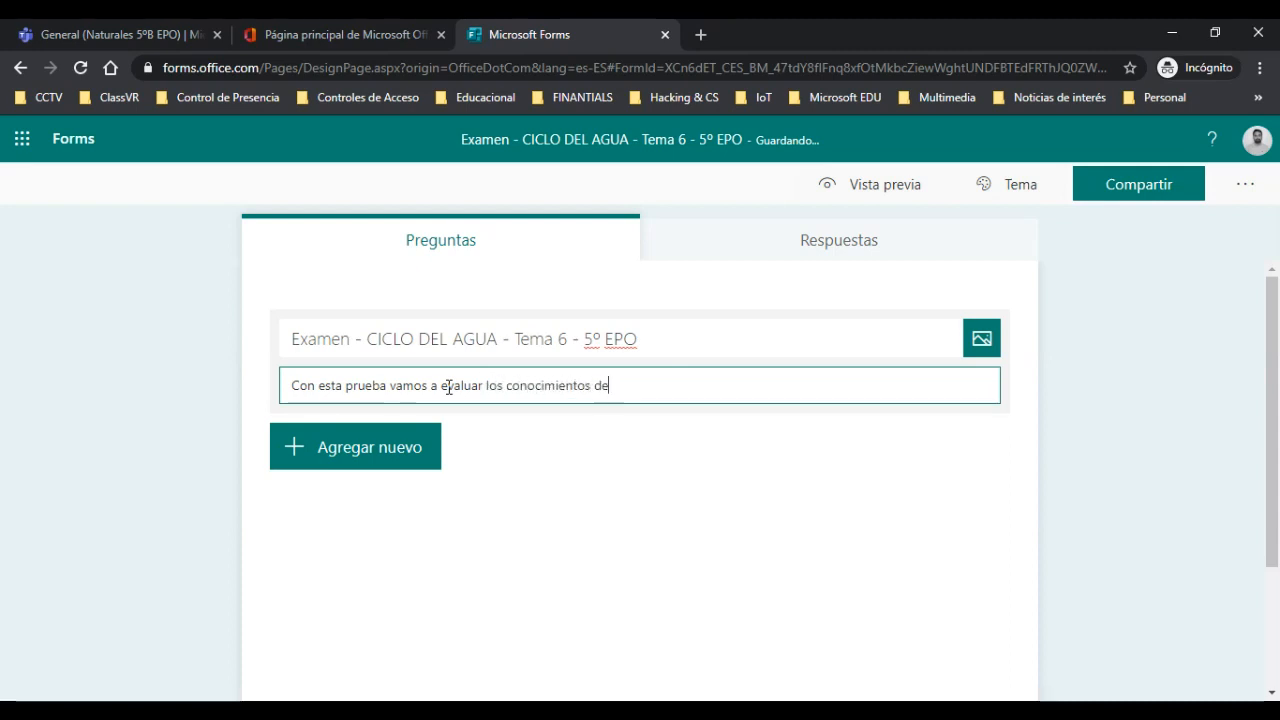
pyautogui.write('l tema ')
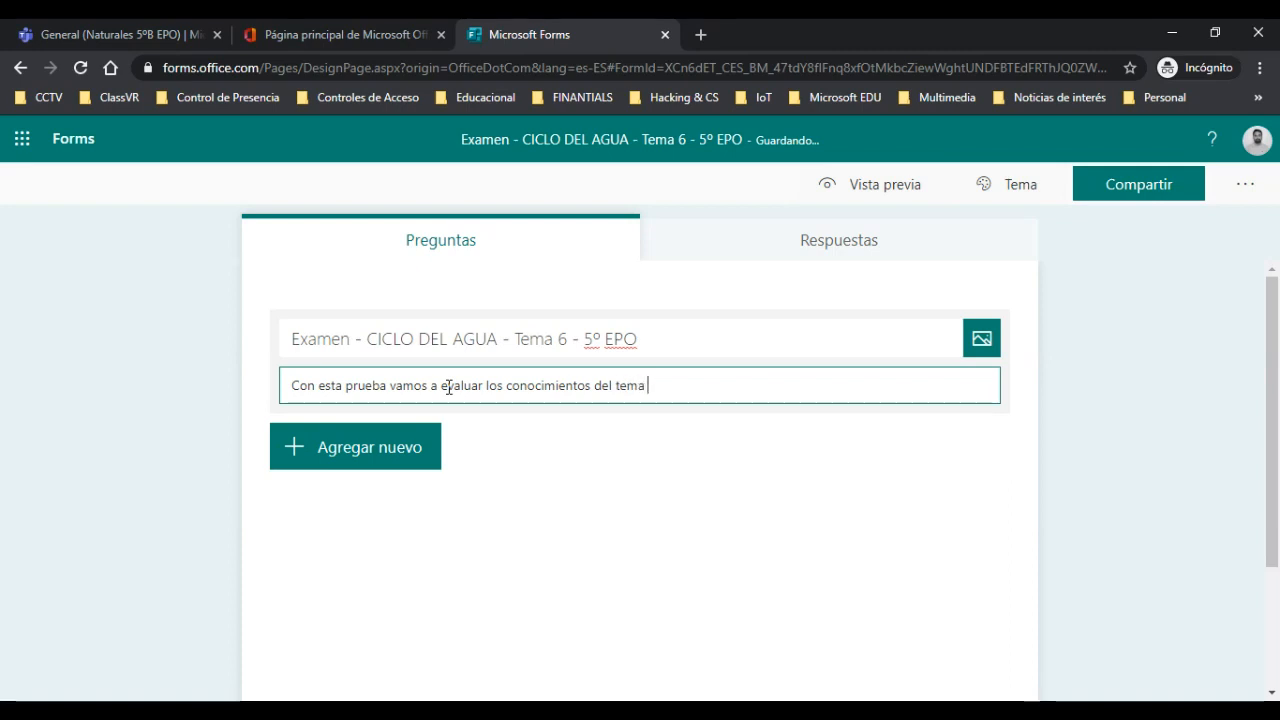
pyautogui.write('6')
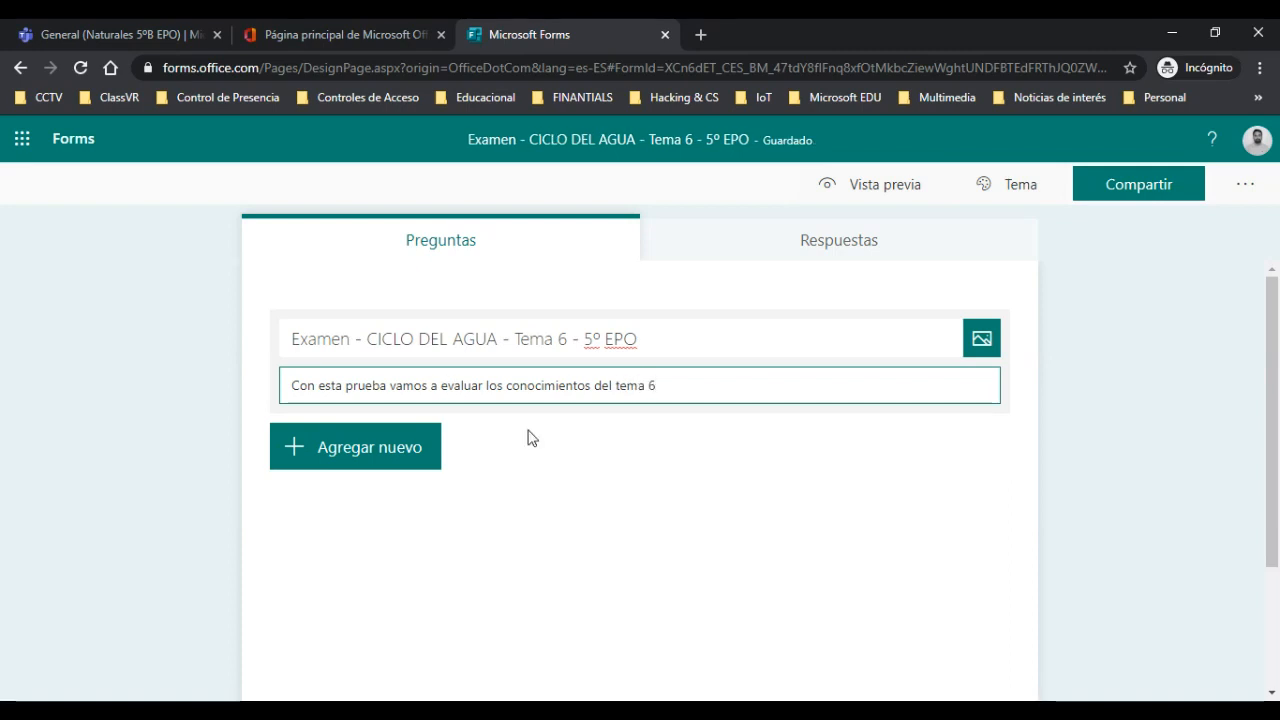
pyautogui.click(557, 455)
pyautogui.click(707, 389)
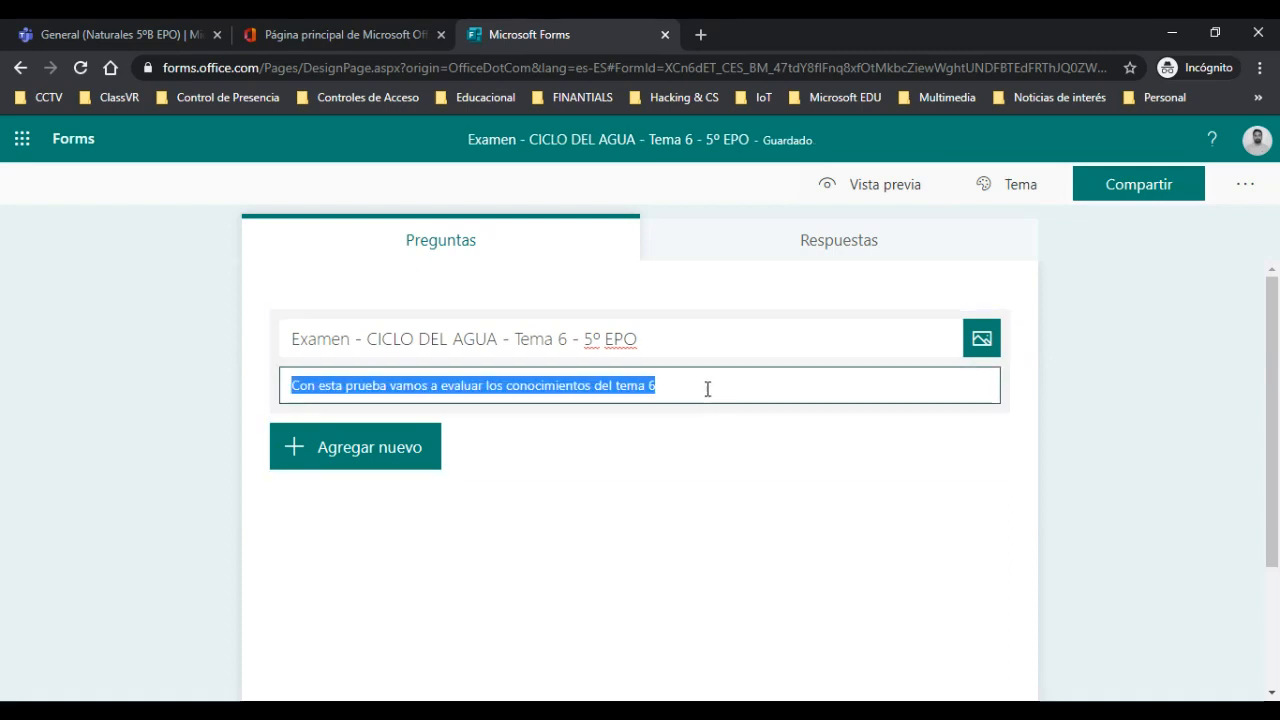
# Start adding an image to the quiz title and search Bing images for "ciclo del agua"
pyautogui.click(985, 342)
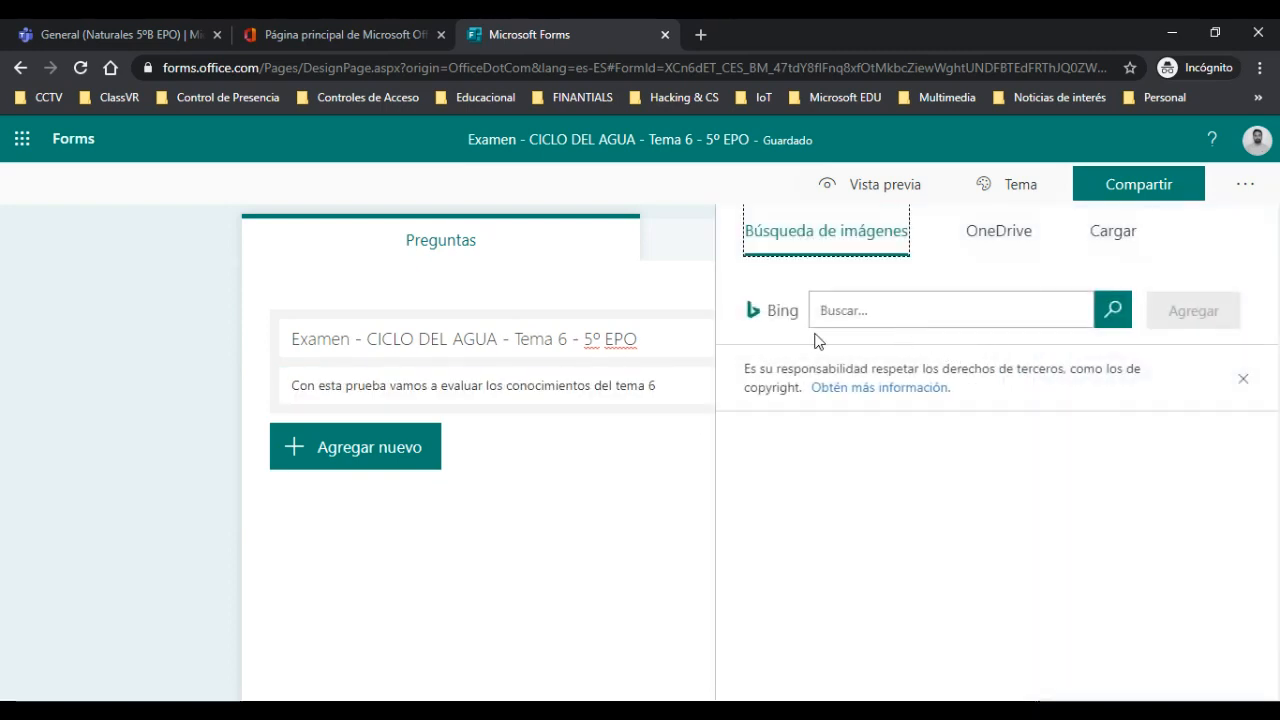
pyautogui.click(861, 310)
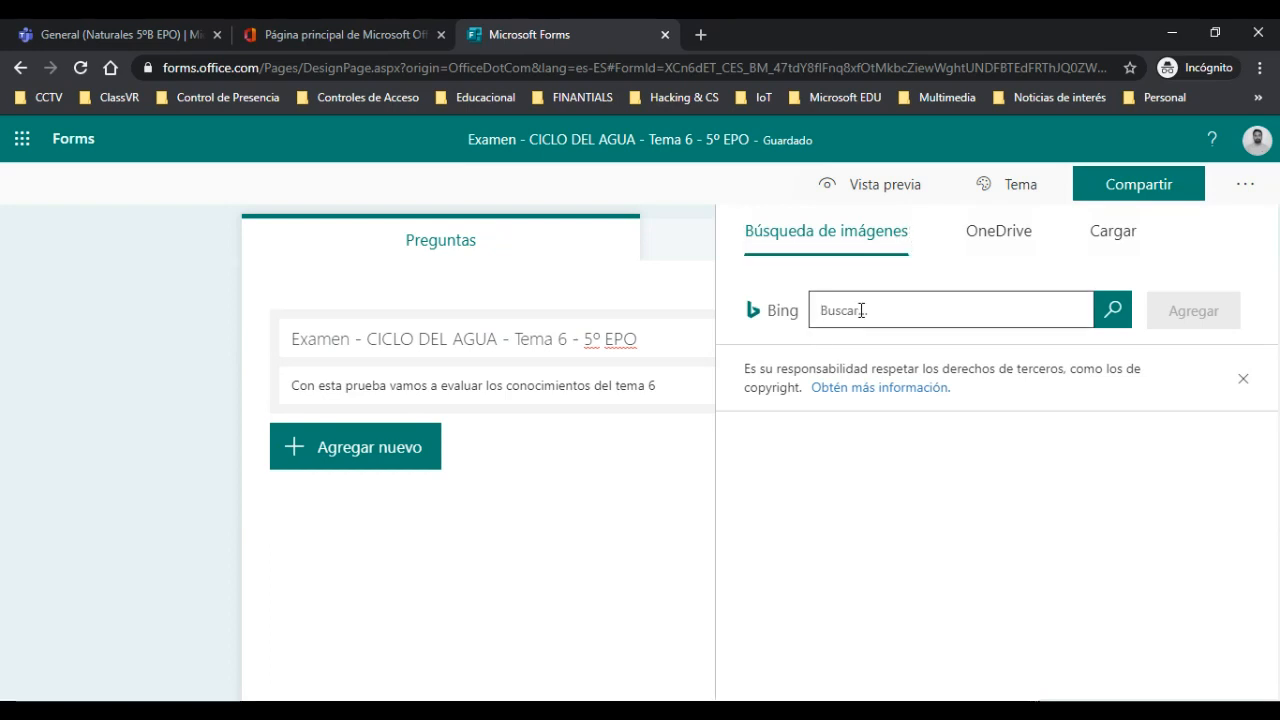
pyautogui.write('ciclo del agua')
pyautogui.press('Return')
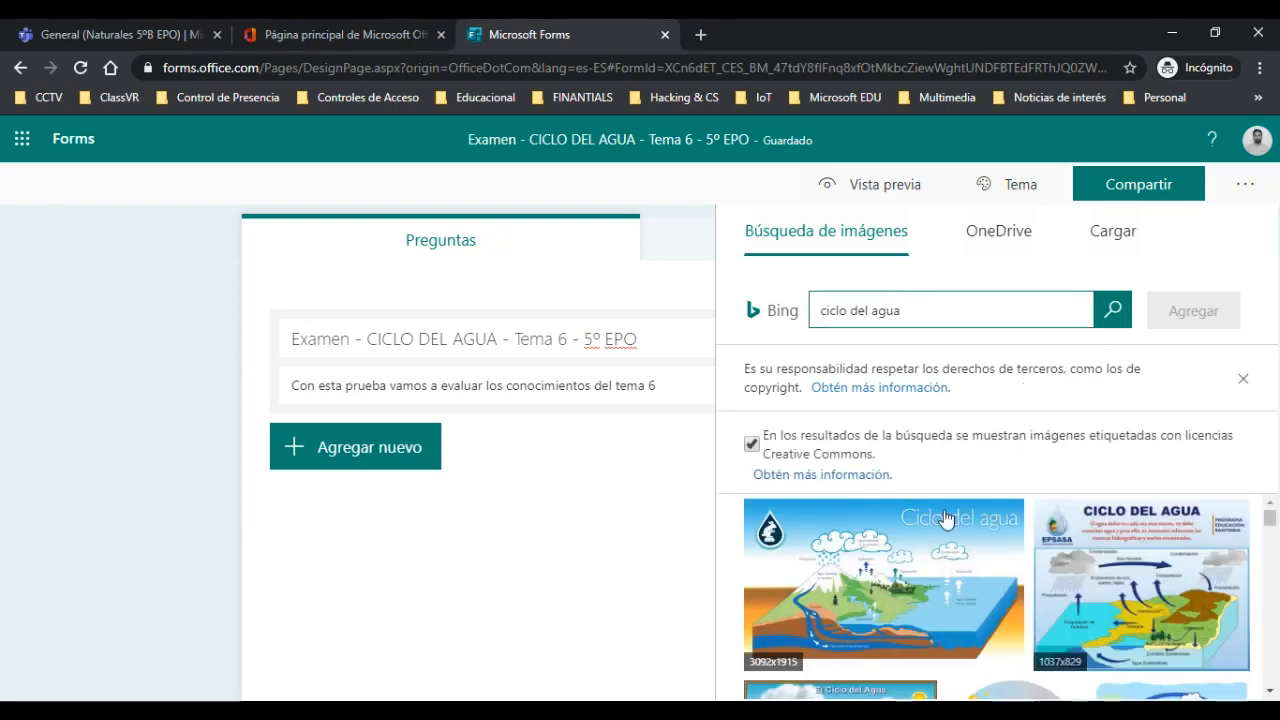
# Try to add the 463x352 mountain and river illustration from the search results to the quiz title
pyautogui.scroll(-5, 935, 568)
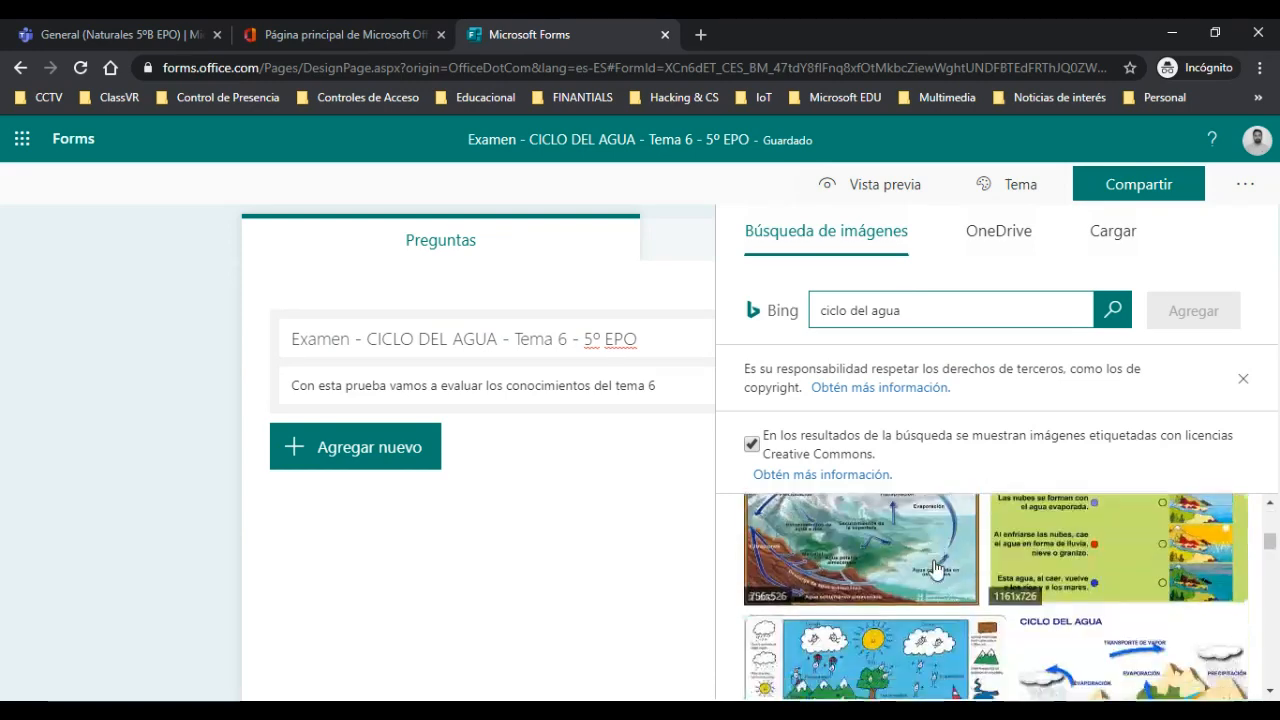
pyautogui.scroll(-5, 935, 568)
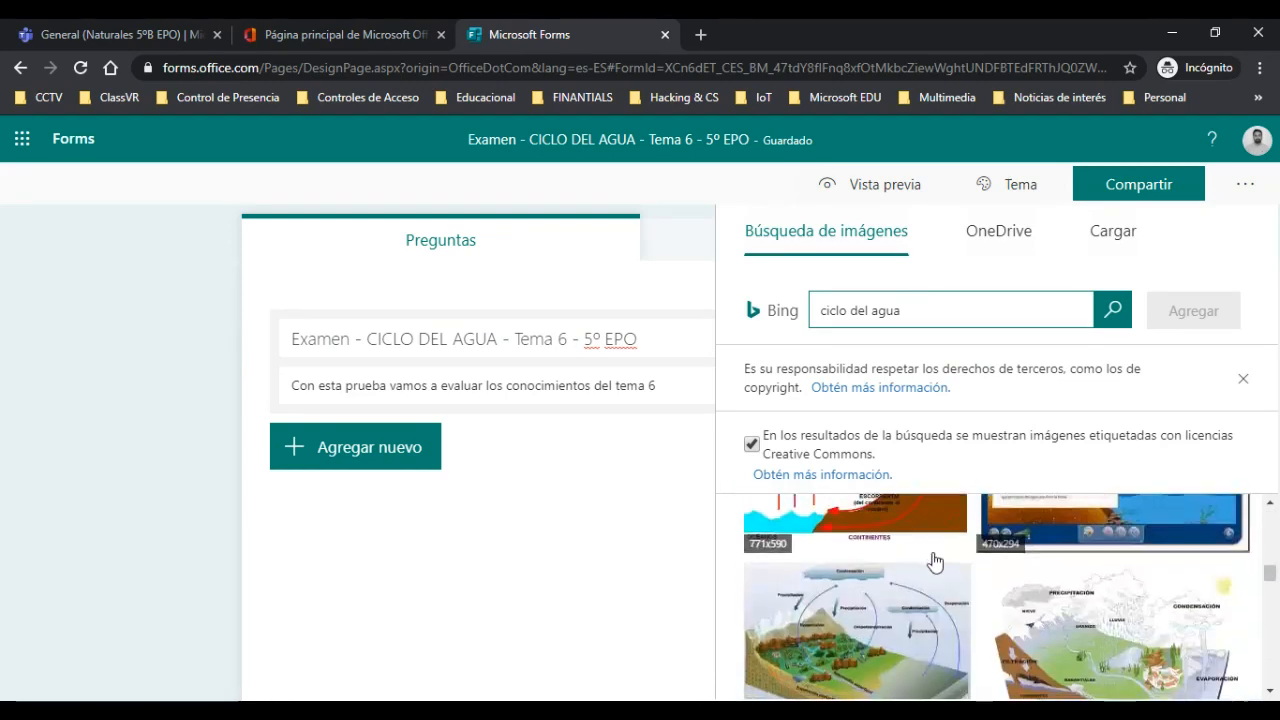
pyautogui.scroll(-2, 935, 567)
pyautogui.scroll(1, 935, 572)
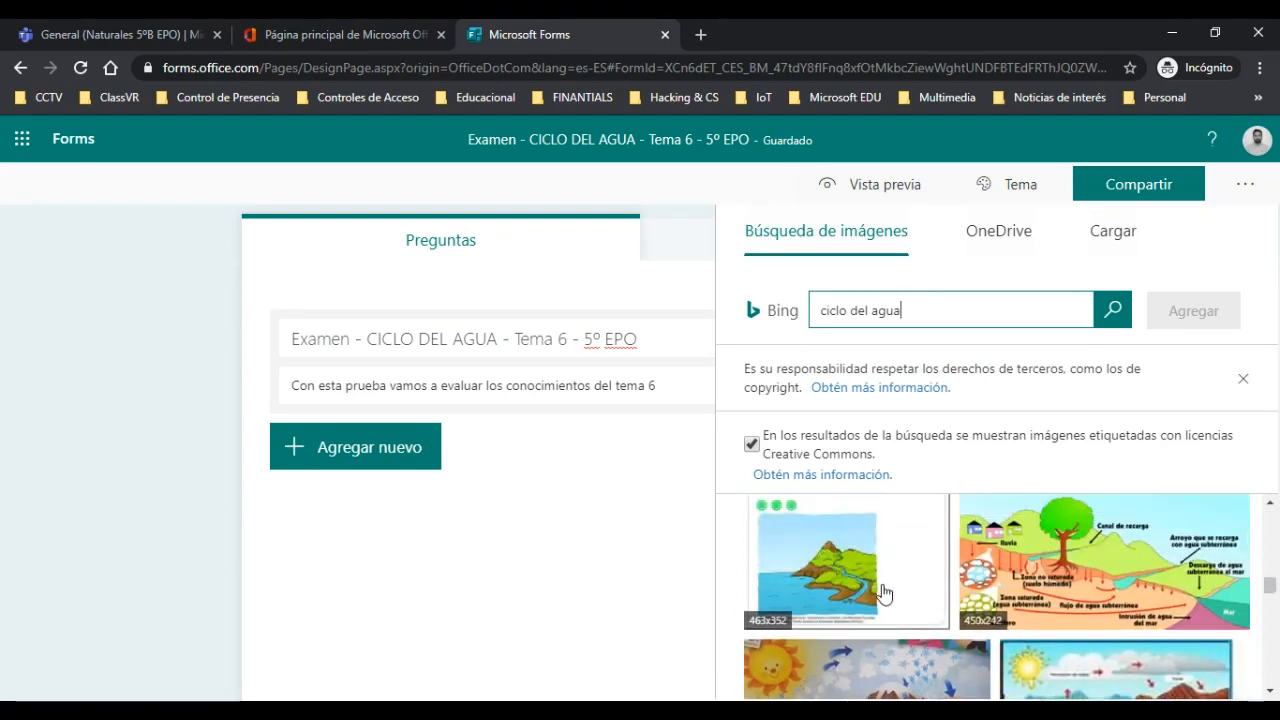
pyautogui.click(857, 583)
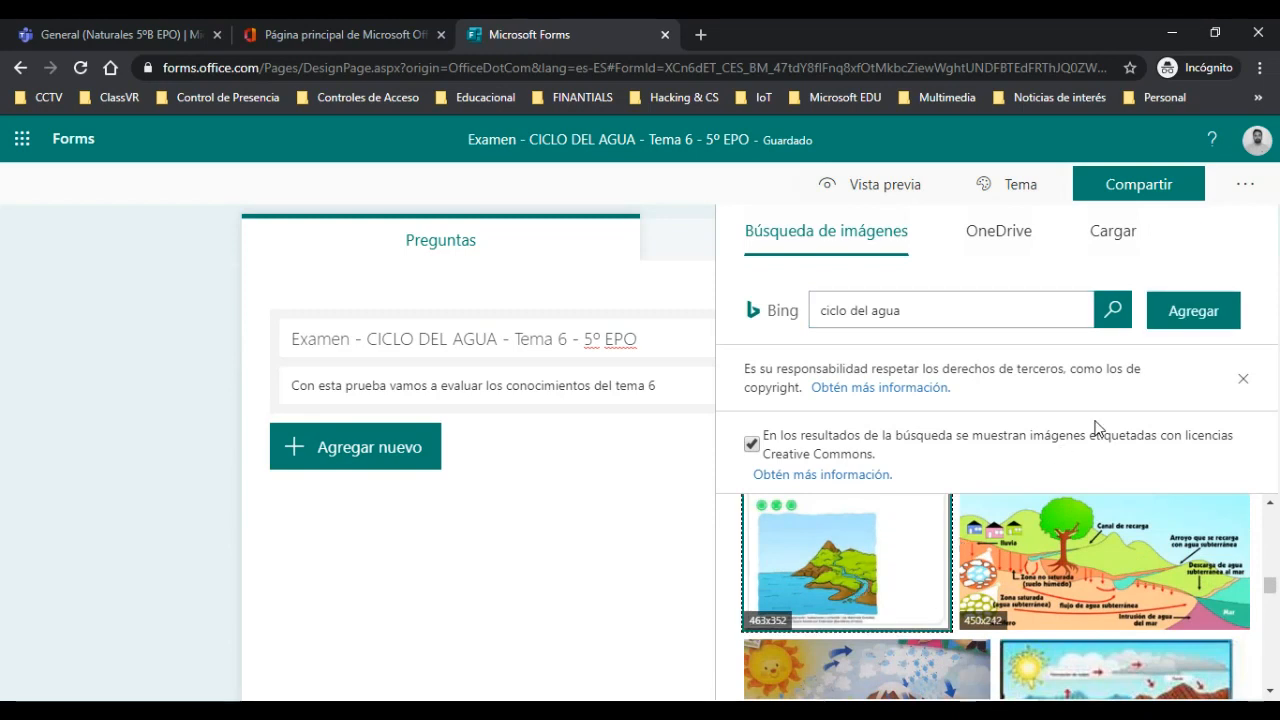
pyautogui.click(1183, 314)
# Add the selected 463x352 mountain and river illustration to the quiz title
pyautogui.click(1135, 247)
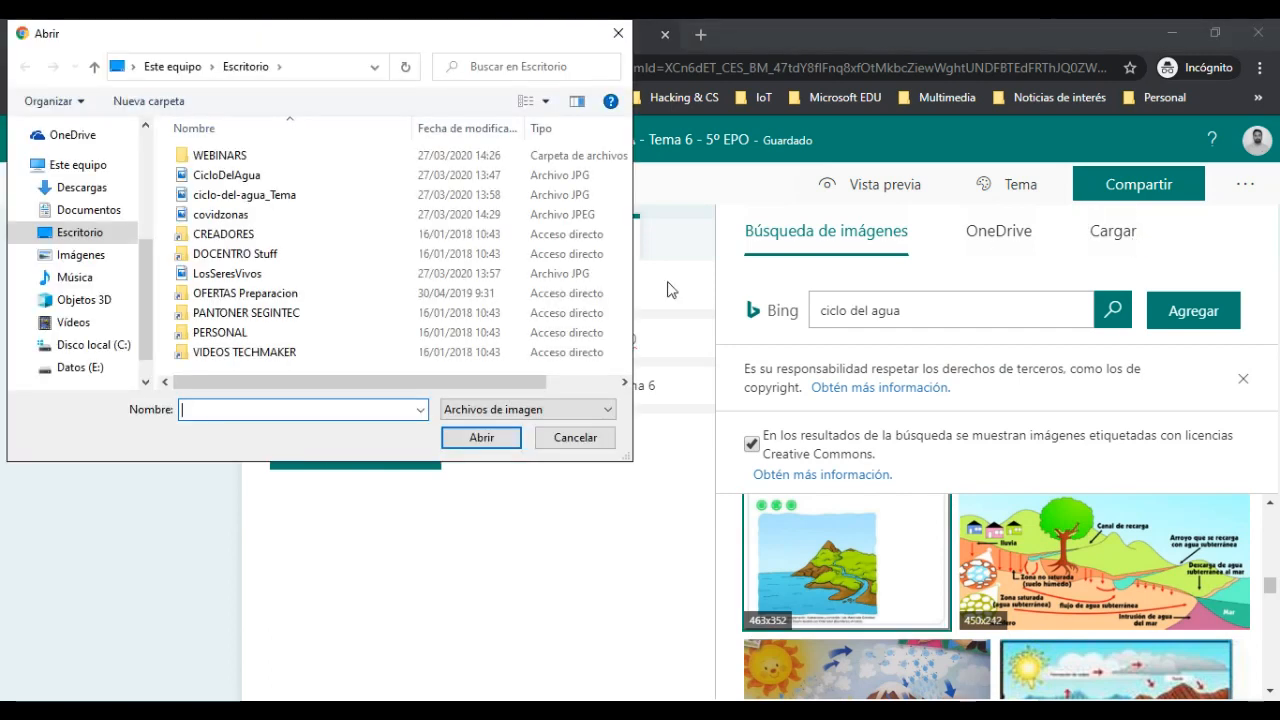
pyautogui.click(590, 444)
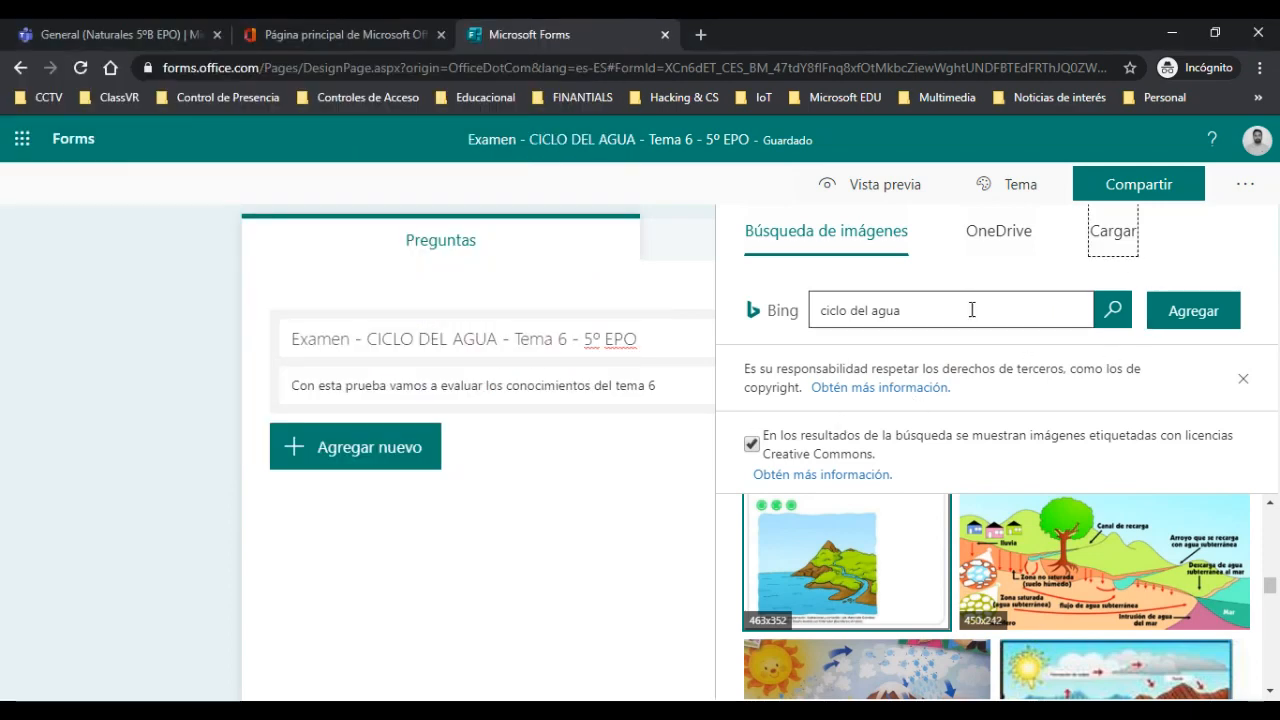
pyautogui.click(1166, 314)
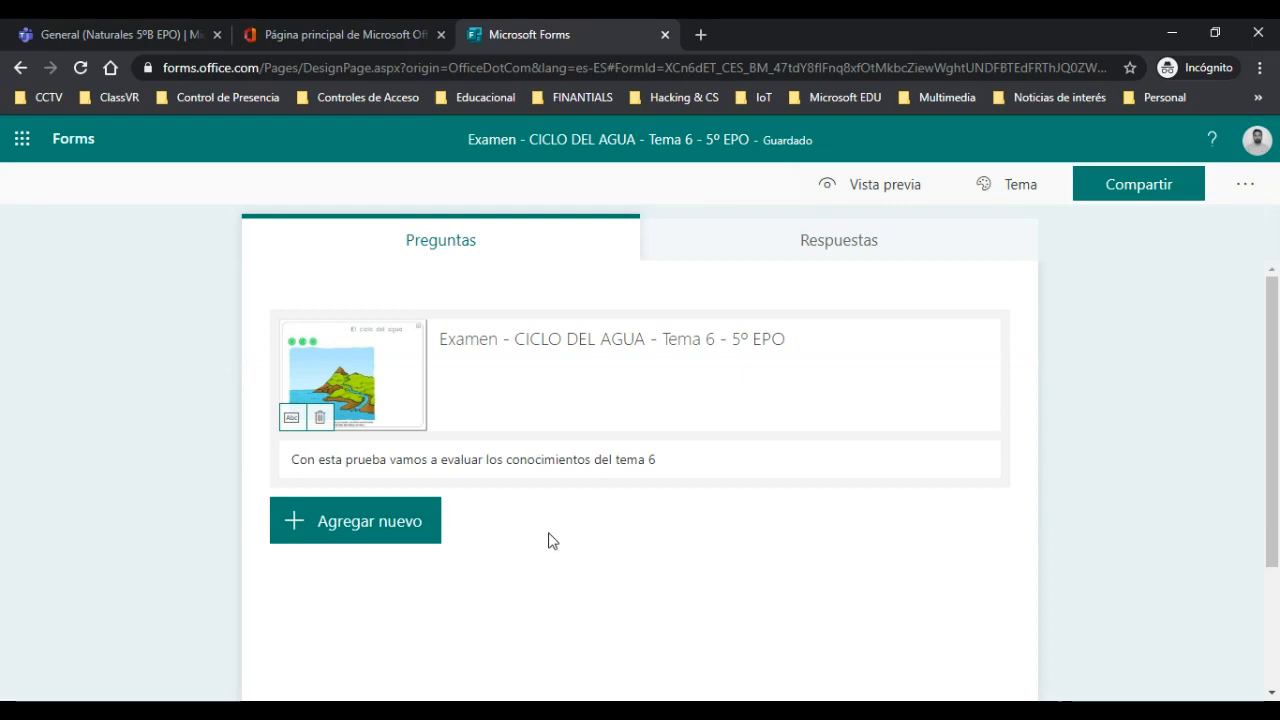
# Add a new choice question (Opción) to the quiz below the description
pyautogui.scroll(-2, 553, 541)
pyautogui.scroll(1, 553, 541)
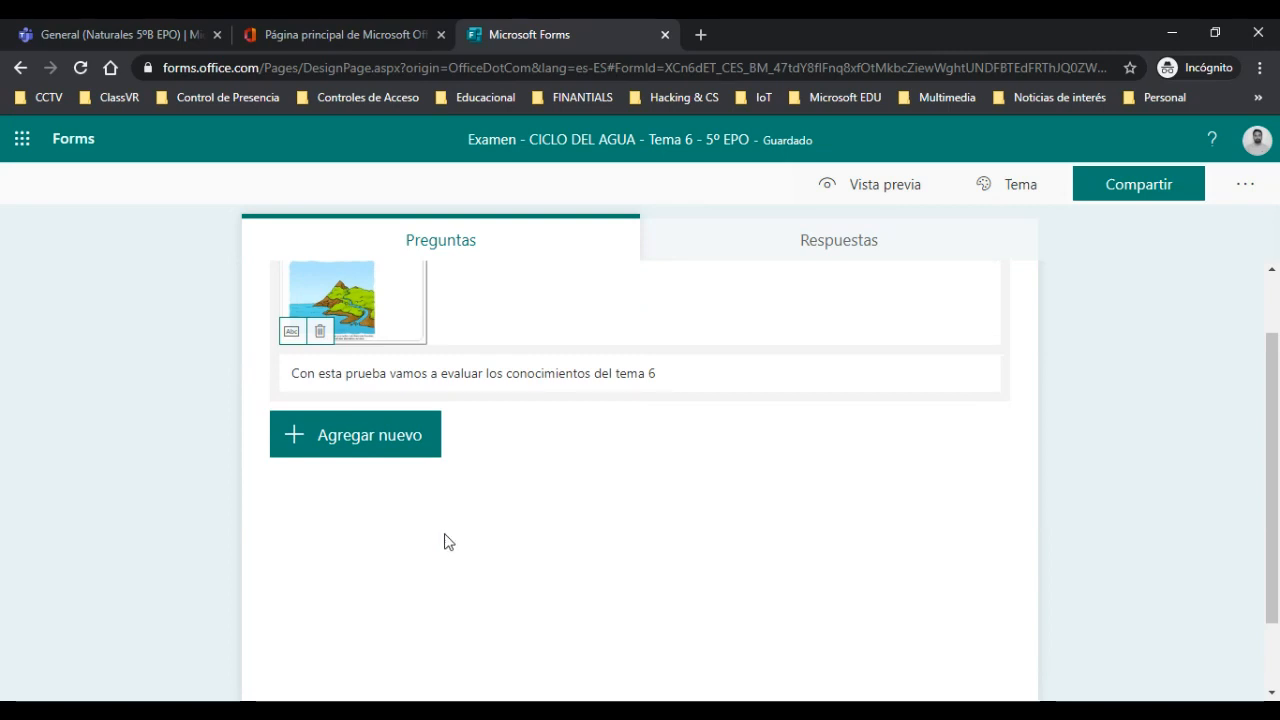
pyautogui.click(367, 447)
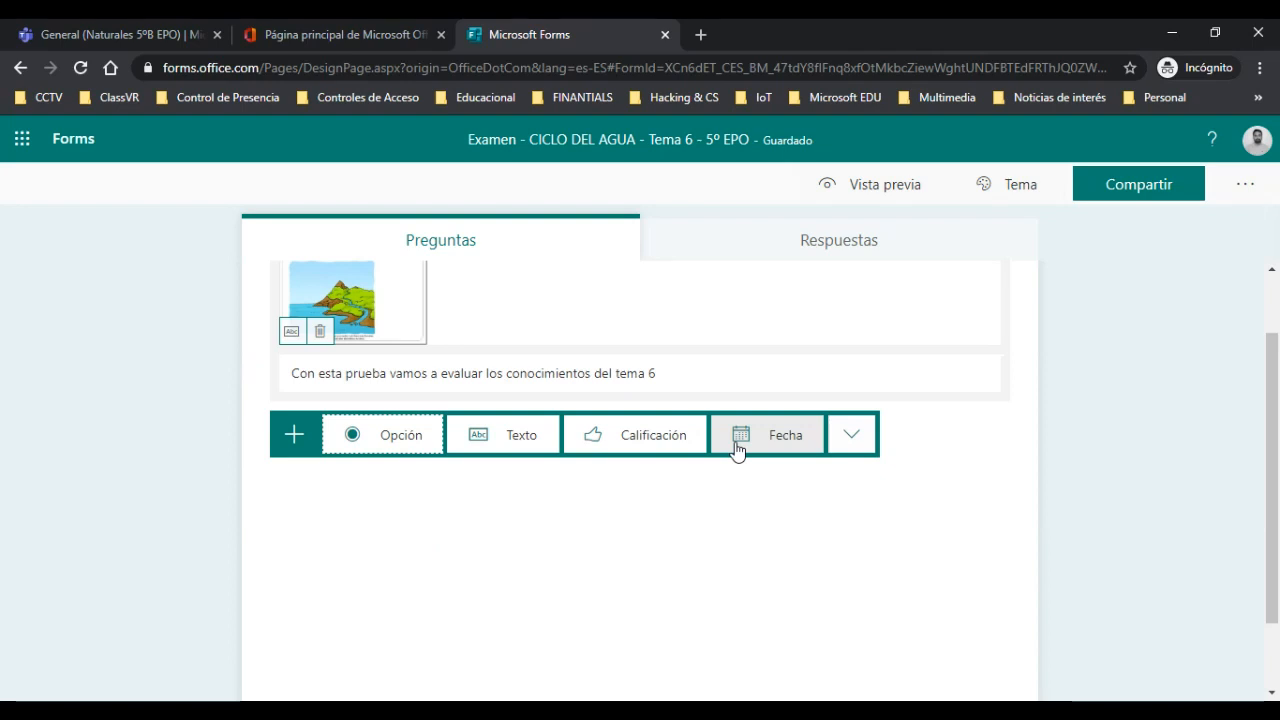
pyautogui.click(371, 453)
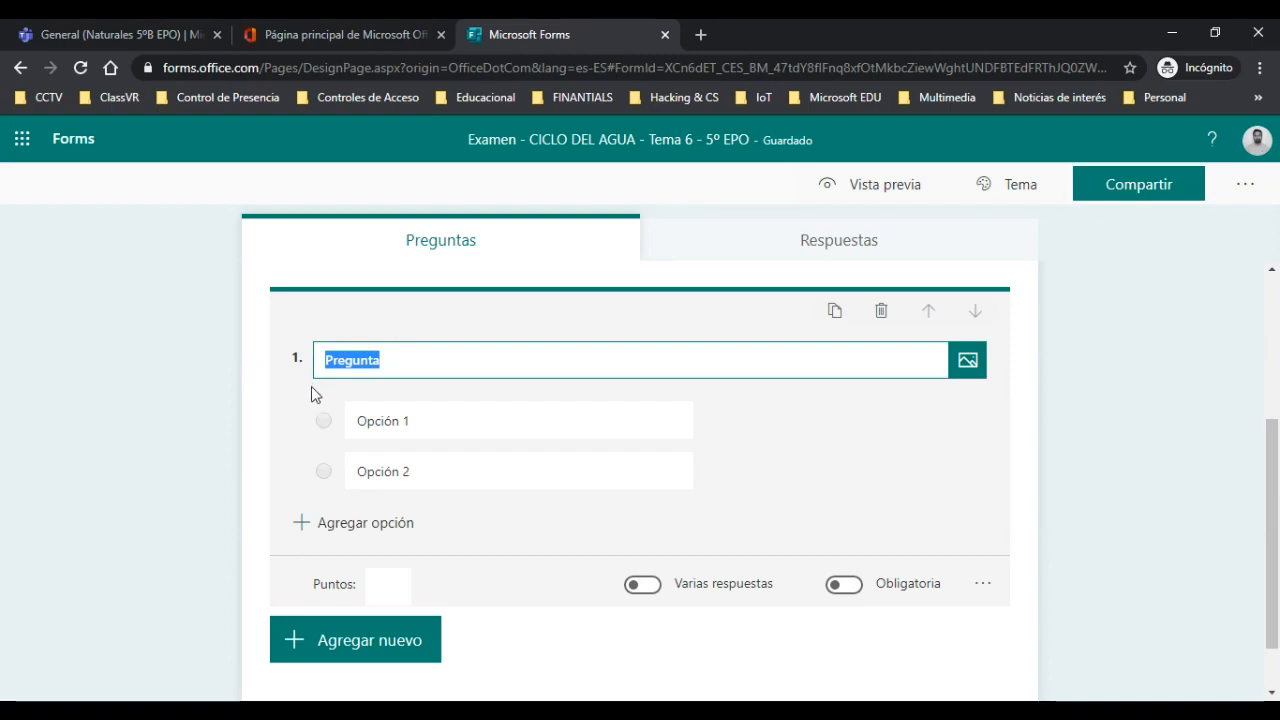
# Set the score of question 1 to 2 points
pyautogui.click(377, 585)
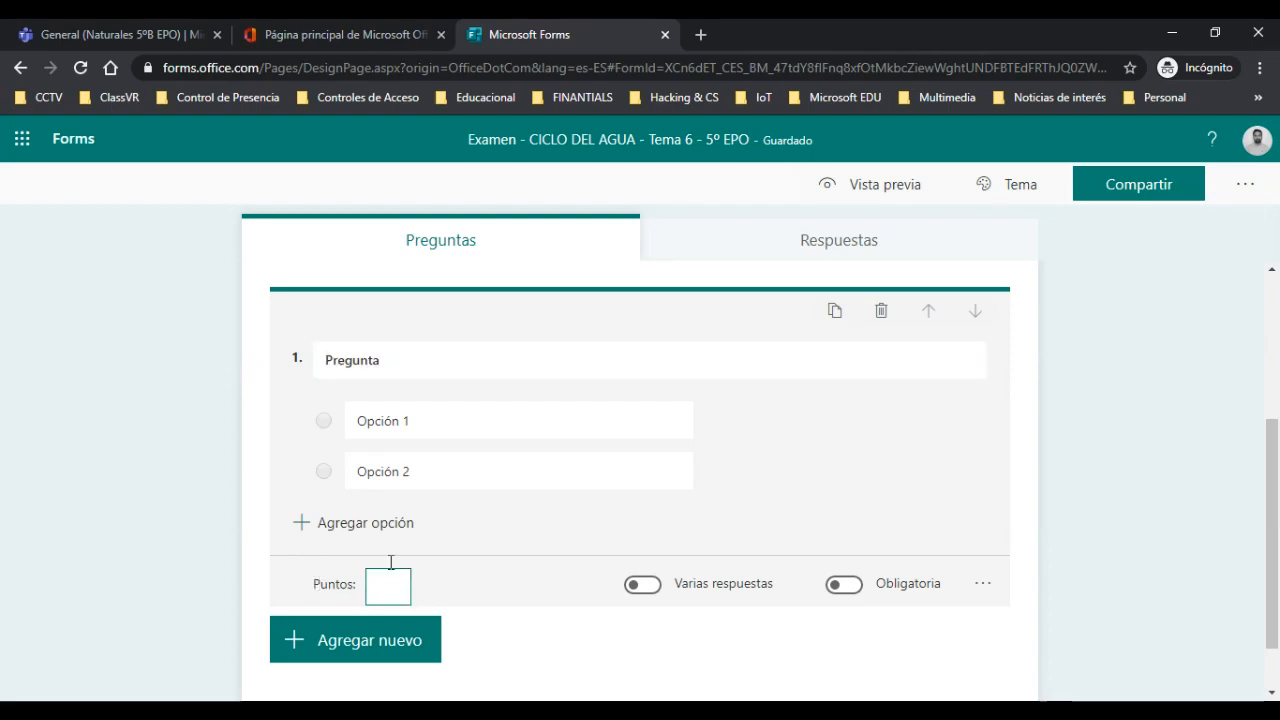
pyautogui.scroll(1, 440, 343)
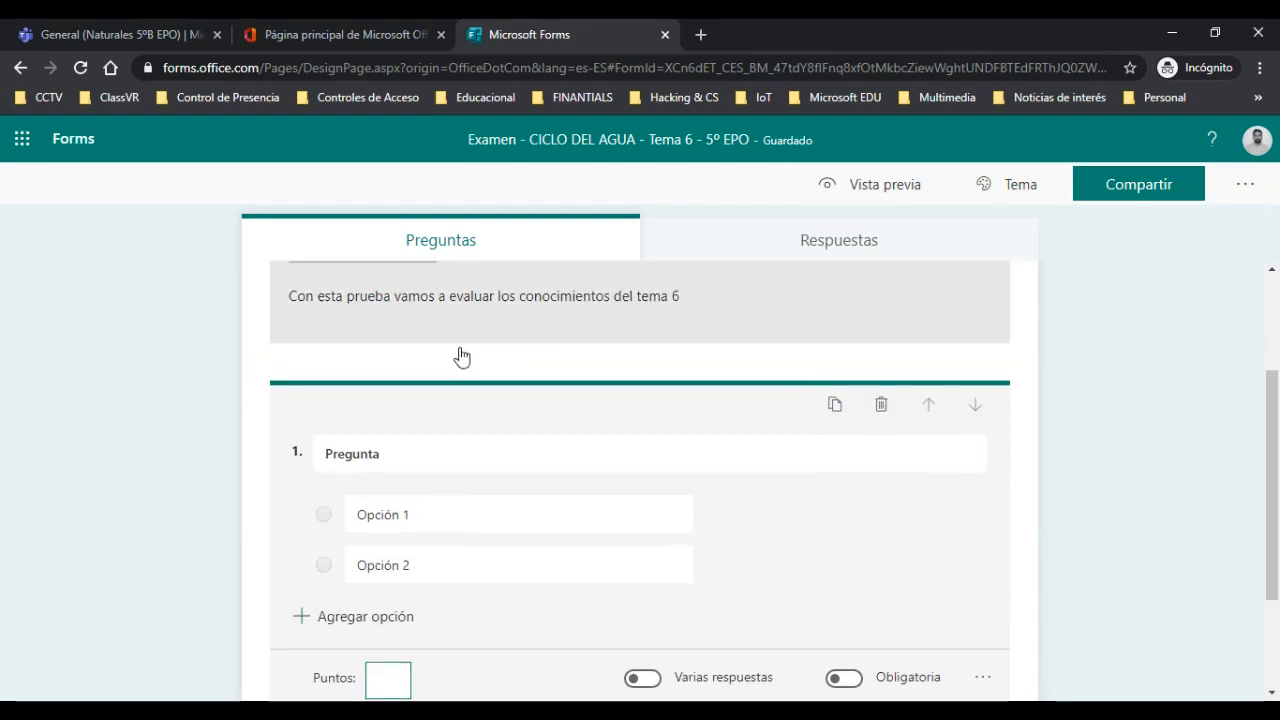
pyautogui.scroll(-1, 469, 417)
pyautogui.scroll(-1, 450, 497)
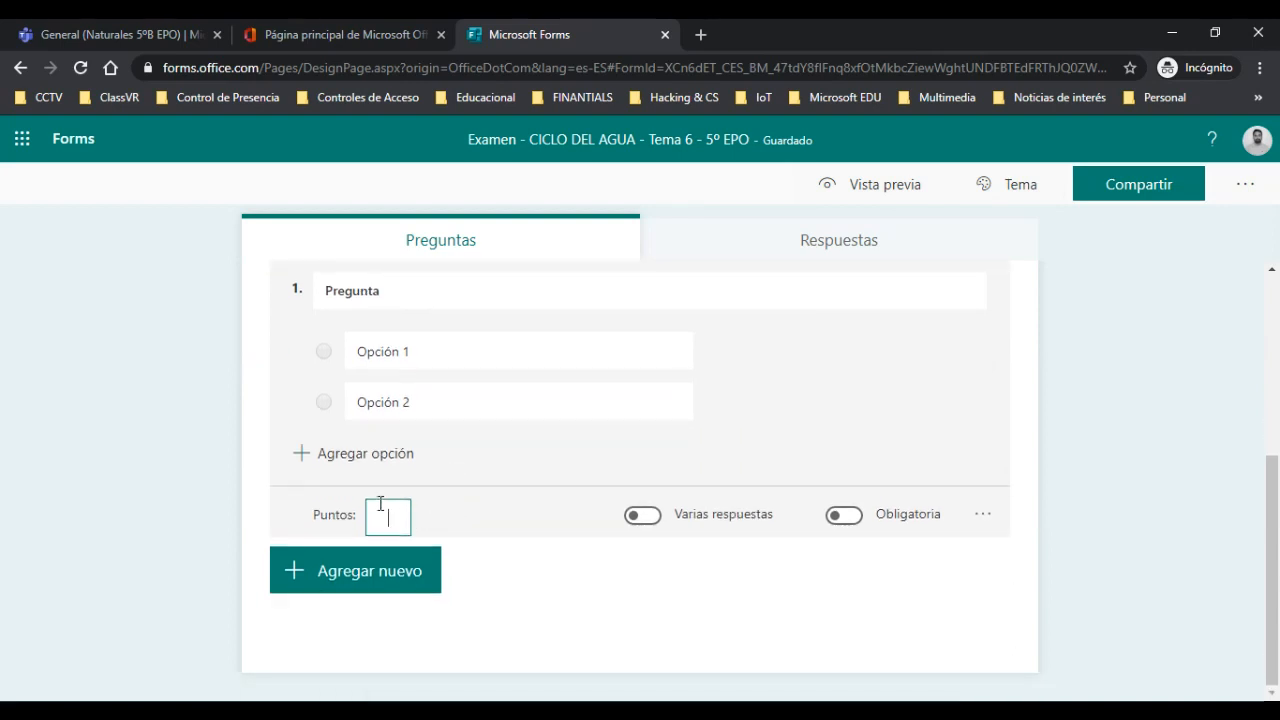
pyautogui.write('2')
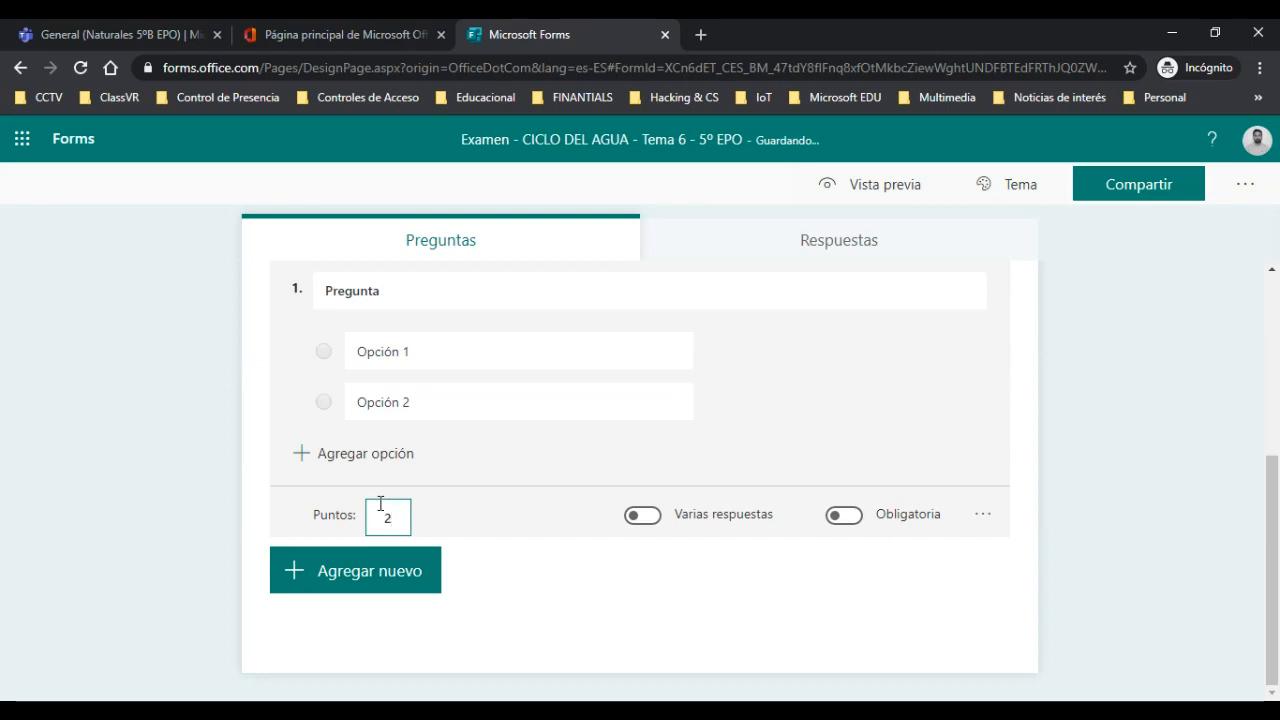
pyautogui.click(798, 441)
# Write "¿Cuales son las partes del ciclo del agua?" as the text of question 1 and check its media insertion options
pyautogui.click(455, 394)
pyautogui.doubleClick(455, 394)
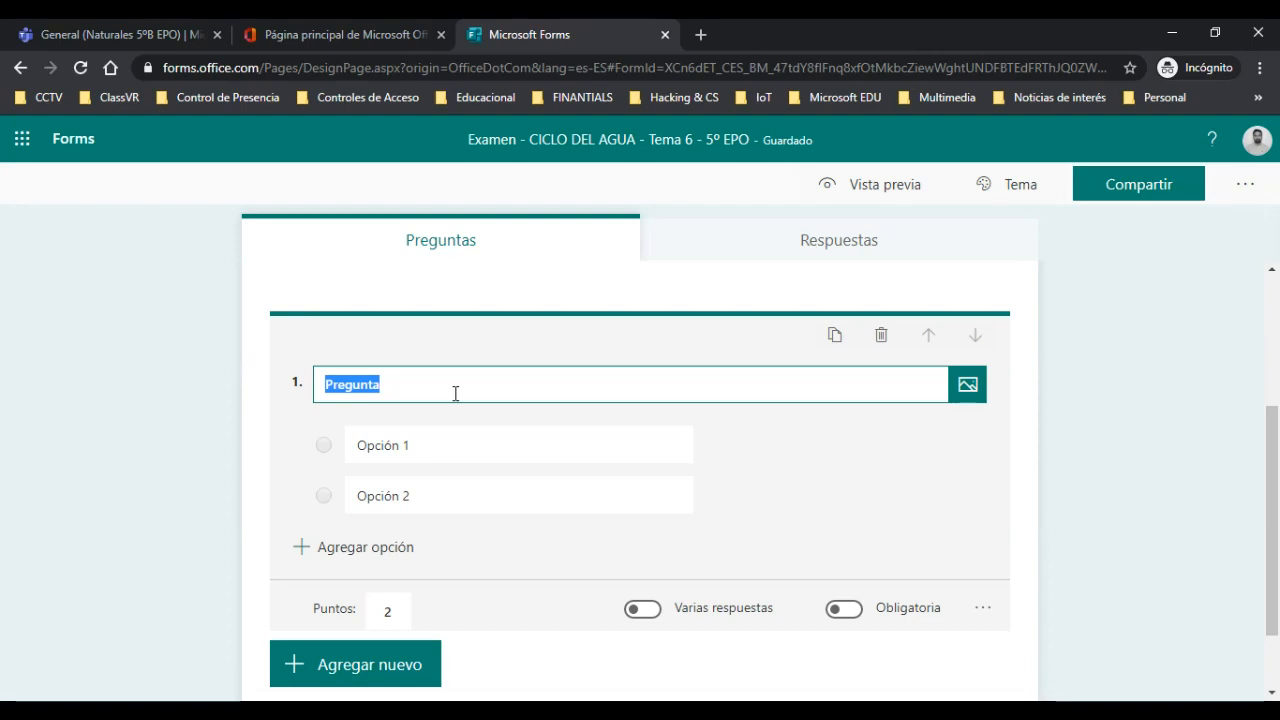
pyautogui.write('¿Cuales')
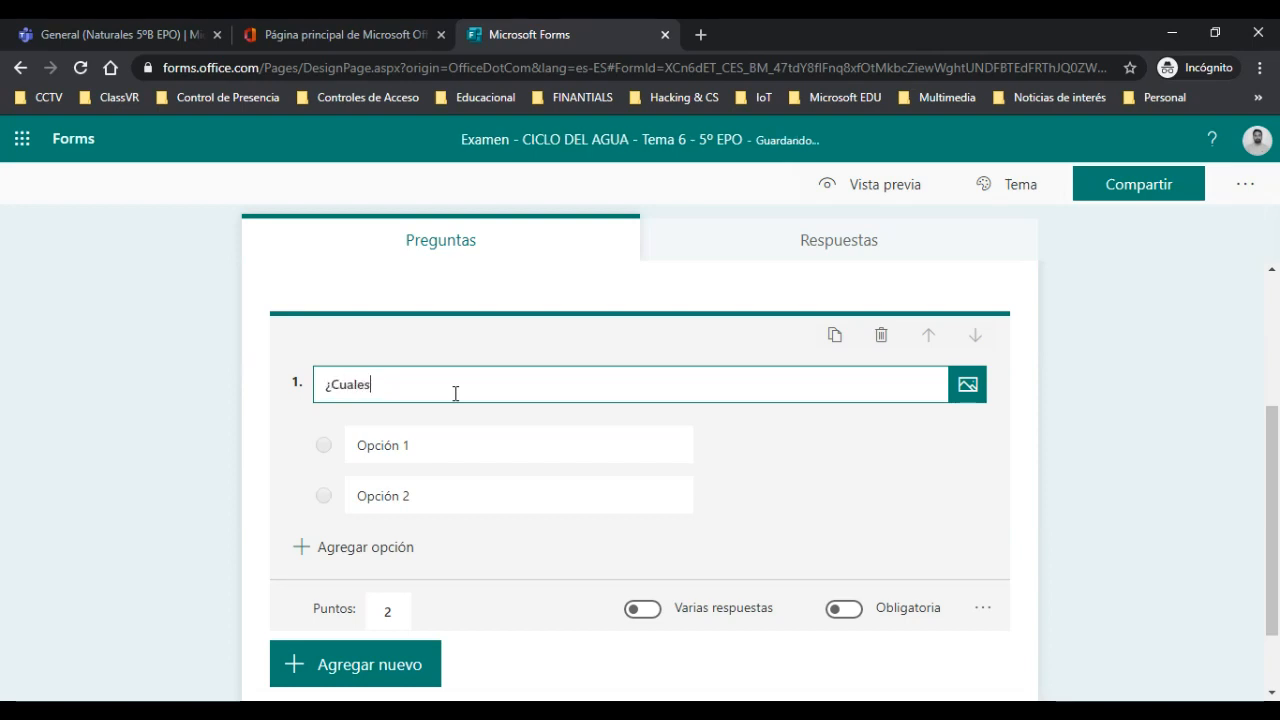
pyautogui.write(' son lsa pates')
pyautogui.press('BackSpace')
pyautogui.press('BackSpace')
pyautogui.press('BackSpace')
pyautogui.press('BackSpace')
pyautogui.press('BackSpace')
pyautogui.press('BackSpace')
pyautogui.press('BackSpace')
pyautogui.press('BackSpace')
pyautogui.press('BackSpace')
pyautogui.write('as partes del ciclo del agua?')
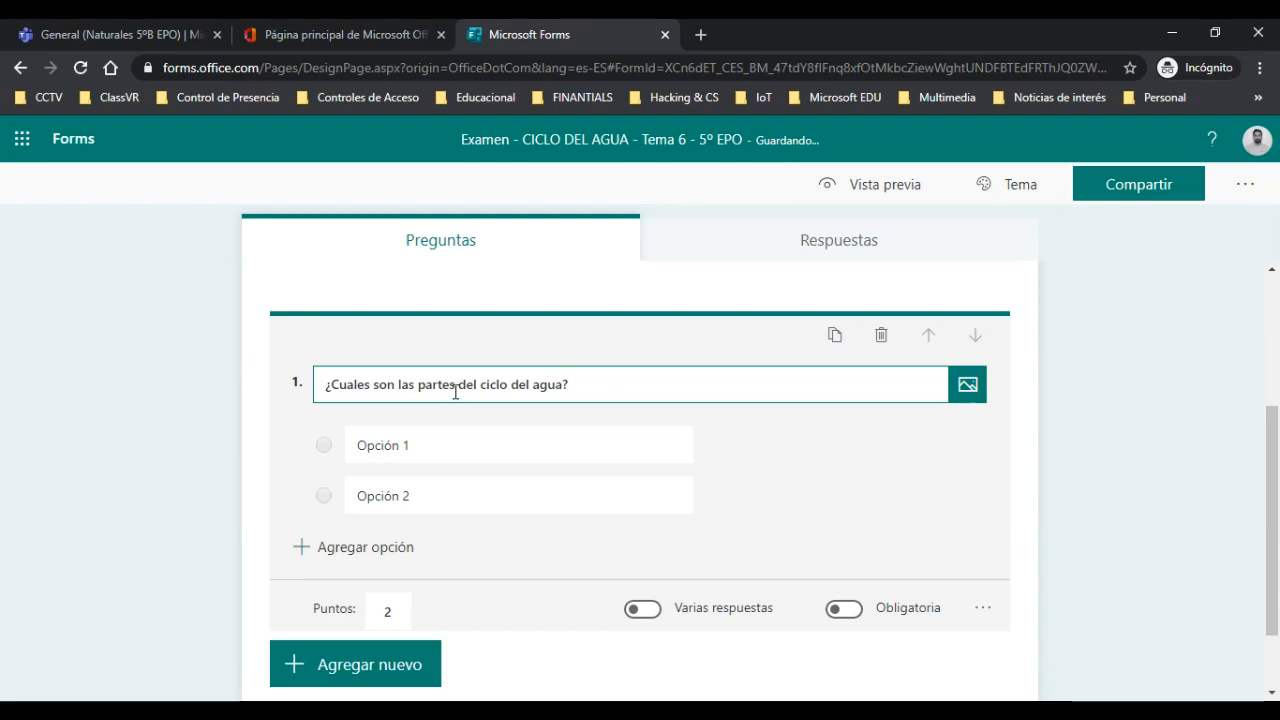
pyautogui.click(977, 395)
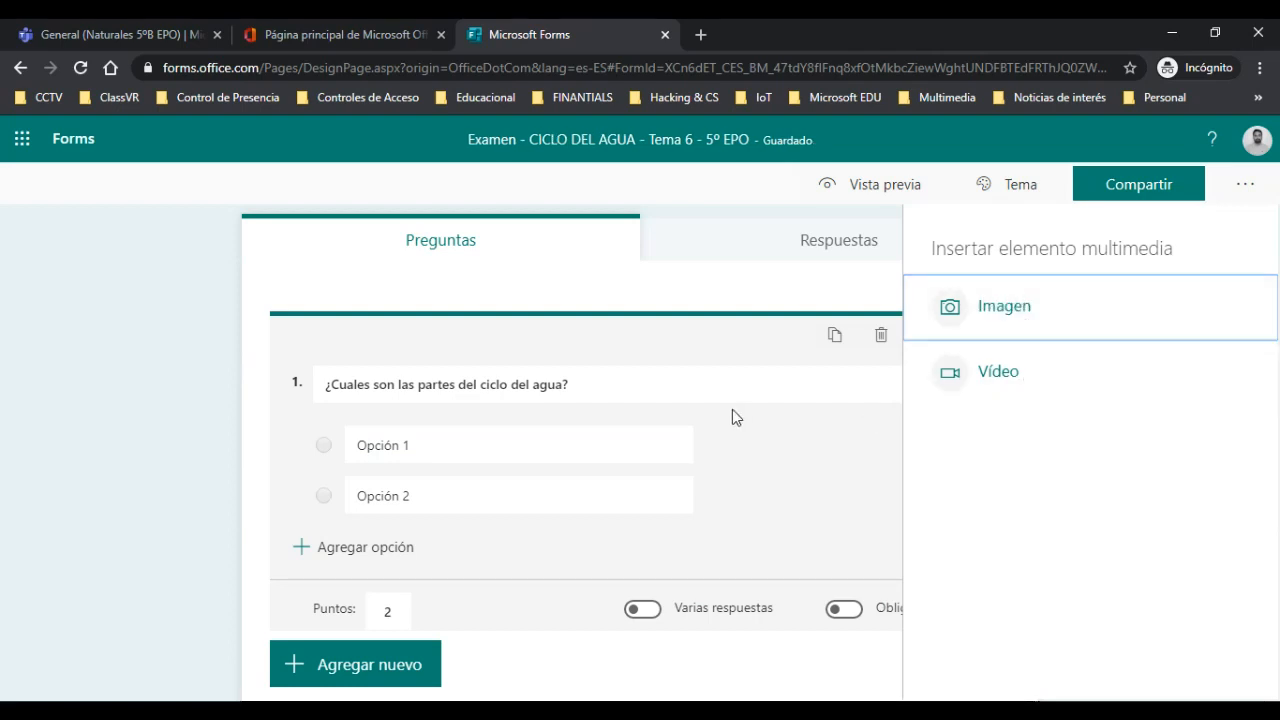
pyautogui.click(743, 384)
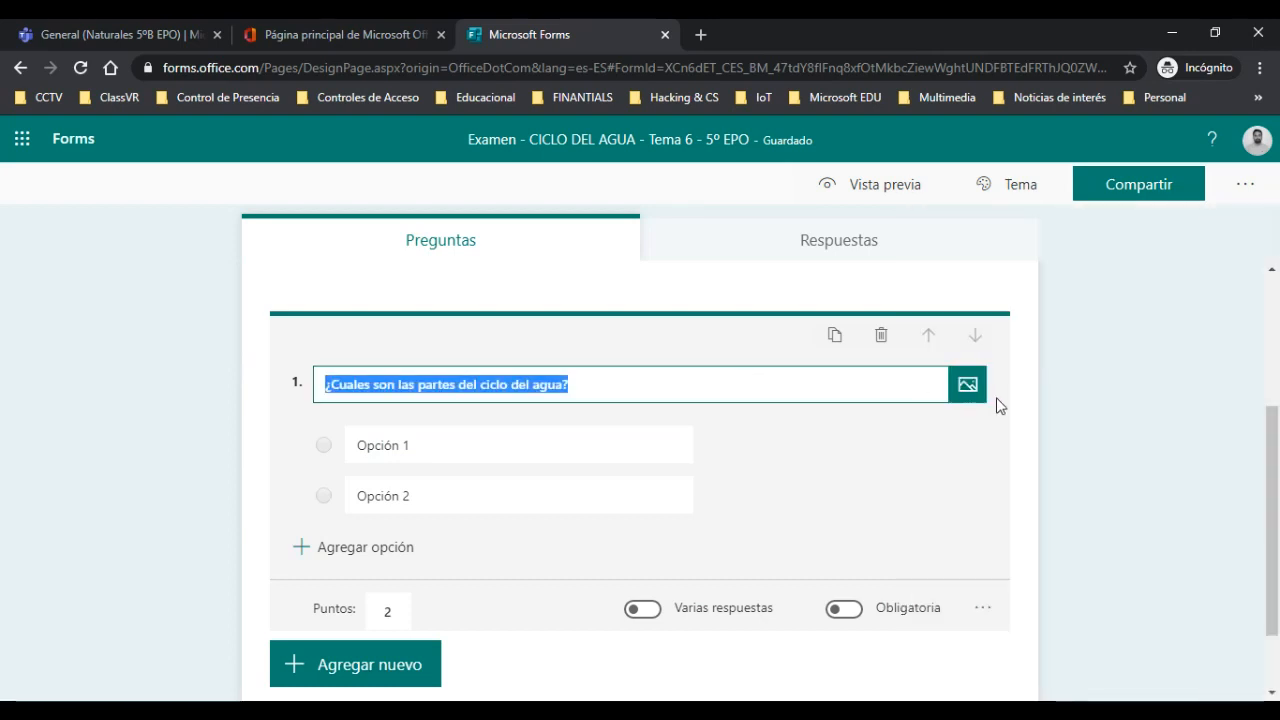
# Set the first answer option of question 1 to "Precipitación"
pyautogui.click(515, 456)
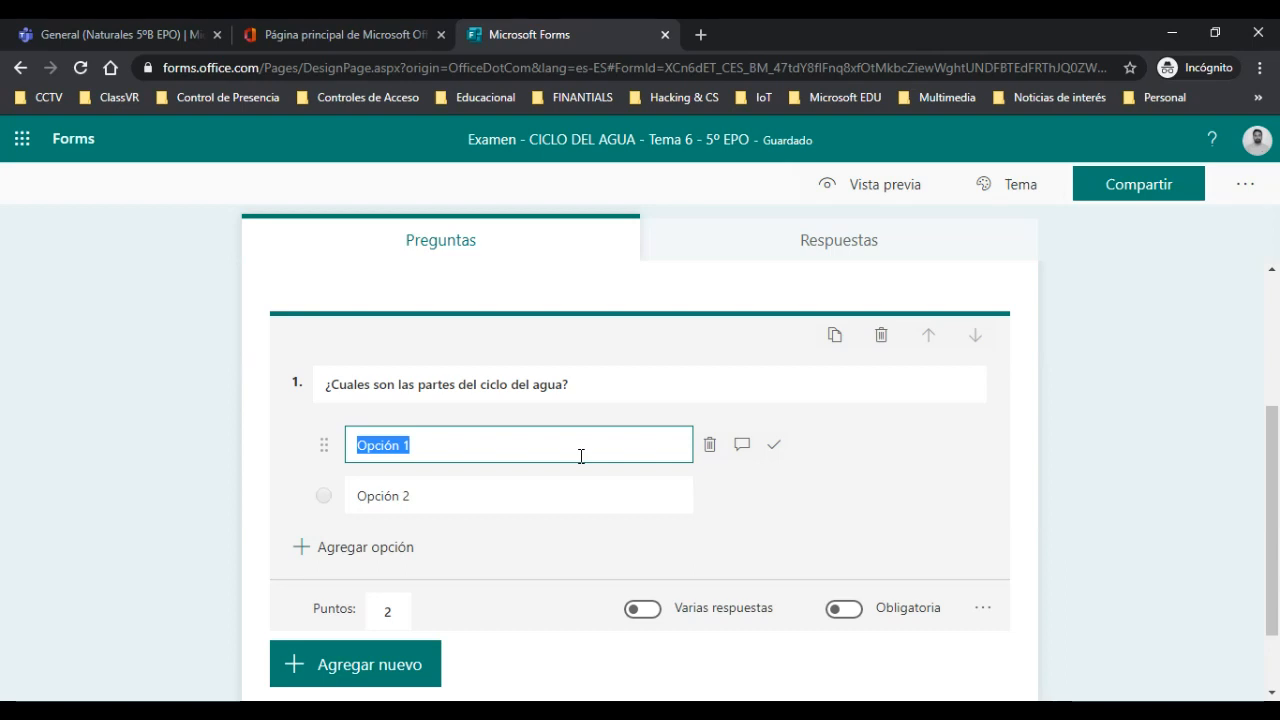
pyautogui.write('Preci`p')
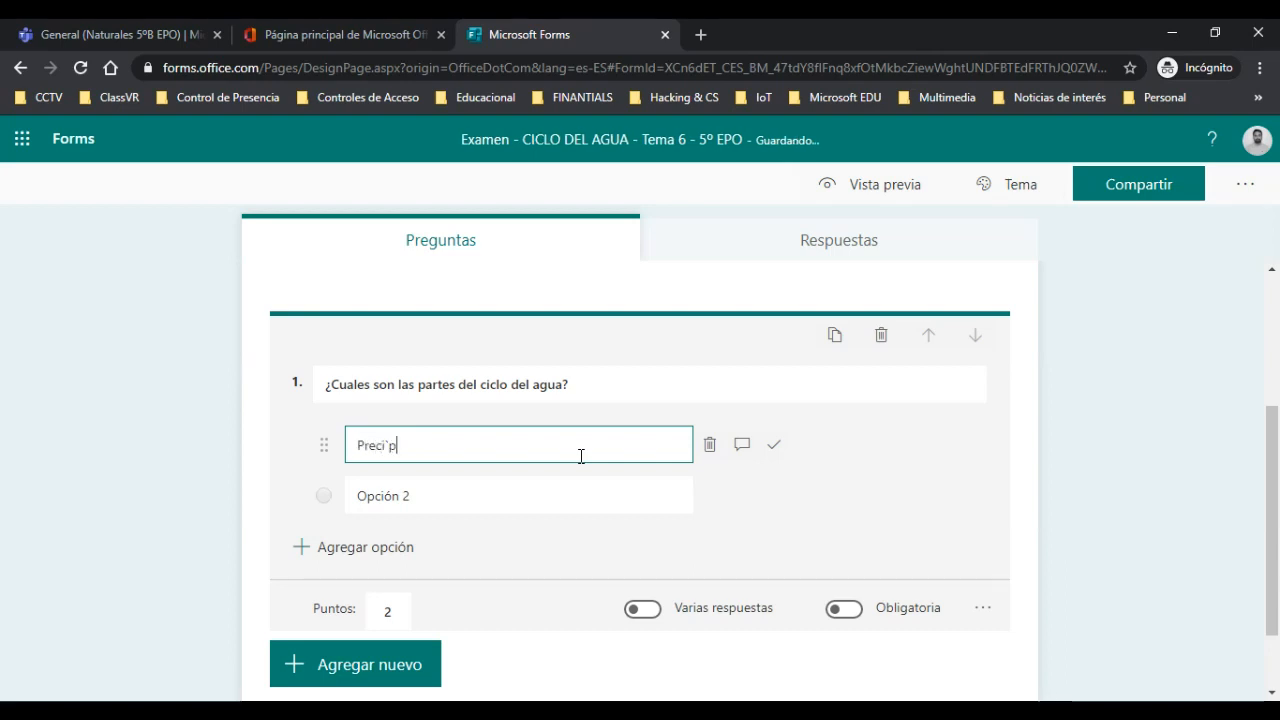
pyautogui.press('BackSpace')
pyautogui.press('BackSpace')
pyautogui.write('pitación')
# Set the second answer option to "Condesanción" and add a third option "Evapación"
pyautogui.click(584, 496)
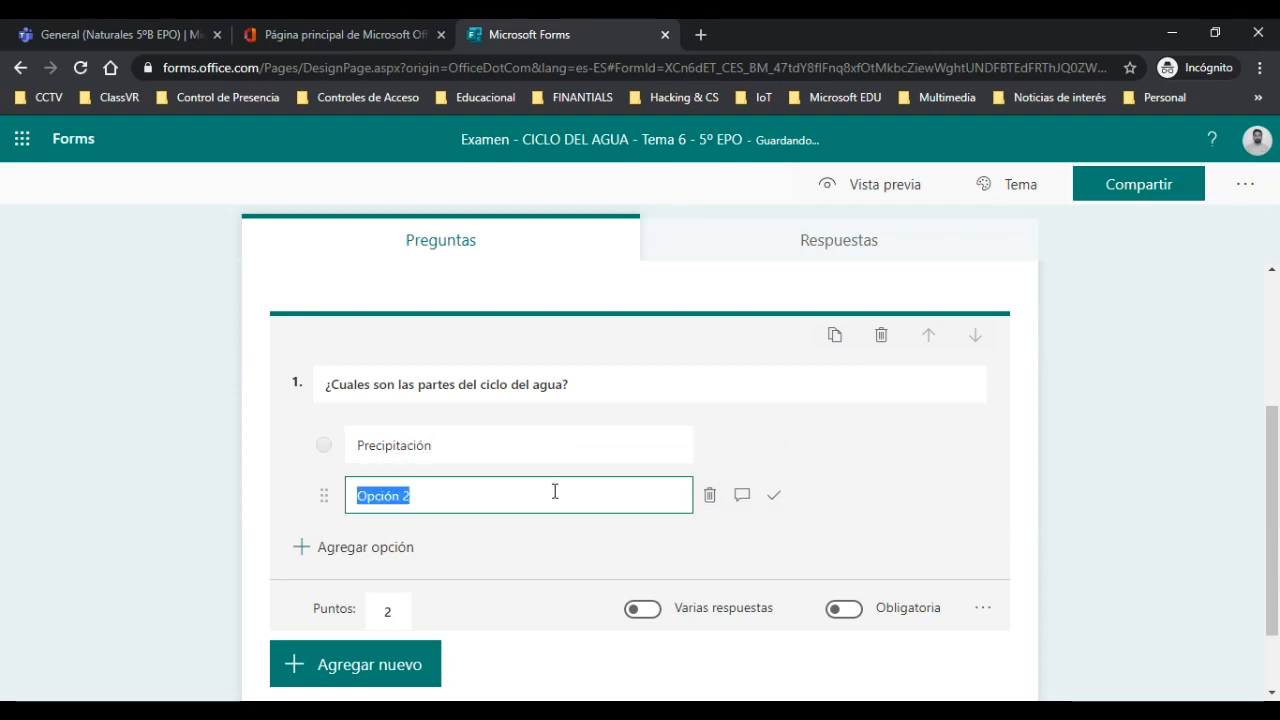
pyautogui.write('Condesaci')
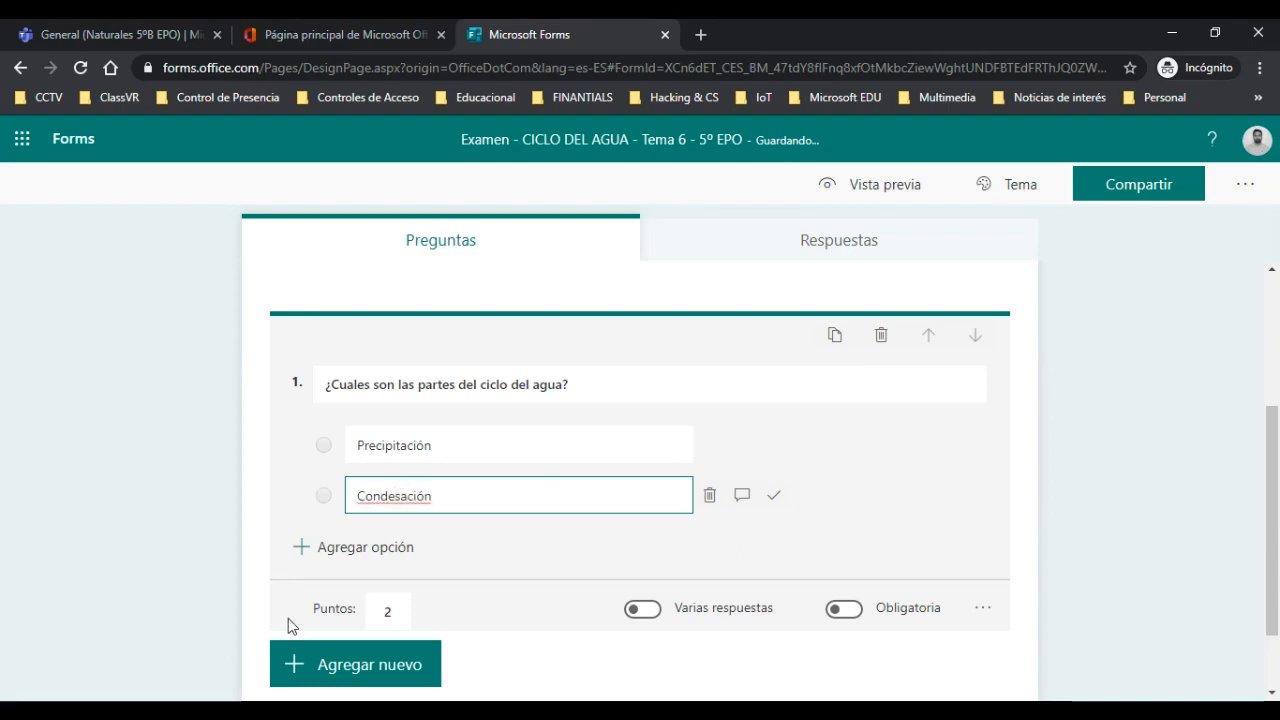
pyautogui.click(405, 496)
pyautogui.write('n')
pyautogui.click(389, 548)
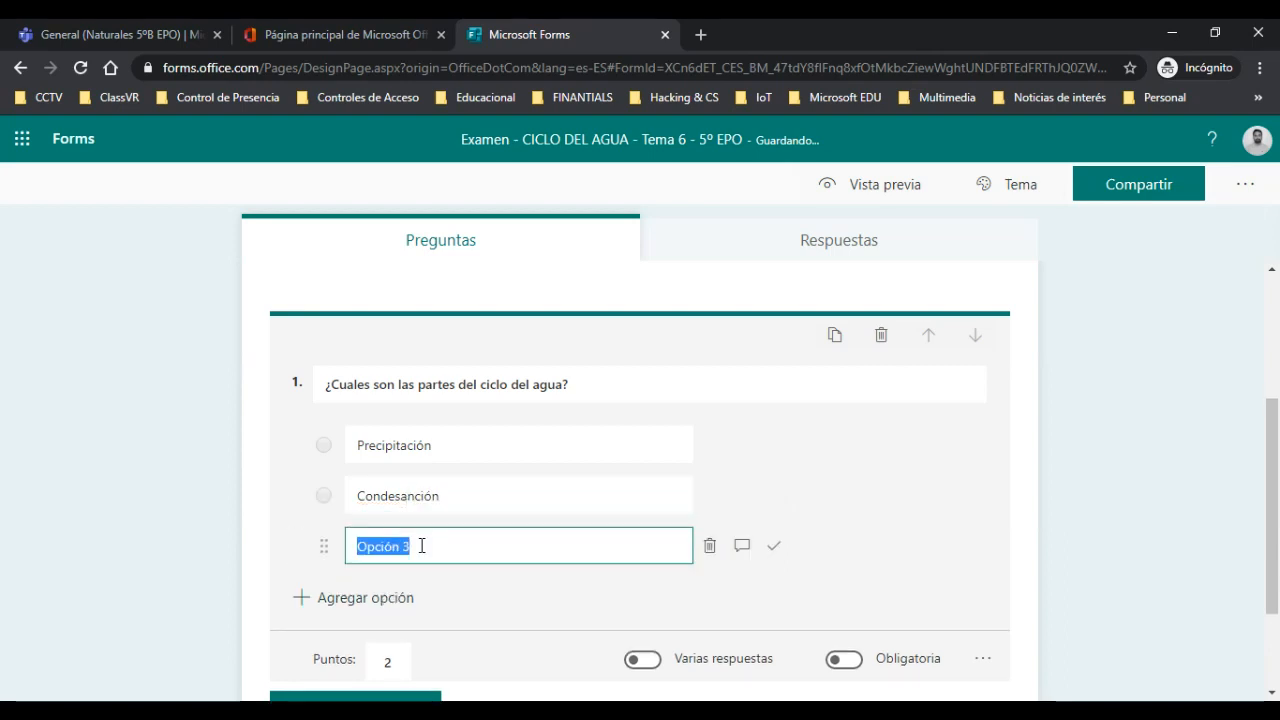
pyautogui.write('Eva')
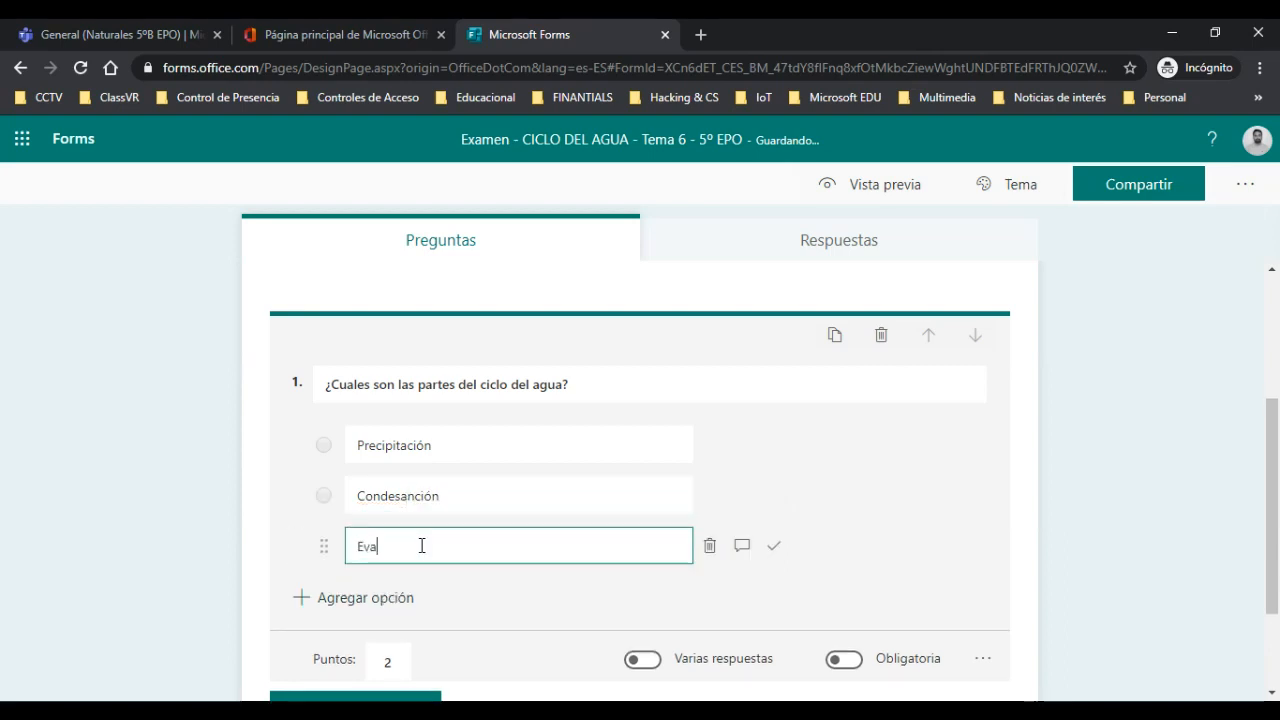
pyautogui.write('pación')
# Allow multiple answers for question 1 and mark Precipitación, Condesanción and Evapación as correct
pyautogui.click(776, 446)
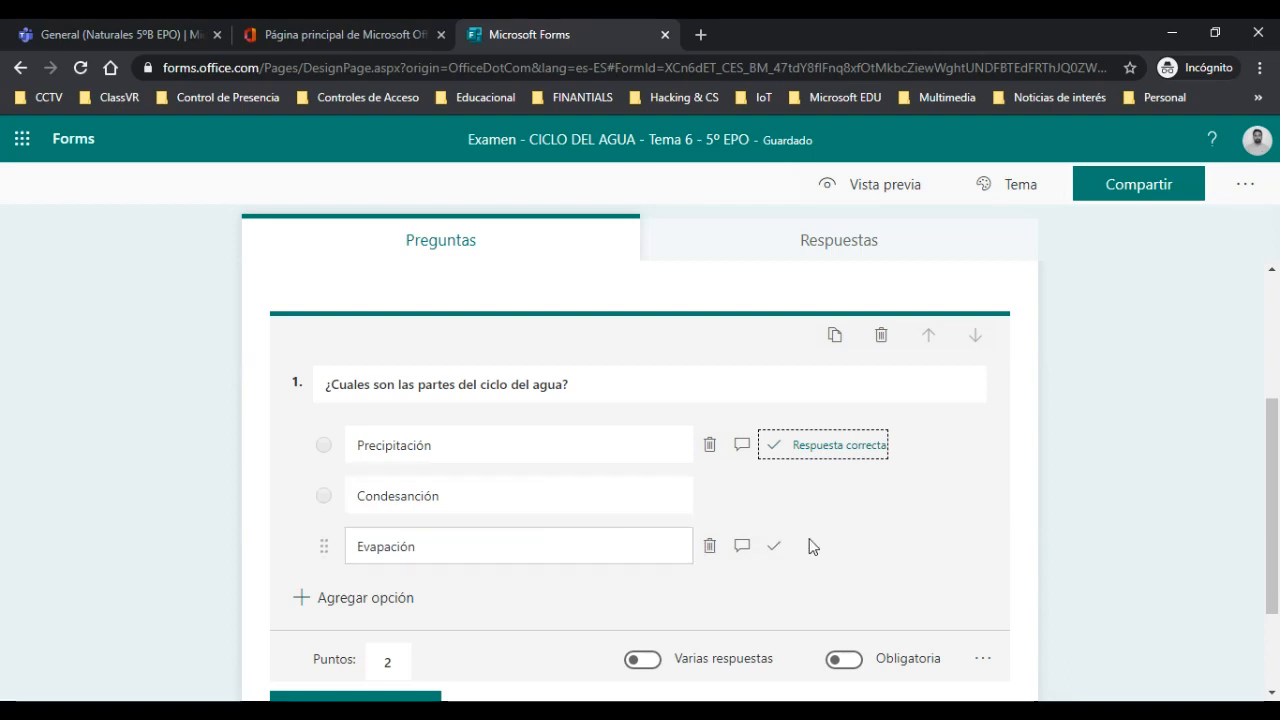
pyautogui.scroll(-2, 810, 546)
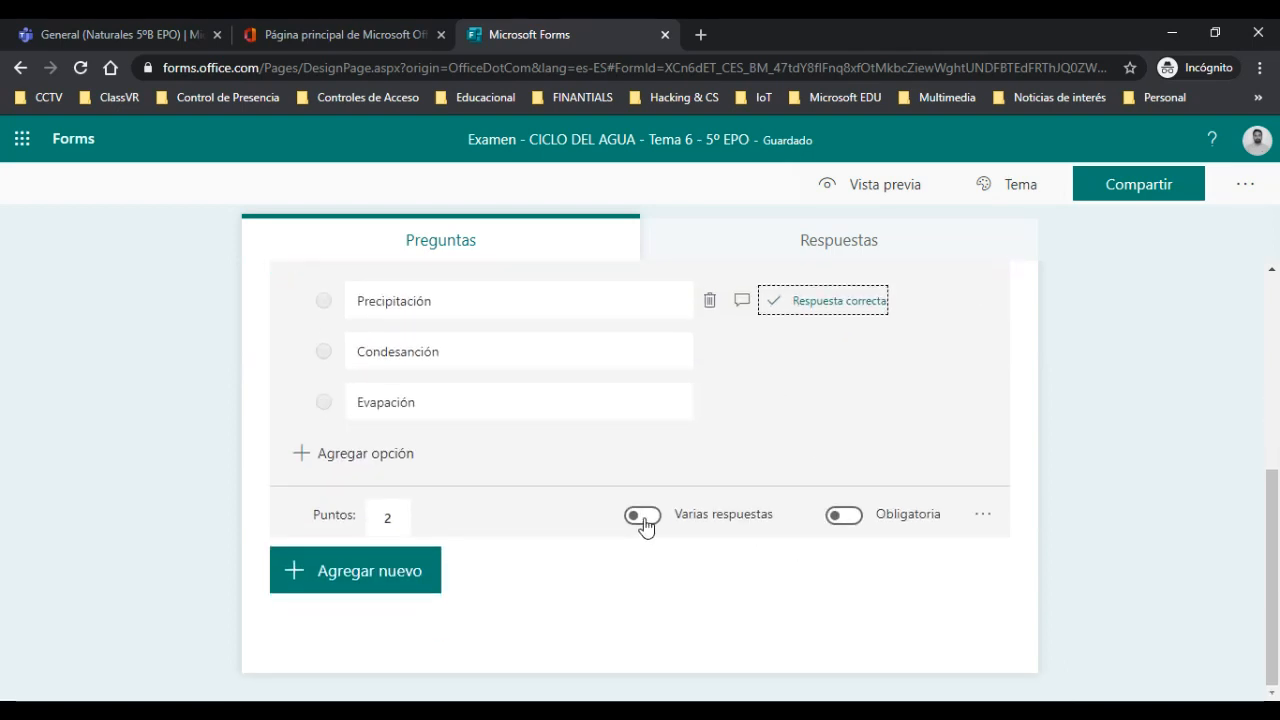
pyautogui.click(644, 516)
pyautogui.click(773, 352)
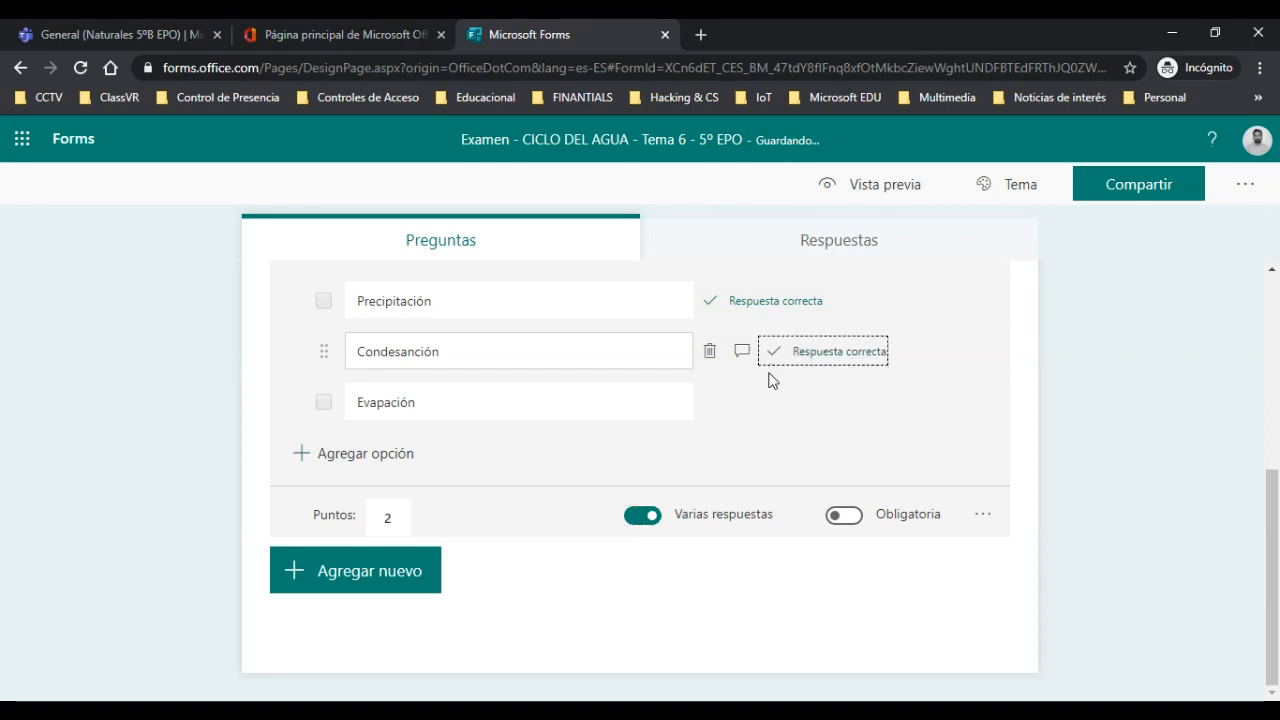
pyautogui.click(774, 404)
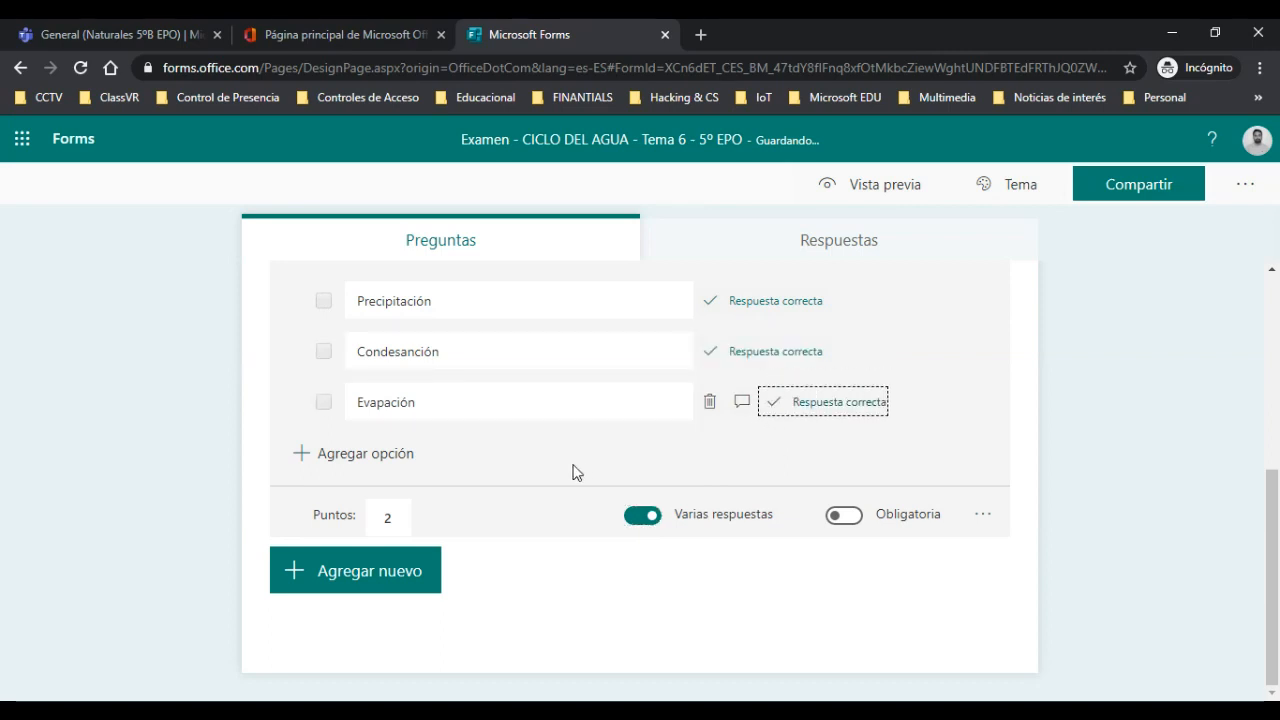
pyautogui.click(457, 415)
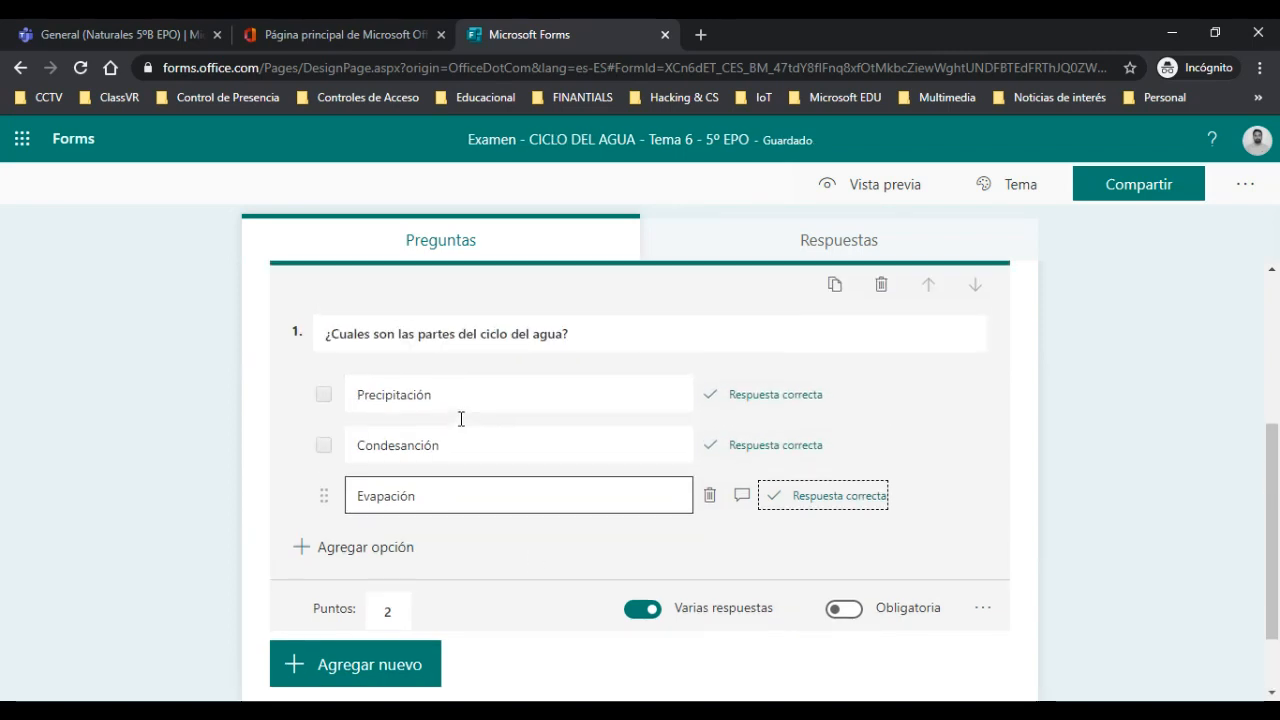
# Add two more answer options to question 1, "Congelación" and "Gaseoso", without marking them as correct
pyautogui.click(390, 553)
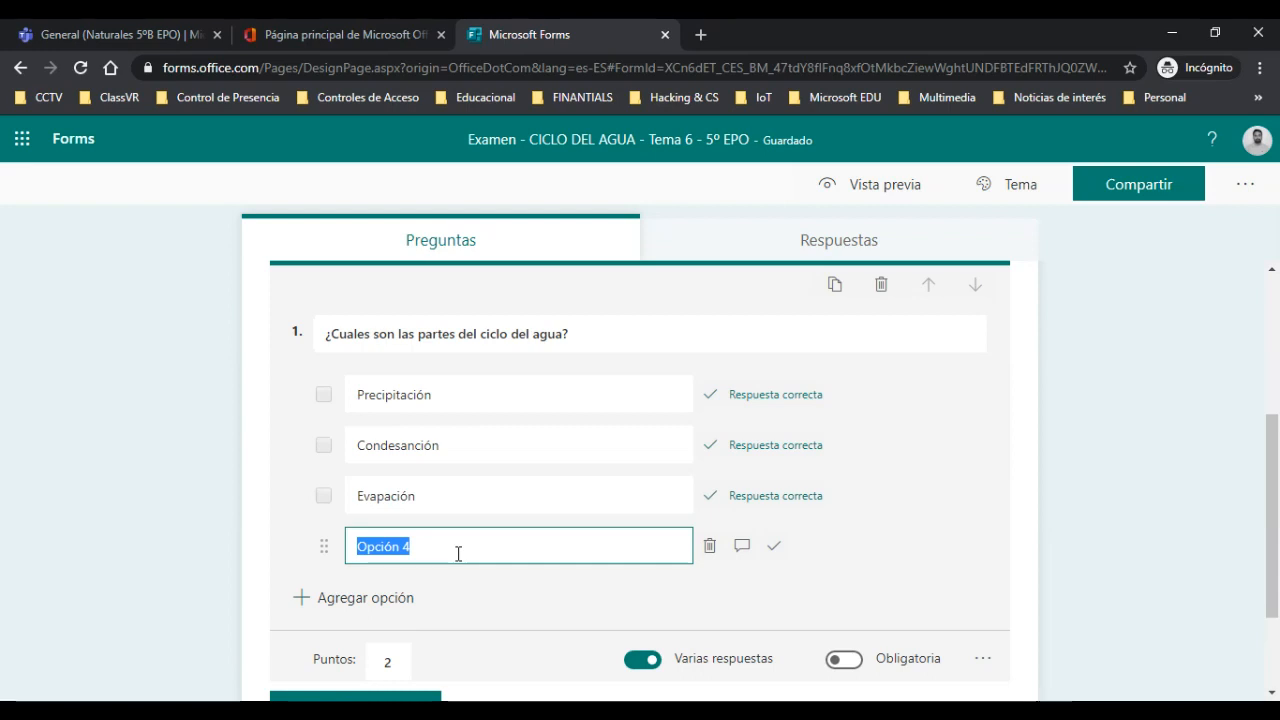
pyautogui.write('Cong')
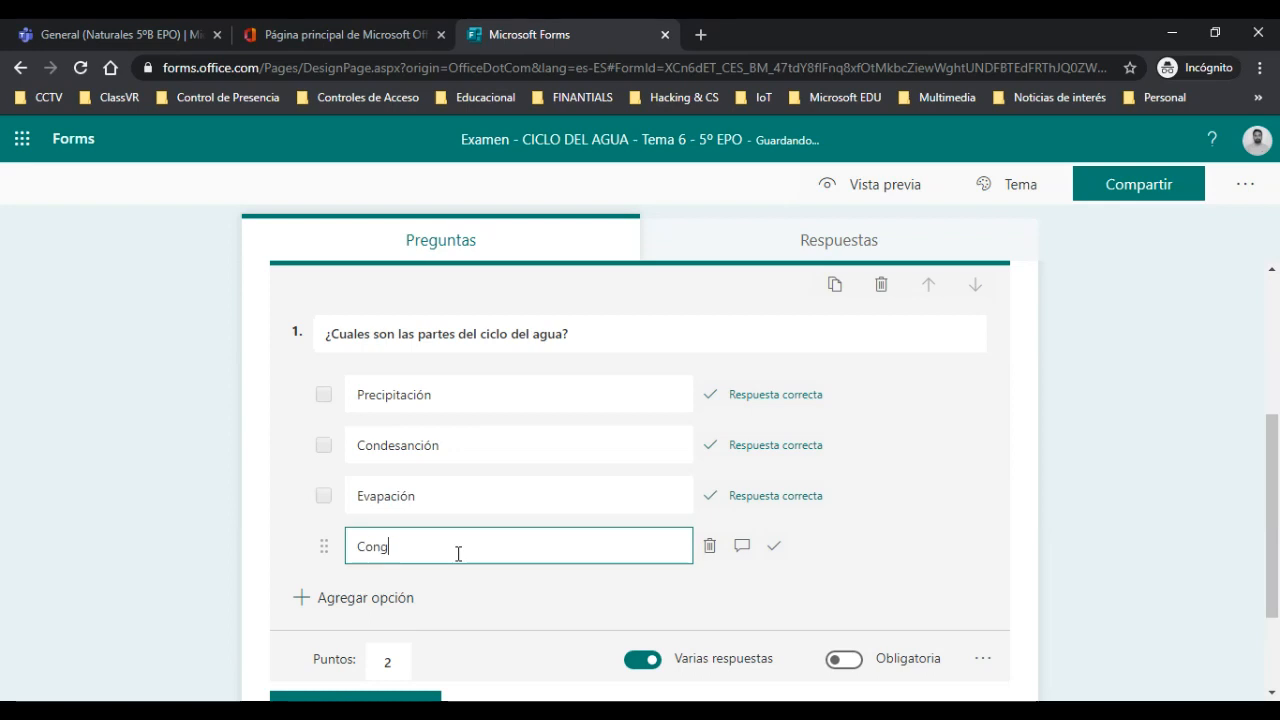
pyautogui.write('elación')
pyautogui.press('Return')
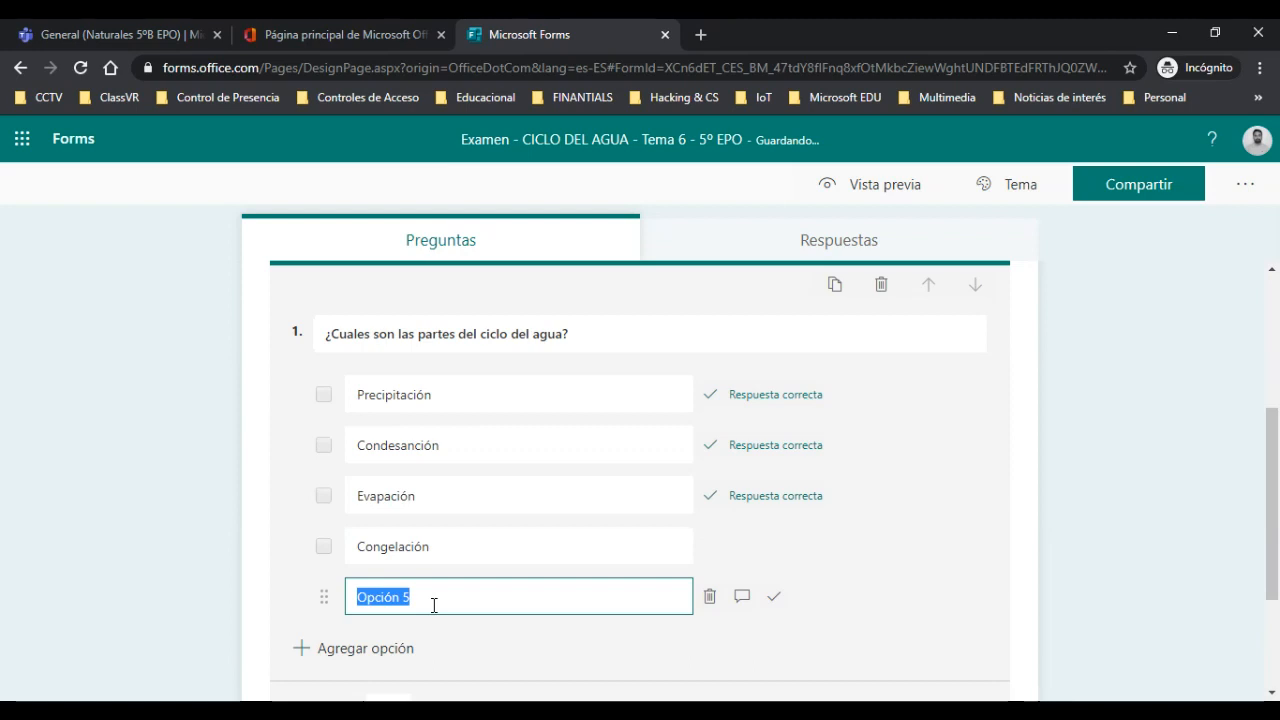
pyautogui.write('Gaseo')
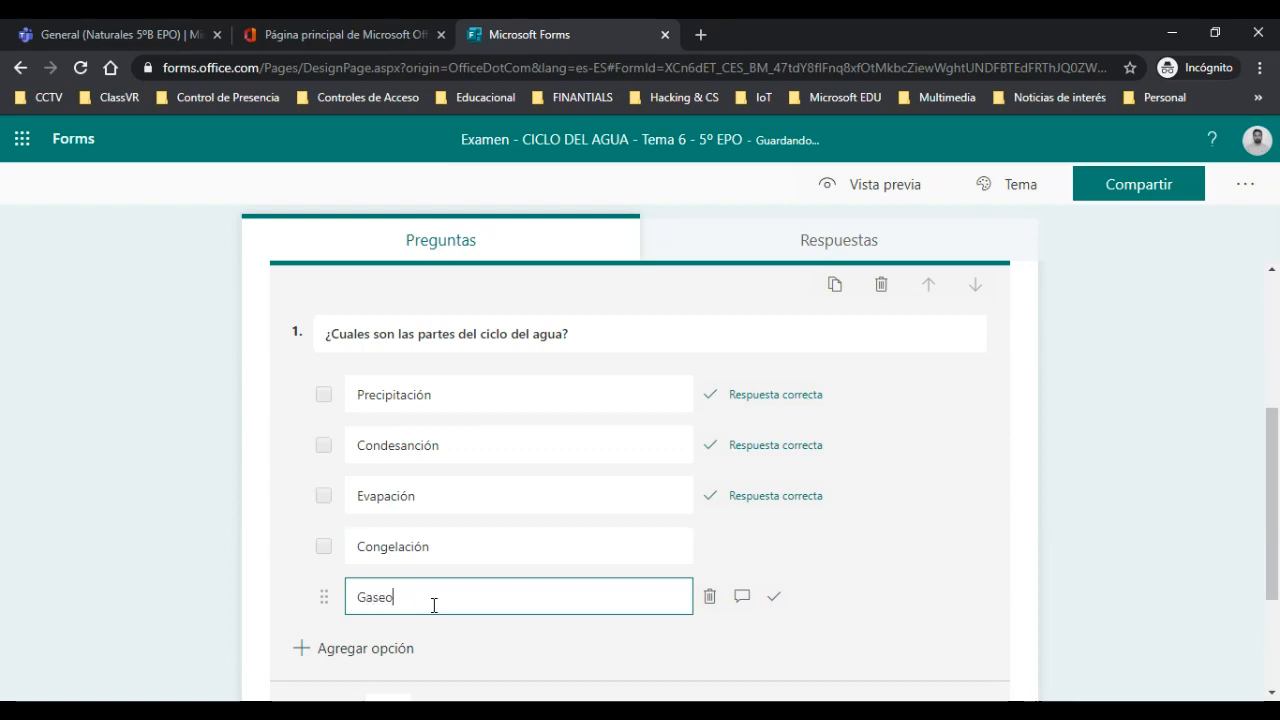
pyautogui.write('so')
pyautogui.click(881, 590)
# Move the Gaseoso option to second place, directly below Precipitación
pyautogui.click(428, 597)
pyautogui.click(325, 602)
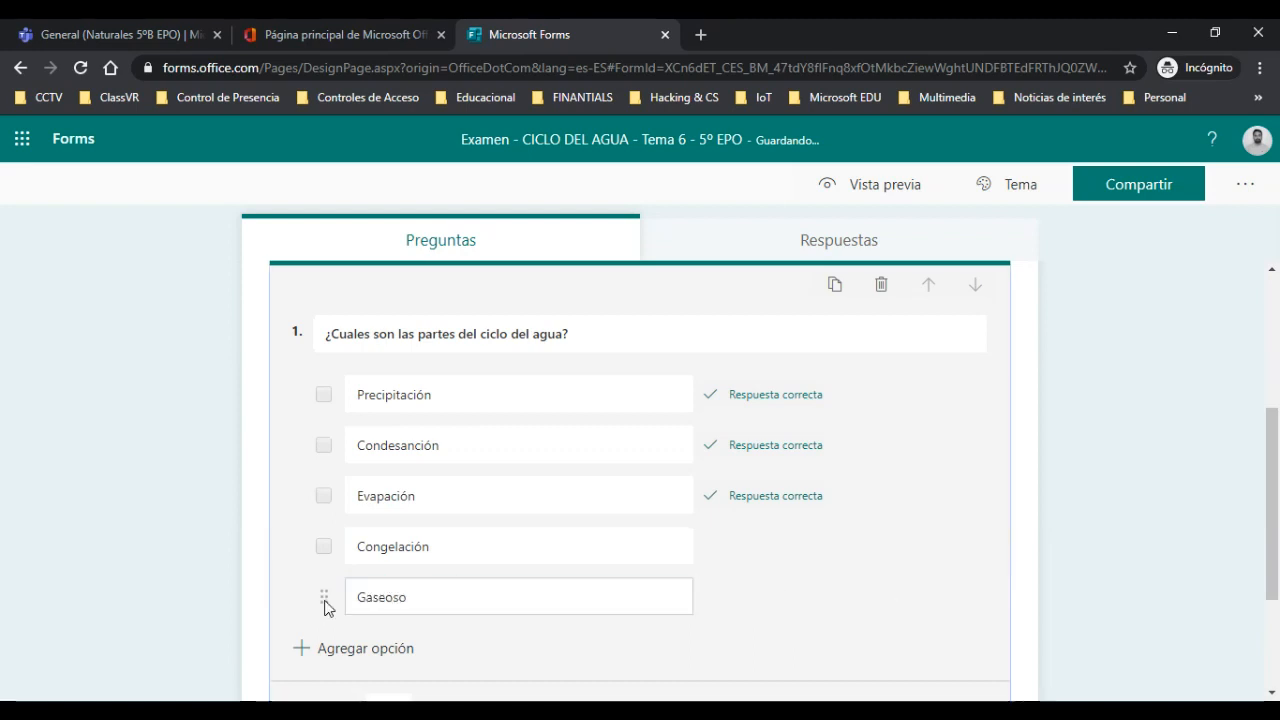
pyautogui.moveTo(325, 603); pyautogui.dragTo(334, 450)
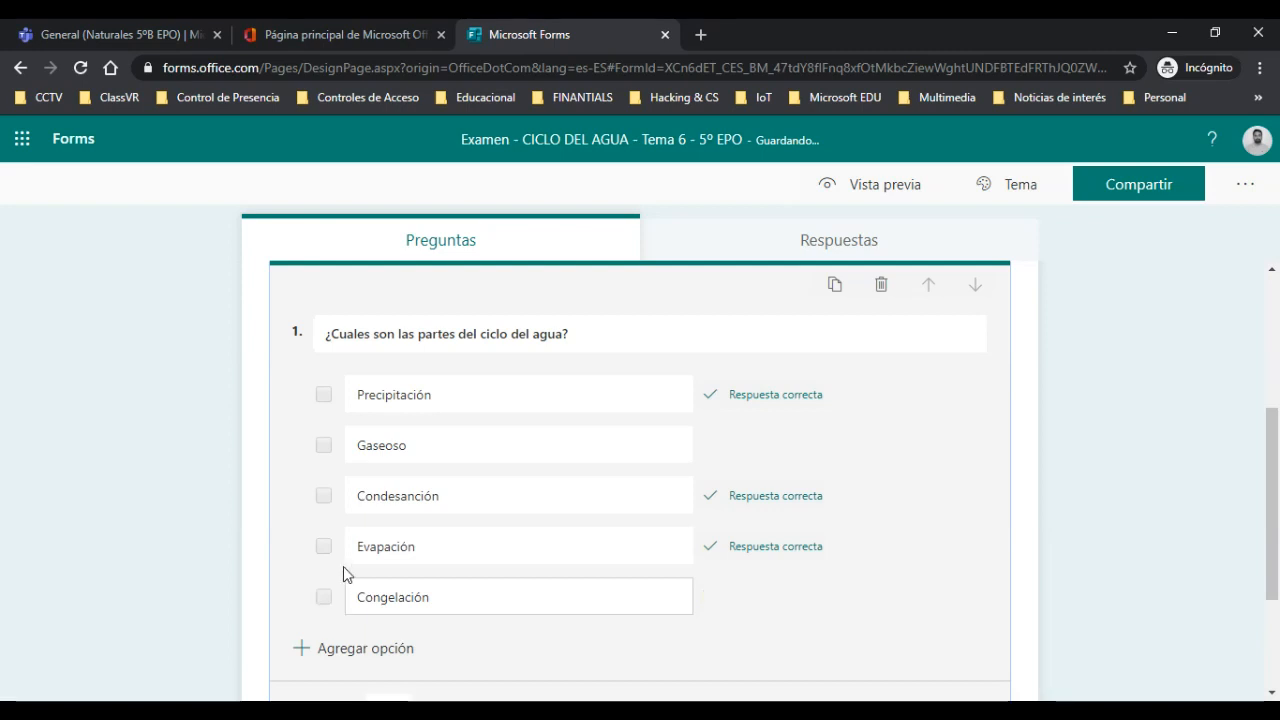
# Correct the "Evapación" option to "Evaporación" and move the Congelación option directly above it
pyautogui.doubleClick(372, 548)
pyautogui.click(366, 547)
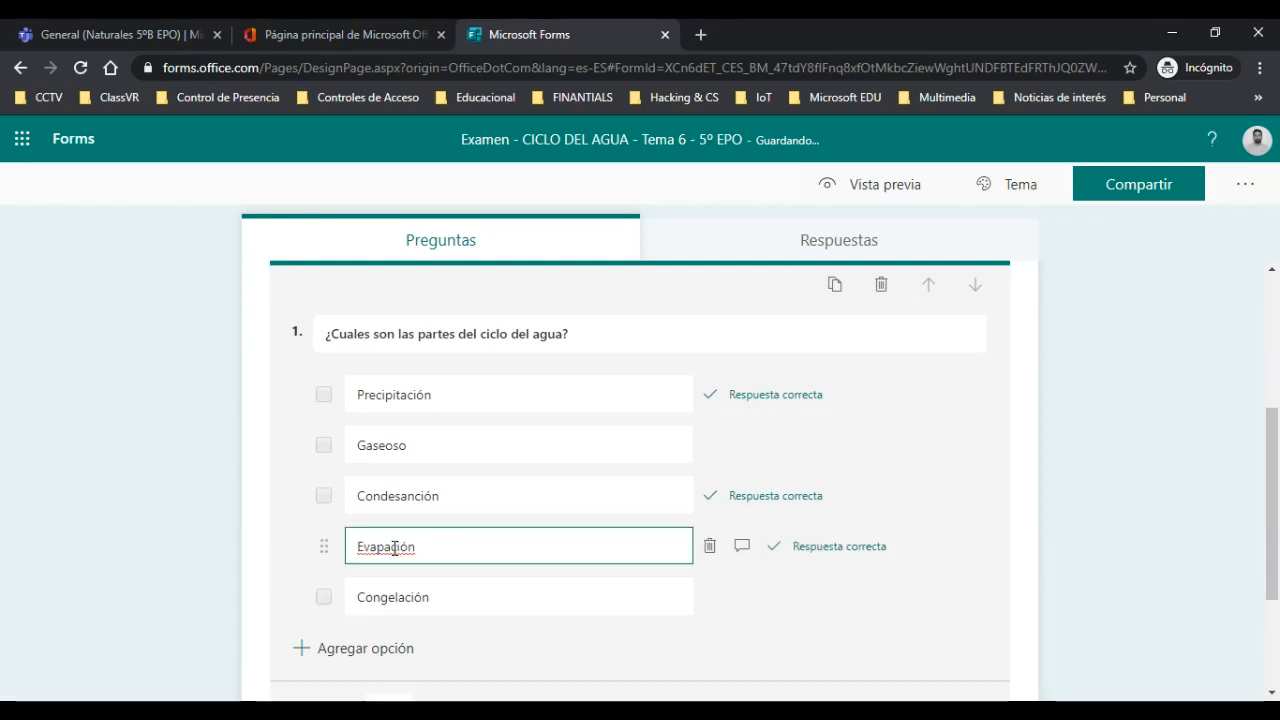
pyautogui.write('or')
pyautogui.press('BackSpace')
pyautogui.press('BackSpace')
pyautogui.press('BackSpace')
pyautogui.write('ora')
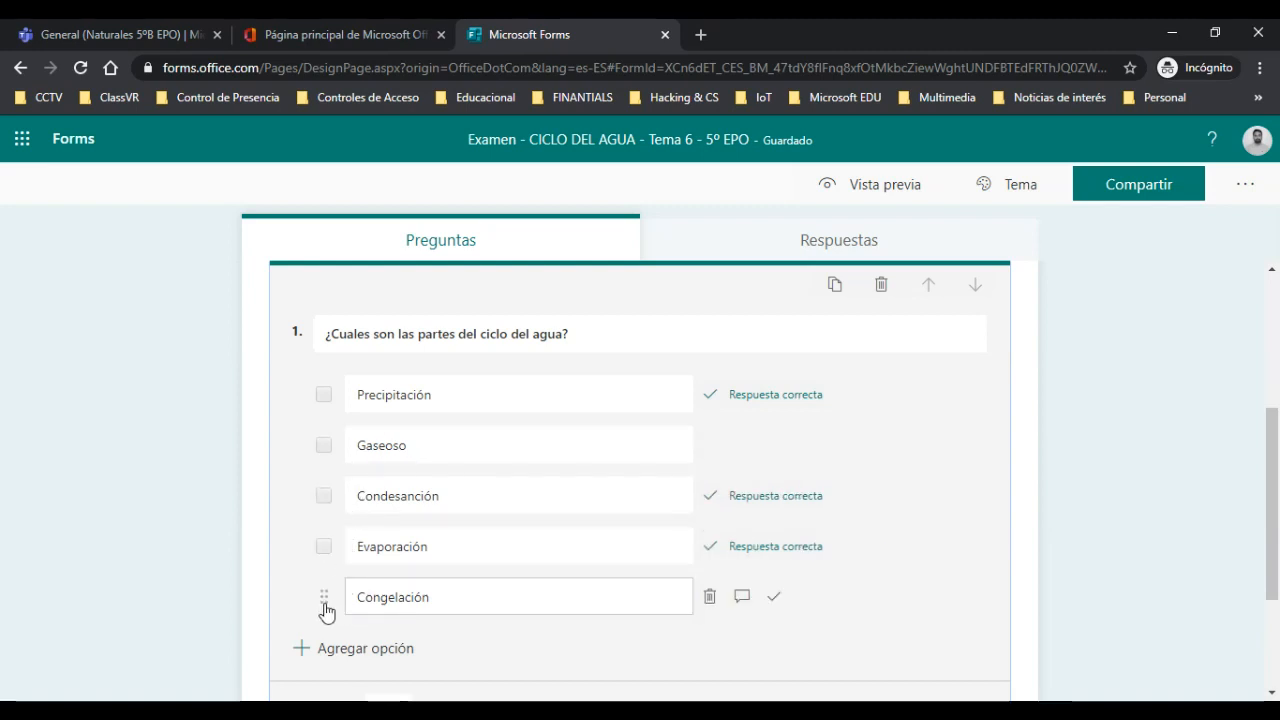
pyautogui.moveTo(325, 607); pyautogui.dragTo(330, 545)
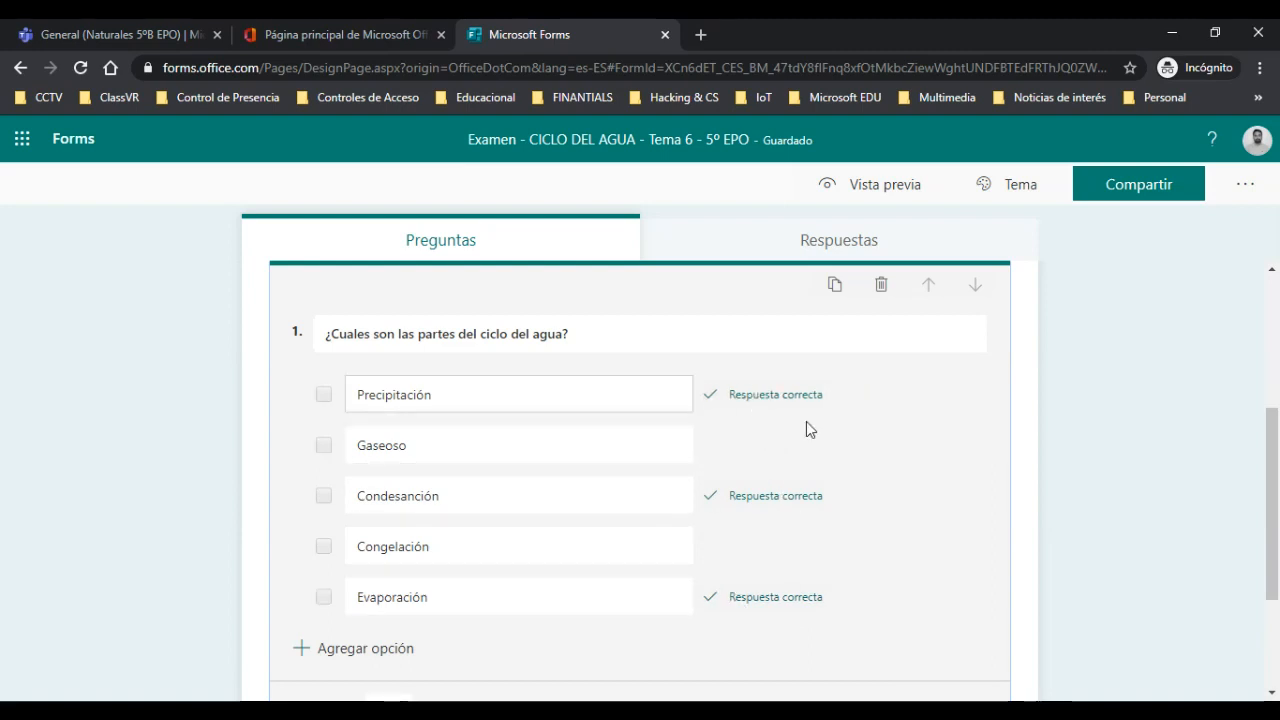
# Add the feedback message "¿Realmente has estudiado esta lección?" to the Gaseoso option of question 1
pyautogui.click(774, 446)
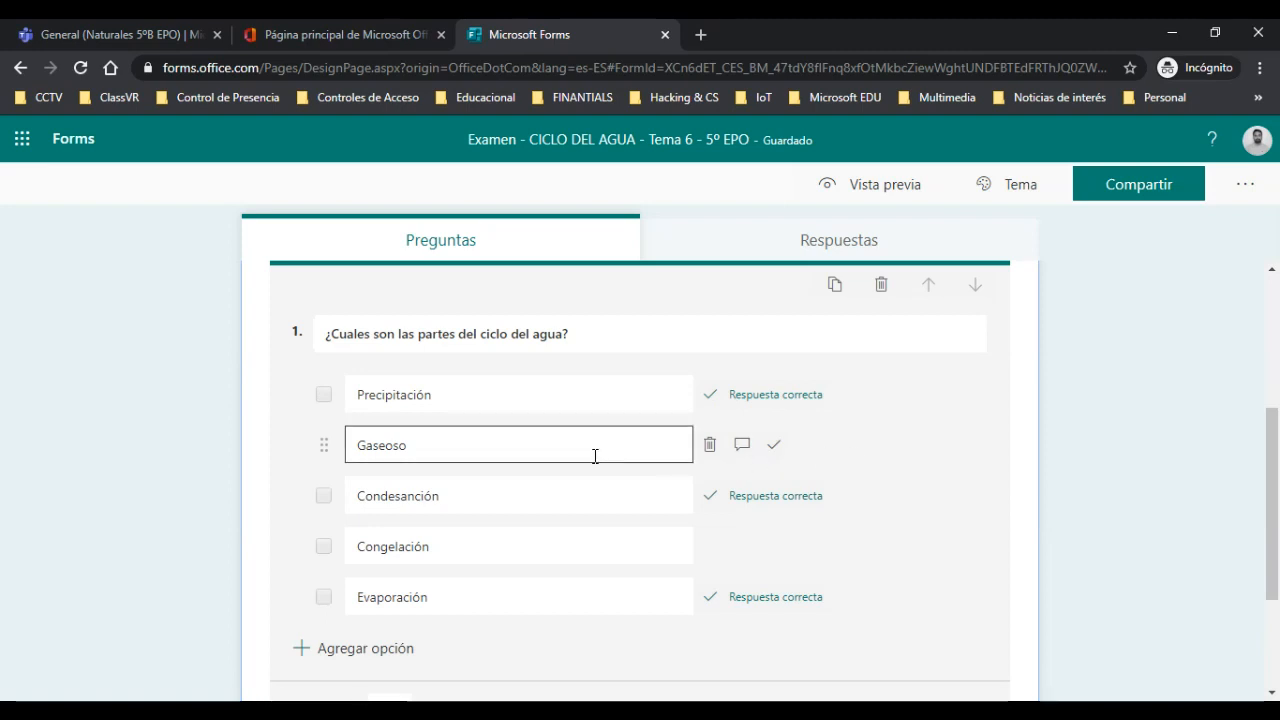
pyautogui.click(749, 455)
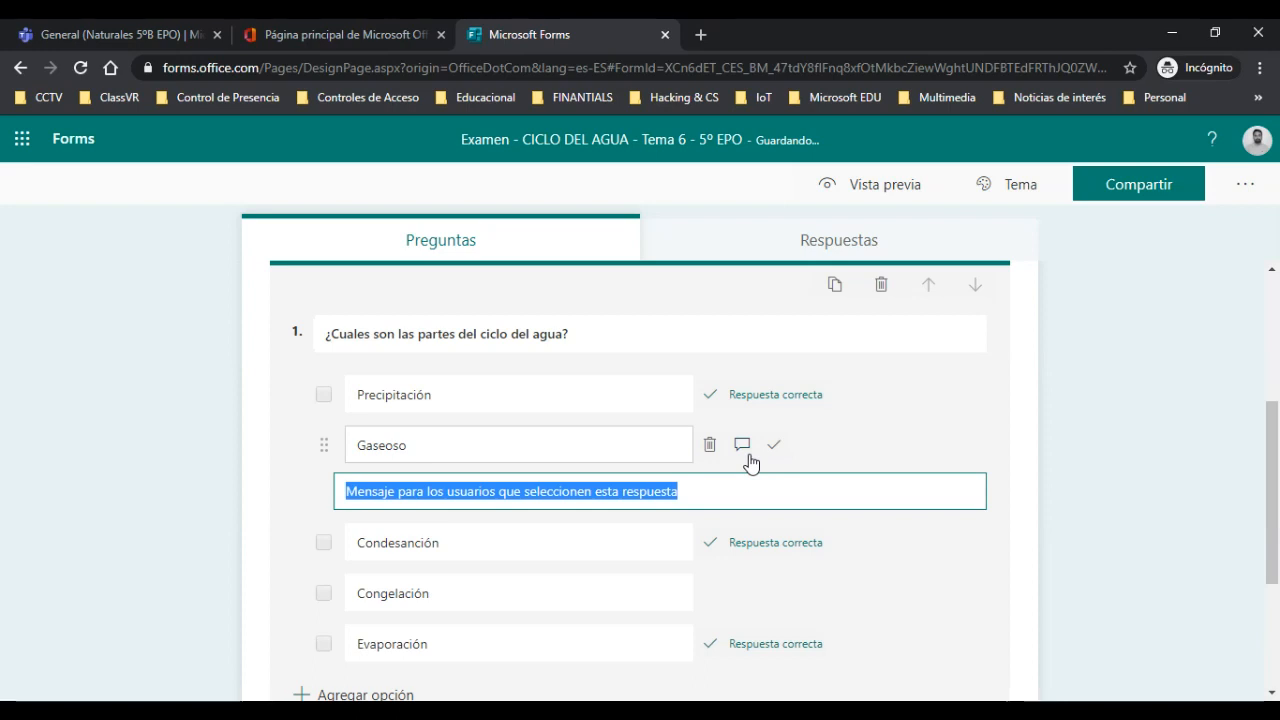
pyautogui.write('¿Realmente')
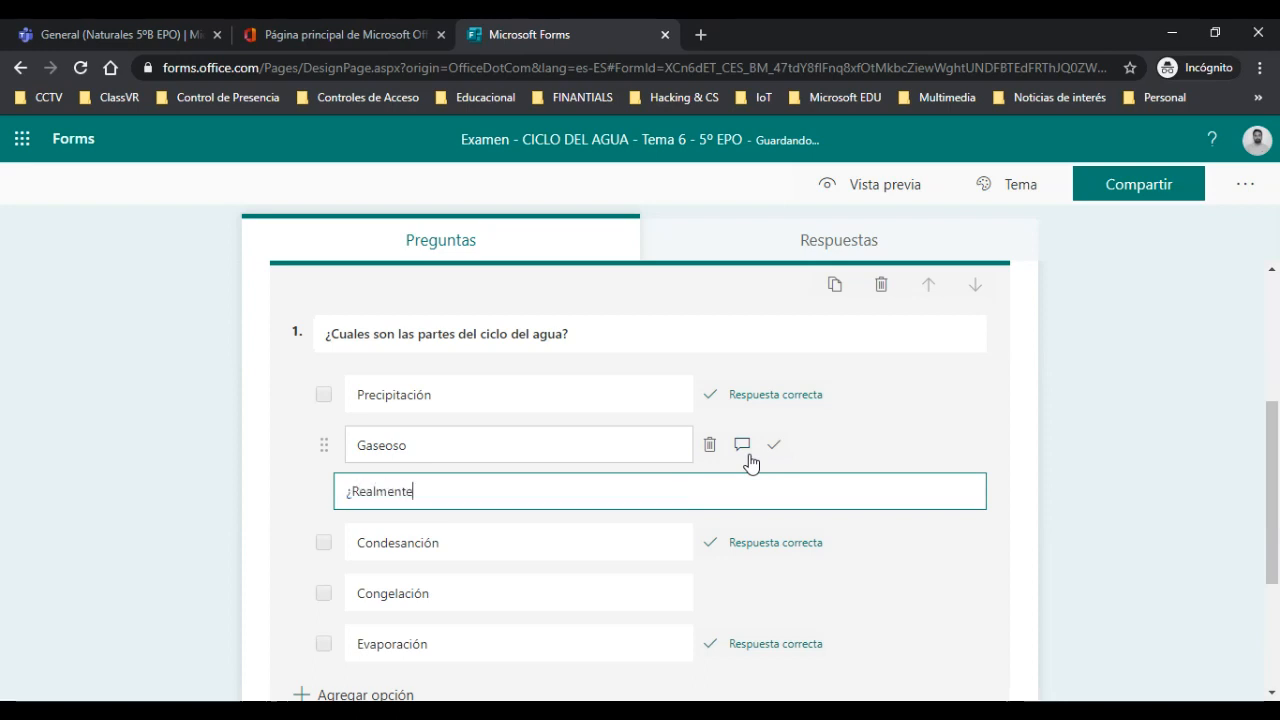
pyautogui.write(' has estudia')
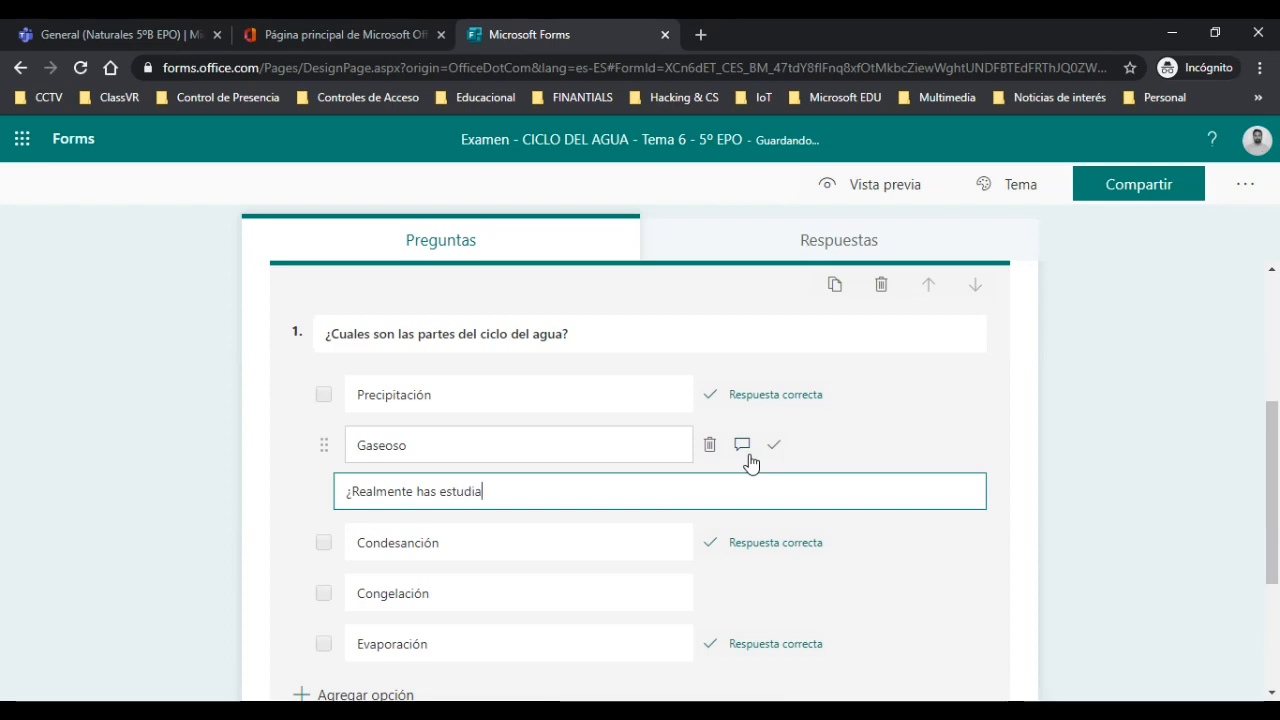
pyautogui.write('do esta lecci')
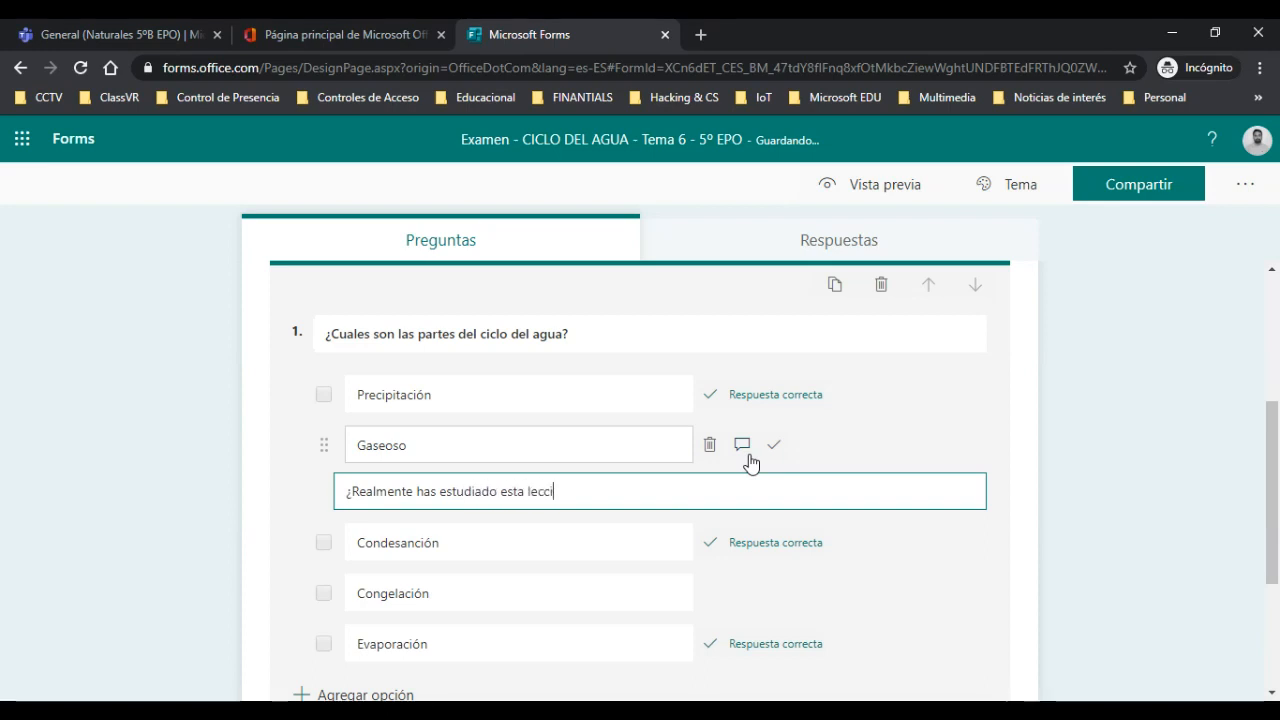
pyautogui.write('ón?')
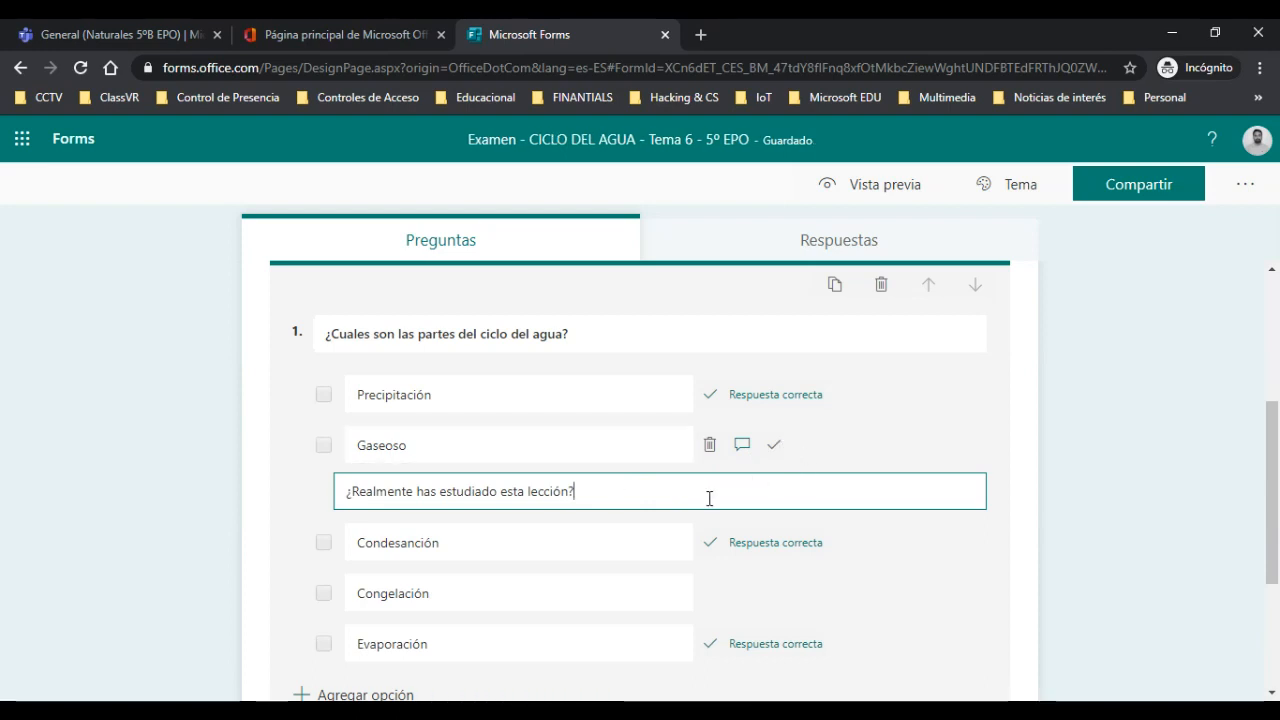
# Clear the feedback message of the Gaseoso option and remove its message field
pyautogui.hotkey('ctrl', 'shift', 'Left')
pyautogui.hotkey('ctrl', 'shift', 'Left')
pyautogui.hotkey('ctrl', 'shift', 'Left')
pyautogui.hotkey('ctrl', 'shift', 'Left')
pyautogui.hotkey('ctrl', 'shift', 'Left')
pyautogui.hotkey('ctrl', 'shift', 'Left')
pyautogui.hotkey('ctrl', 'shift', 'Left')
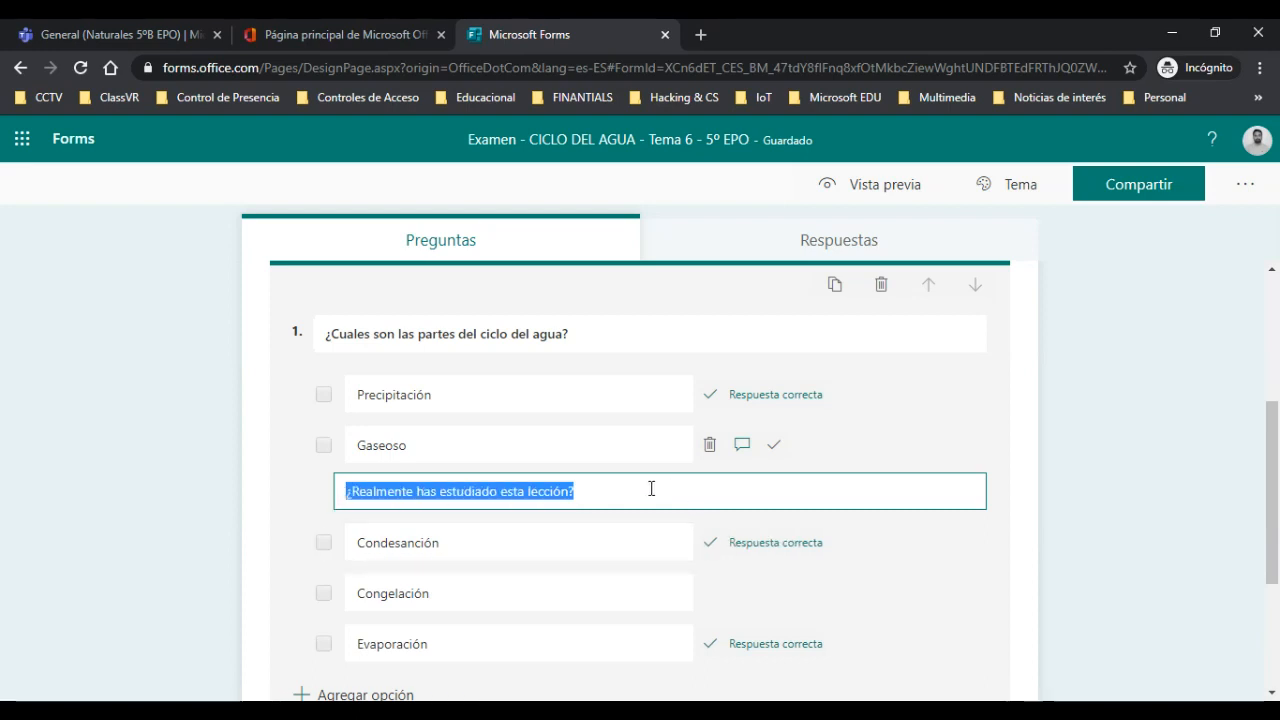
pyautogui.press('BackSpace')
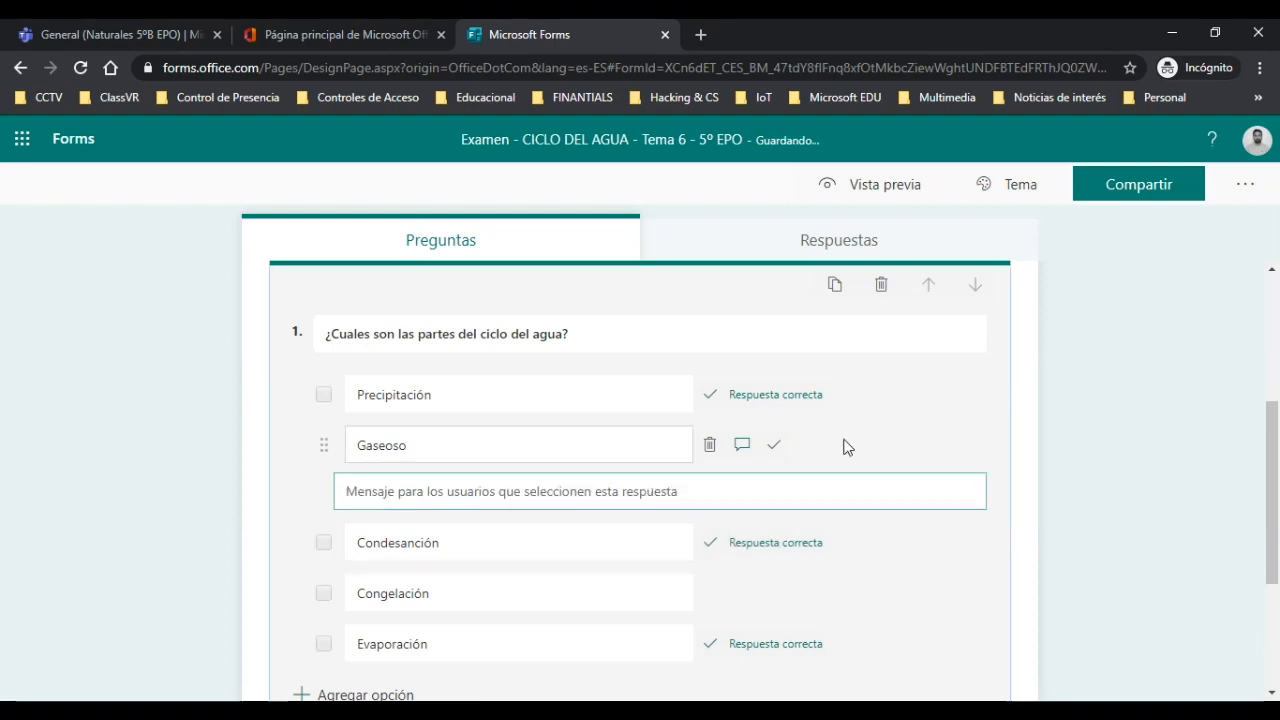
pyautogui.click(530, 403)
pyautogui.click(545, 447)
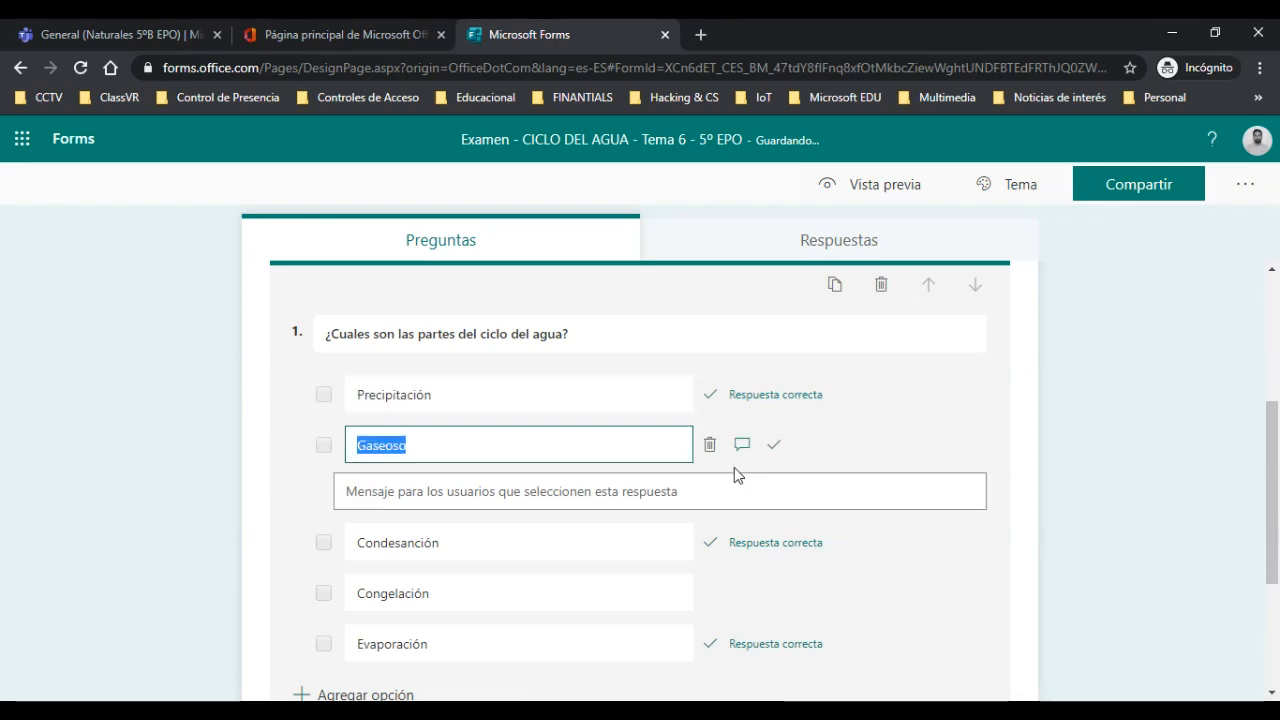
pyautogui.click(738, 447)
# Make question 1 about the parts of the water cycle mandatory
pyautogui.scroll(-1, 946, 477)
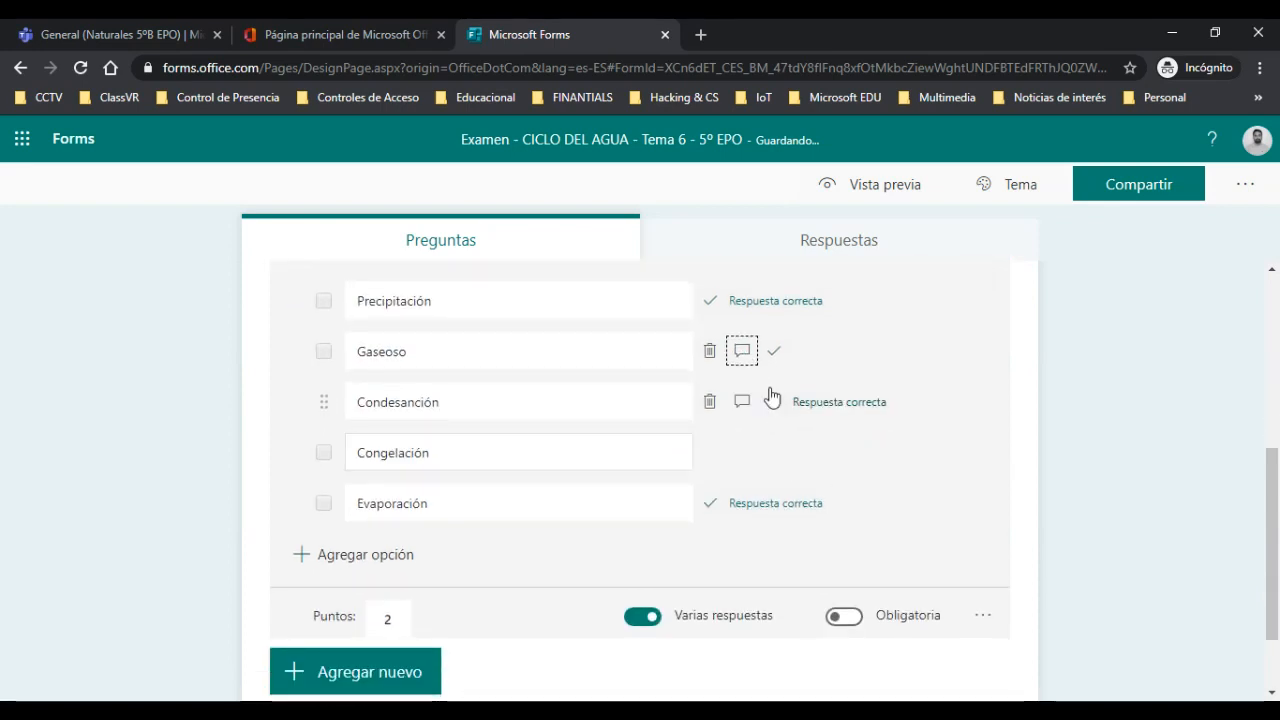
pyautogui.scroll(-1, 757, 423)
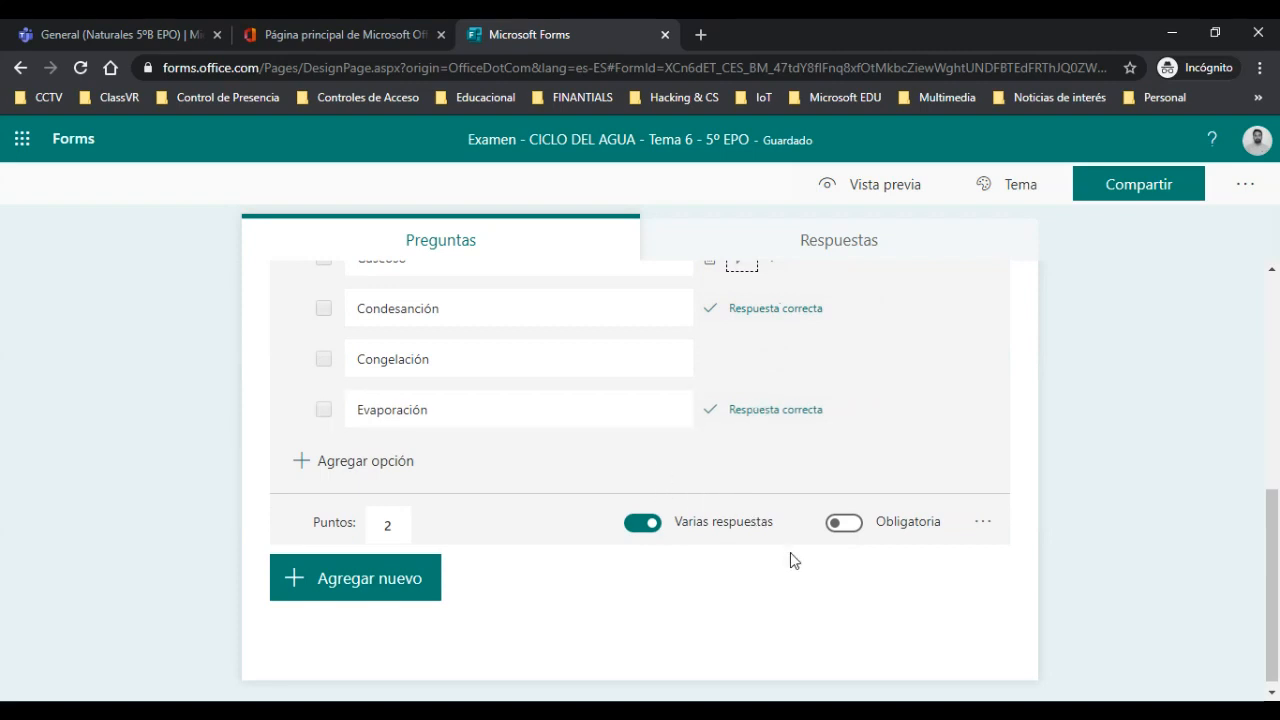
pyautogui.click(842, 523)
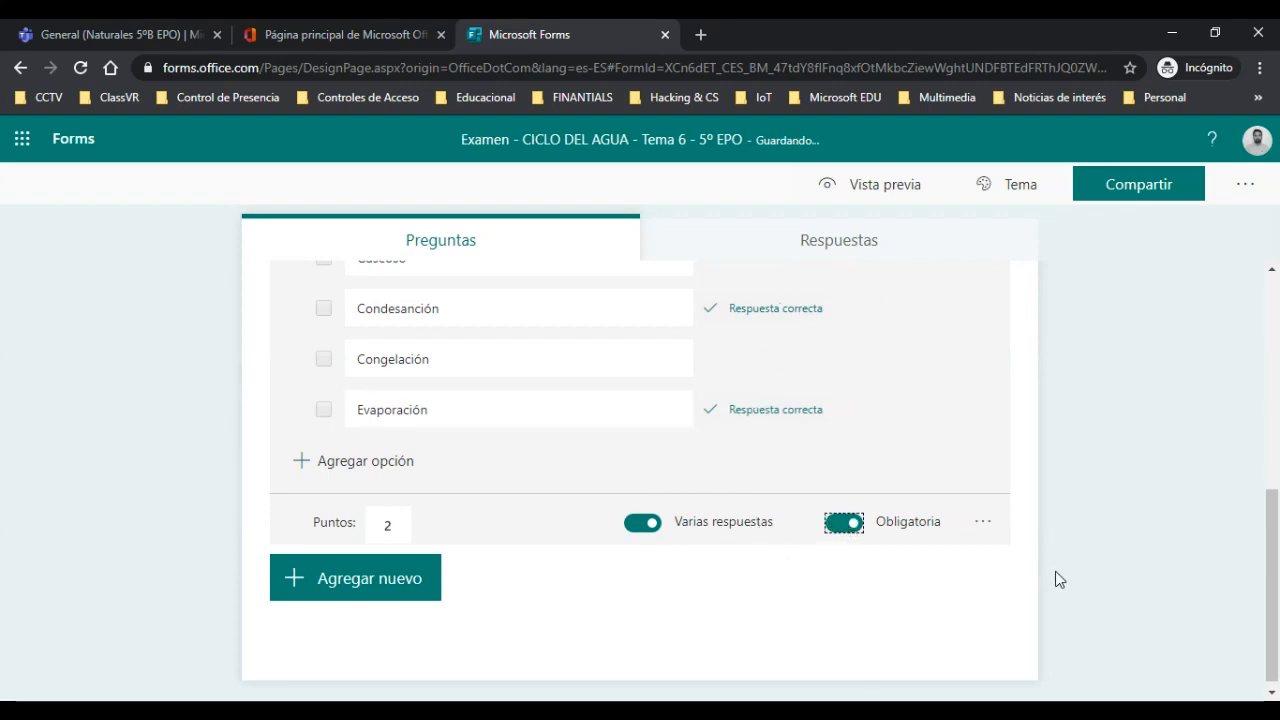
pyautogui.click(983, 527)
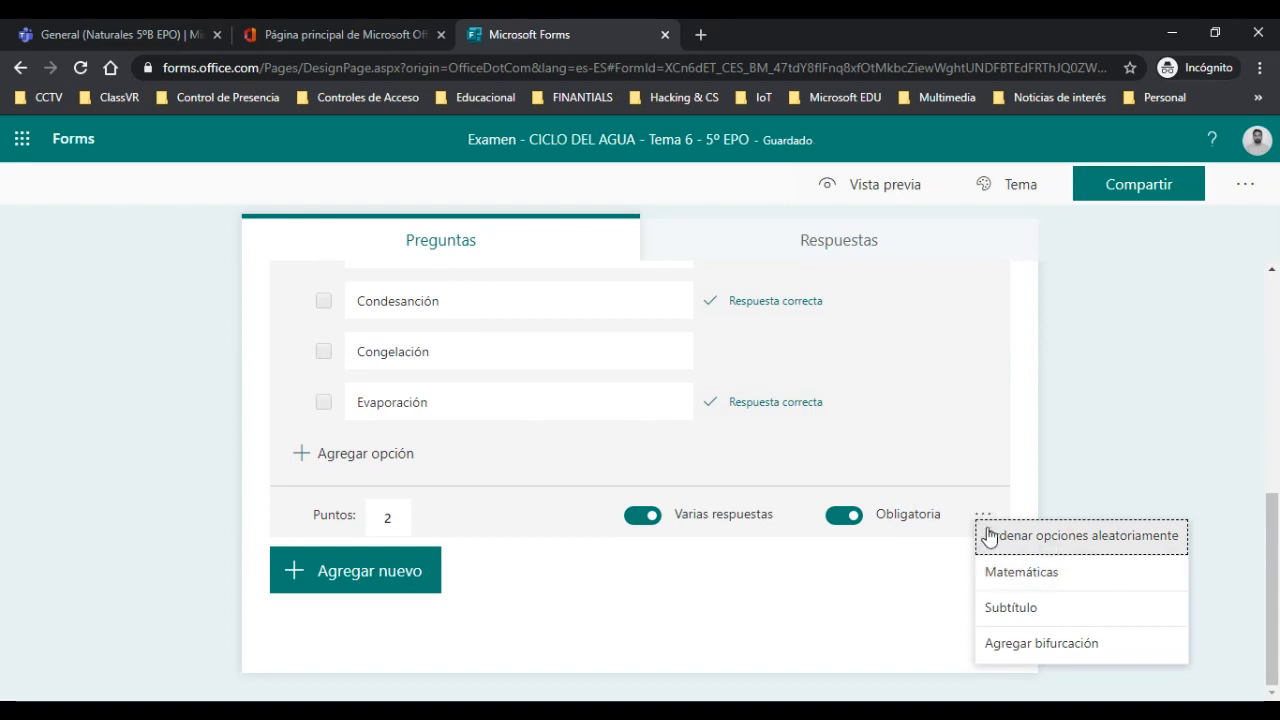
pyautogui.click(902, 585)
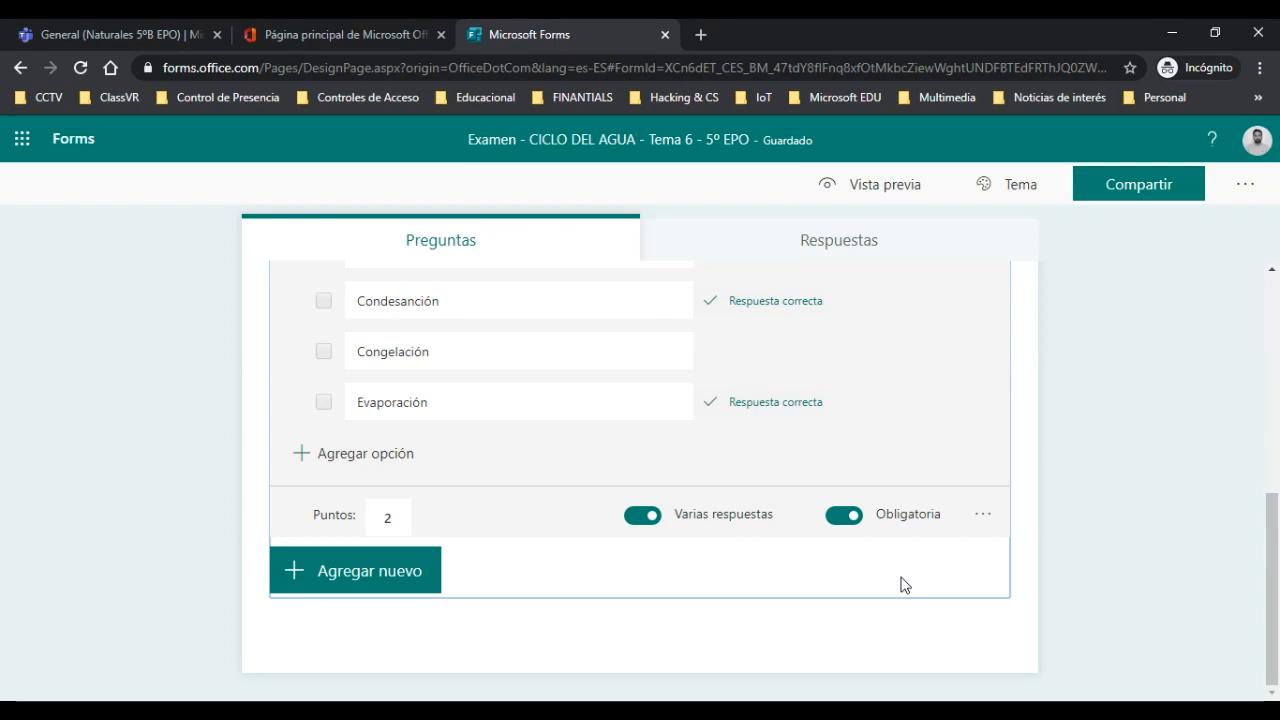
pyautogui.scroll(3, 903, 585)
pyautogui.scroll(-3, 740, 543)
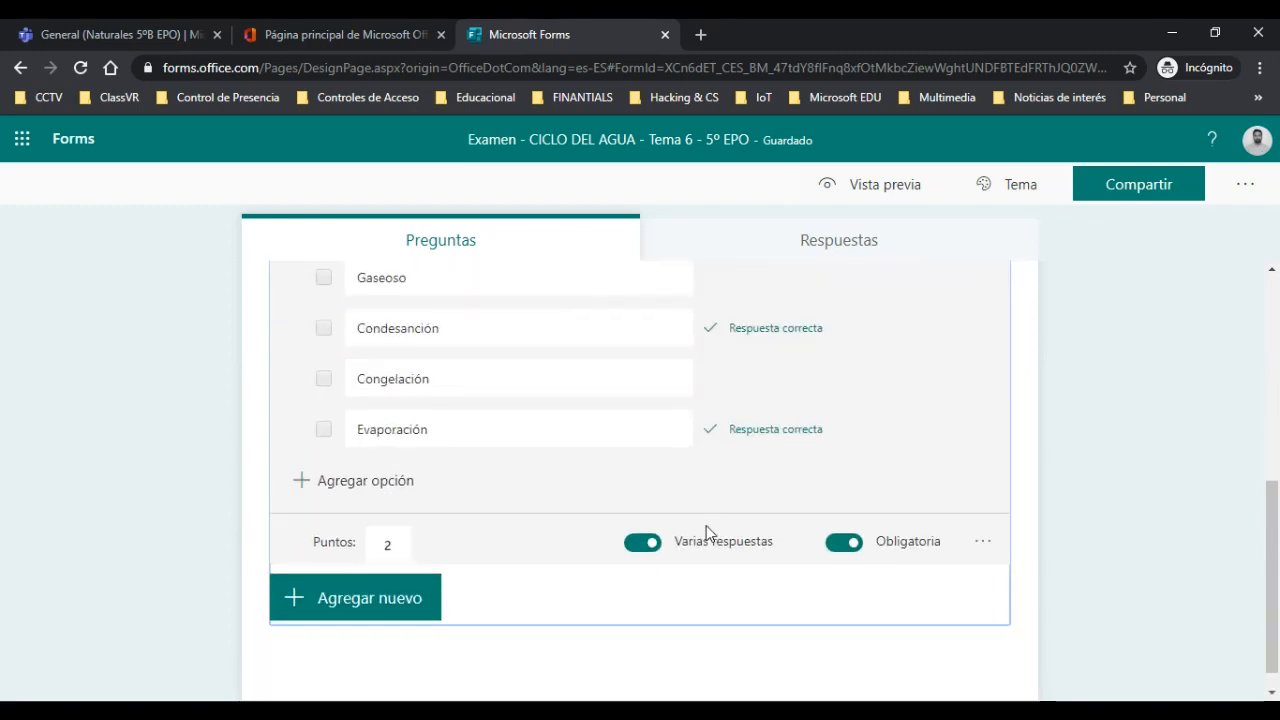
pyautogui.scroll(-1, 706, 530)
pyautogui.click(660, 617)
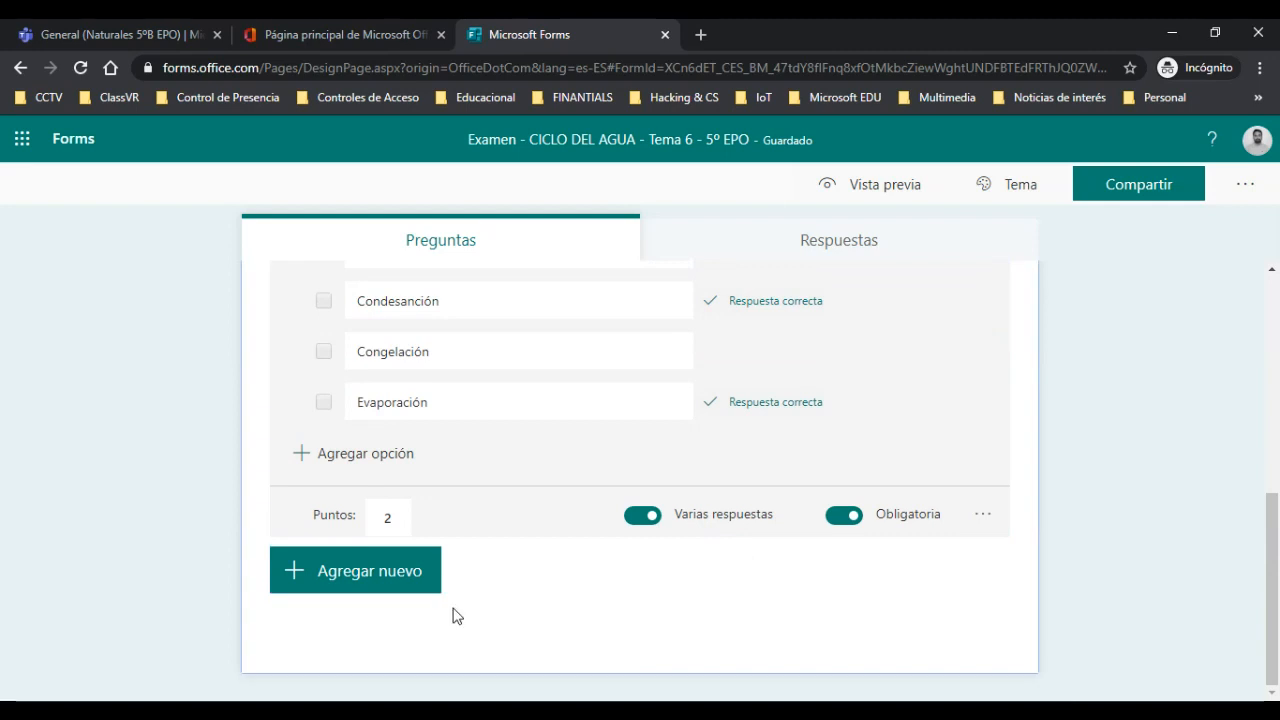
pyautogui.click(626, 480)
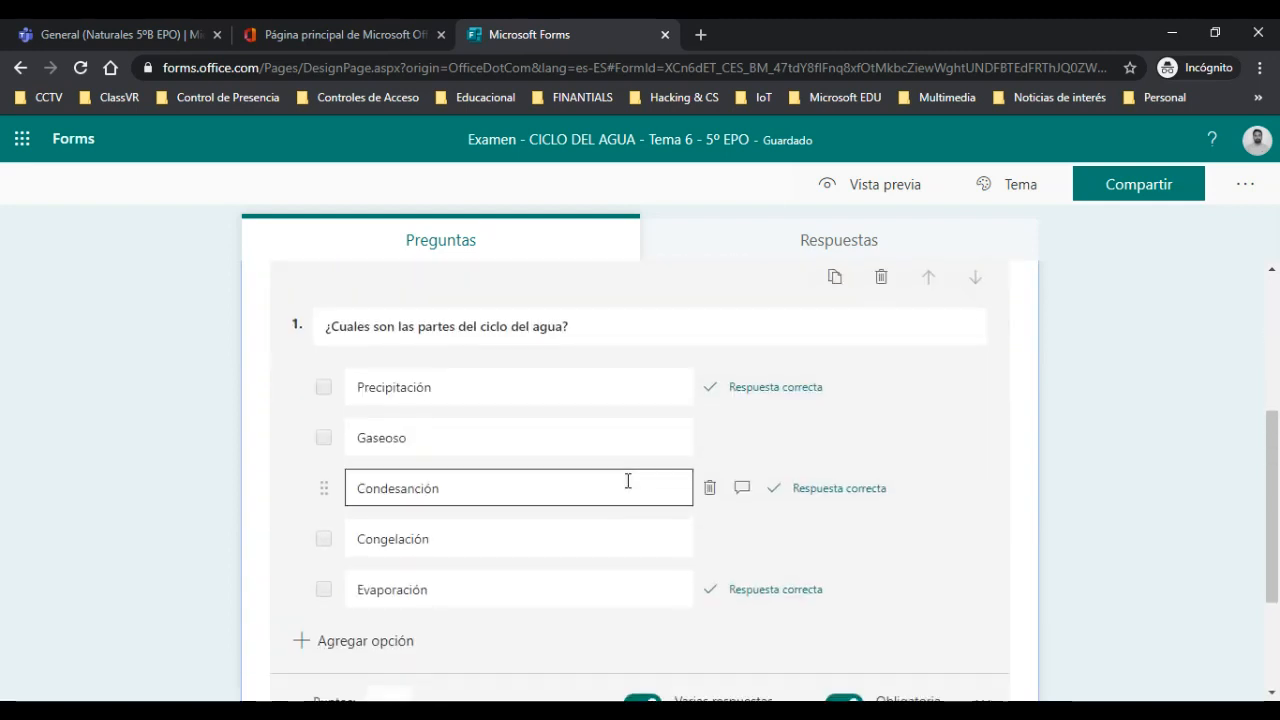
# Add a text question below question 1 reading "¿Qué es lo que ocurre cuando las nubes se enfrían y llueve?"
pyautogui.scroll(-2, 580, 500)
pyautogui.click(363, 580)
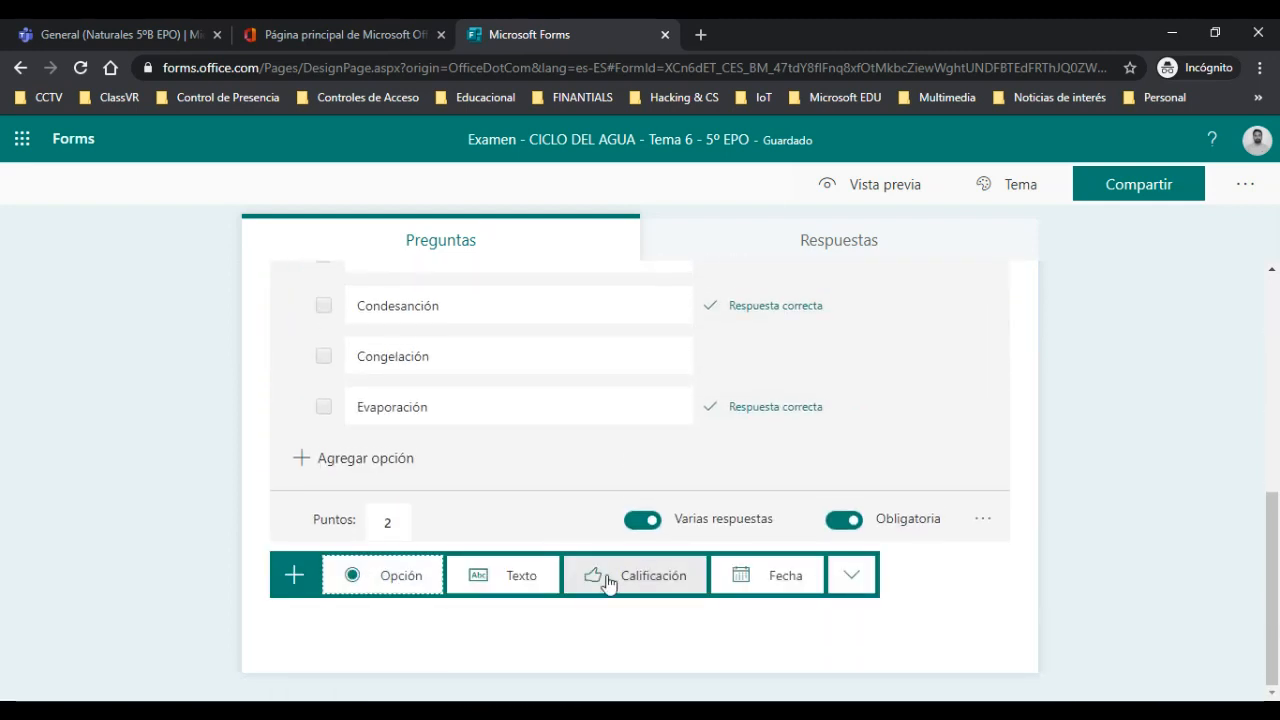
pyautogui.click(516, 582)
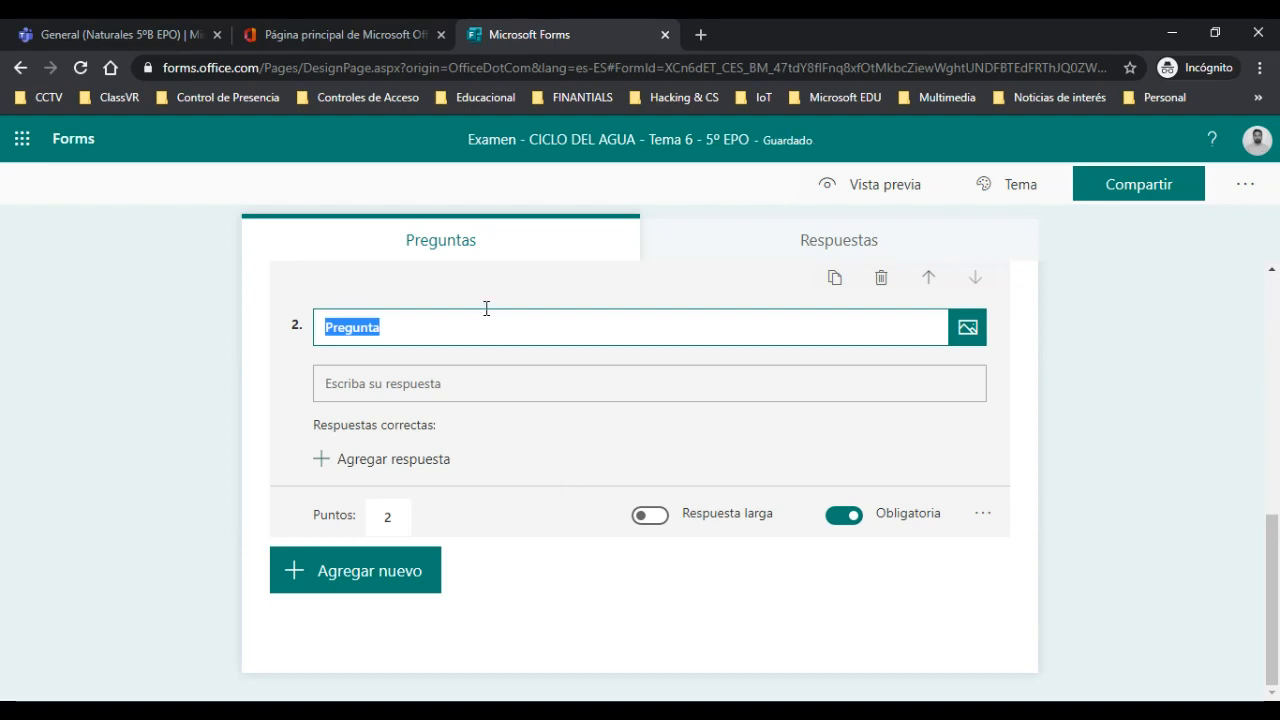
pyautogui.write('¿')
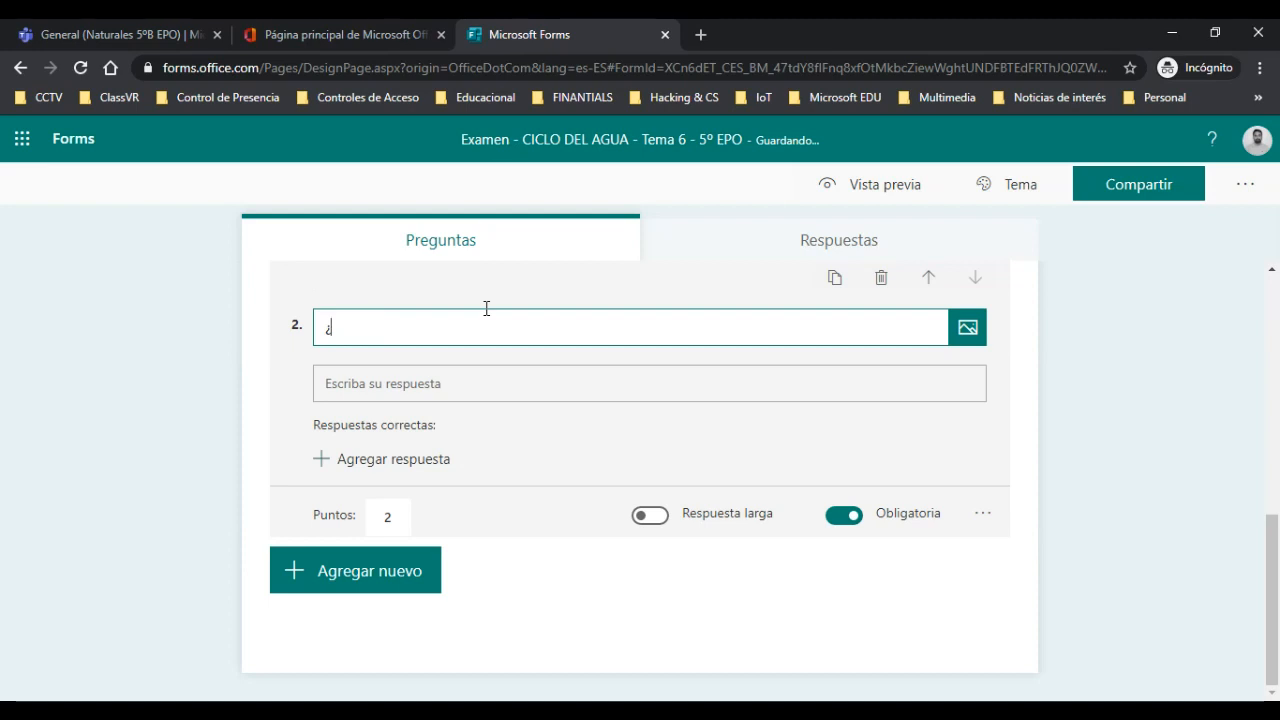
pyautogui.write('Qué es lo que ocurre')
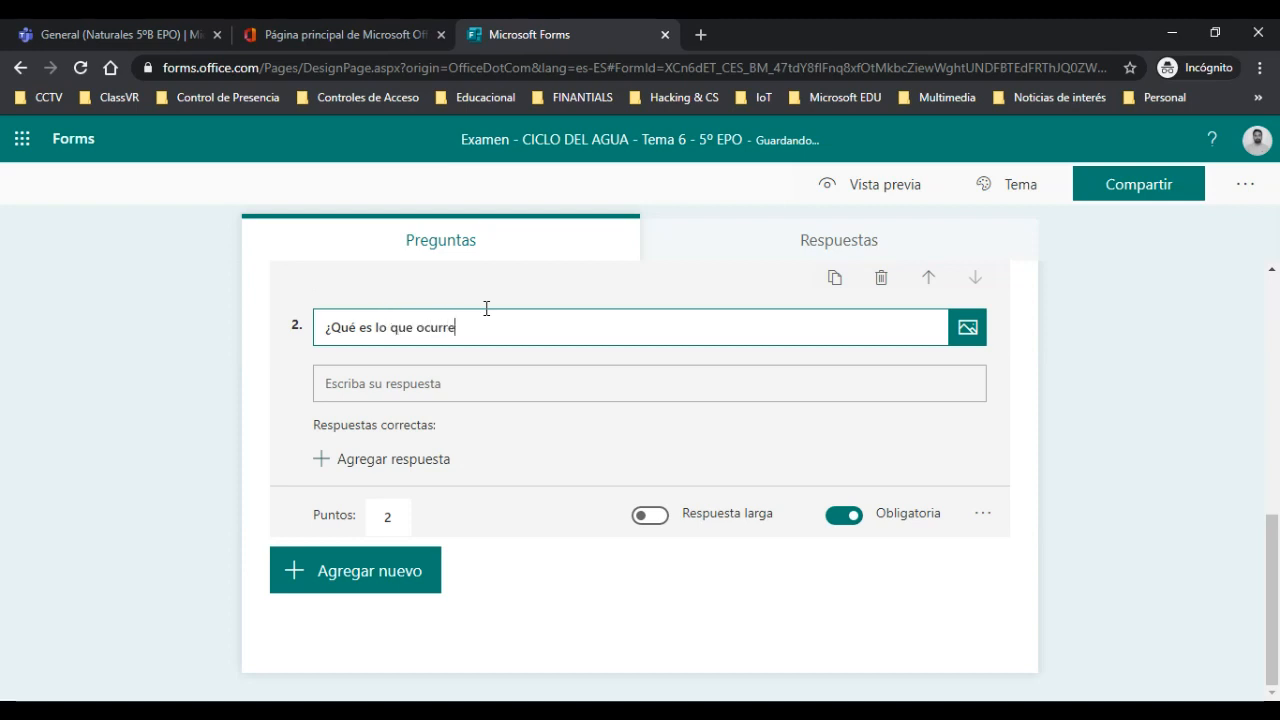
pyautogui.write(' cuando las nubes se  enfrían y se pro')
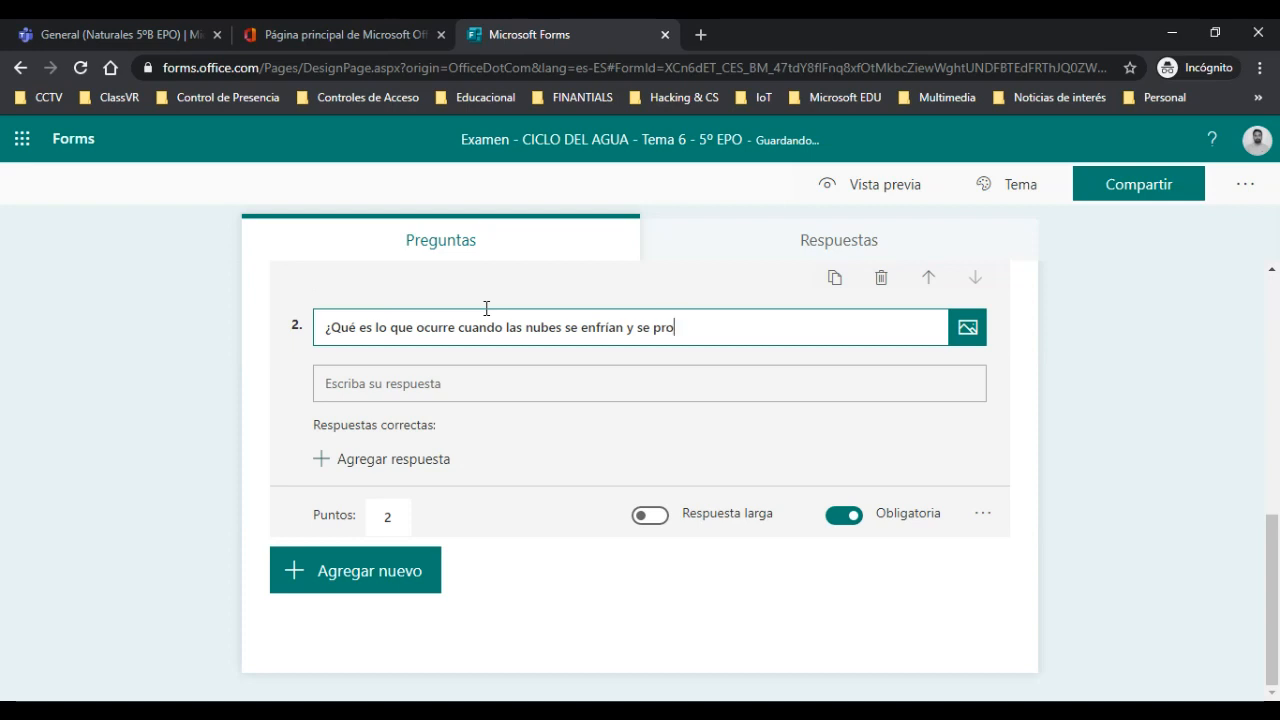
pyautogui.press('BackSpace')
pyautogui.press('BackSpace')
pyautogui.press('BackSpace')
pyautogui.press('BackSpace')
pyautogui.press('BackSpace')
pyautogui.press('BackSpace')
pyautogui.write('llueve?')
pyautogui.click(496, 392)
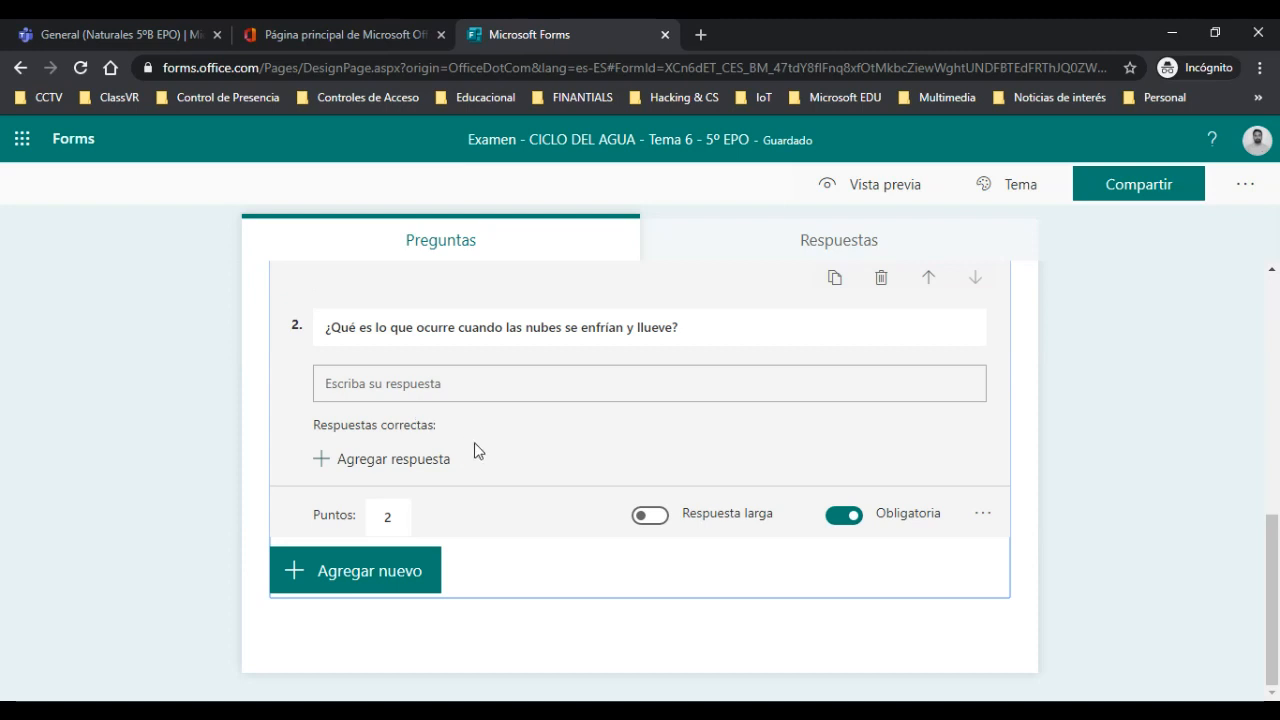
# Add "precipitación" as a correct answer to question 2
pyautogui.click(381, 463)
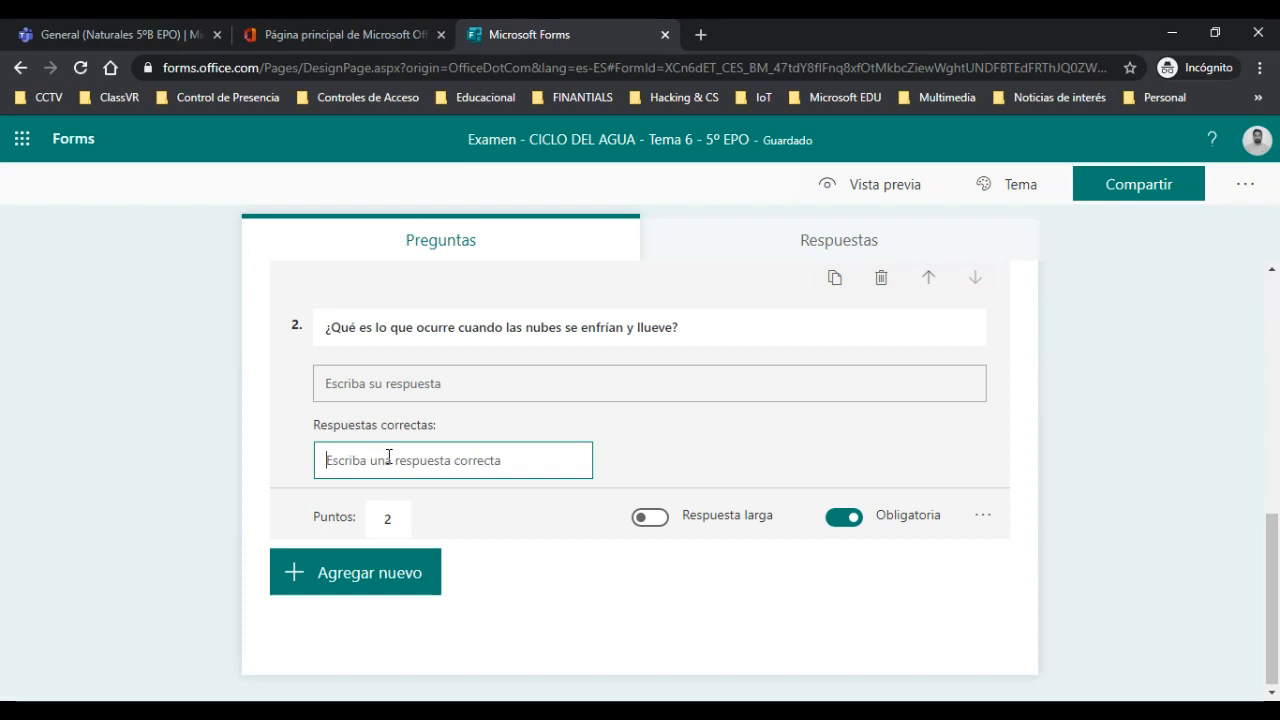
pyautogui.write('precipati')
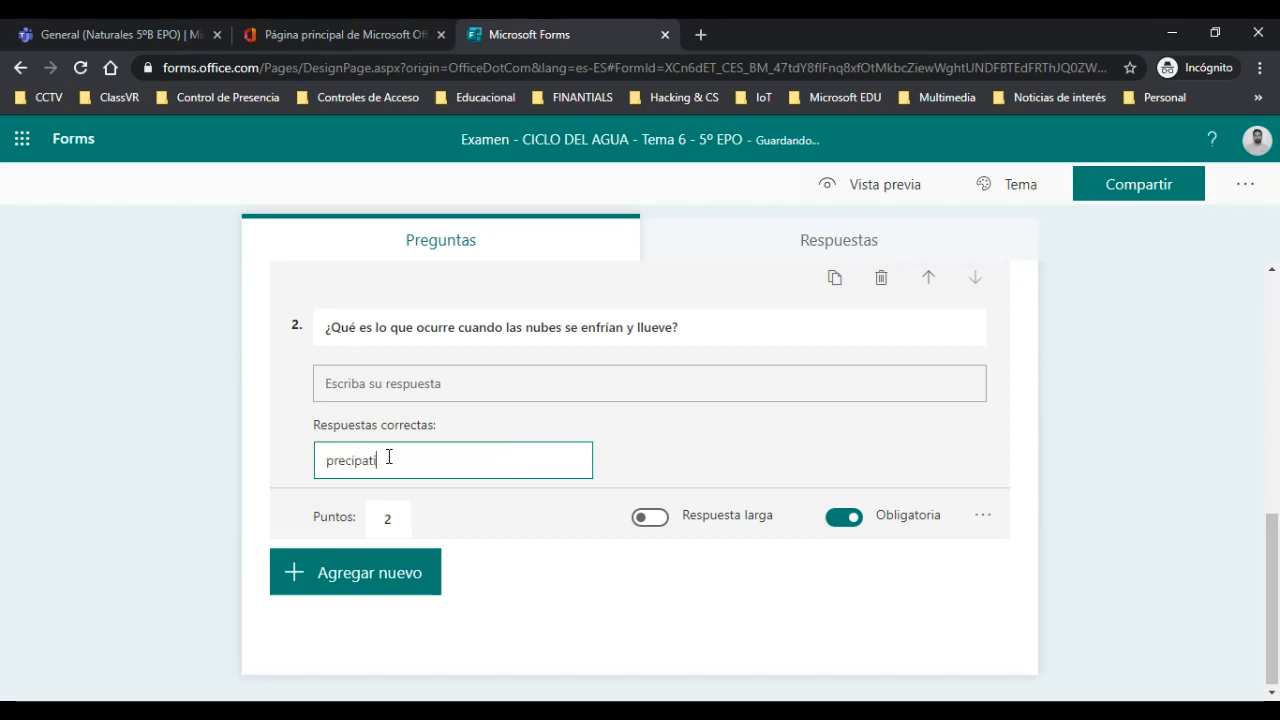
pyautogui.press('BackSpace')
pyautogui.press('BackSpace')
pyautogui.press('BackSpace')
pyautogui.write('itación')
pyautogui.press('Return')
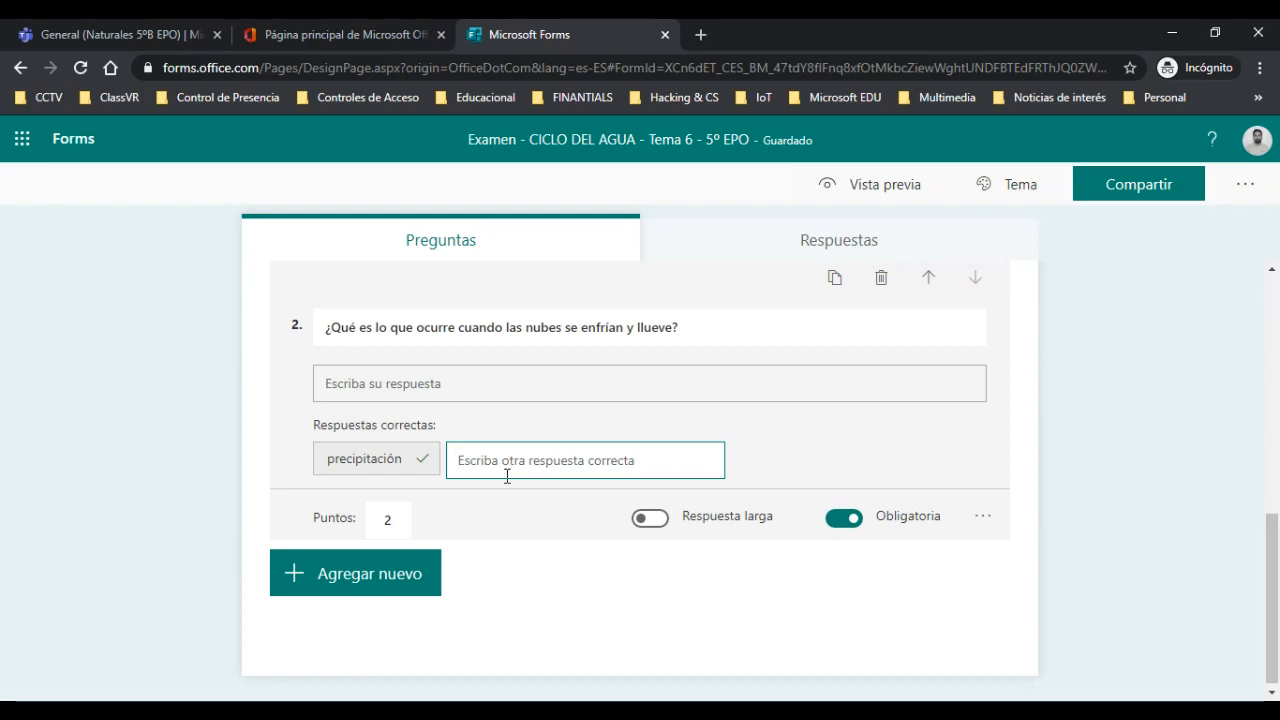
# Add "la precipitación" as another accepted correct answer to question 2
pyautogui.write('la pre')
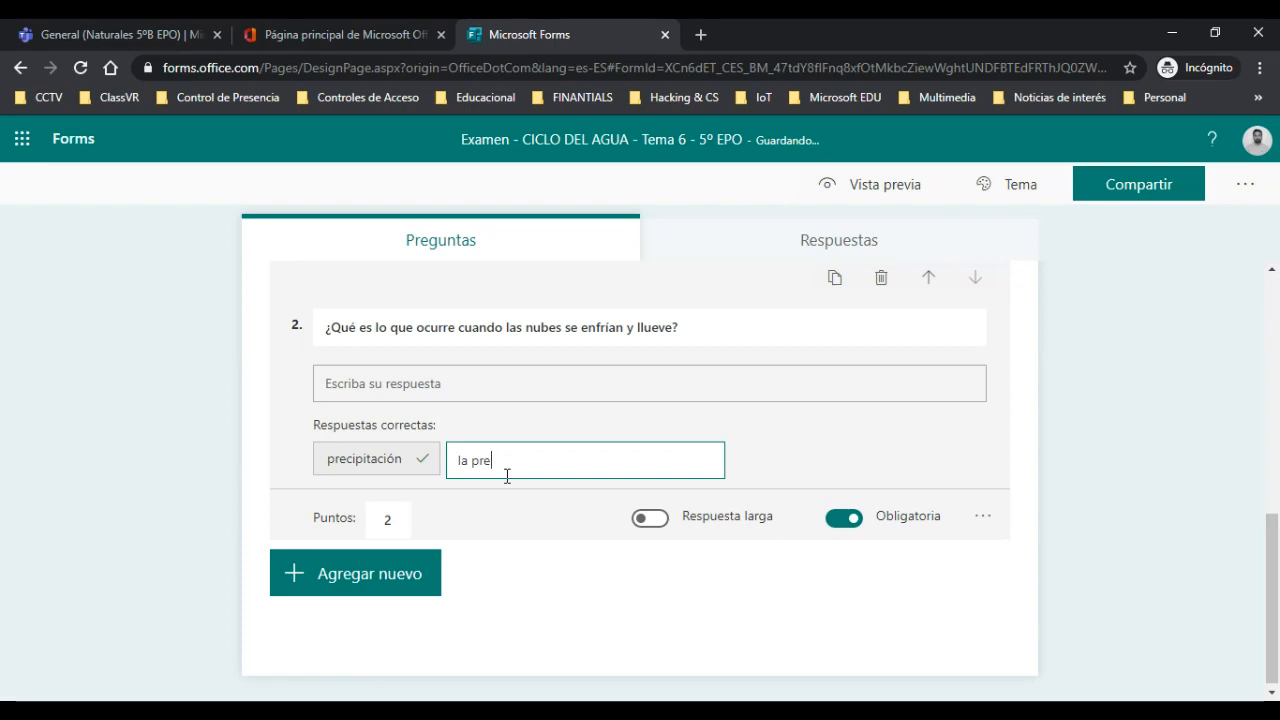
pyautogui.write('cipatic')
pyautogui.press('BackSpace')
pyautogui.press('BackSpace')
pyautogui.press('BackSpace')
pyautogui.write('itación')
pyautogui.press('Tab')
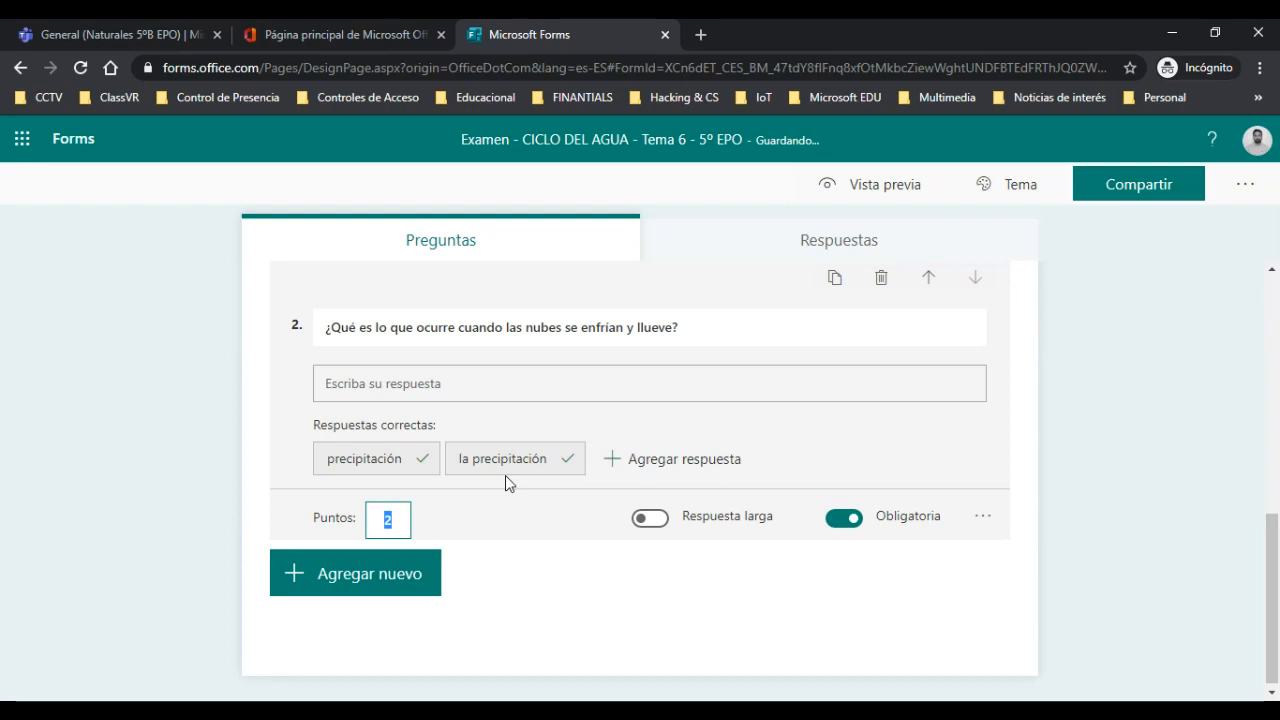
# Add "precipitaciones" as a further accepted correct answer to question 2
pyautogui.click(664, 459)
pyautogui.write('precipt')
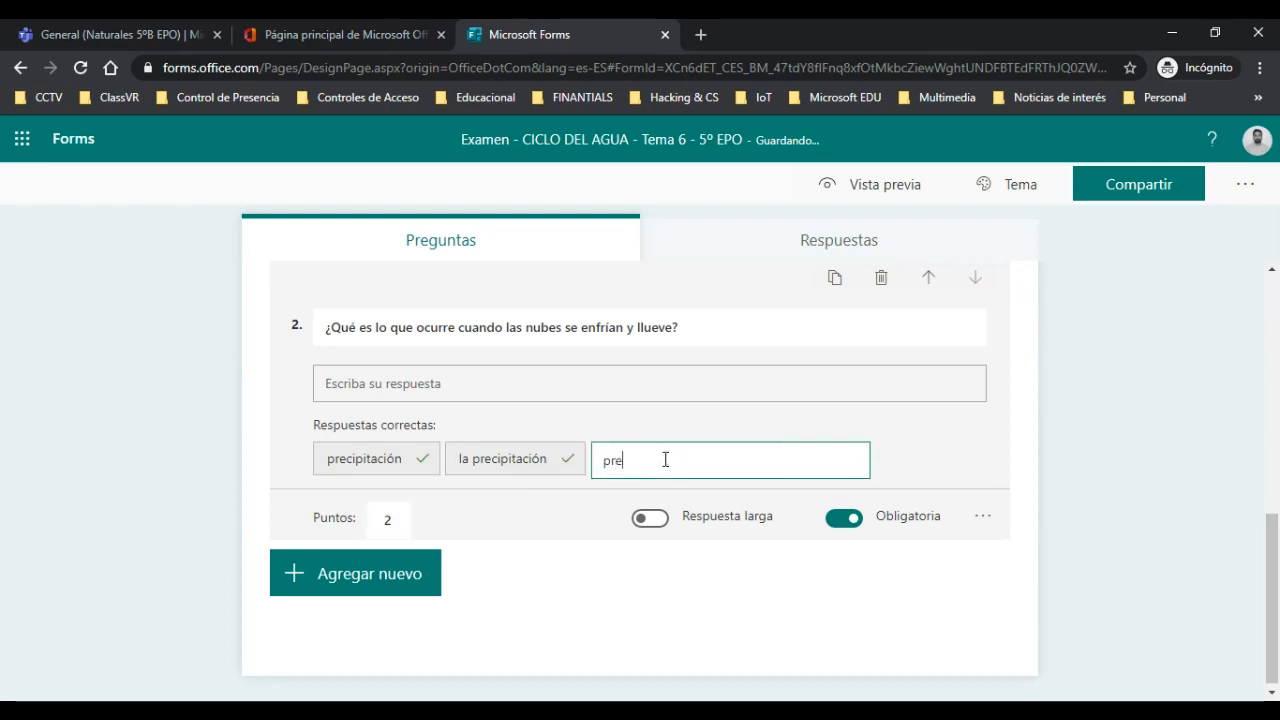
pyautogui.press('BackSpace')
pyautogui.write('itaciones')
pyautogui.press('Return')
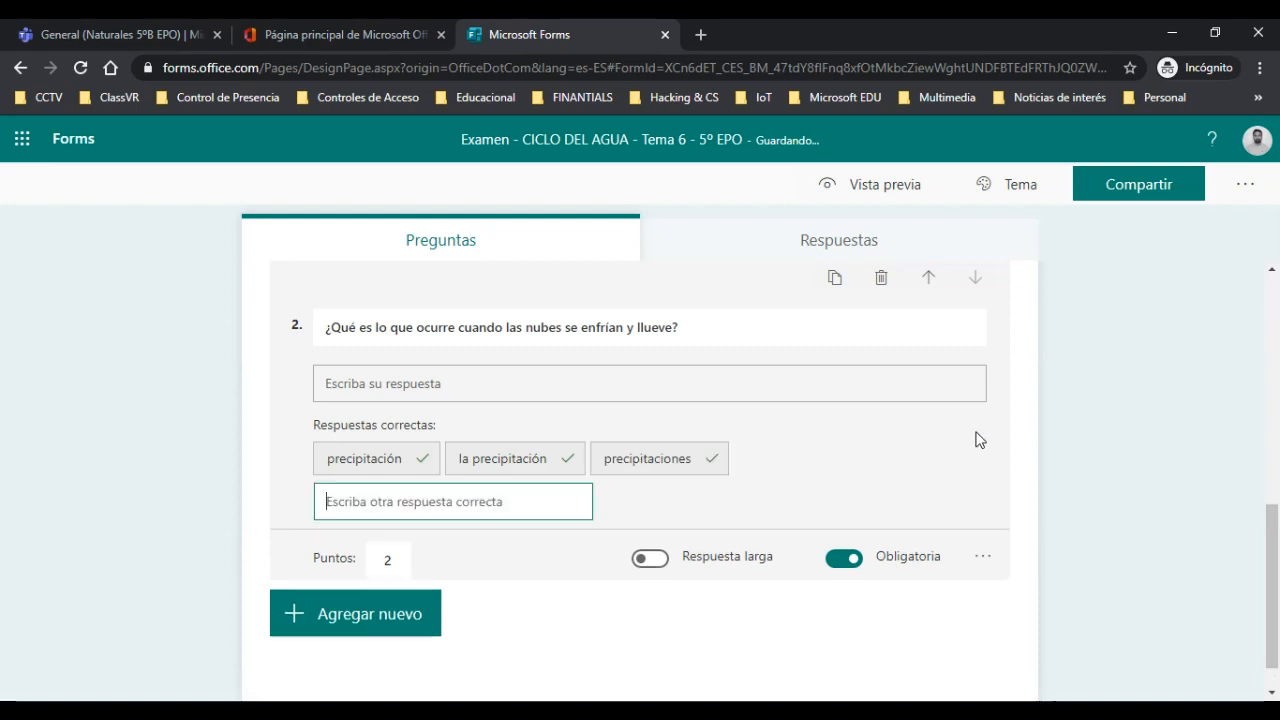
pyautogui.click(675, 520)
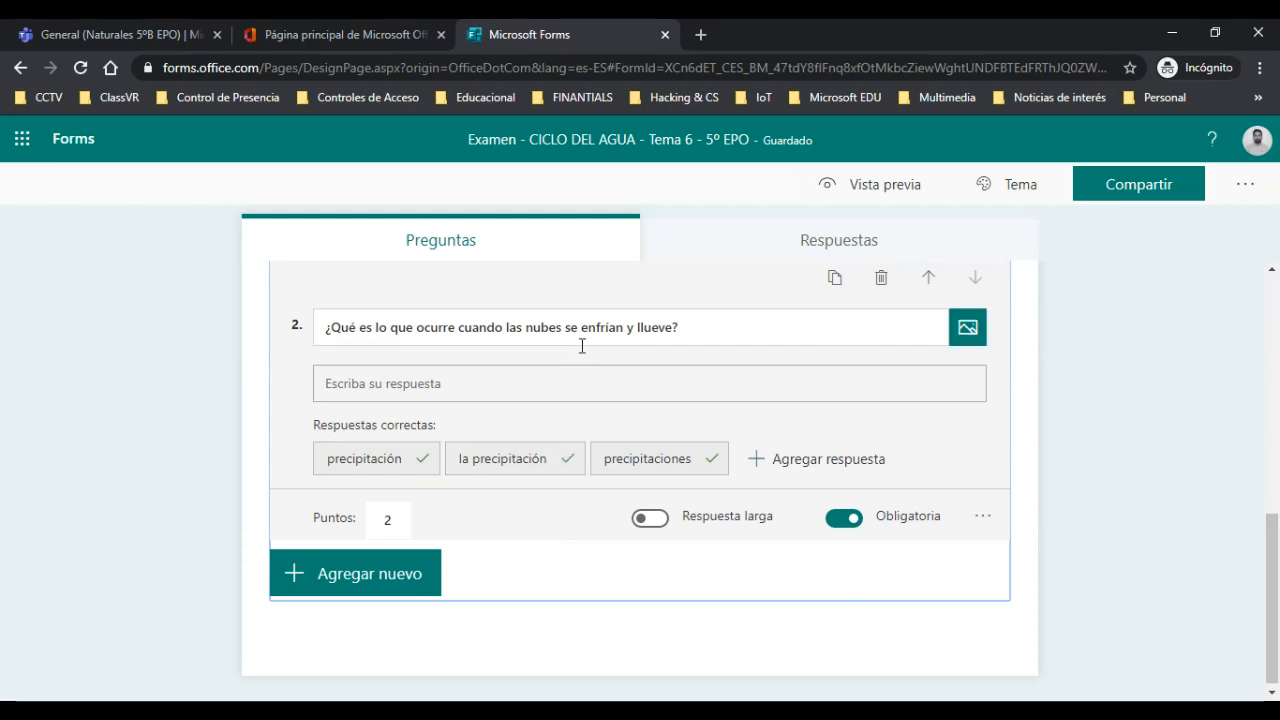
# Add a text question after question 2, set it to accept a long answer, and make it worth 3 points
pyautogui.scroll(1, 537, 529)
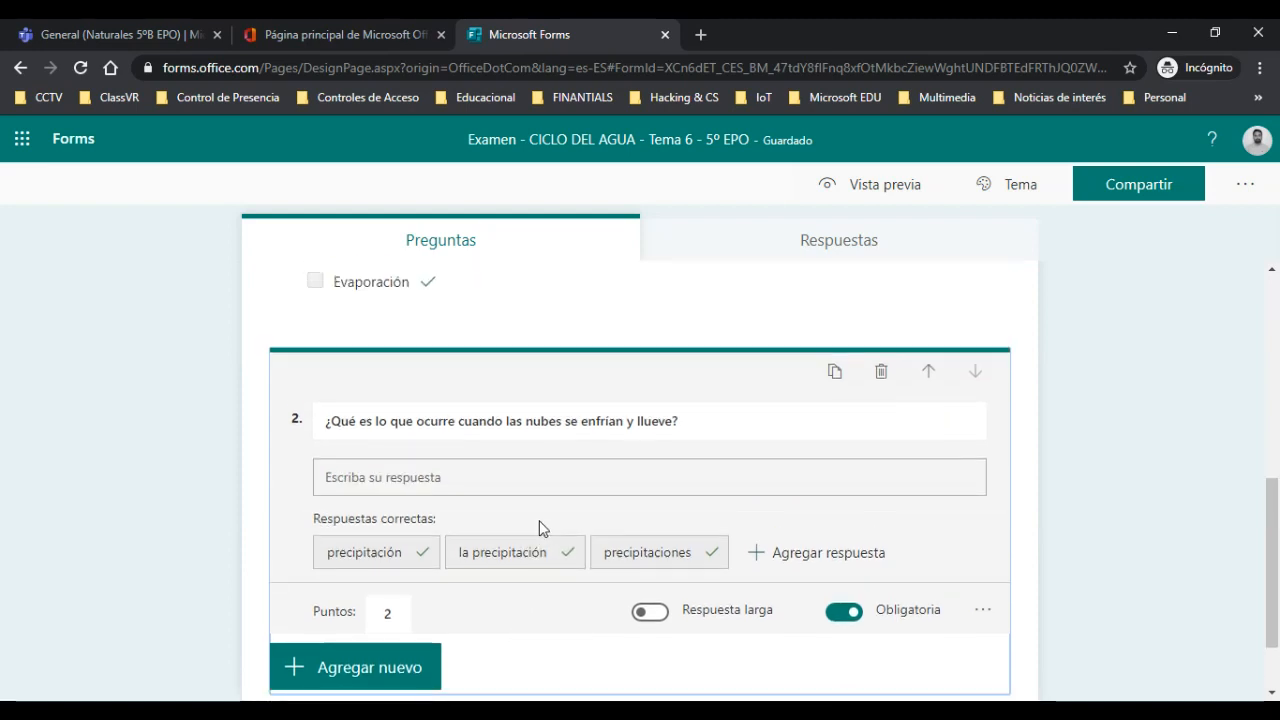
pyautogui.scroll(-1, 539, 527)
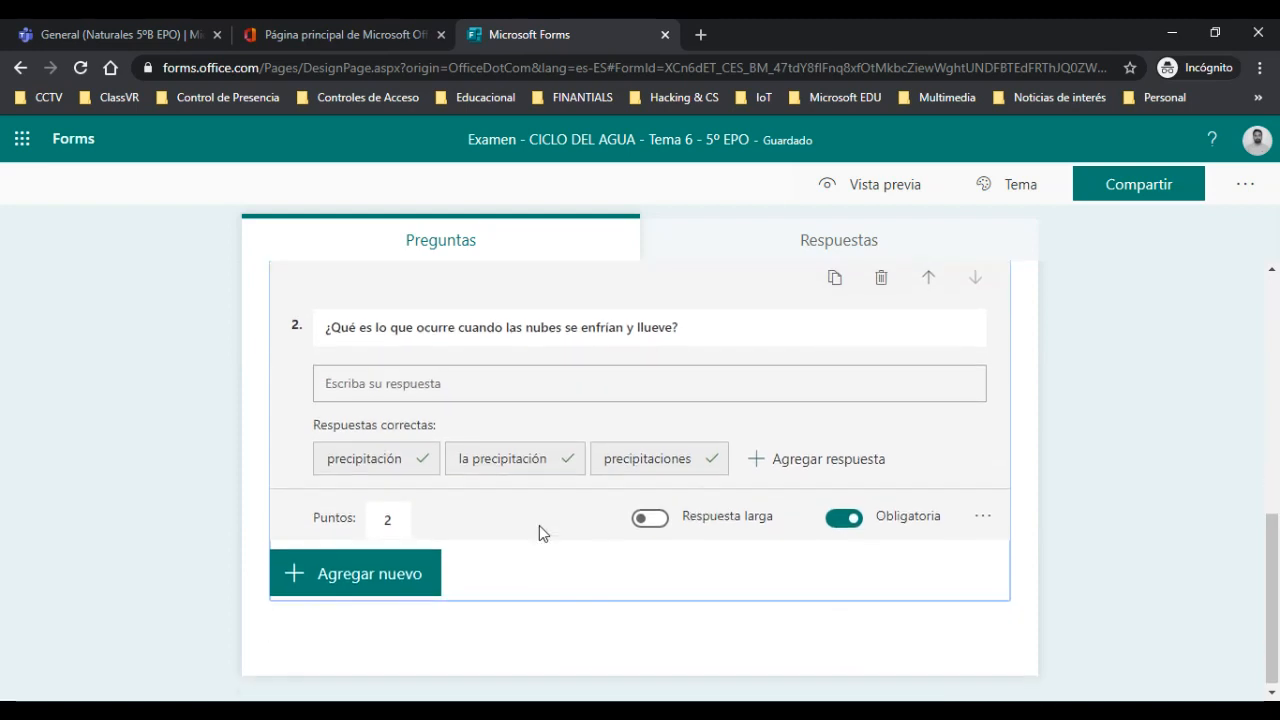
pyautogui.click(410, 585)
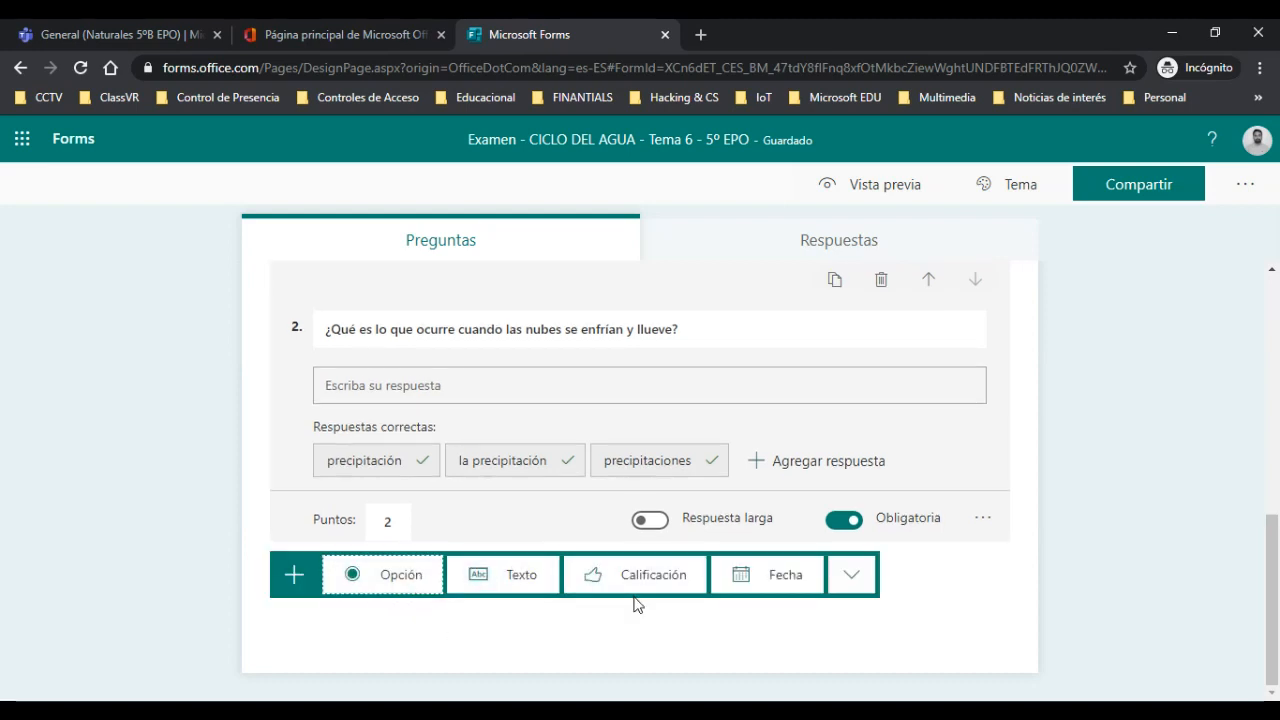
pyautogui.click(518, 586)
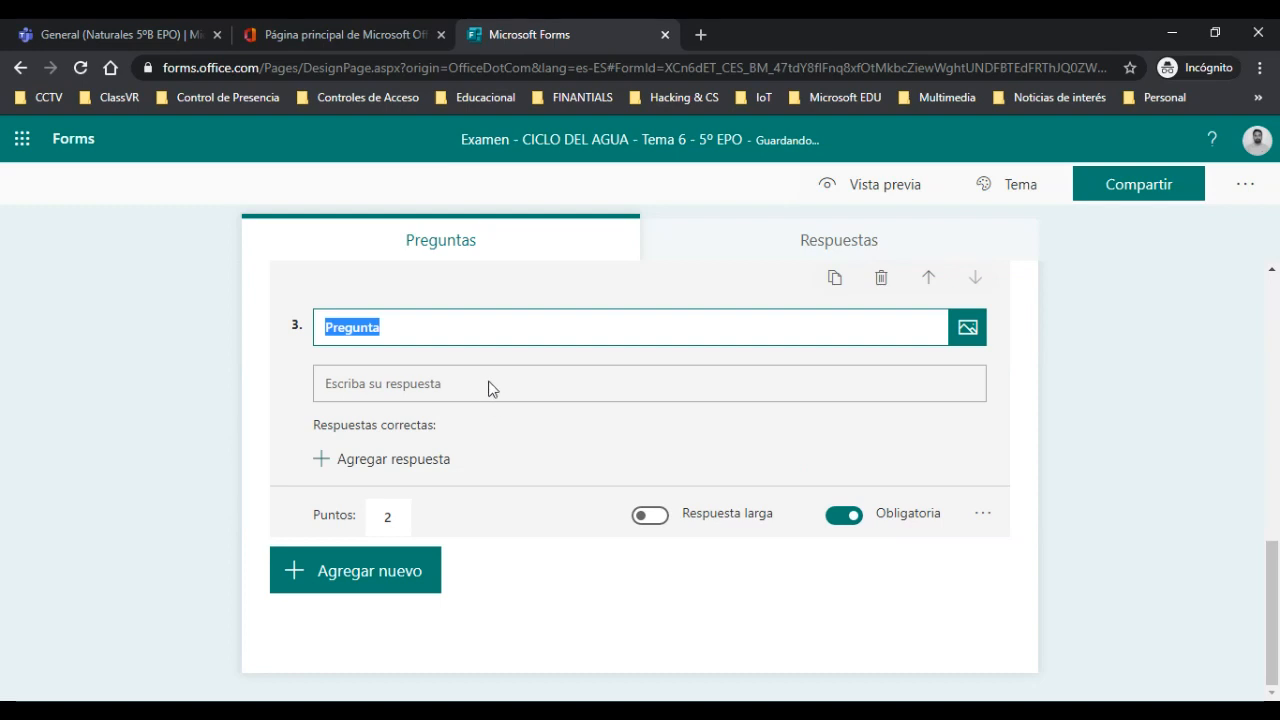
pyautogui.click(650, 516)
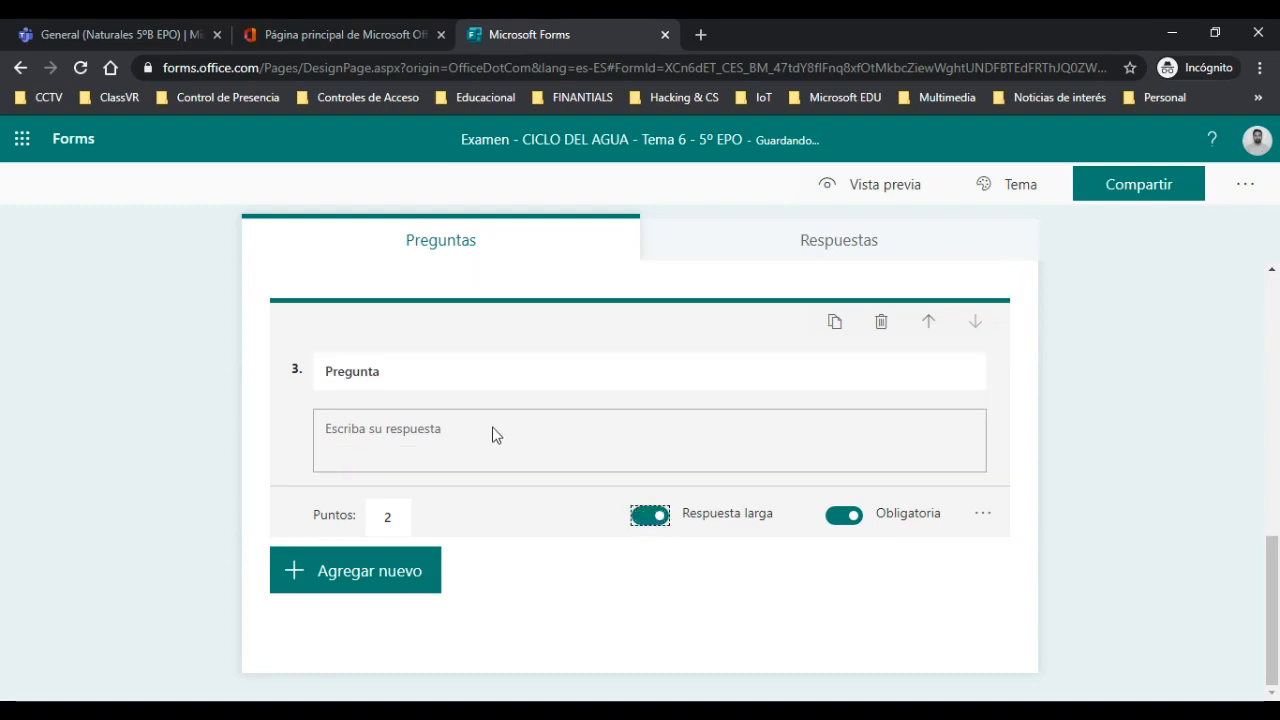
pyautogui.click(390, 517)
pyautogui.press('BackSpace')
pyautogui.write('3')
# Enter "Define en qué consiste EL CICLO DEL AGUA" as the text of question 3
pyautogui.click(420, 380)
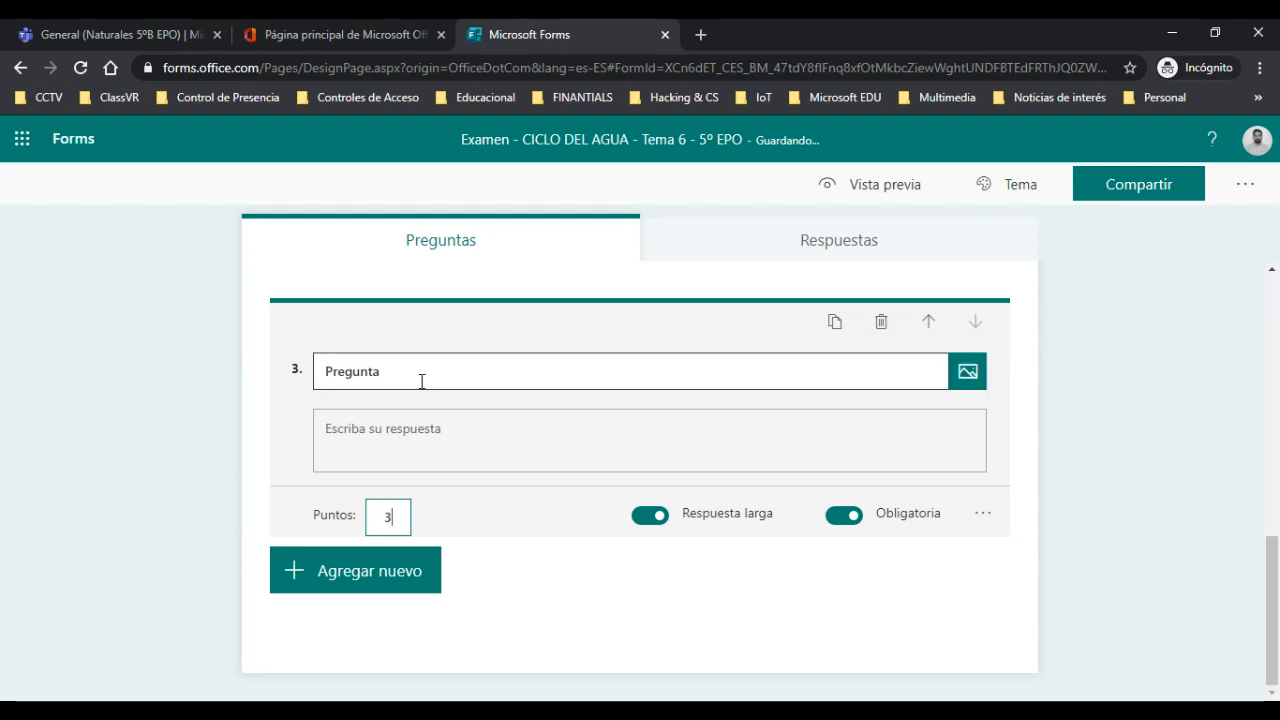
pyautogui.doubleClick(421, 381)
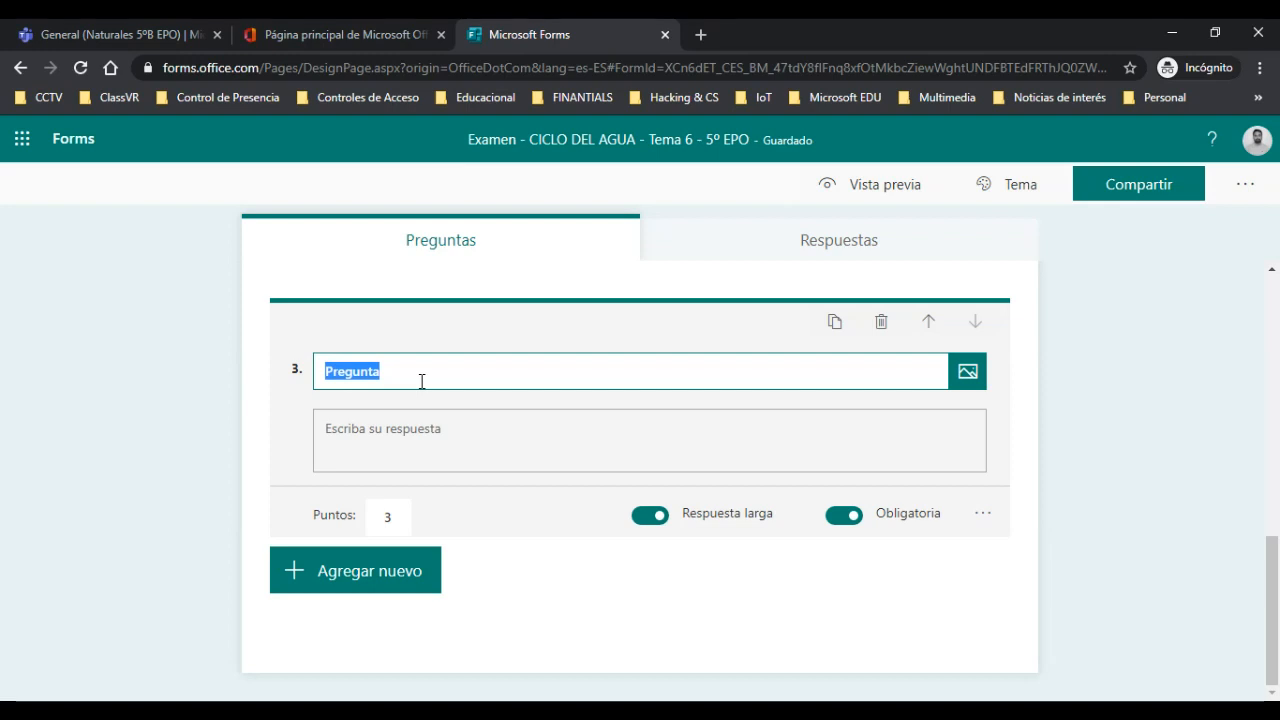
pyautogui.write('Define ')
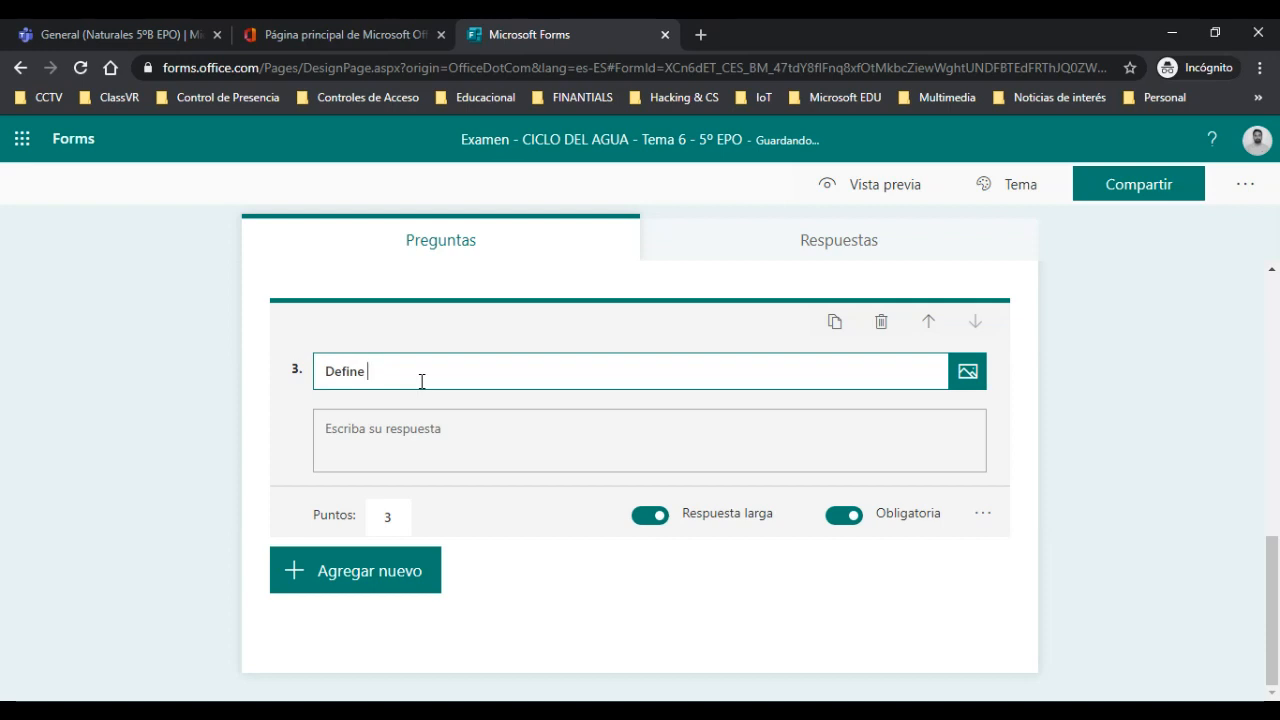
pyautogui.write('el')
pyautogui.press('BackSpace')
pyautogui.press('BackSpace')
pyautogui.write('n qué consiste EL CICLO DEL G')
pyautogui.write('UA')
pyautogui.press('BackSpace')
pyautogui.press('BackSpace')
pyautogui.press('BackSpace')
pyautogui.write('AGUA')
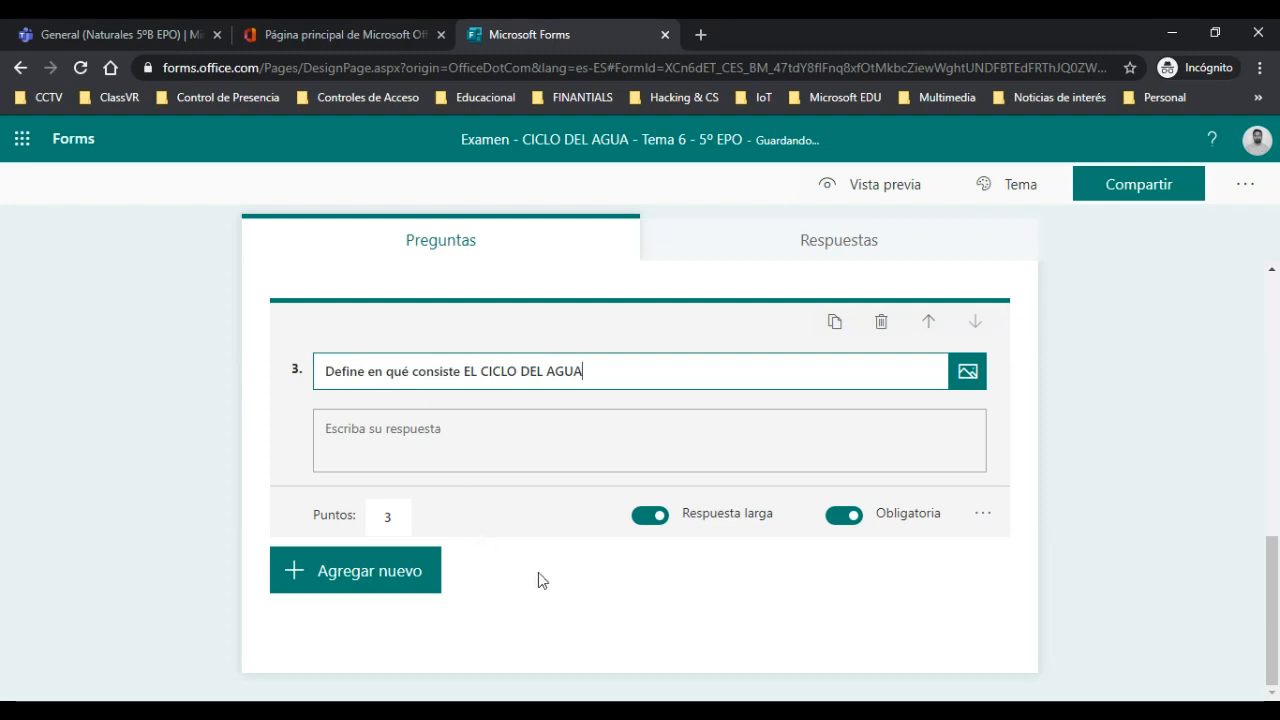
pyautogui.click(567, 593)
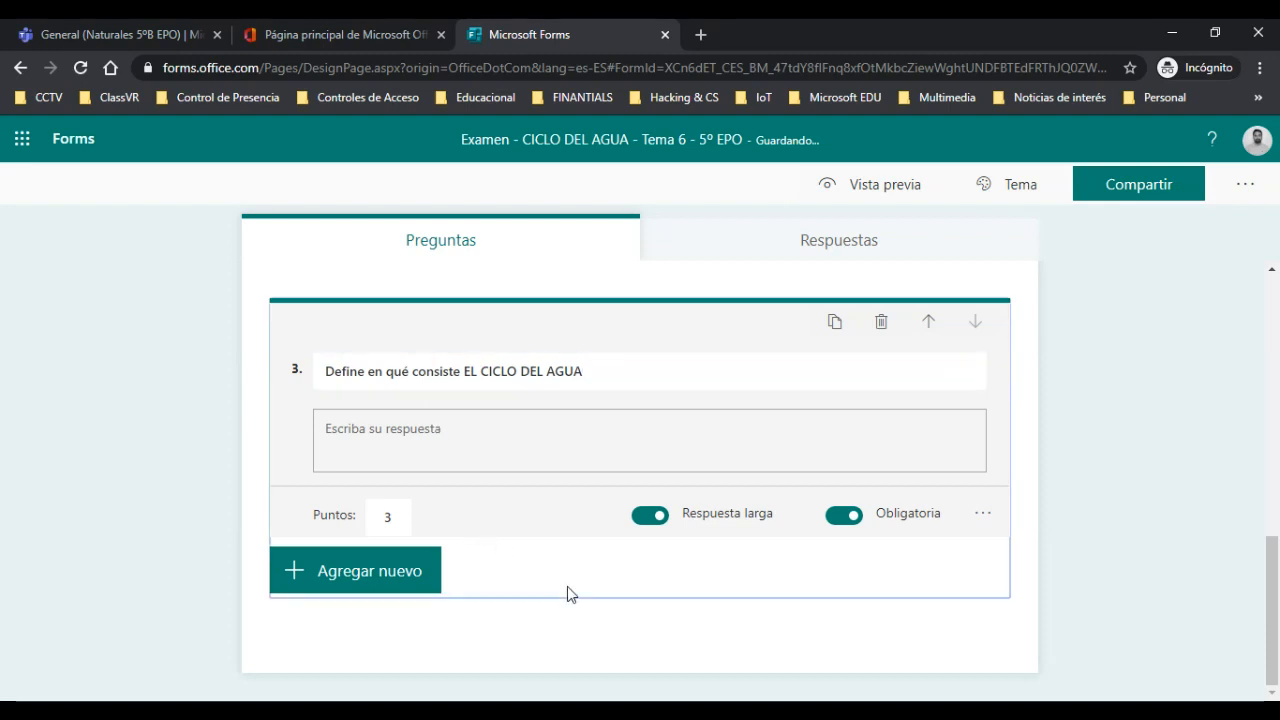
# Add a choice question after question 3 with the text "En la CONDENSACIÓN se pasa de VAPOR a LIQUIDO", correcting the missing accent
pyautogui.click(380, 597)
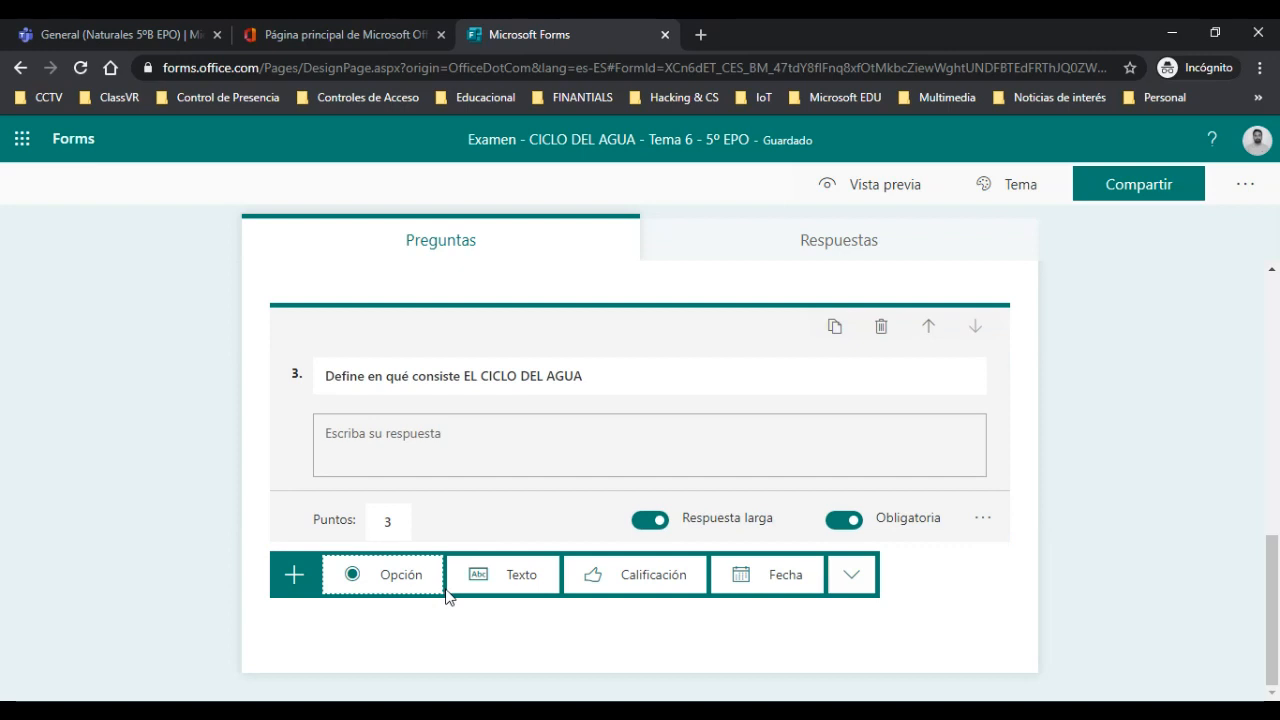
pyautogui.click(364, 591)
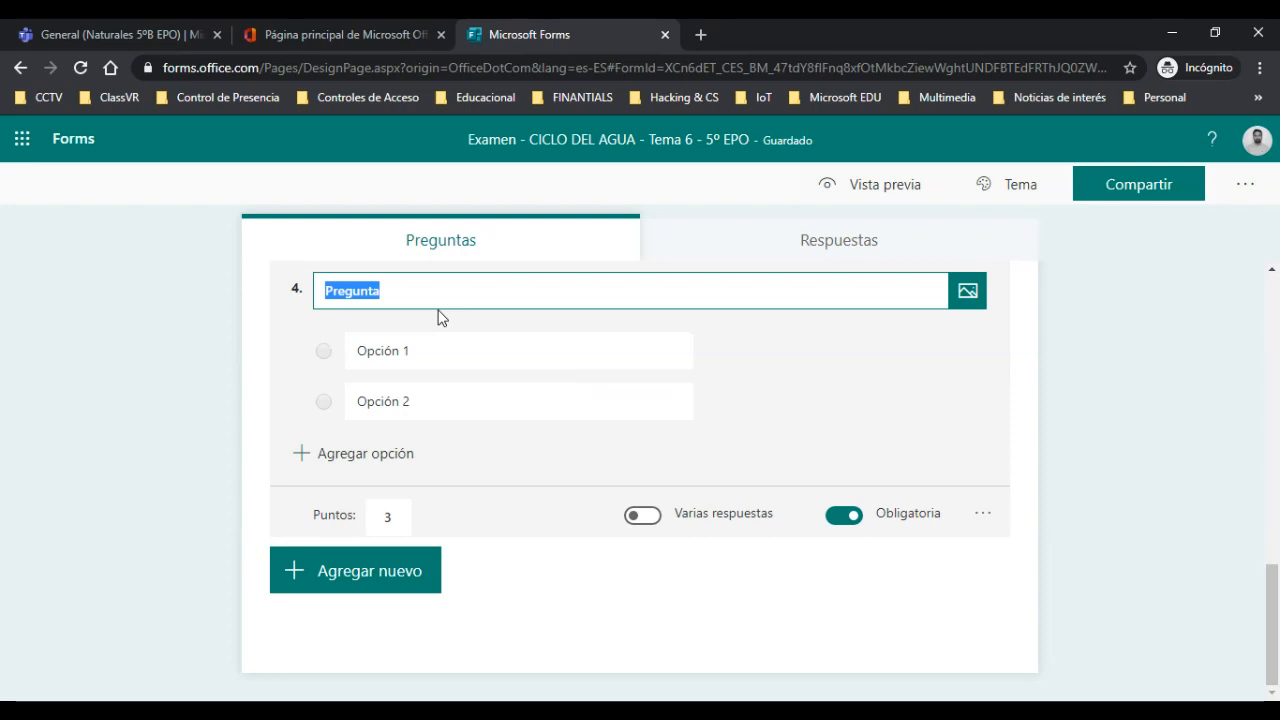
pyautogui.write('En ')
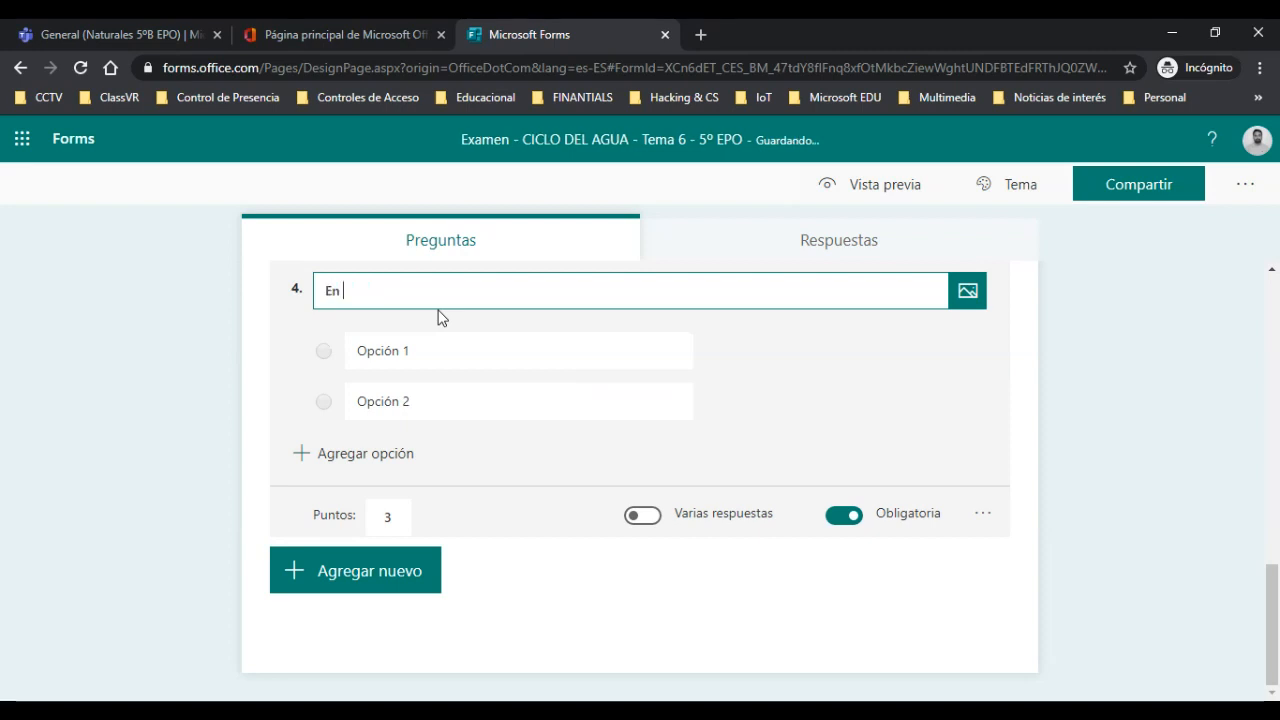
pyautogui.write('la CONDENSACION se pa')
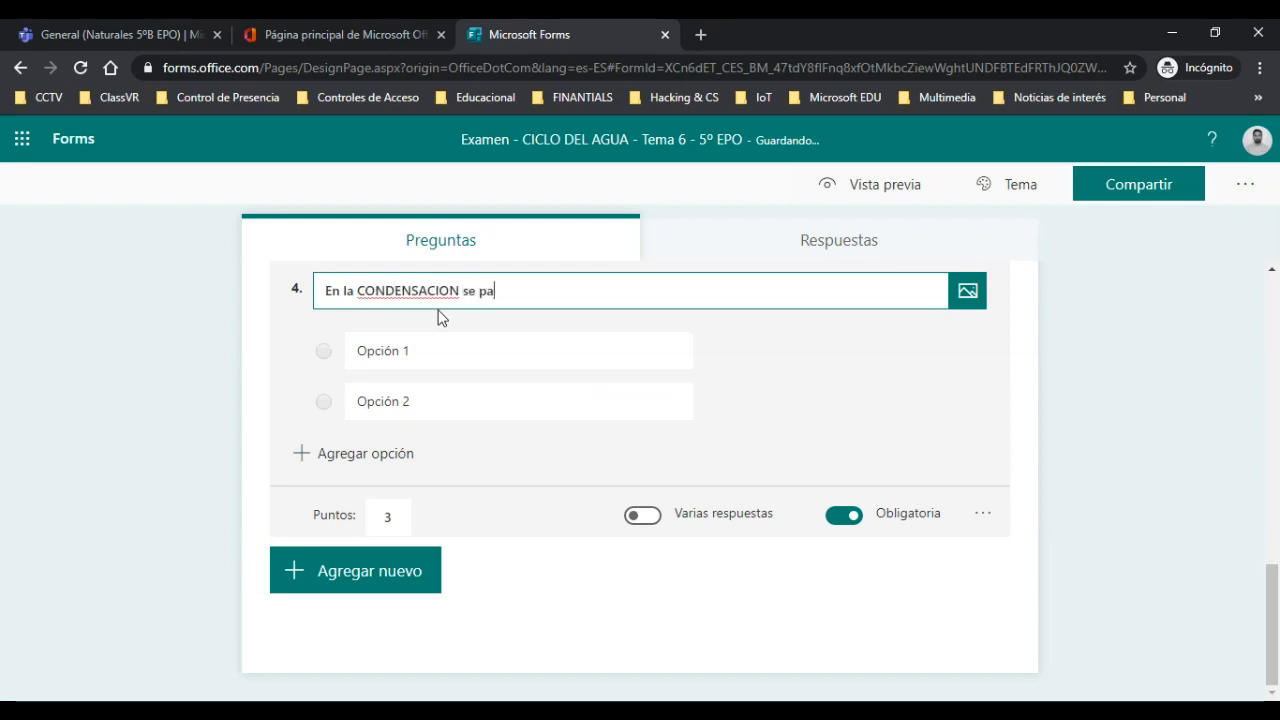
pyautogui.write('sa de VAPOR a LIQUIDO')
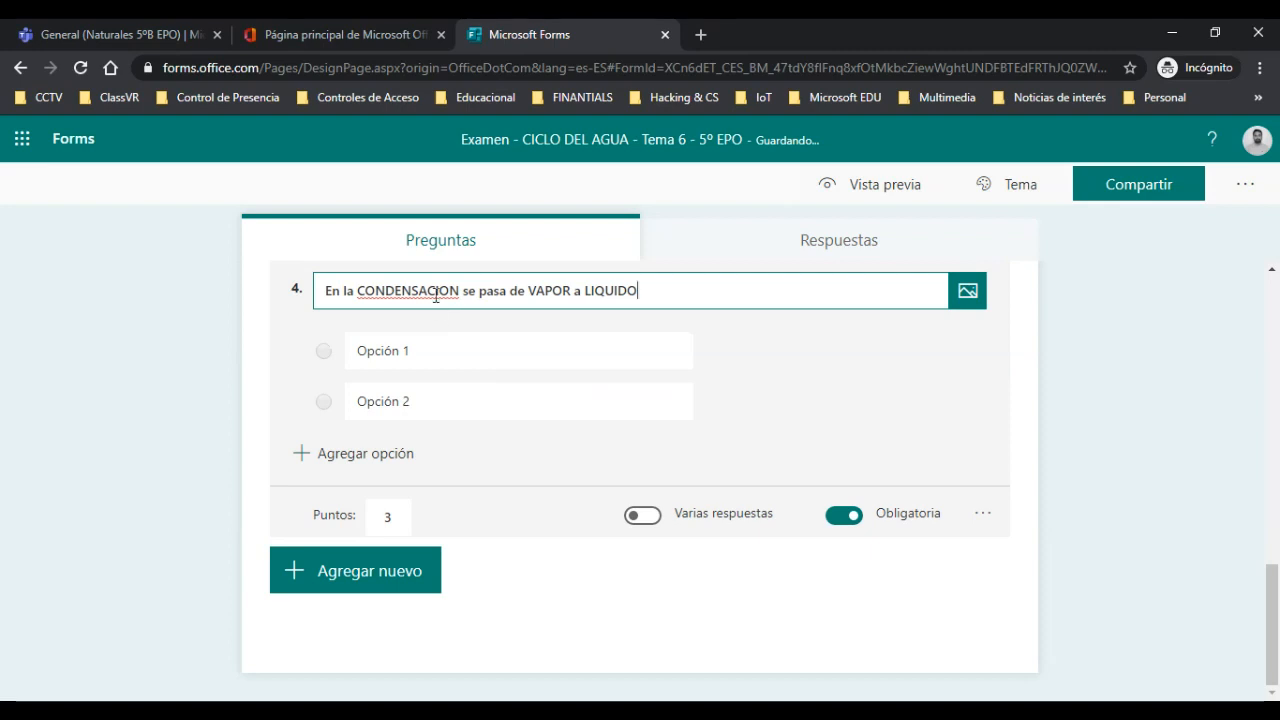
pyautogui.rightClick(423, 290)
pyautogui.click(436, 306)
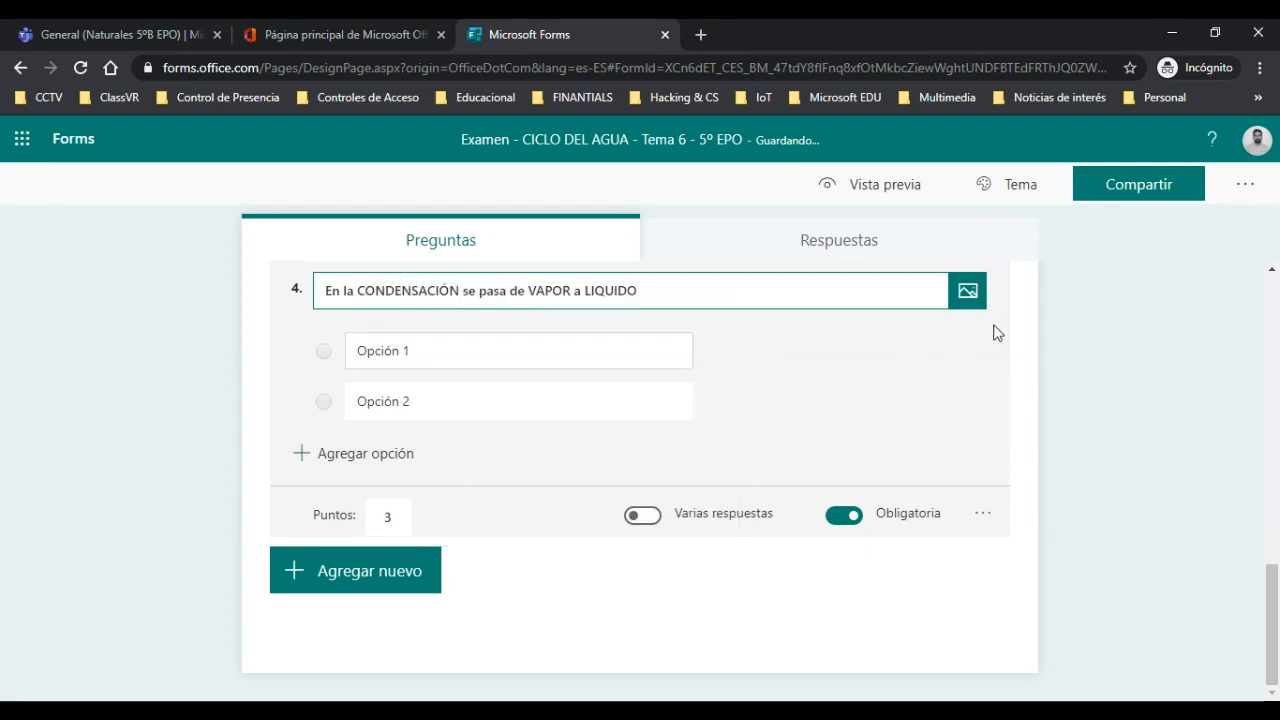
# Search the web images for "condensación ciclo del agua" to illustrate question 4
pyautogui.click(975, 295)
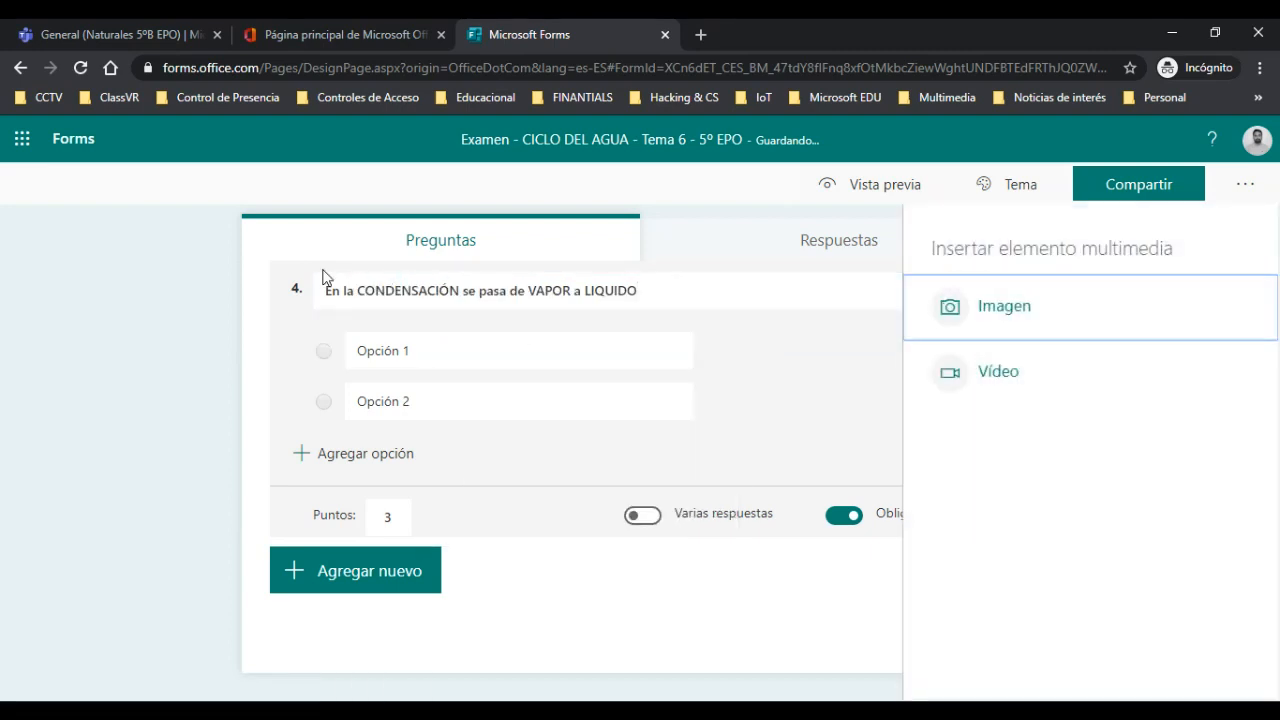
pyautogui.click(992, 322)
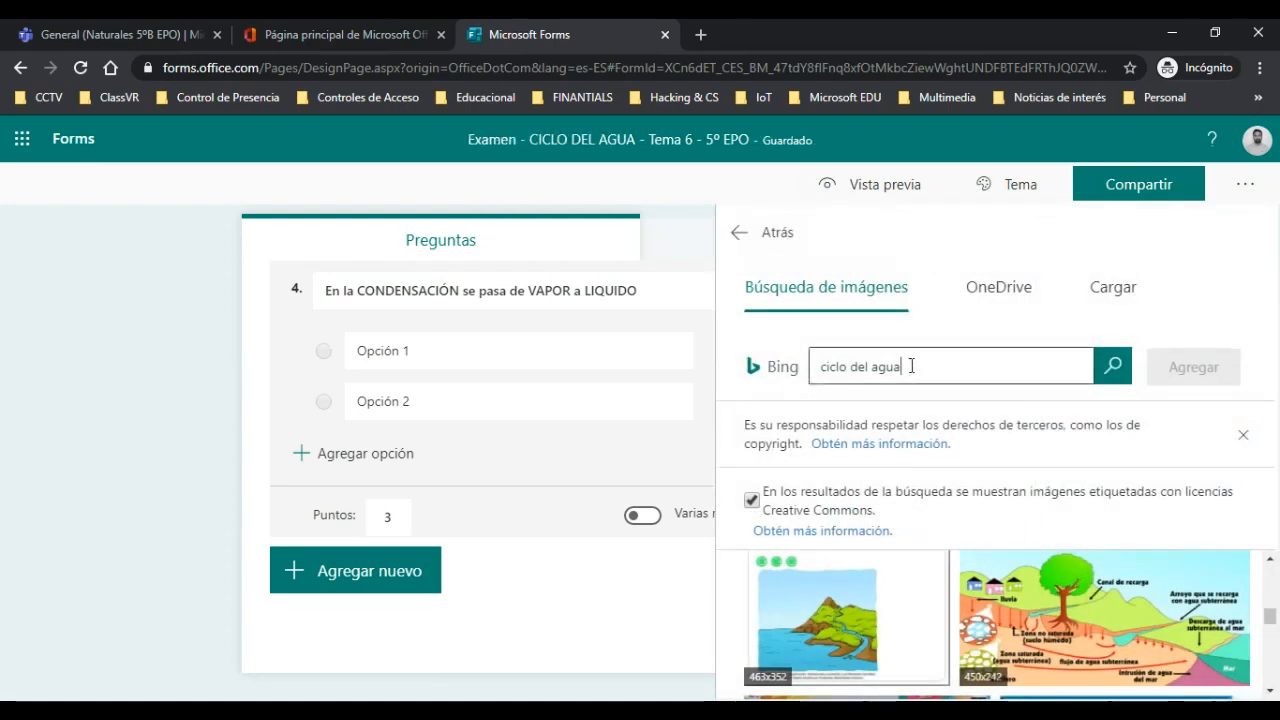
pyautogui.press('BackSpace')
pyautogui.press('BackSpace')
pyautogui.press('BackSpace')
pyautogui.press('BackSpace')
pyautogui.press('BackSpace')
pyautogui.press('BackSpace')
pyautogui.press('BackSpace')
pyautogui.press('BackSpace')
pyautogui.press('BackSpace')
pyautogui.press('BackSpace')
pyautogui.press('BackSpace')
pyautogui.press('BackSpace')
pyautogui.press('BackSpace')
pyautogui.write('condensación ciclo del agua')
pyautogui.press('Return')
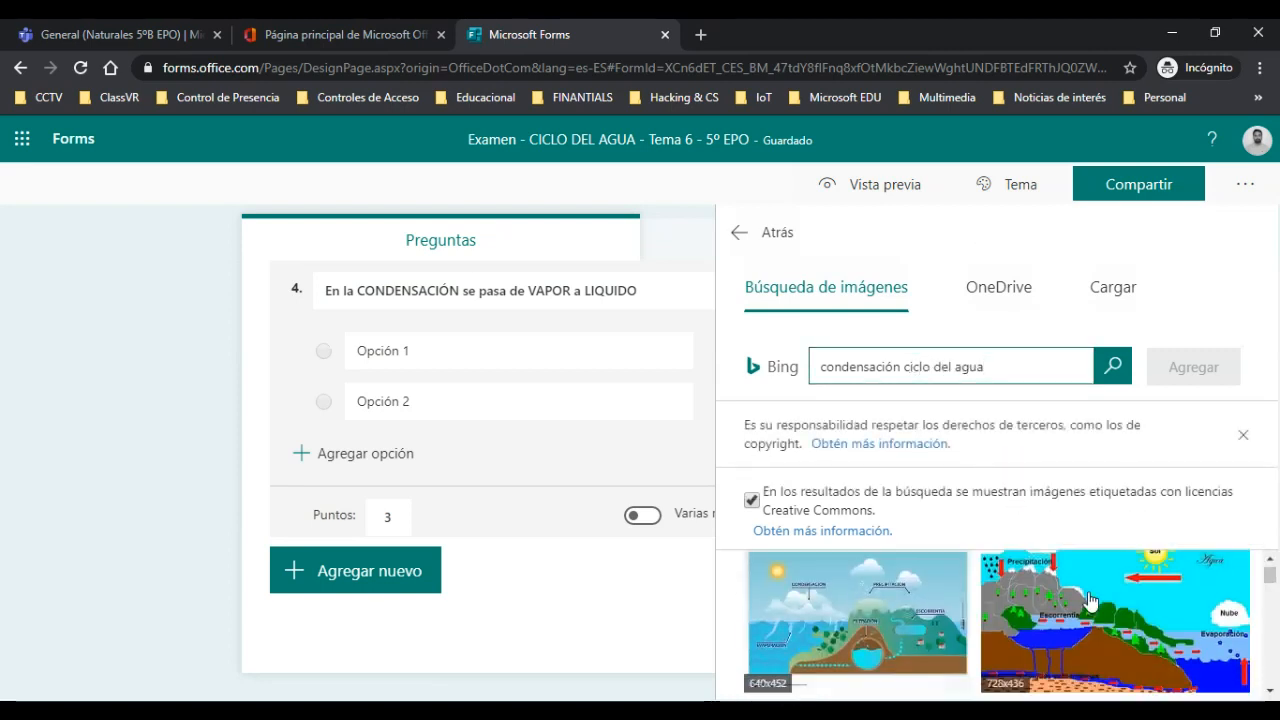
# Insert the 220x165 water cycle diagram with the blue clouds and yellow sun into question 4
pyautogui.scroll(-3, 1080, 610)
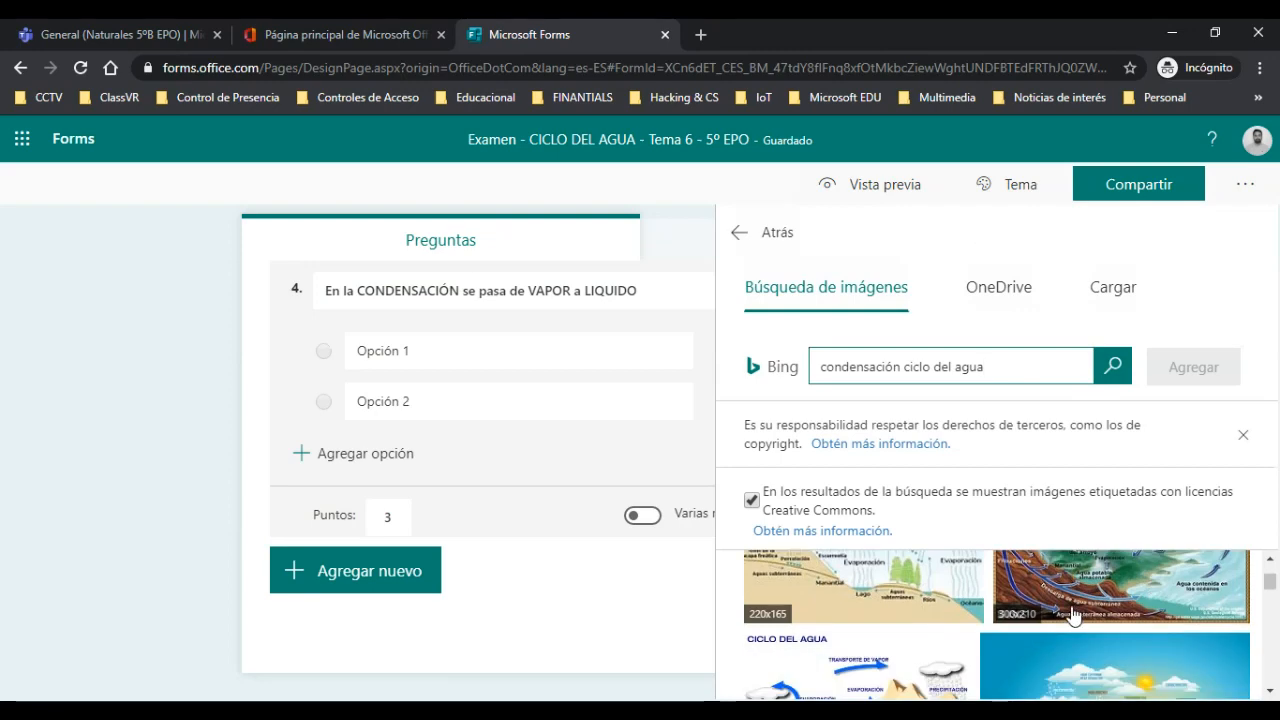
pyautogui.scroll(3, 1074, 618)
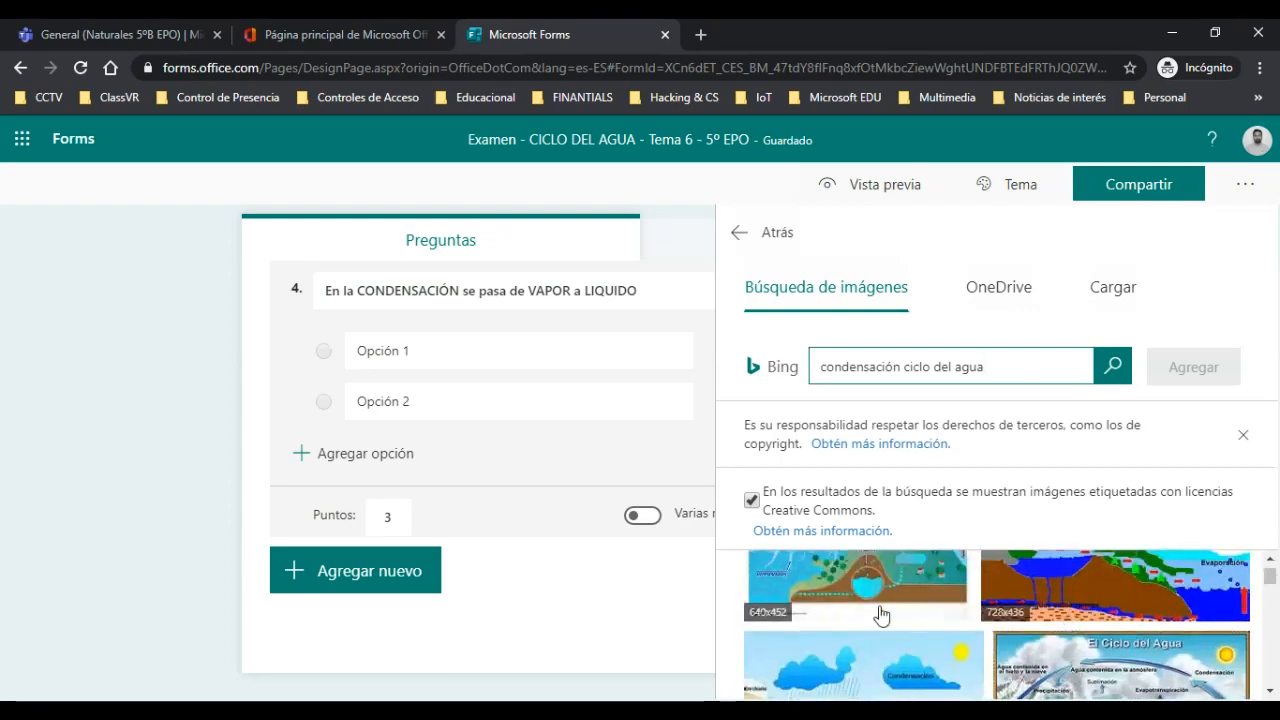
pyautogui.scroll(-1, 885, 617)
pyautogui.click(889, 620)
pyautogui.click(1175, 380)
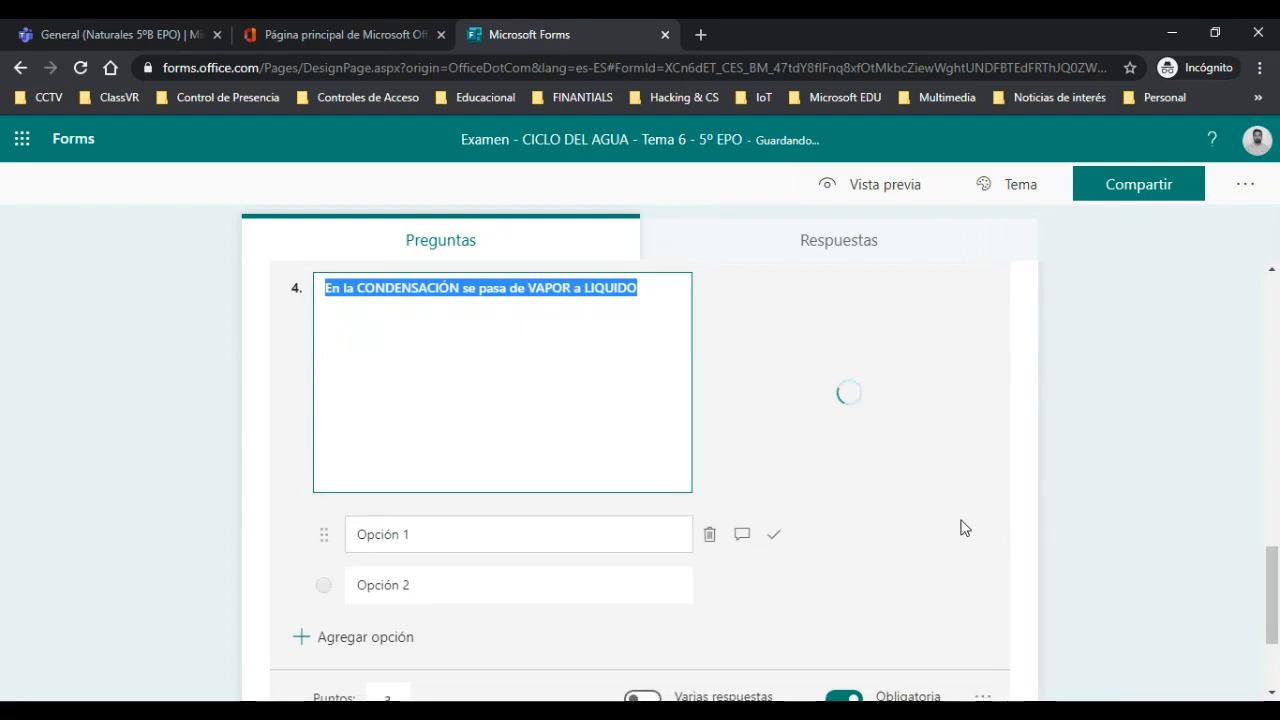
# Name the two options of question 4 "Verdadero" and "Falso", and mark "Verdadero" as the correct answer
pyautogui.scroll(-1, 830, 526)
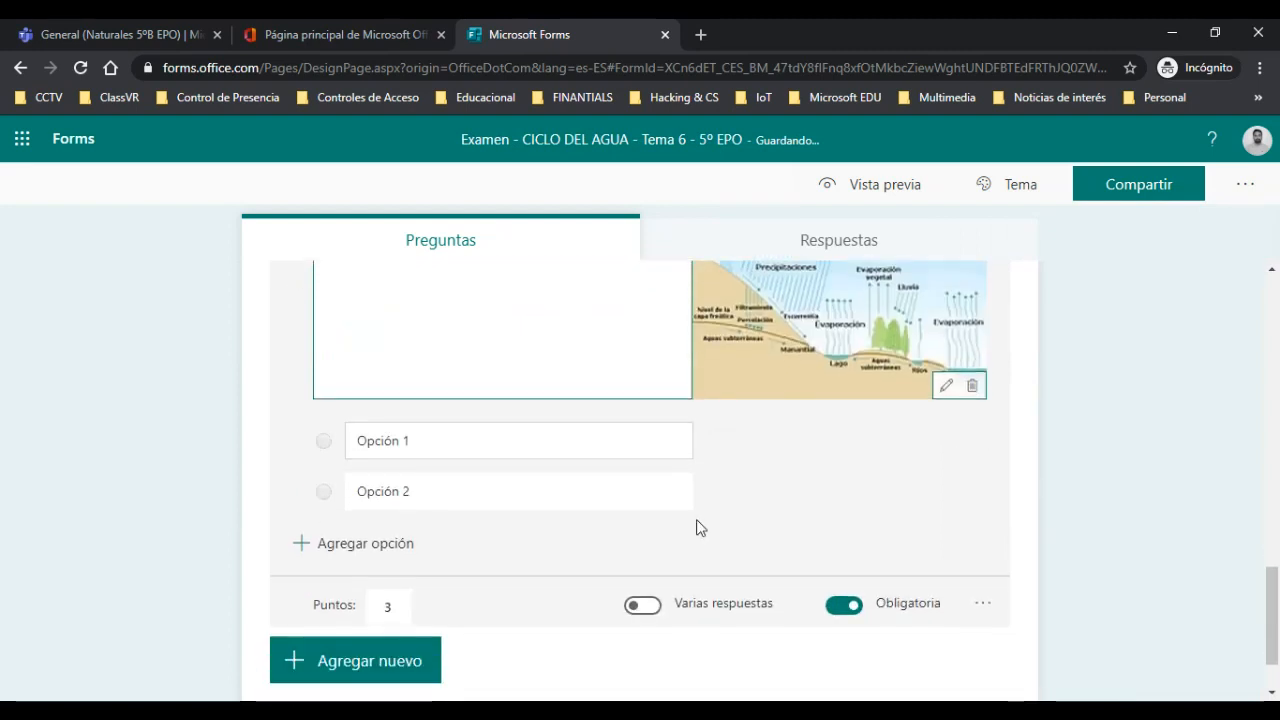
pyautogui.click(425, 448)
pyautogui.scroll(4, 425, 448)
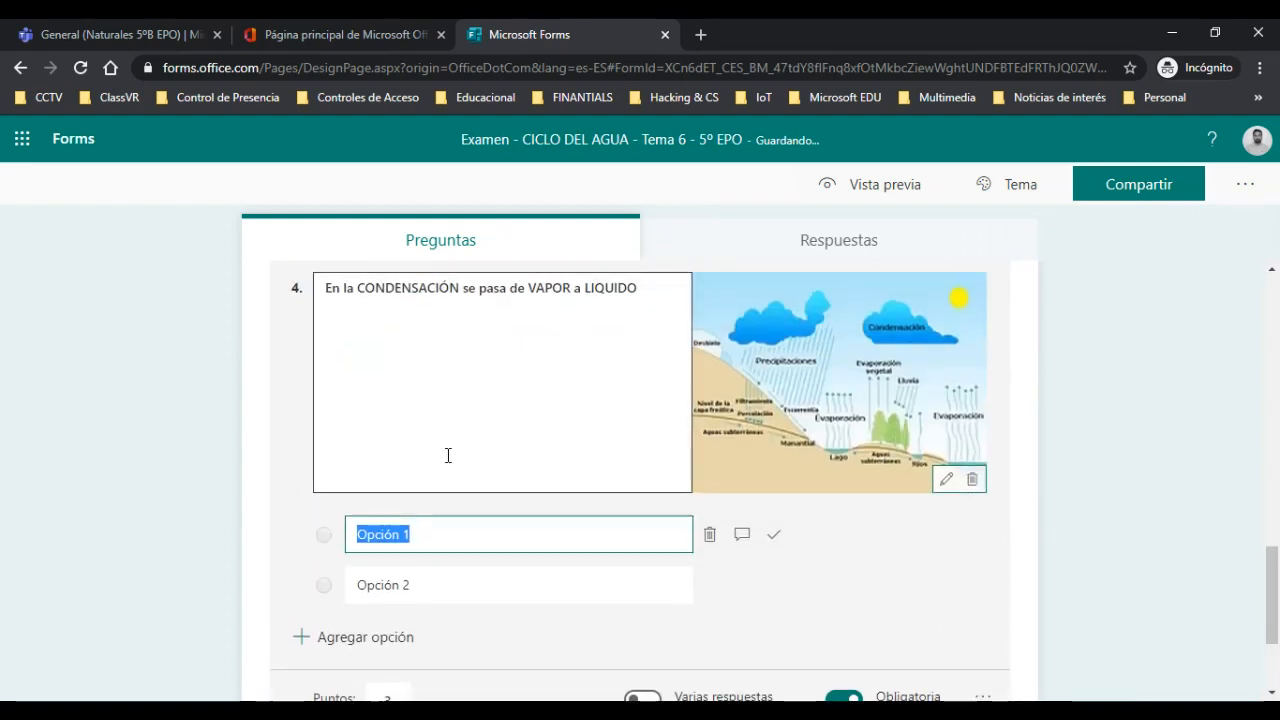
pyautogui.scroll(-2, 440, 590)
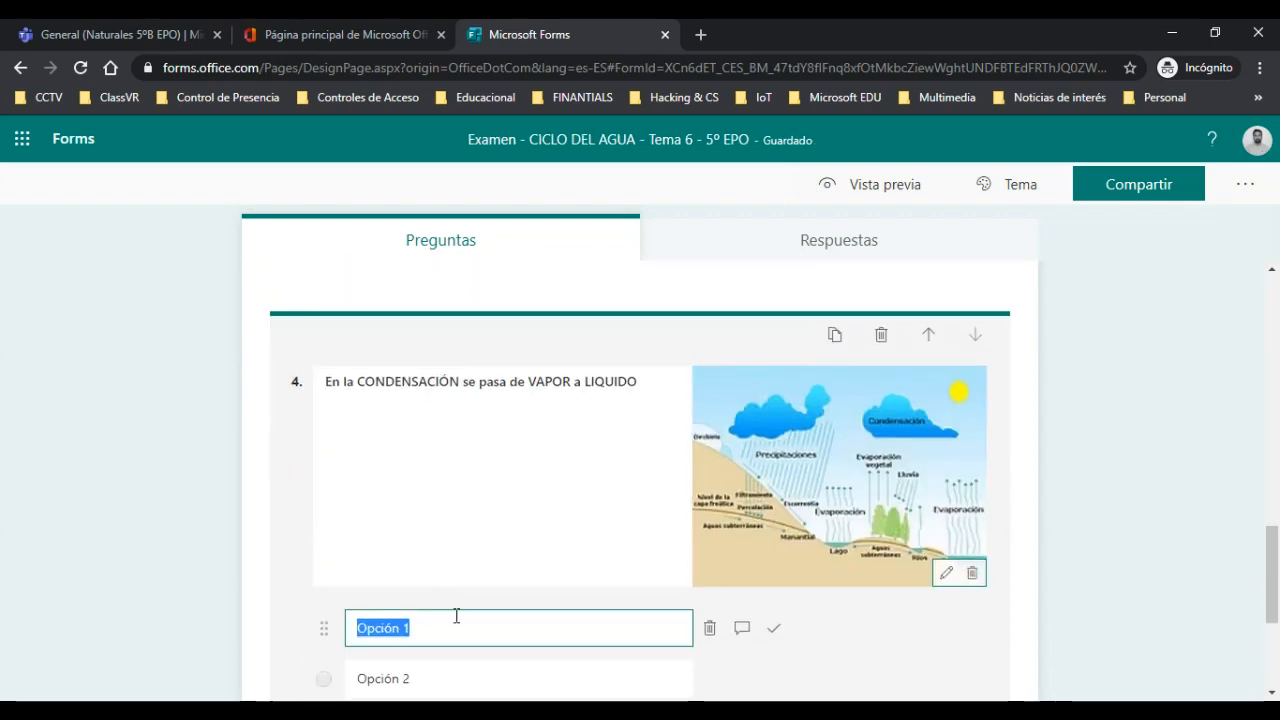
pyautogui.scroll(-1, 454, 612)
pyautogui.write('Verdade')
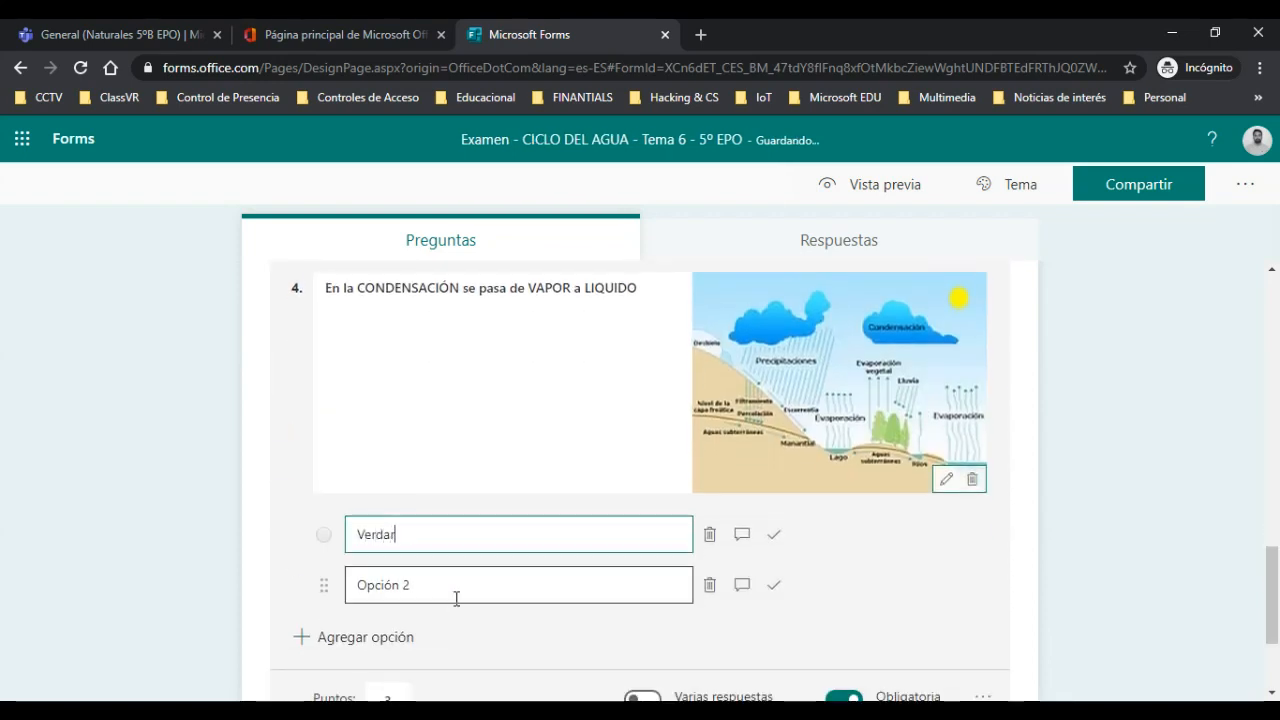
pyautogui.write('ro')
pyautogui.press('Tab')
pyautogui.press('Tab')
pyautogui.press('Tab')
pyautogui.press('Tab')
pyautogui.write('F')
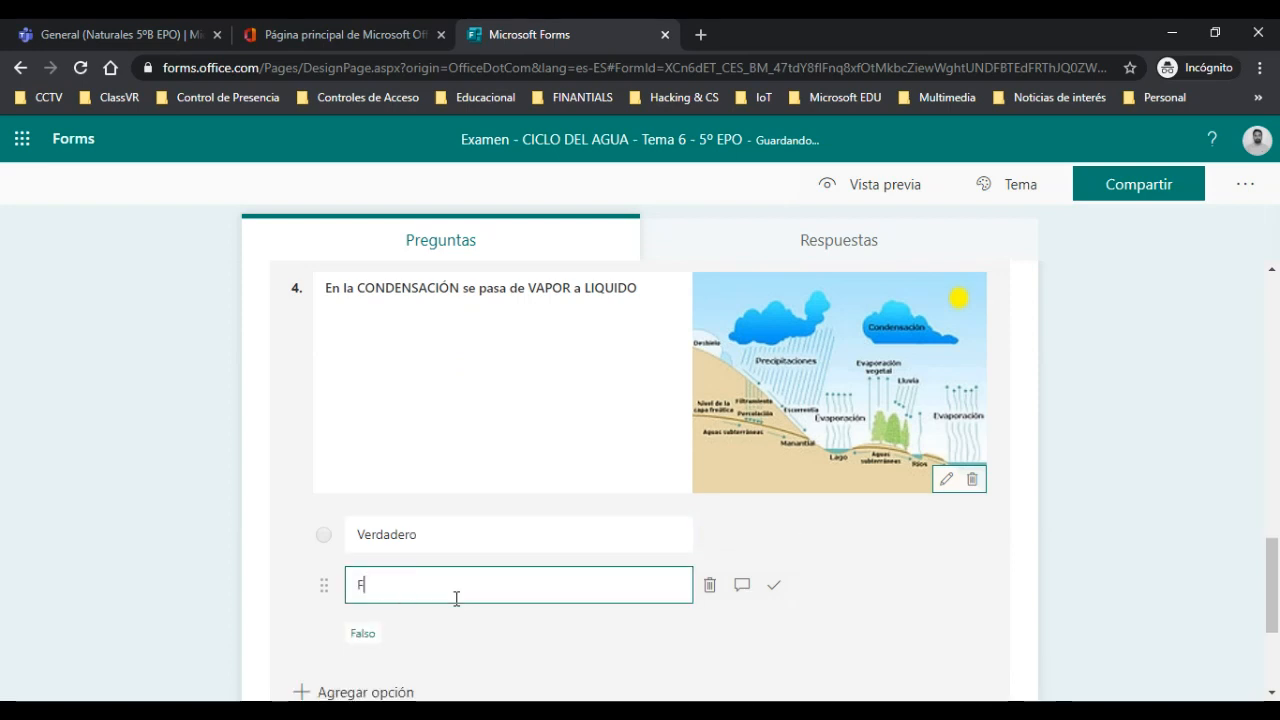
pyautogui.write('also')
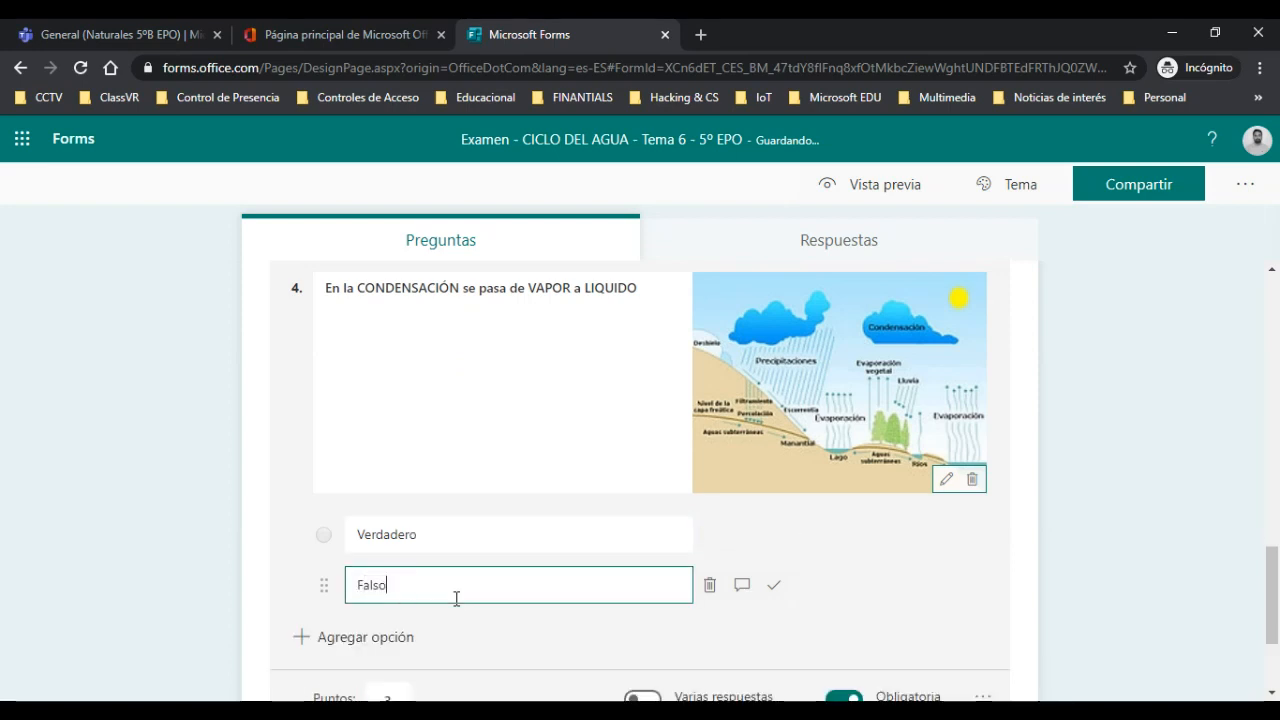
pyautogui.click(790, 545)
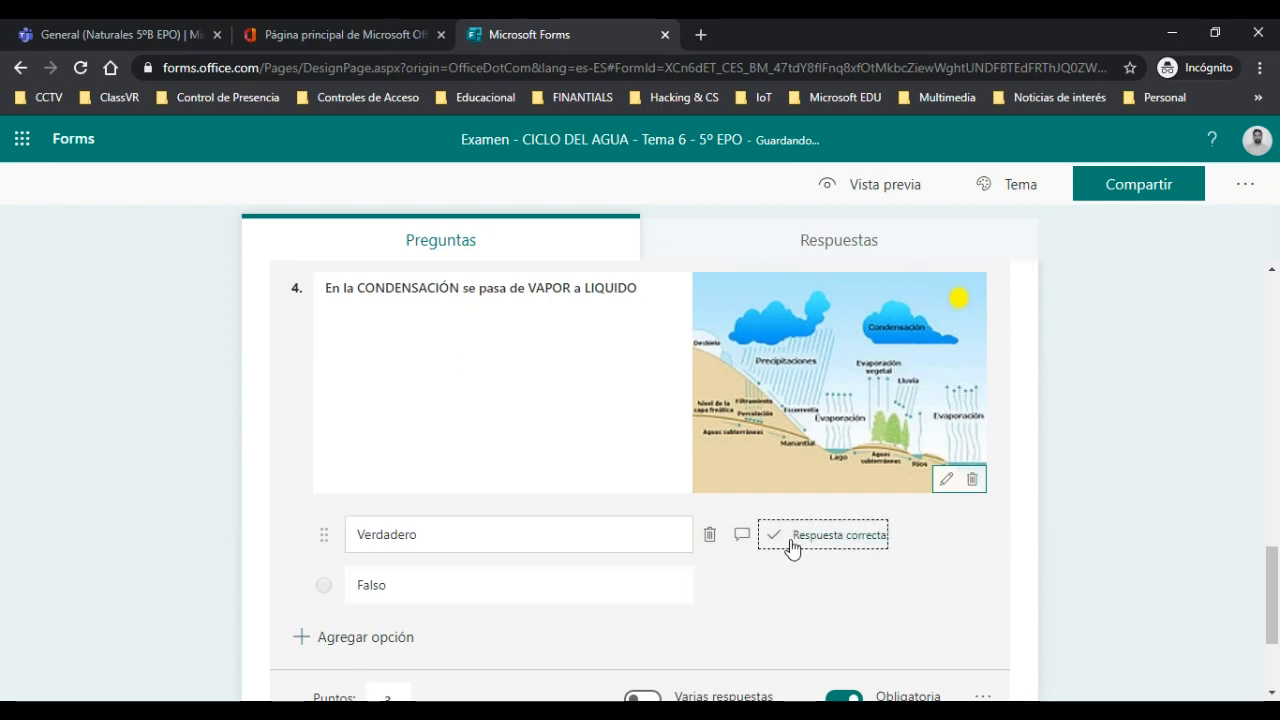
pyautogui.click(1100, 555)
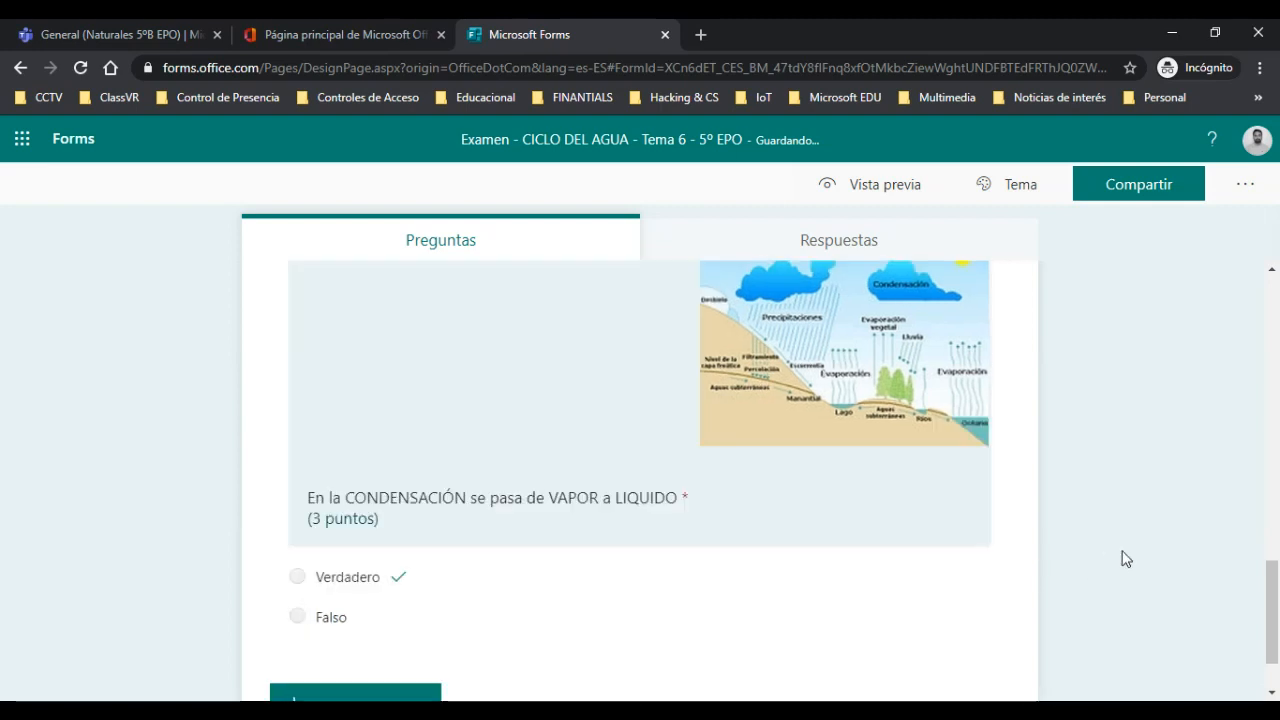
# Review the finished exam from its header to question 4, checking the total score and each question's points
pyautogui.scroll(-1, 1124, 556)
pyautogui.scroll(15, 1128, 558)
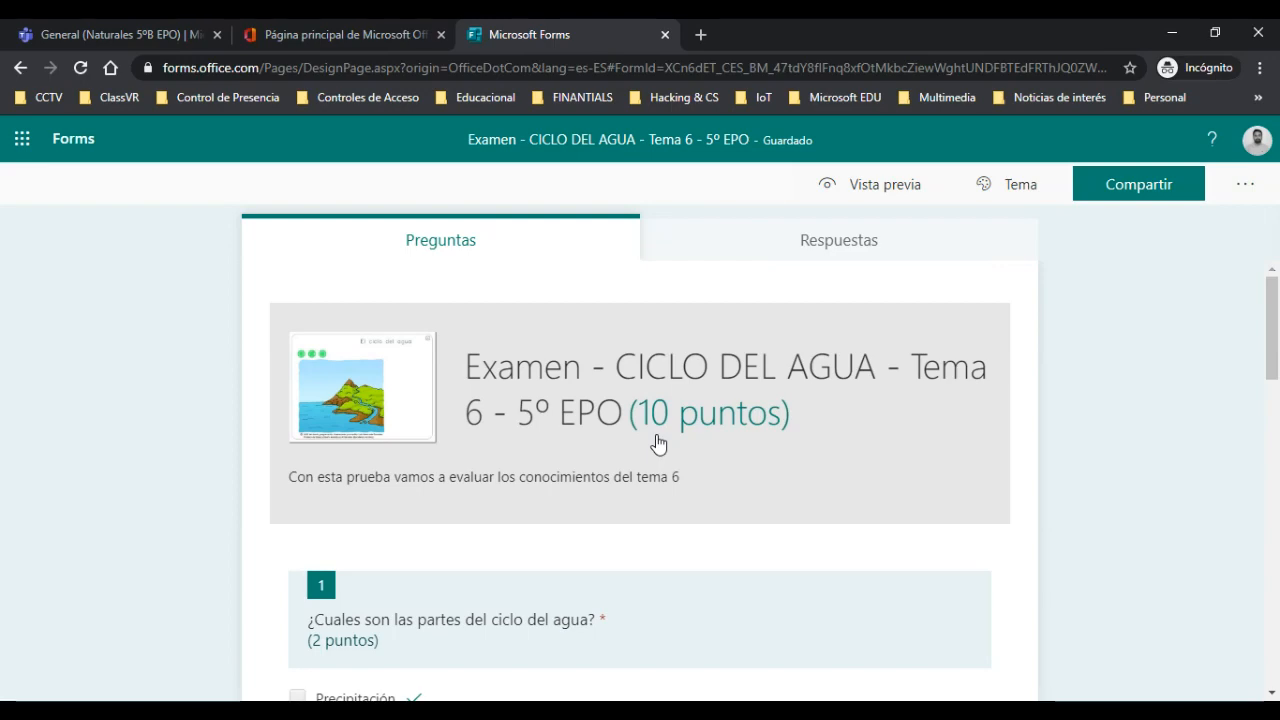
pyautogui.scroll(-5, 662, 500)
pyautogui.scroll(-8, 617, 580)
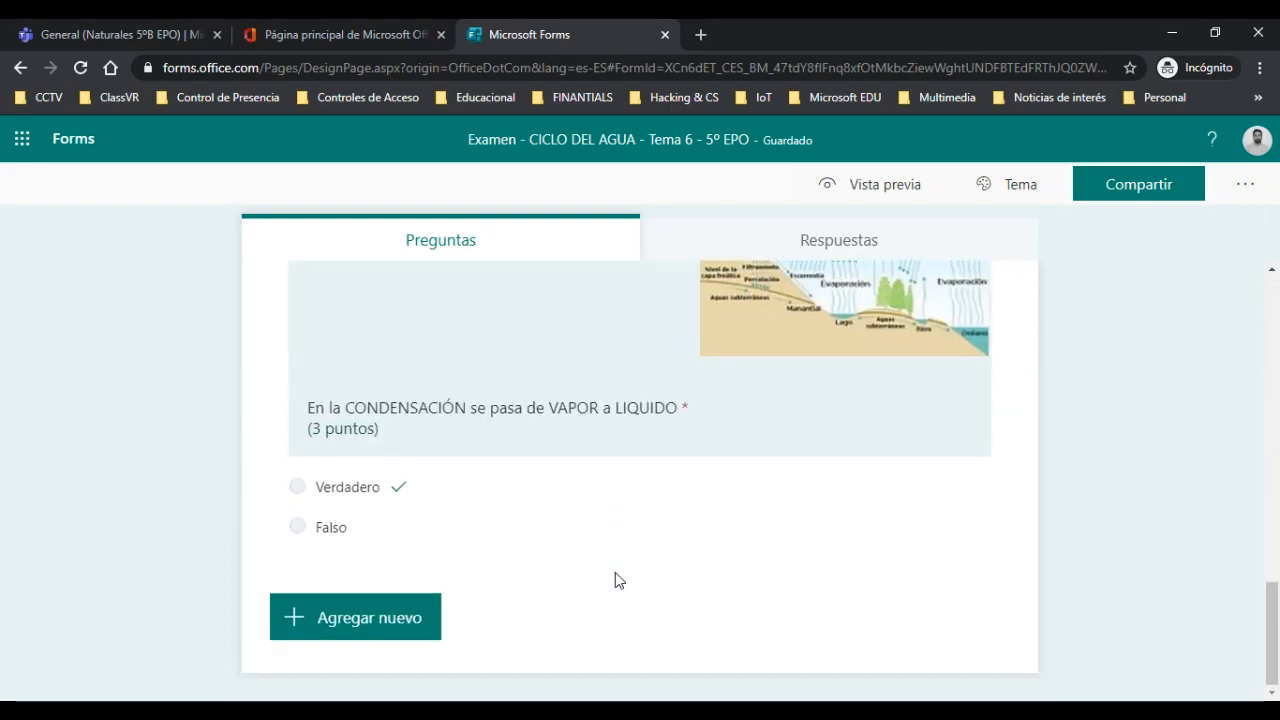
pyautogui.scroll(3, 617, 580)
pyautogui.scroll(10, 617, 581)
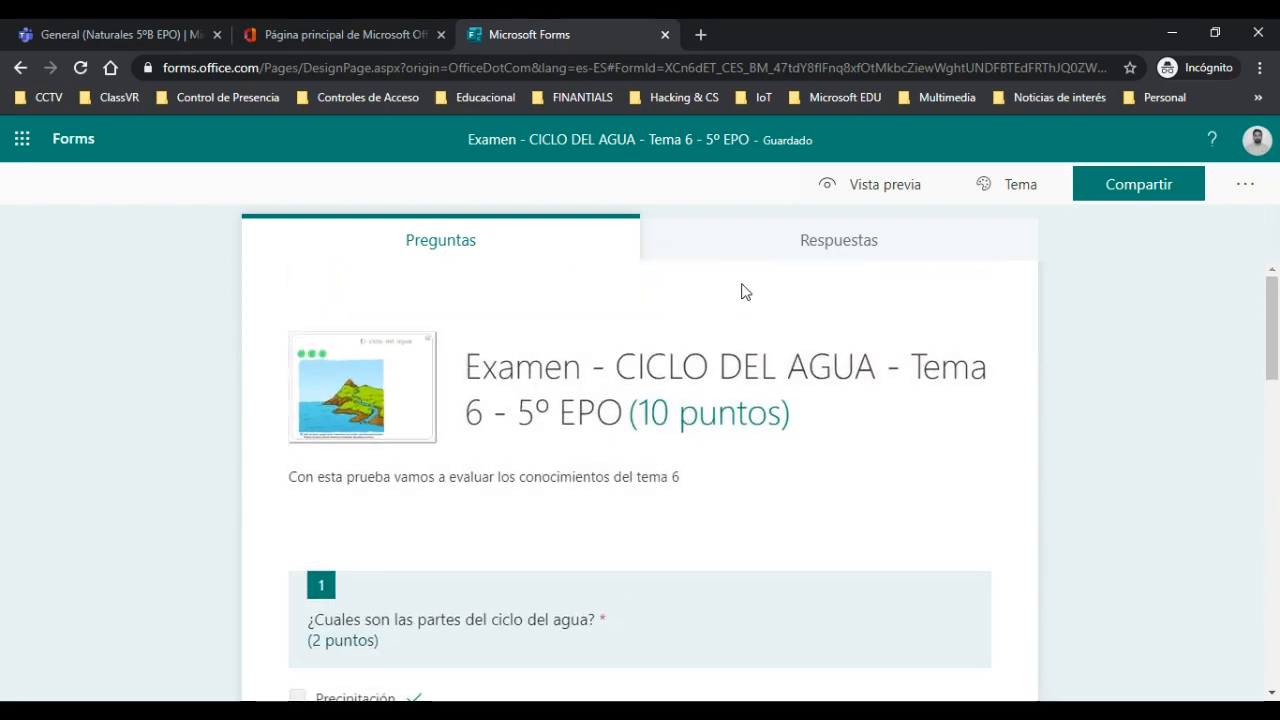
# Preview the exam as a respondent would see it and examine the header and question 1
pyautogui.click(860, 188)
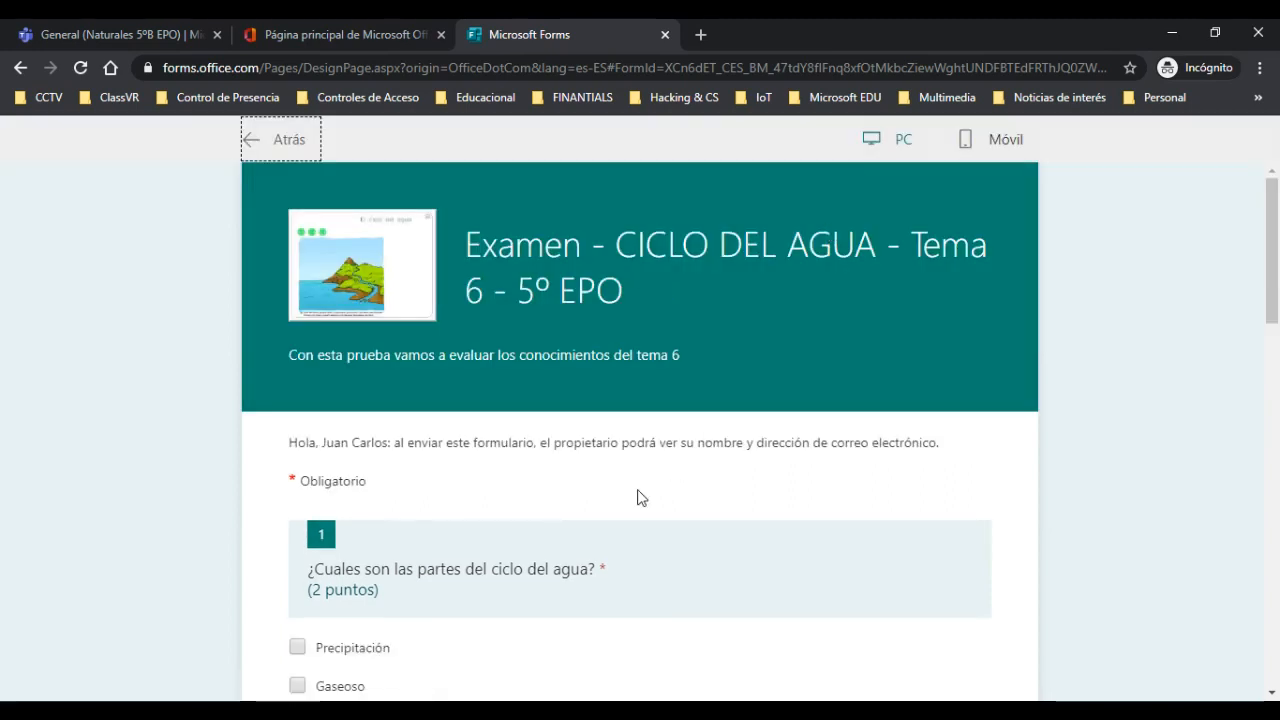
pyautogui.scroll(-5, 640, 497)
pyautogui.scroll(2, 640, 497)
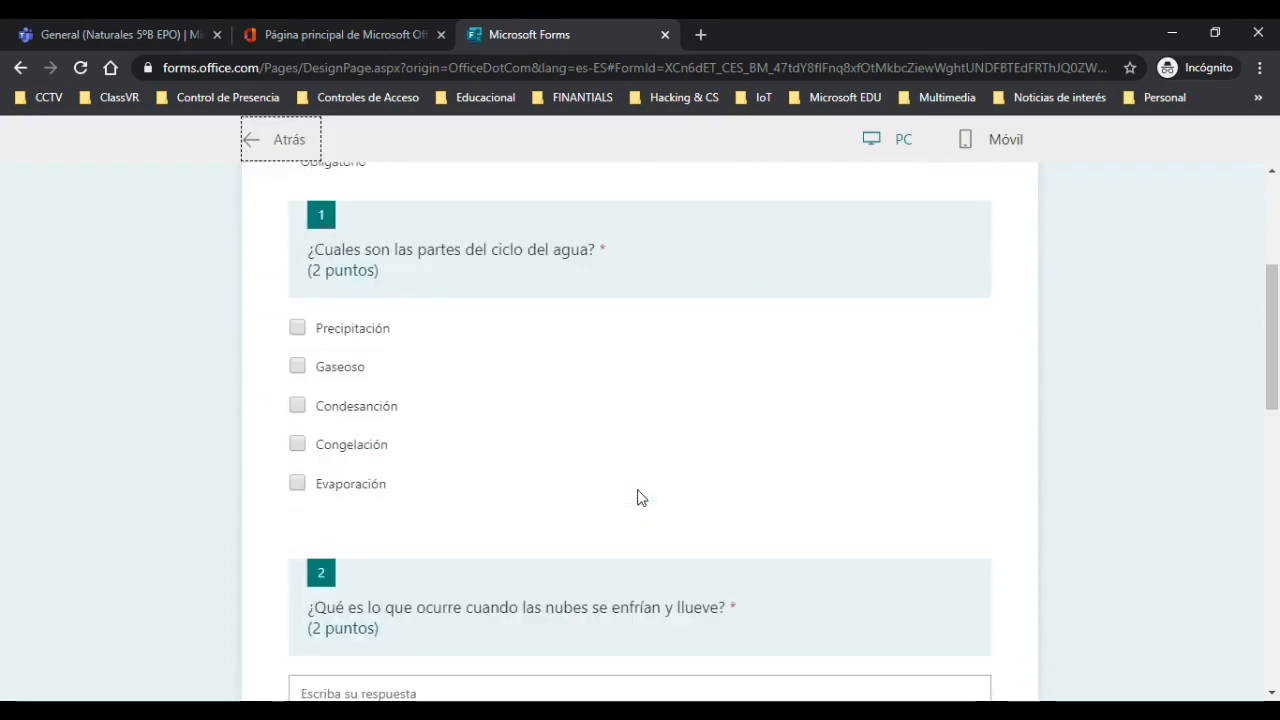
pyautogui.scroll(3, 637, 497)
pyautogui.scroll(-3, 637, 497)
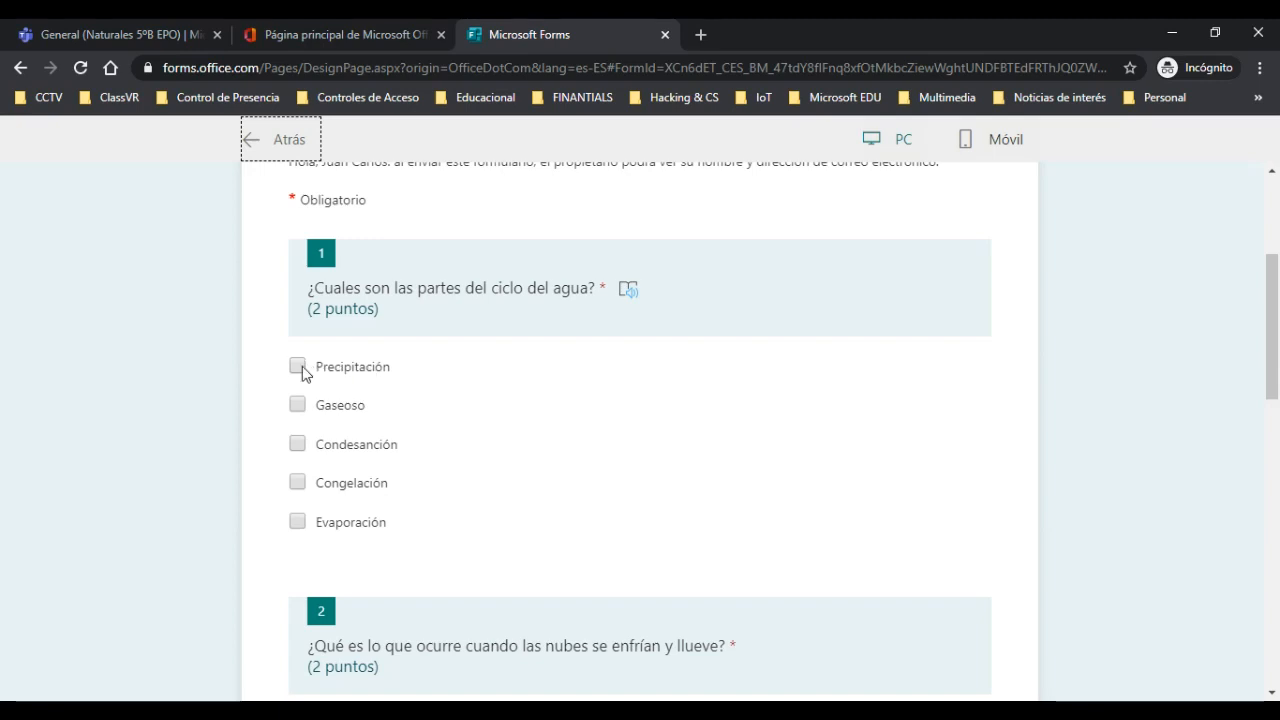
# Test selecting "Precipitación", "Gaseoso" and "Condesanción" together as answers to question 1, and clear all three again
pyautogui.click(301, 366)
pyautogui.click(299, 405)
pyautogui.click(299, 446)
pyautogui.click(298, 405)
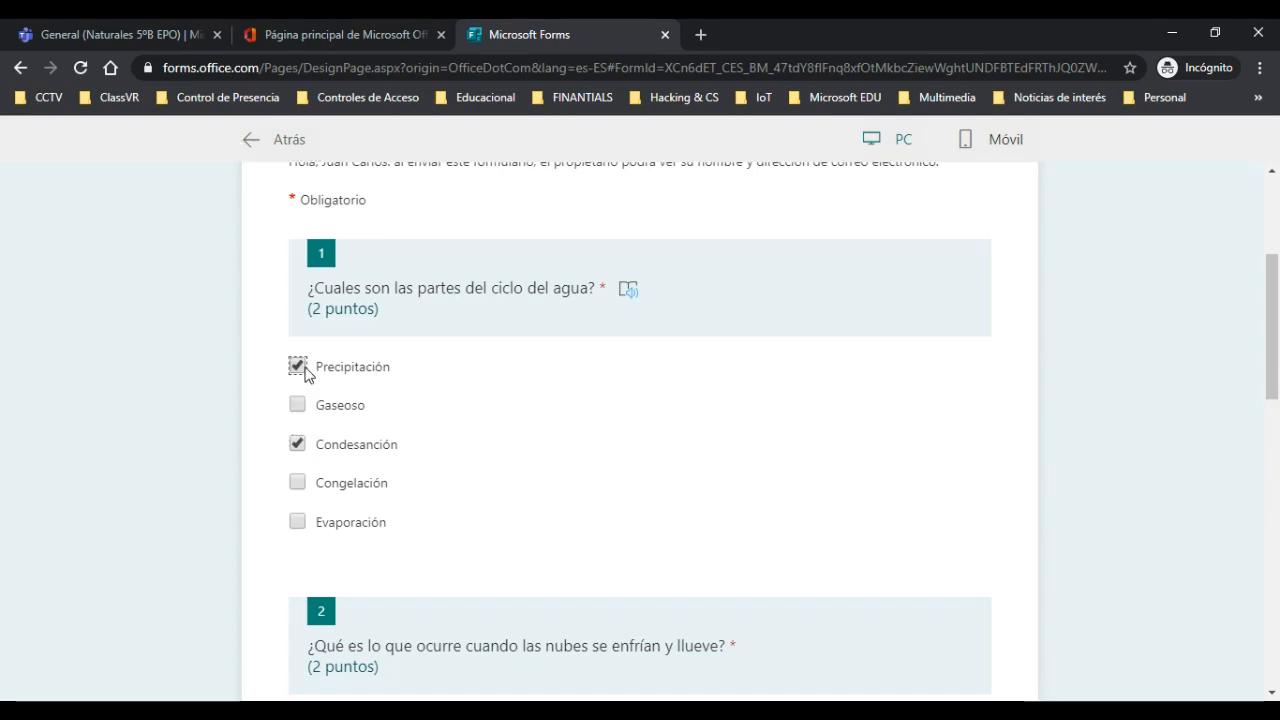
pyautogui.click(297, 366)
pyautogui.click(297, 446)
# Test the short-answer field of question 2 with random text and clear it again
pyautogui.scroll(-4, 543, 497)
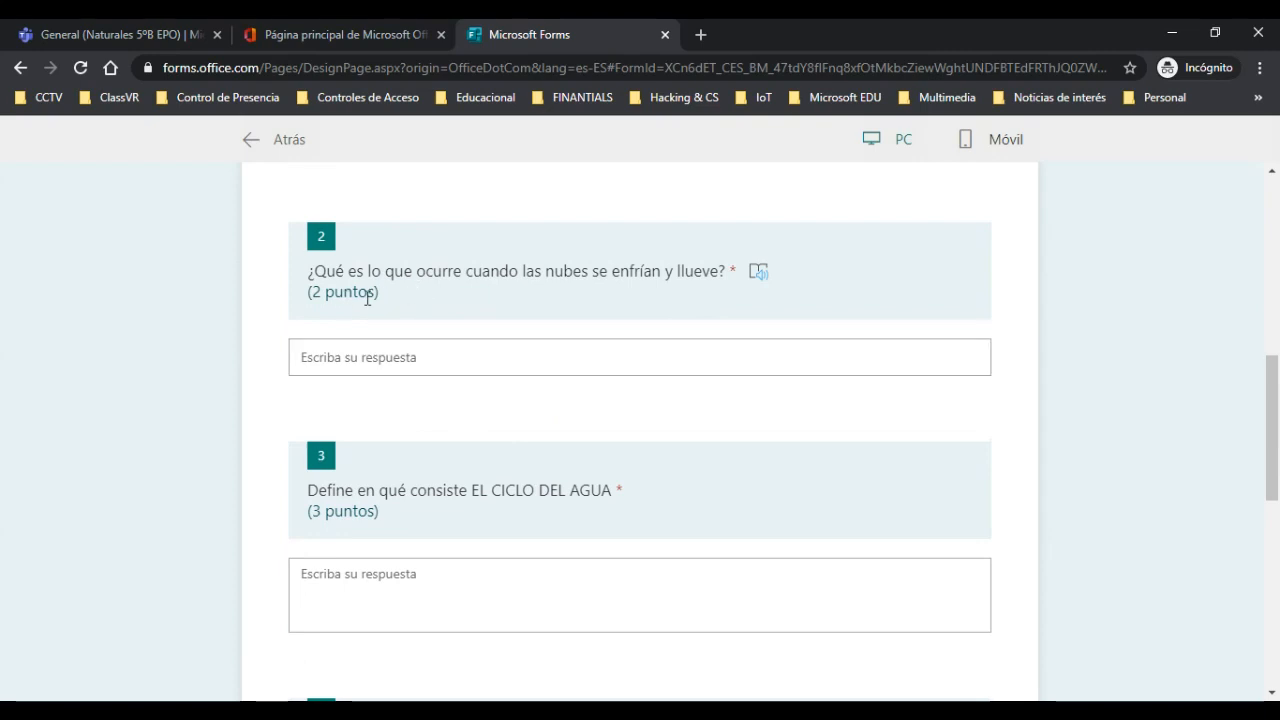
pyautogui.click(413, 354)
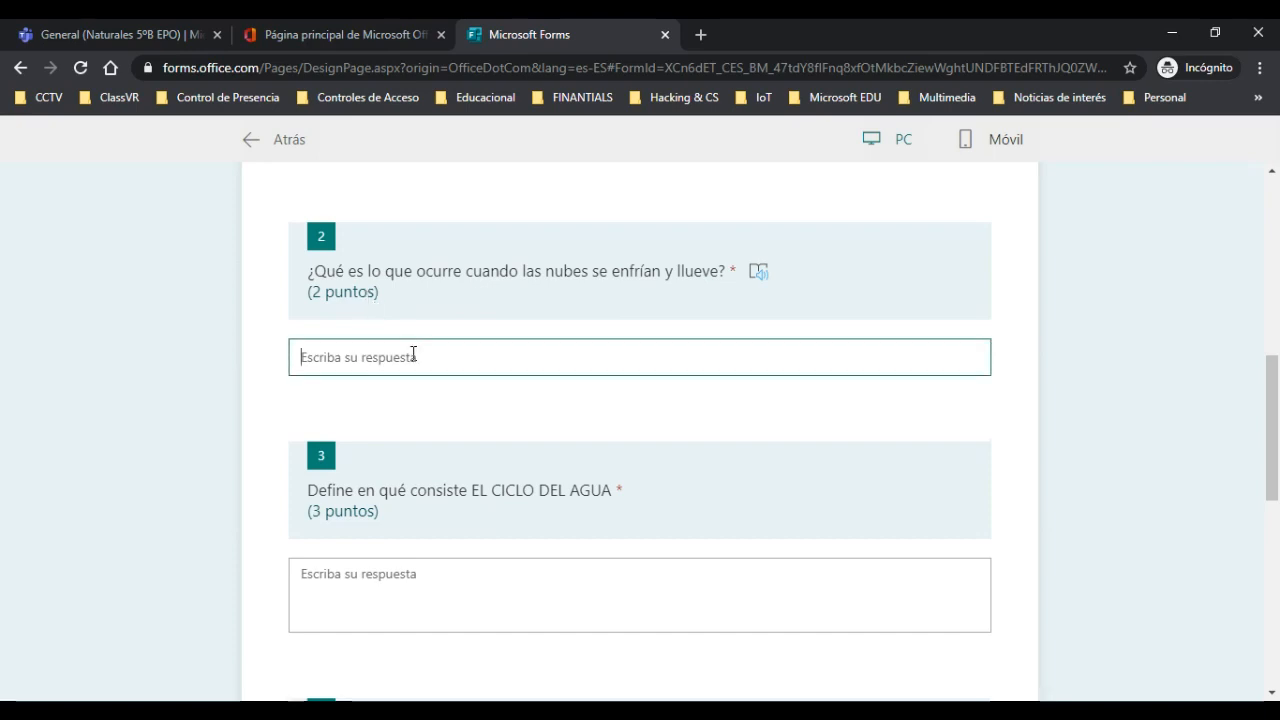
pyautogui.write('klñsadflñjksadflñjksadfklñsakjasñdf')
pyautogui.press('BackSpace')
pyautogui.press('BackSpace')
pyautogui.press('BackSpace')
pyautogui.press('BackSpace')
pyautogui.press('BackSpace')
pyautogui.press('BackSpace')
pyautogui.press('BackSpace')
pyautogui.press('BackSpace')
pyautogui.press('BackSpace')
pyautogui.press('BackSpace')
pyautogui.press('BackSpace')
pyautogui.press('BackSpace')
pyautogui.press('BackSpace')
pyautogui.press('BackSpace')
pyautogui.press('BackSpace')
pyautogui.press('BackSpace')
pyautogui.press('BackSpace')
pyautogui.press('BackSpace')
pyautogui.press('BackSpace')
pyautogui.press('BackSpace')
# Test the long-answer field of question 3 with random text on more than one line, and empty it again
pyautogui.click(488, 568)
pyautogui.scroll(-2, 488, 568)
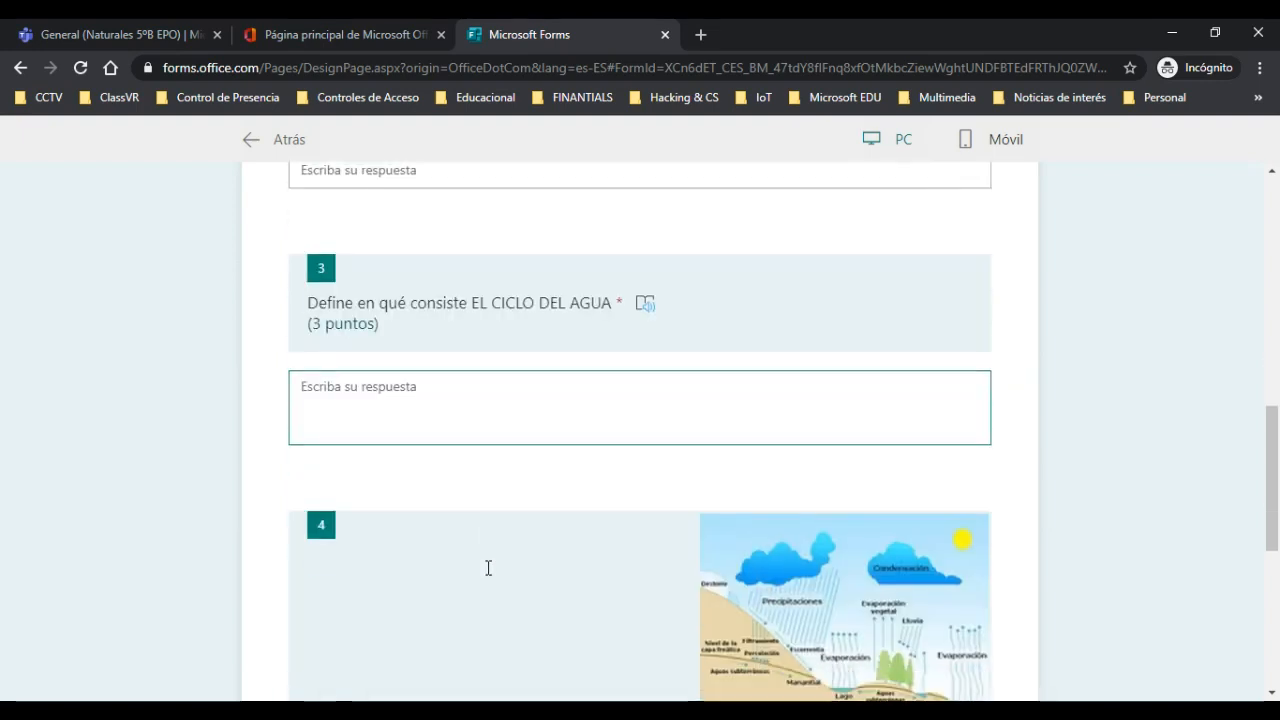
pyautogui.write('ñladsasdlñs')
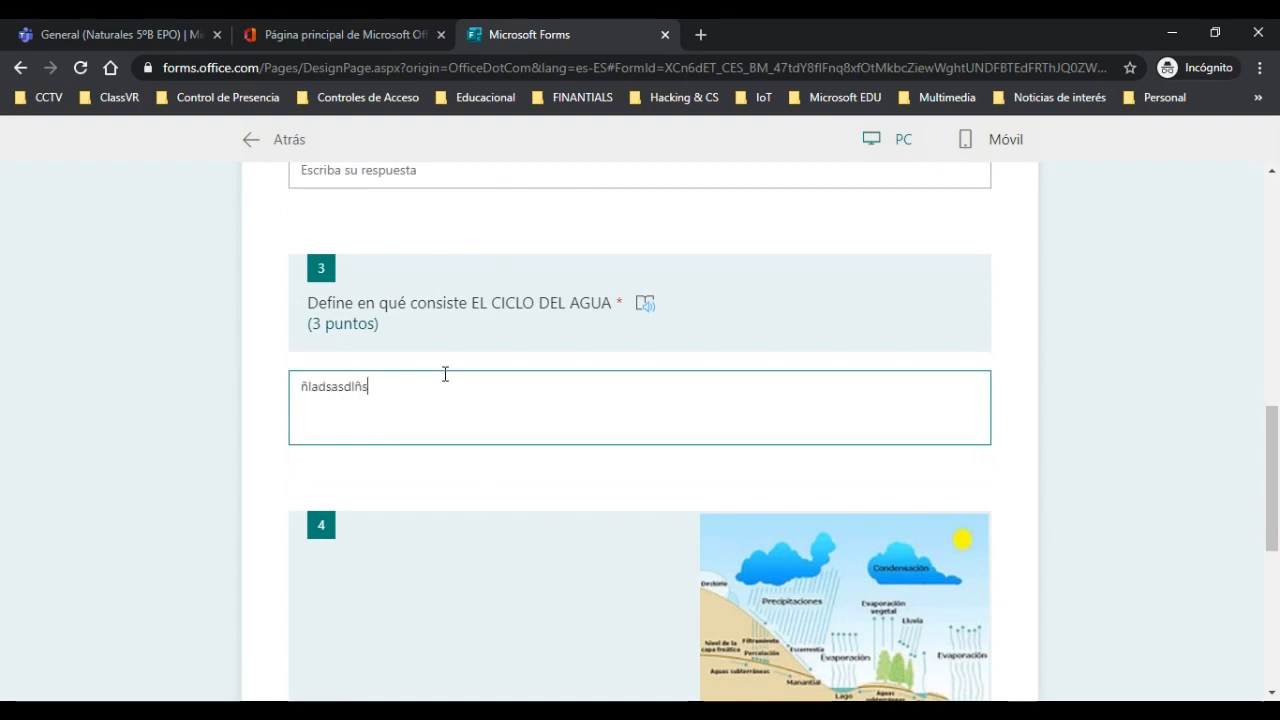
pyautogui.write('fklsaflñjsdf')
pyautogui.press('BackSpace')
pyautogui.press('BackSpace')
pyautogui.press('BackSpace')
pyautogui.press('BackSpace')
pyautogui.press('BackSpace')
pyautogui.press('BackSpace')
pyautogui.press('BackSpace')
pyautogui.press('BackSpace')
pyautogui.press('BackSpace')
pyautogui.press('BackSpace')
pyautogui.press('BackSpace')
pyautogui.press('BackSpace')
pyautogui.press('BackSpace')
pyautogui.press('BackSpace')
pyautogui.press('BackSpace')
pyautogui.press('BackSpace')
pyautogui.press('BackSpace')
pyautogui.press('BackSpace')
pyautogui.press('BackSpace')
pyautogui.press('BackSpace')
pyautogui.write('lsdaflñksksadf')
pyautogui.press('Return')
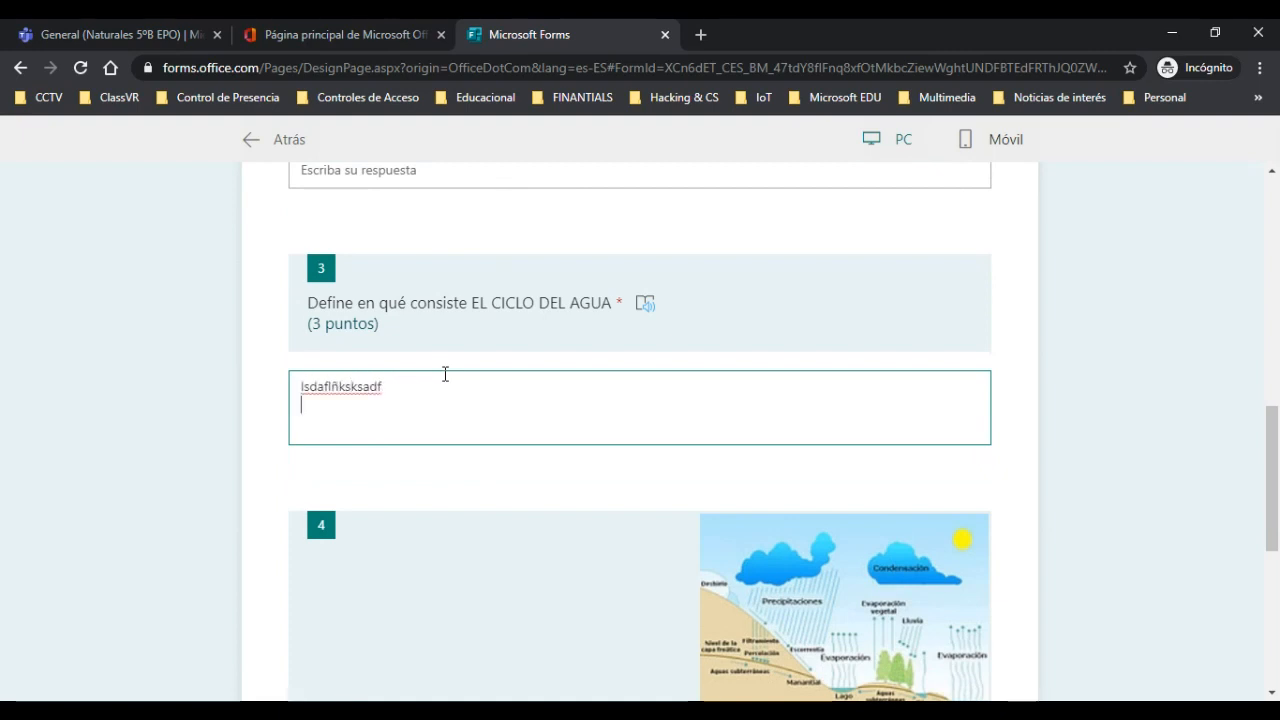
pyautogui.write('lñkjsdflñjsadfñlk')
pyautogui.press('BackSpace')
pyautogui.press('BackSpace')
pyautogui.press('BackSpace')
pyautogui.press('BackSpace')
pyautogui.press('BackSpace')
pyautogui.press('BackSpace')
pyautogui.press('BackSpace')
pyautogui.press('BackSpace')
pyautogui.press('BackSpace')
pyautogui.press('BackSpace')
pyautogui.press('BackSpace')
pyautogui.press('BackSpace')
pyautogui.press('BackSpace')
pyautogui.press('BackSpace')
pyautogui.press('BackSpace')
pyautogui.press('BackSpace')
pyautogui.press('BackSpace')
pyautogui.press('BackSpace')
pyautogui.press('BackSpace')
pyautogui.press('BackSpace')
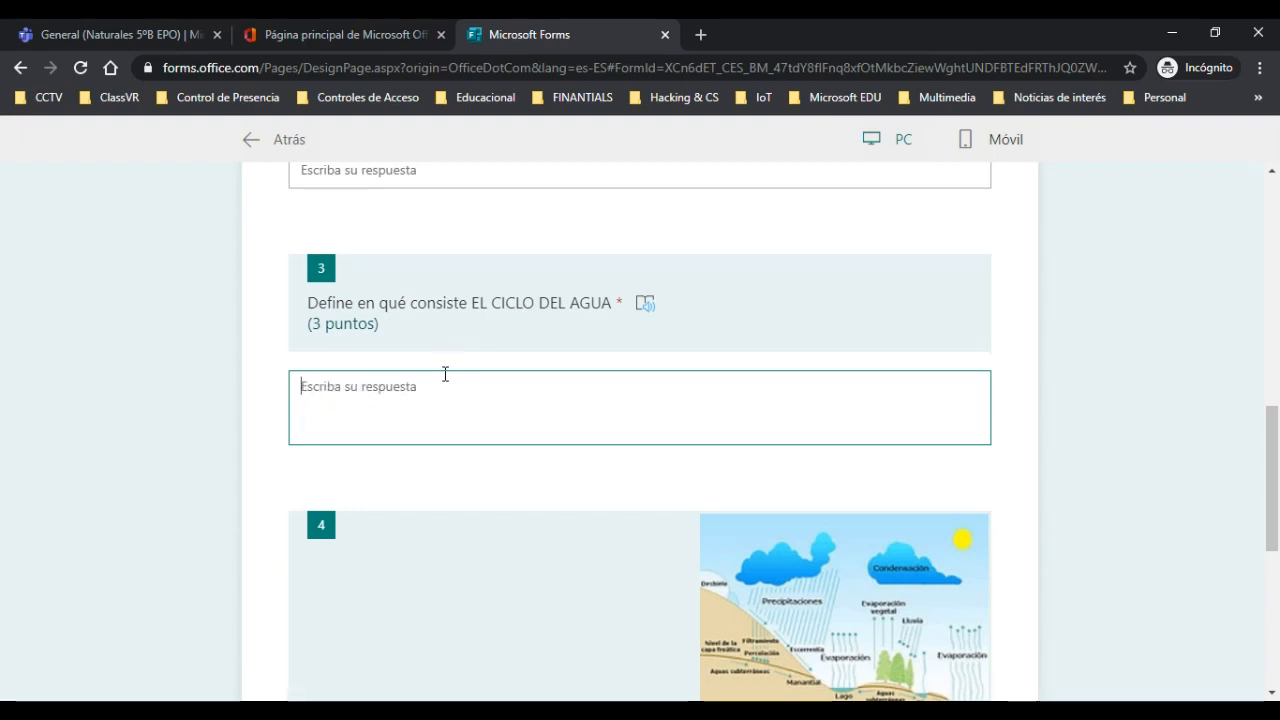
# Examine question 4 in the preview, including its image and the options "Verdadero" and "Falso"
pyautogui.scroll(-4, 445, 376)
pyautogui.scroll(2, 446, 377)
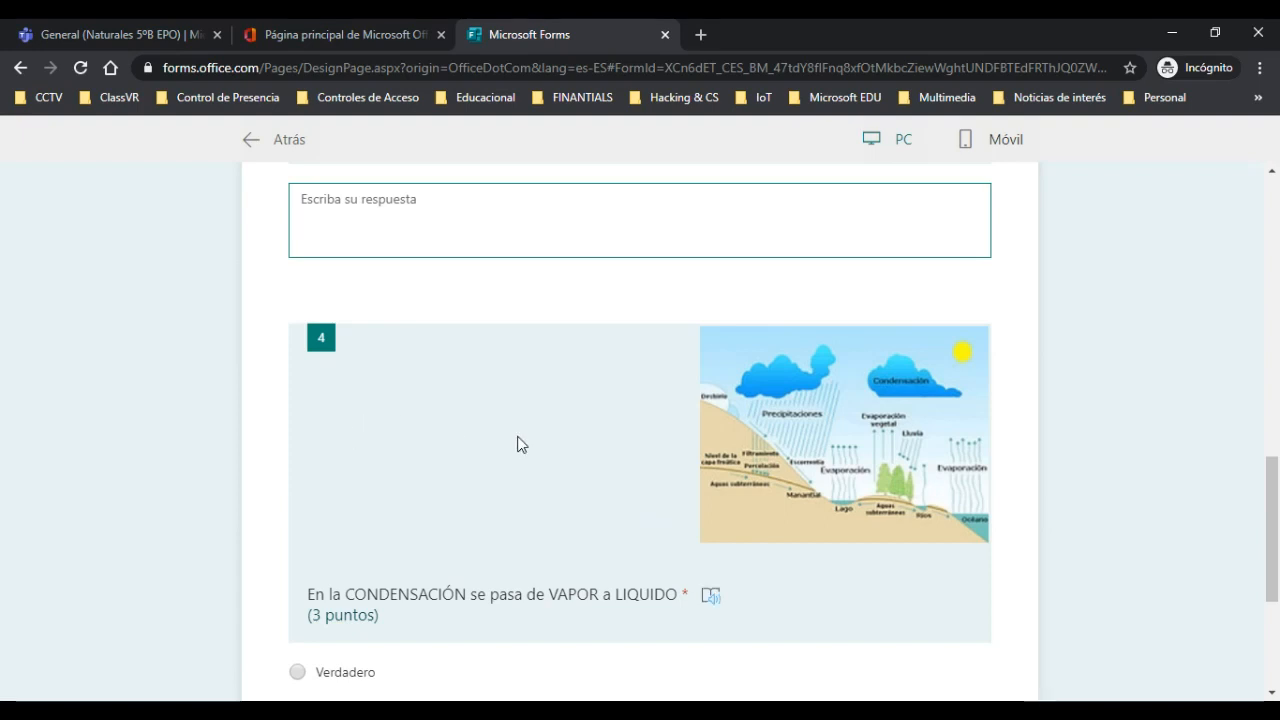
pyautogui.scroll(-1, 440, 514)
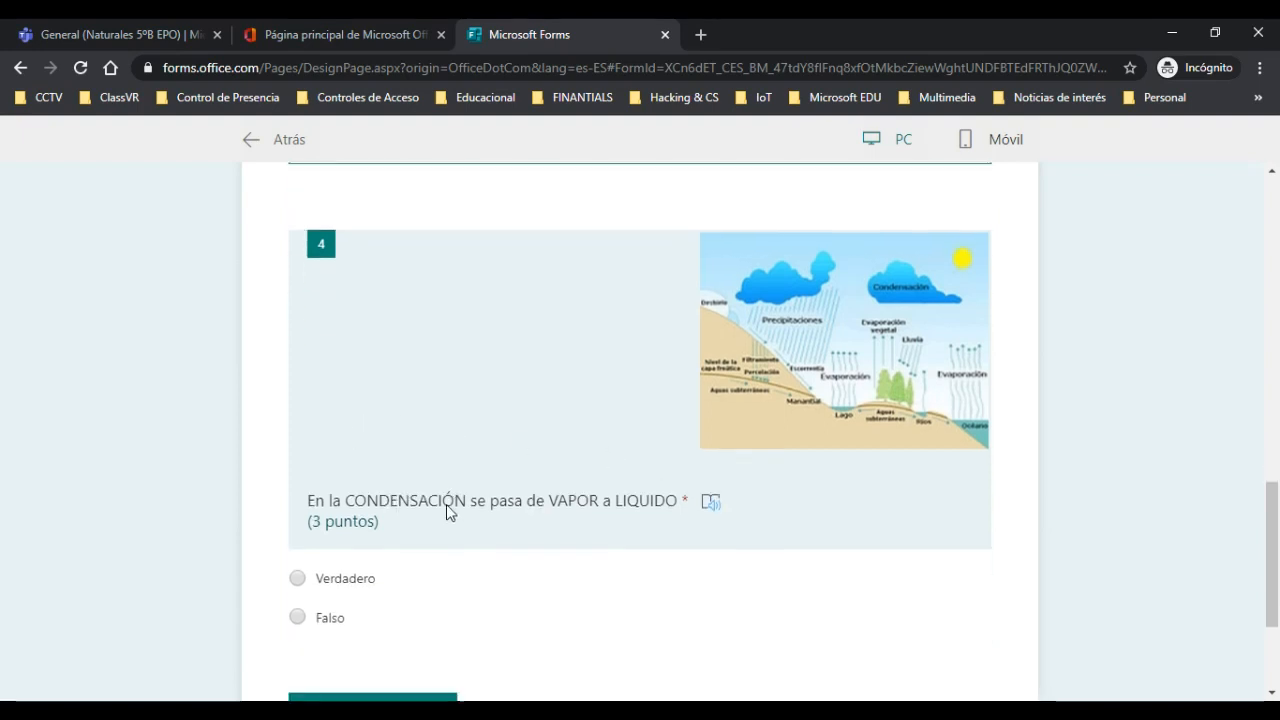
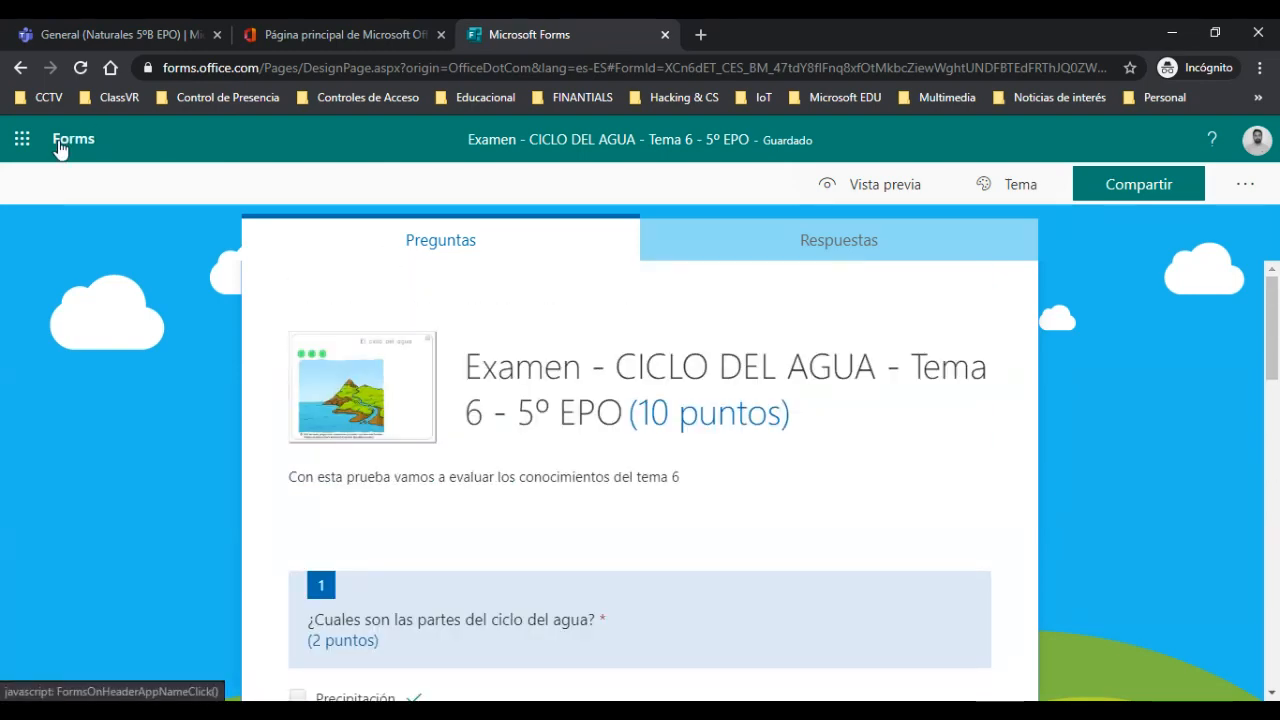
# Return to the list of forms and open the survey "Encuesta sobre VIAJE FIN DE CURSO"
pyautogui.click(62, 141)
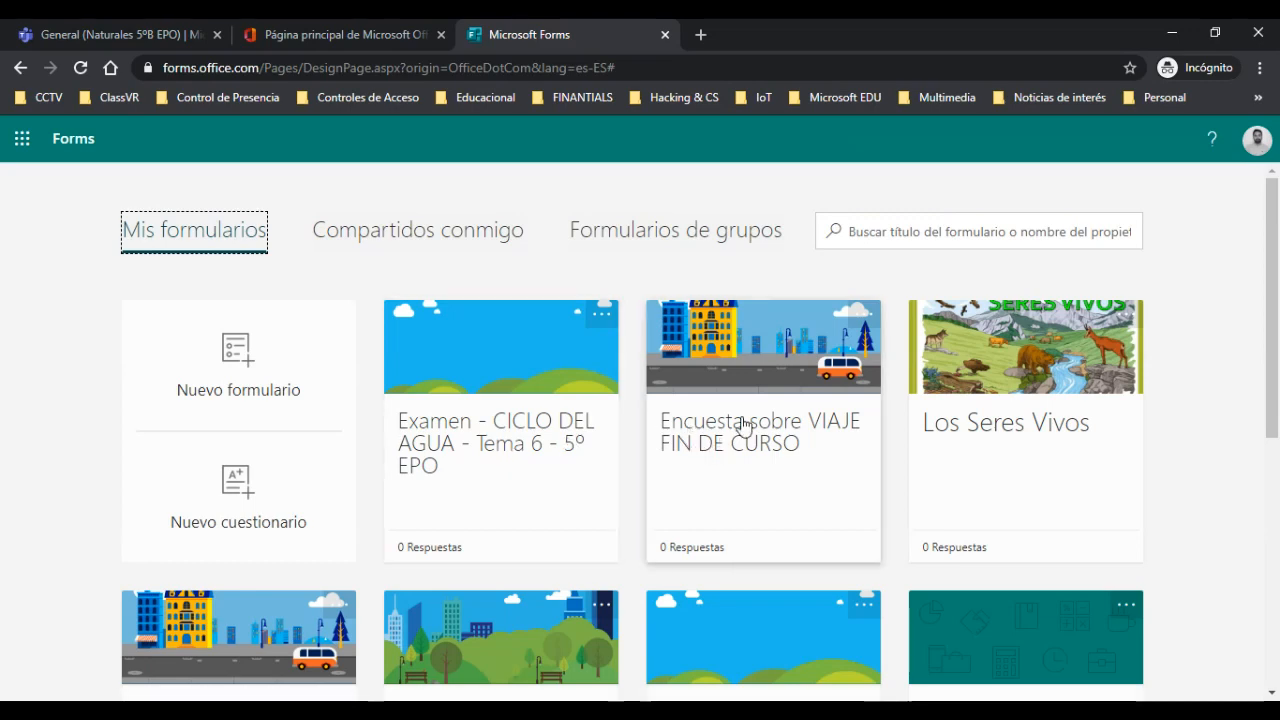
pyautogui.click(825, 423)
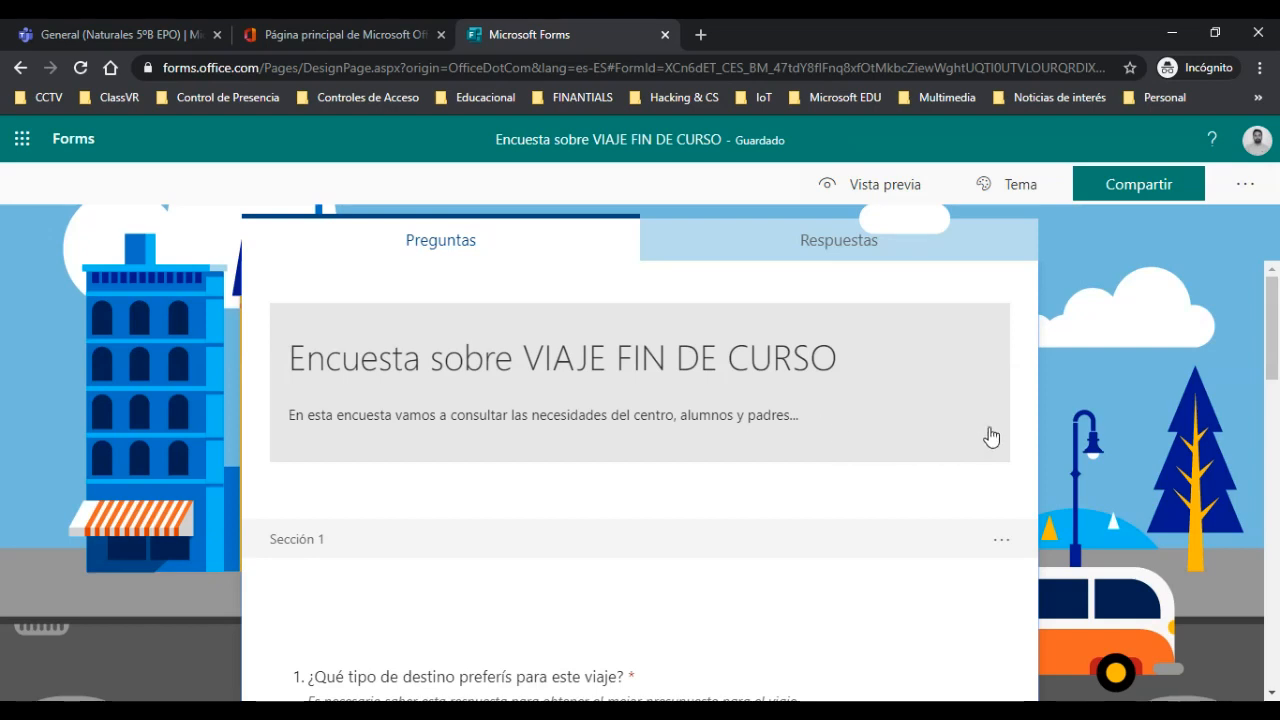
# Look for the branching setting in the survey's general options and in question 1 about the destination type
pyautogui.click(1258, 199)
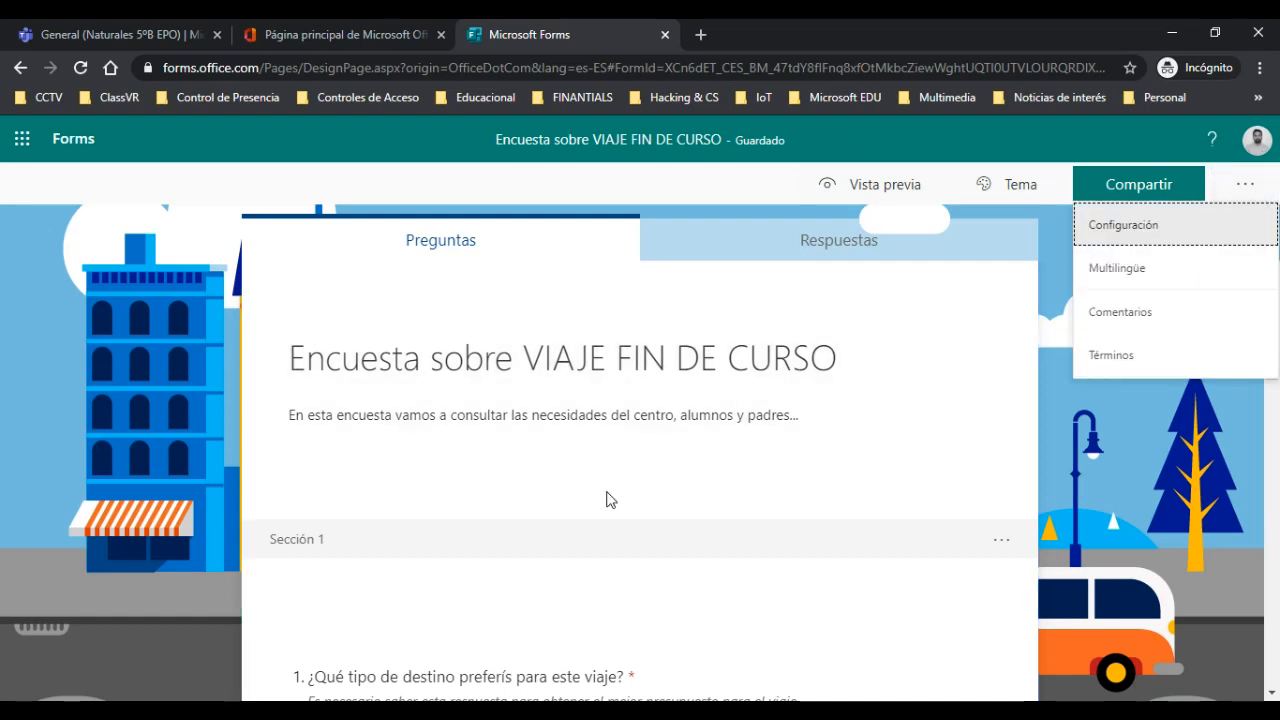
pyautogui.scroll(-2, 663, 514)
pyautogui.scroll(-2, 790, 480)
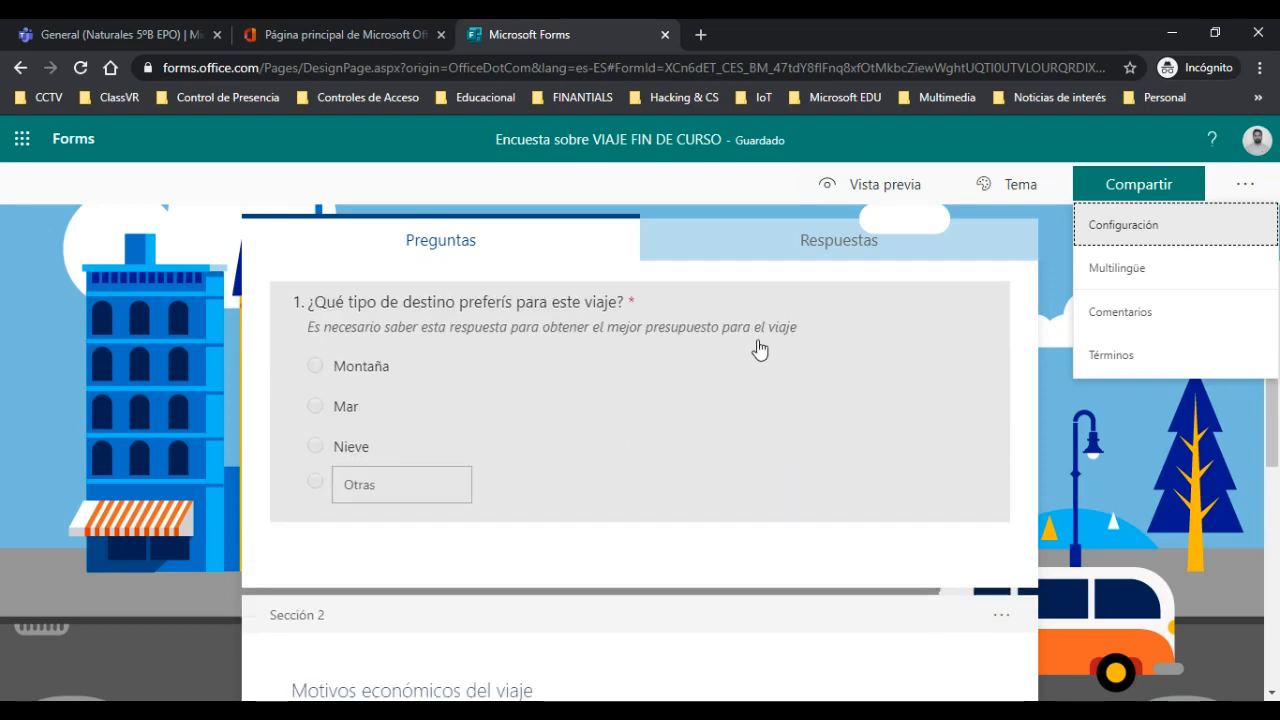
pyautogui.click(760, 345)
pyautogui.click(795, 385)
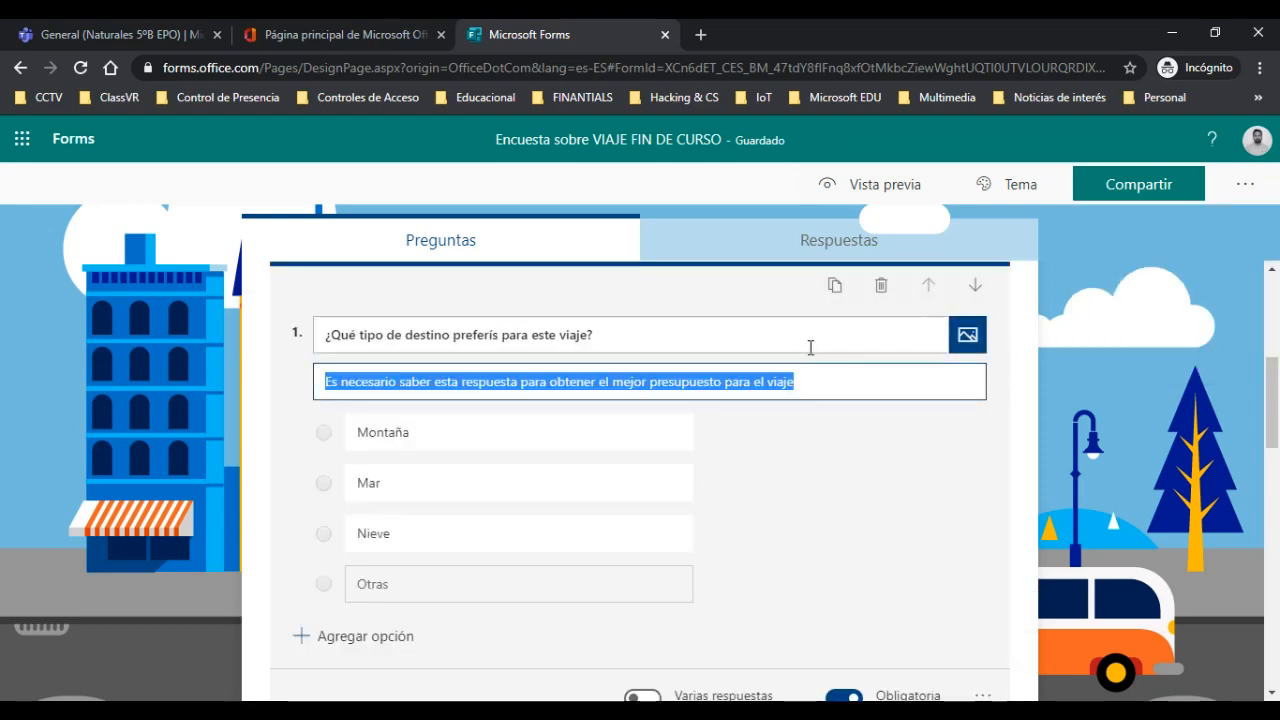
pyautogui.click(809, 345)
pyautogui.click(1238, 186)
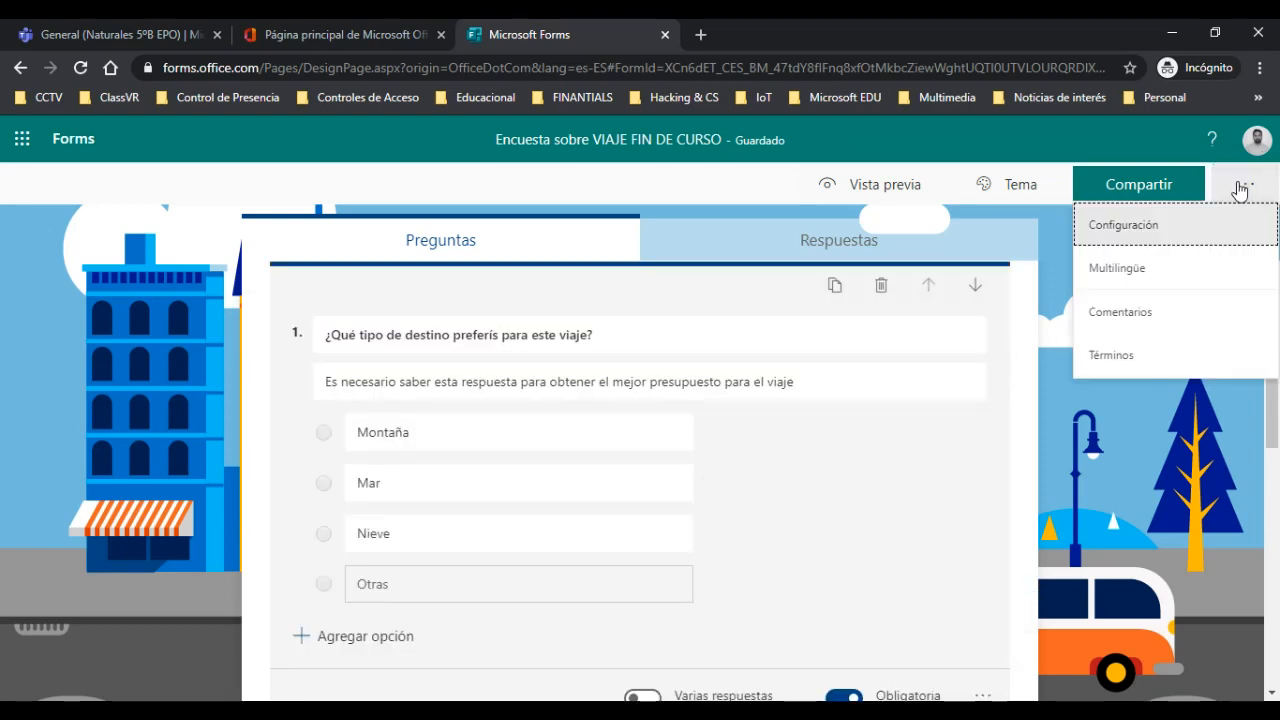
pyautogui.click(834, 551)
pyautogui.scroll(3, 640, 475)
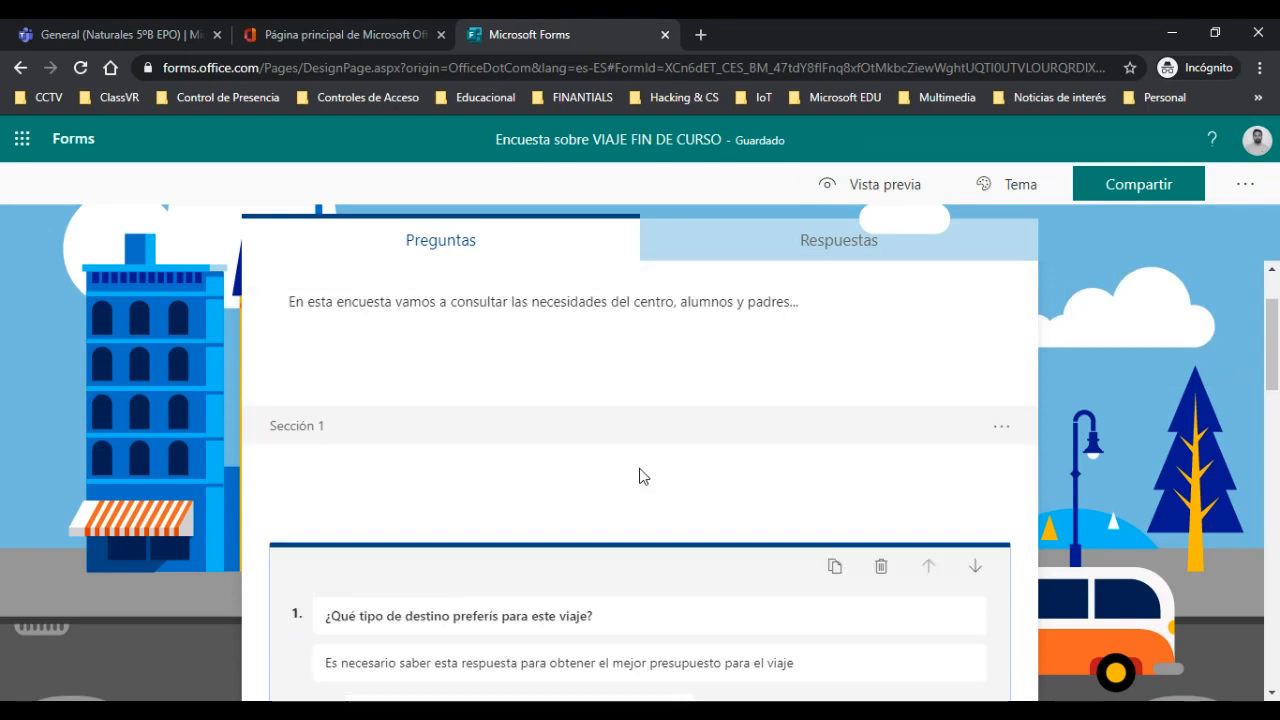
pyautogui.scroll(1, 650, 477)
pyautogui.scroll(-3, 651, 551)
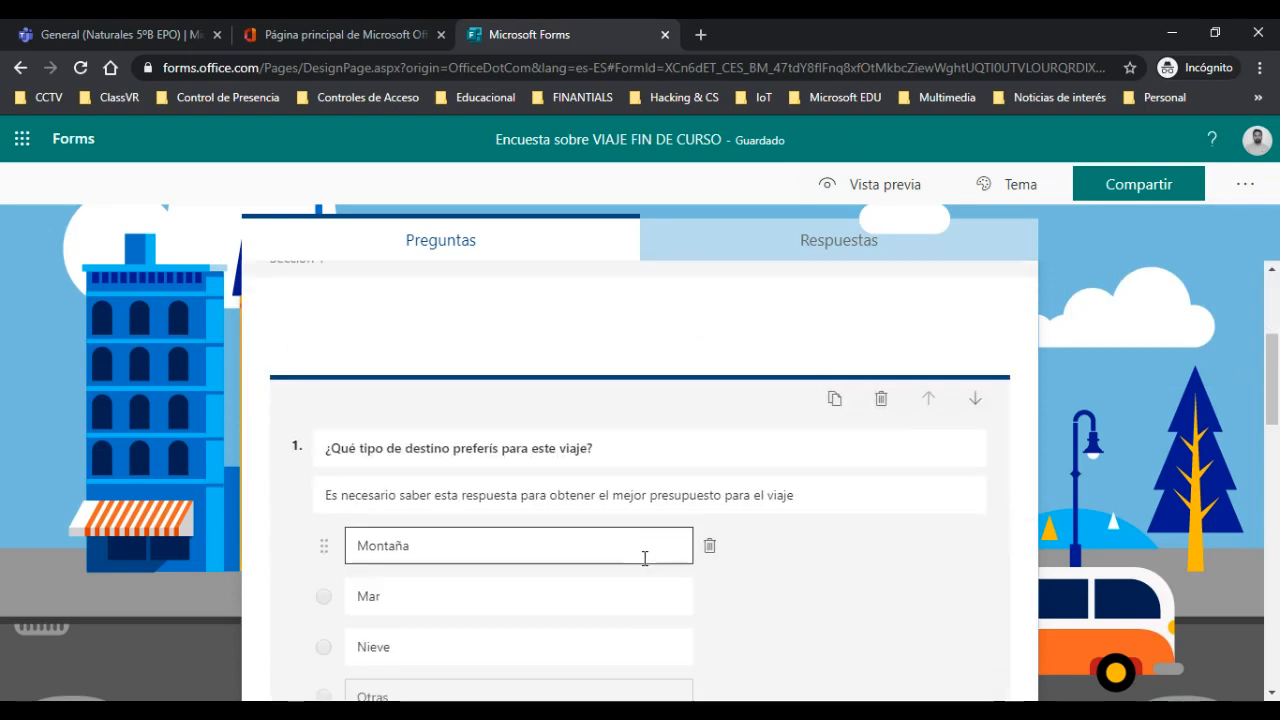
# Check the additional options of question 2 in section 2 and the survey's general options for branching
pyautogui.scroll(-5, 645, 558)
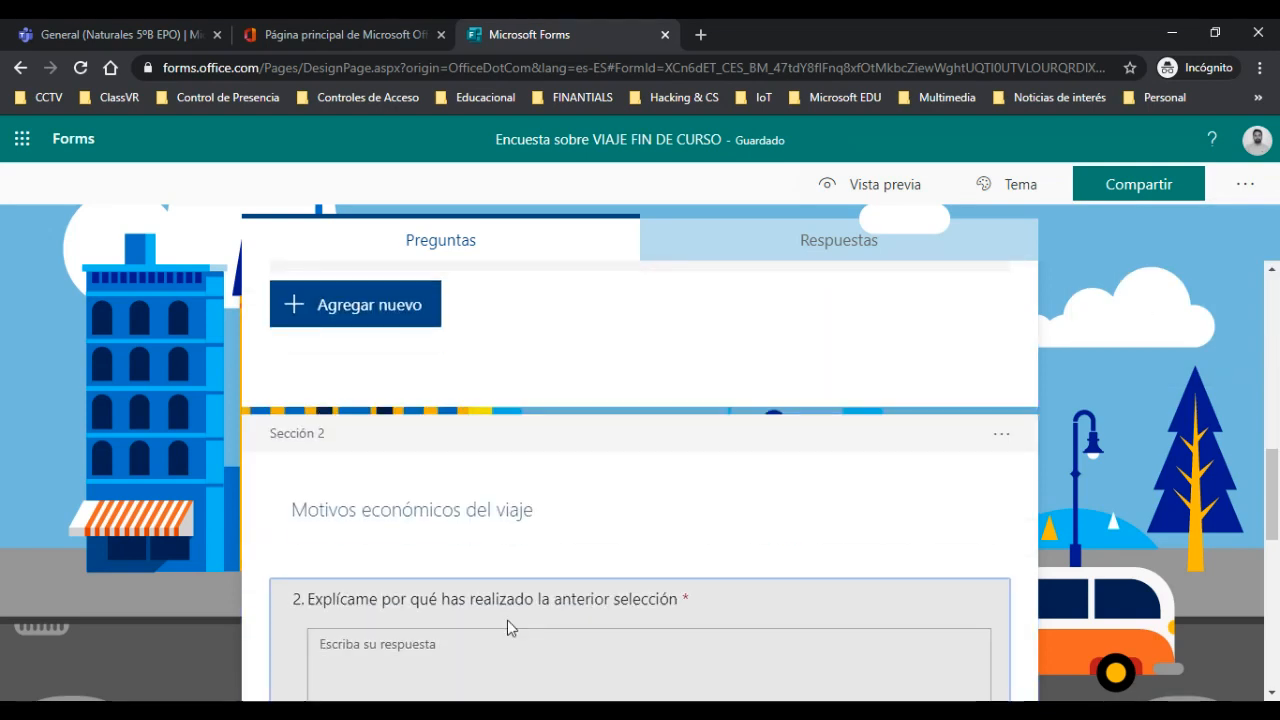
pyautogui.click(508, 626)
pyautogui.click(983, 612)
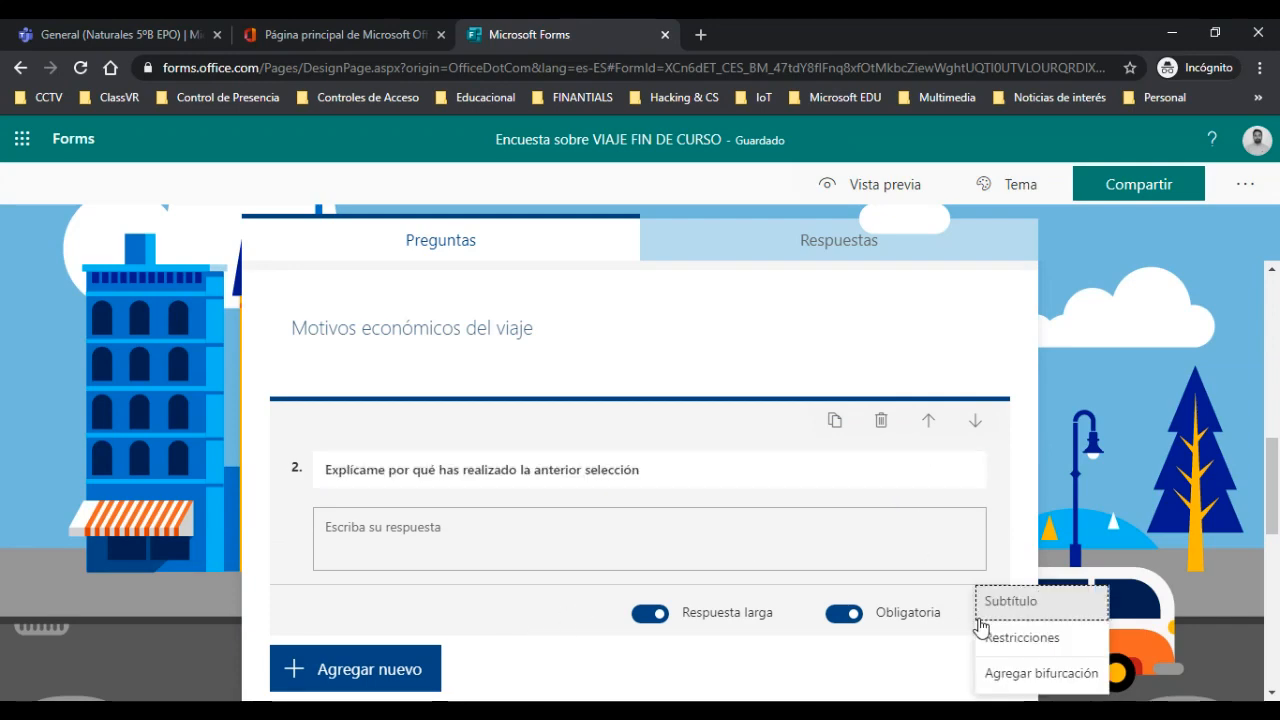
pyautogui.scroll(-3, 1000, 626)
pyautogui.scroll(2, 999, 600)
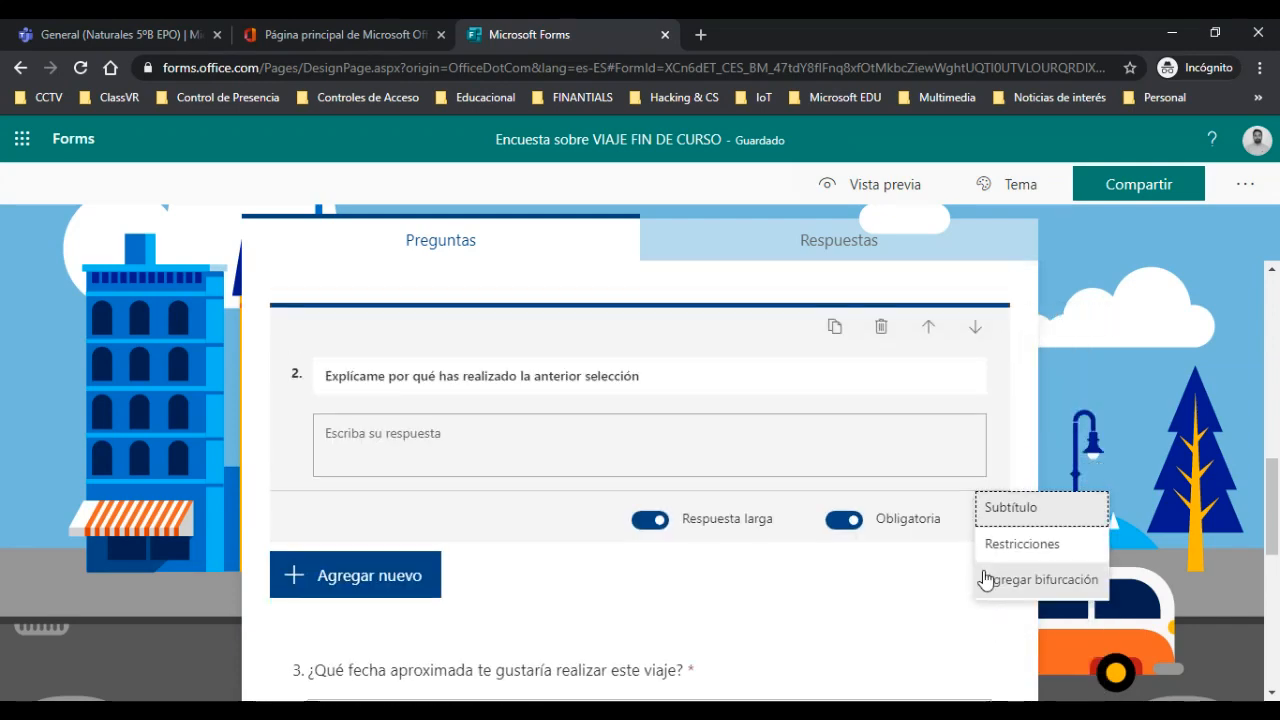
pyautogui.scroll(6, 949, 583)
pyautogui.click(1238, 197)
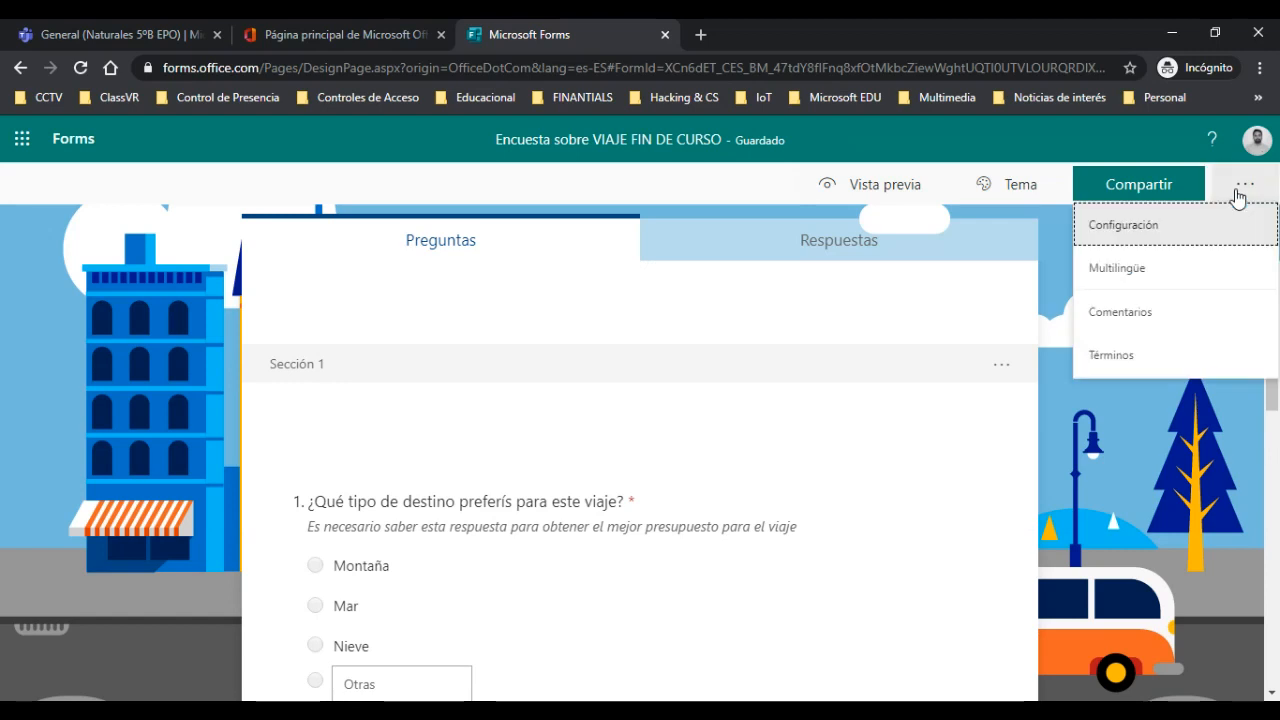
pyautogui.scroll(-2, 886, 565)
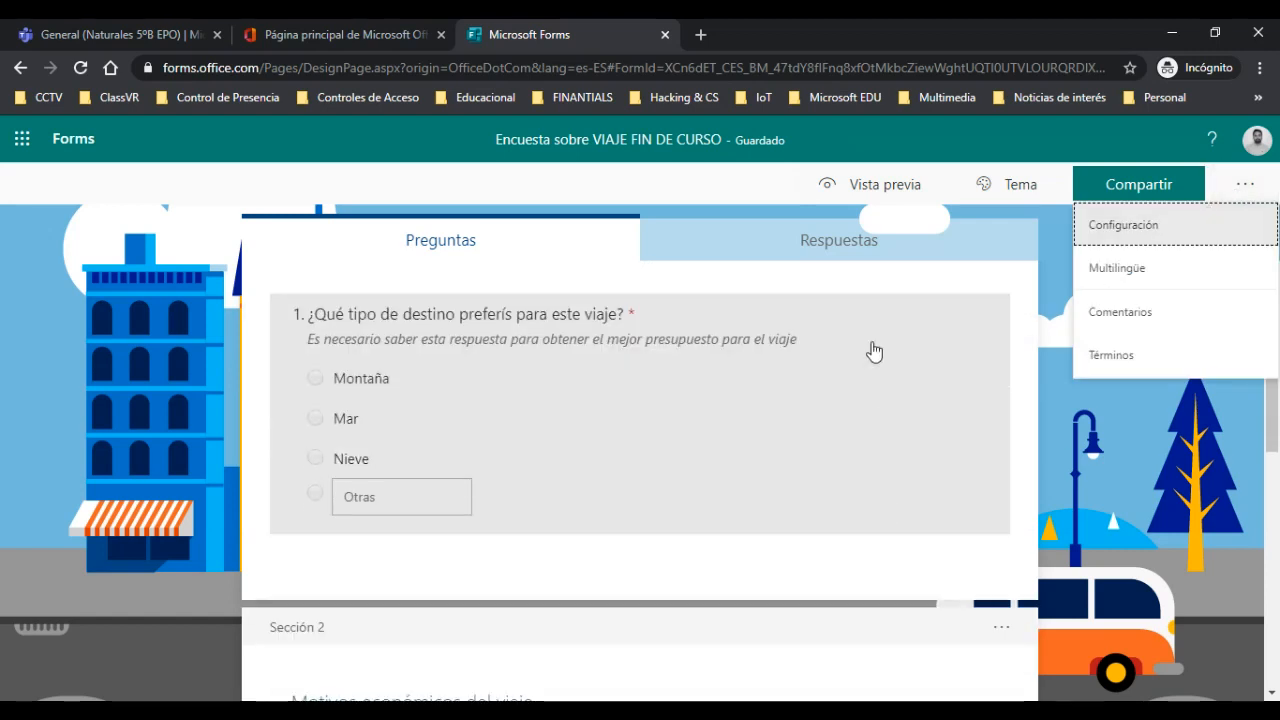
# Open the branching options for question 1, "¿Qué tipo de destino preferís para este viaje?"
pyautogui.click(867, 318)
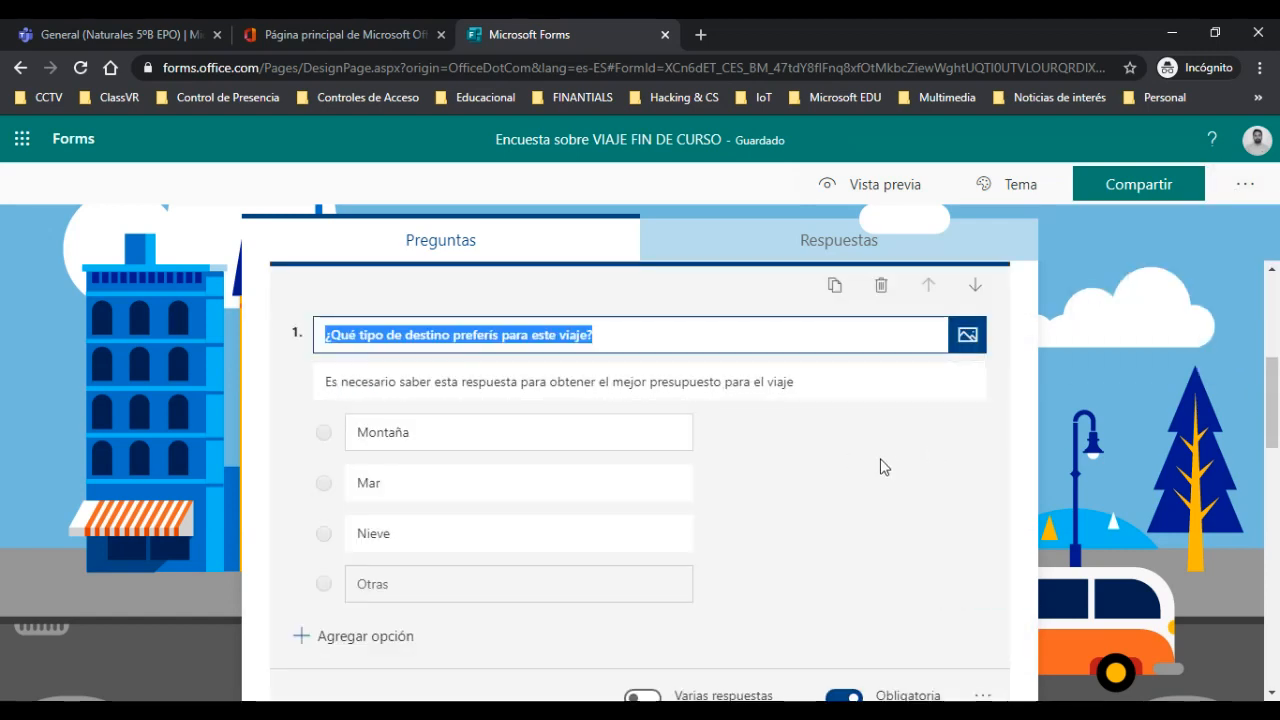
pyautogui.scroll(-2, 880, 466)
pyautogui.scroll(2, 880, 466)
pyautogui.scroll(-2, 908, 468)
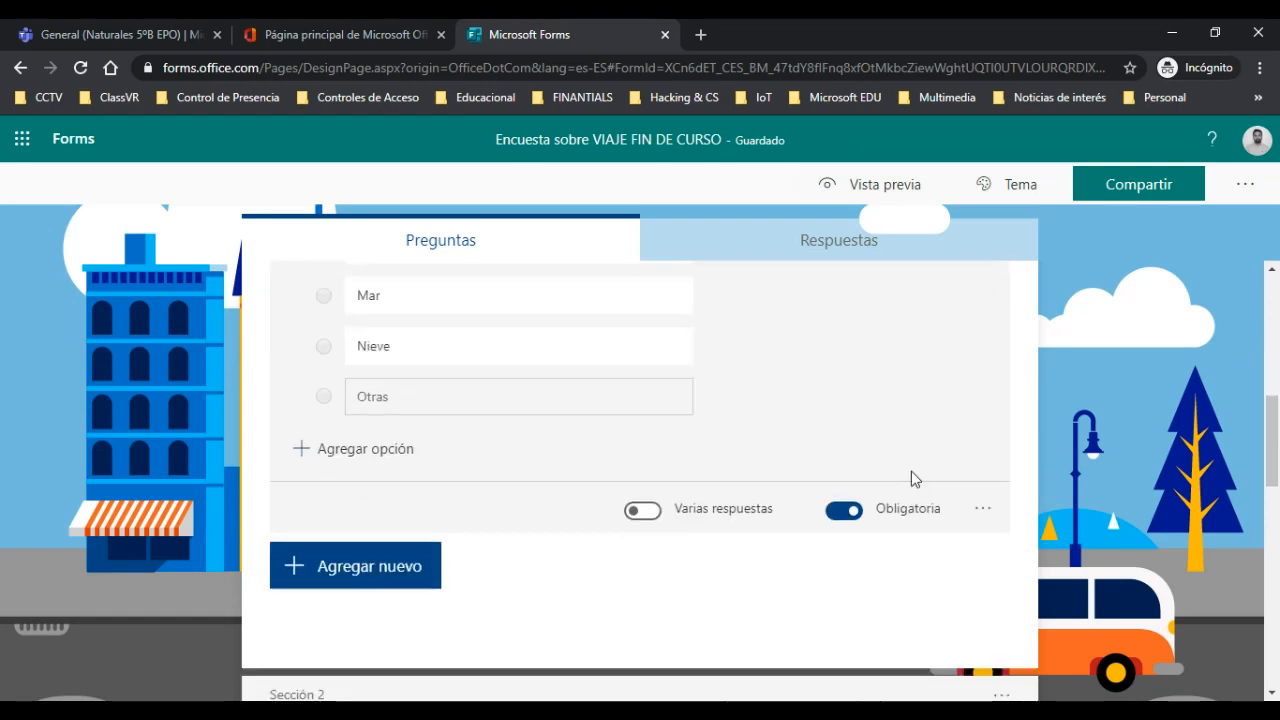
pyautogui.click(982, 512)
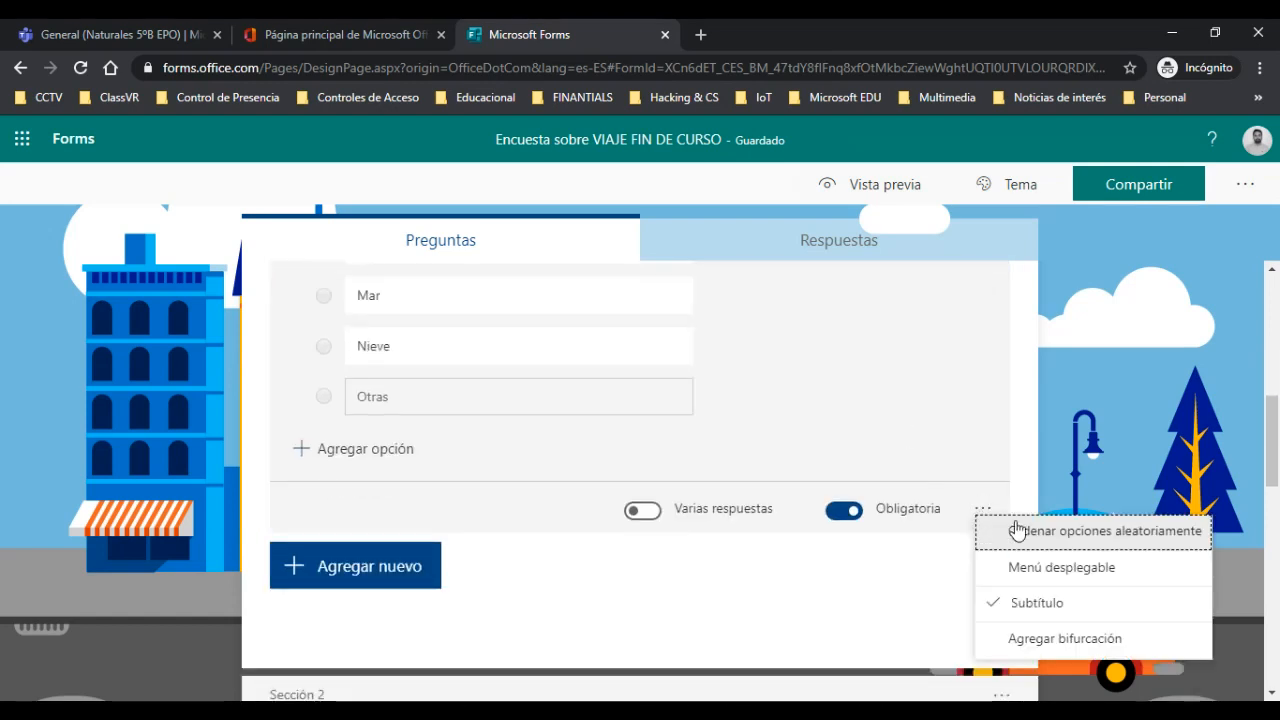
pyautogui.scroll(-1, 1065, 568)
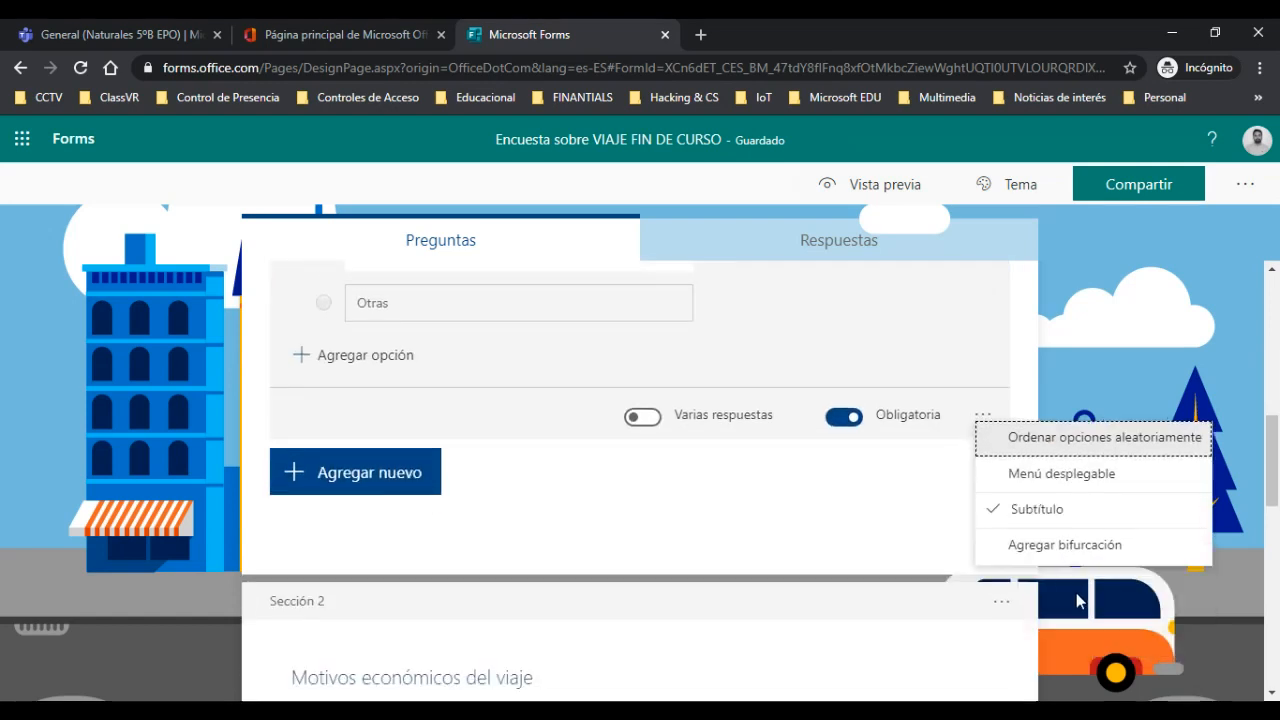
pyautogui.click(1052, 548)
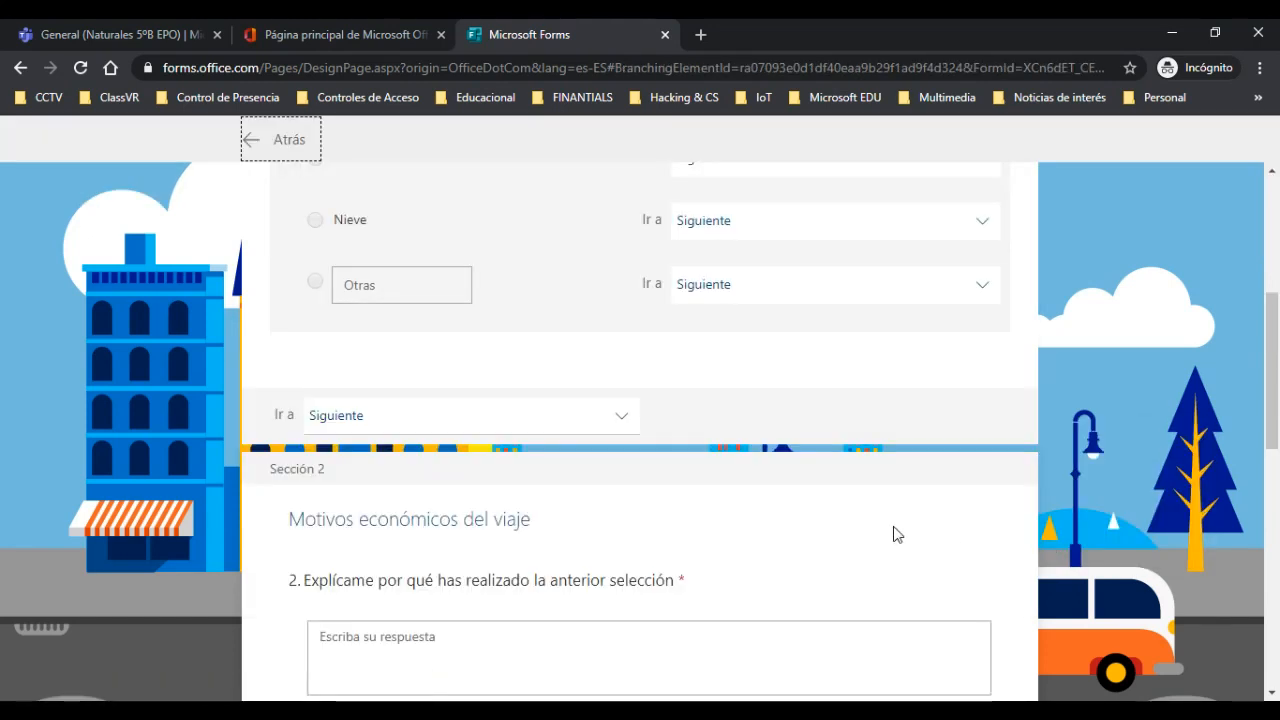
pyautogui.scroll(2, 889, 463)
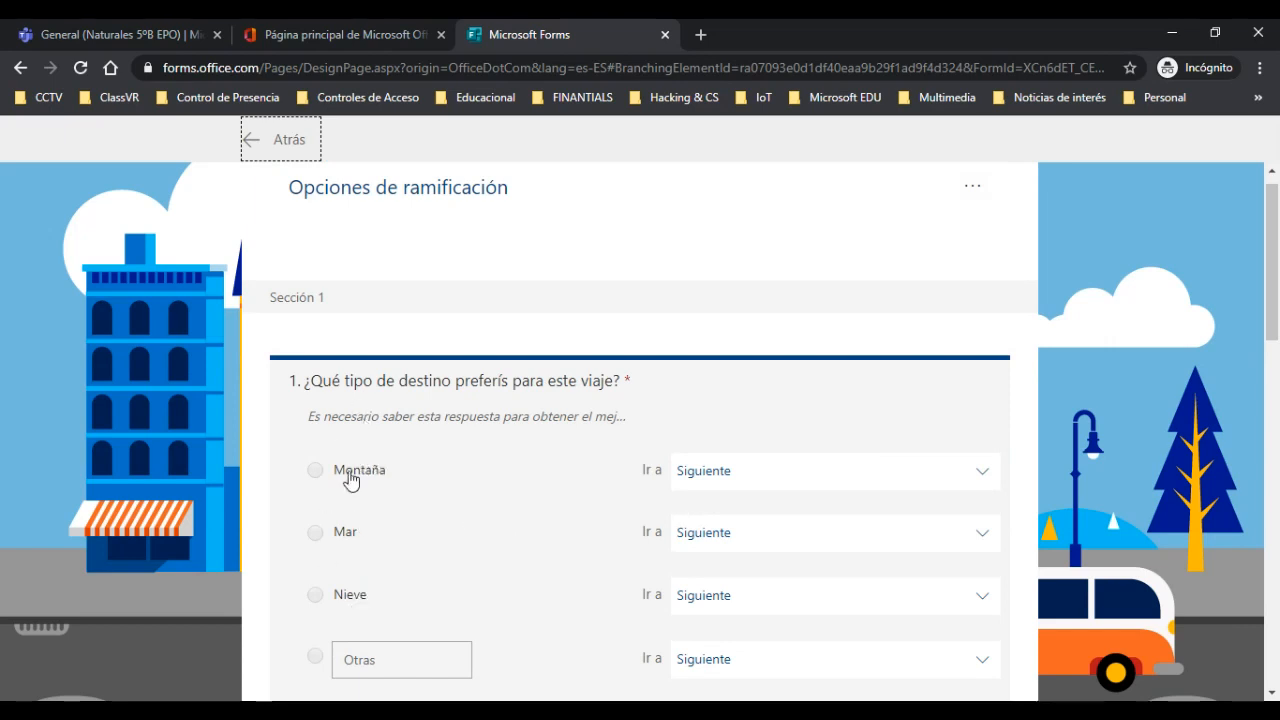
# Check the branching destinations offered for the answer Montaña and the section destinations, and return to the survey's questions
pyautogui.click(877, 477)
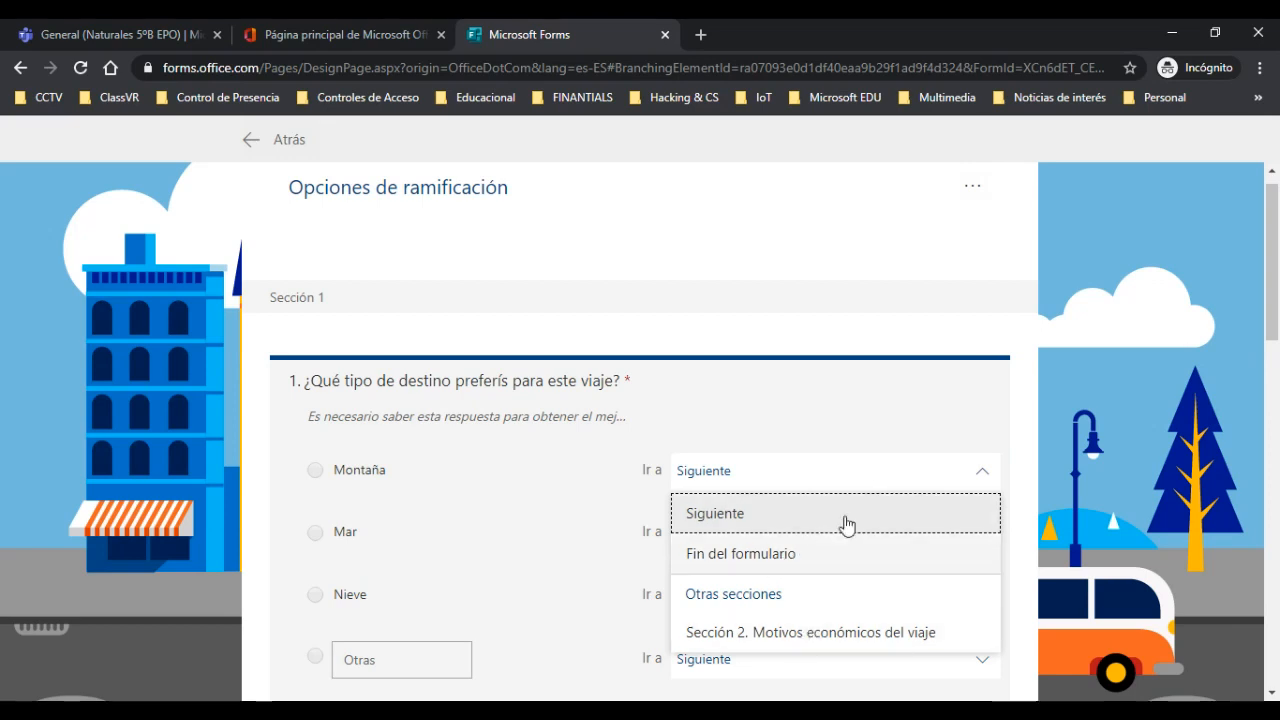
pyautogui.click(868, 420)
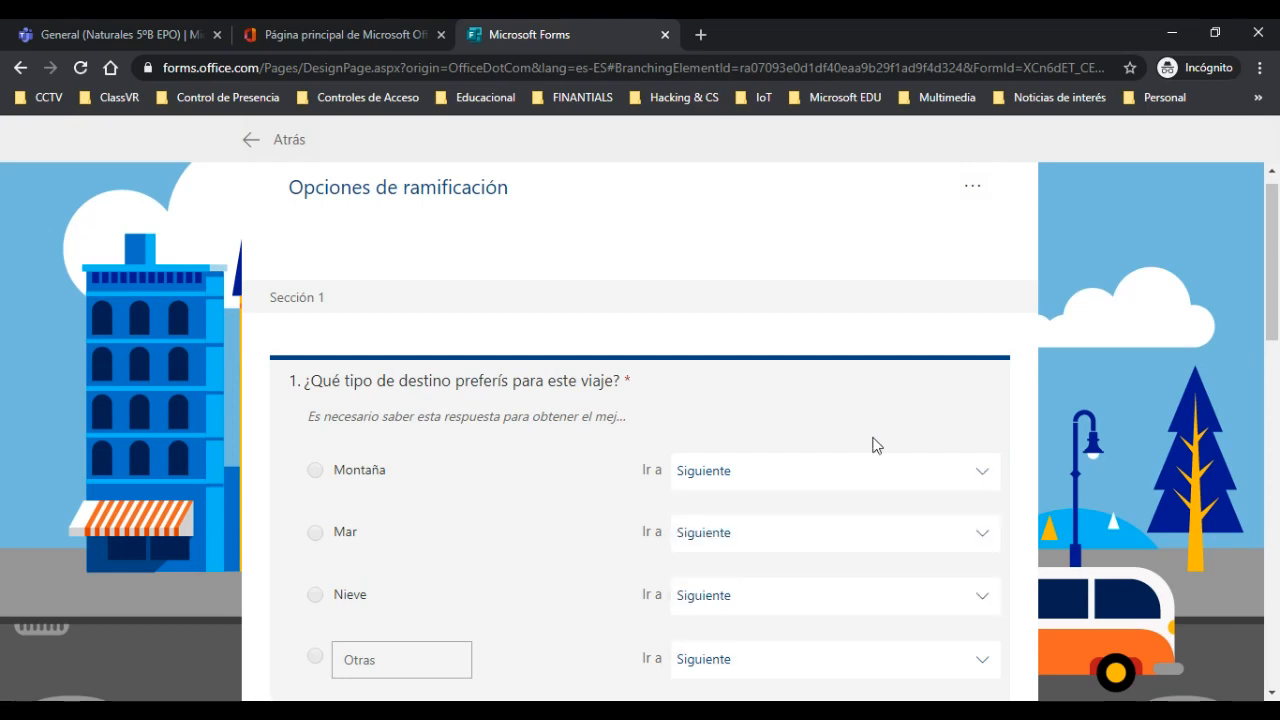
pyautogui.scroll(-3, 880, 540)
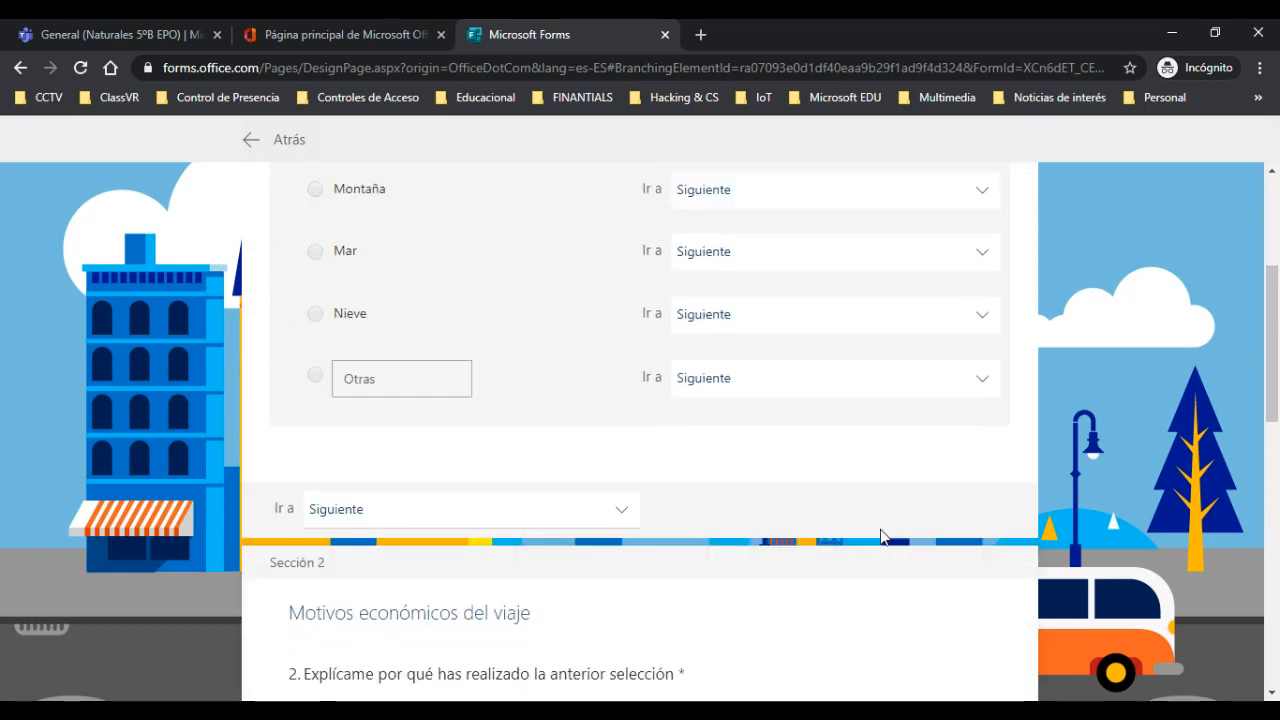
pyautogui.scroll(1, 880, 540)
pyautogui.scroll(2, 882, 546)
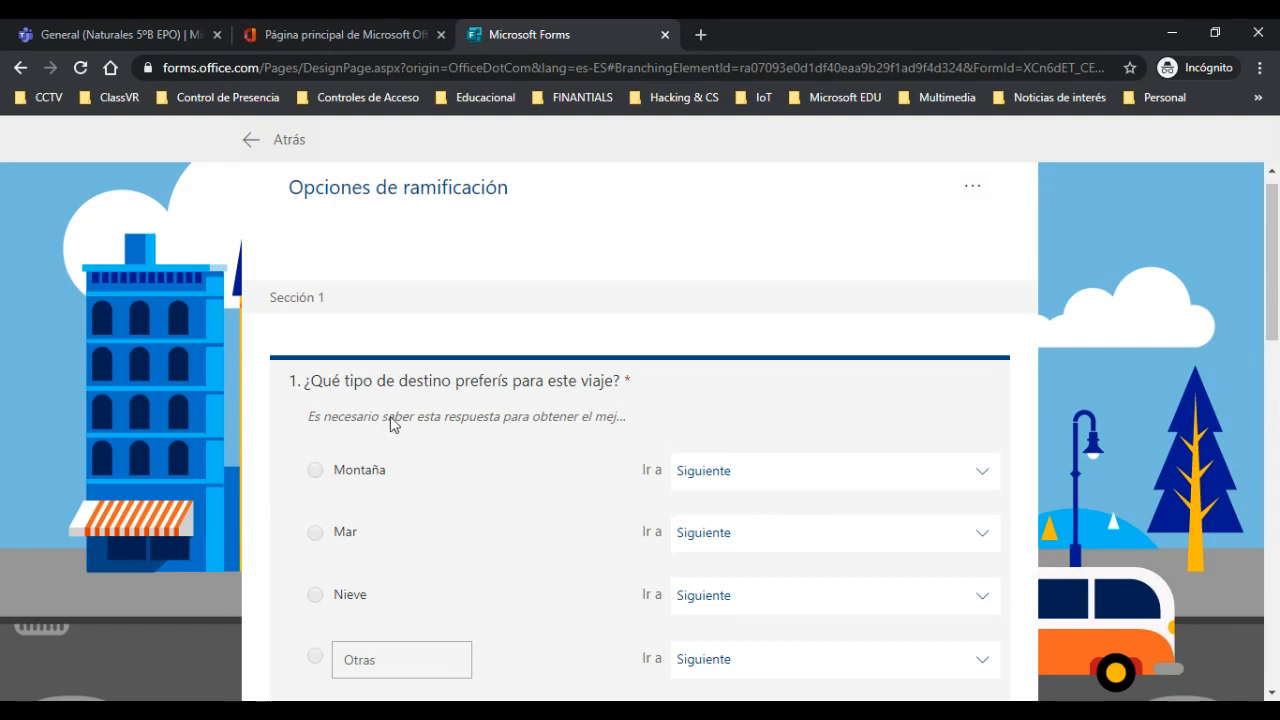
pyautogui.click(253, 141)
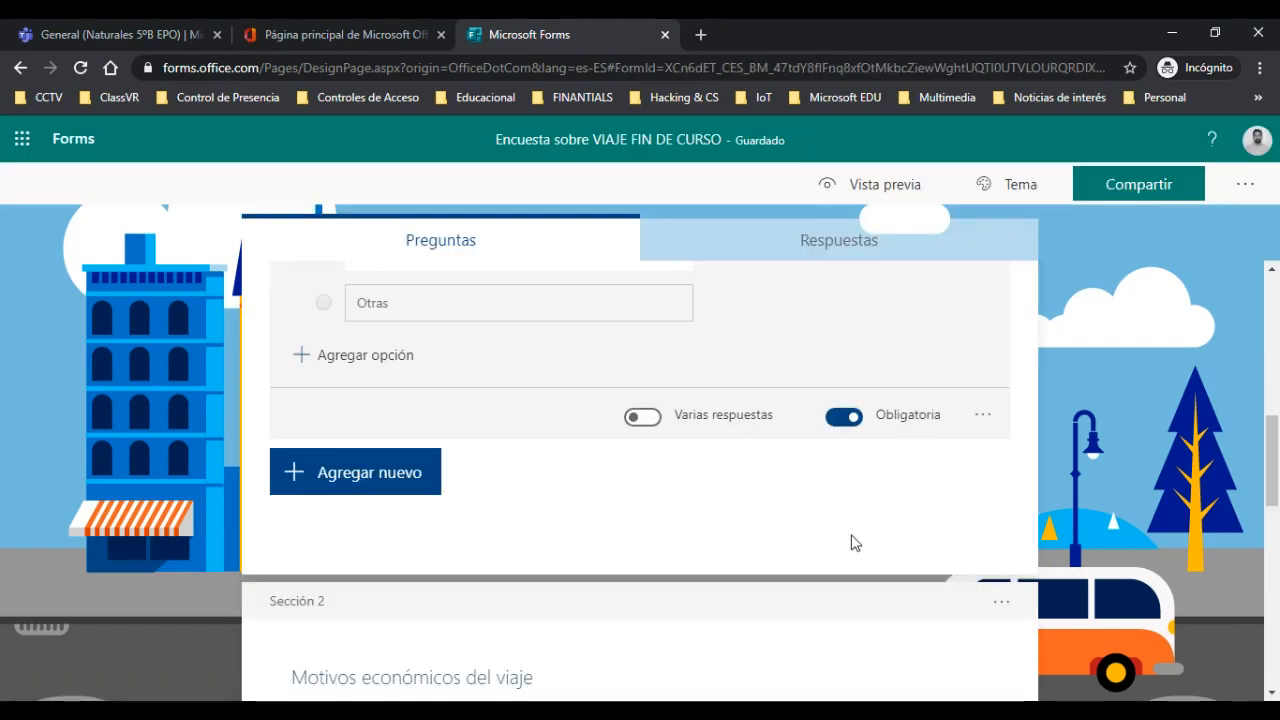
# Add a choice question to section 1 with the text "¿Te interesa ir de viaje en JUNIO con tus compañeros?"
pyautogui.scroll(4, 851, 543)
pyautogui.scroll(3, 617, 534)
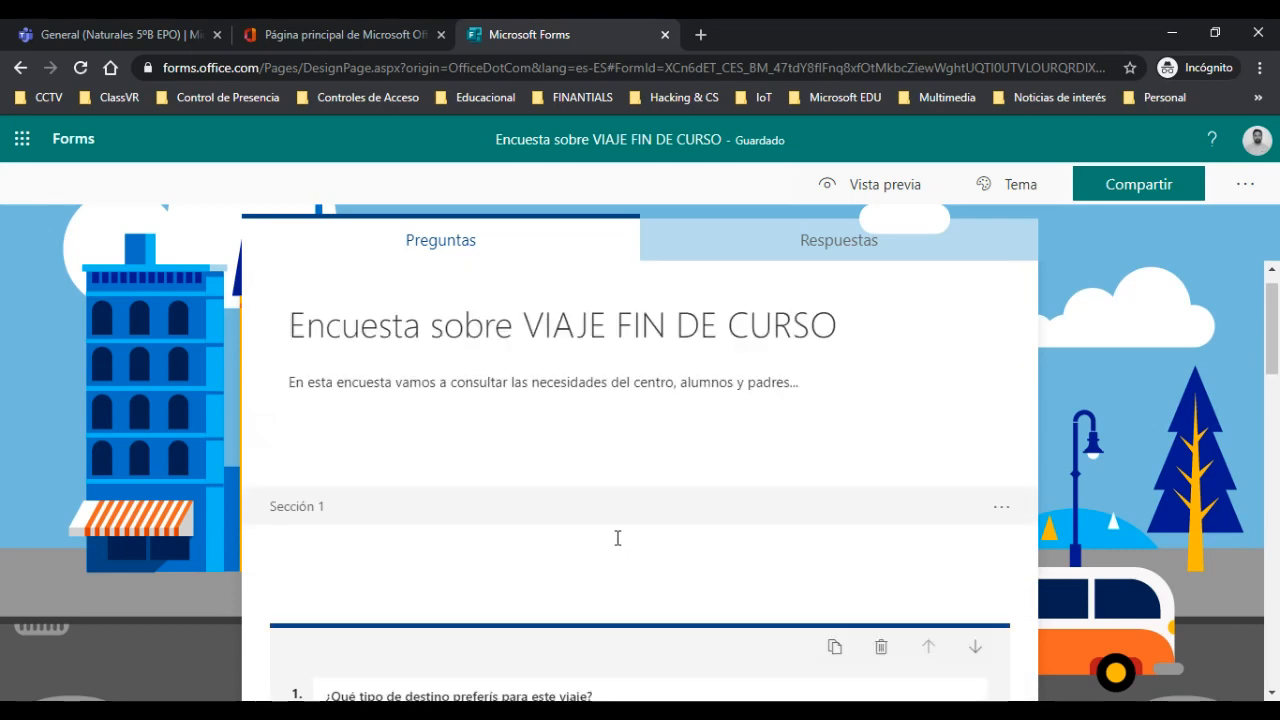
pyautogui.scroll(-3, 640, 550)
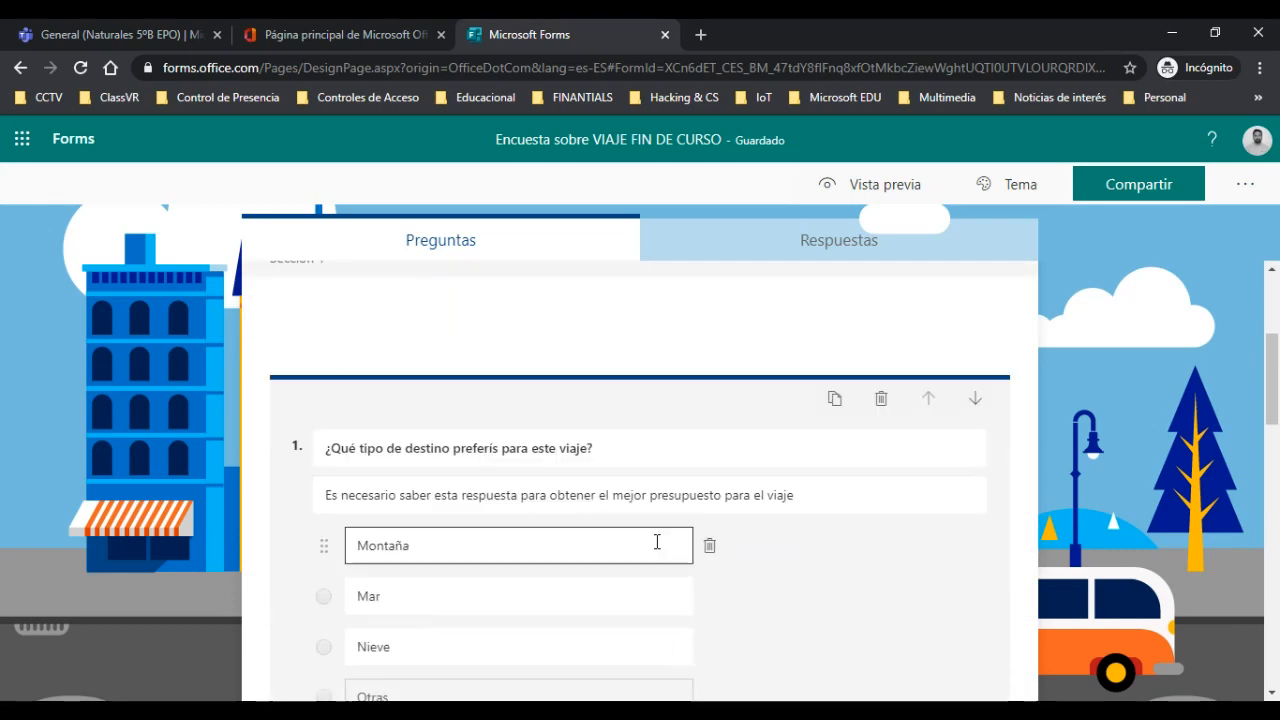
pyautogui.scroll(-4, 447, 680)
pyautogui.click(392, 495)
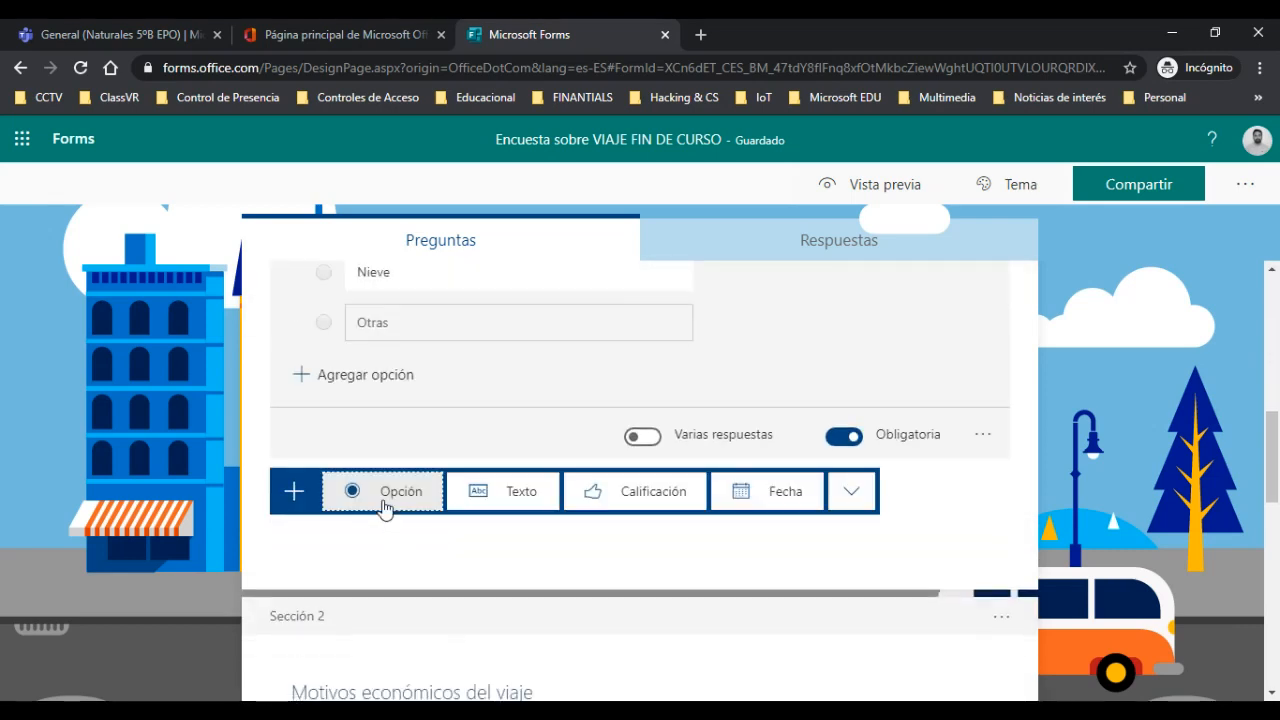
pyautogui.click(380, 510)
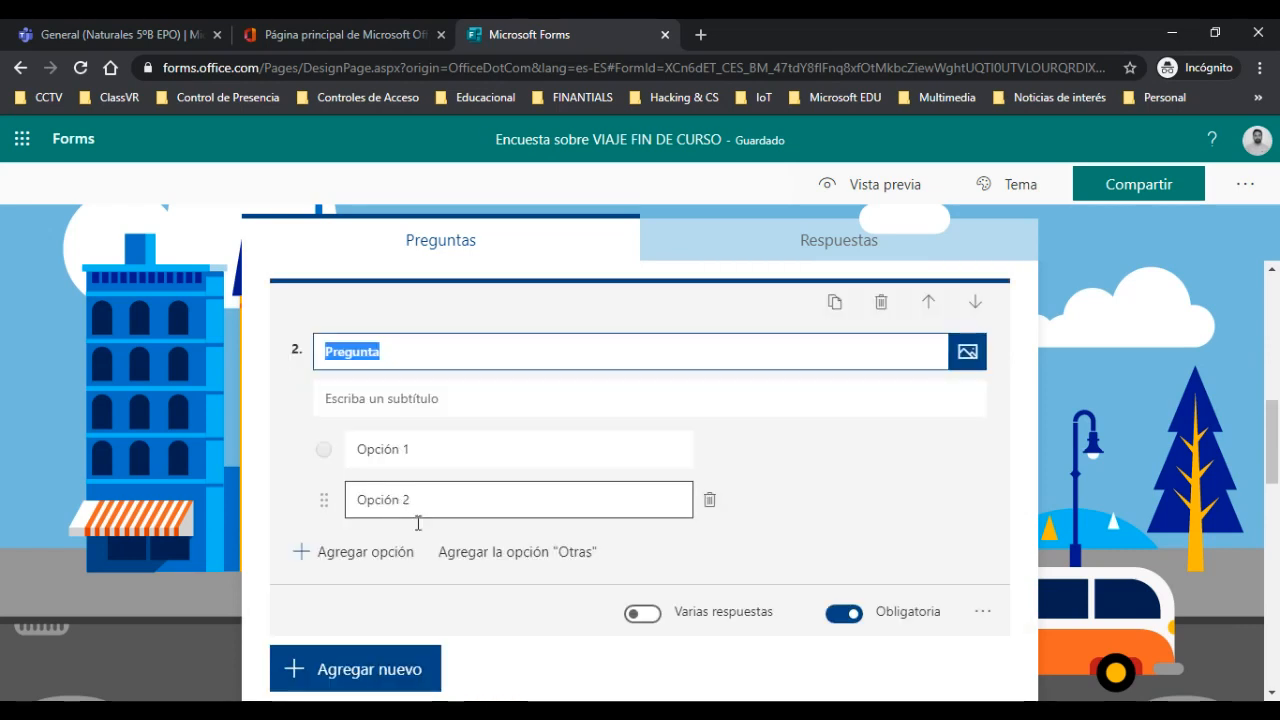
pyautogui.write('¿')
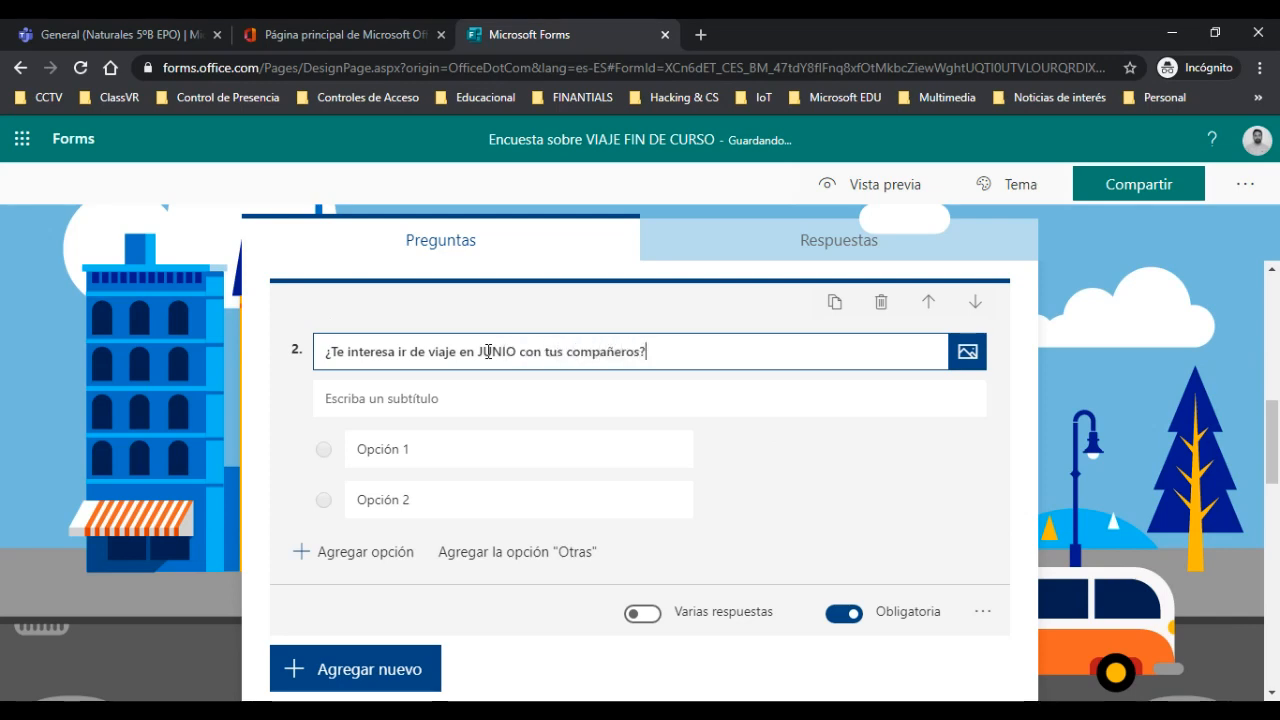
# Name the two answer options of the June trip question SI and NO
pyautogui.click(374, 457)
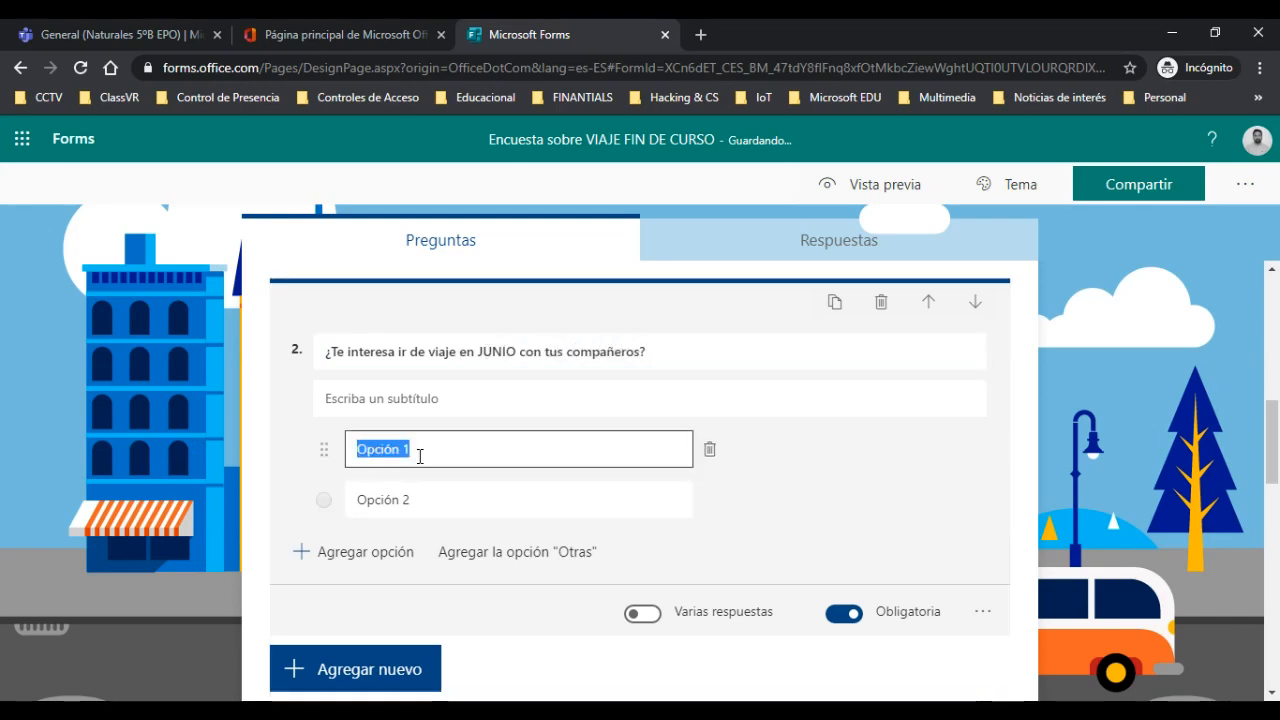
pyautogui.write('Si')
pyautogui.click(416, 502)
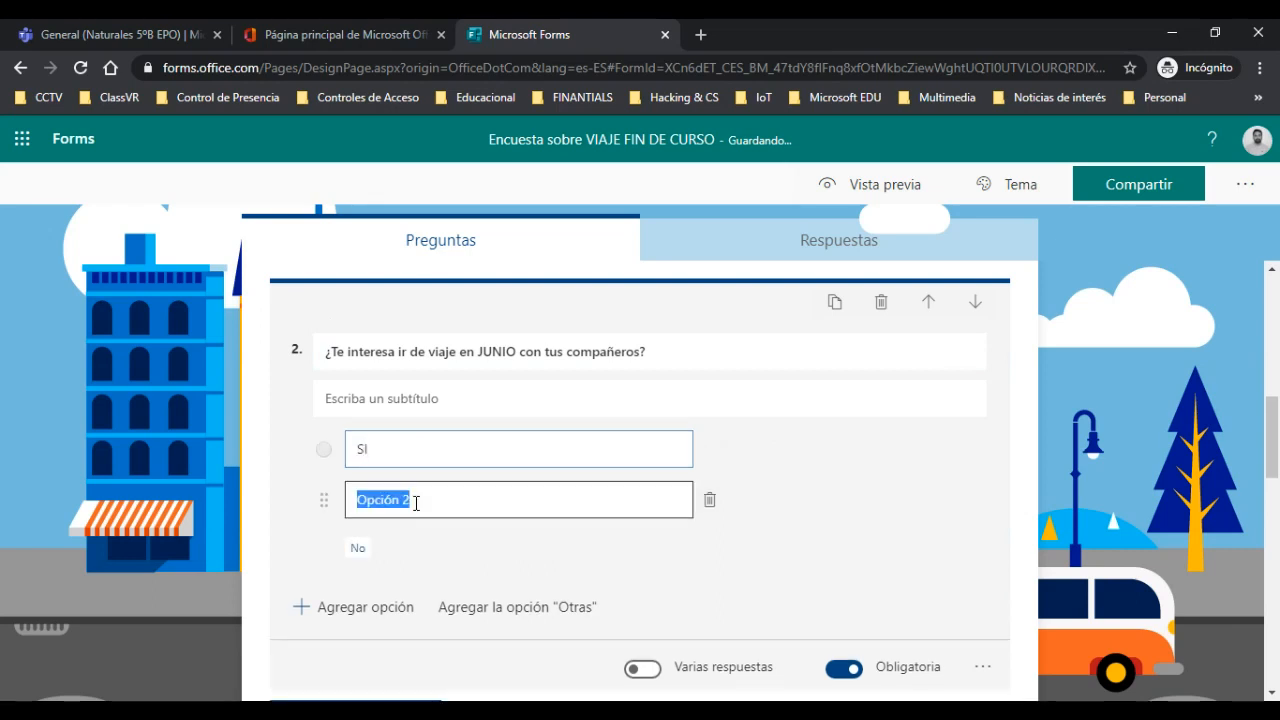
pyautogui.write('NO')
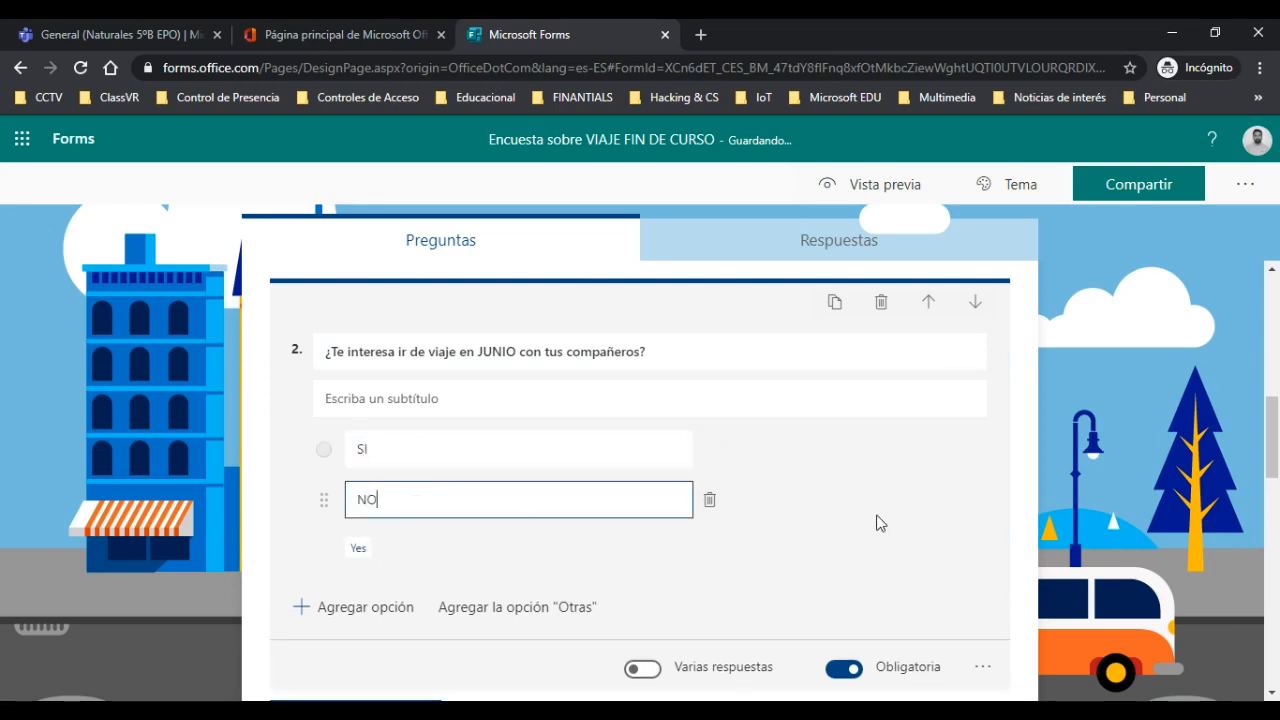
# Remove the subtitle from the June trip question and move it up above the destination question
pyautogui.click(980, 667)
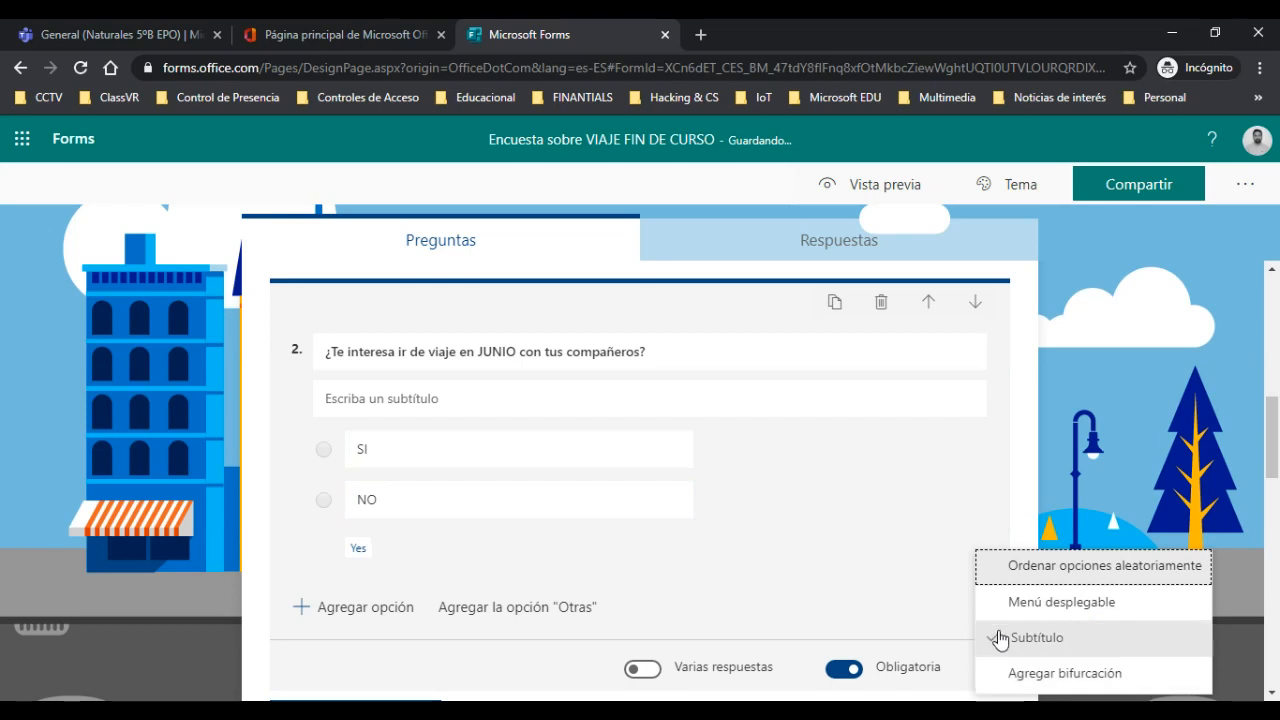
pyautogui.click(996, 638)
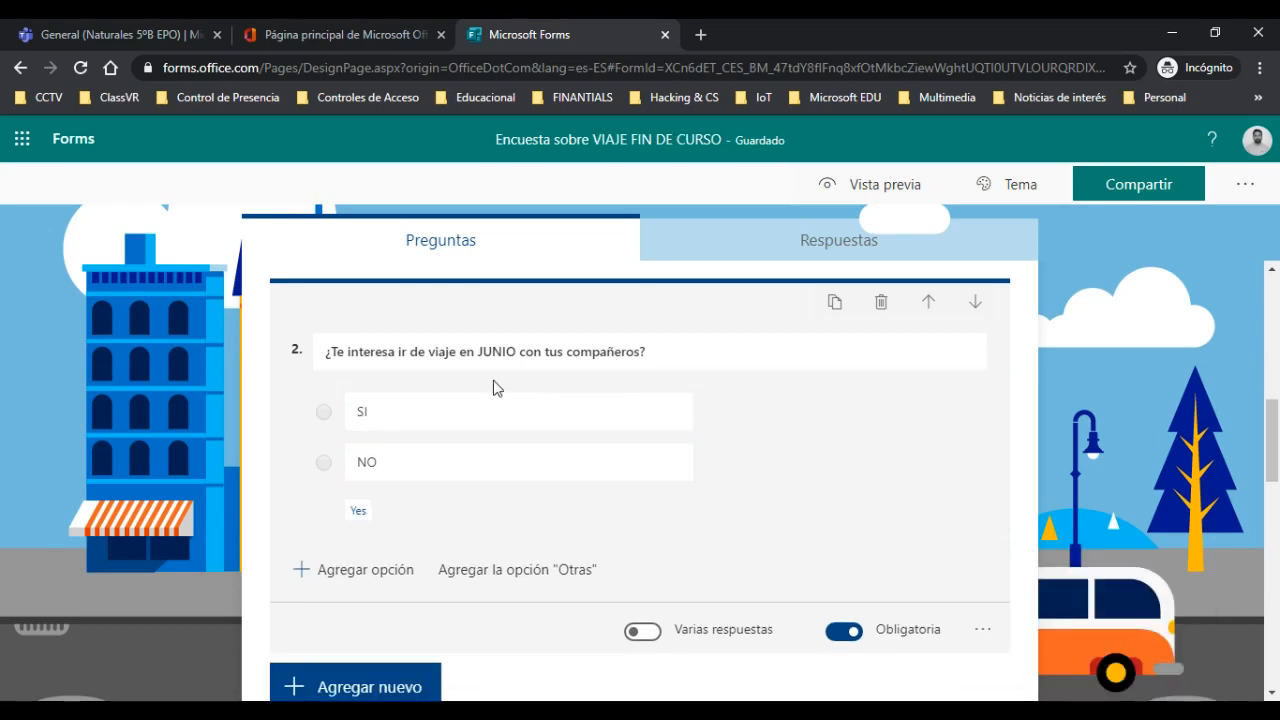
pyautogui.click(935, 312)
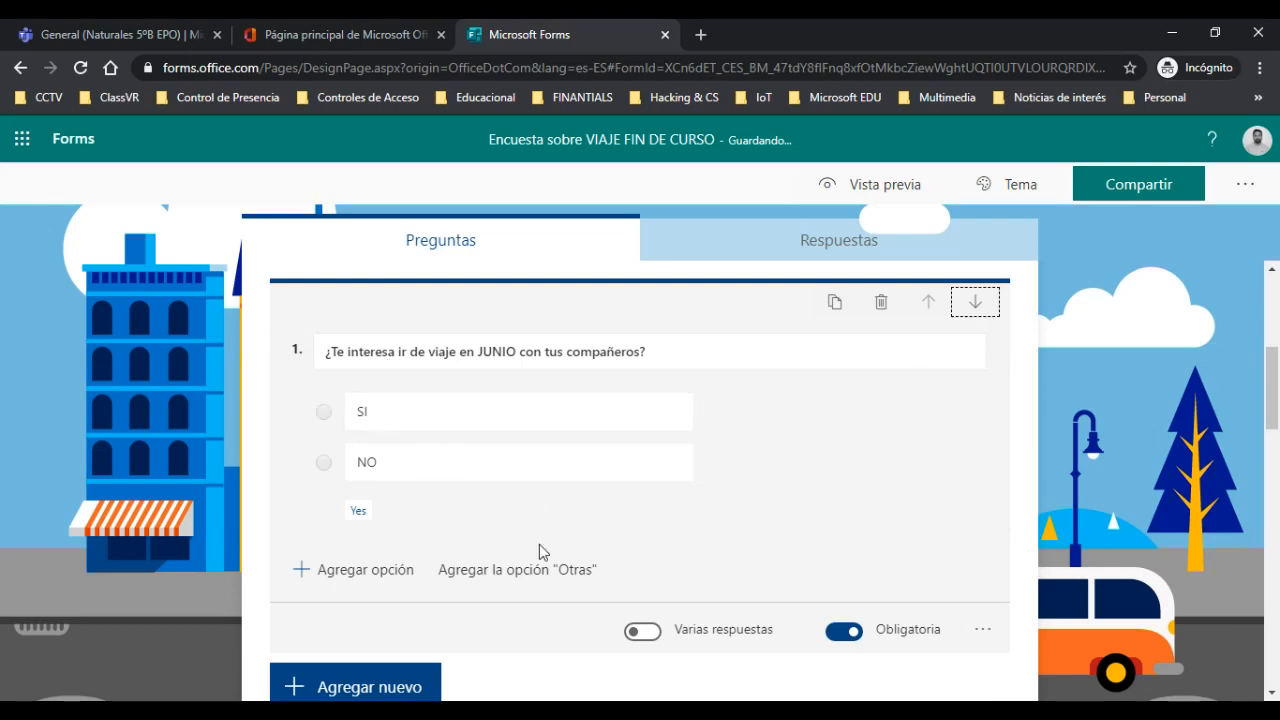
pyautogui.scroll(-3, 545, 558)
pyautogui.scroll(3, 549, 563)
# Open the branching options for the June trip question
pyautogui.click(378, 356)
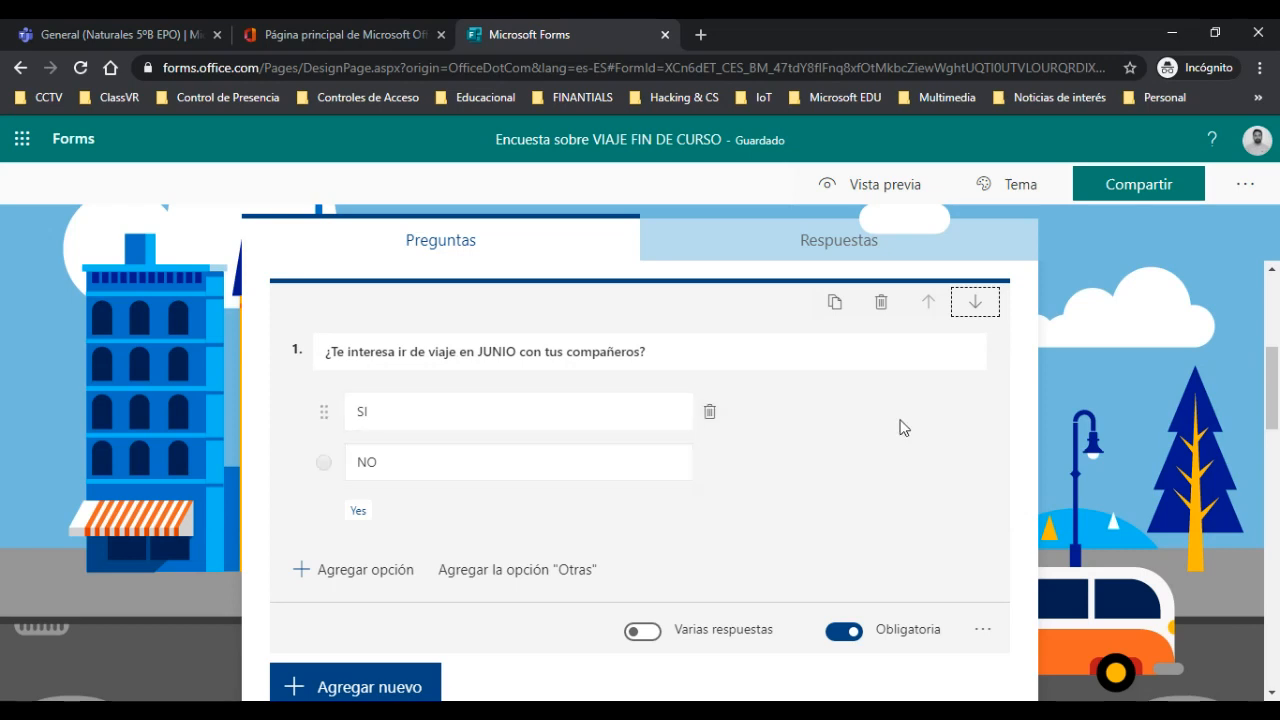
pyautogui.click(634, 409)
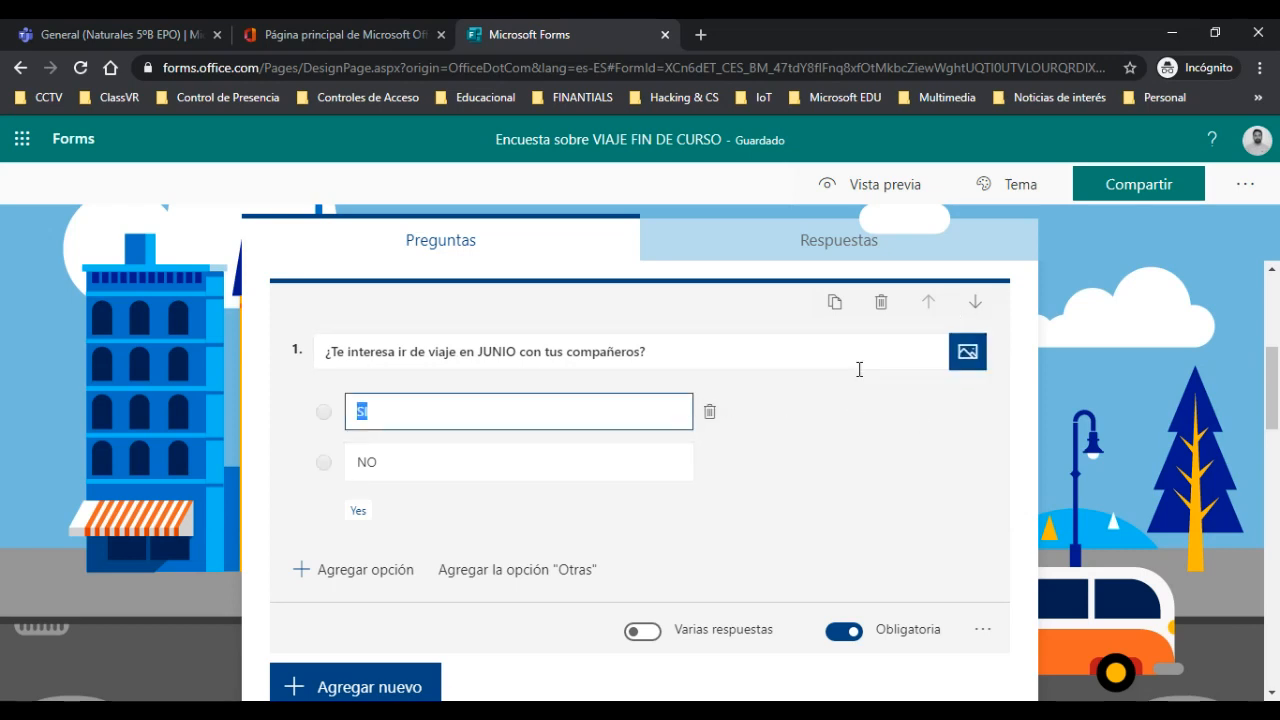
pyautogui.click(984, 630)
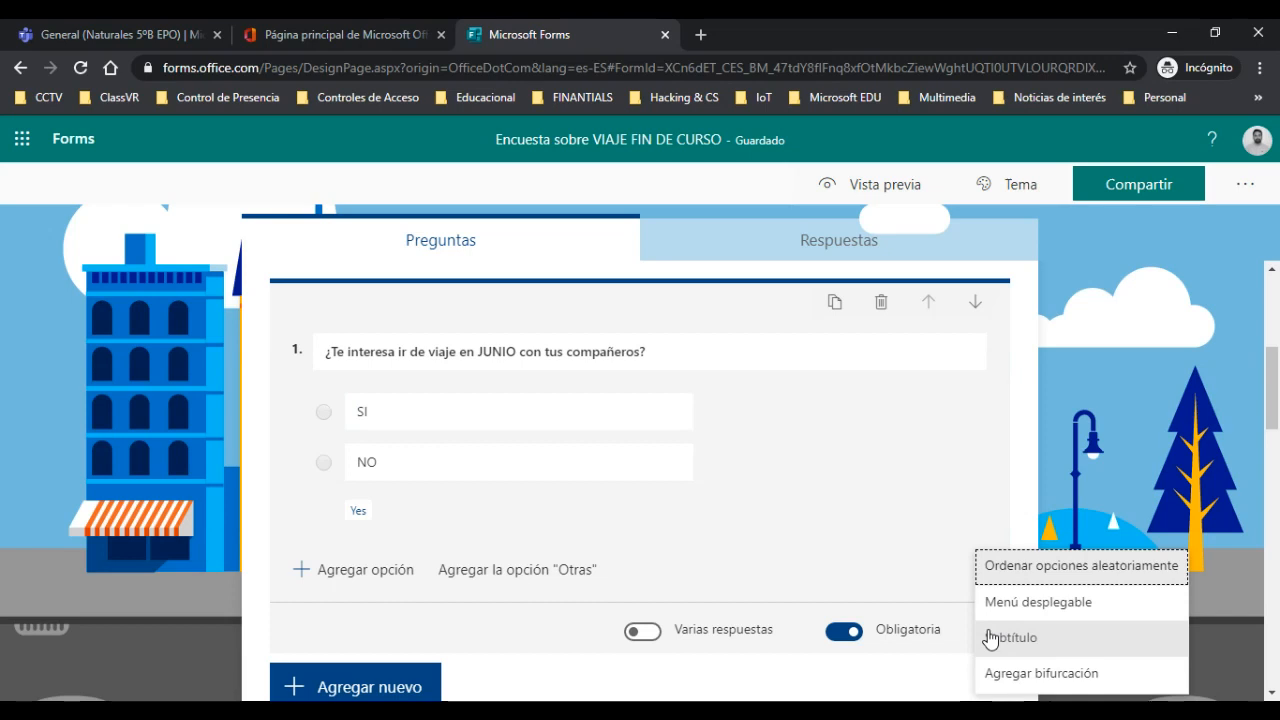
pyautogui.scroll(-1, 1050, 640)
pyautogui.click(1040, 580)
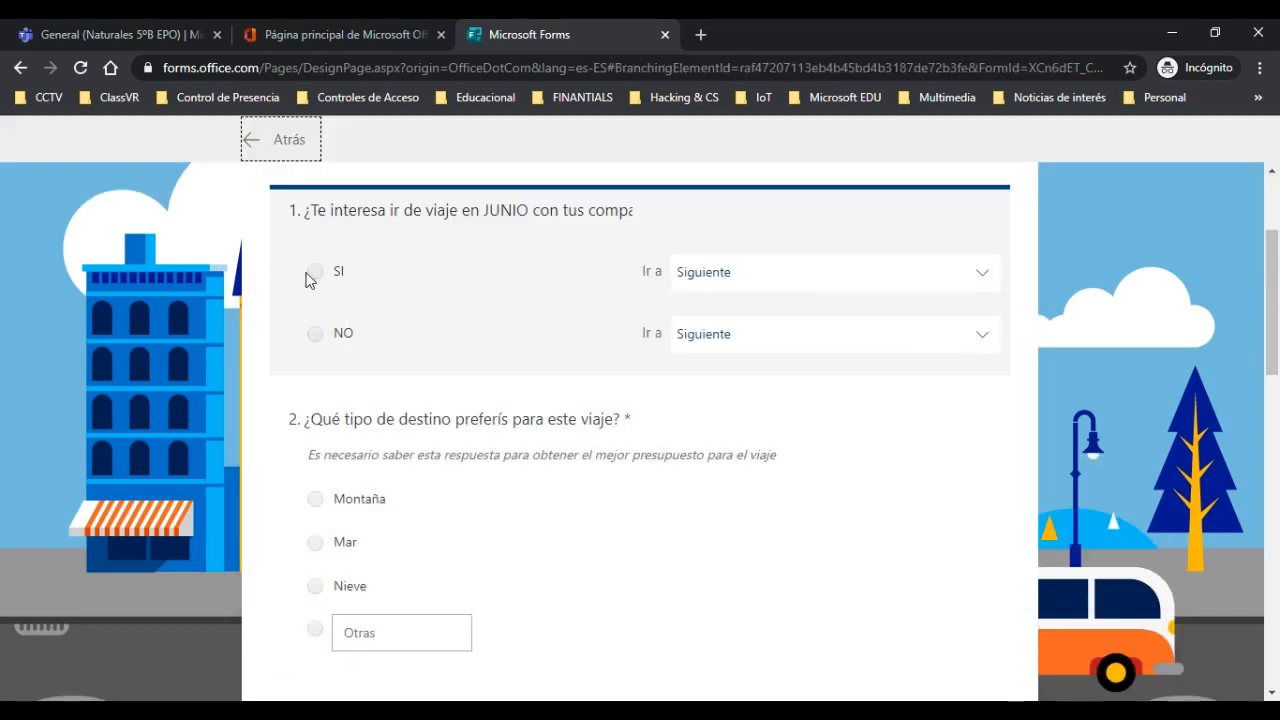
# Leave the answer SI going to Siguiente and send the answer NO to Fin del formulario
pyautogui.click(780, 288)
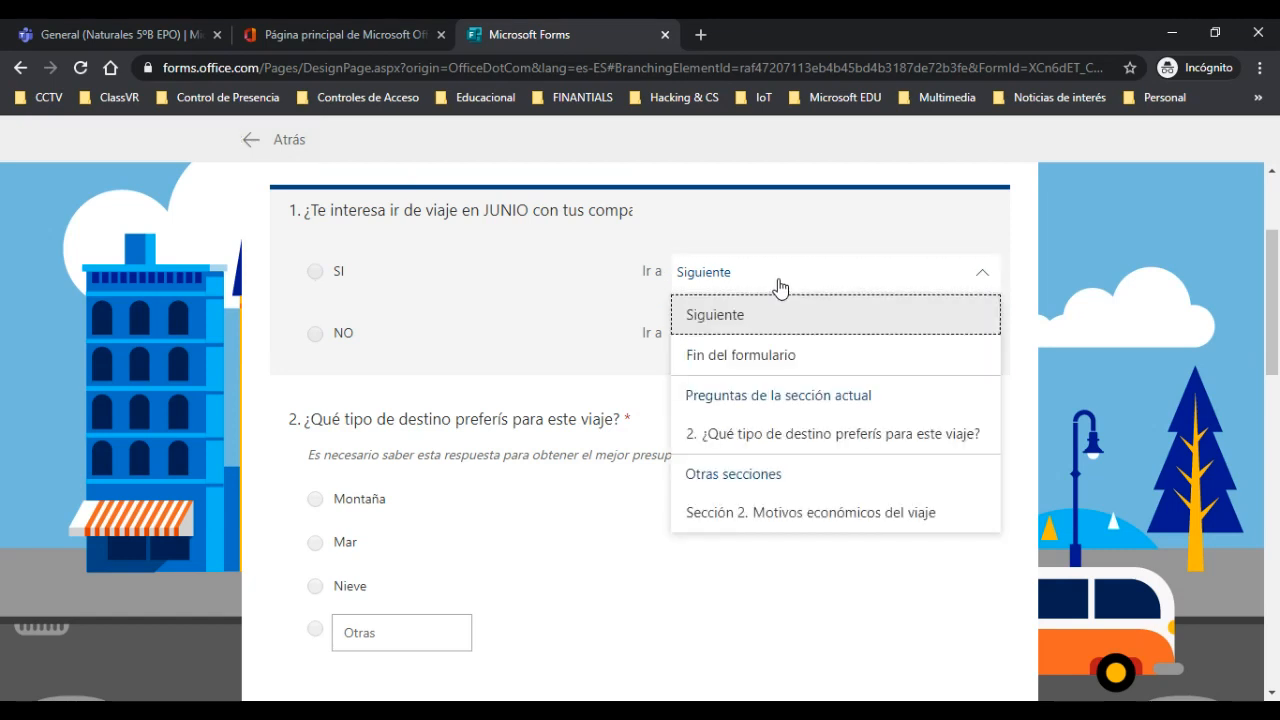
pyautogui.click(778, 287)
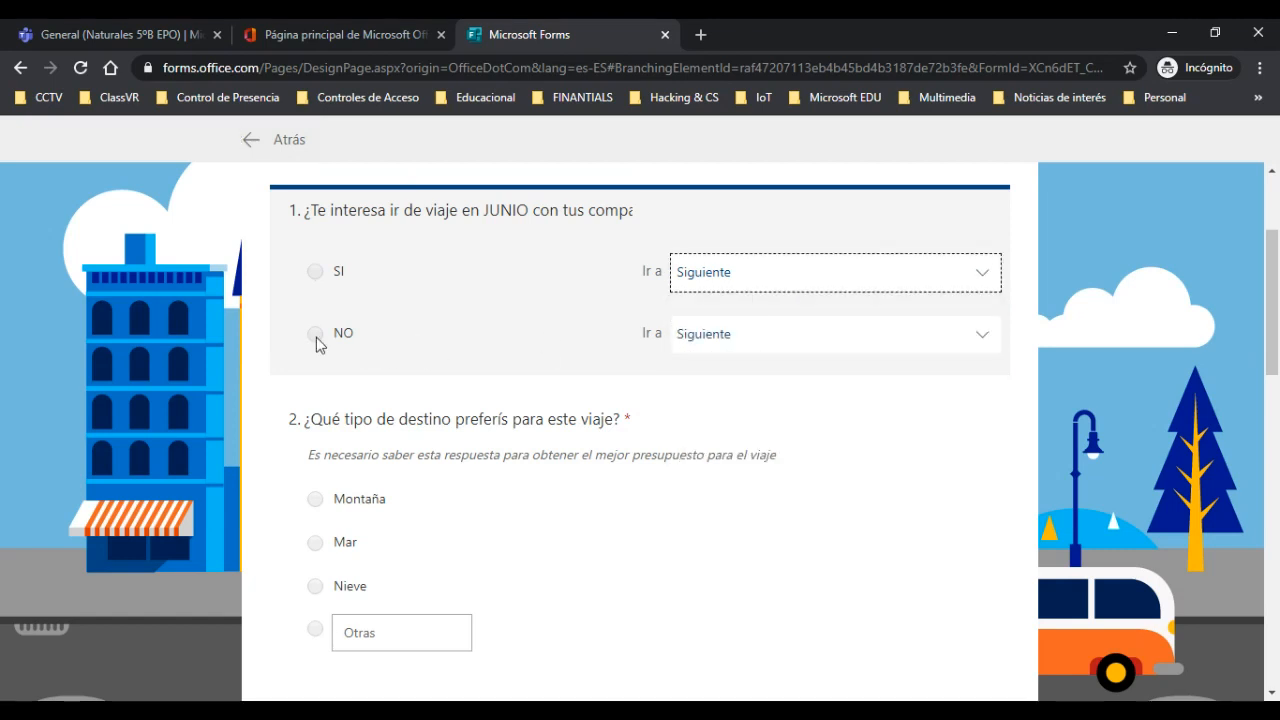
pyautogui.click(829, 346)
pyautogui.click(778, 424)
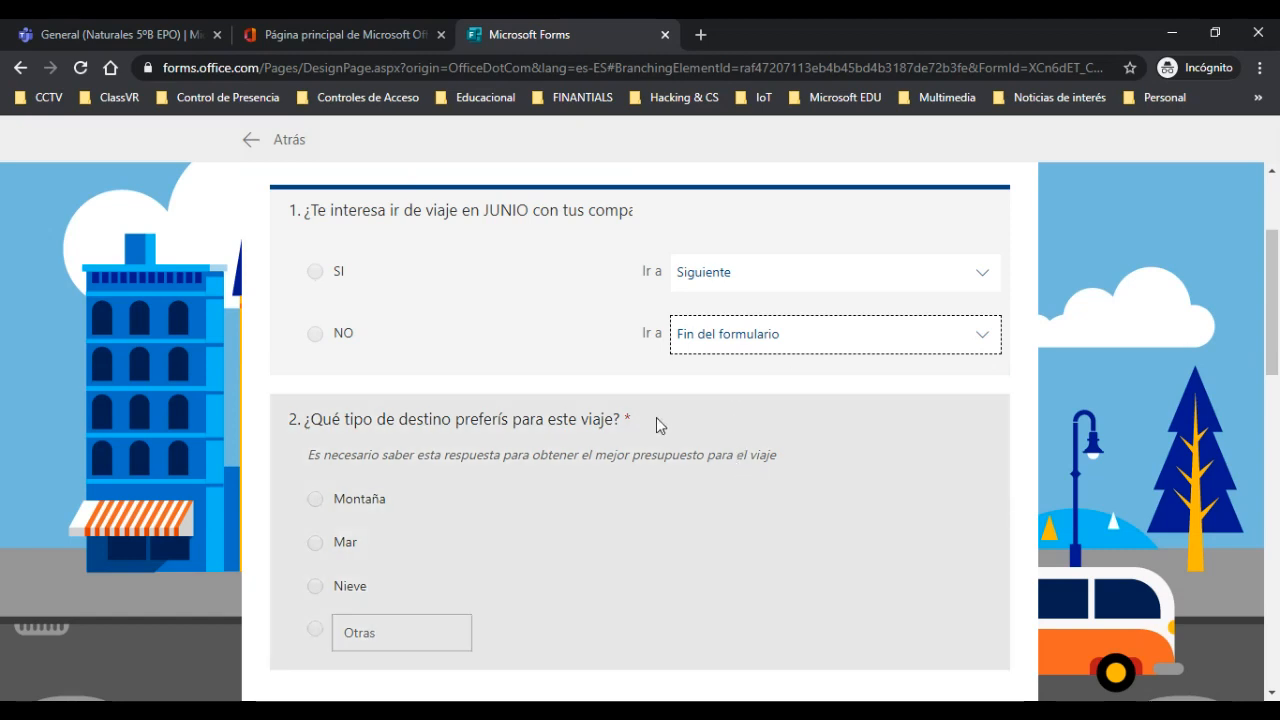
# Review the survey's branching flow through sections 1 and 2, from the first question to the last
pyautogui.scroll(-10, 658, 430)
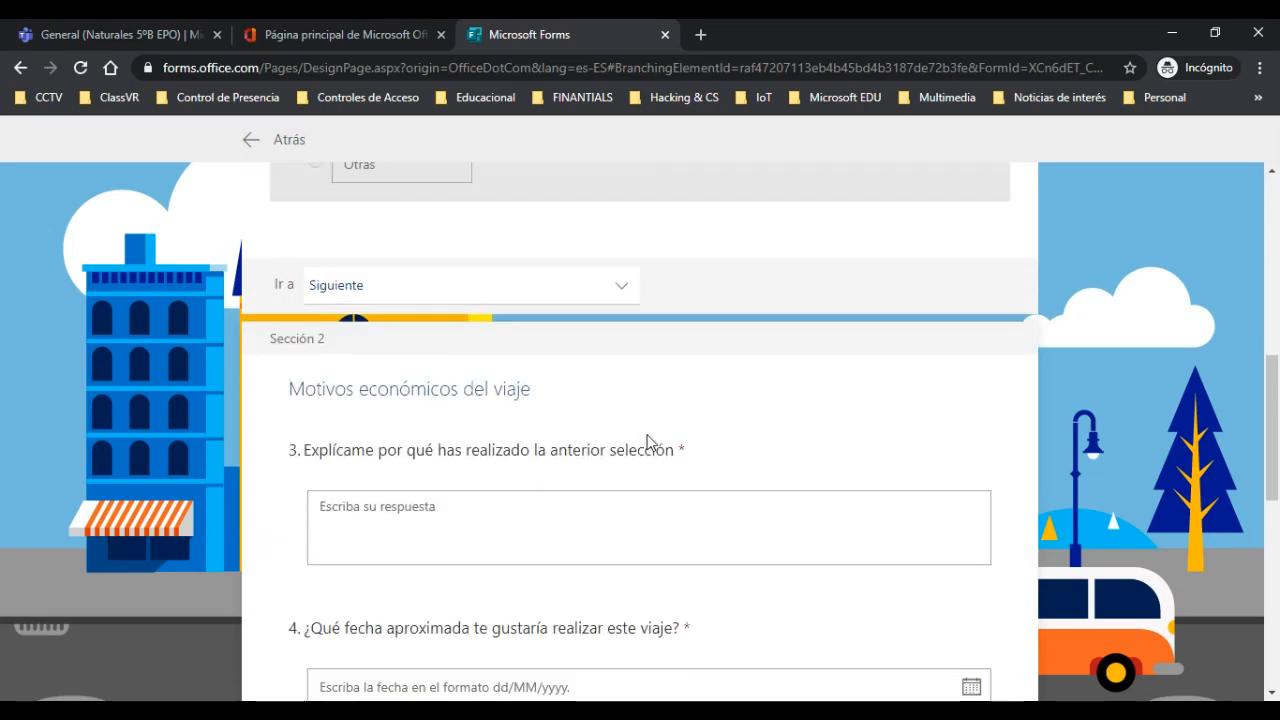
pyautogui.scroll(9, 647, 442)
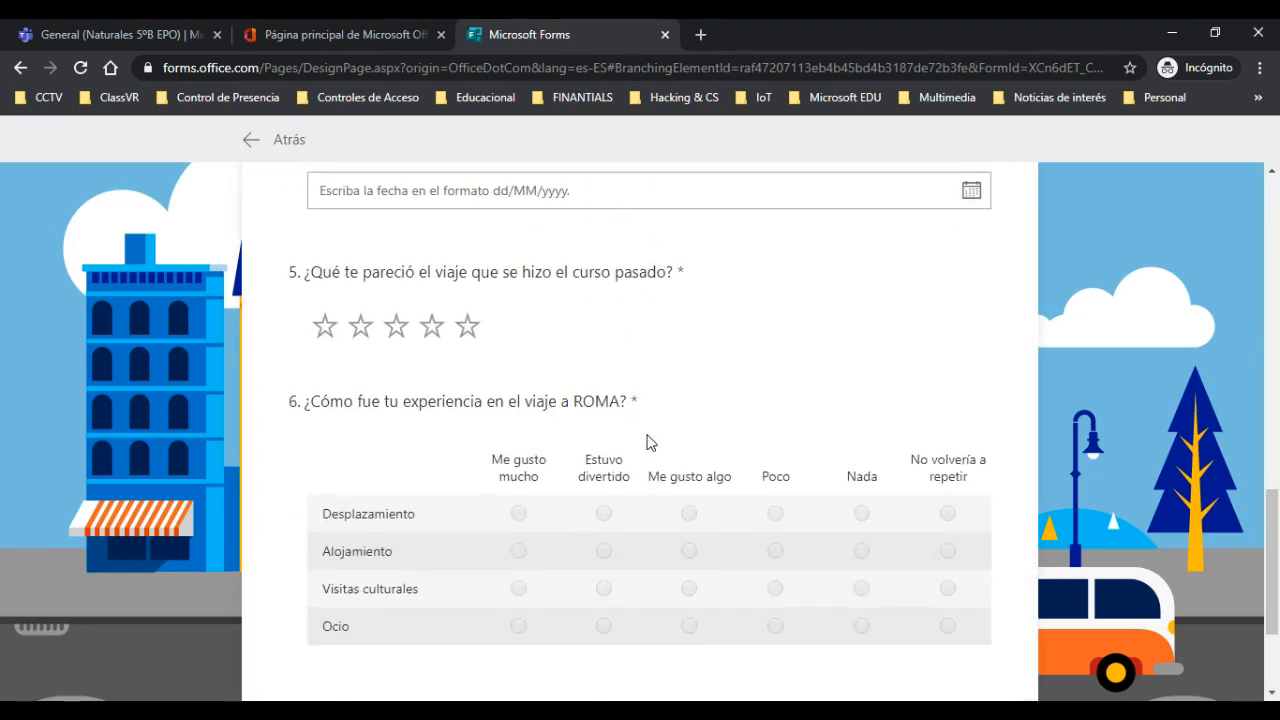
pyautogui.scroll(5, 647, 442)
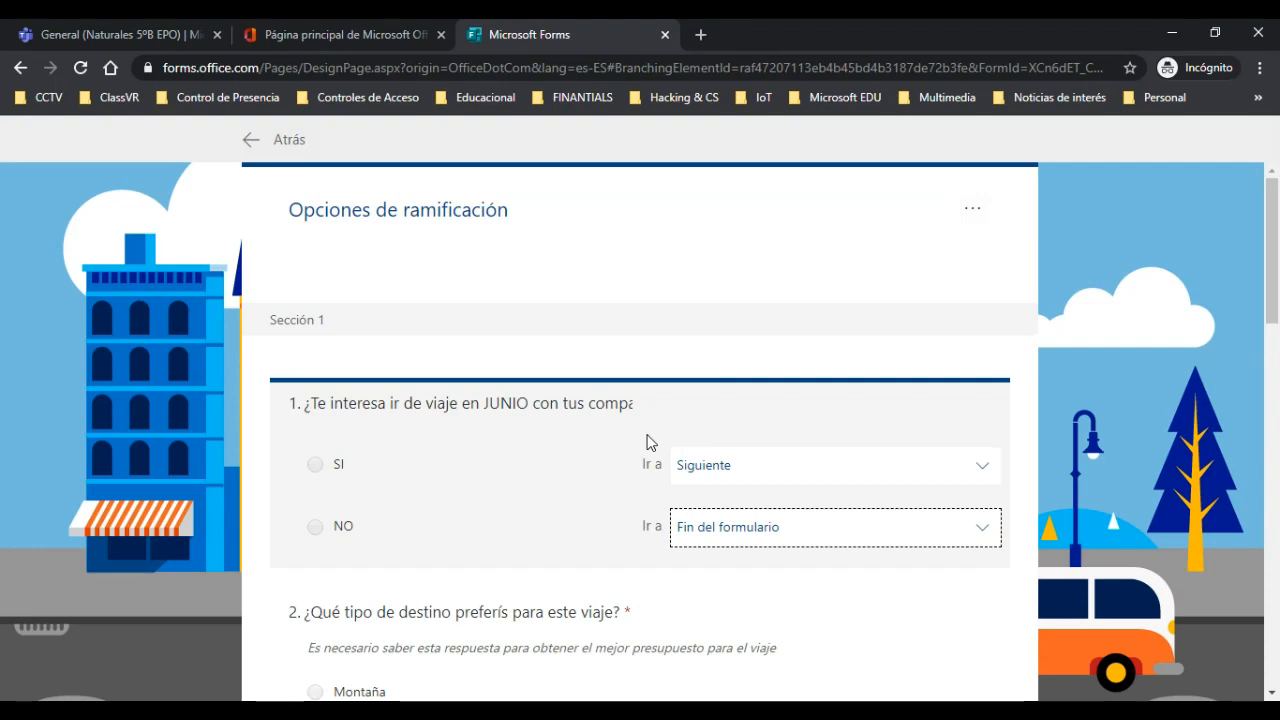
pyautogui.scroll(-3, 647, 442)
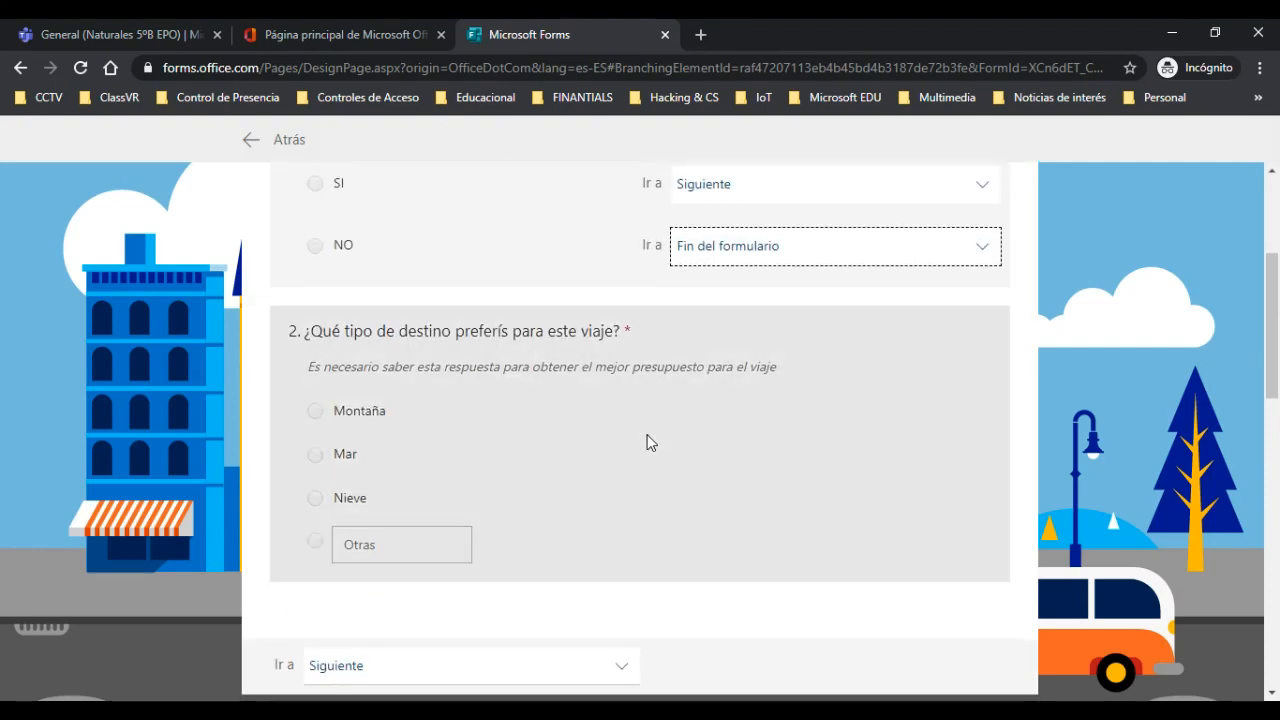
pyautogui.scroll(-4, 647, 442)
pyautogui.scroll(-6, 647, 442)
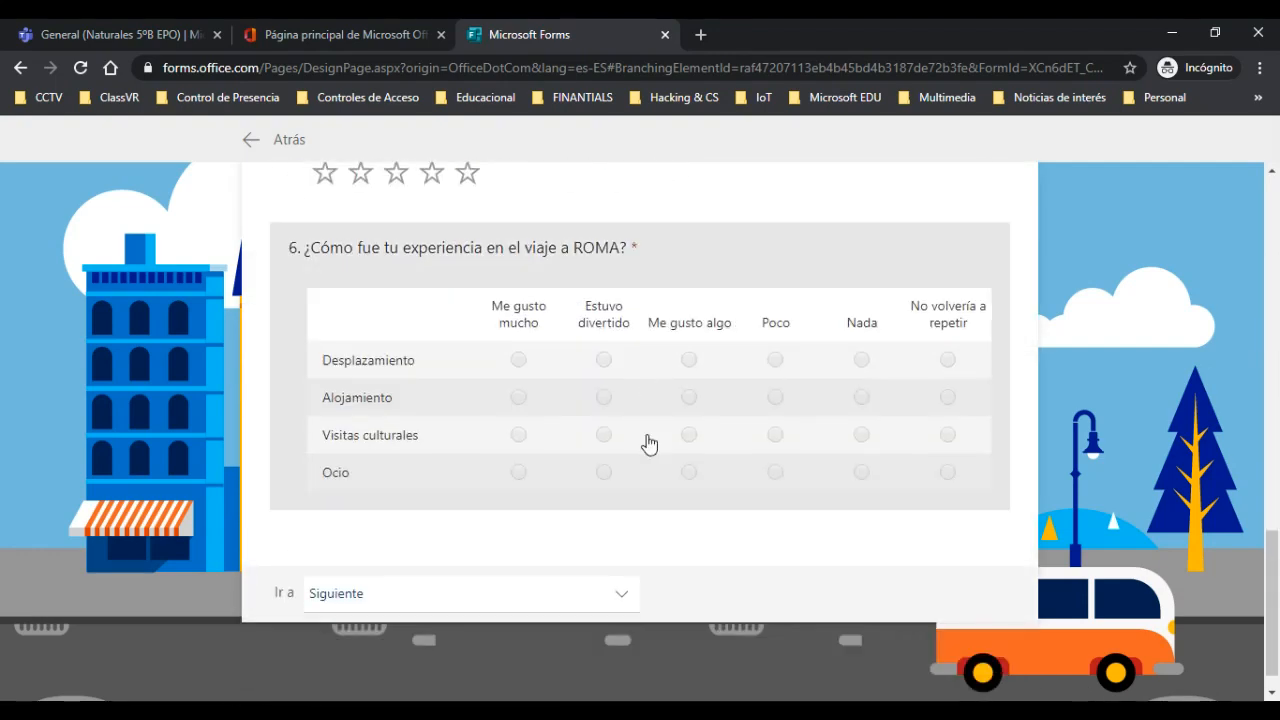
pyautogui.scroll(15, 647, 442)
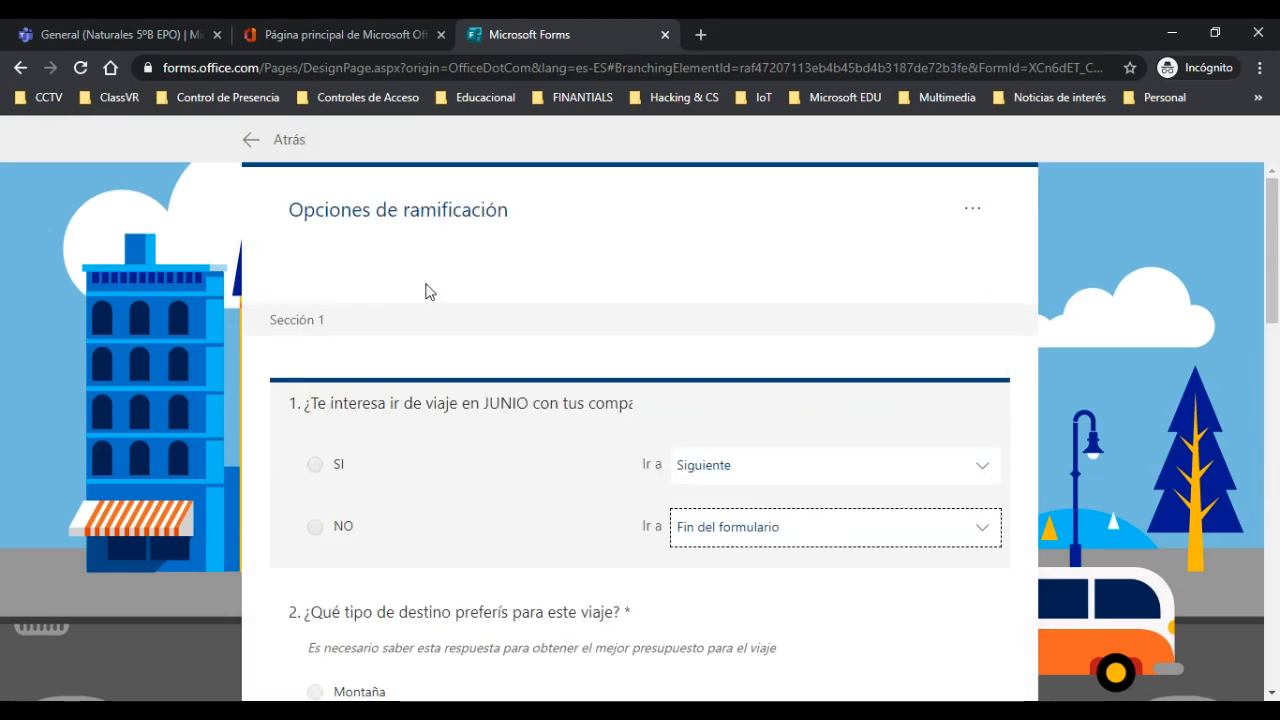
# Leave the branching options, return to the list of forms and open the quiz "EL CLIMA - Tema 3"
pyautogui.click(261, 148)
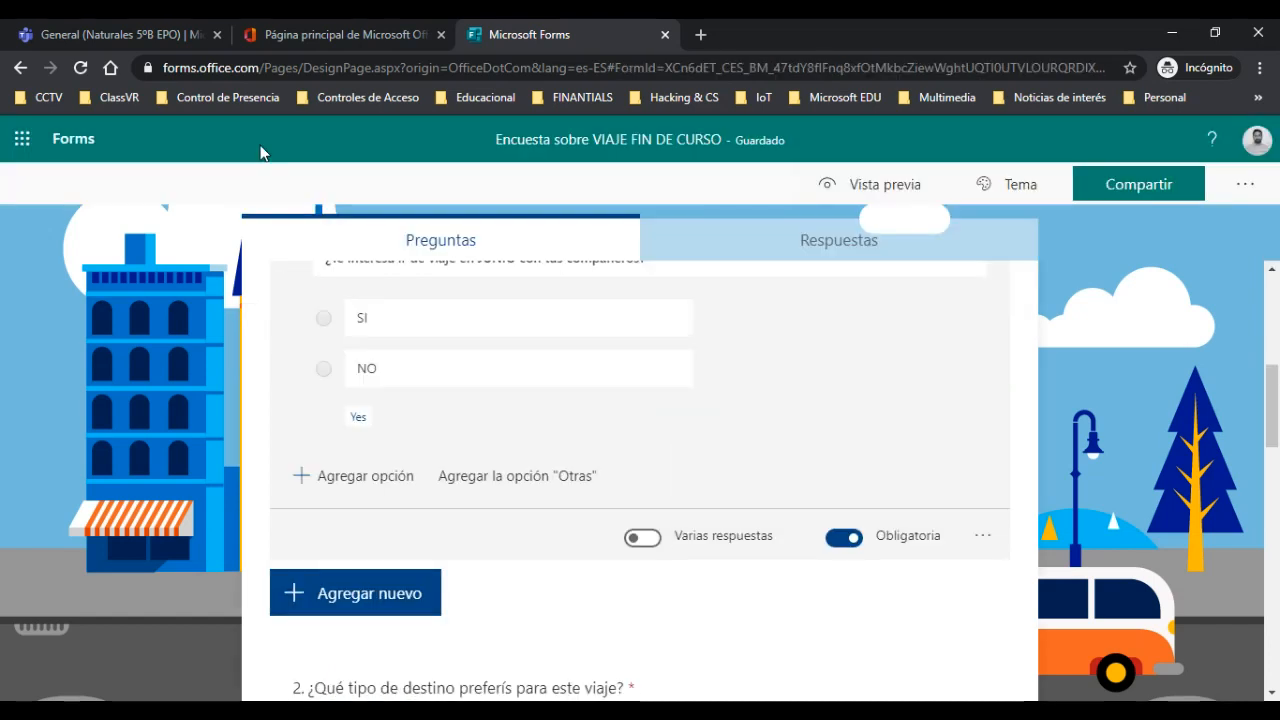
pyautogui.click(75, 148)
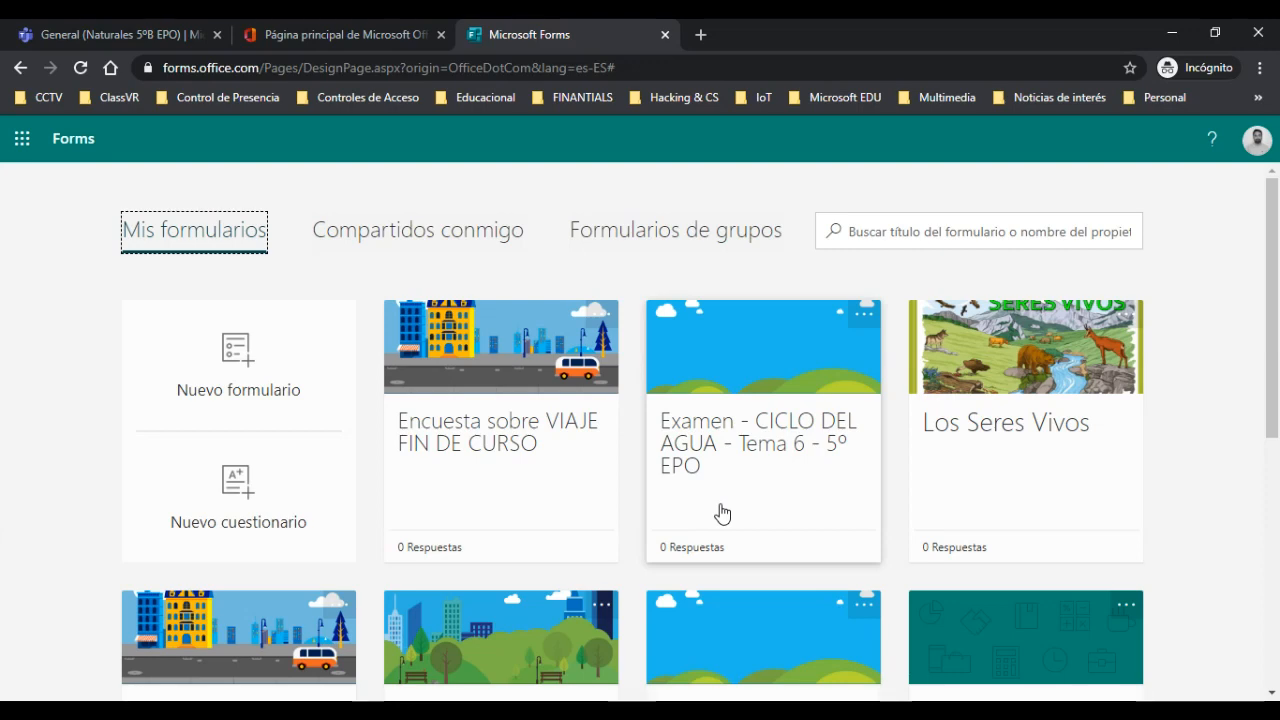
pyautogui.scroll(-2, 723, 513)
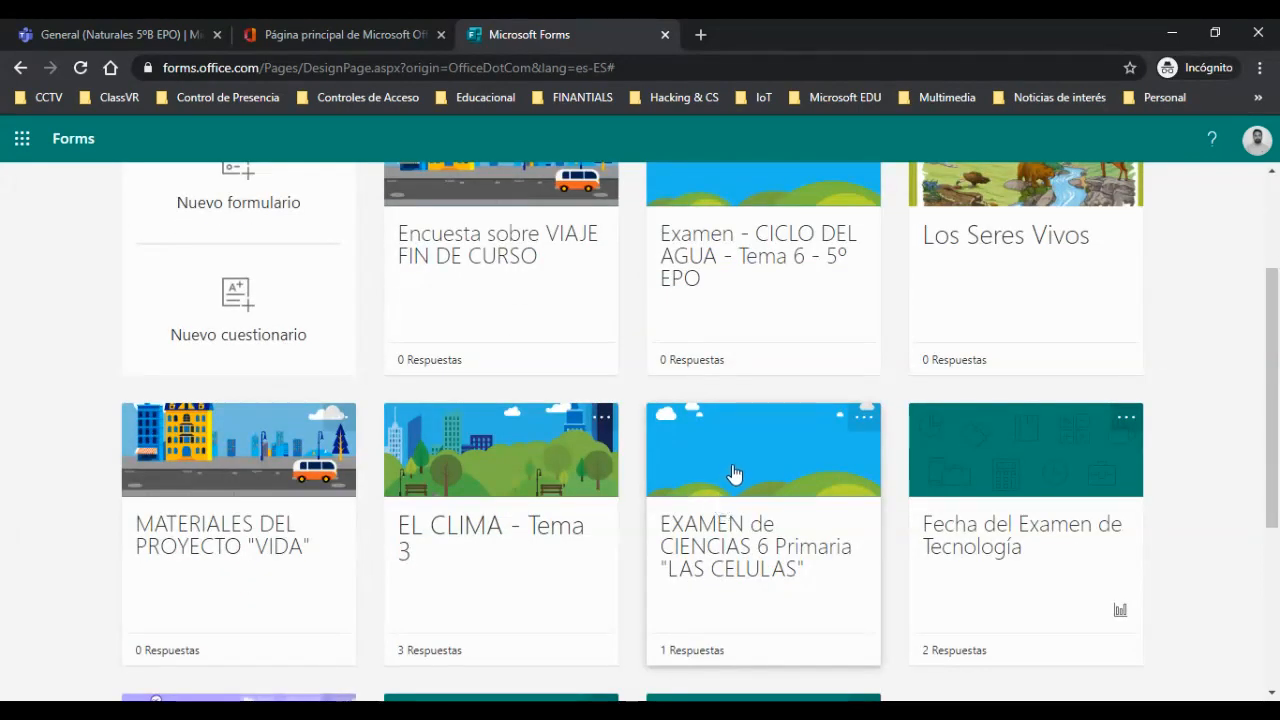
pyautogui.scroll(-1, 764, 440)
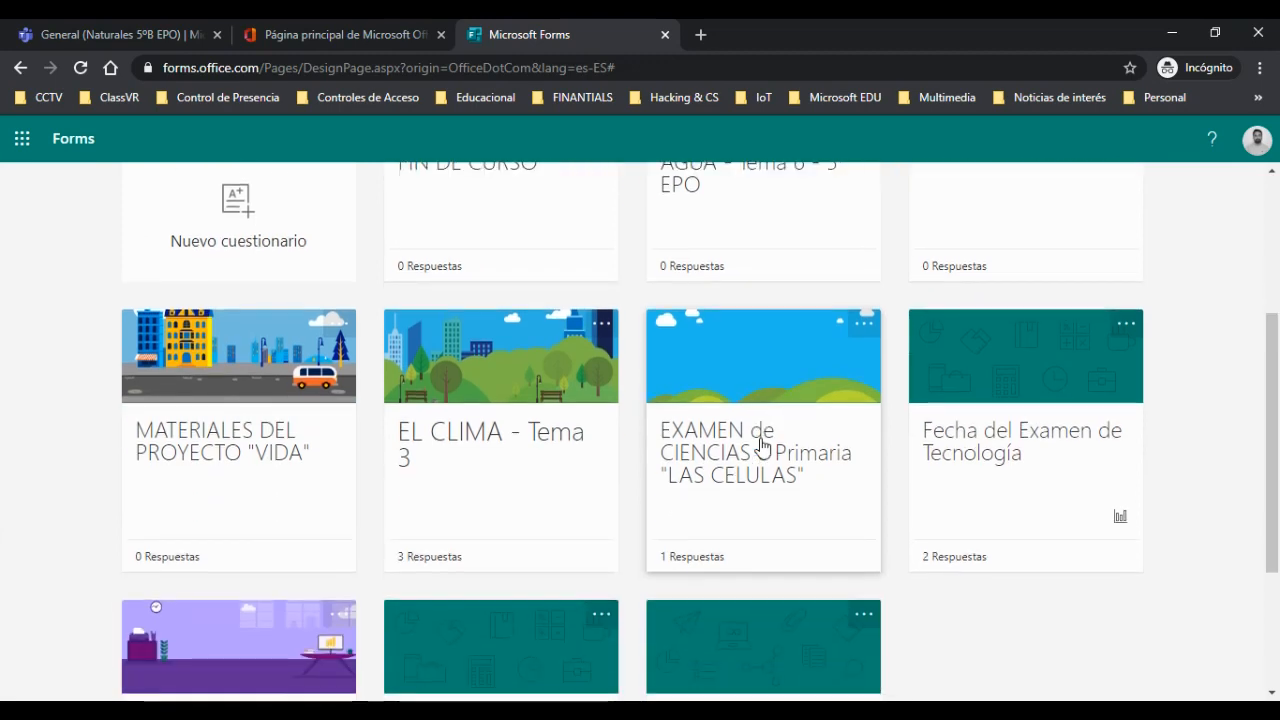
pyautogui.scroll(2, 778, 428)
pyautogui.scroll(1, 778, 428)
pyautogui.scroll(-2, 777, 428)
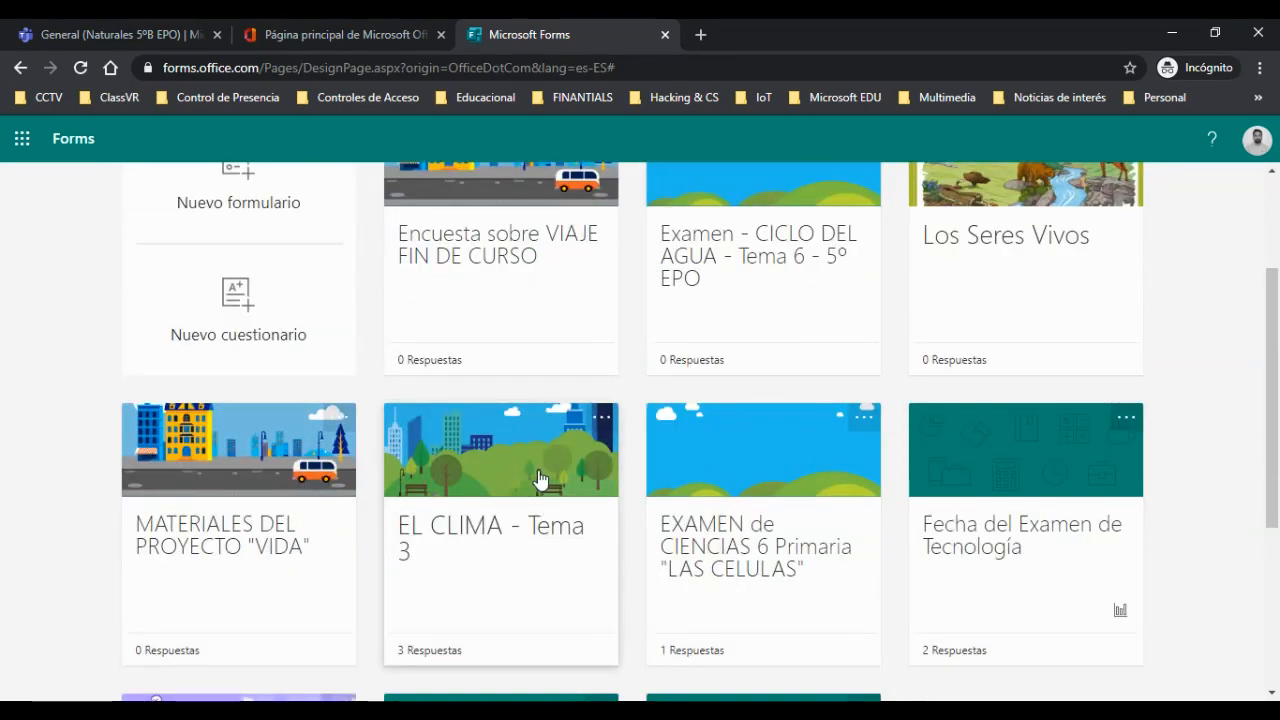
pyautogui.click(495, 498)
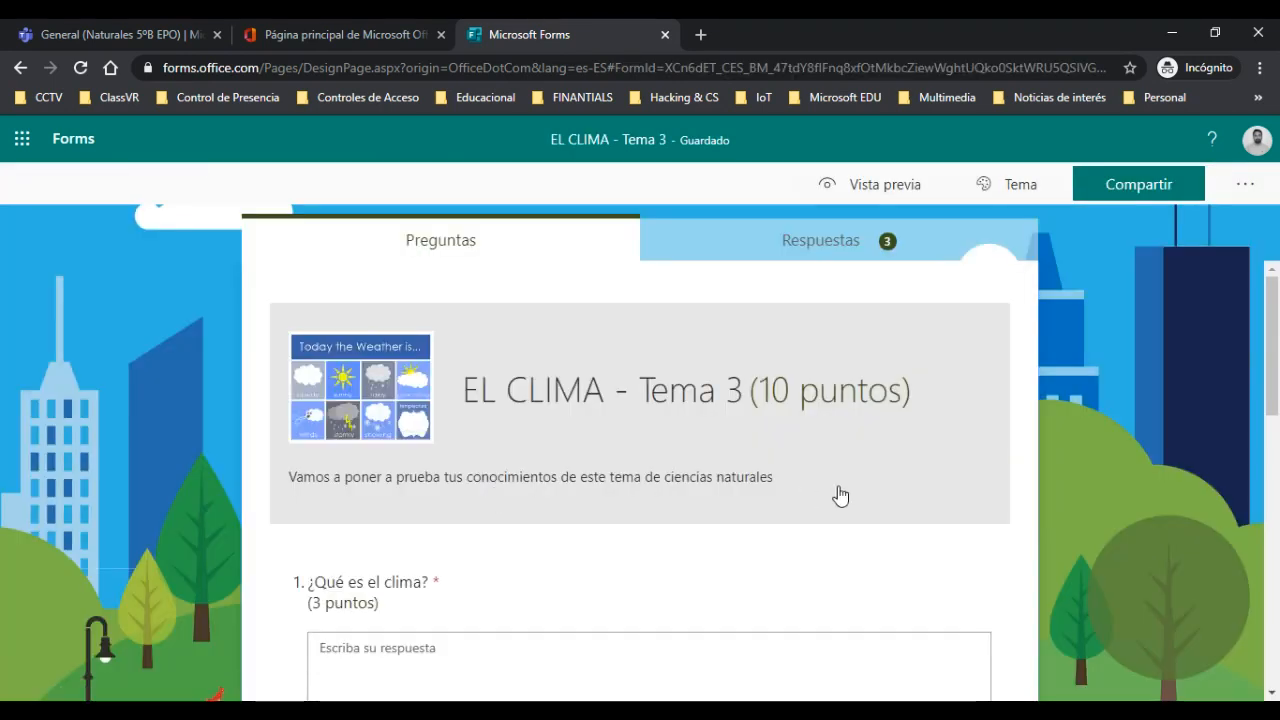
# Look through the quiz's four questions with their point values and marked correct answers
pyautogui.scroll(-5, 840, 495)
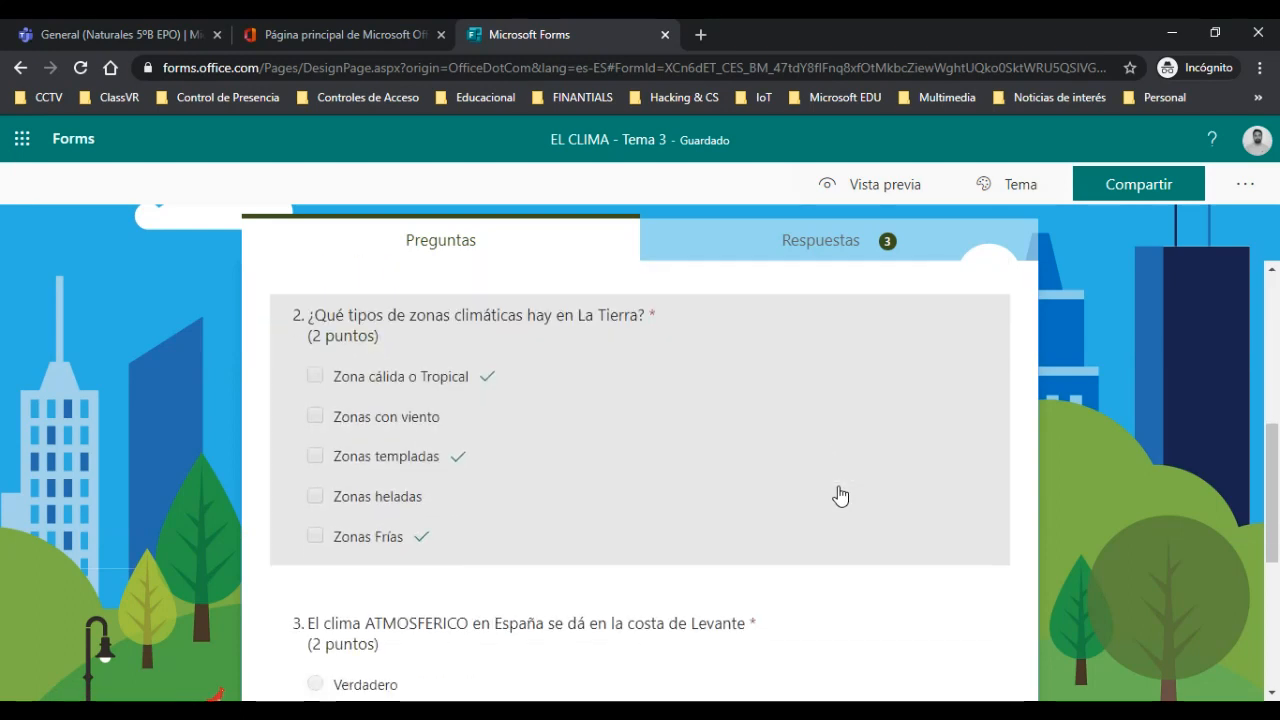
pyautogui.scroll(2, 840, 495)
pyautogui.scroll(3, 840, 495)
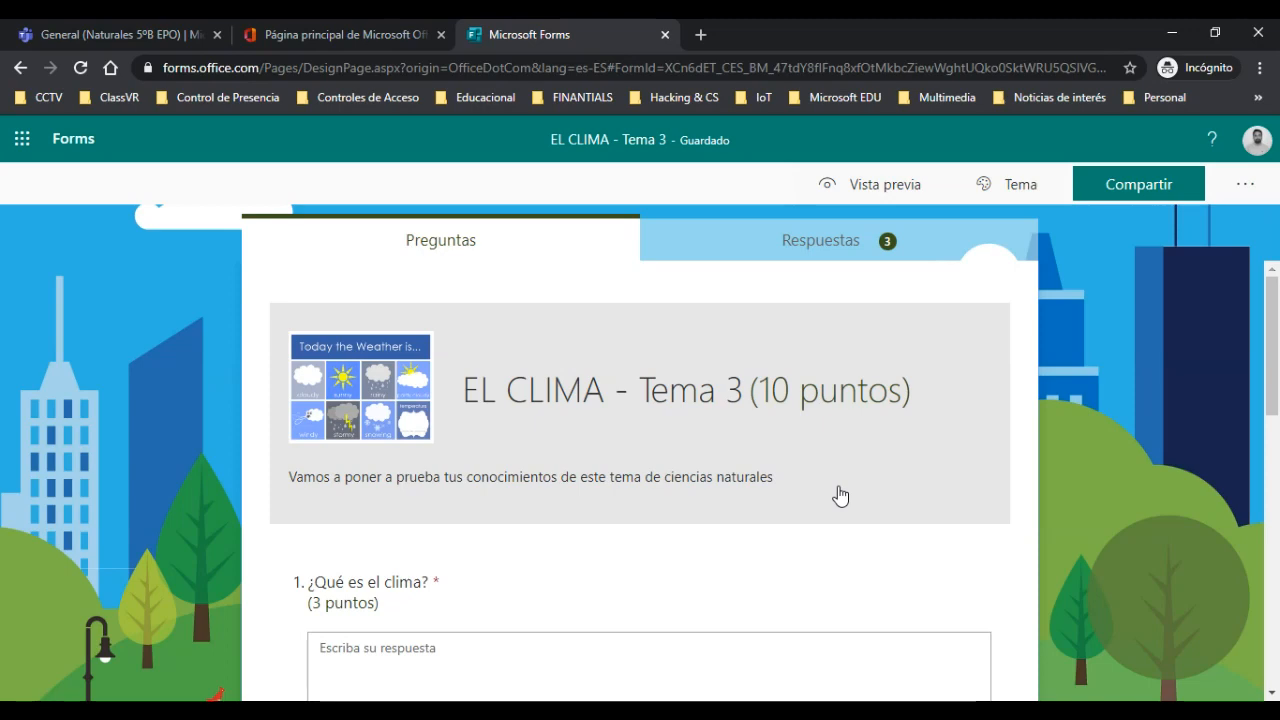
pyautogui.scroll(-9, 840, 495)
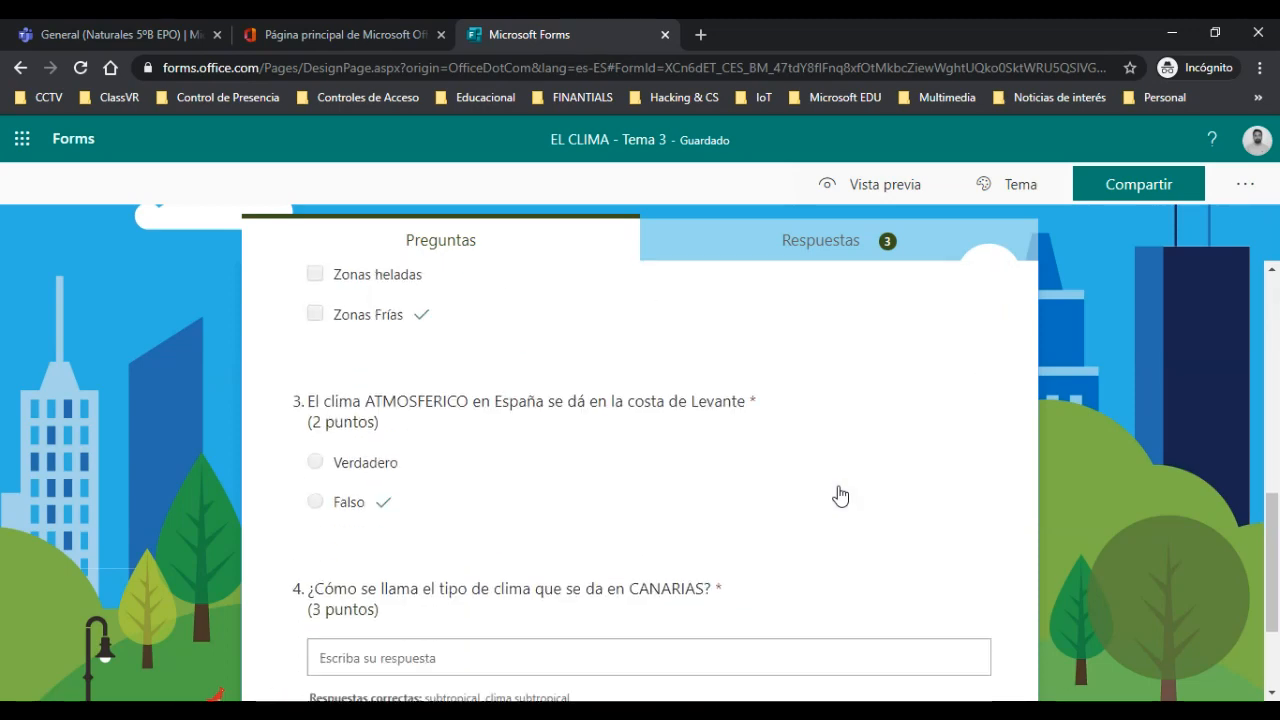
pyautogui.scroll(9, 840, 495)
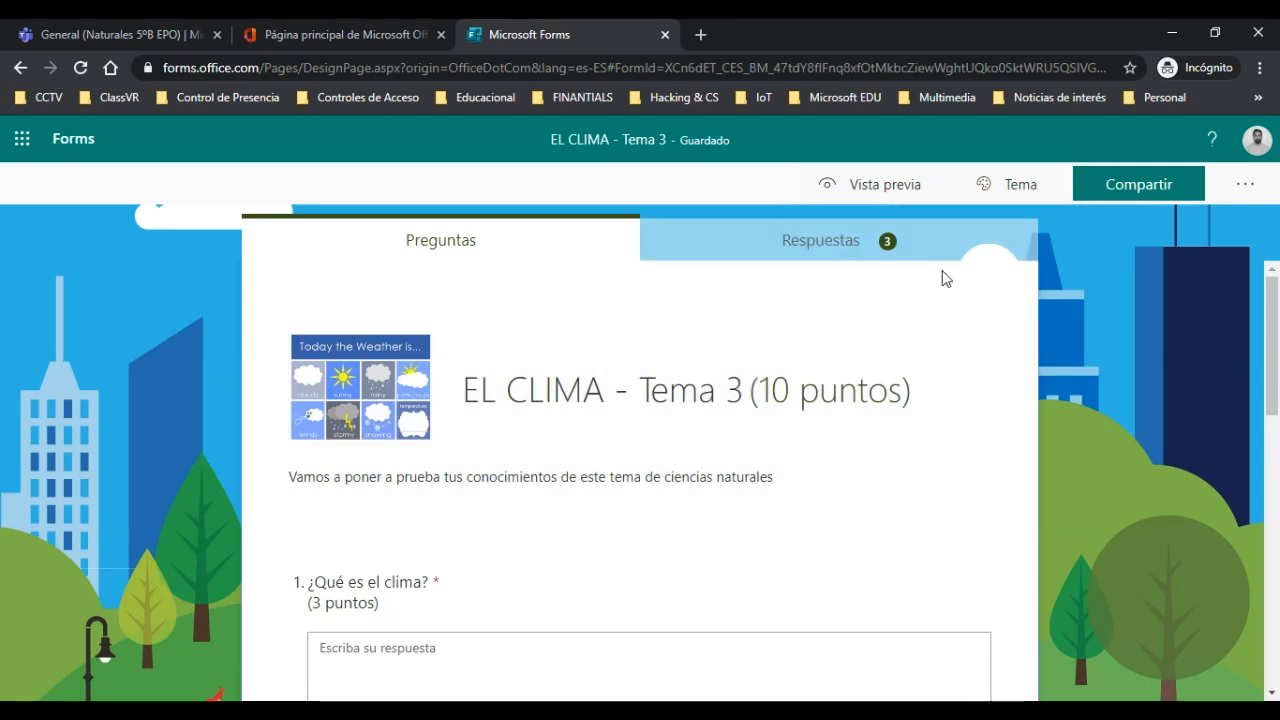
# Open the quiz's responses and examine the overall summary and the results for each question
pyautogui.click(808, 258)
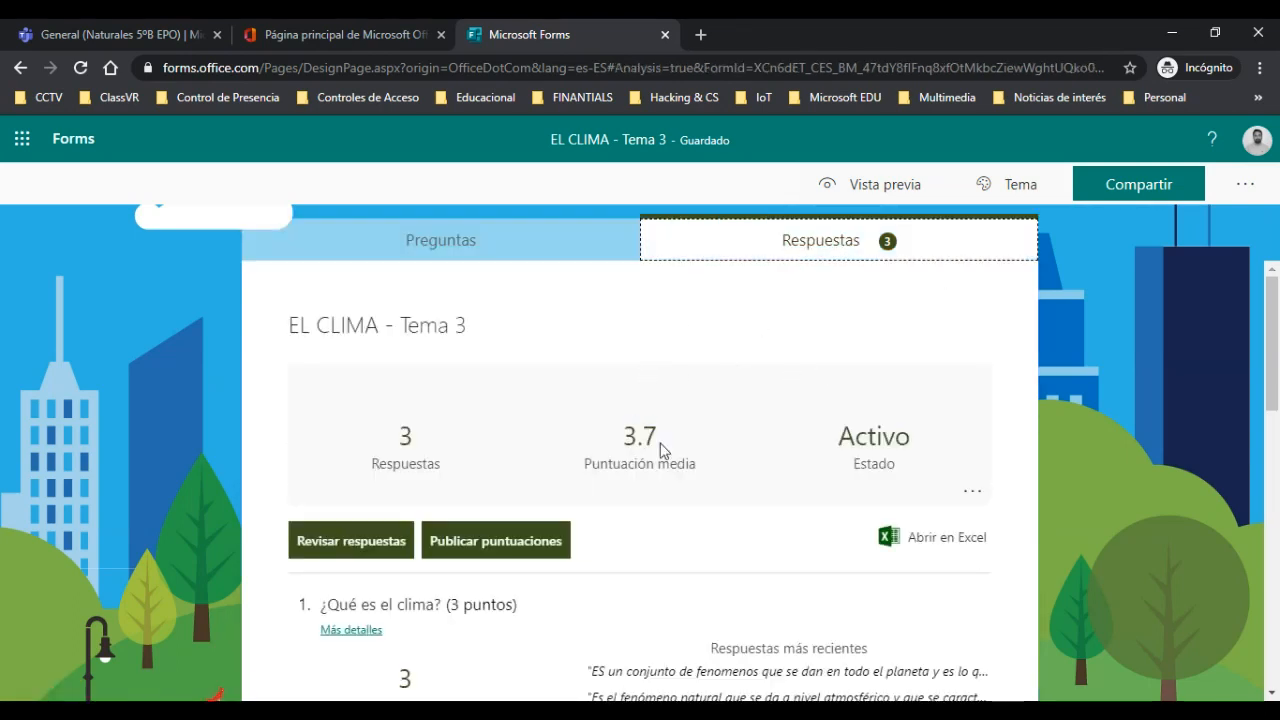
pyautogui.scroll(-2, 662, 444)
pyautogui.scroll(2, 662, 444)
pyautogui.scroll(-2, 662, 452)
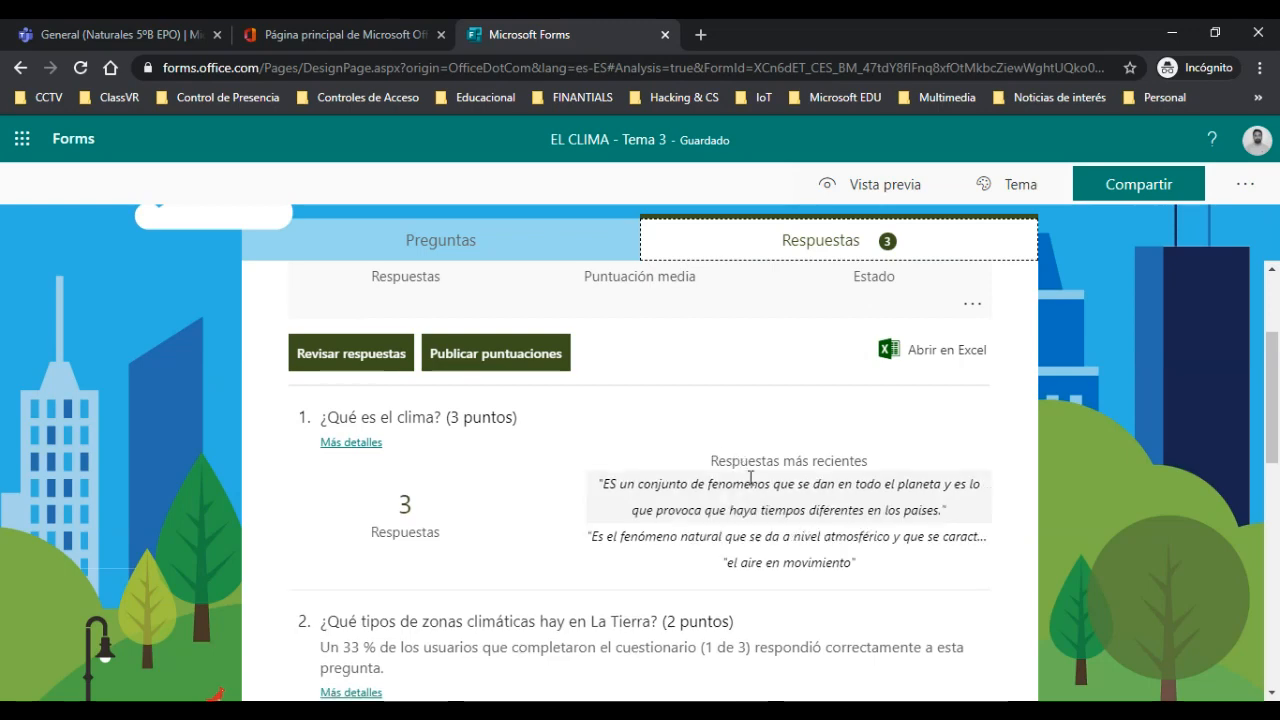
pyautogui.scroll(-2, 750, 480)
pyautogui.scroll(-6, 750, 478)
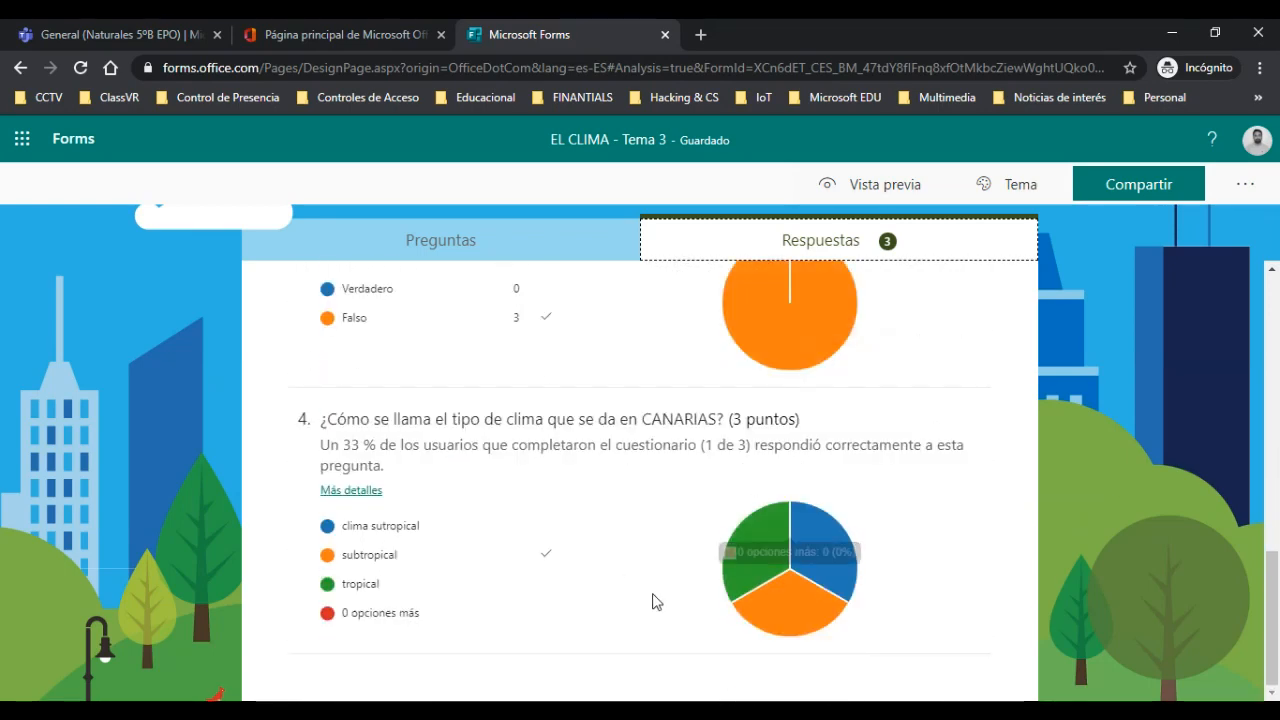
pyautogui.scroll(2, 654, 600)
pyautogui.scroll(8, 655, 600)
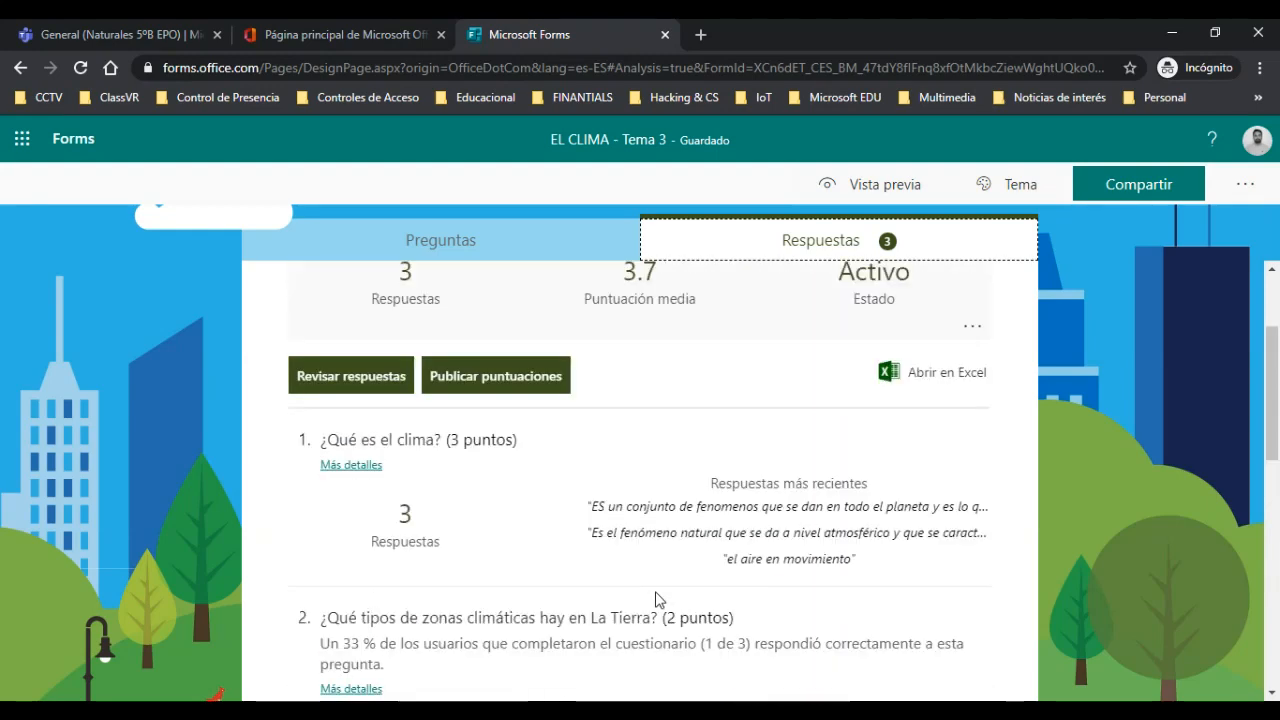
pyautogui.scroll(1, 655, 591)
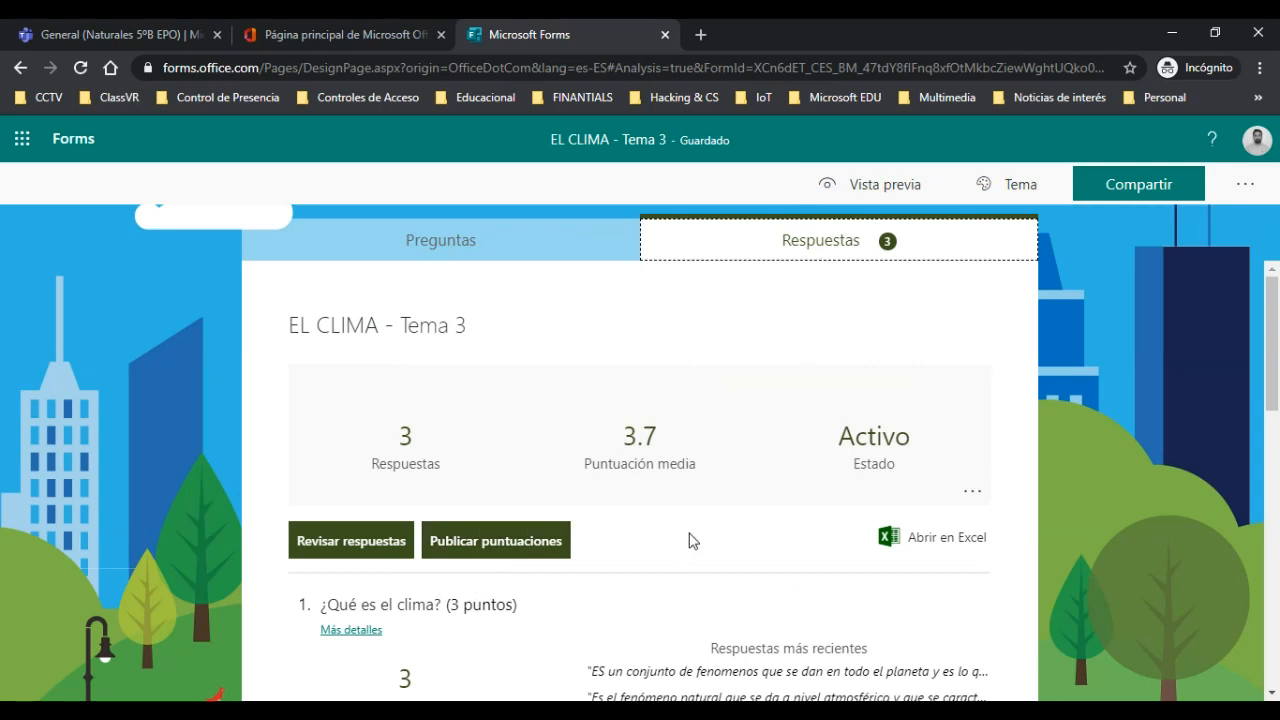
pyautogui.scroll(-1, 688, 541)
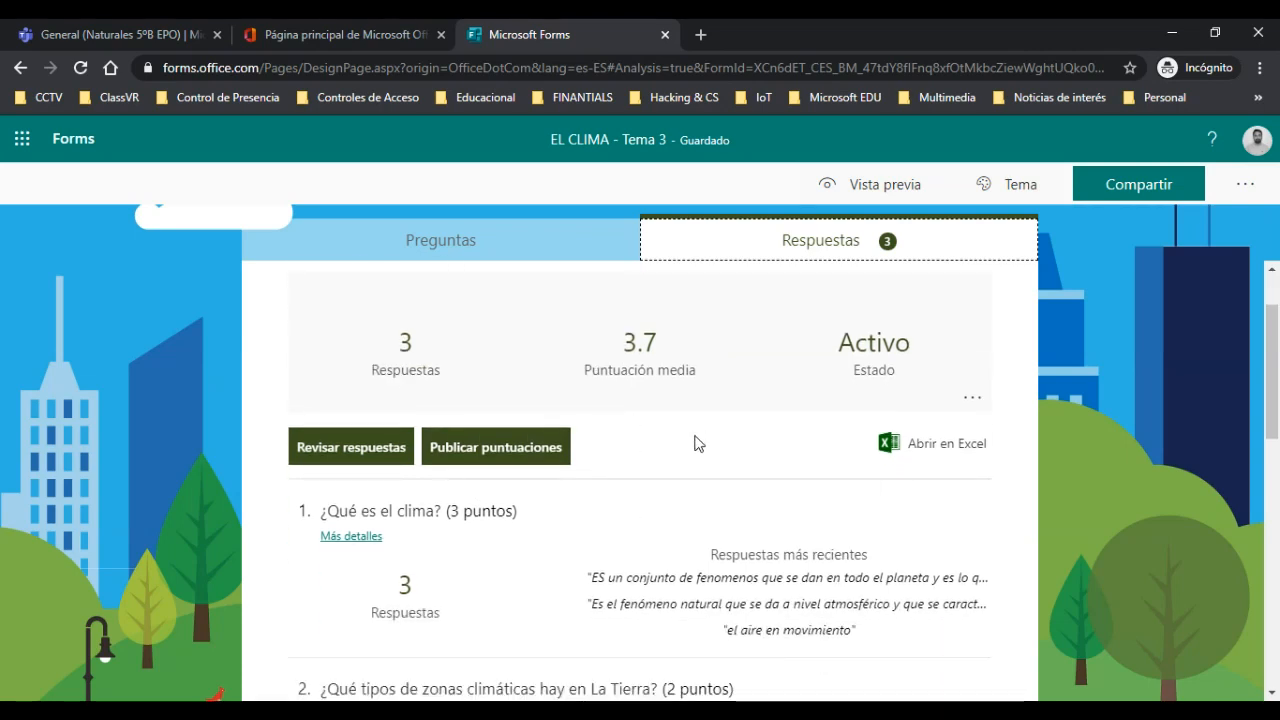
pyautogui.scroll(1, 695, 468)
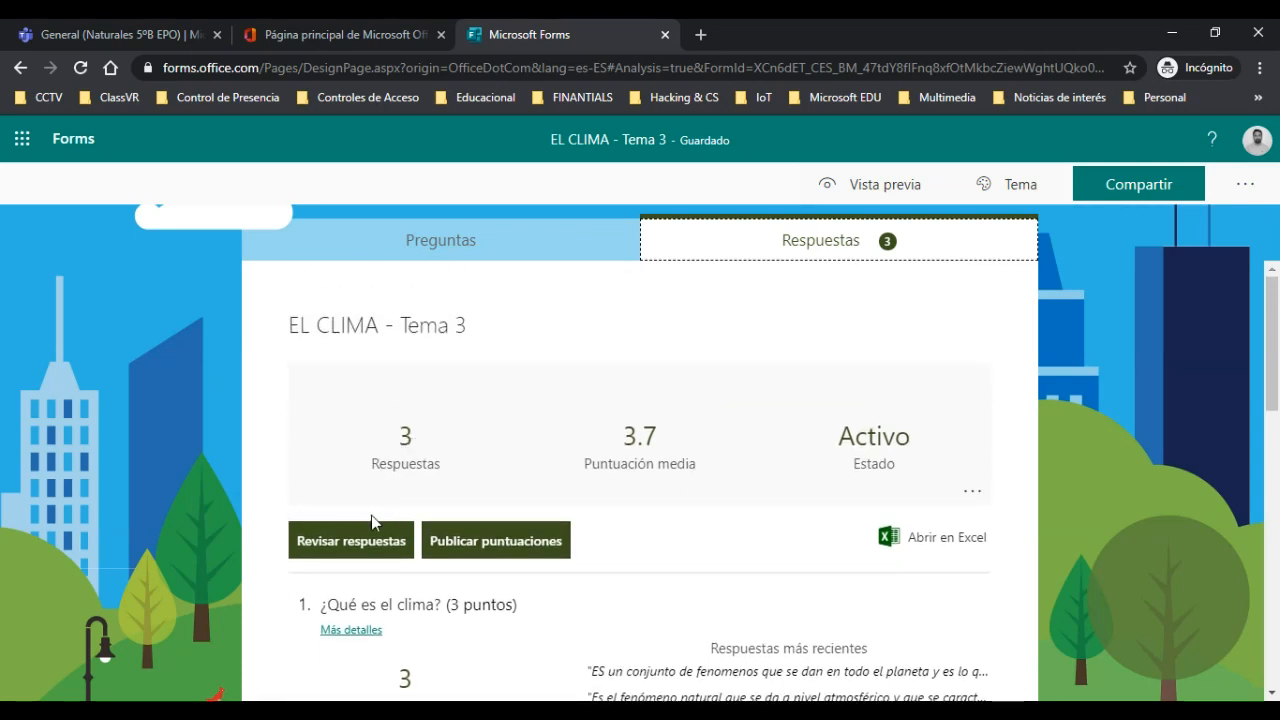
pyautogui.scroll(-1, 697, 498)
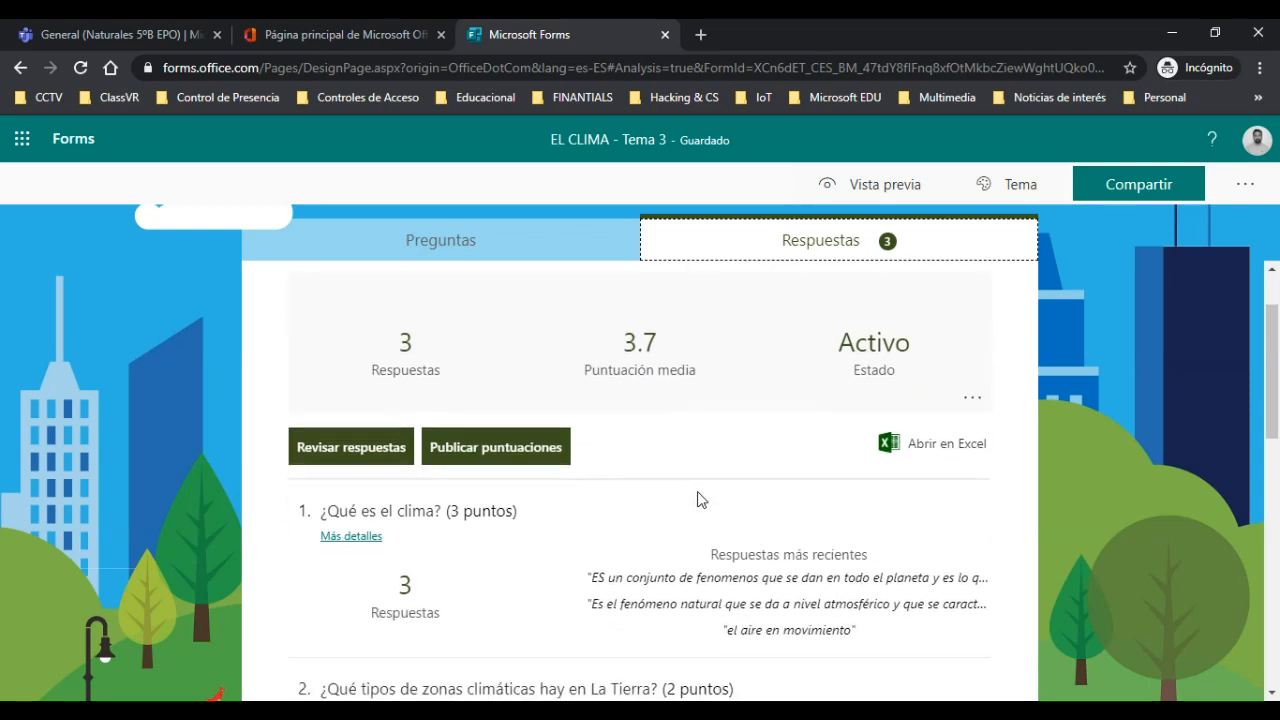
# Open the review of individual responses and examine the first student's answers, per-question points and total score
pyautogui.click(331, 460)
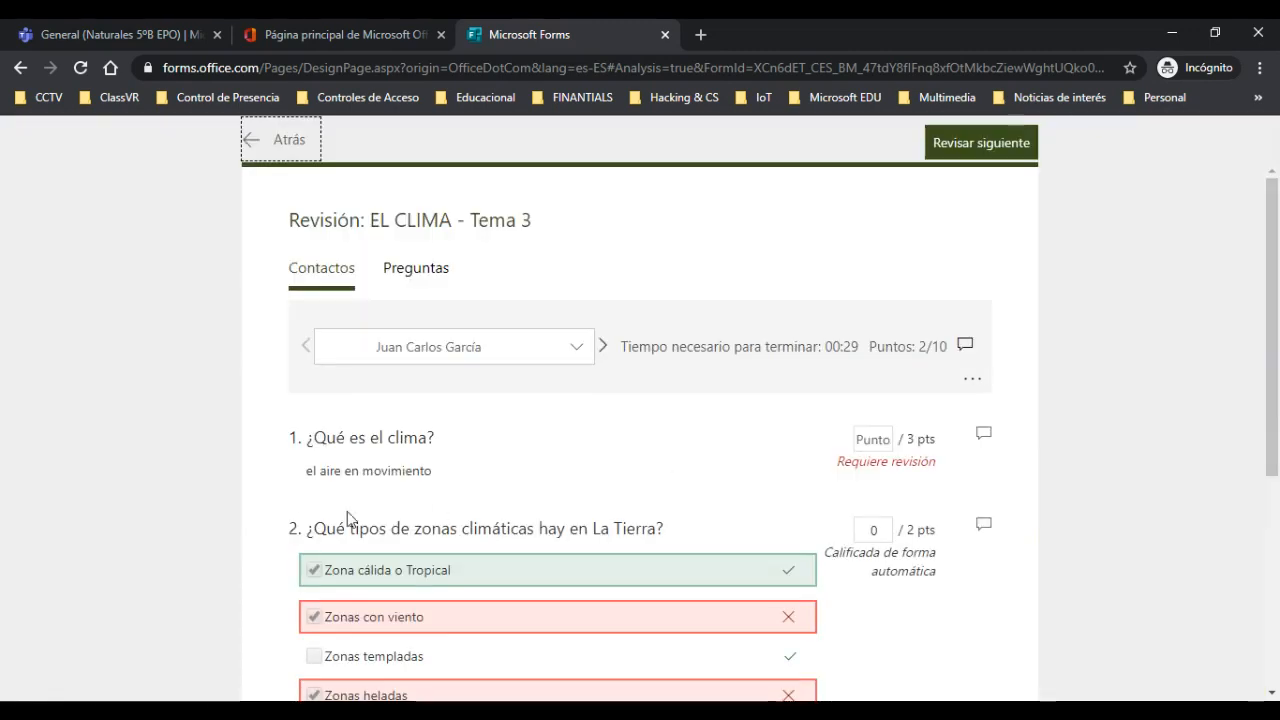
pyautogui.scroll(-2, 300, 520)
pyautogui.scroll(1, 300, 520)
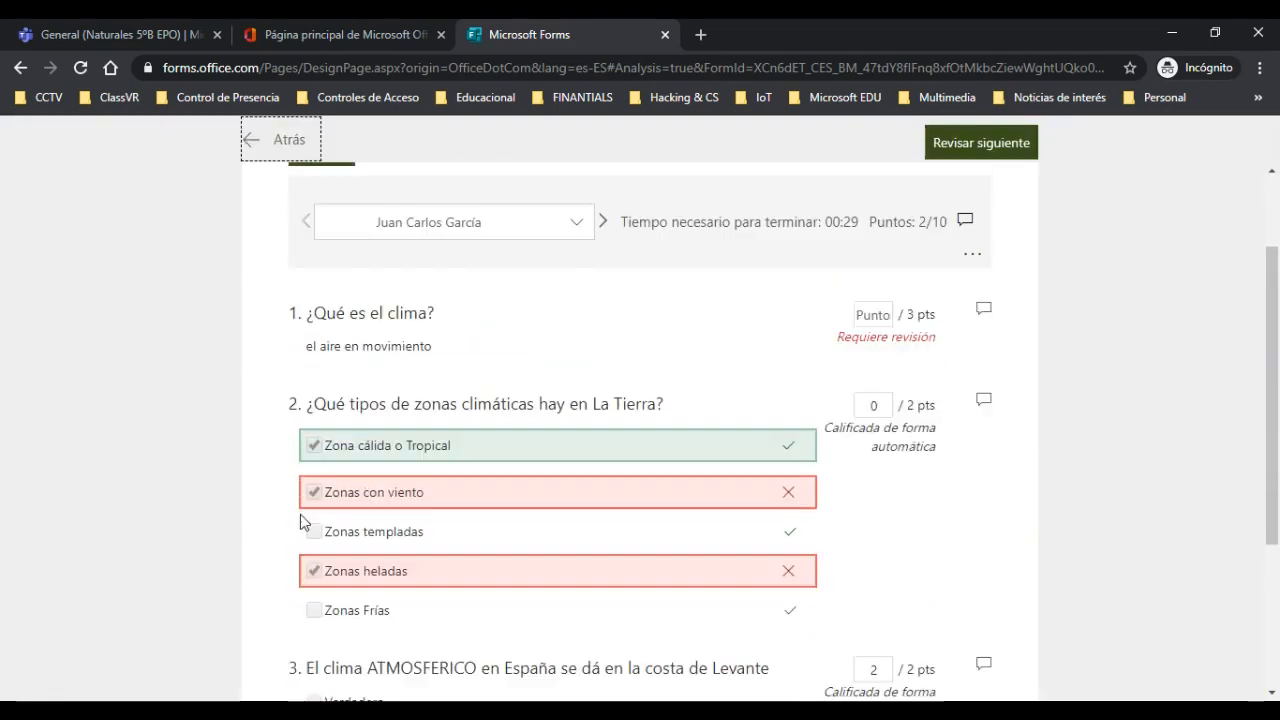
pyautogui.scroll(2, 300, 514)
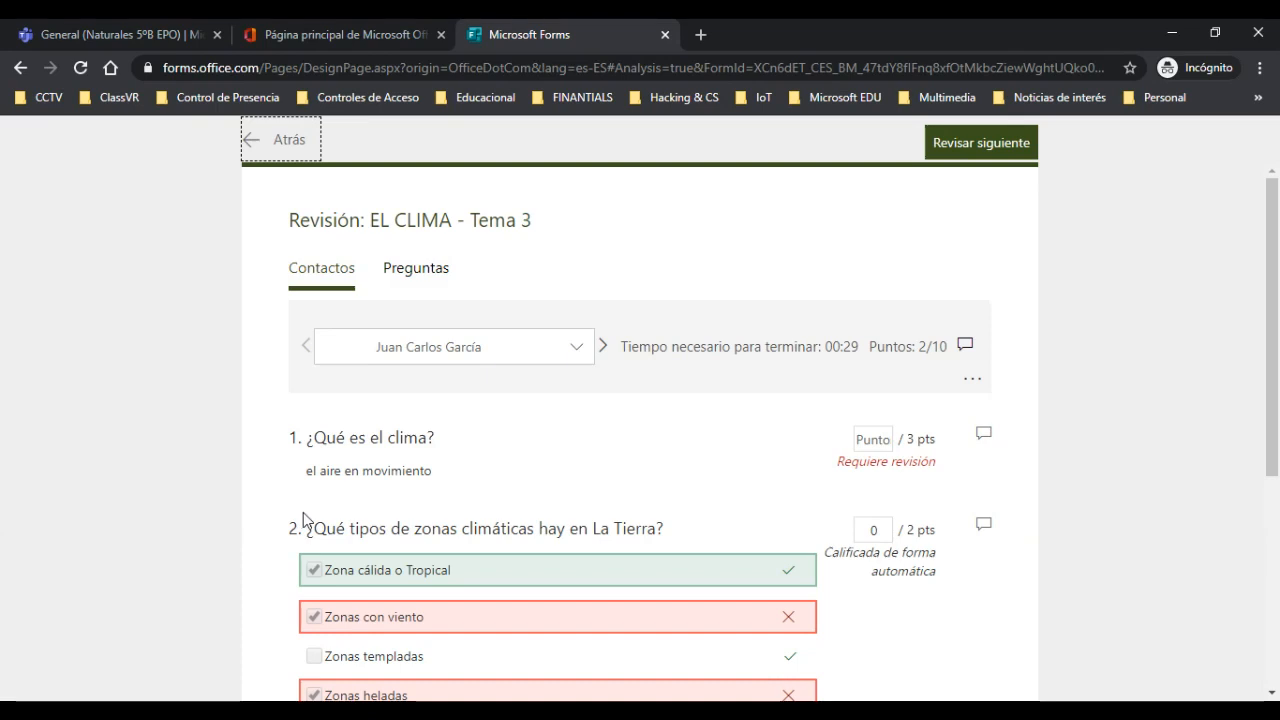
pyautogui.scroll(-4, 303, 519)
pyautogui.scroll(4, 305, 519)
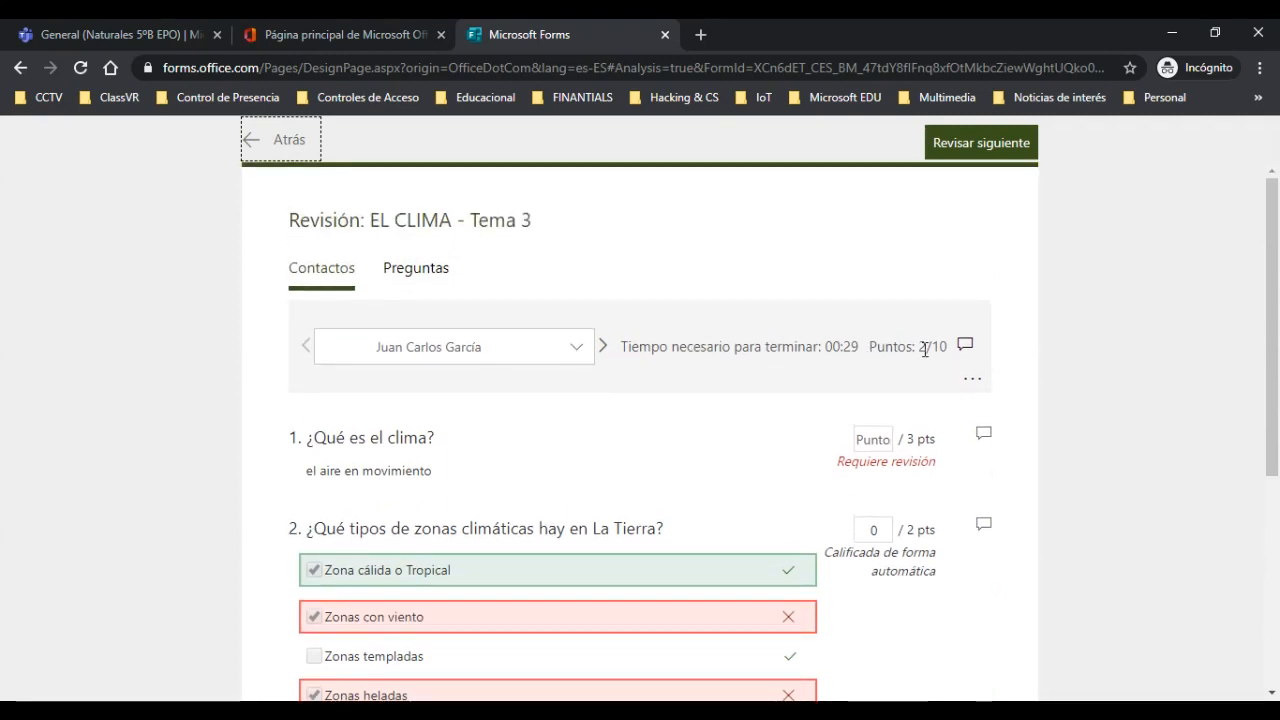
pyautogui.moveTo(916, 346); pyautogui.dragTo(950, 346)
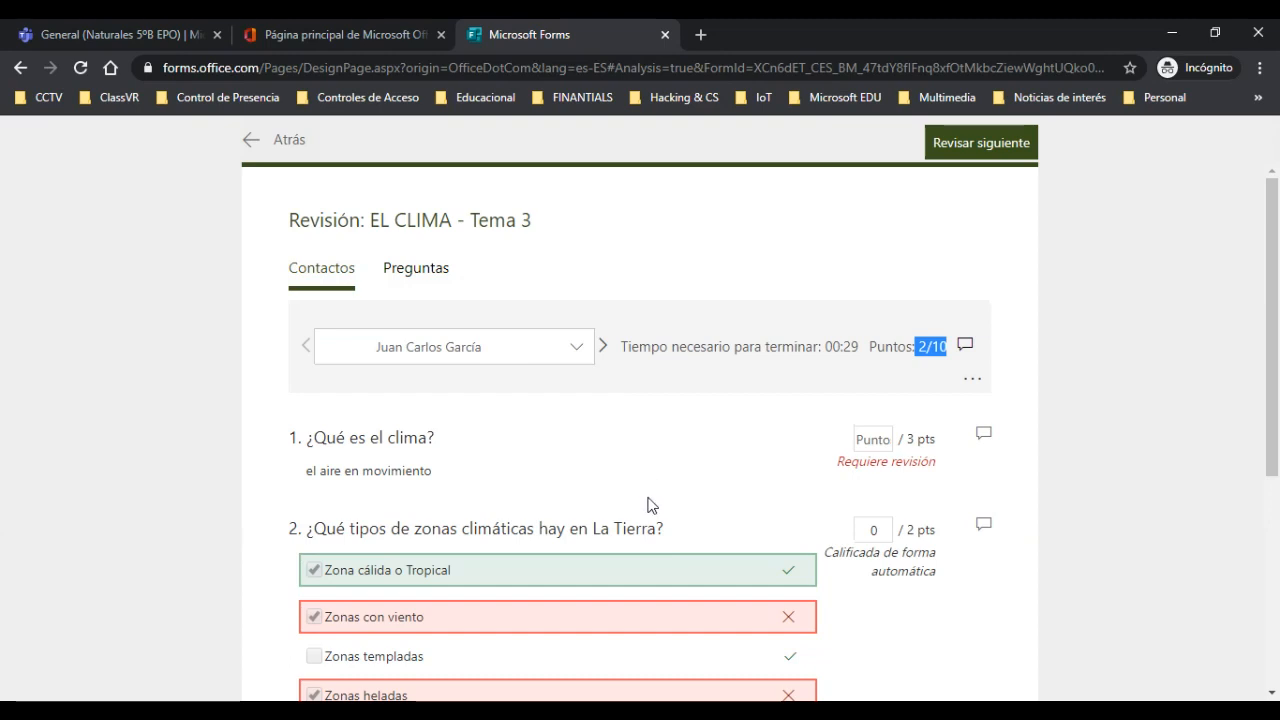
pyautogui.scroll(-4, 395, 520)
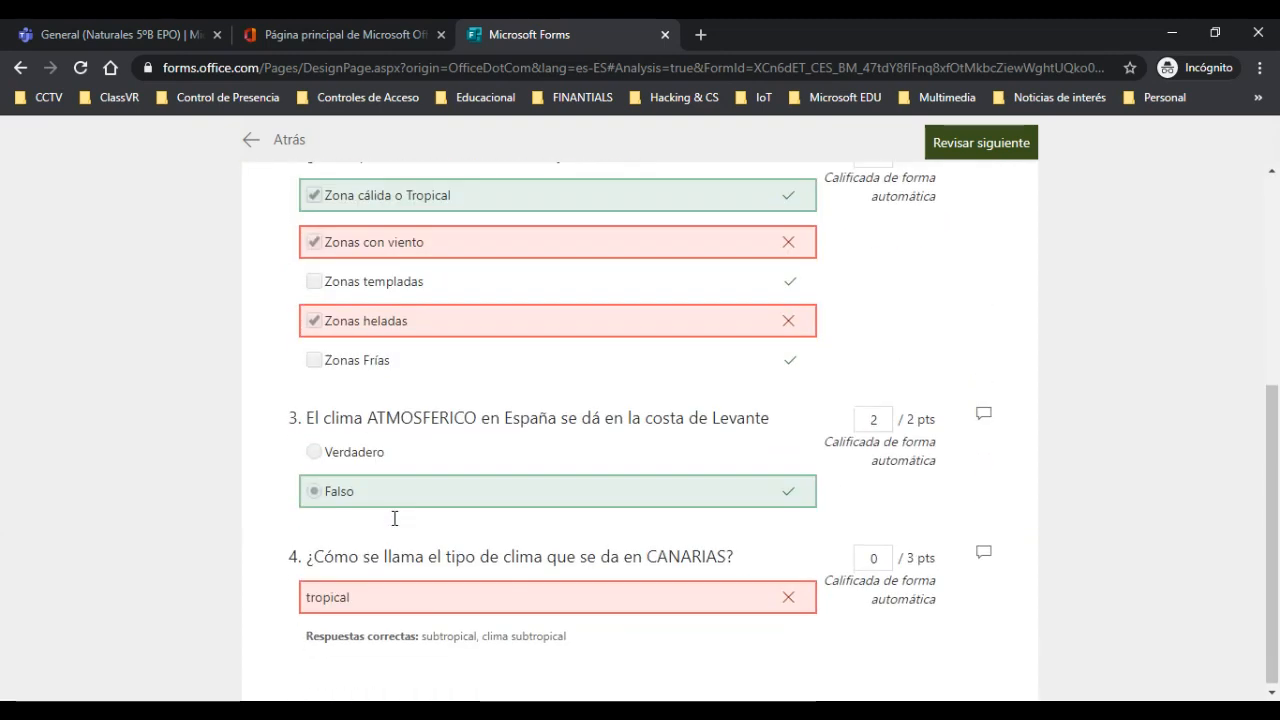
pyautogui.scroll(5, 395, 524)
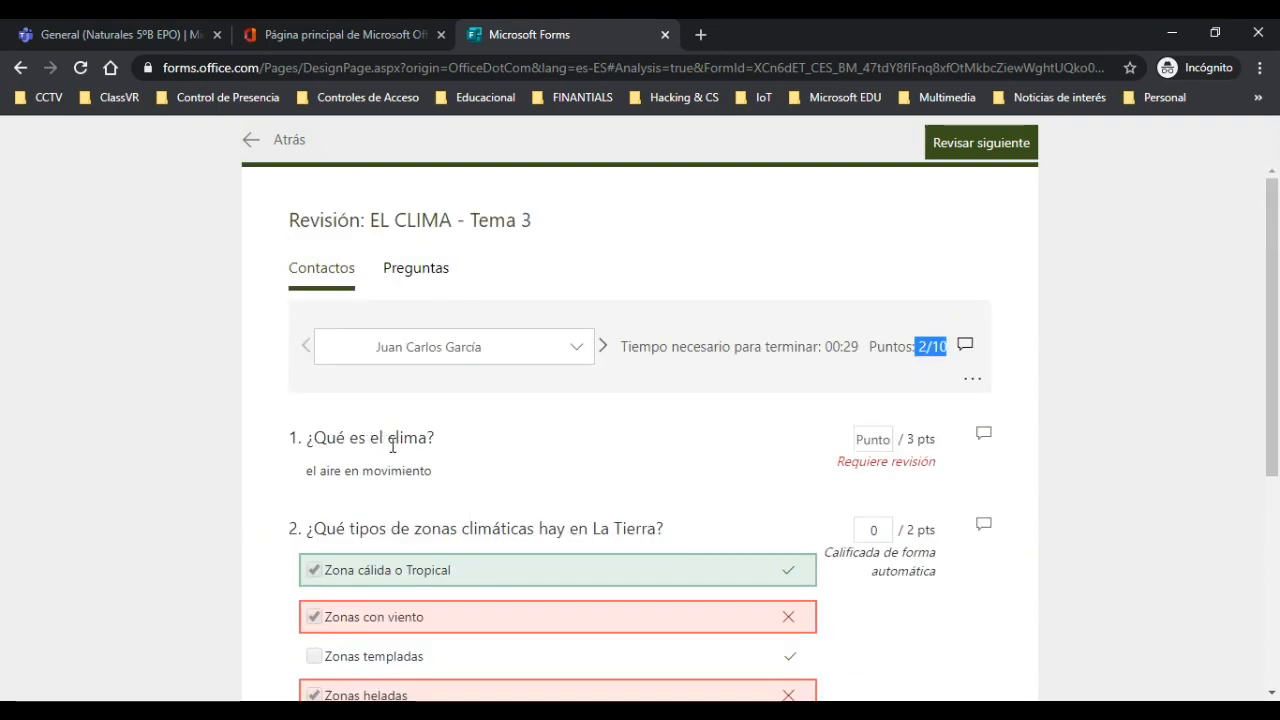
# Grade the student's open answer to question 1, "¿Qué es el clima?", with 0 of 3 points
pyautogui.tripleClick(331, 469)
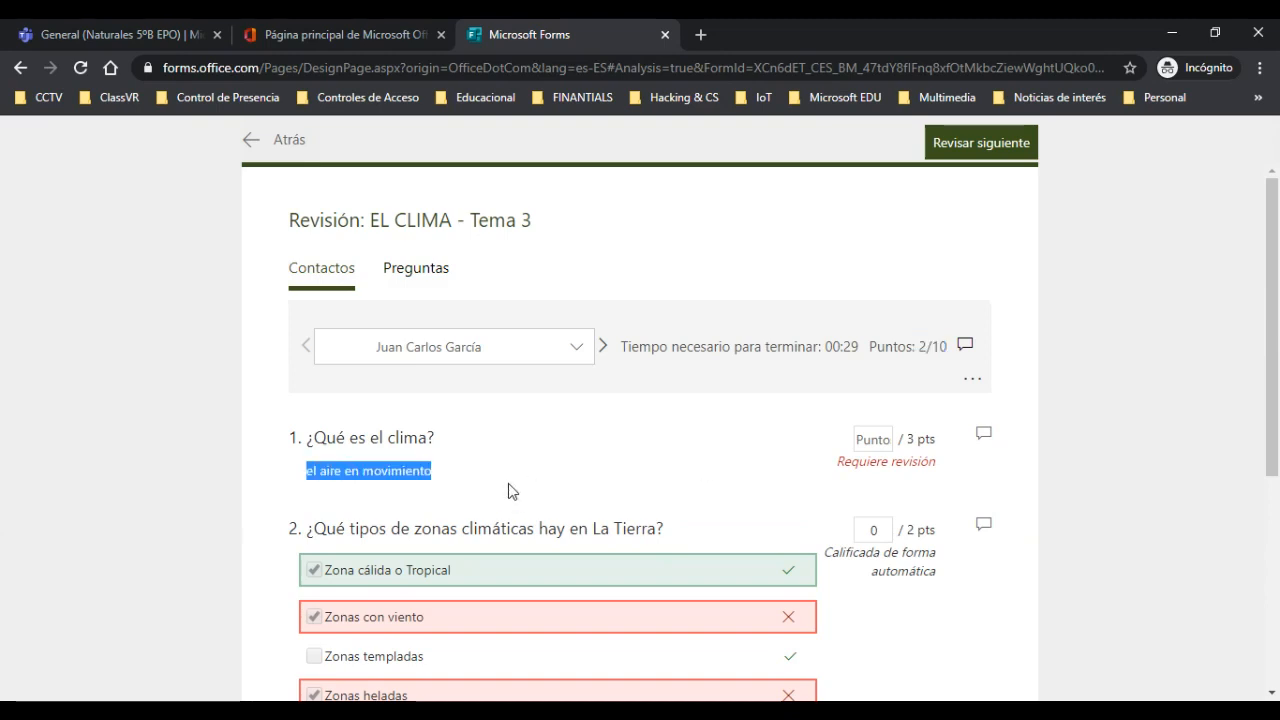
pyautogui.click(878, 439)
pyautogui.moveTo(843, 461); pyautogui.dragTo(904, 463)
pyautogui.click(935, 463)
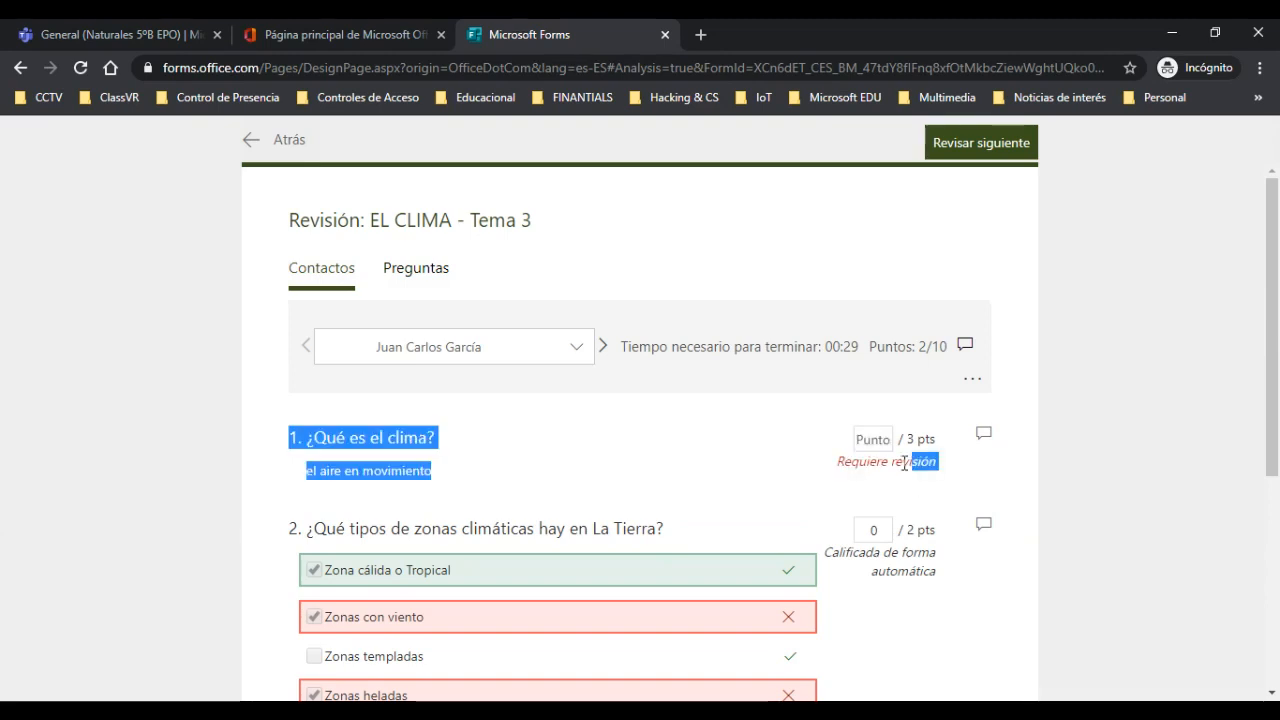
pyautogui.click(904, 463)
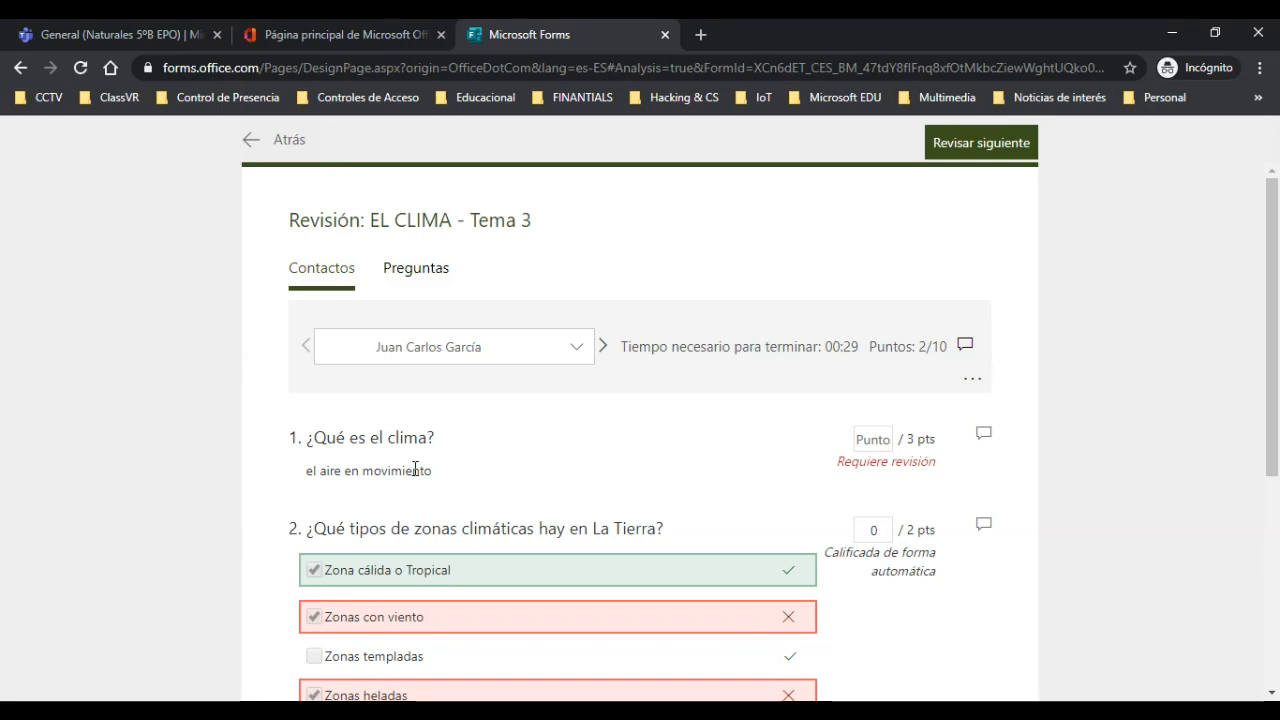
pyautogui.click(884, 439)
pyautogui.write('0')
pyautogui.click(888, 465)
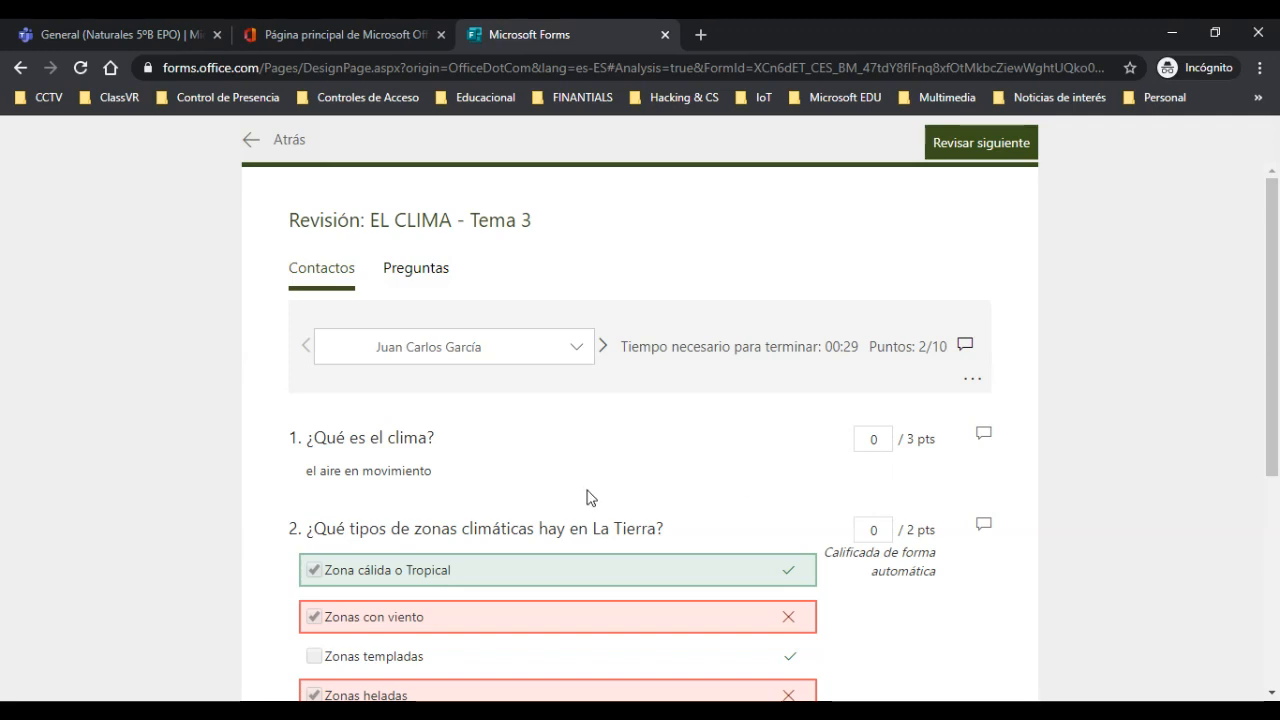
# Add the feedback comment "No es correcto, debes de repasar el concepto" to question 1, correcting the misspelled word to "repasar"
pyautogui.click(985, 437)
pyautogui.write('N')
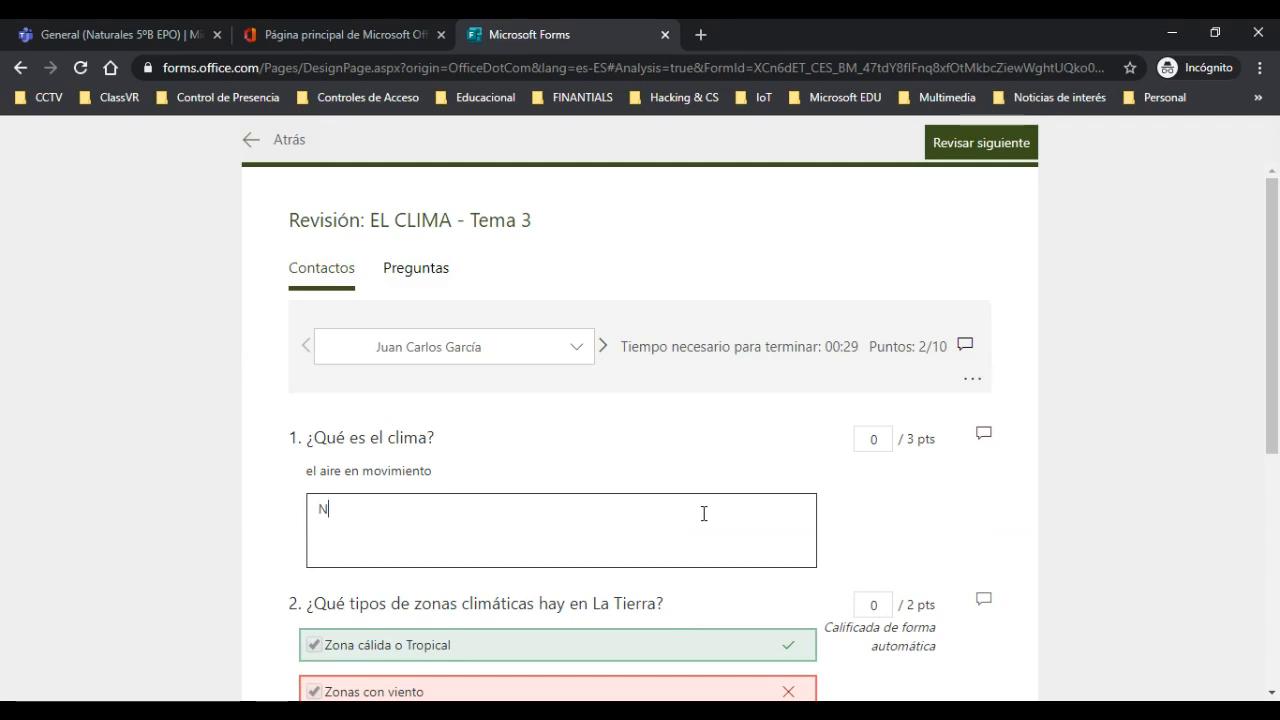
pyautogui.write('o es ')
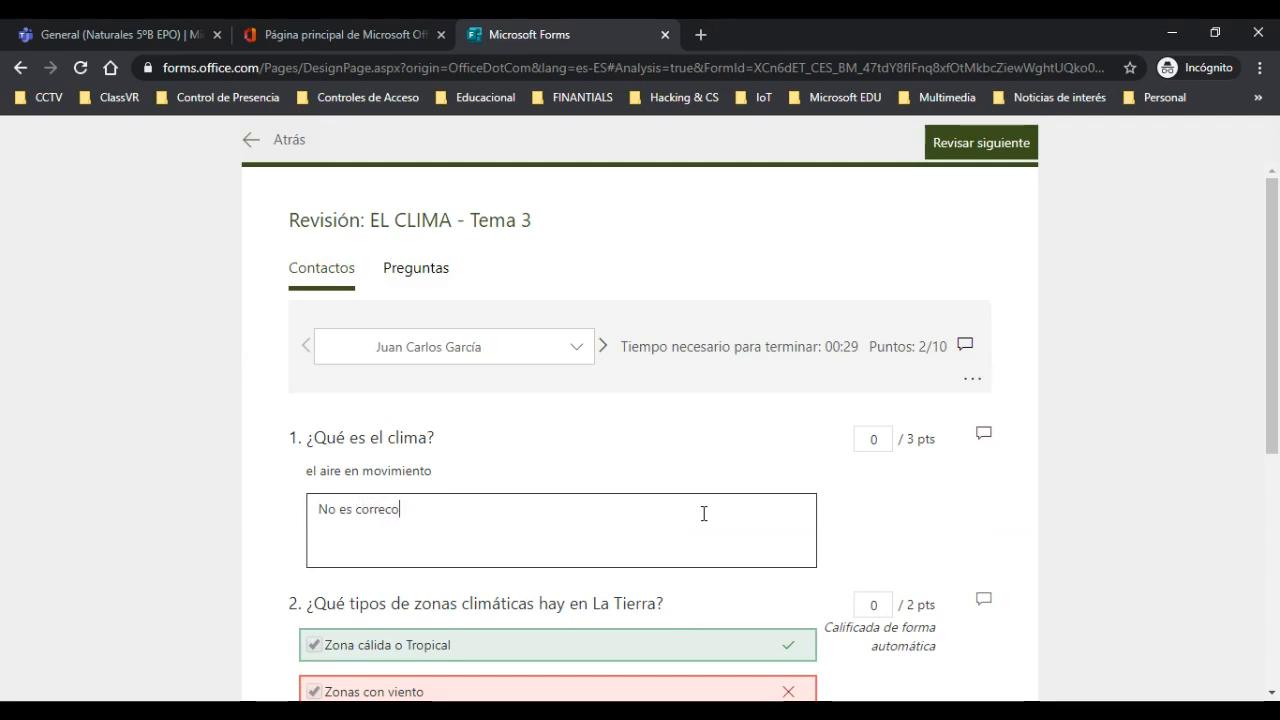
pyautogui.write('correcto, debes de resp')
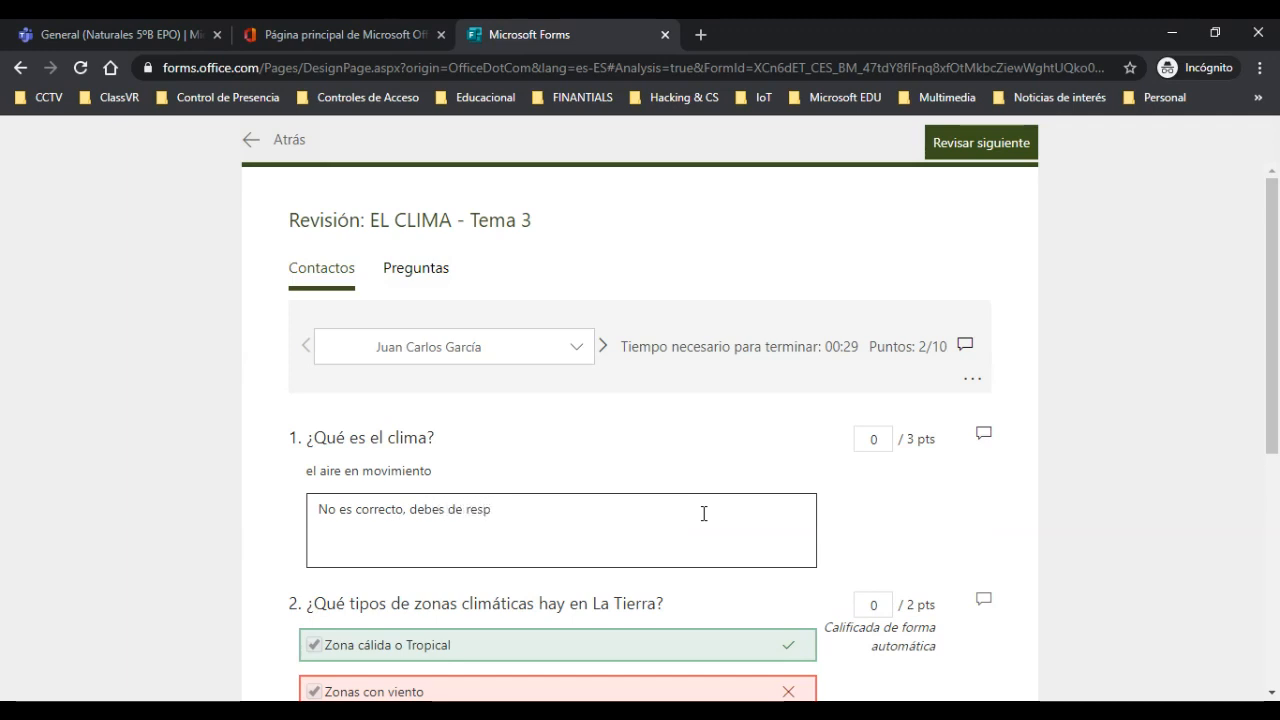
pyautogui.write('asar el concepto')
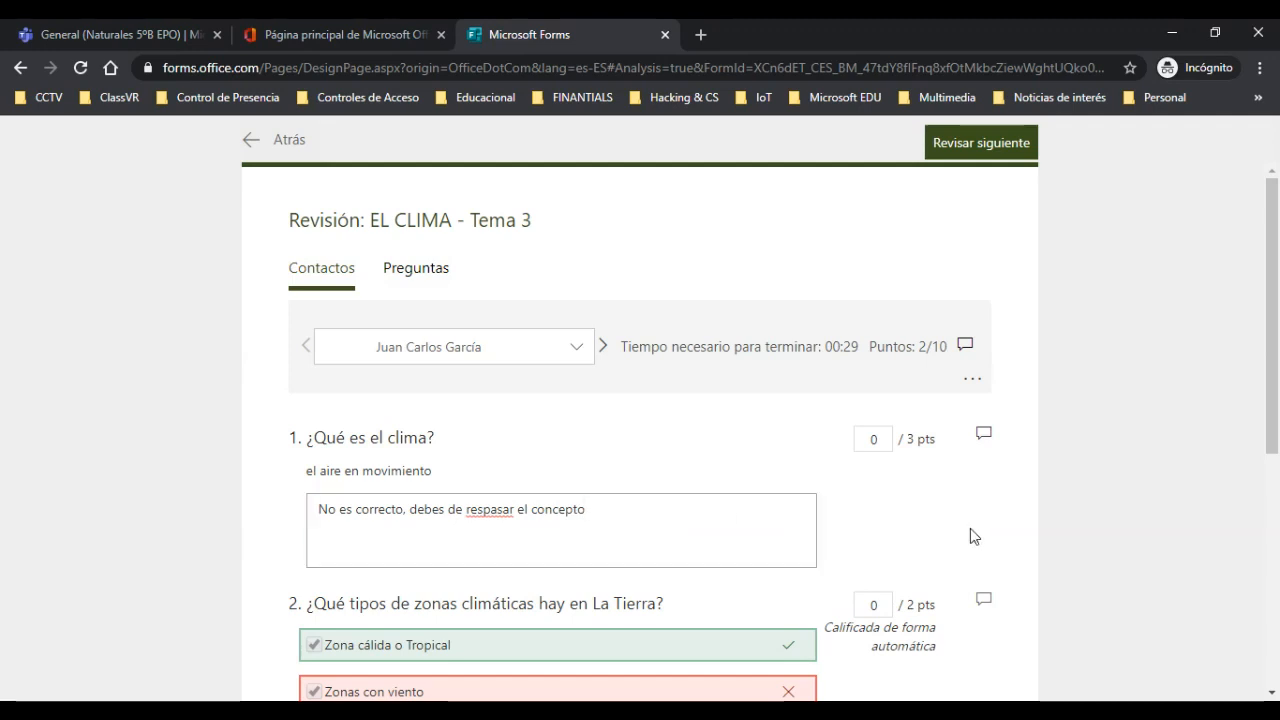
pyautogui.rightClick(493, 514)
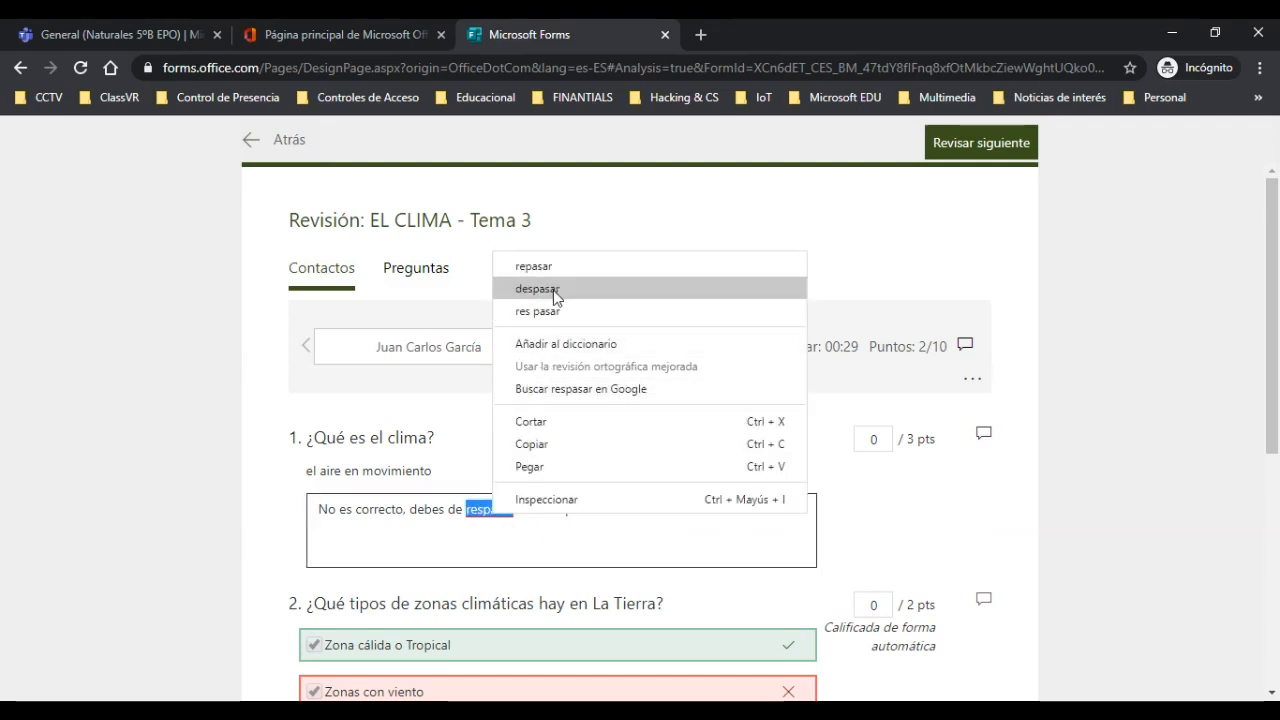
pyautogui.click(554, 265)
pyautogui.click(982, 520)
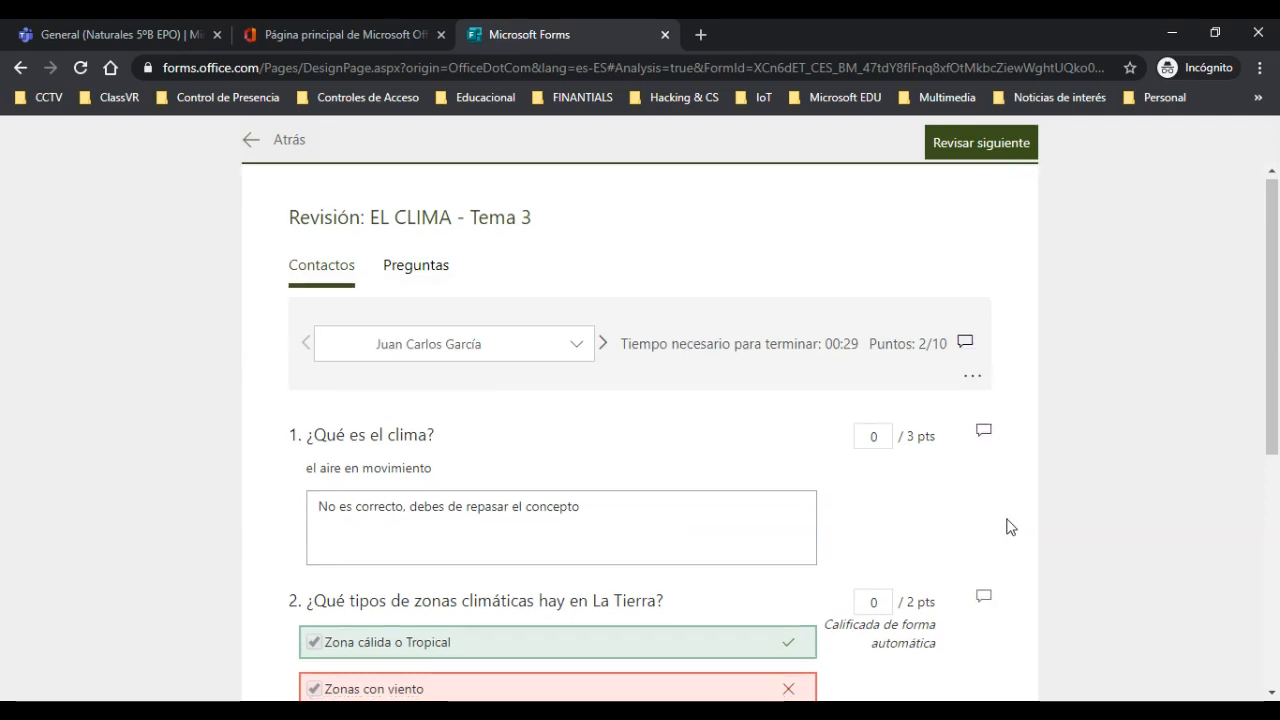
# Override the automatic score of question 2 about the Earth's climate zones with 1 of 2 points
pyautogui.scroll(-3, 1006, 526)
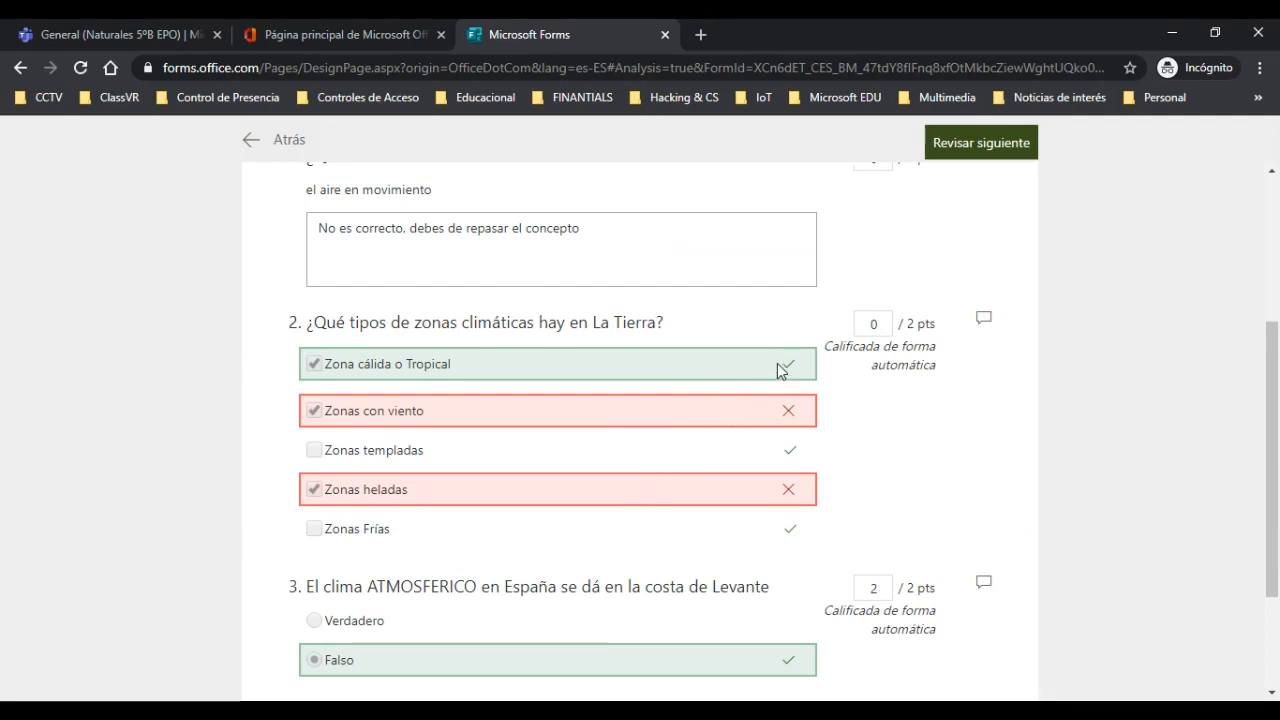
pyautogui.doubleClick(880, 326)
pyautogui.write('1')
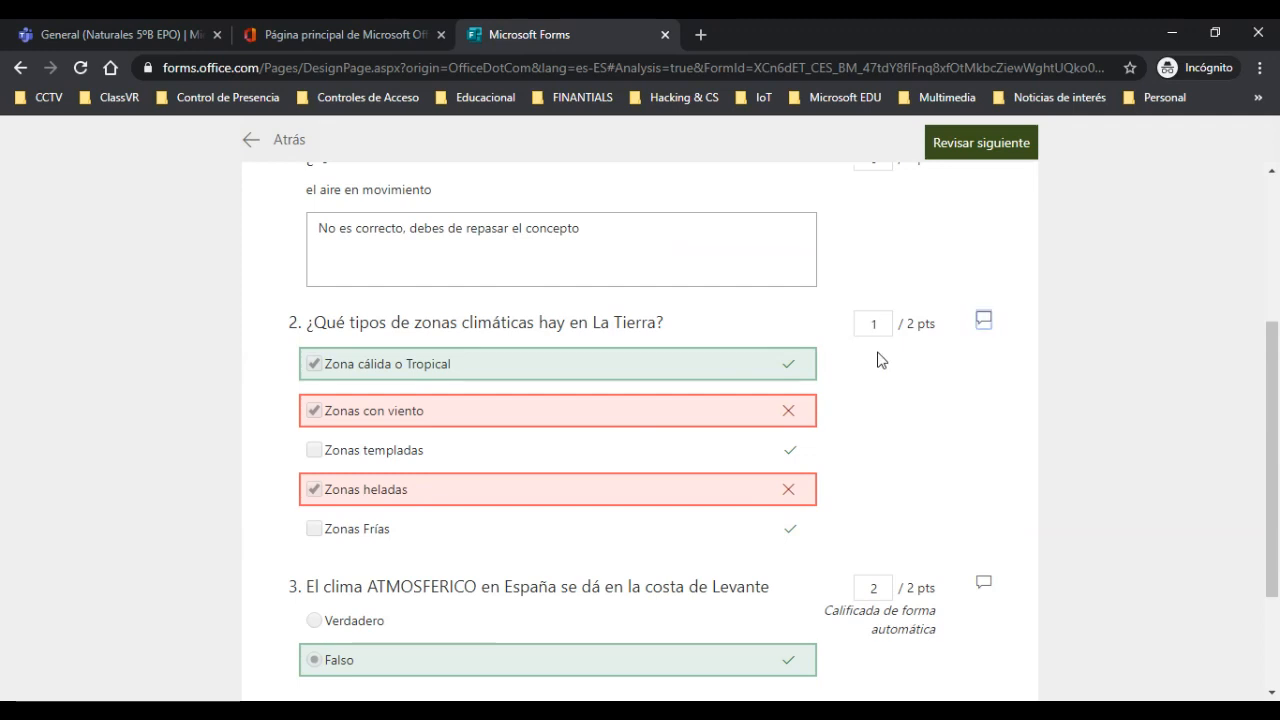
# Check the student's total score and examine the answer to question 4 about the climate in CANARIAS
pyautogui.scroll(-2, 927, 406)
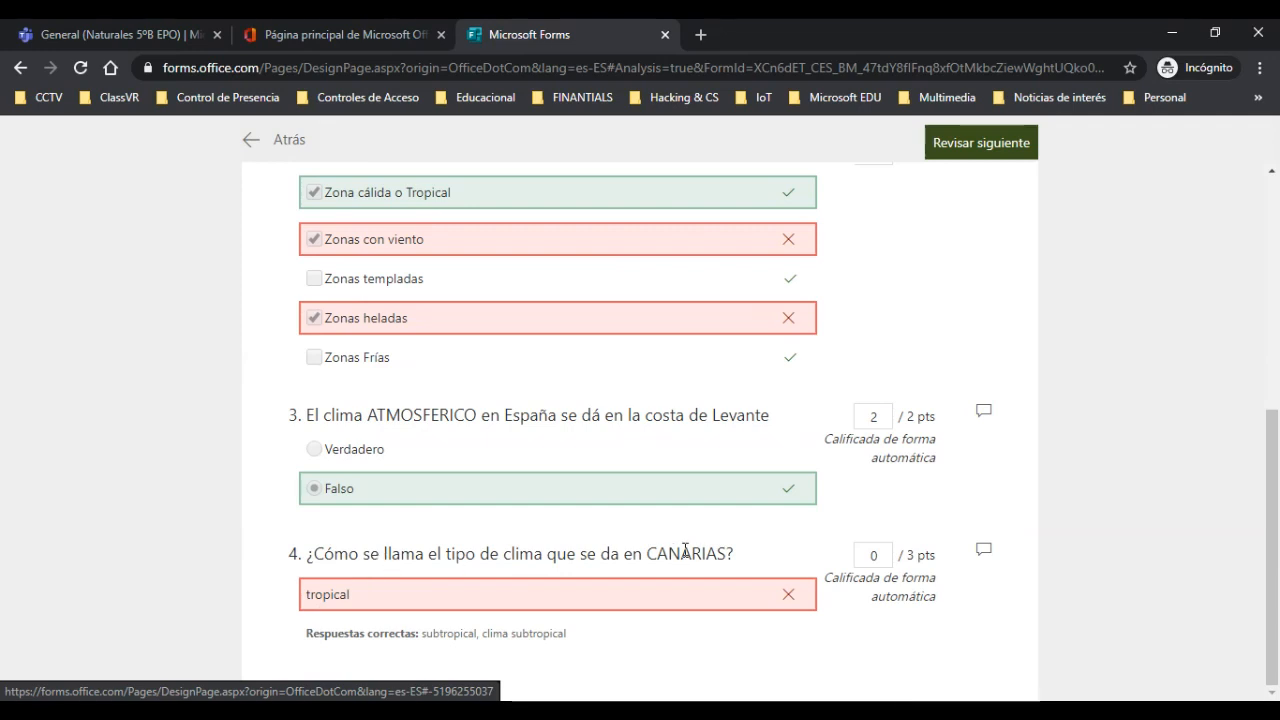
pyautogui.scroll(5, 871, 545)
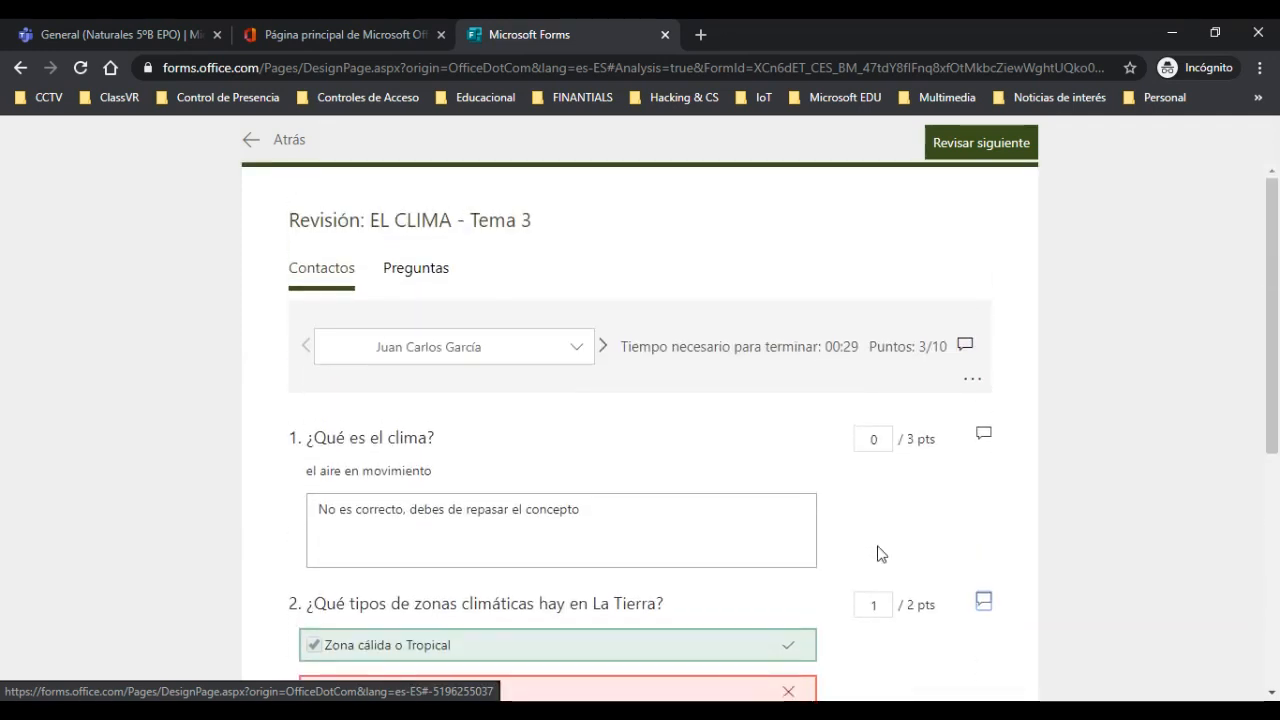
pyautogui.scroll(-5, 870, 545)
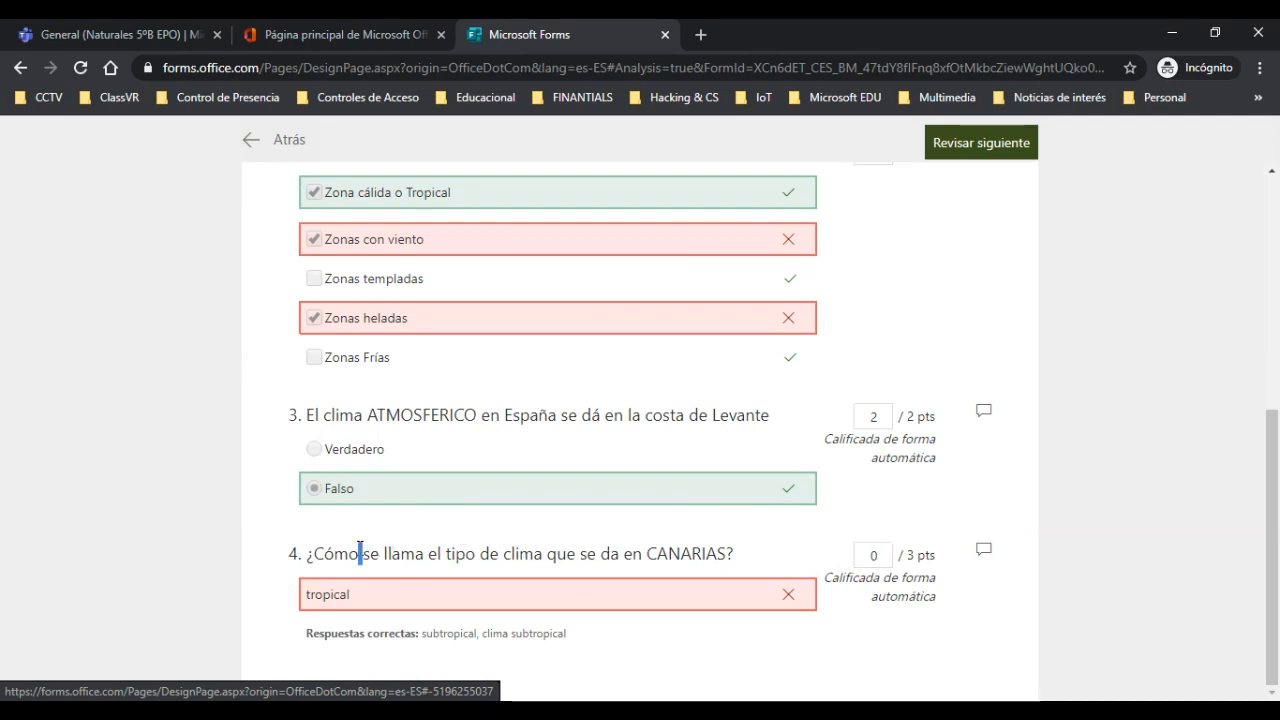
pyautogui.tripleClick(360, 551)
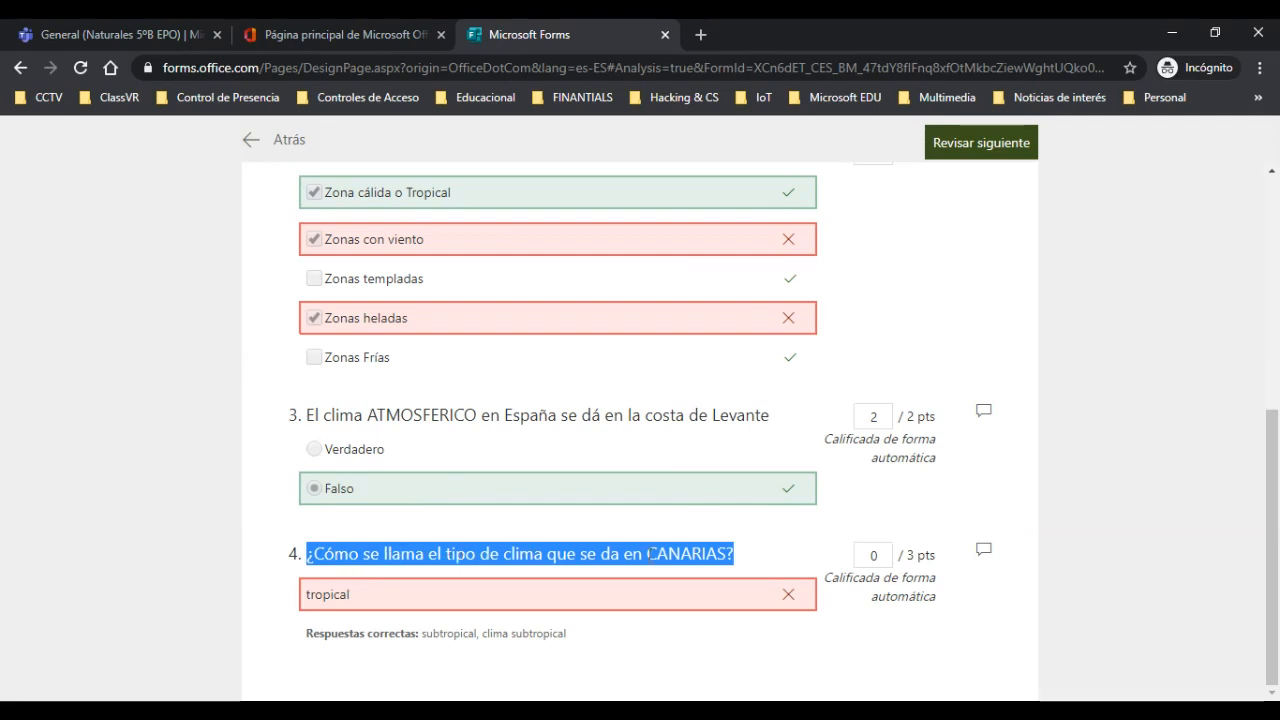
# Check the accepted answers for question 4 about the climate in CANARIAS and override the student's score with 1 of 3 points
pyautogui.moveTo(308, 638); pyautogui.dragTo(572, 652)
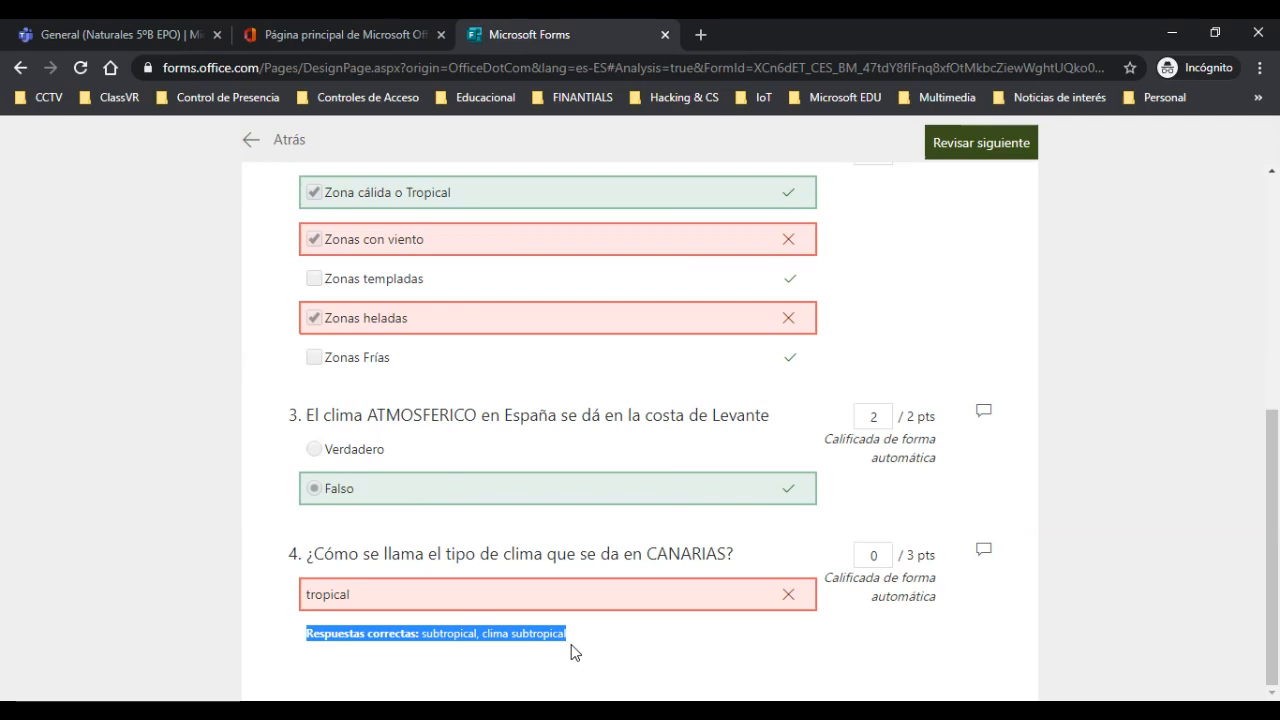
pyautogui.click(427, 634)
pyautogui.moveTo(425, 635); pyautogui.dragTo(569, 643)
pyautogui.click(490, 637)
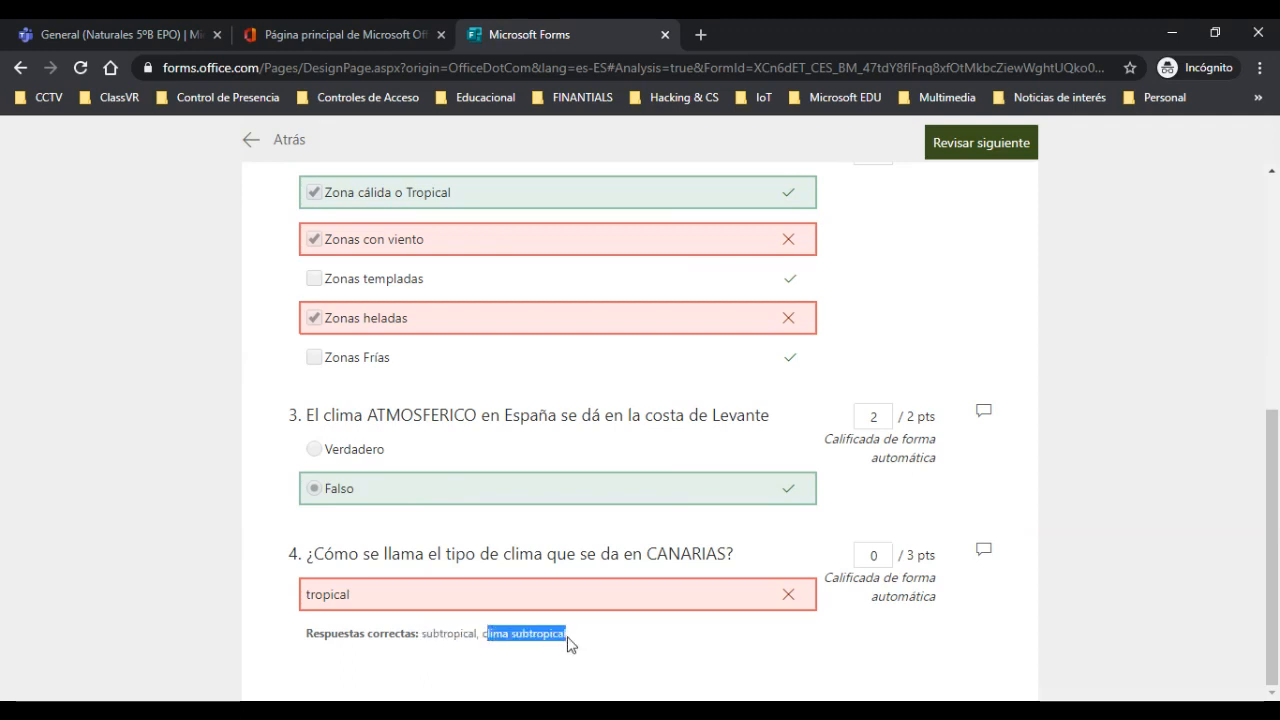
pyautogui.click(578, 648)
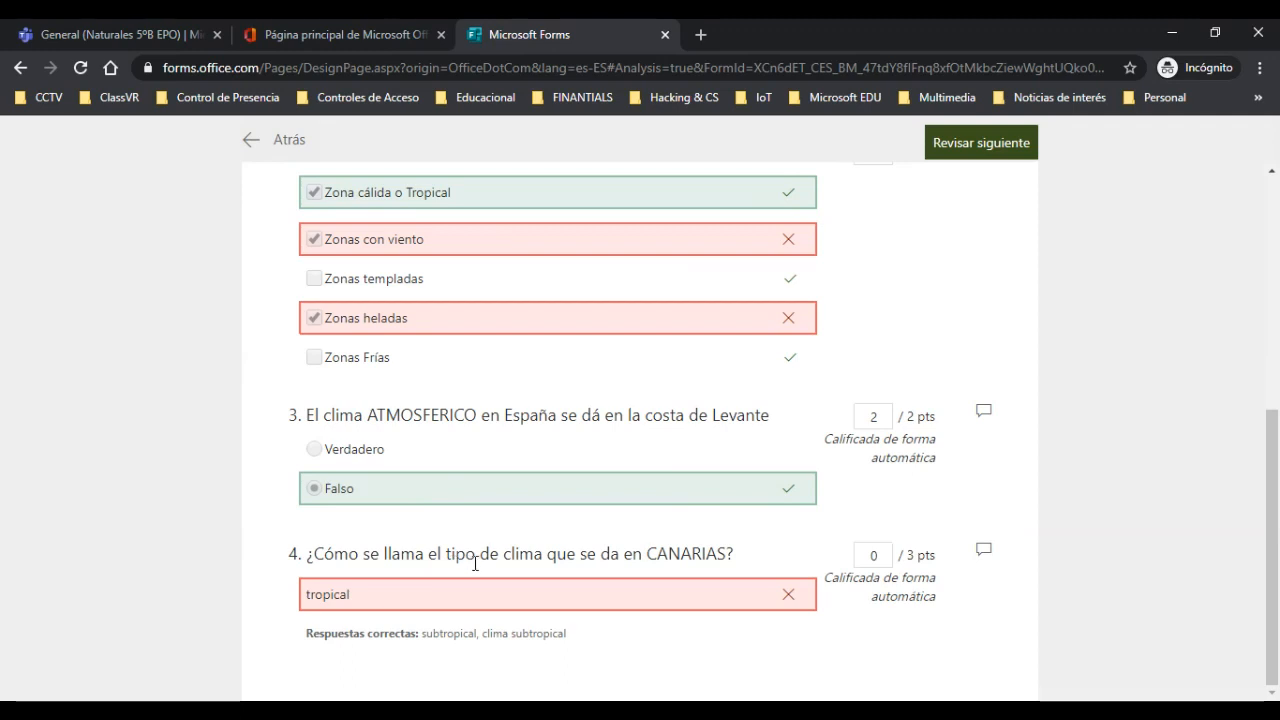
pyautogui.doubleClick(872, 558)
pyautogui.write('1')
# Add the feedback comment "recuerda de memorizar bien los conceptos" to question 4
pyautogui.click(471, 661)
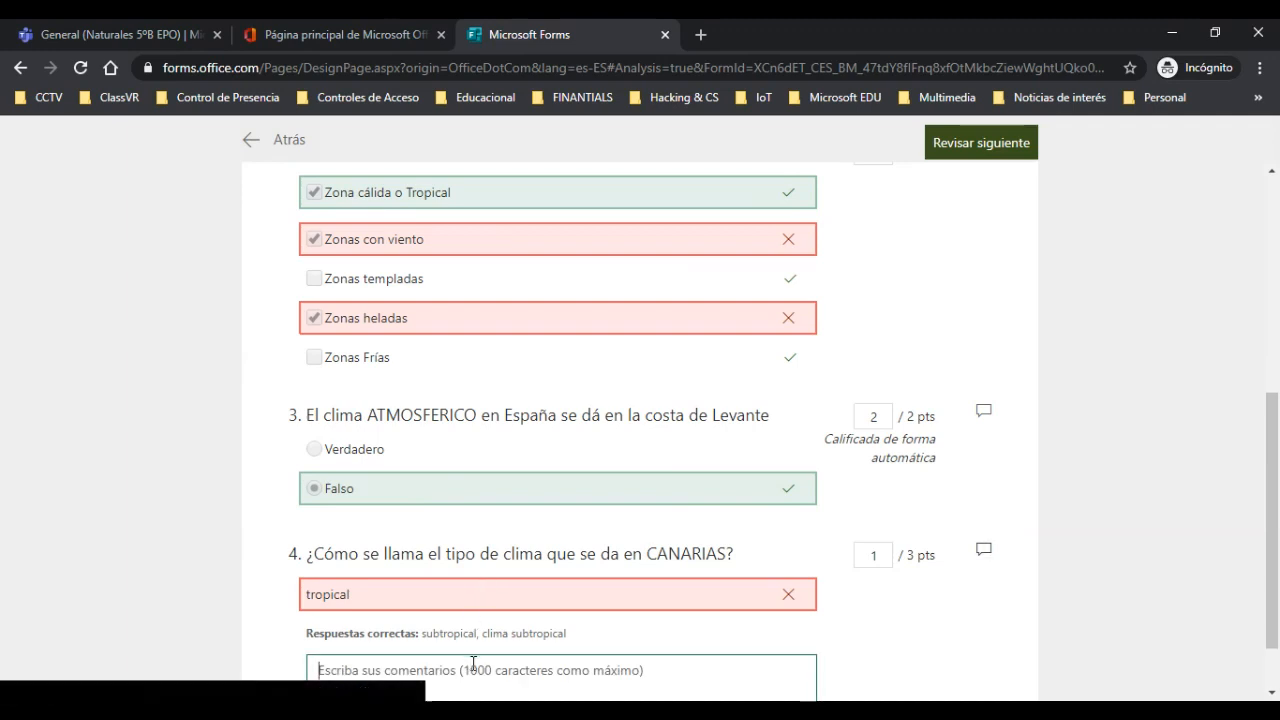
pyautogui.write('recuerda')
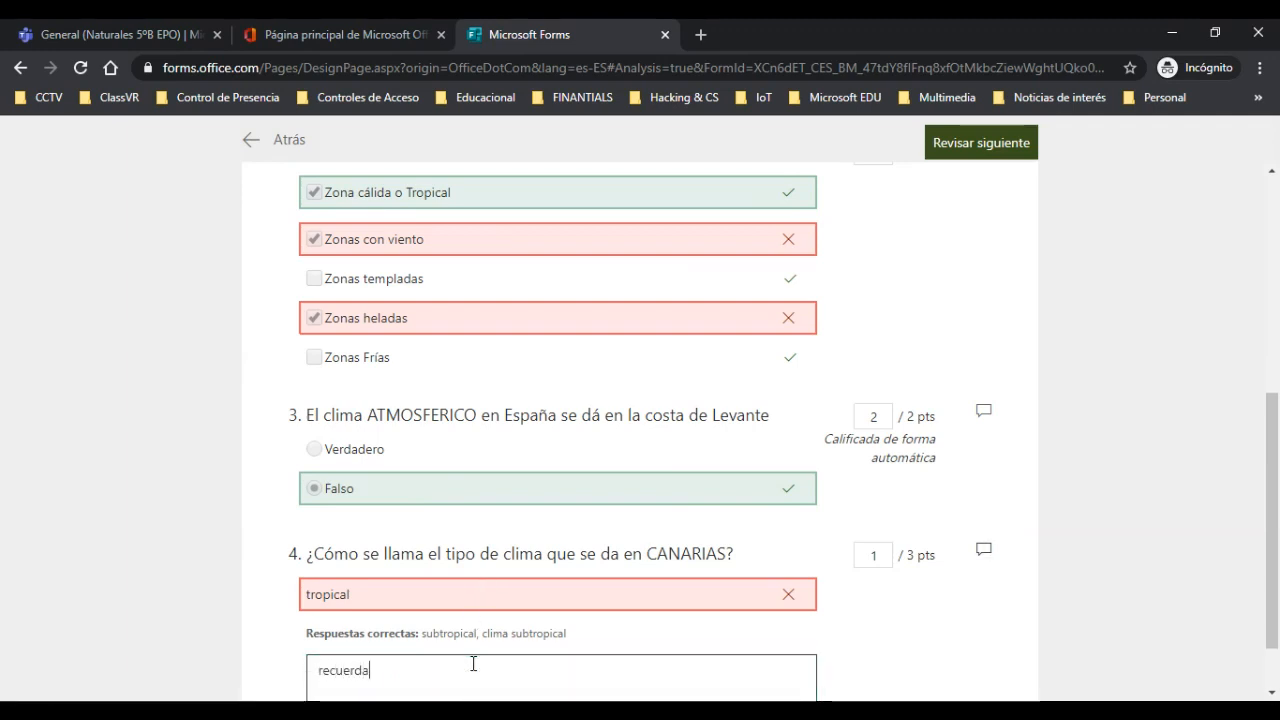
pyautogui.write(' de reps')
pyautogui.press('BackSpace')
pyautogui.press('BackSpace')
pyautogui.press('BackSpace')
pyautogui.press('BackSpace')
pyautogui.press('BackSpace')
pyautogui.press('BackSpace')
pyautogui.write('memorizar bi')
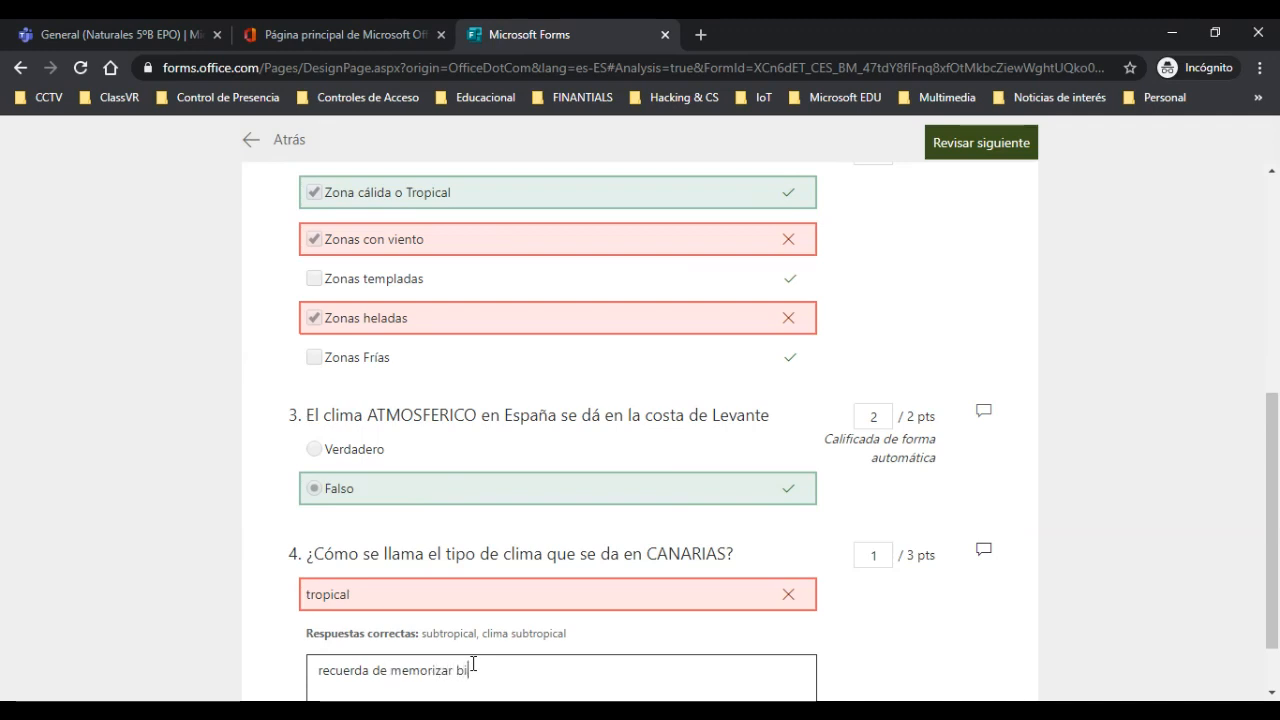
pyautogui.write('en los conceptos')
pyautogui.click(1149, 396)
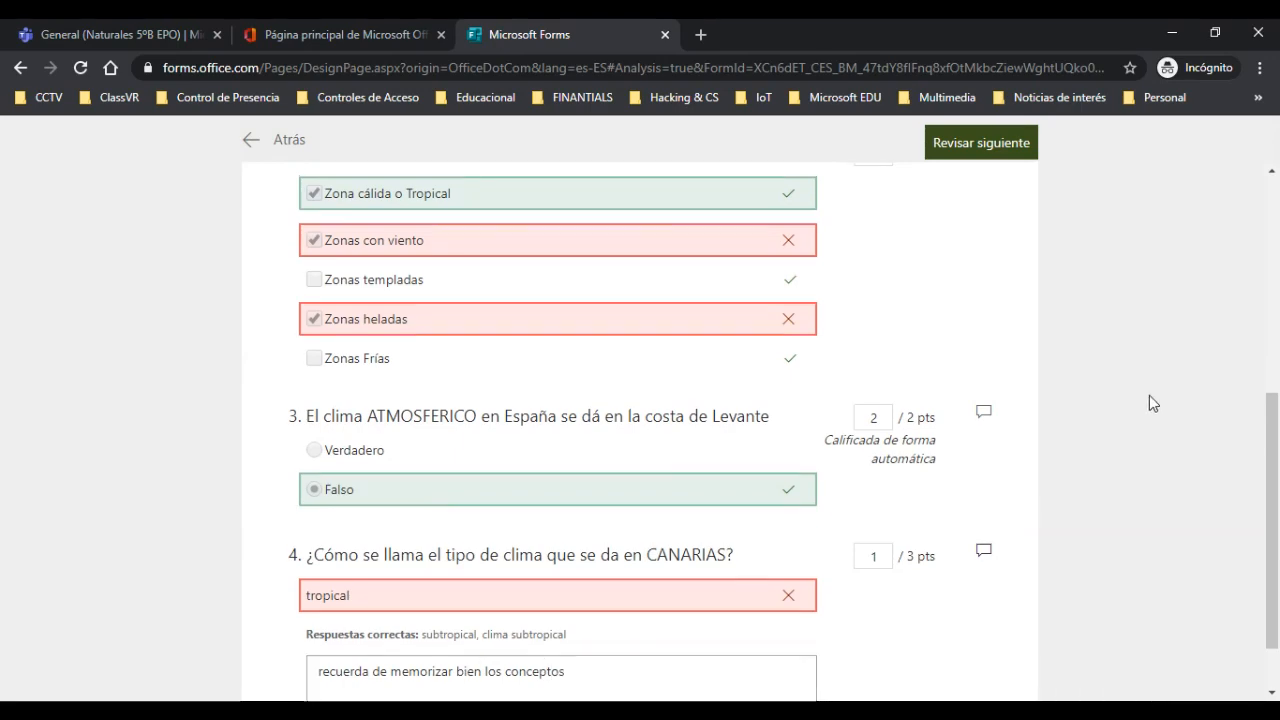
# Look over the first student's graded exam and switch to the second student's response
pyautogui.scroll(5, 1149, 395)
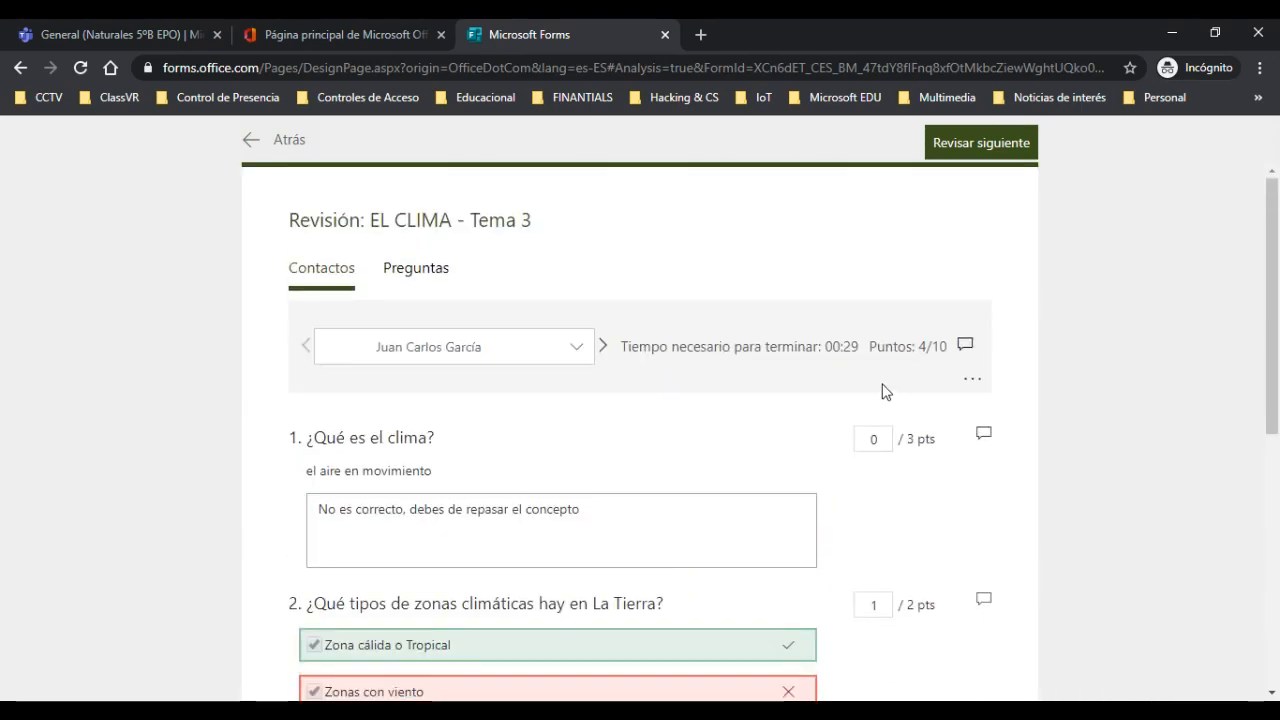
pyautogui.scroll(-2, 934, 374)
pyautogui.scroll(2, 930, 365)
pyautogui.click(582, 349)
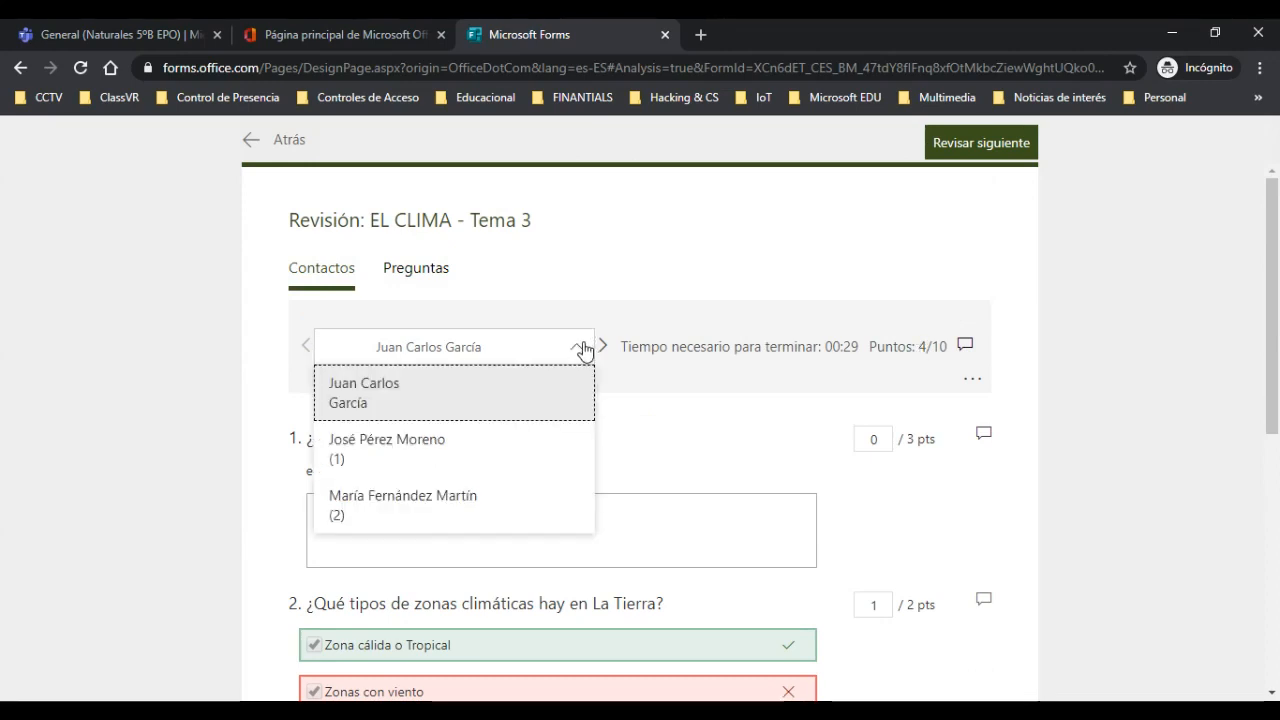
pyautogui.click(446, 451)
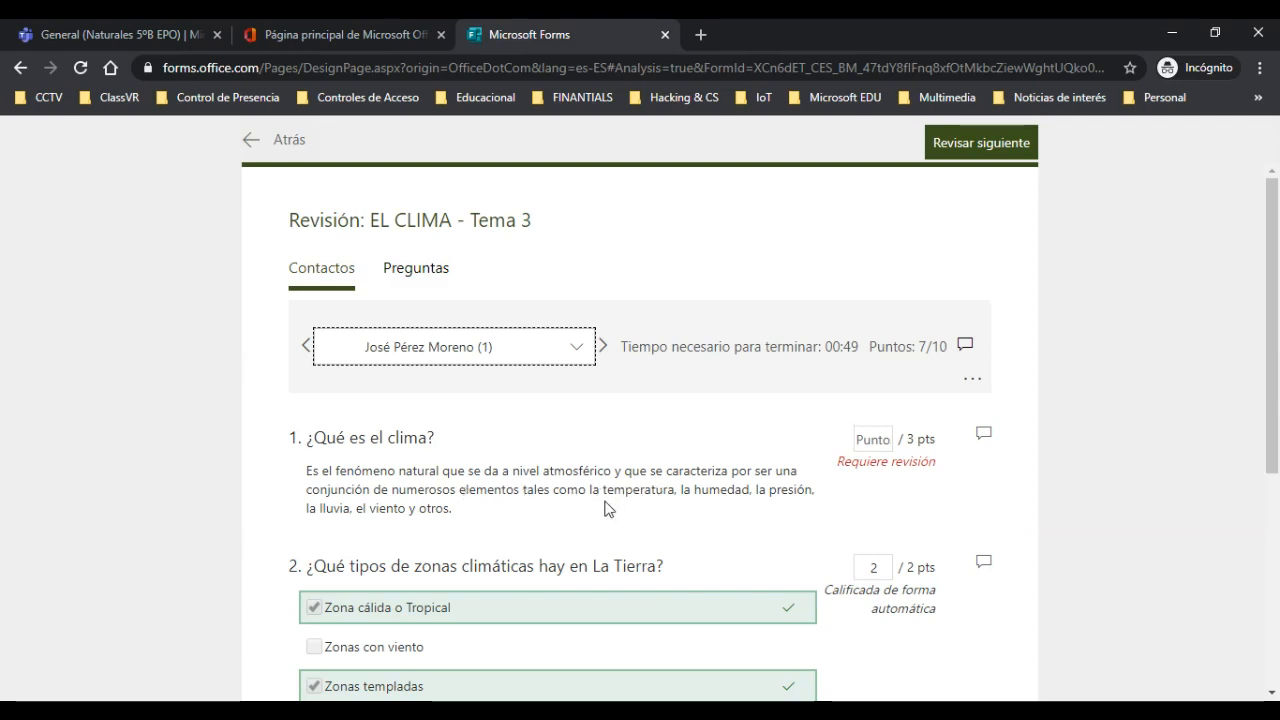
pyautogui.click(875, 440)
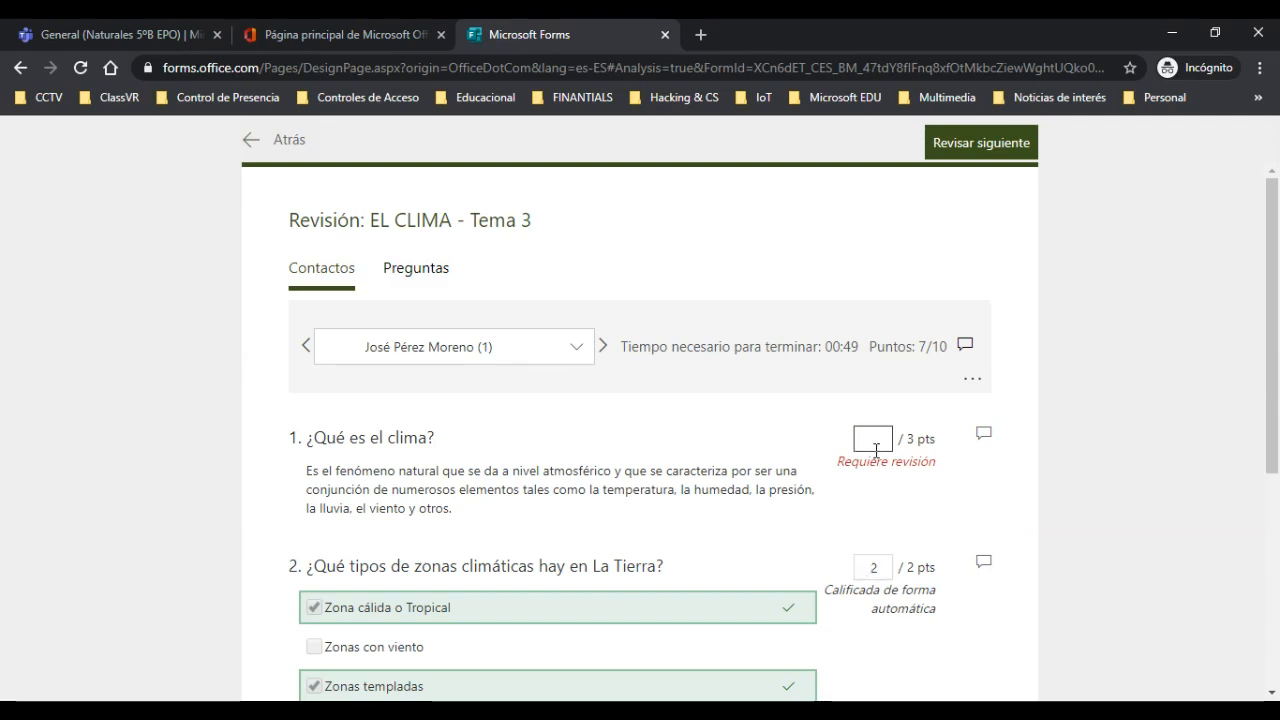
pyautogui.write('3')
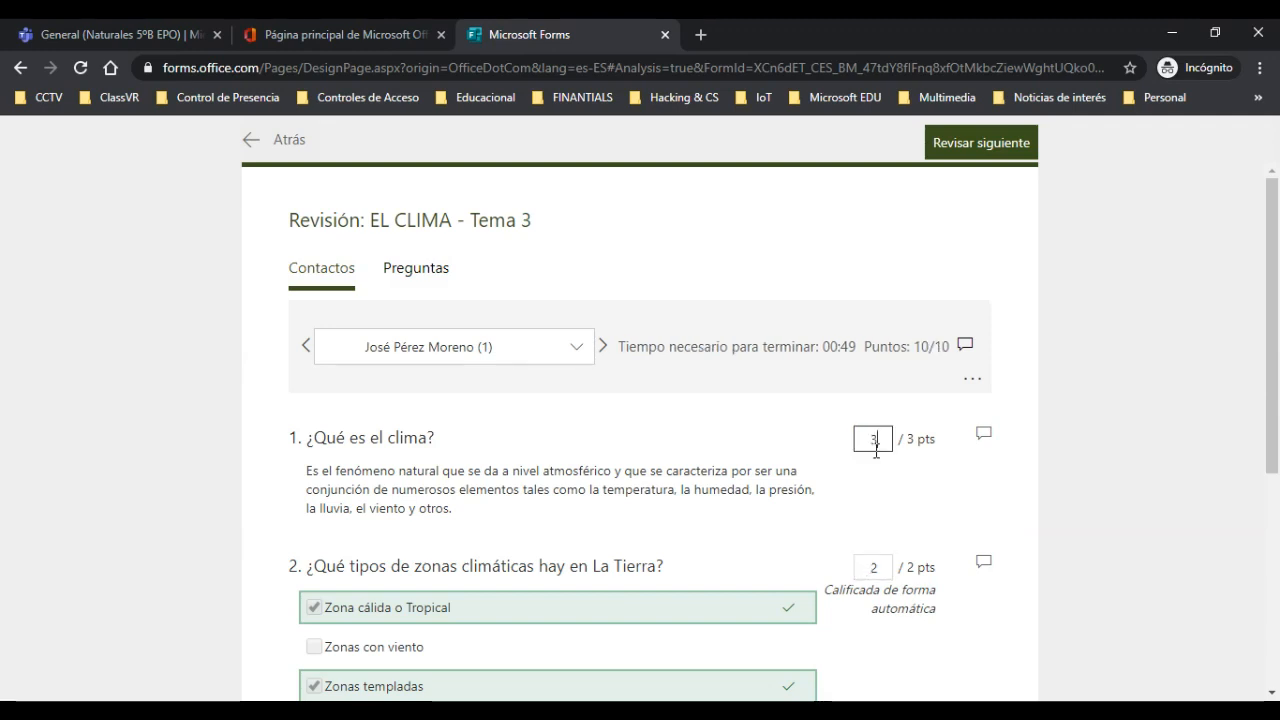
pyautogui.click(879, 491)
pyautogui.press('BackSpace')
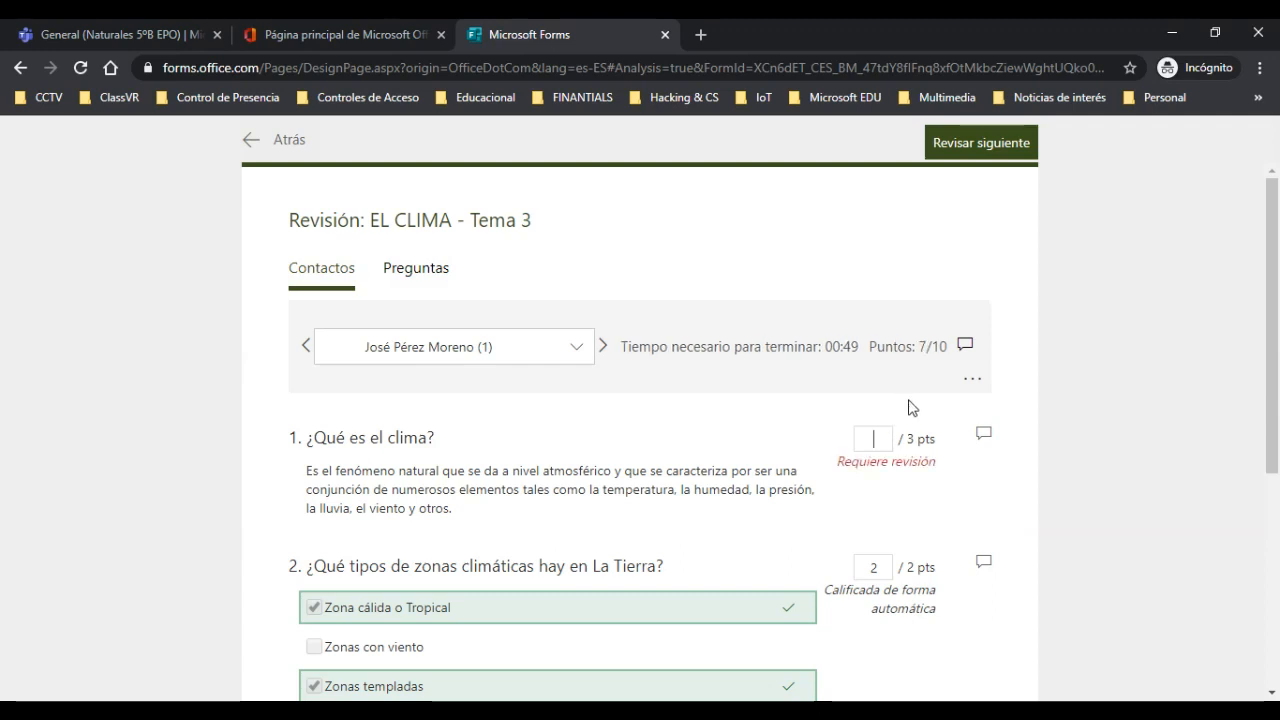
# Grade the second student's answer to question 1, "¿Qué es el clima?", with 3 of 3 points and look over the remaining answers
pyautogui.moveTo(912, 346); pyautogui.dragTo(946, 347)
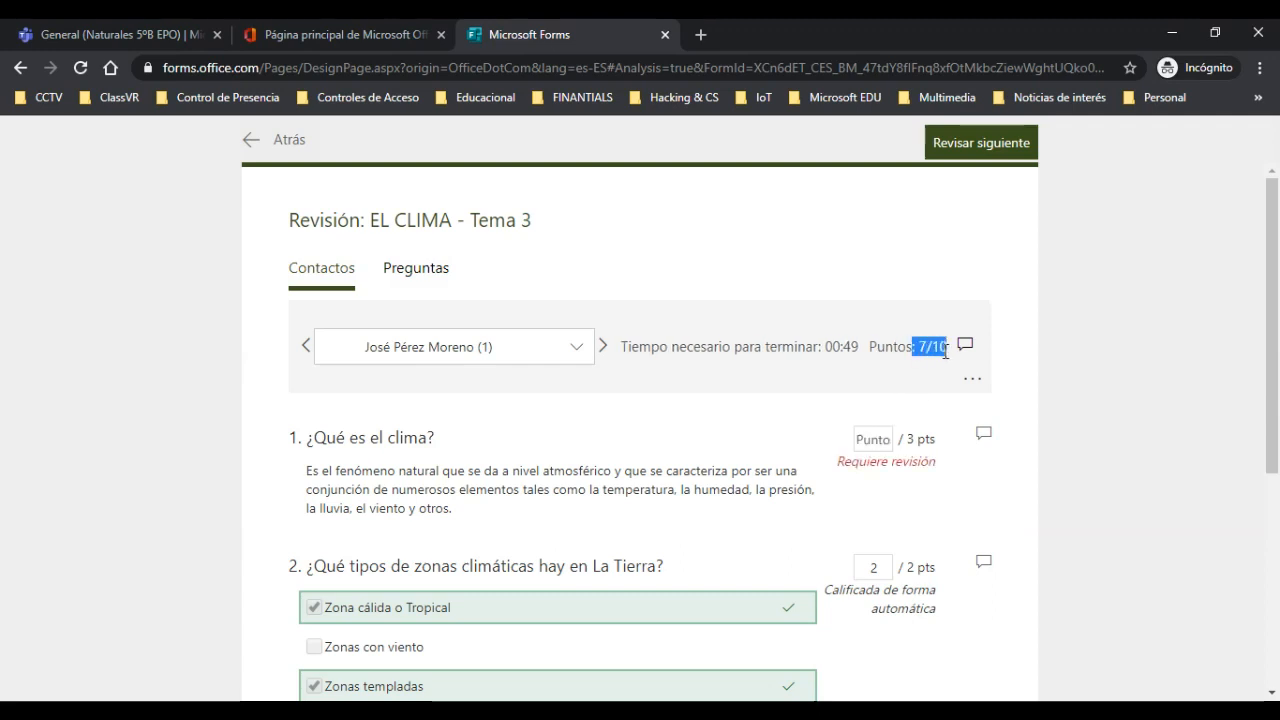
pyautogui.click(878, 440)
pyautogui.write('3')
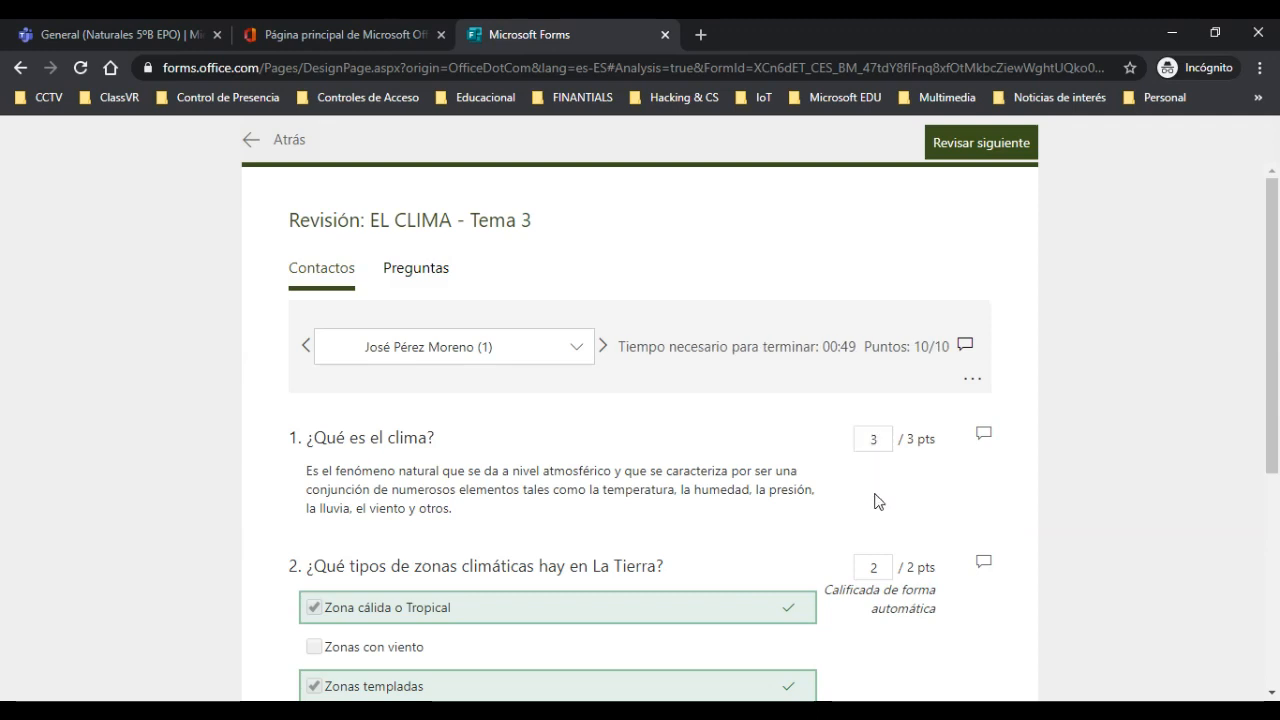
pyautogui.scroll(-4, 875, 501)
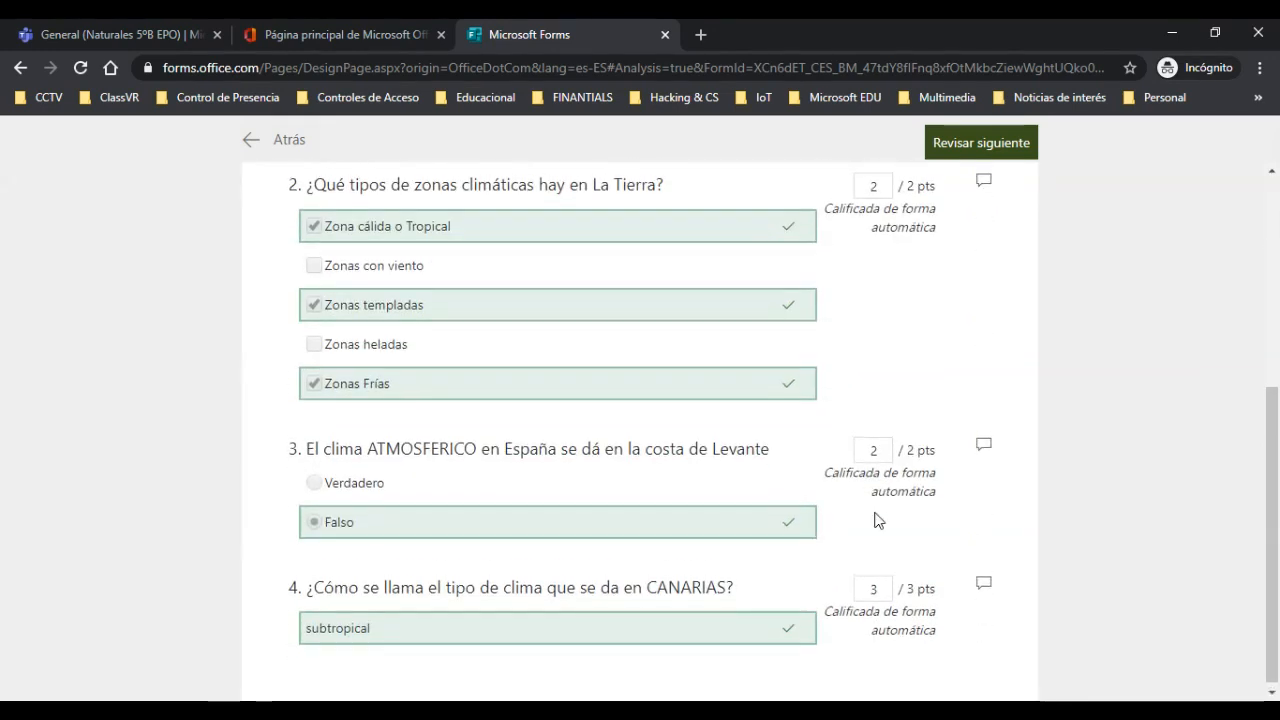
pyautogui.scroll(4, 875, 519)
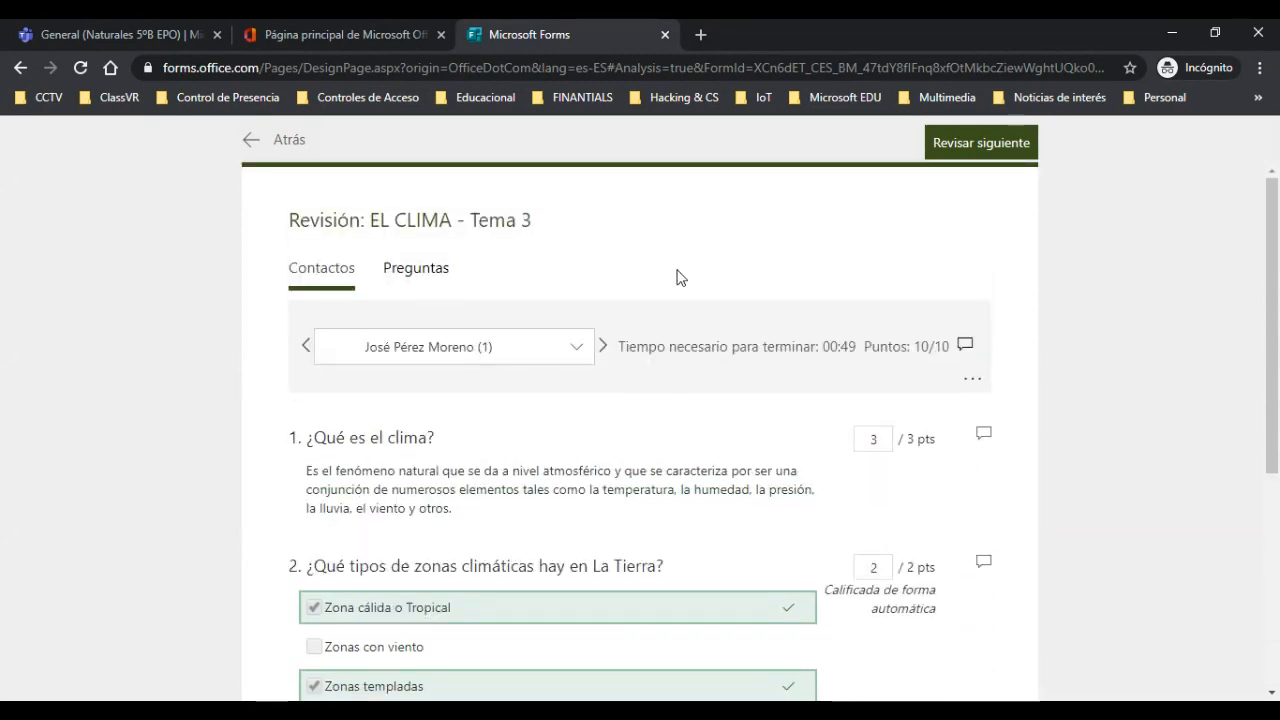
# Switch to the third student's response and grade the answer to question 1, "¿Qué es el clima?", with 2 of 3 points
pyautogui.click(574, 350)
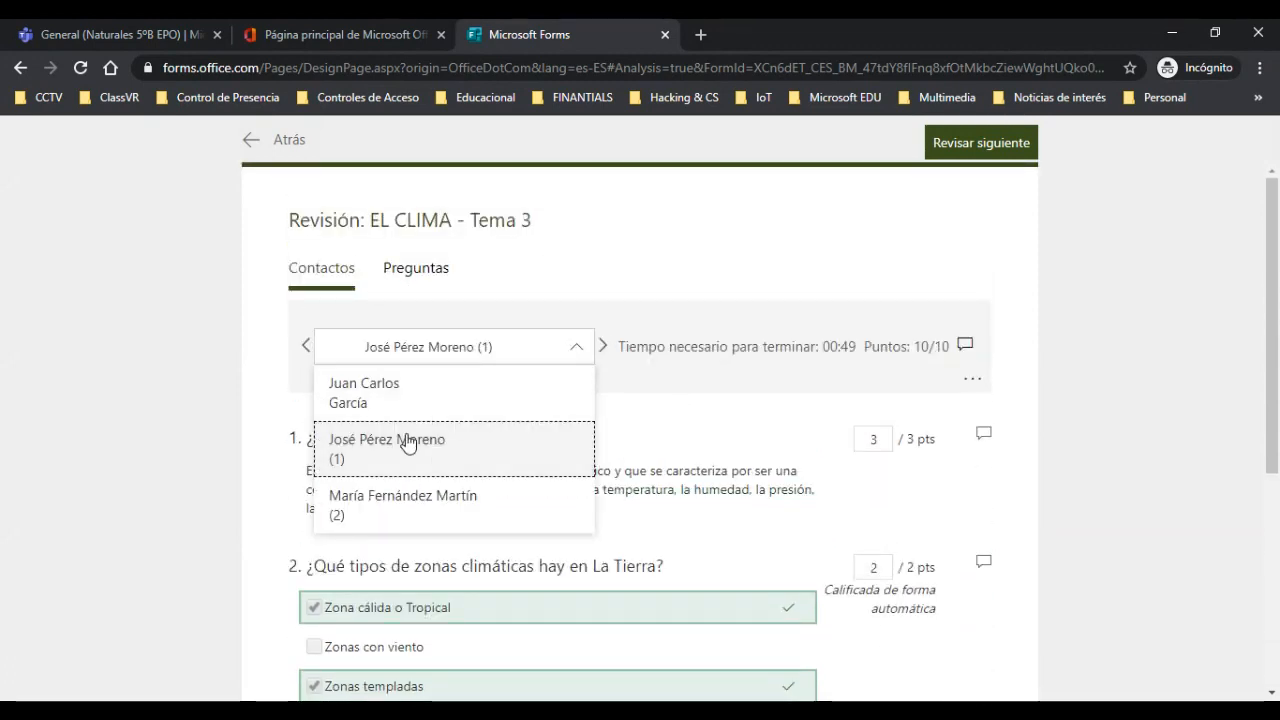
pyautogui.click(425, 512)
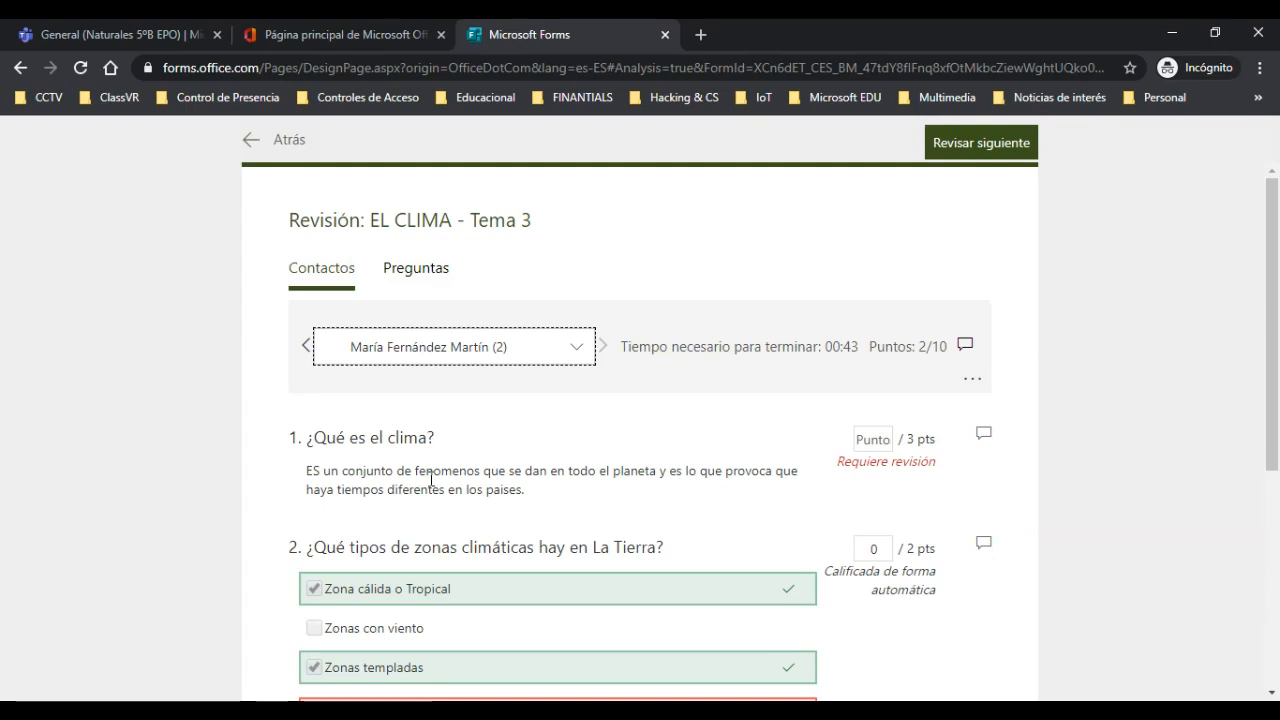
pyautogui.moveTo(307, 470); pyautogui.dragTo(528, 504)
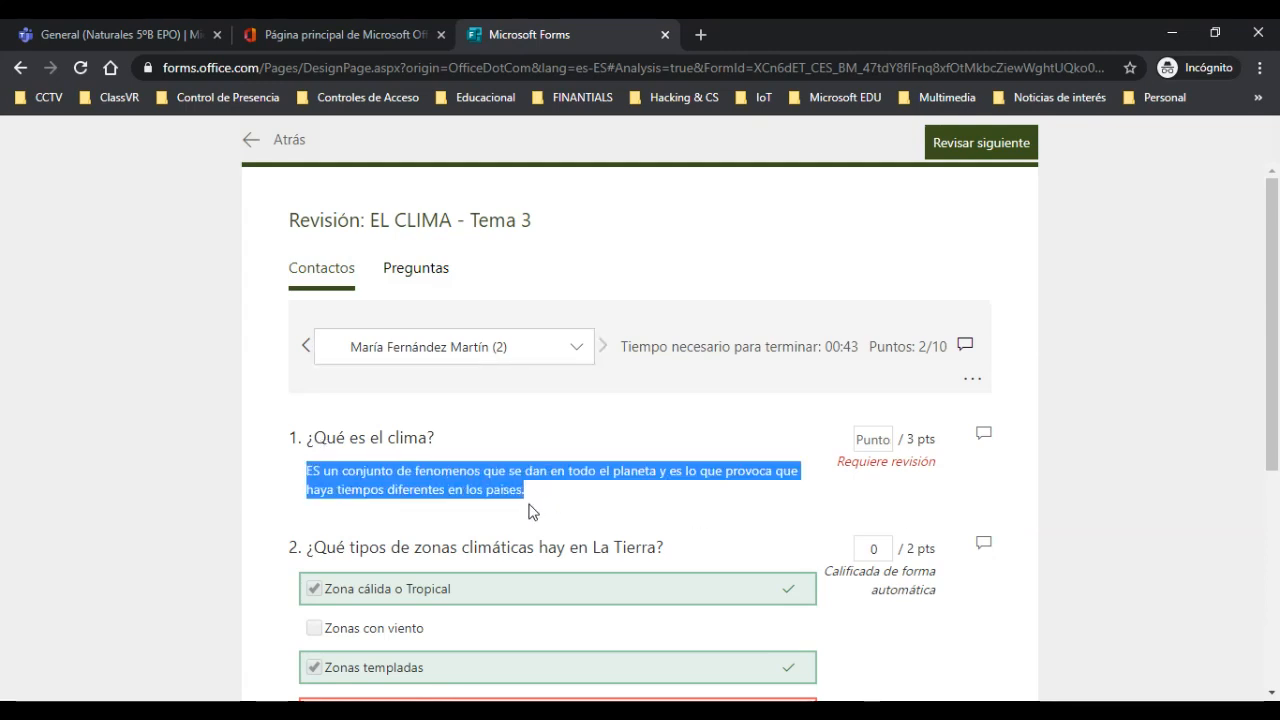
pyautogui.click(873, 438)
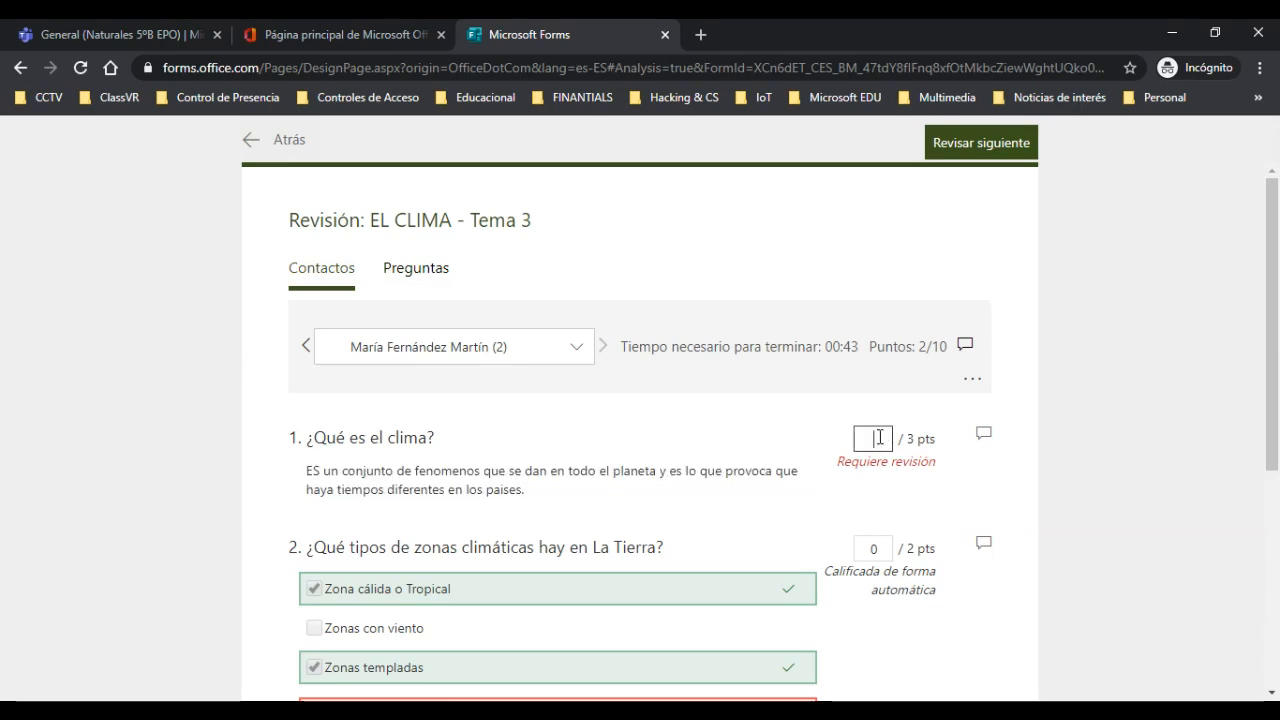
pyautogui.write('2')
pyautogui.click(823, 510)
# Override the third student's automatic score for question 2 about the Earth's climate zones with 1 of 2 points
pyautogui.scroll(-4, 823, 512)
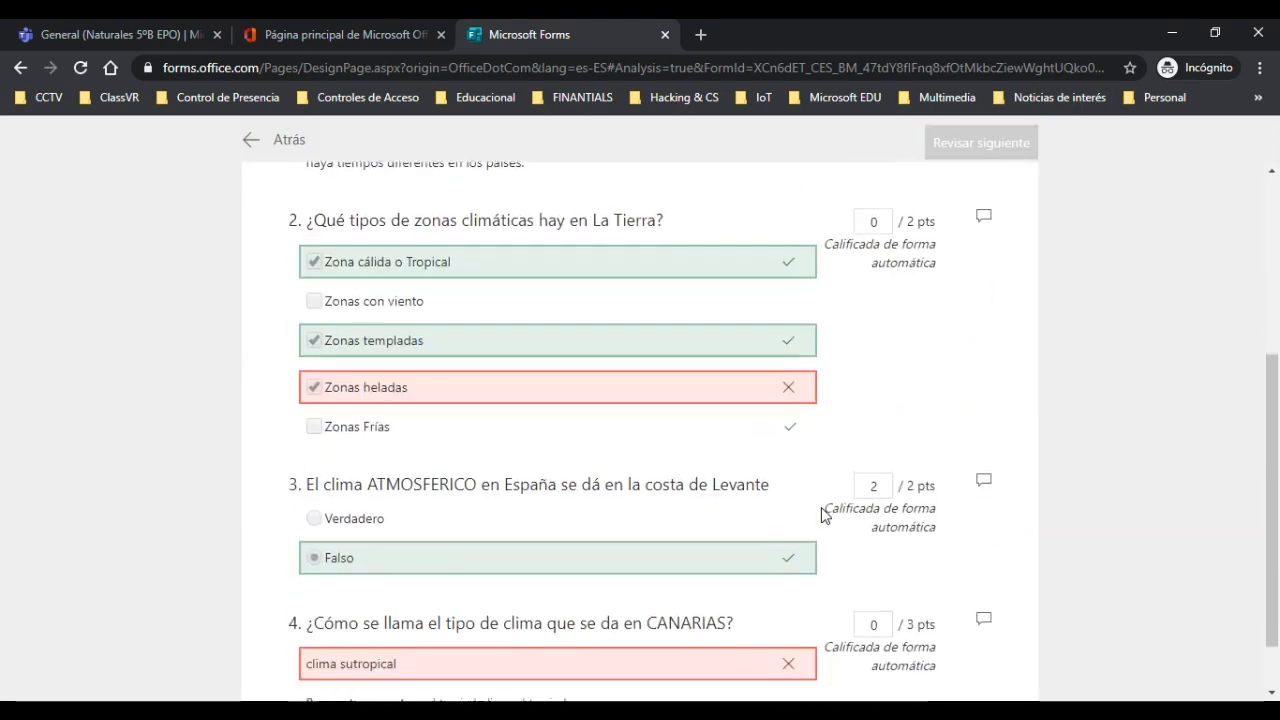
pyautogui.scroll(2, 823, 515)
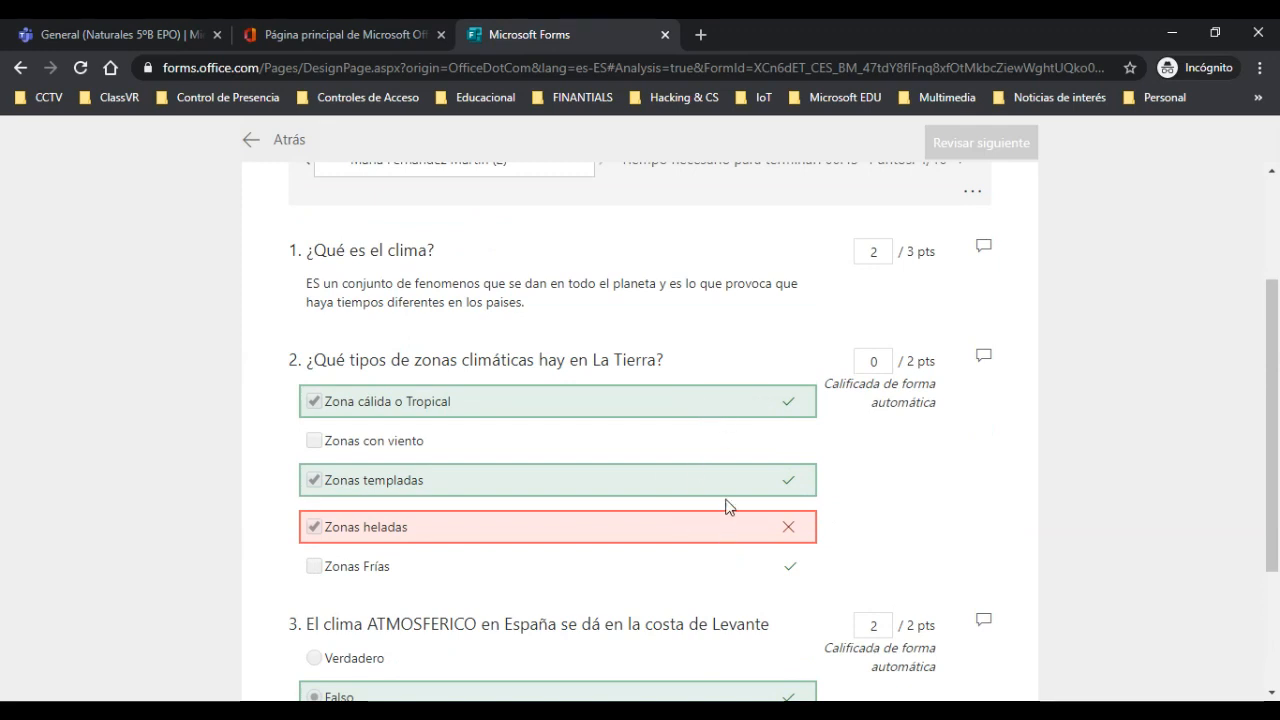
pyautogui.click(873, 361)
pyautogui.write('1')
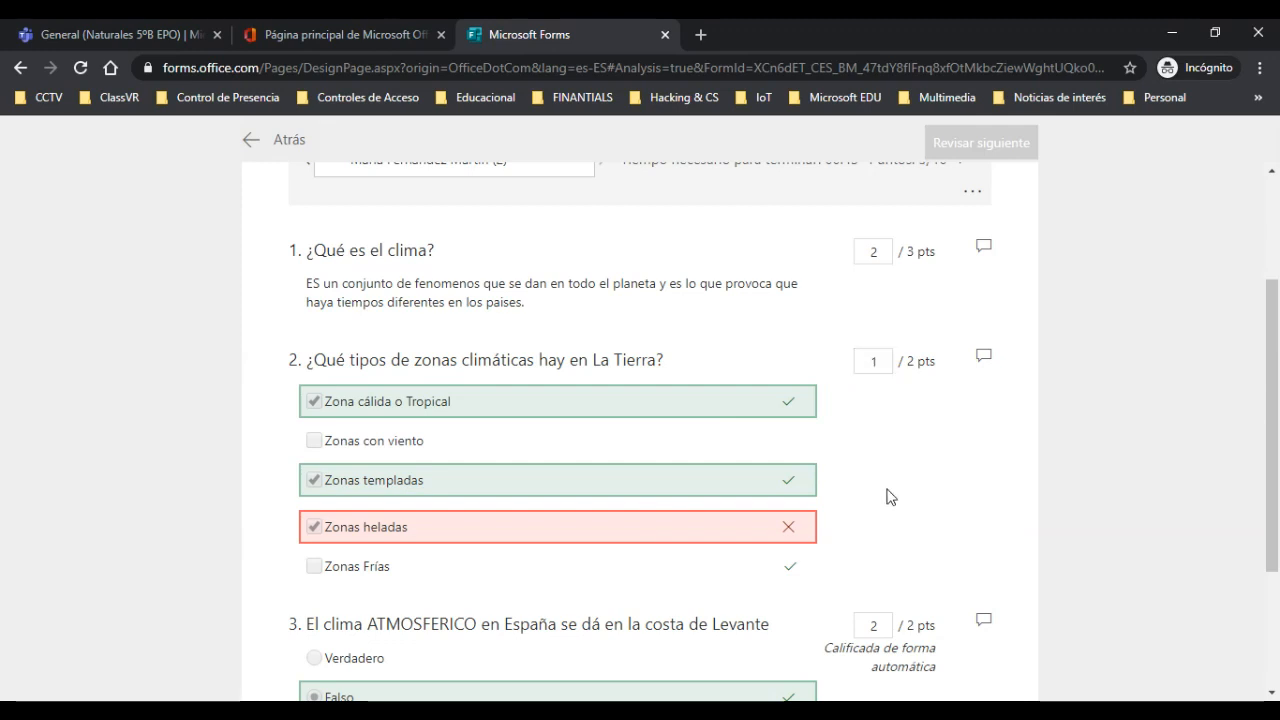
# Compare the third student's answer to question 4 with the accepted answers and override its score with 3 of 3 points
pyautogui.scroll(-2, 886, 494)
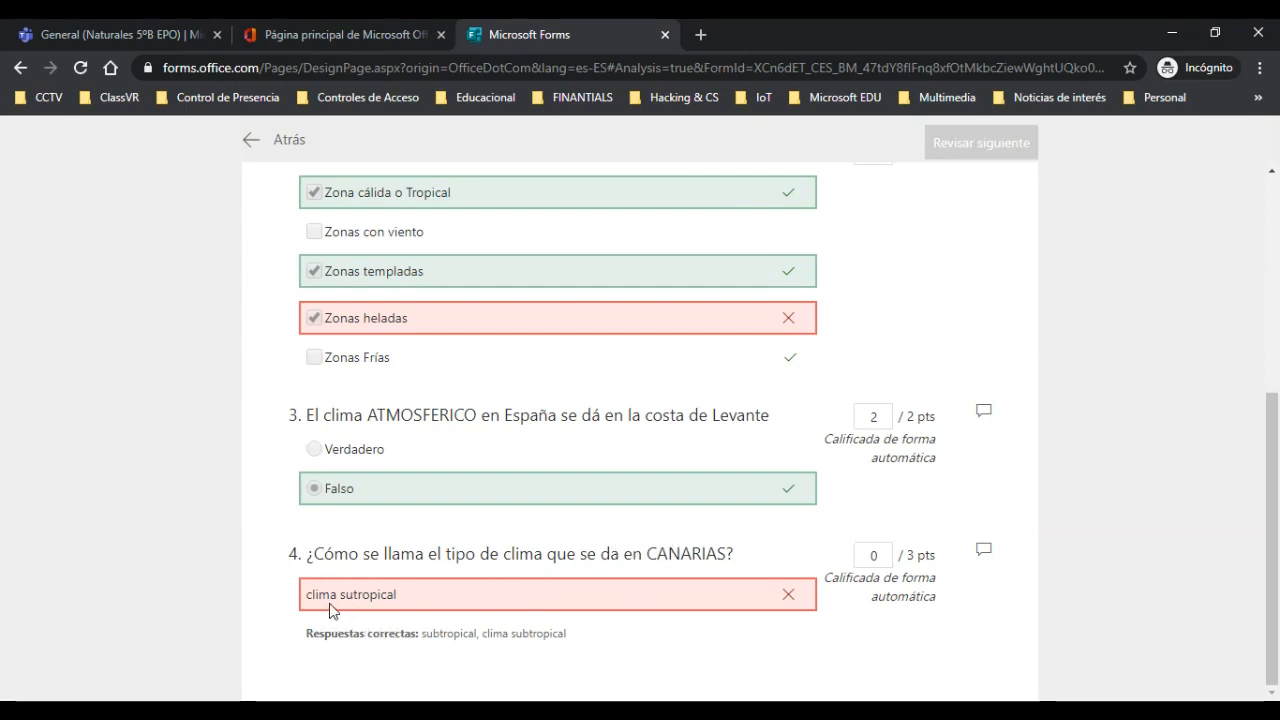
pyautogui.moveTo(317, 596); pyautogui.dragTo(398, 595)
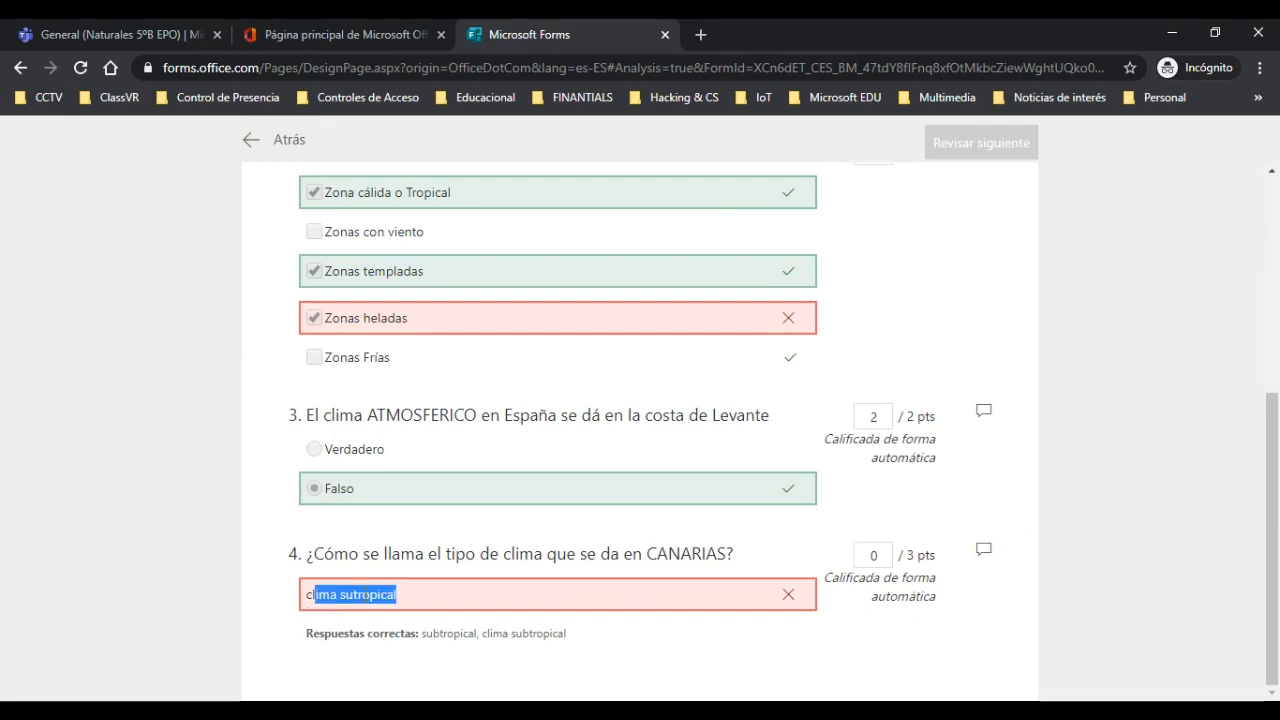
pyautogui.click(355, 595)
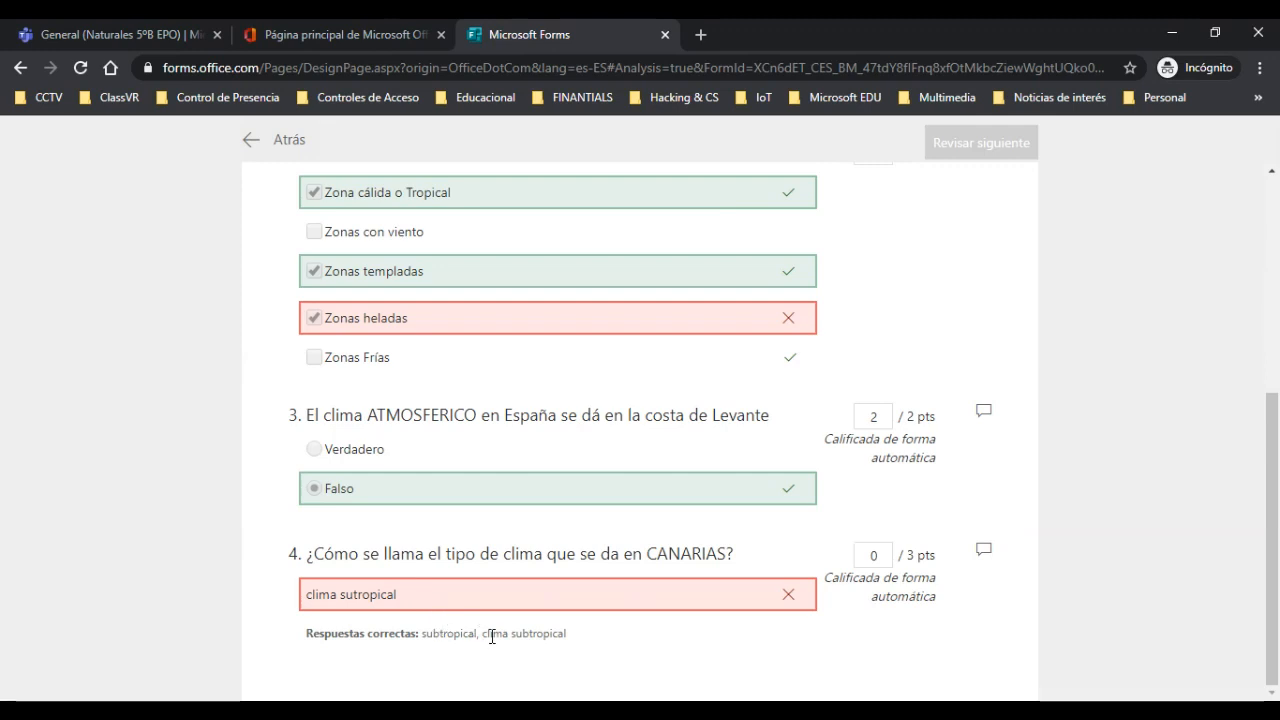
pyautogui.moveTo(483, 636); pyautogui.dragTo(580, 640)
pyautogui.click(538, 628)
pyautogui.doubleClick(881, 552)
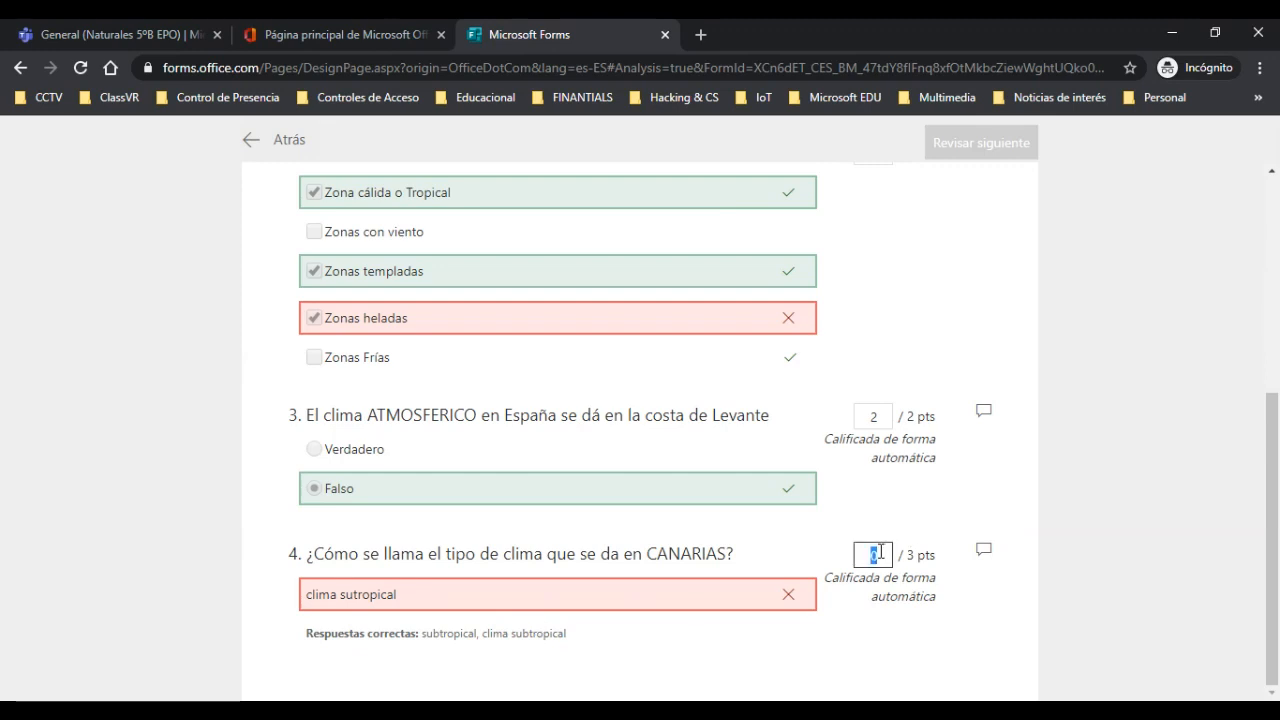
pyautogui.write('3')
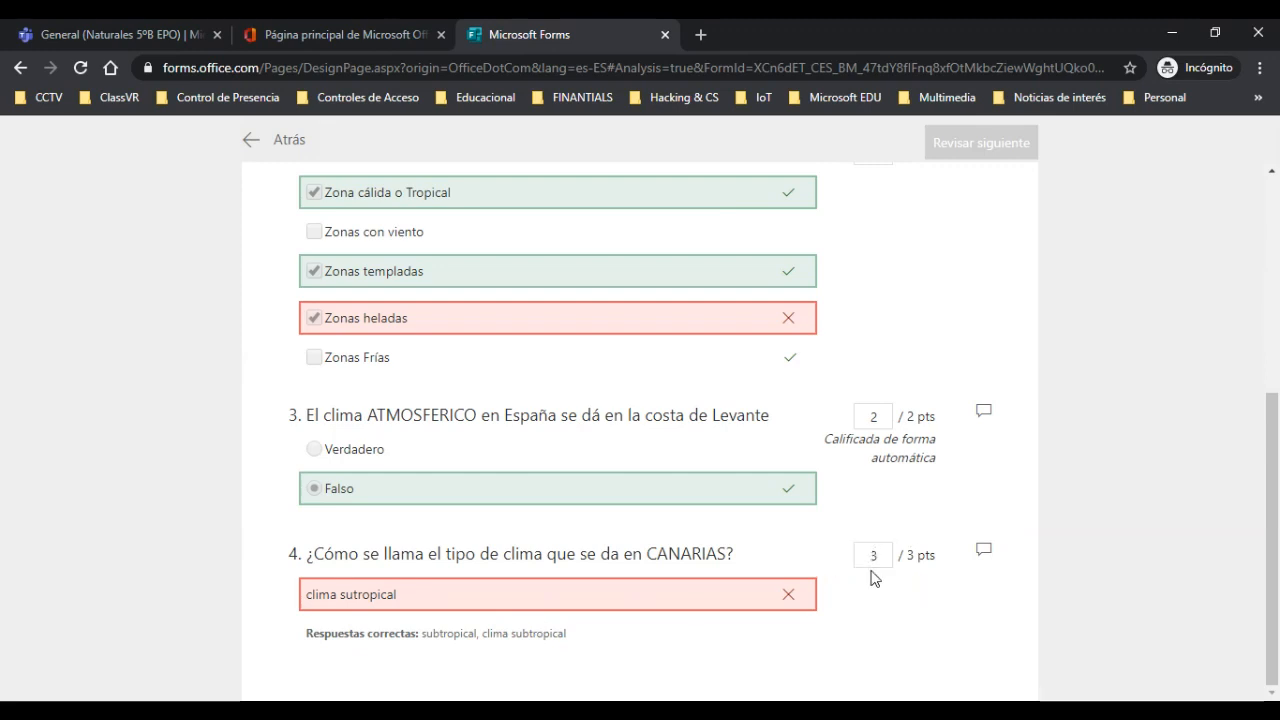
# Check the third student's total score and look over the graded answers
pyautogui.scroll(4, 871, 577)
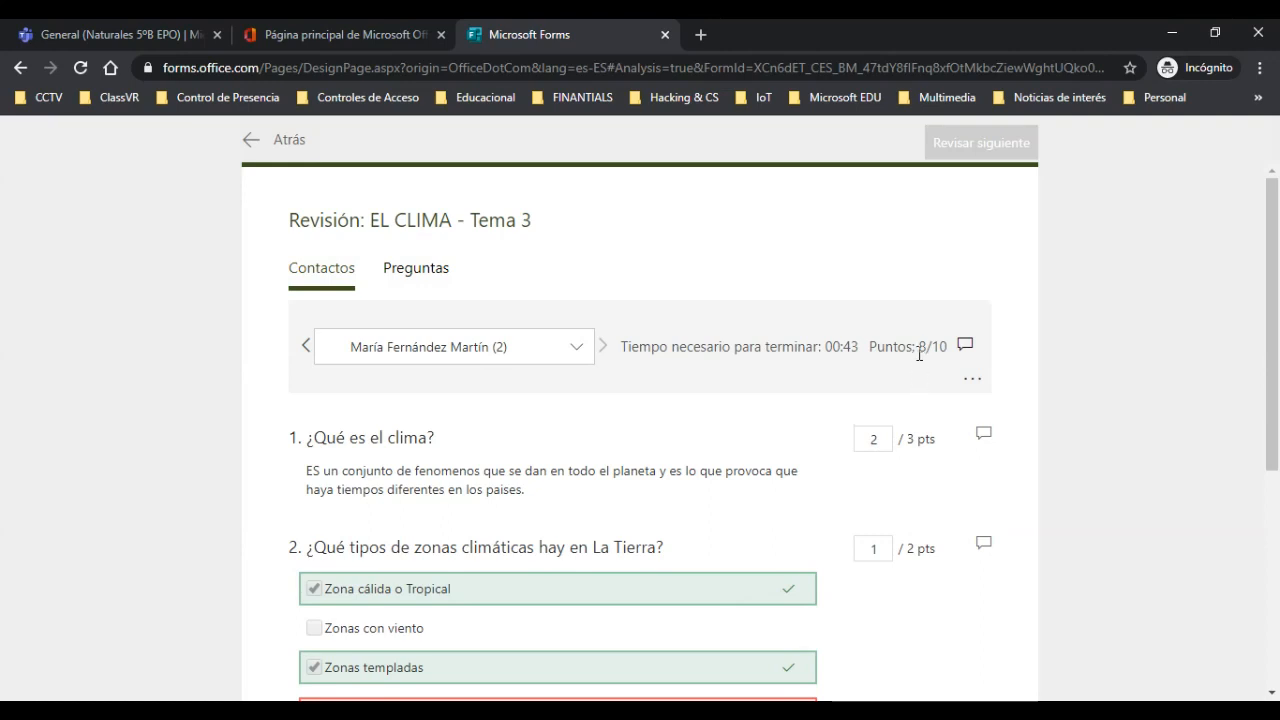
pyautogui.moveTo(920, 347); pyautogui.dragTo(951, 376)
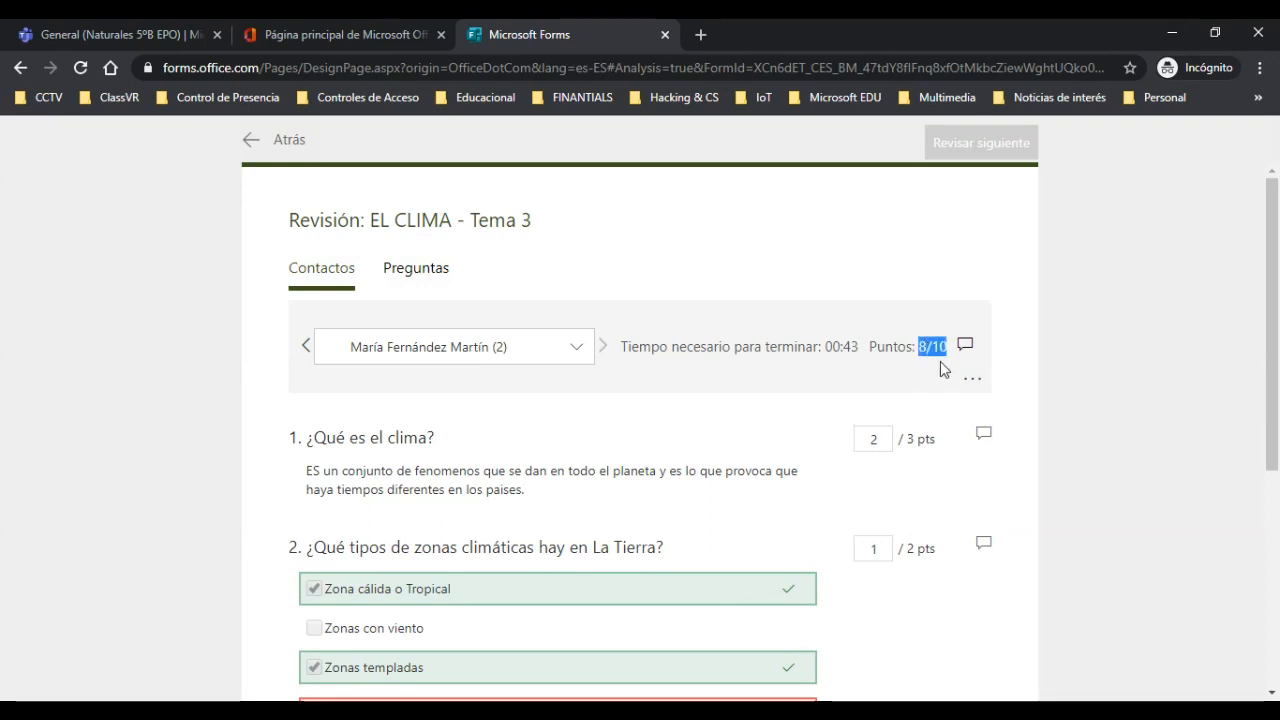
pyautogui.scroll(-4, 905, 510)
pyautogui.scroll(4, 900, 531)
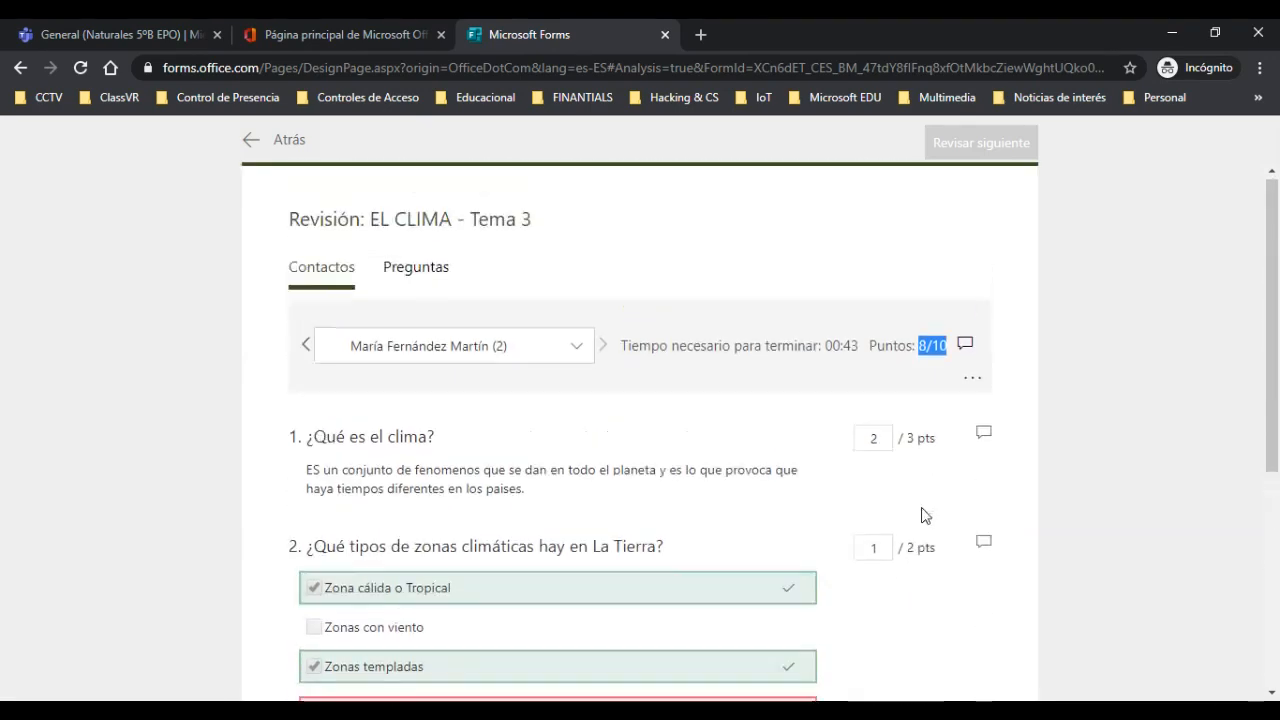
# Return to the response summary of "EL CLIMA - Tema 3" and examine the average score and the statistics for each question
pyautogui.click(250, 143)
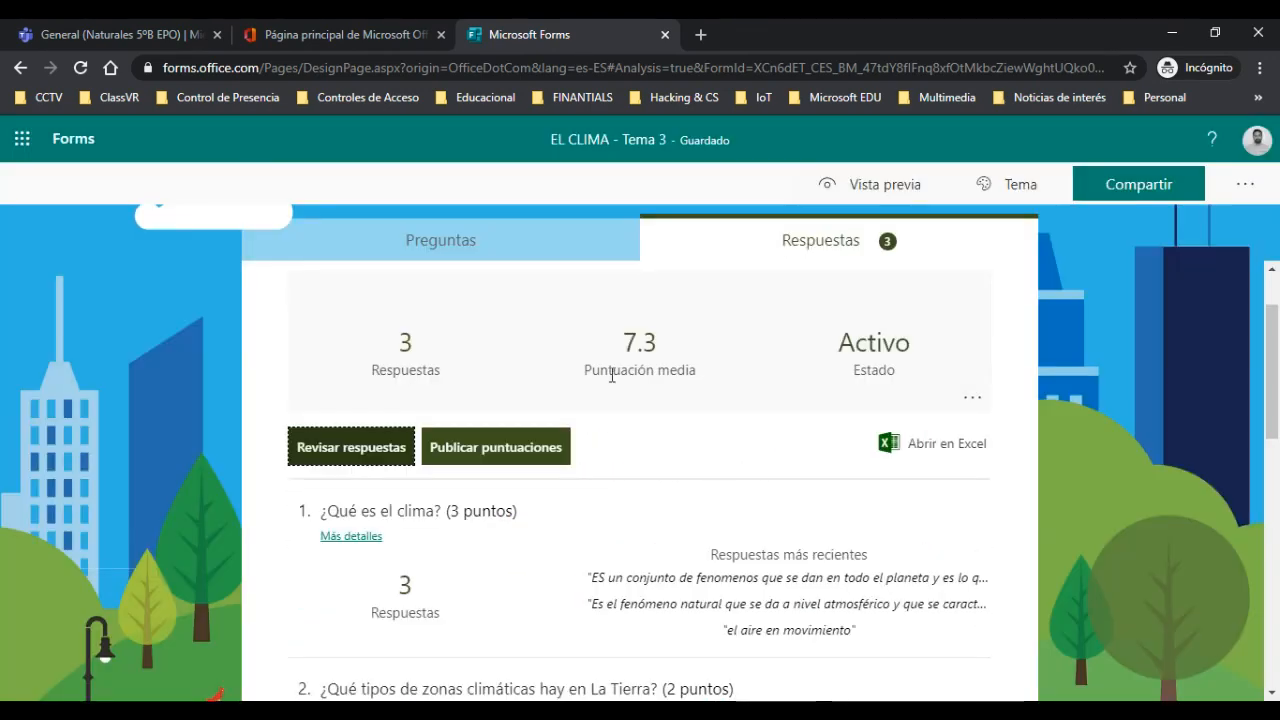
pyautogui.scroll(-3, 690, 470)
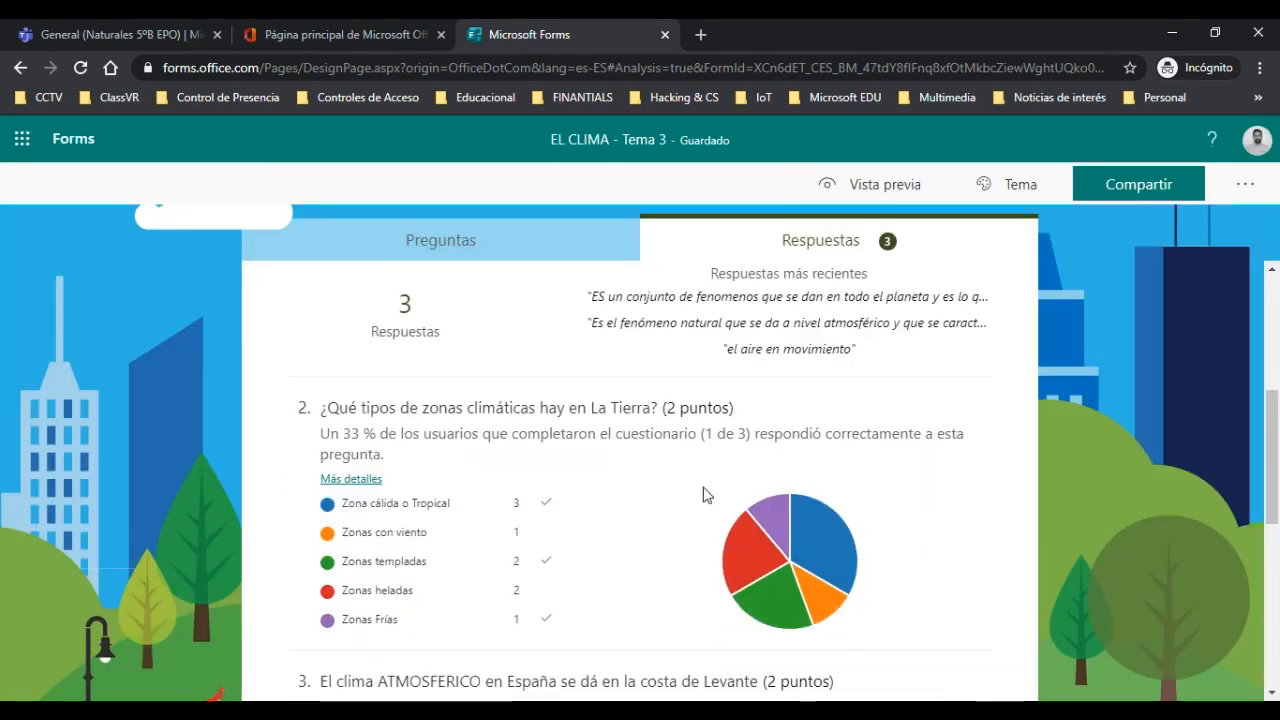
pyautogui.scroll(-5, 704, 494)
pyautogui.scroll(3, 704, 494)
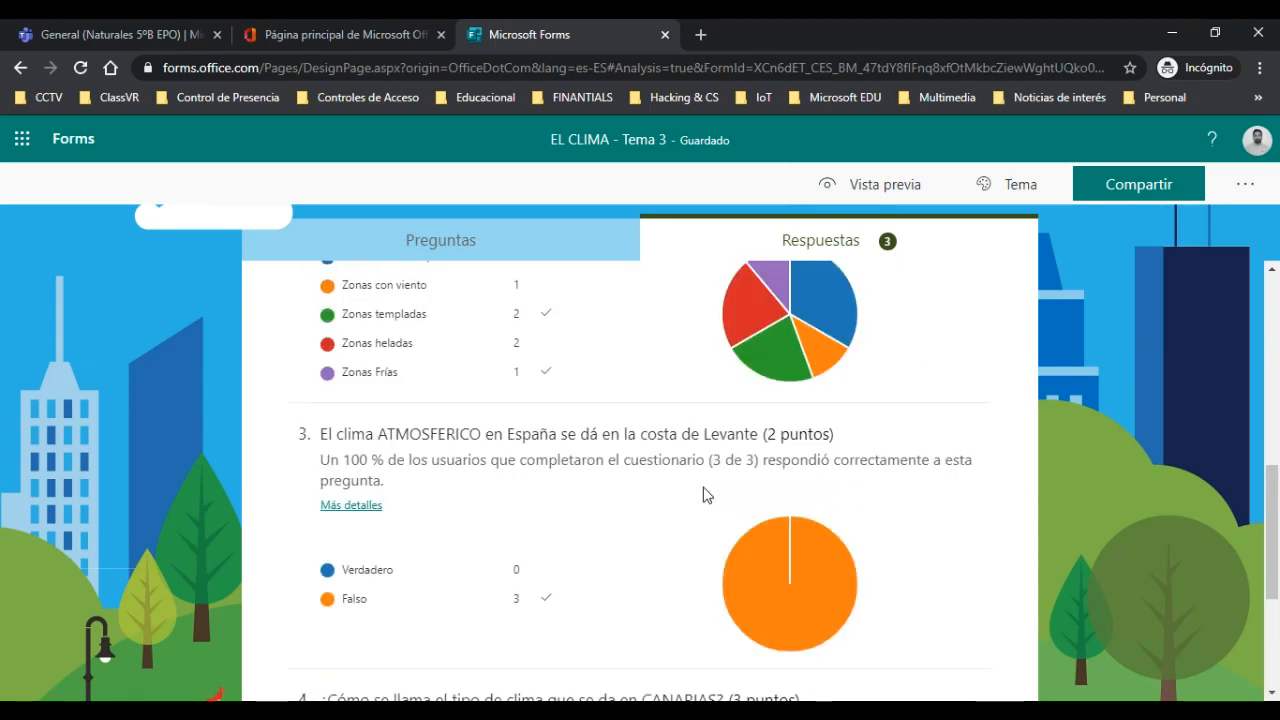
# Publish the scores of all three students for "EL CLIMA - Tema 3" and return to the response summary
pyautogui.scroll(5, 704, 494)
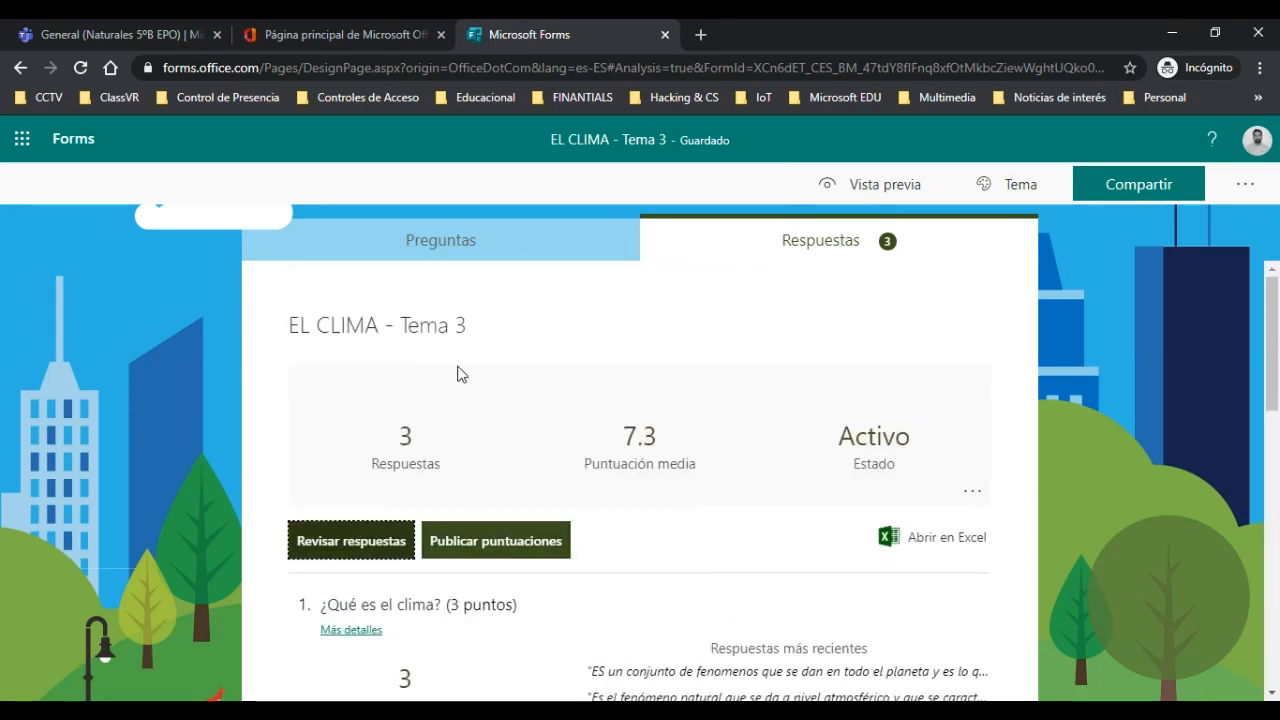
pyautogui.click(478, 556)
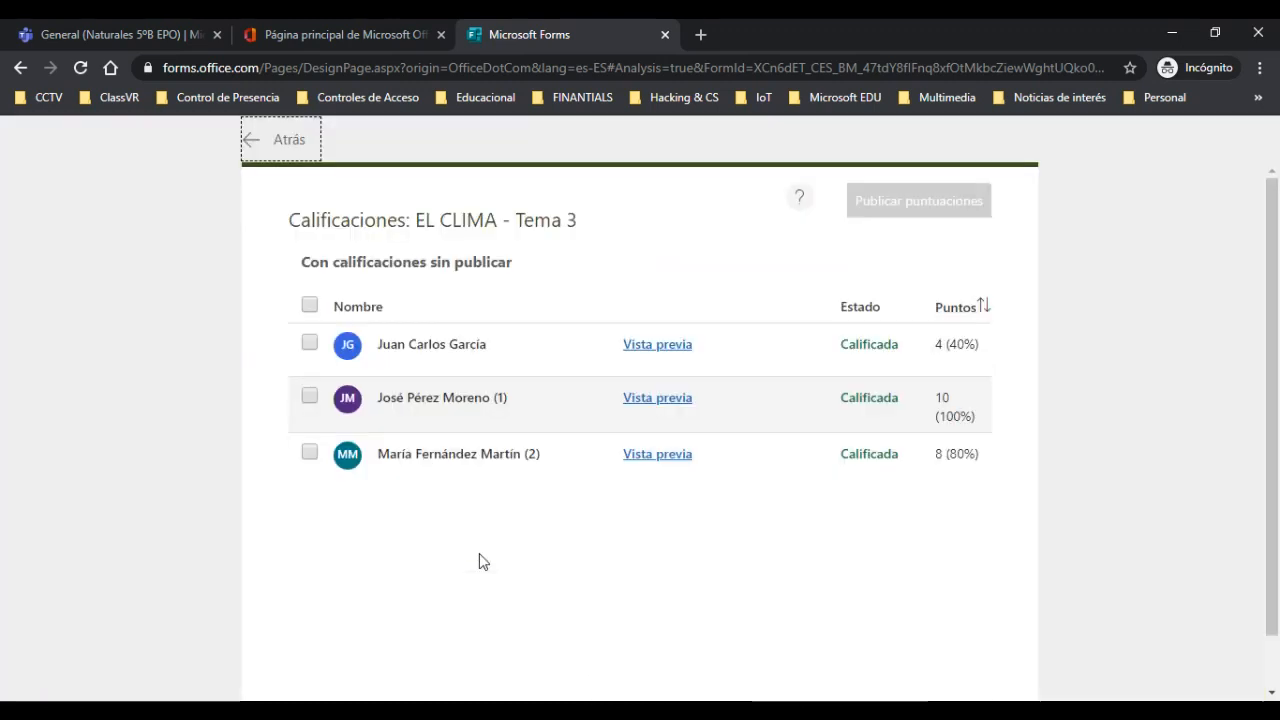
pyautogui.click(309, 343)
pyautogui.click(311, 396)
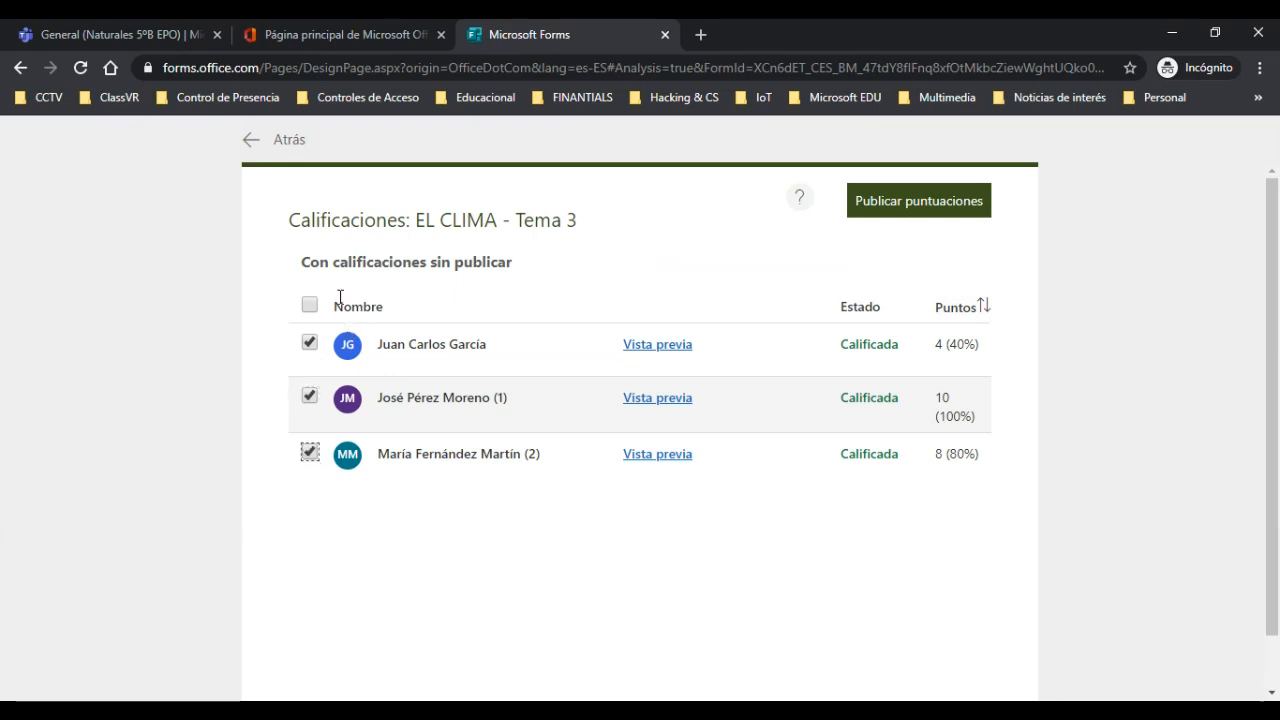
pyautogui.click(309, 305)
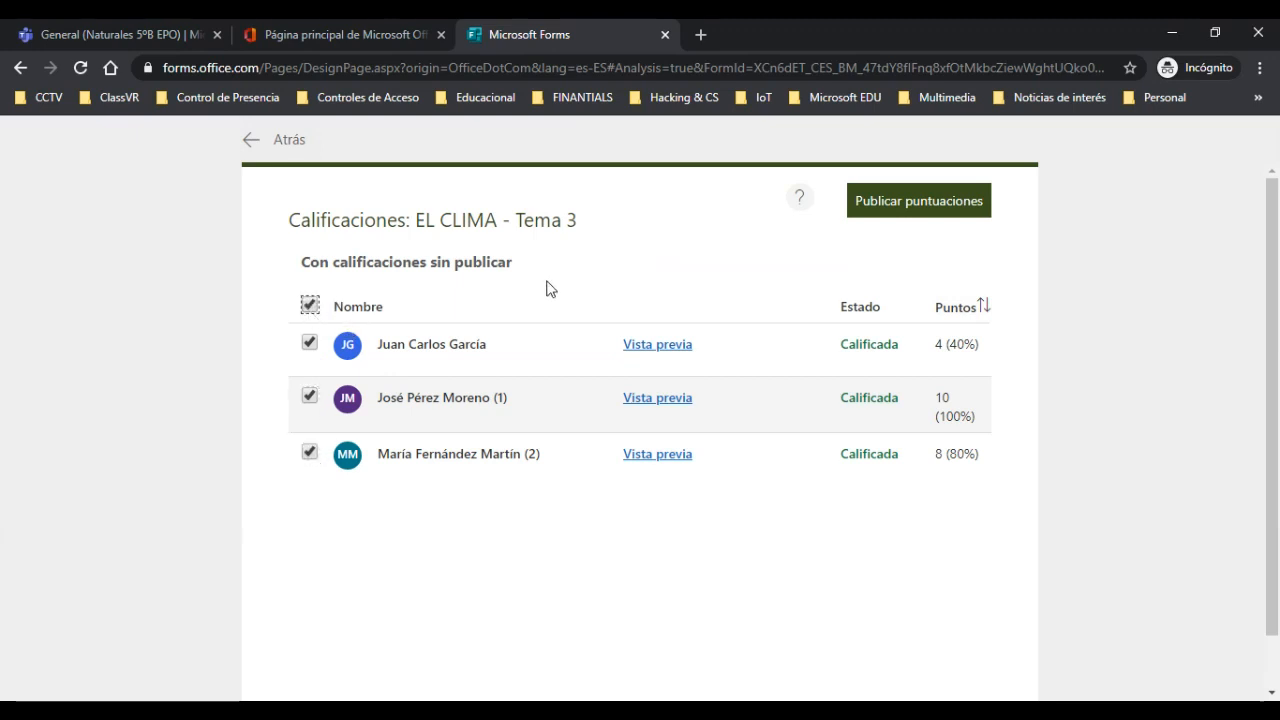
pyautogui.click(889, 210)
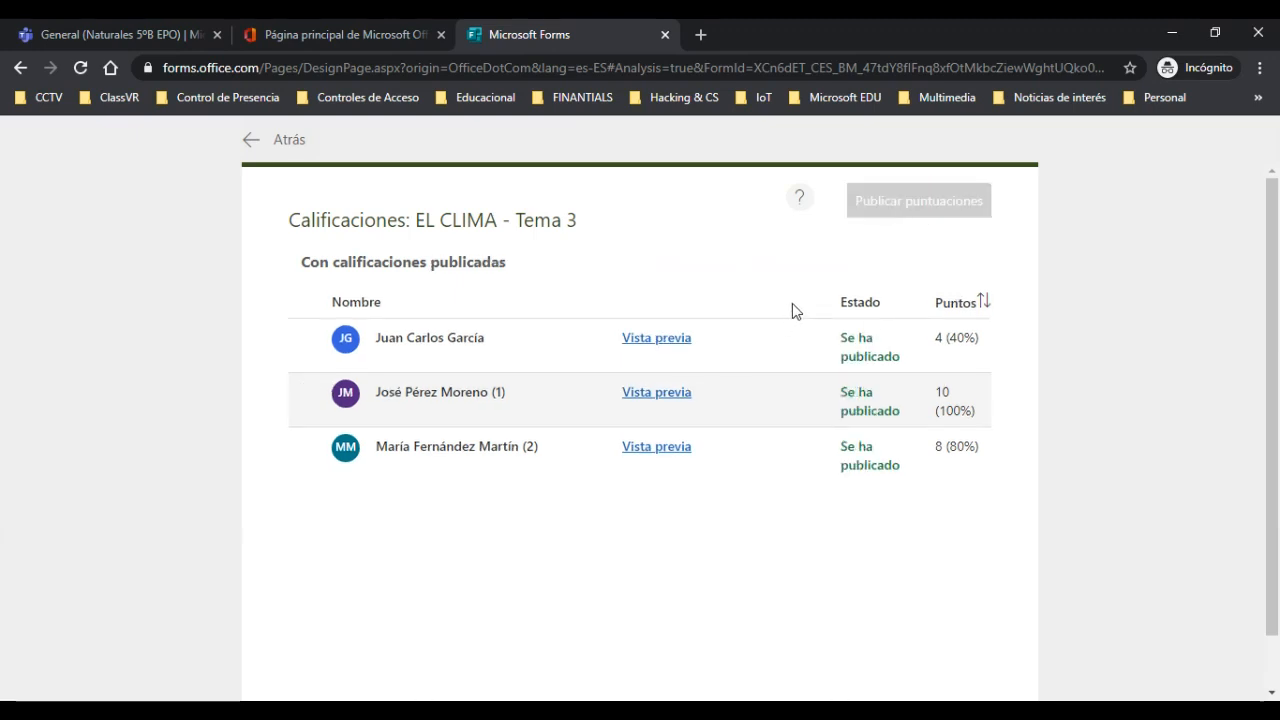
pyautogui.click(263, 143)
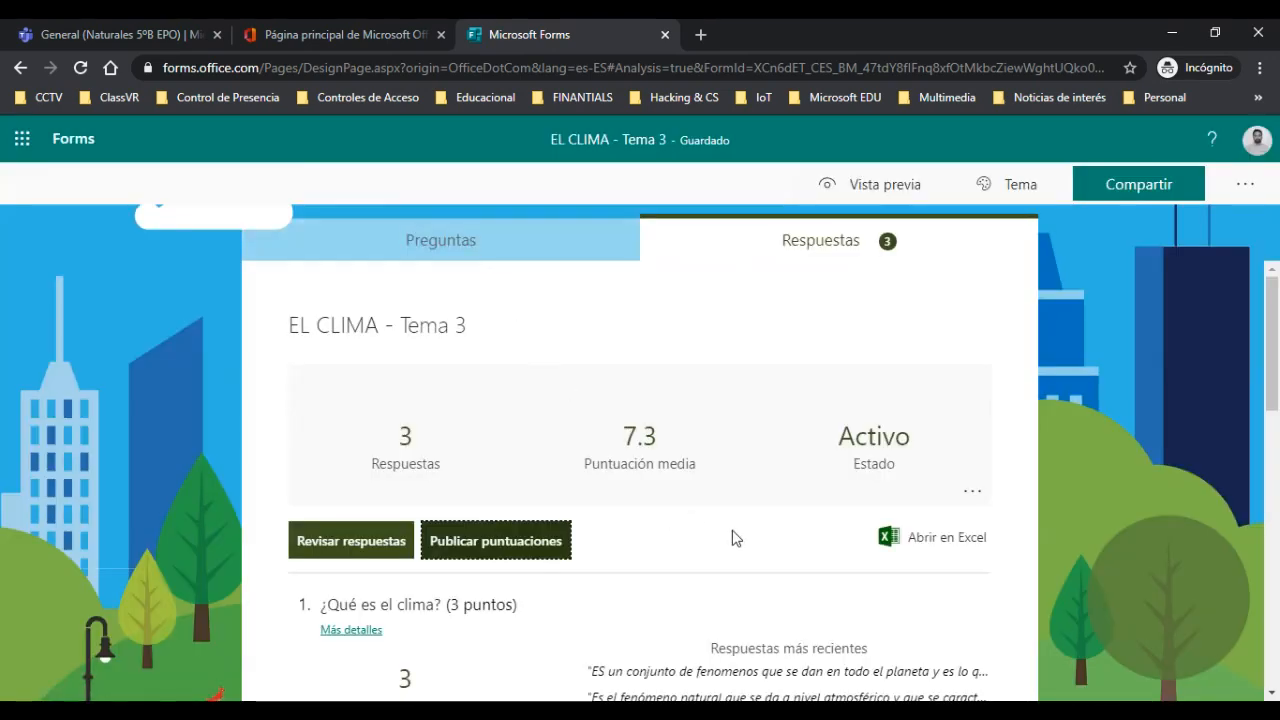
# Look over the question statistics, open the answer review for the first student, and go back to the response summary
pyautogui.scroll(-3, 706, 543)
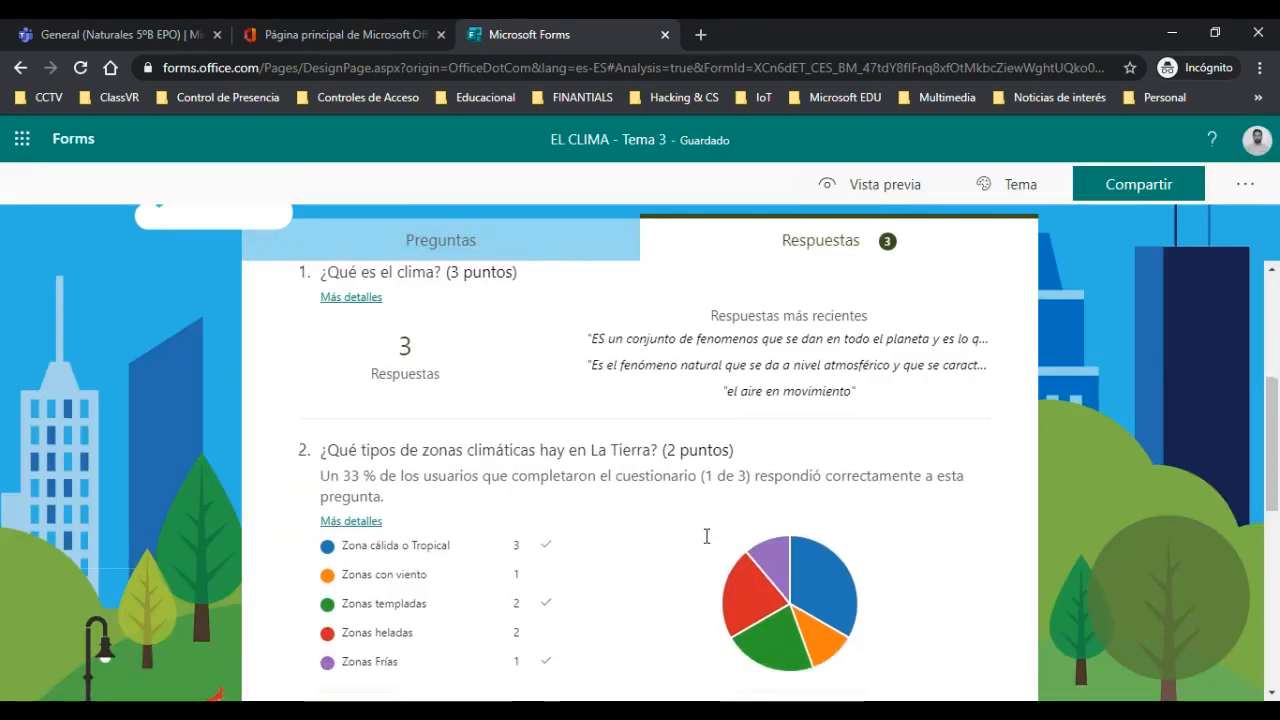
pyautogui.scroll(2, 706, 537)
pyautogui.scroll(1, 706, 537)
pyautogui.click(362, 548)
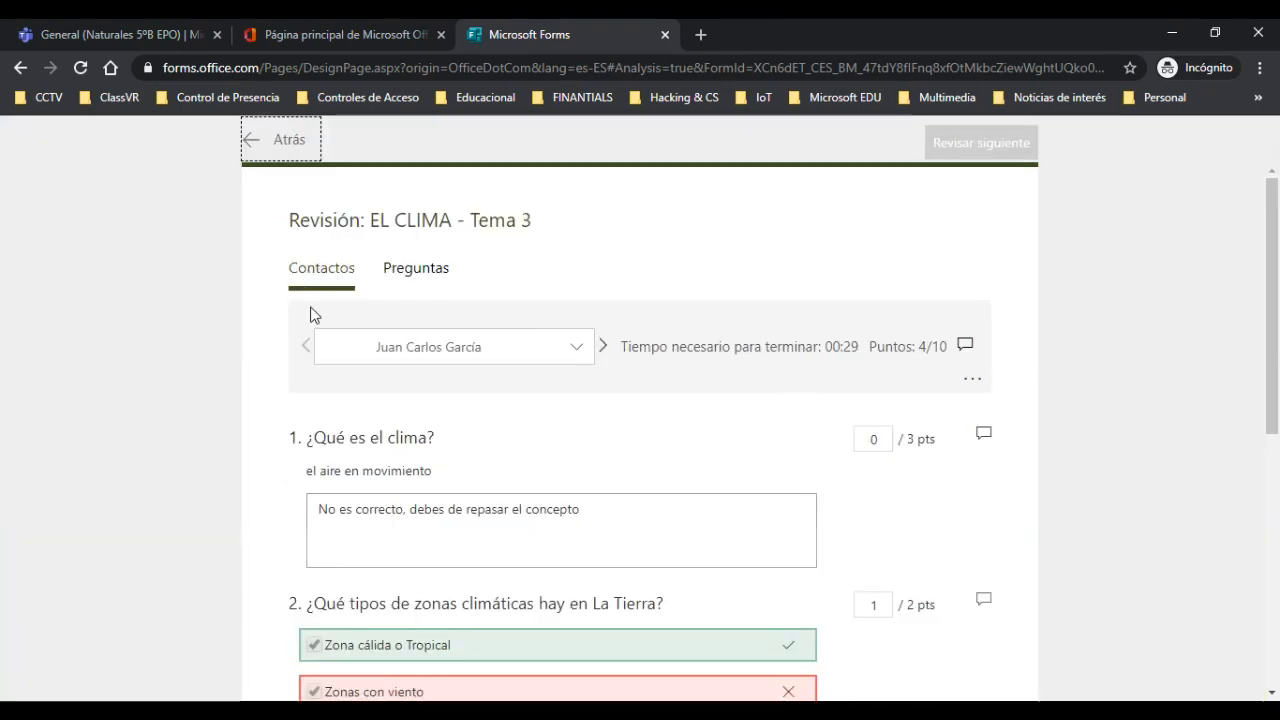
pyautogui.click(277, 158)
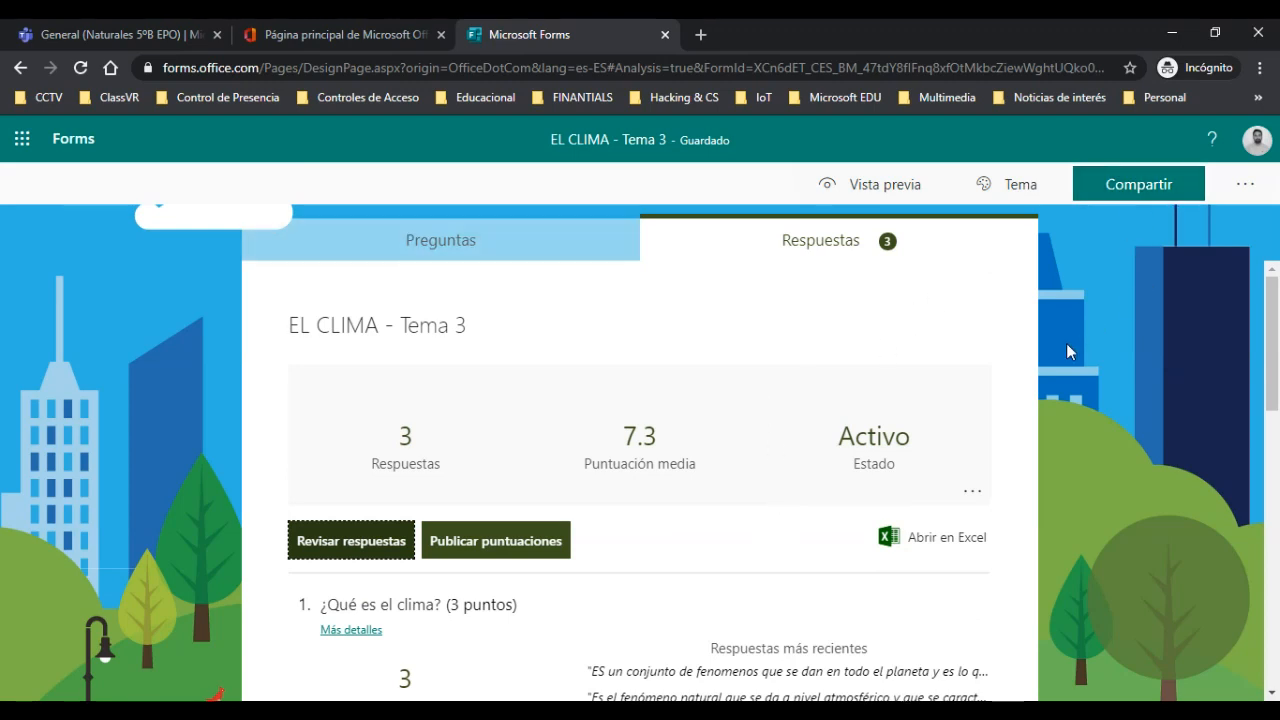
# Open the sharing options of the quiz and check its response link and the choices for who can respond
pyautogui.click(1155, 198)
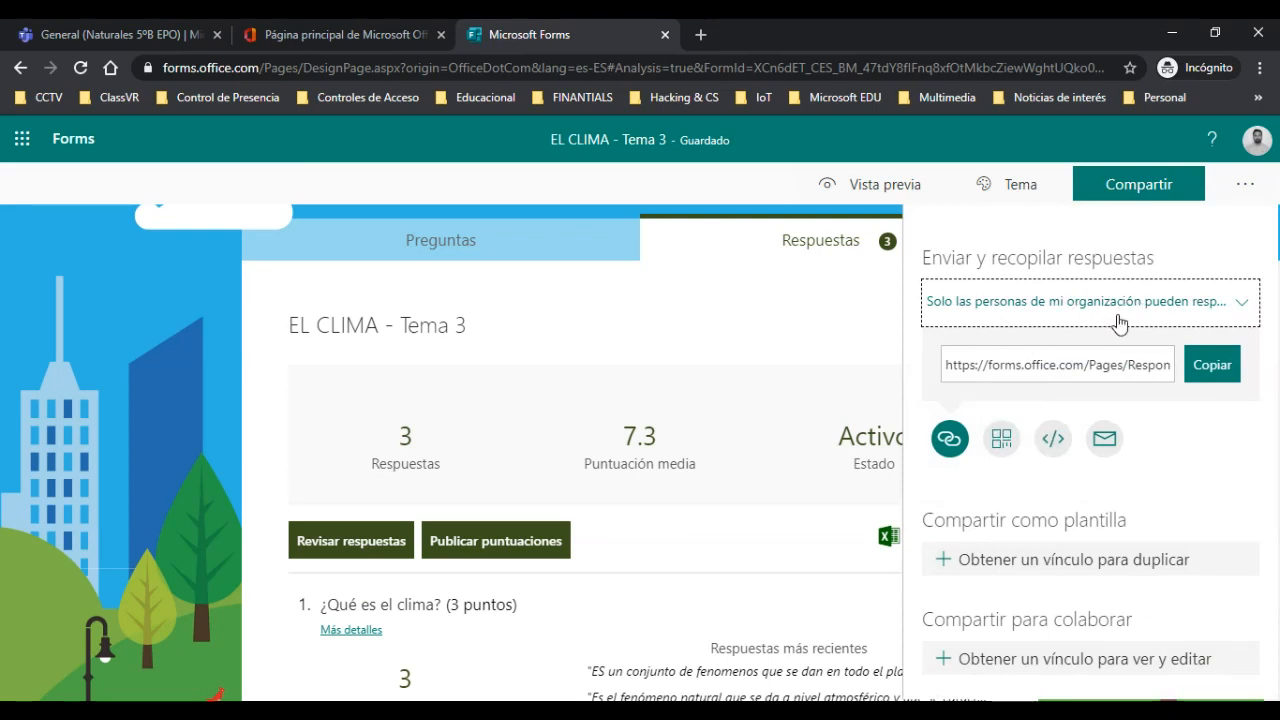
pyautogui.click(1061, 366)
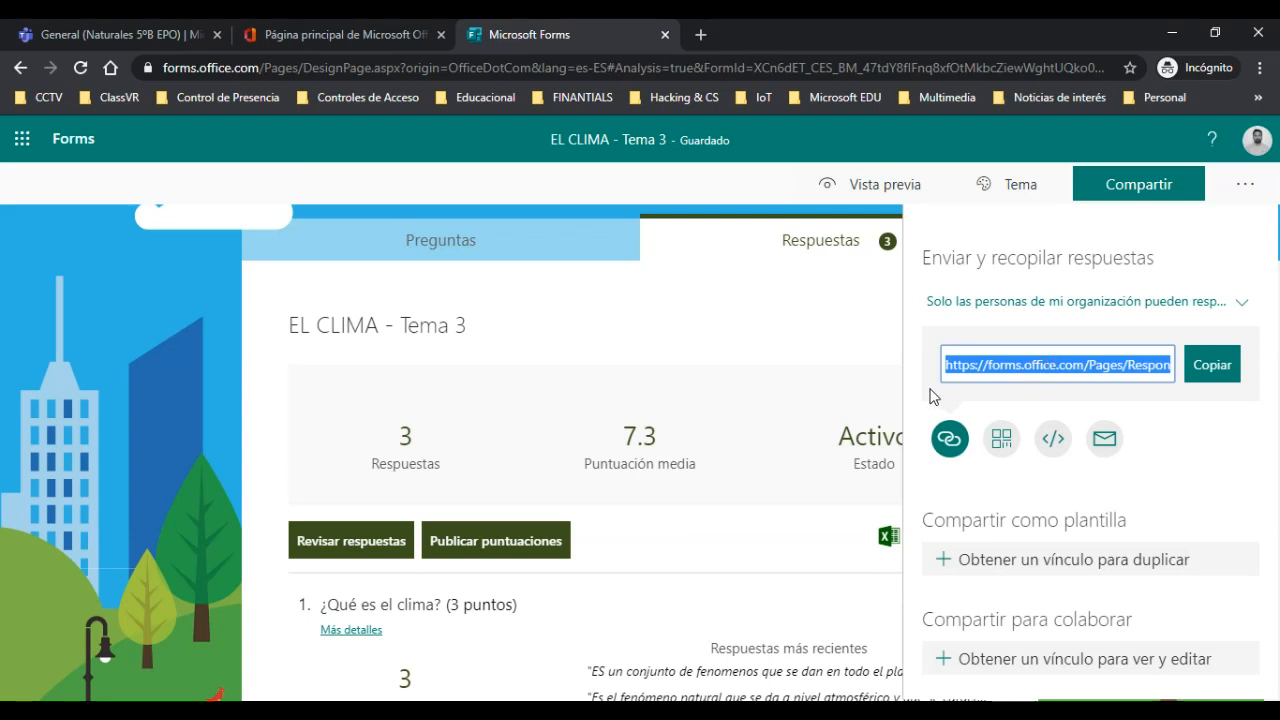
pyautogui.tripleClick(1002, 364)
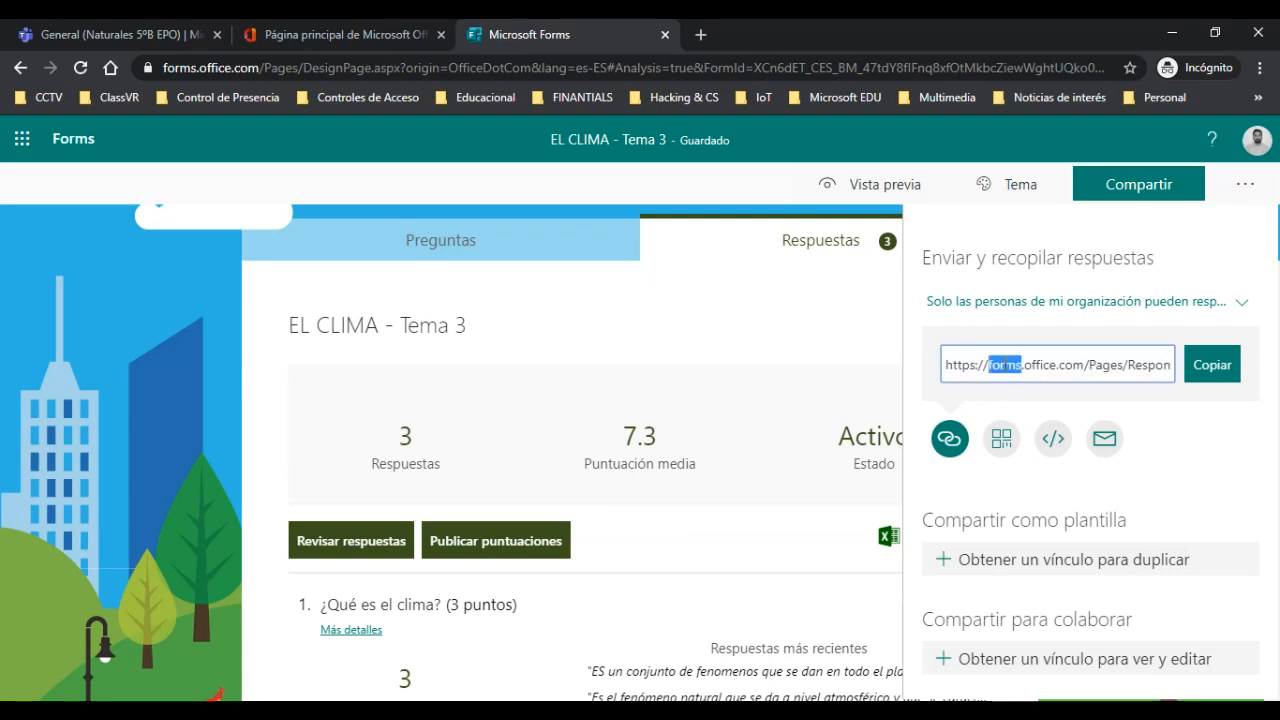
pyautogui.click(1040, 309)
pyautogui.click(1040, 310)
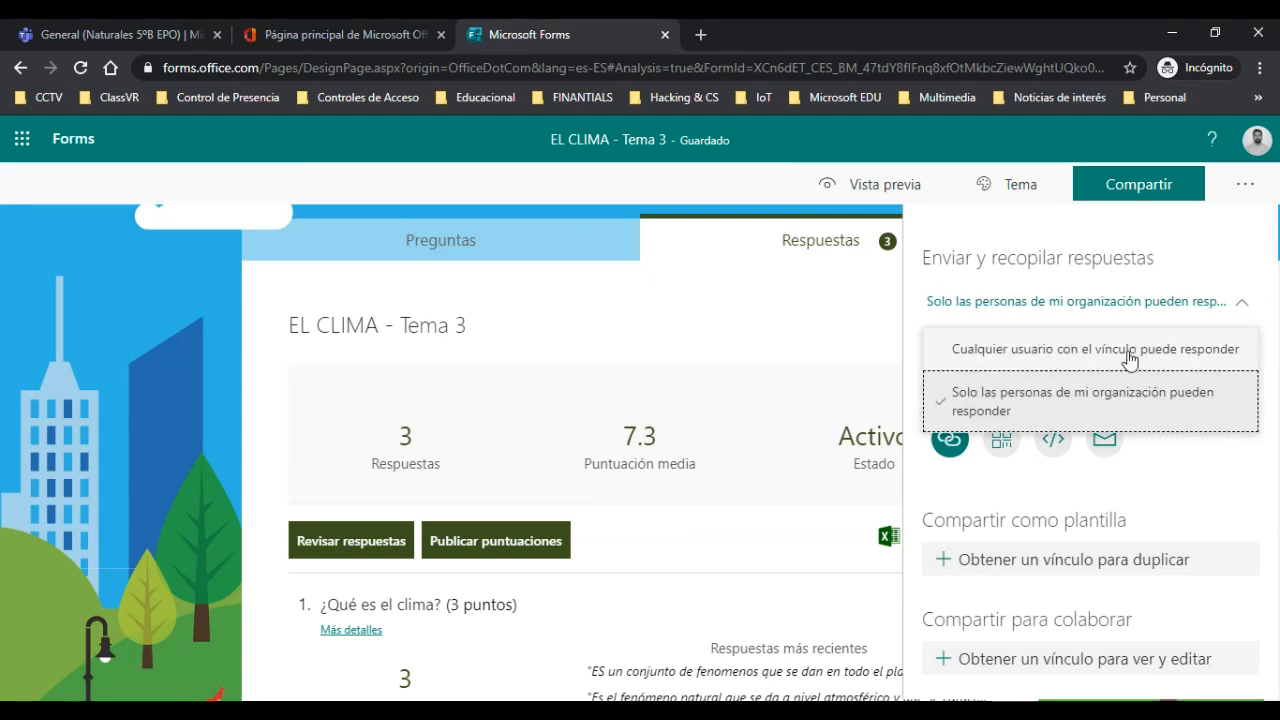
pyautogui.click(1114, 308)
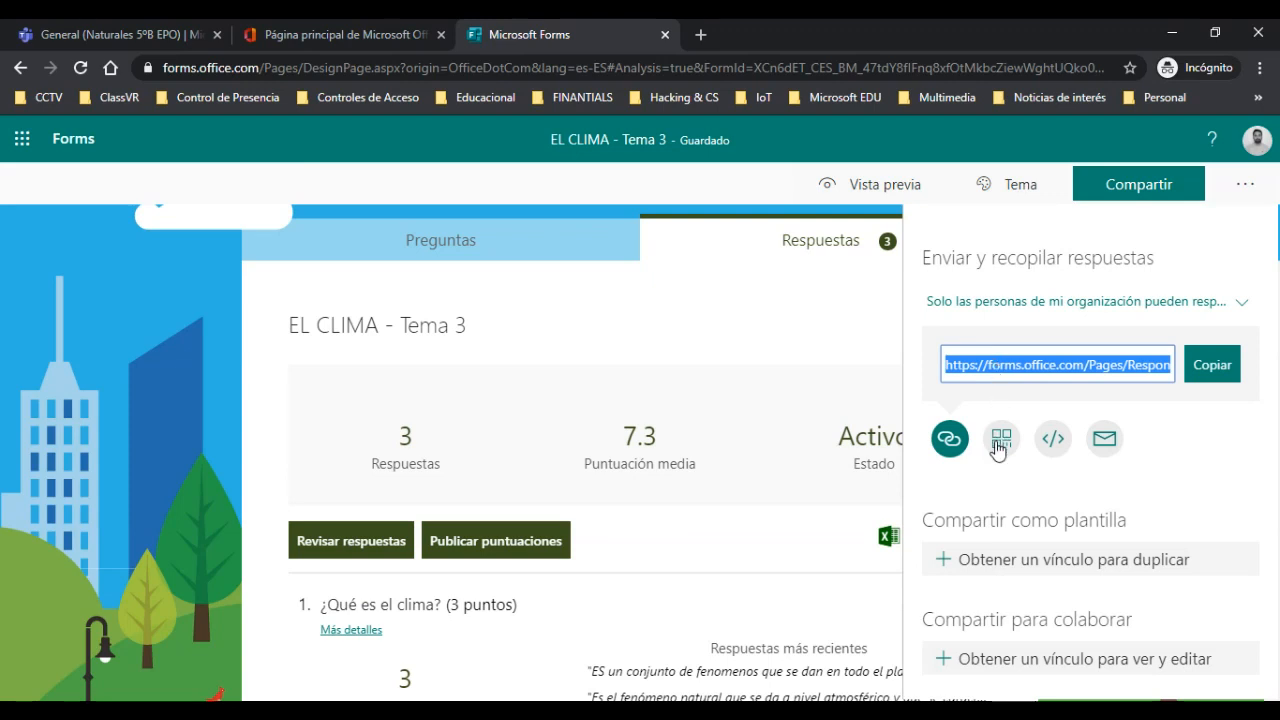
# View the quiz's QR code and its embed code for web pages, and return to the response link
pyautogui.click(1000, 440)
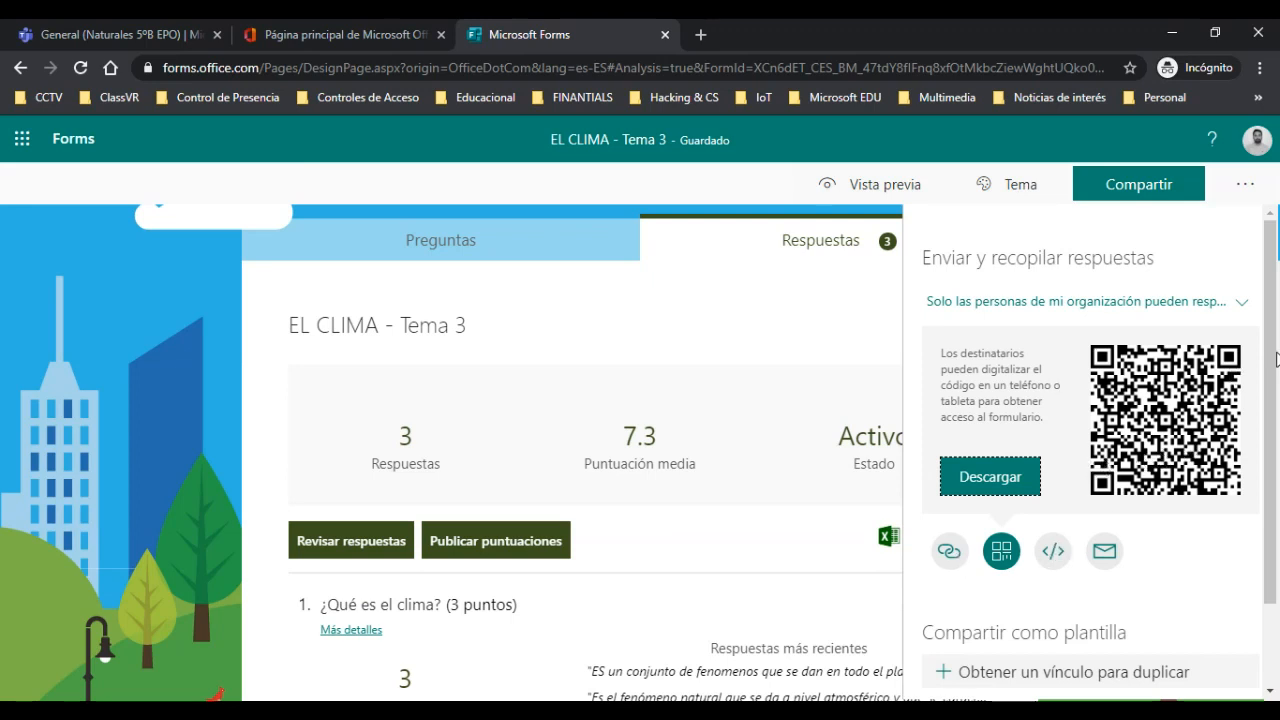
pyautogui.click(1054, 551)
pyautogui.tripleClick(1058, 410)
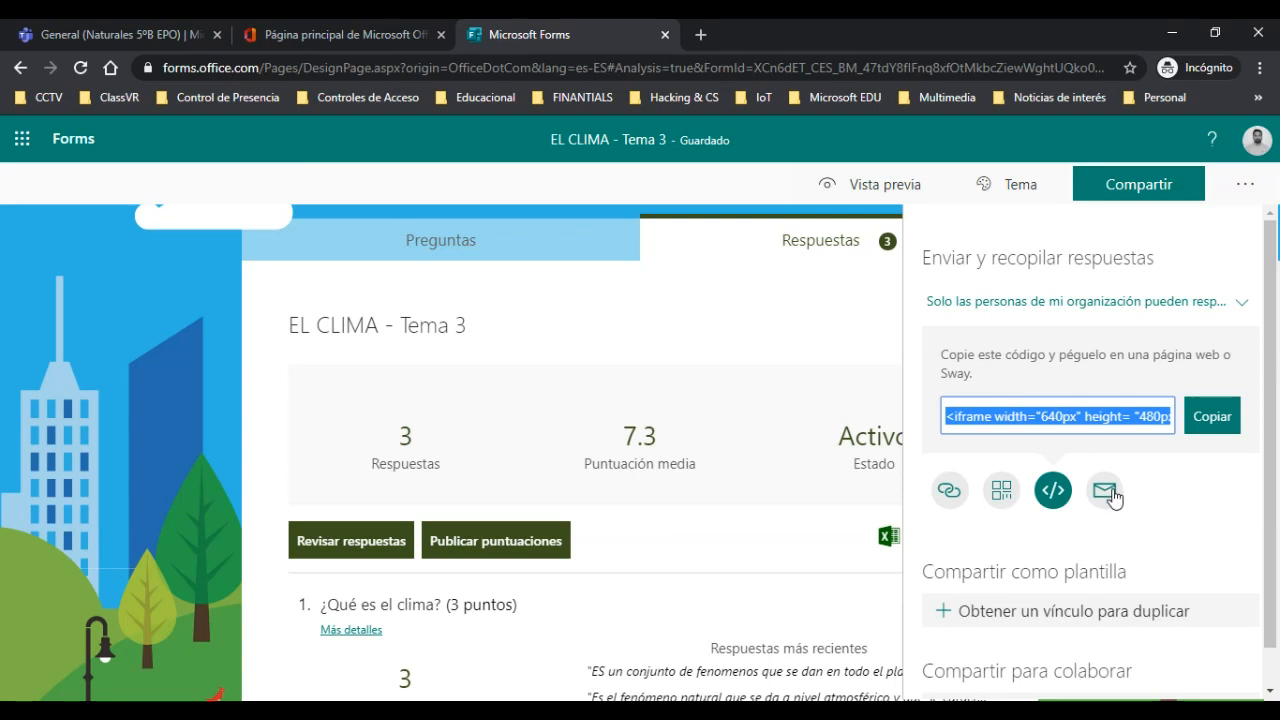
pyautogui.click(950, 494)
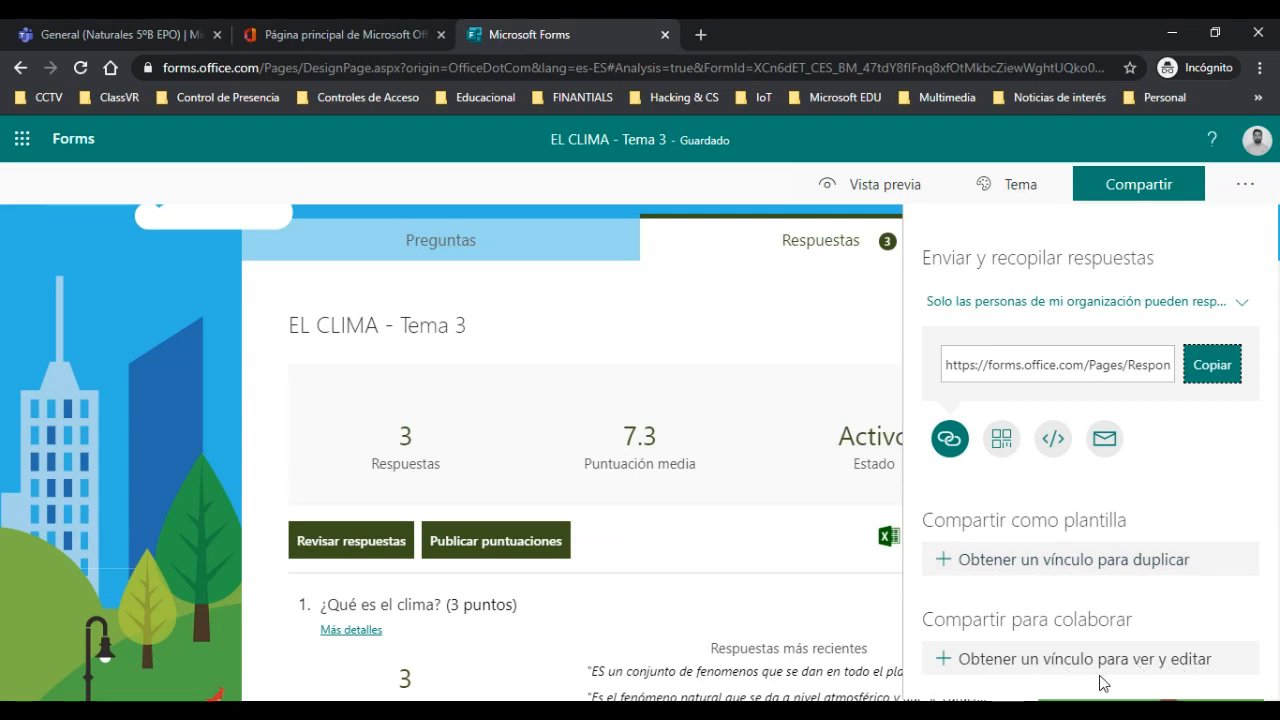
# Create a collaboration link for viewing and editing the quiz and close the sharing options
pyautogui.click(1052, 672)
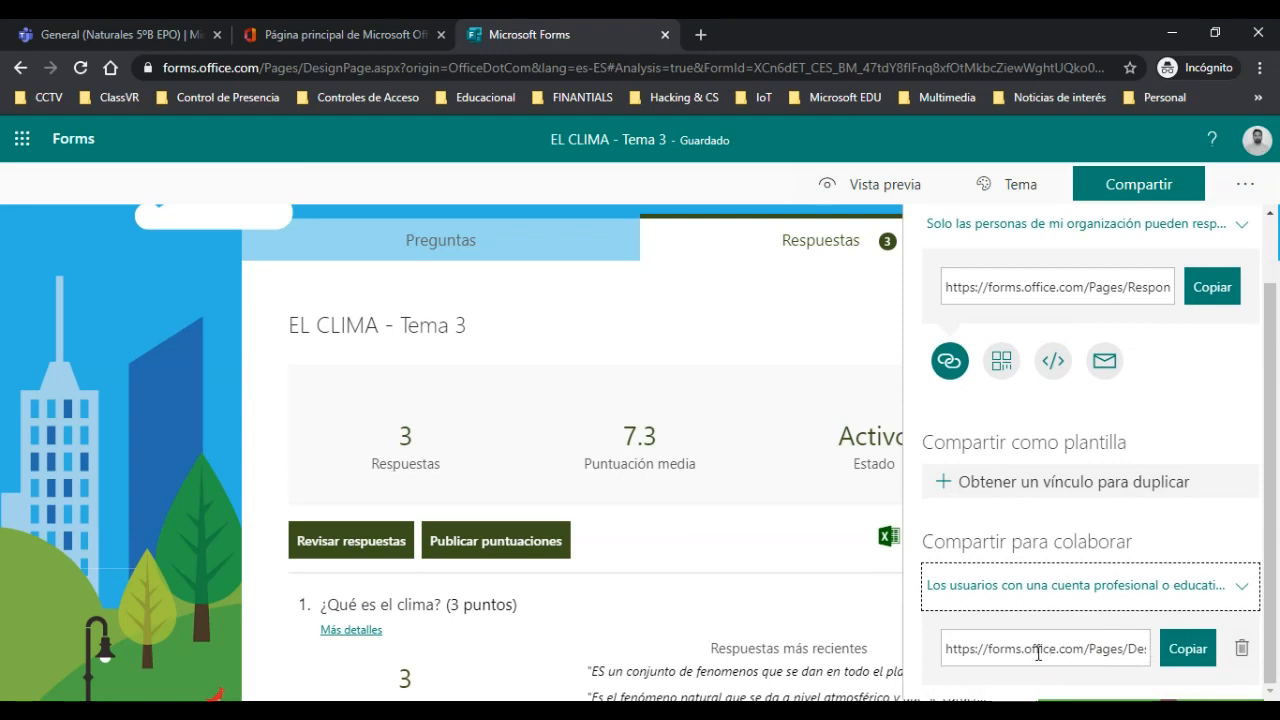
pyautogui.click(1038, 652)
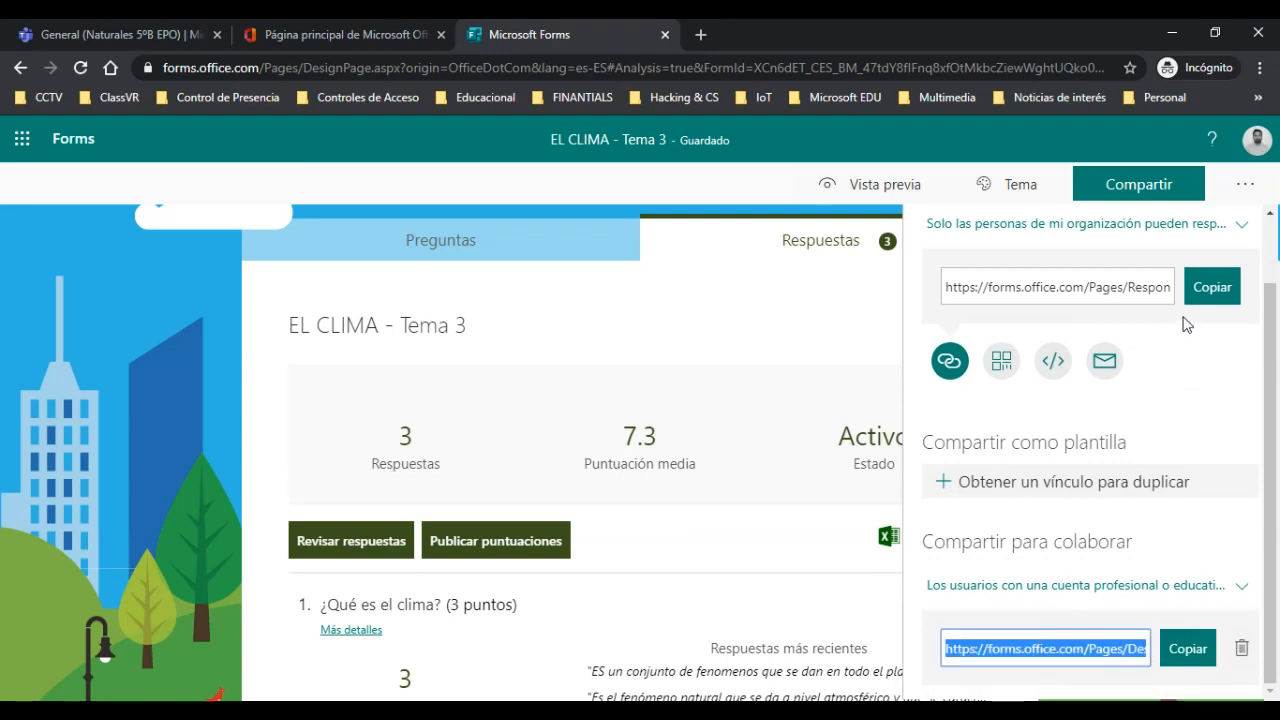
pyautogui.click(1140, 552)
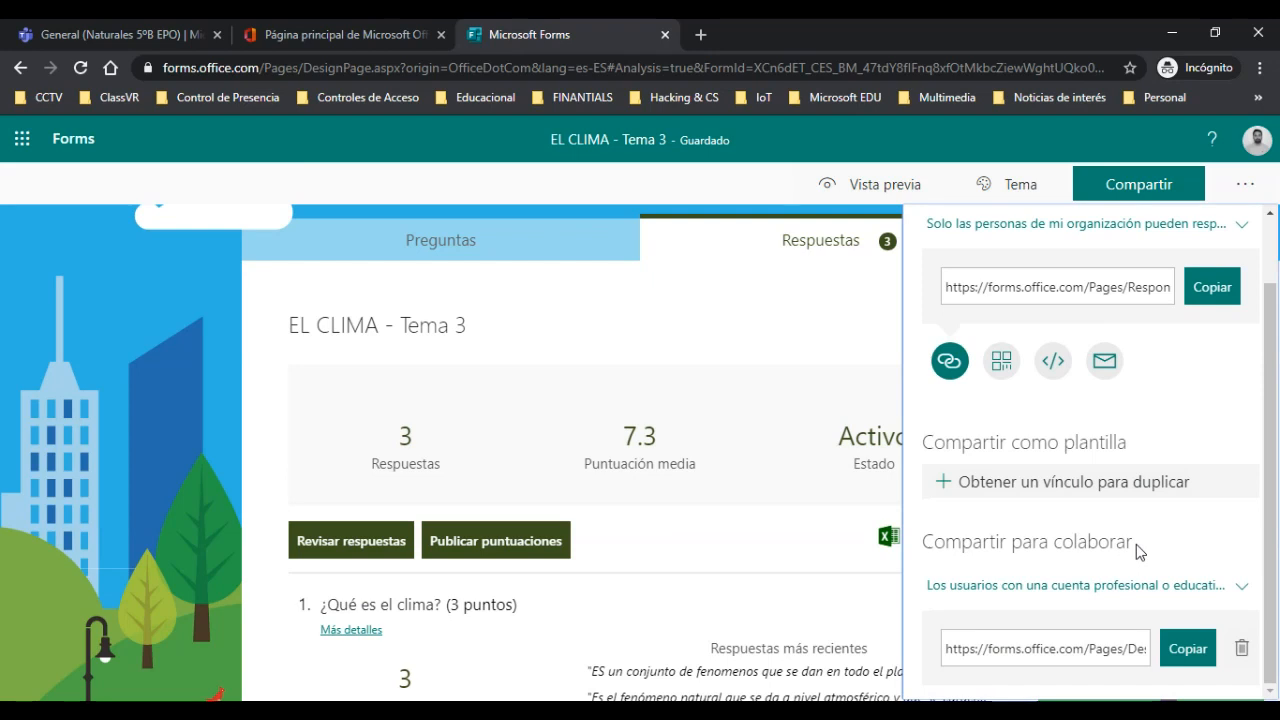
pyautogui.scroll(1, 1022, 546)
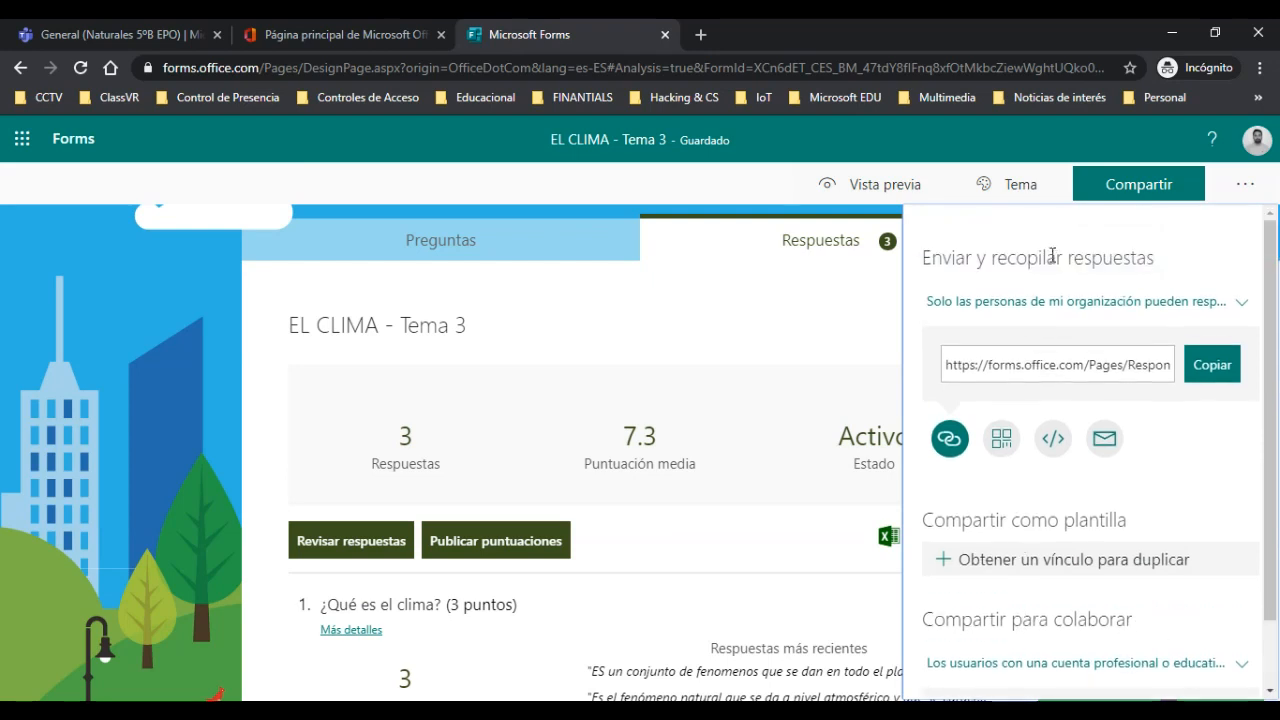
pyautogui.click(811, 347)
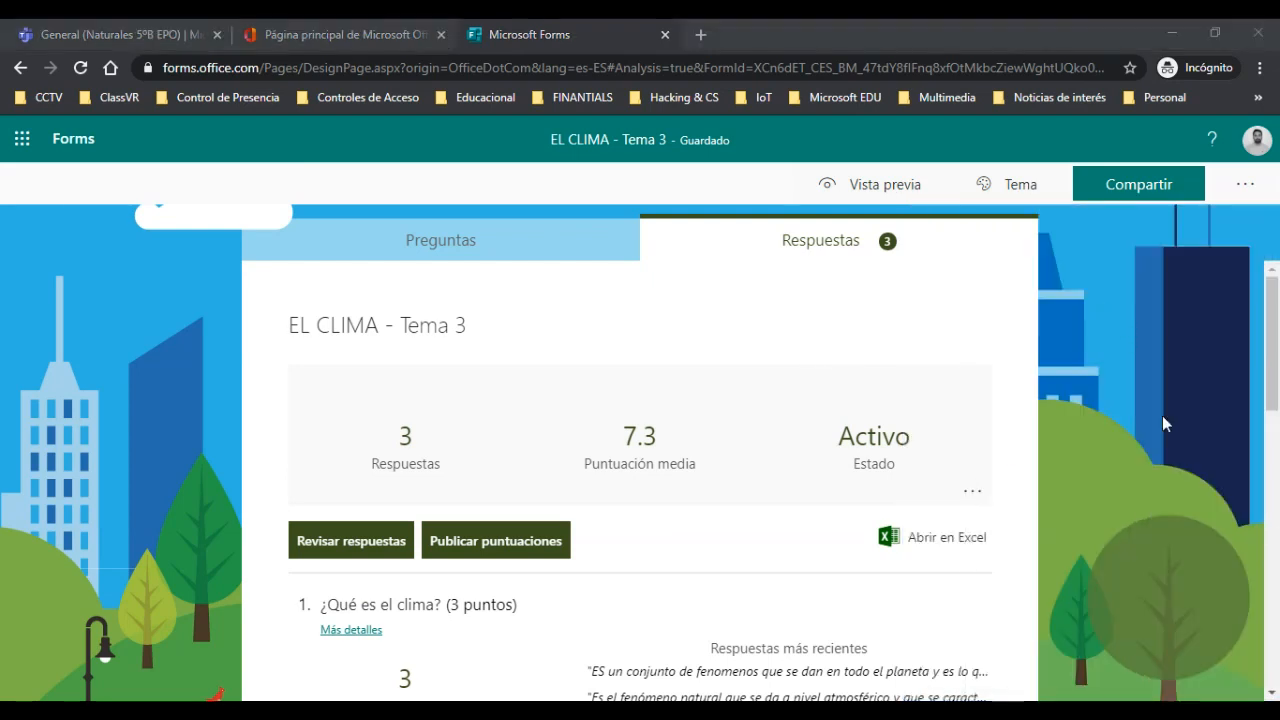
# Leave the quiz and look through the list of own forms and quizzes
pyautogui.click(1247, 186)
pyautogui.click(904, 352)
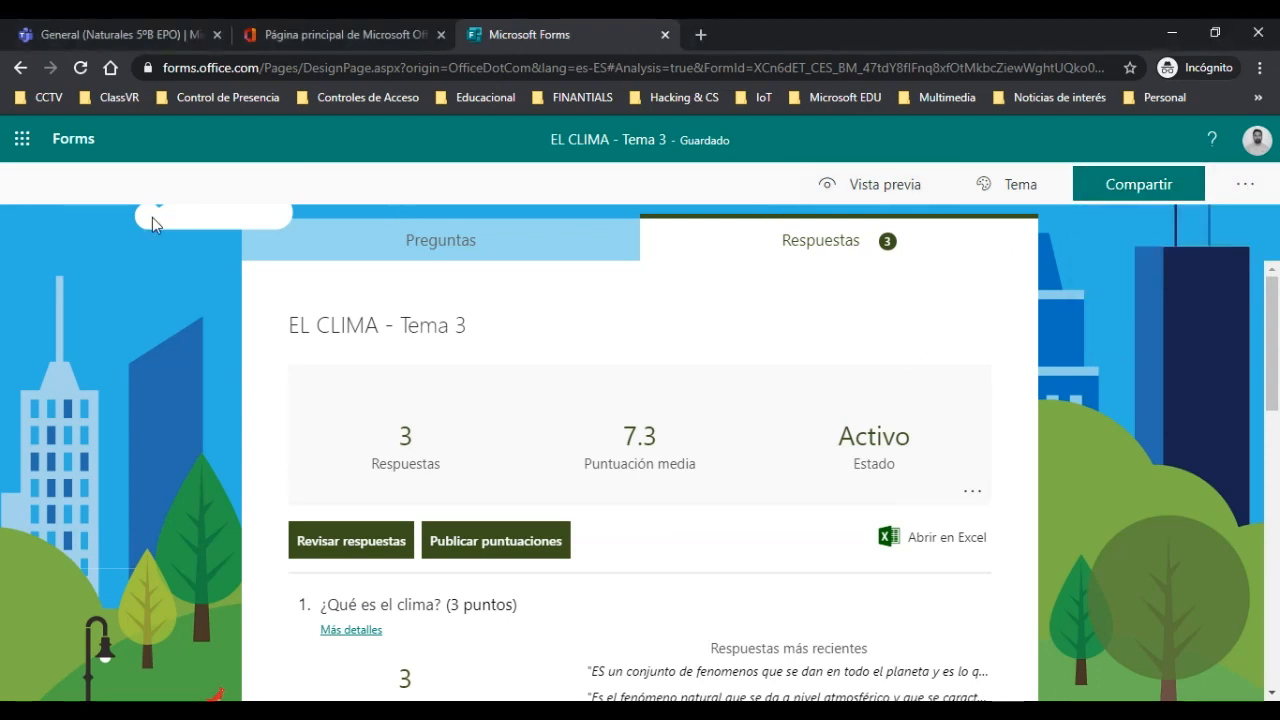
pyautogui.click(58, 146)
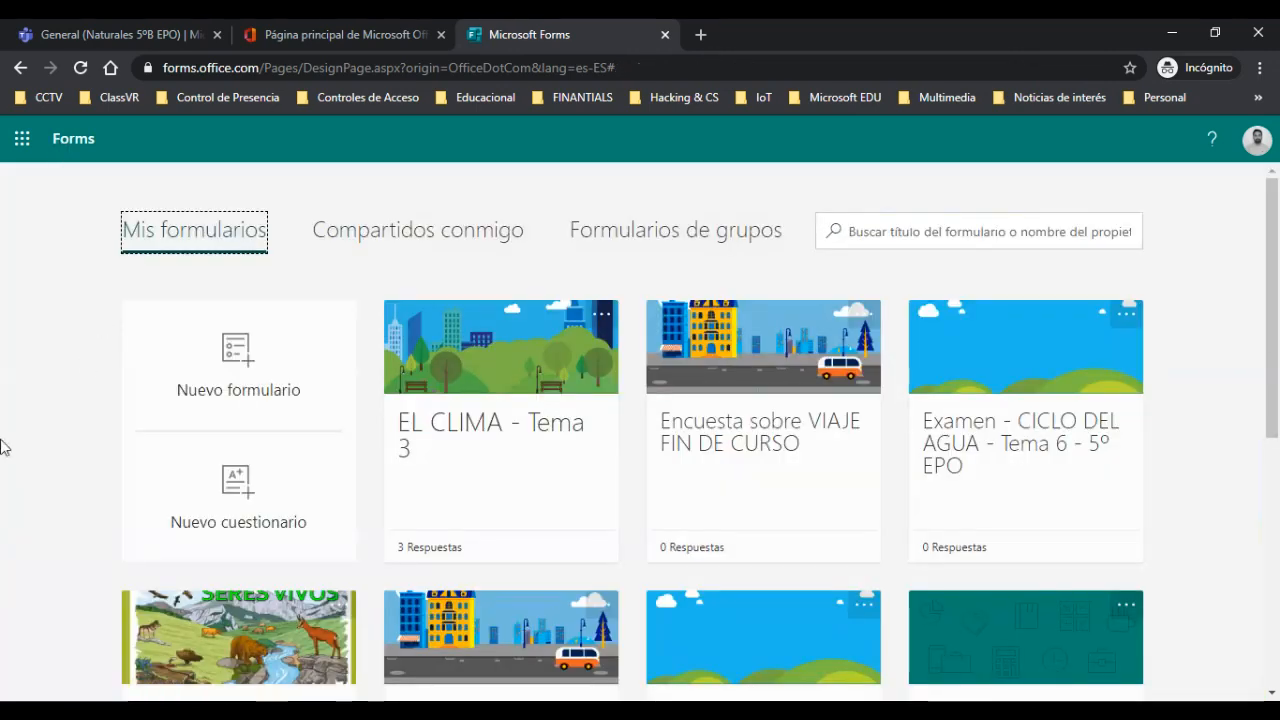
pyautogui.scroll(-5, 4, 446)
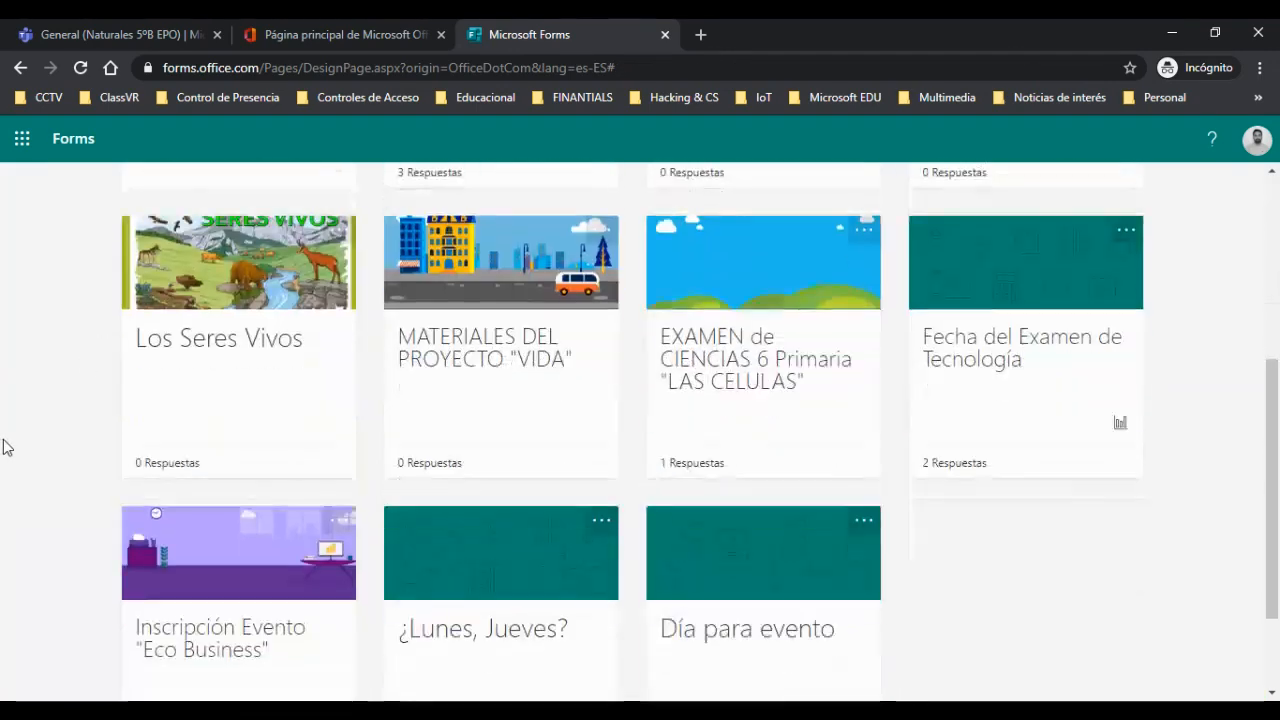
pyautogui.scroll(5, 4, 446)
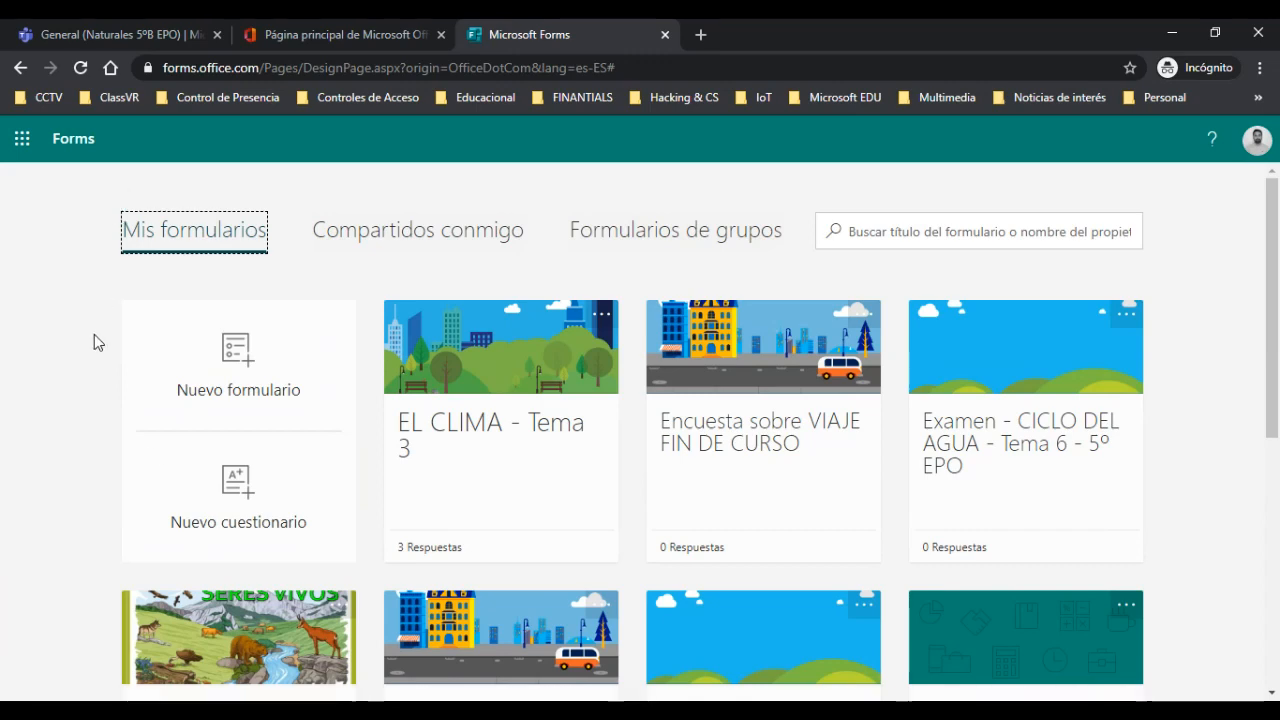
pyautogui.click(60, 356)
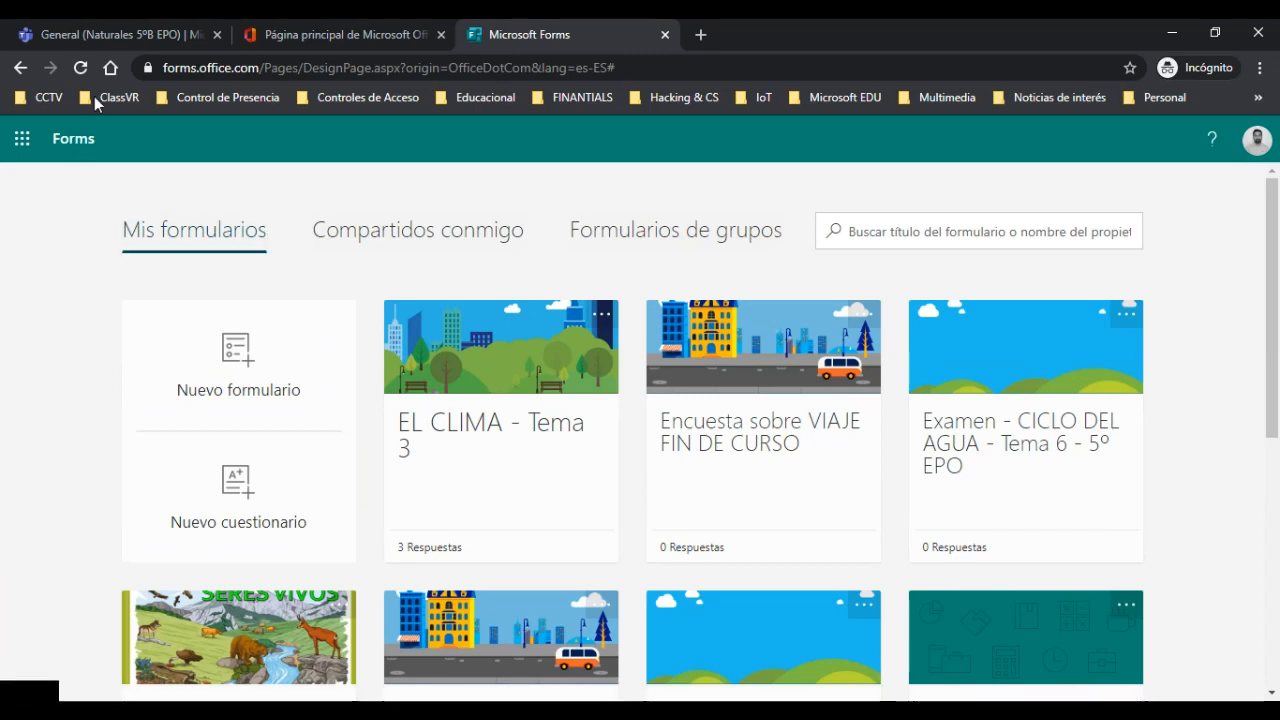
# Switch to Microsoft Teams, collapse the team list, and expand the channels of all five teams from Naturales 5ºB EPO up to Dpto. Matemáticas
pyautogui.click(126, 40)
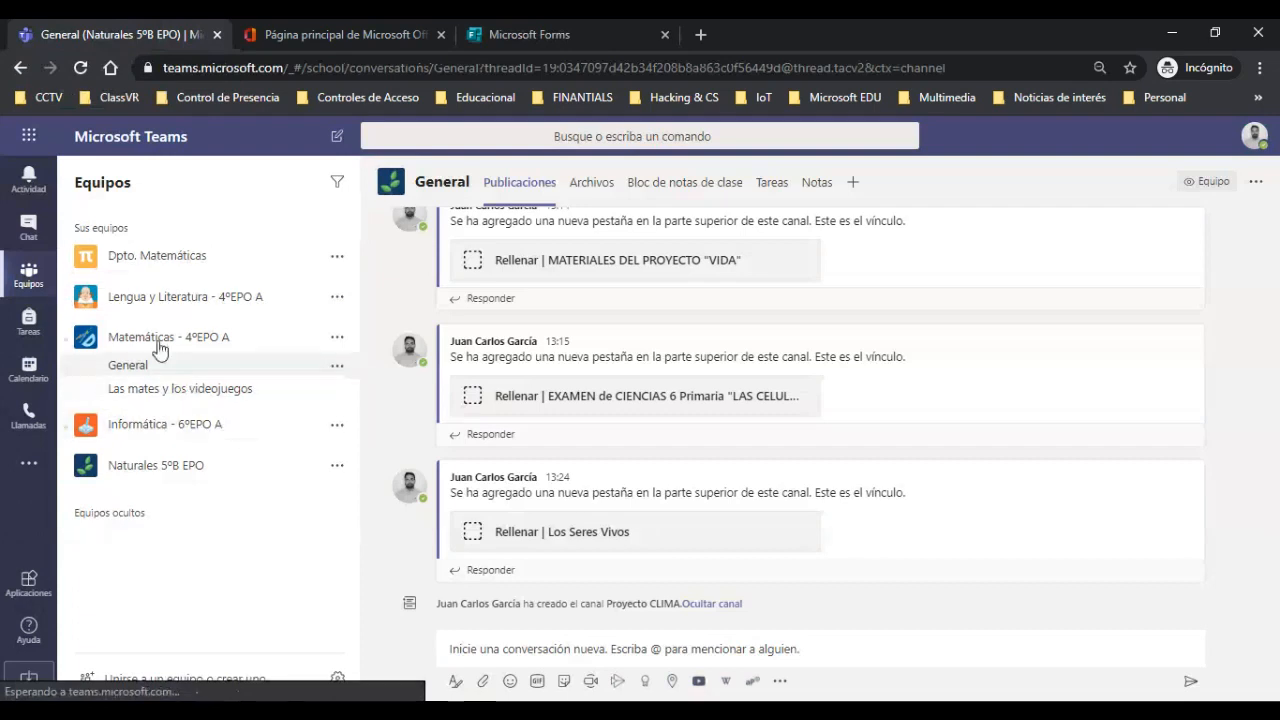
pyautogui.click(158, 340)
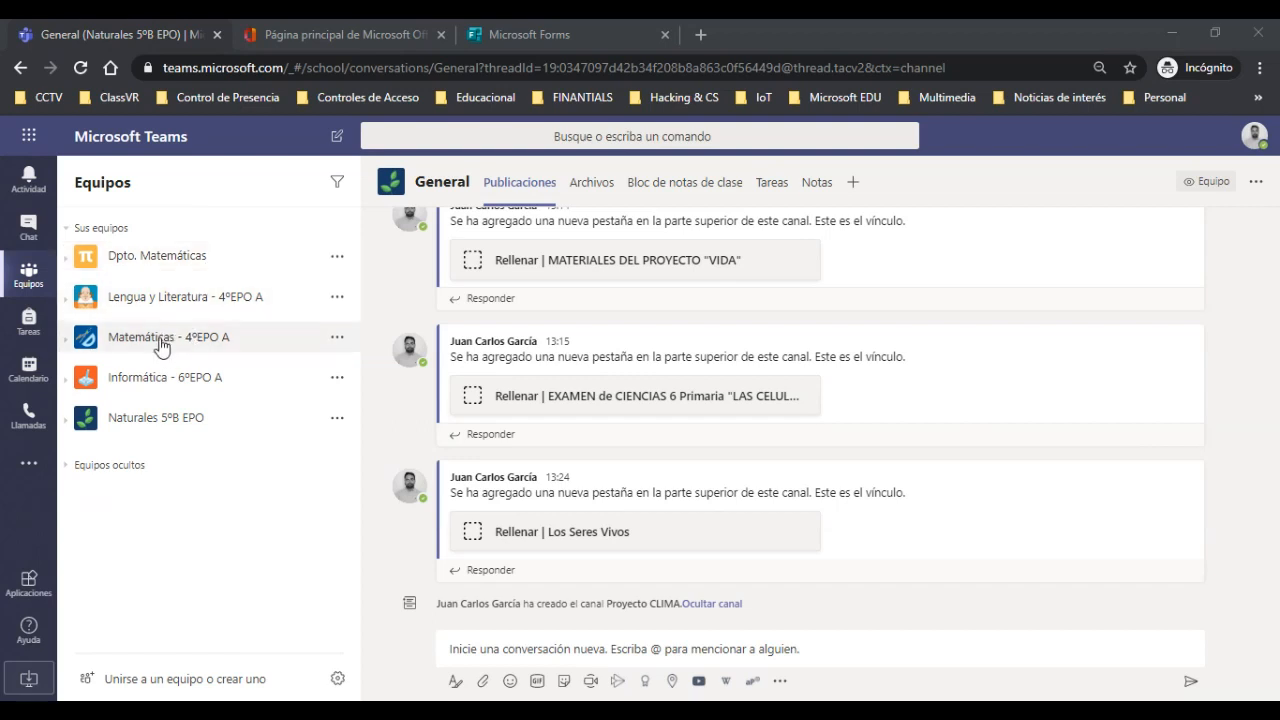
pyautogui.click(162, 420)
pyautogui.click(157, 375)
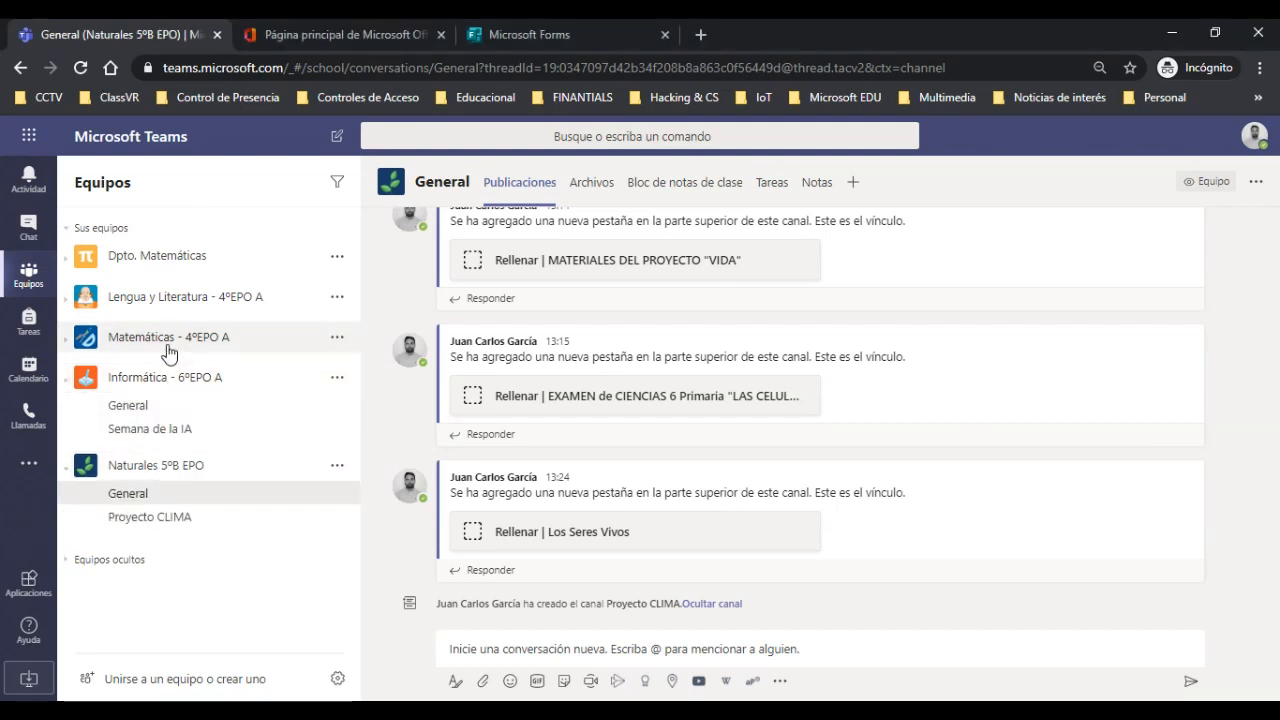
pyautogui.click(135, 339)
pyautogui.click(168, 312)
pyautogui.click(168, 255)
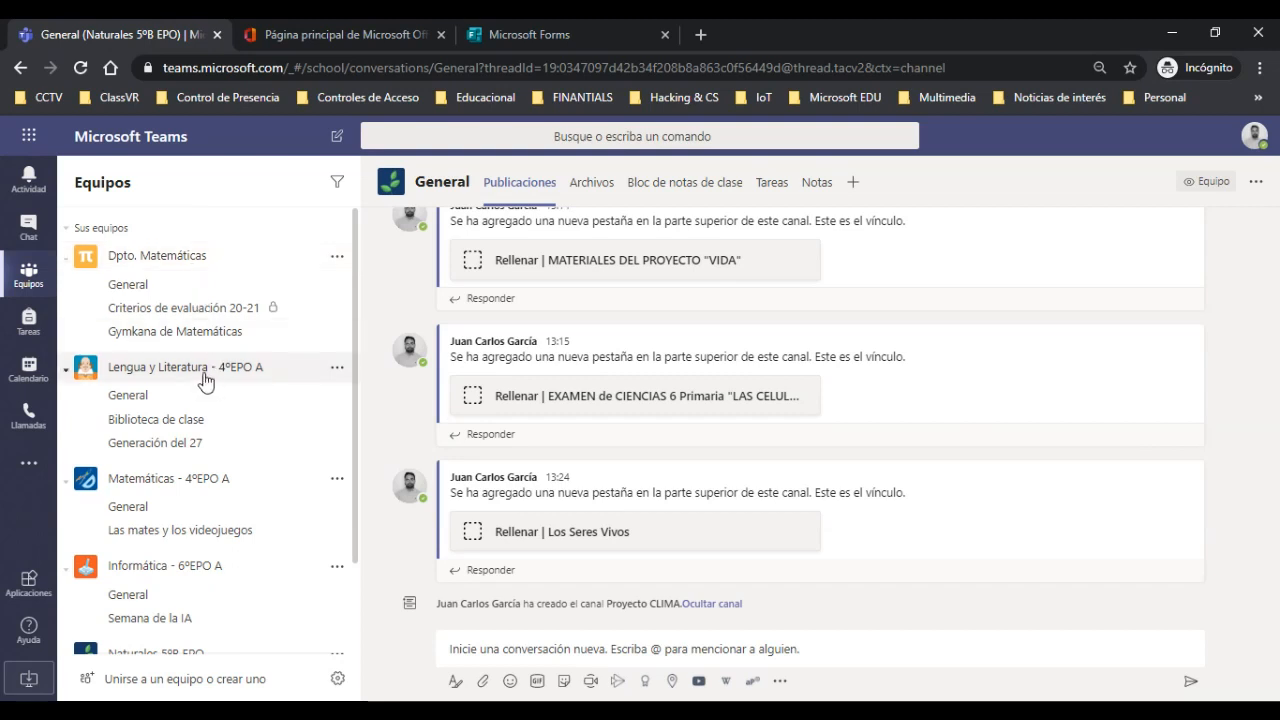
# Look through the channels of every team, and collapse and re-expand the Naturales 5ºB EPO team
pyautogui.scroll(-2, 206, 540)
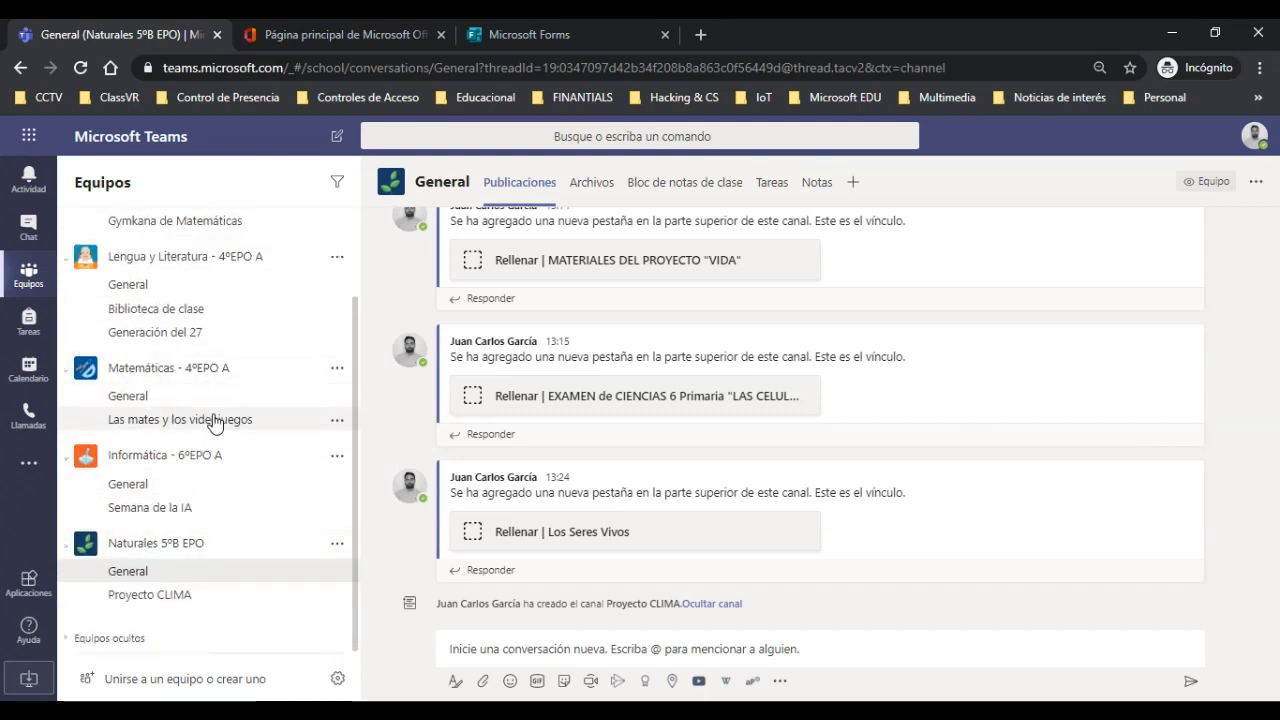
pyautogui.scroll(2, 213, 422)
pyautogui.scroll(-2, 214, 420)
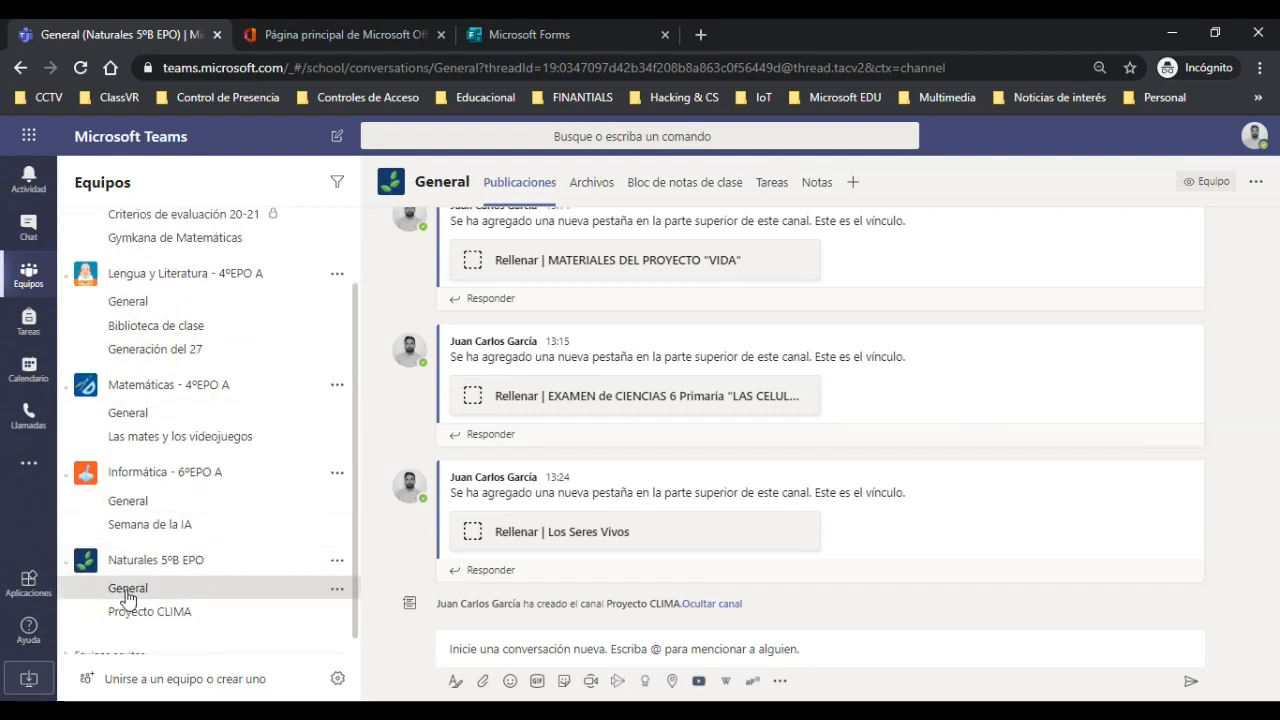
pyautogui.click(150, 560)
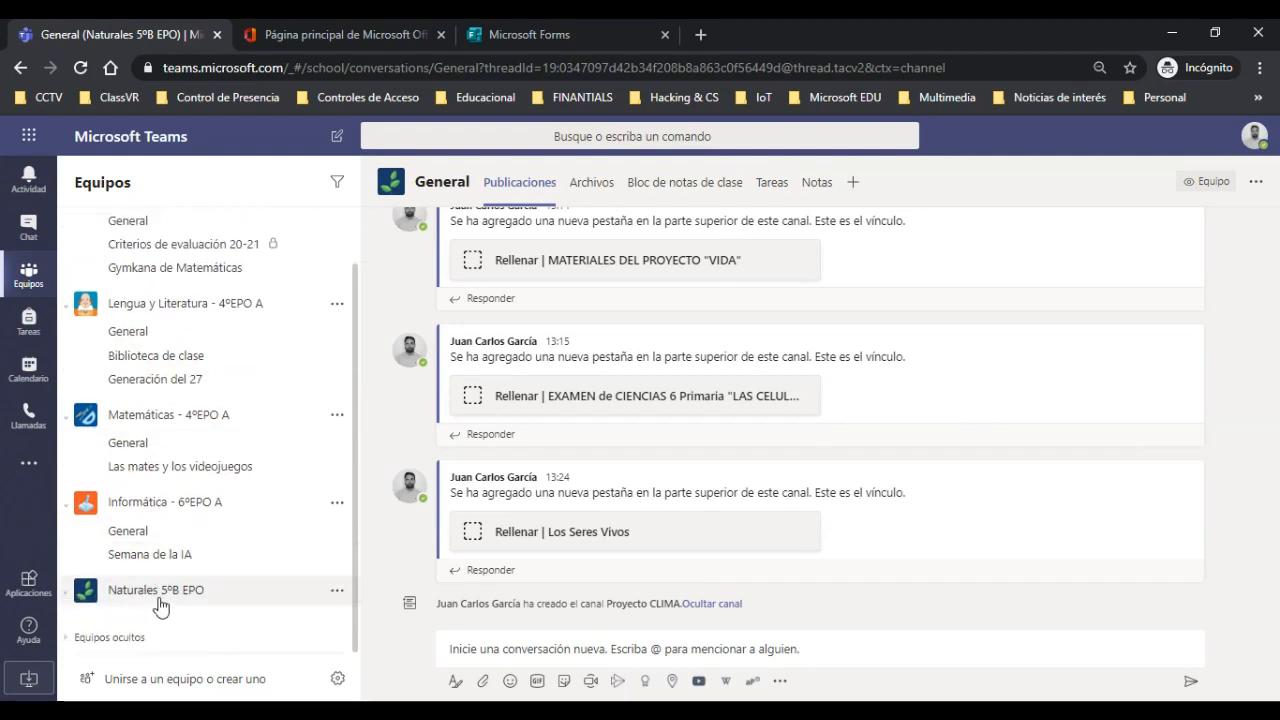
pyautogui.click(157, 590)
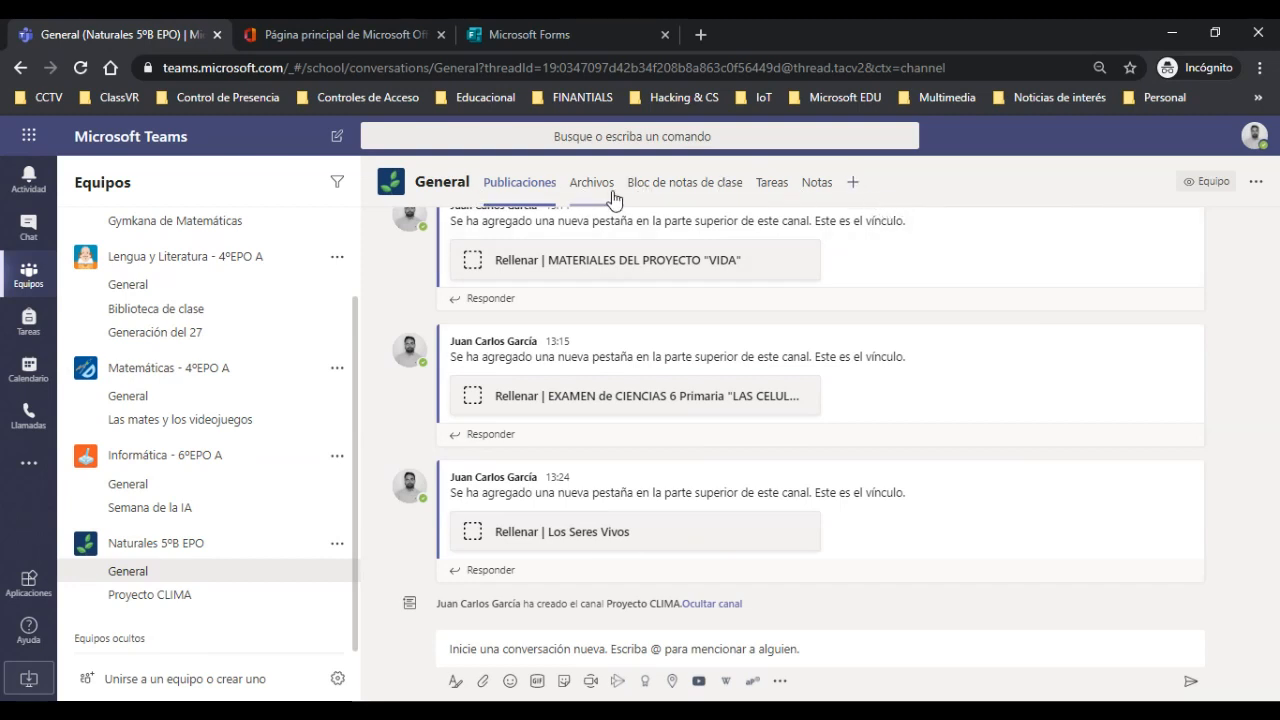
# Add the existing form Los Seres Vivos as a response-collecting Forms tab in the General channel and look through its questions
pyautogui.click(855, 188)
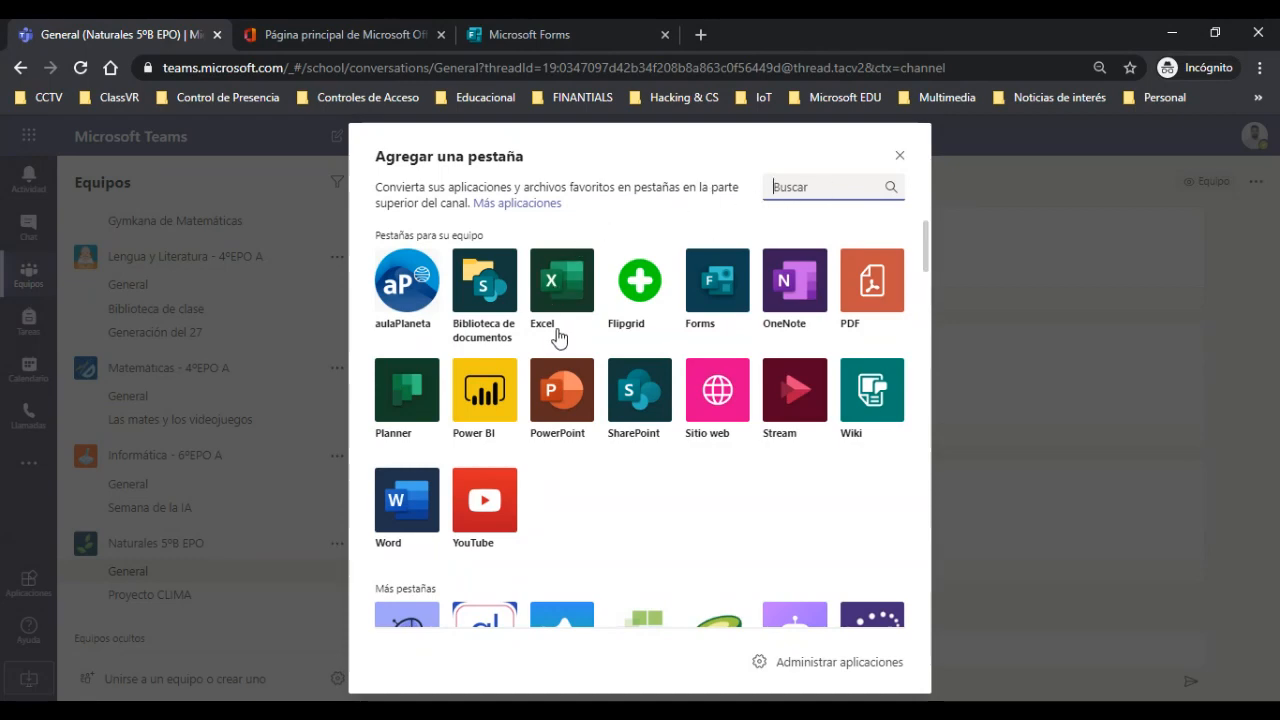
pyautogui.click(719, 282)
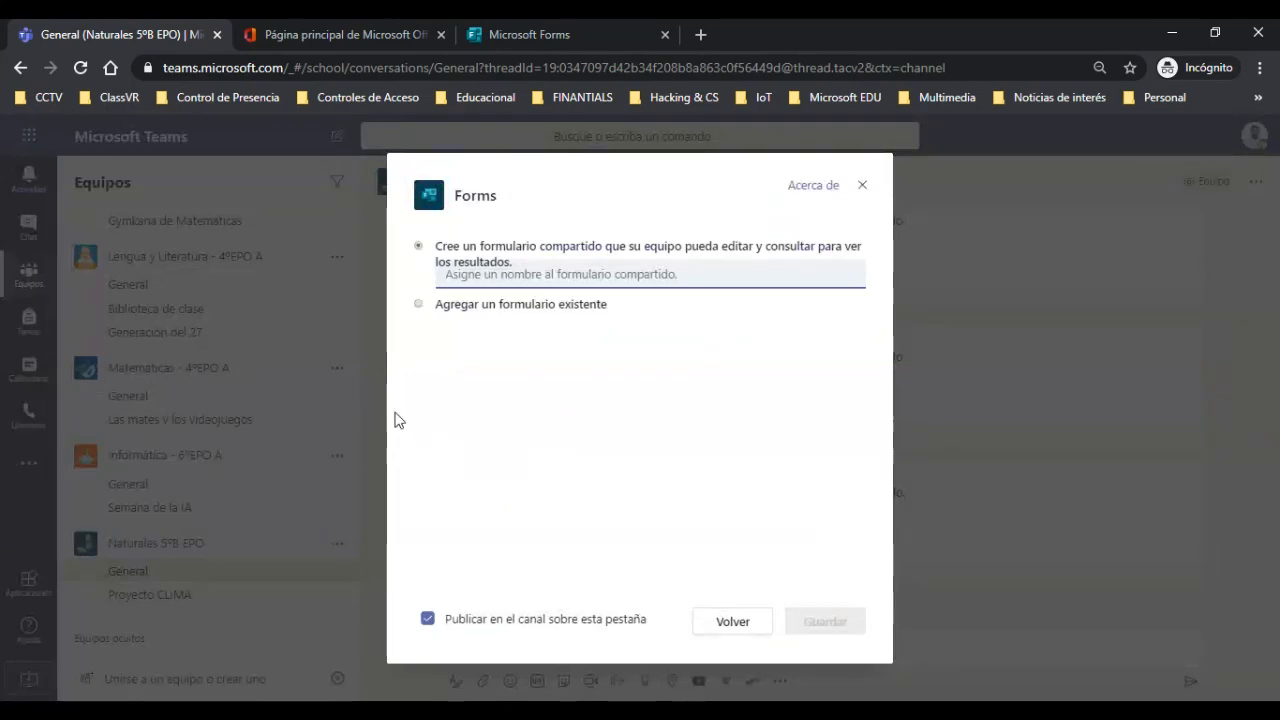
pyautogui.click(498, 274)
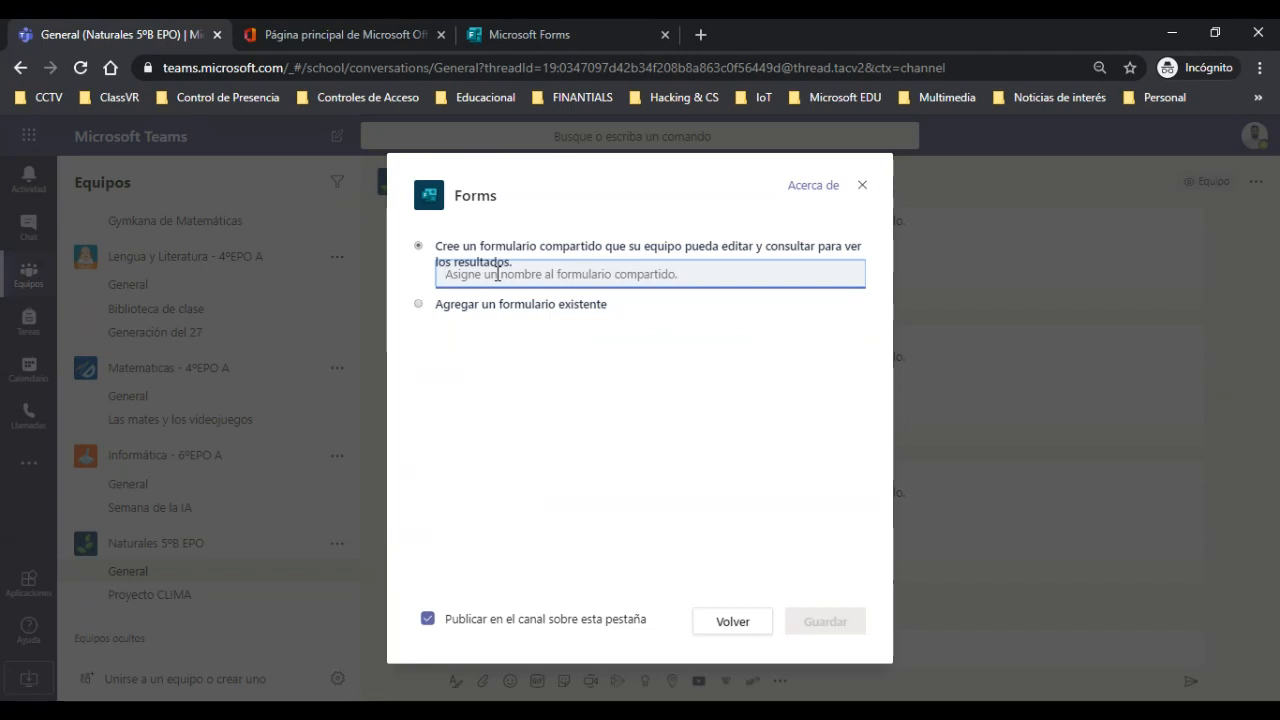
pyautogui.click(419, 305)
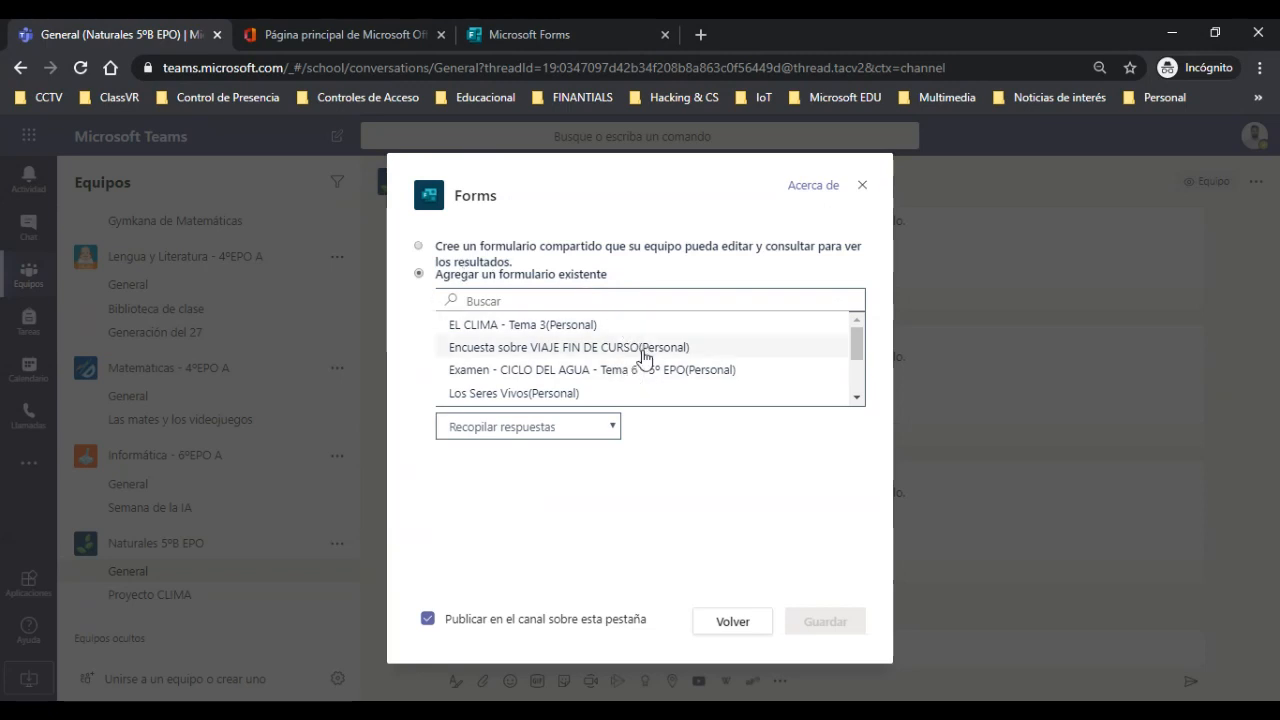
pyautogui.scroll(-3, 686, 394)
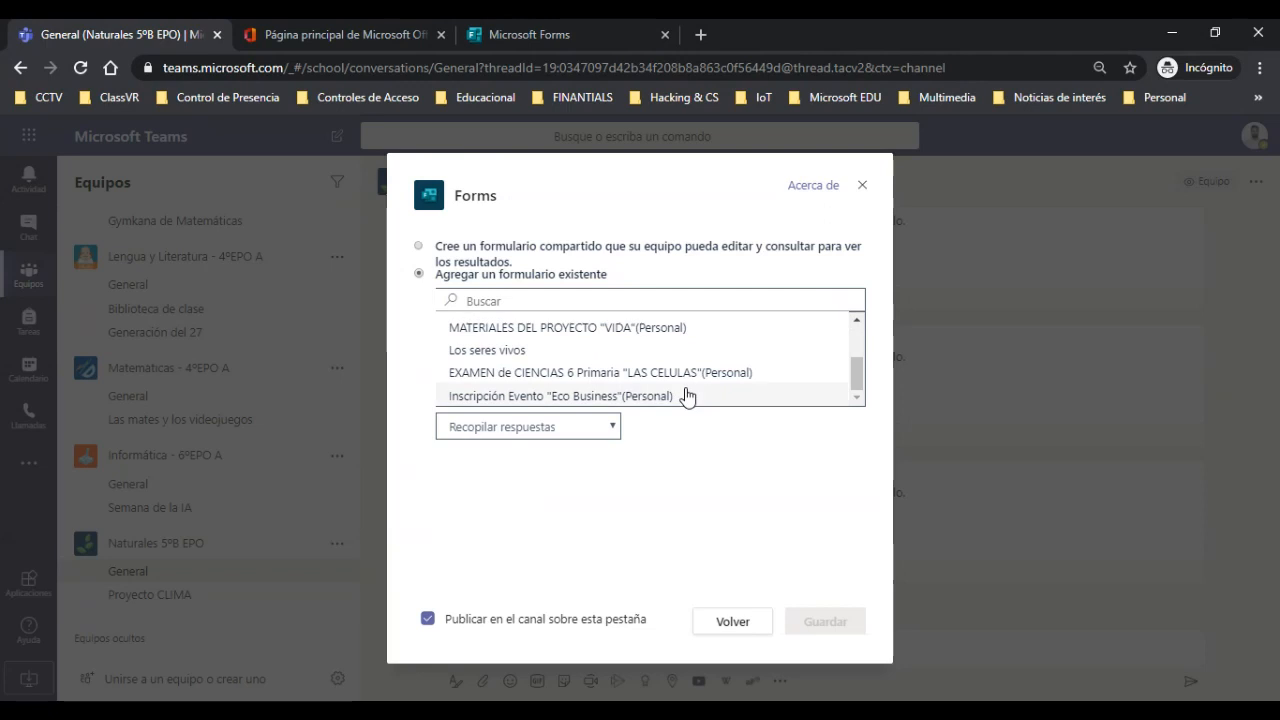
pyautogui.scroll(3, 686, 394)
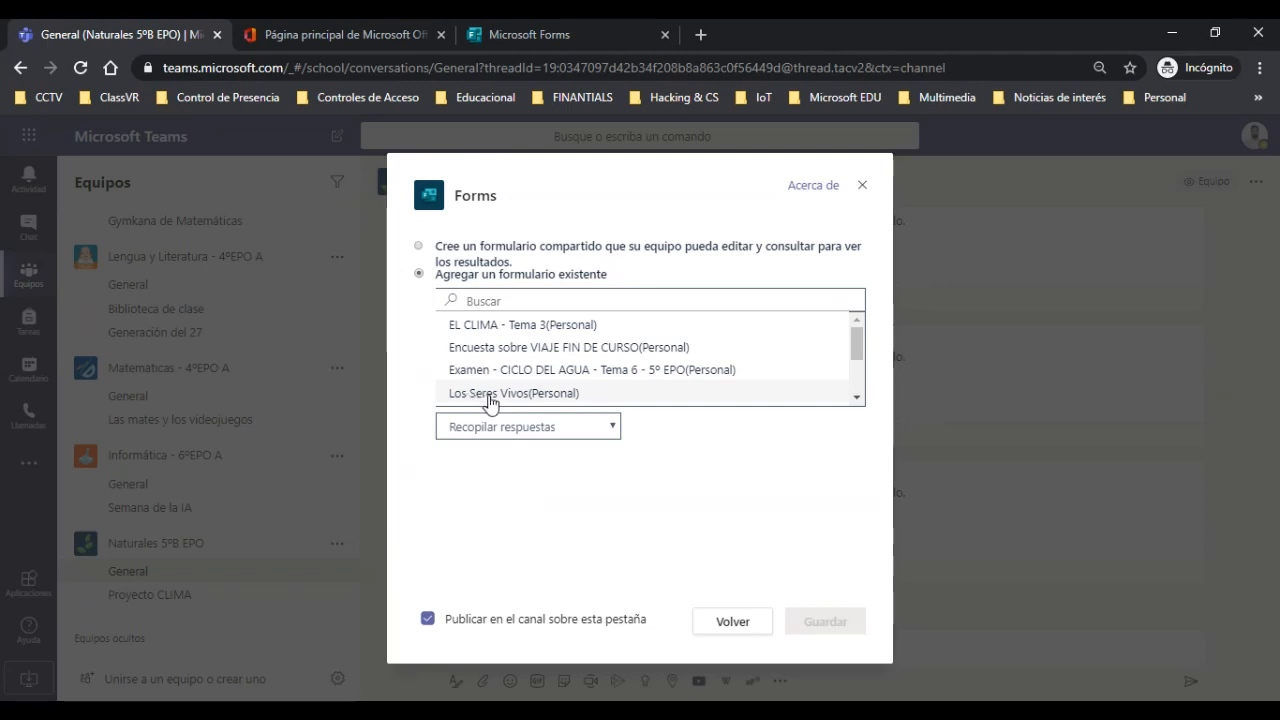
pyautogui.click(490, 400)
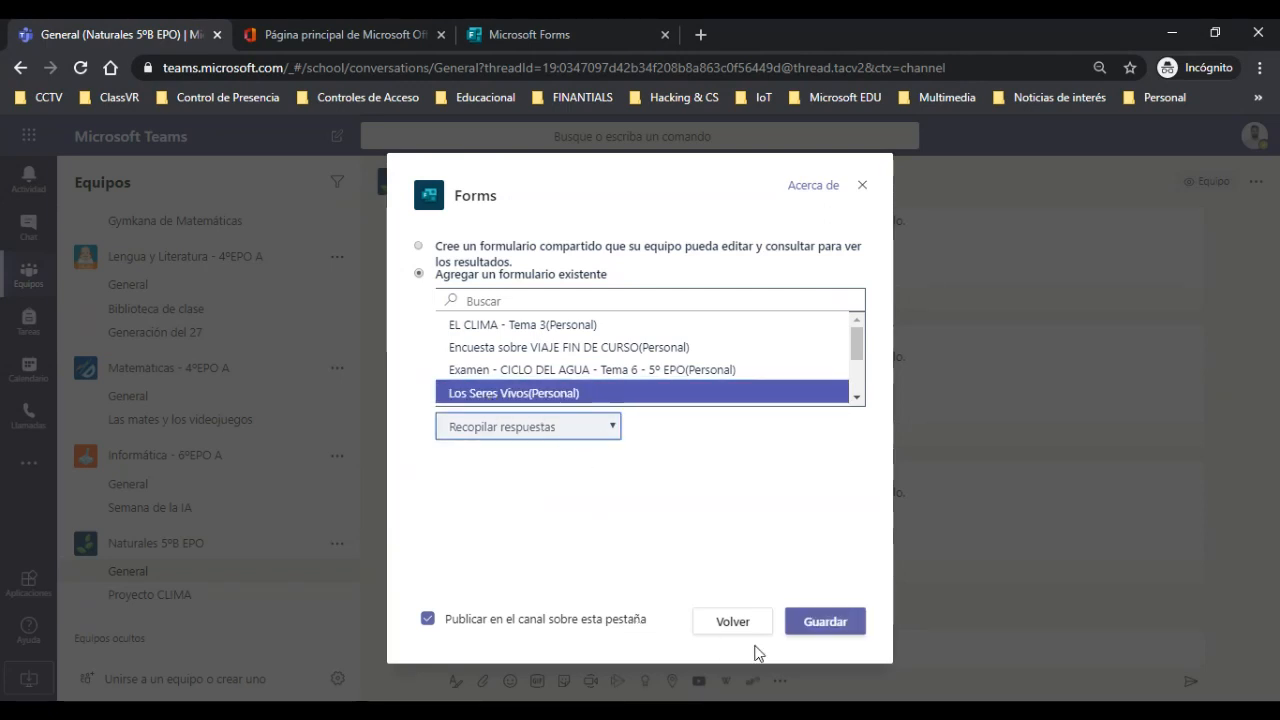
pyautogui.click(826, 628)
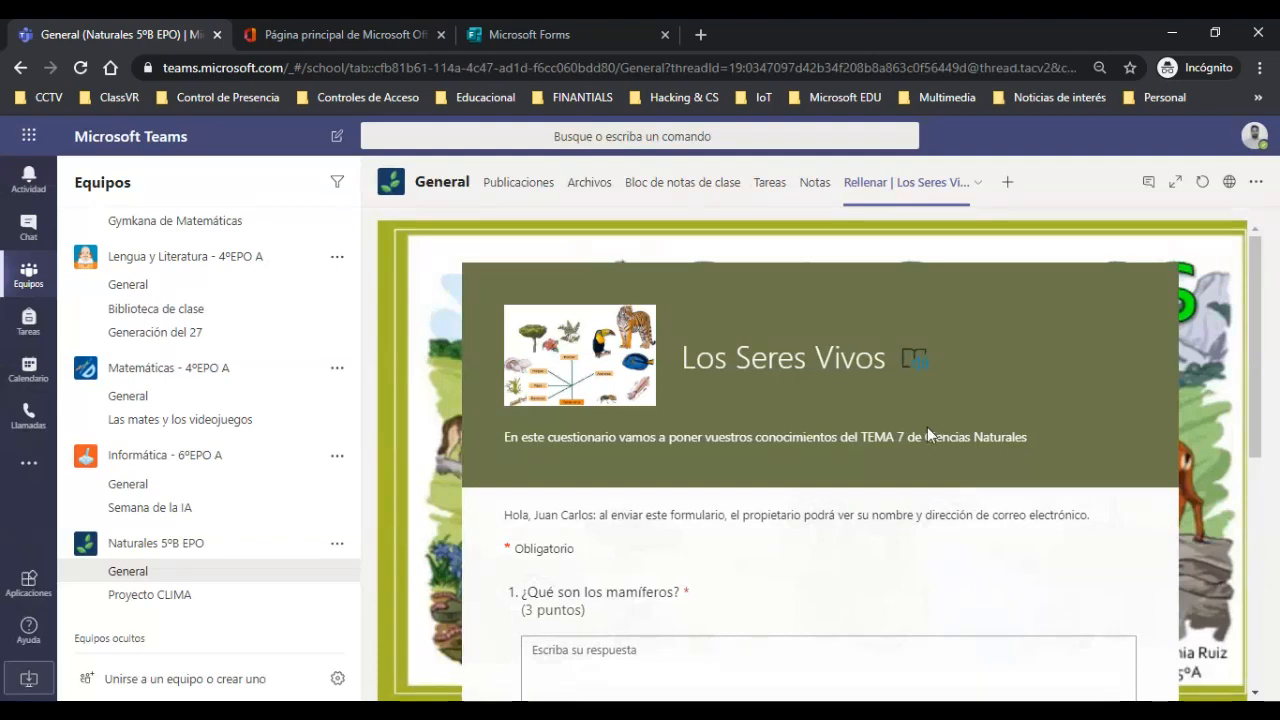
pyautogui.scroll(-5, 835, 493)
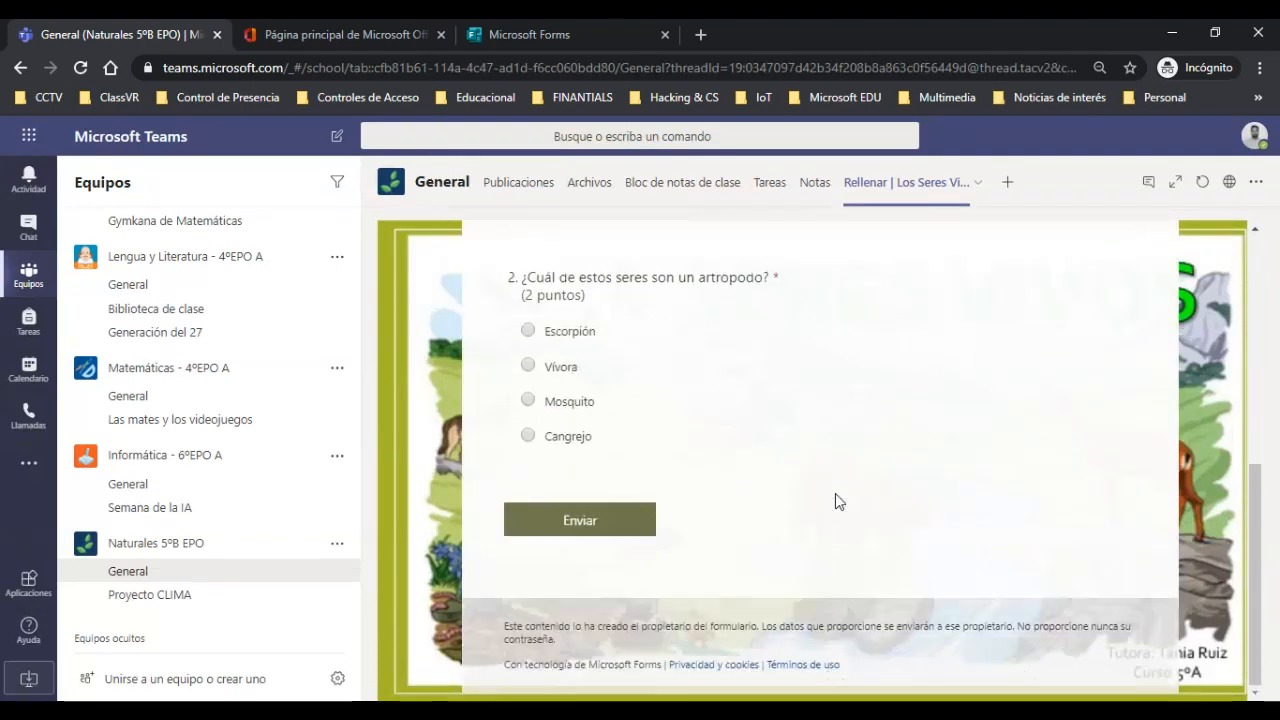
pyautogui.scroll(5, 835, 493)
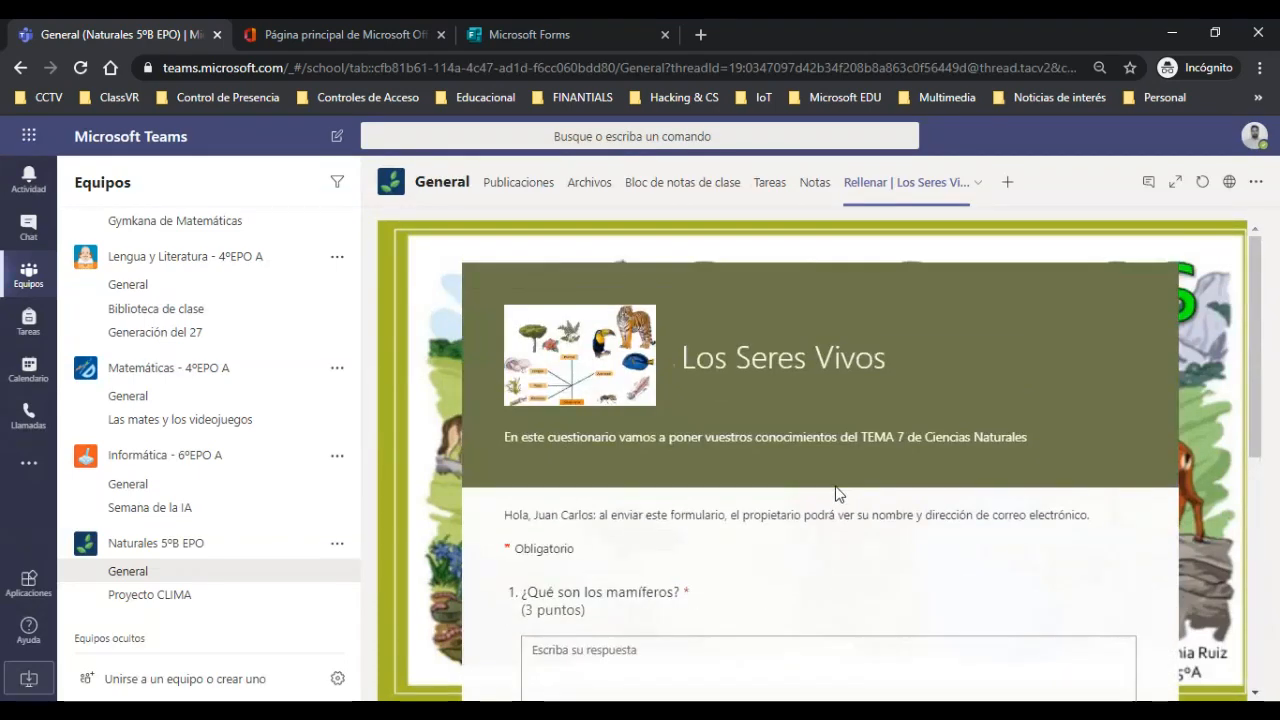
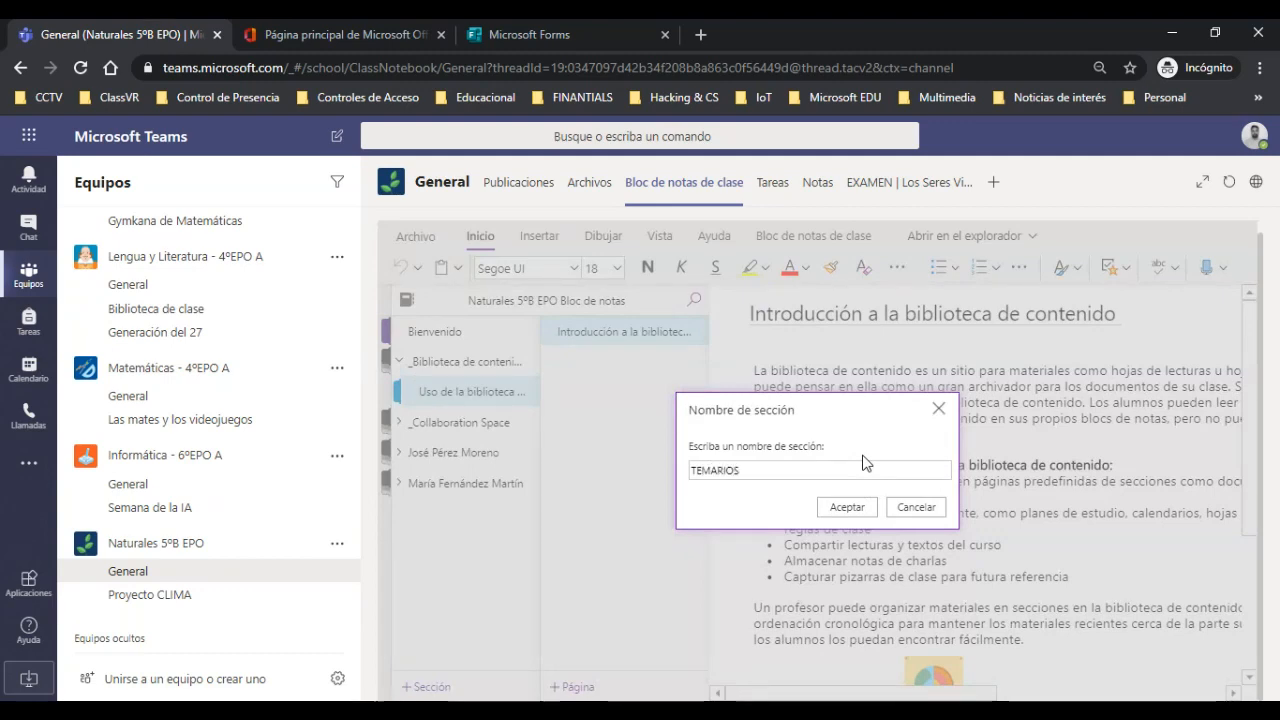
# Create the section TEMARIOS in the class notebook's content library, with pages titled TEMA 1 and TEMA 2
pyautogui.press('Return')
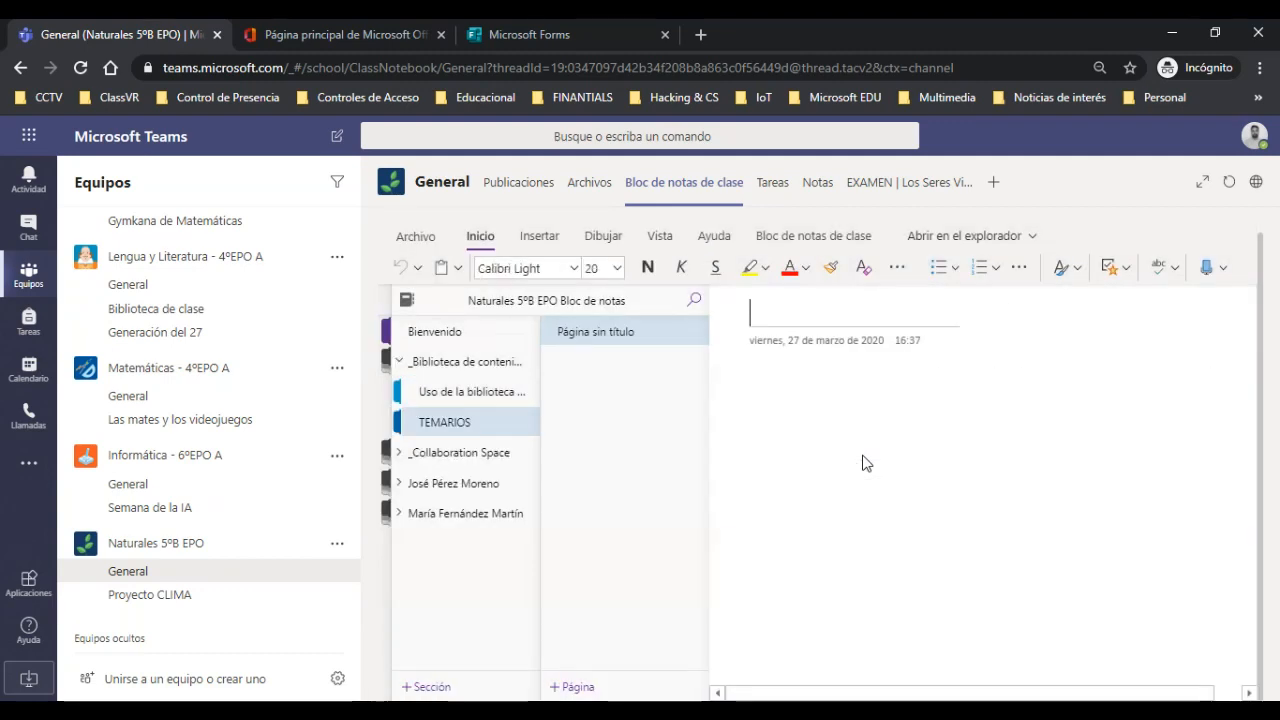
pyautogui.write('TEMA1')
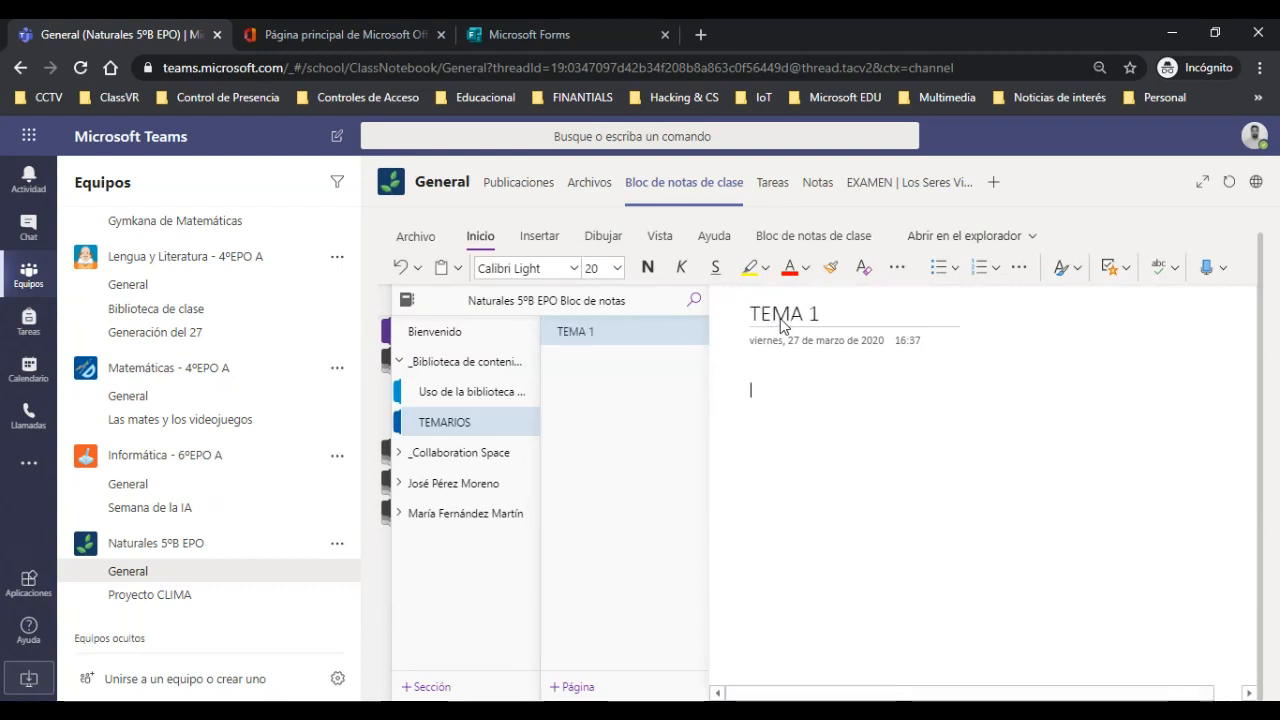
pyautogui.click(586, 680)
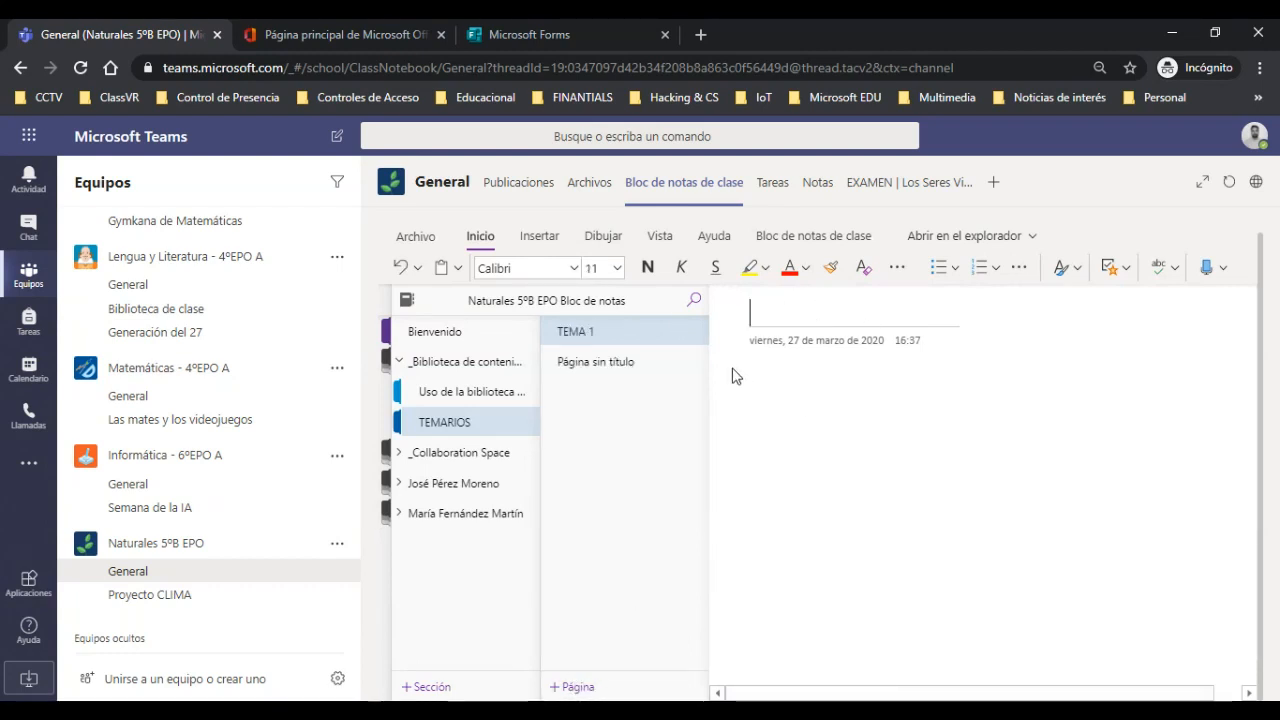
pyautogui.click(664, 370)
pyautogui.click(815, 318)
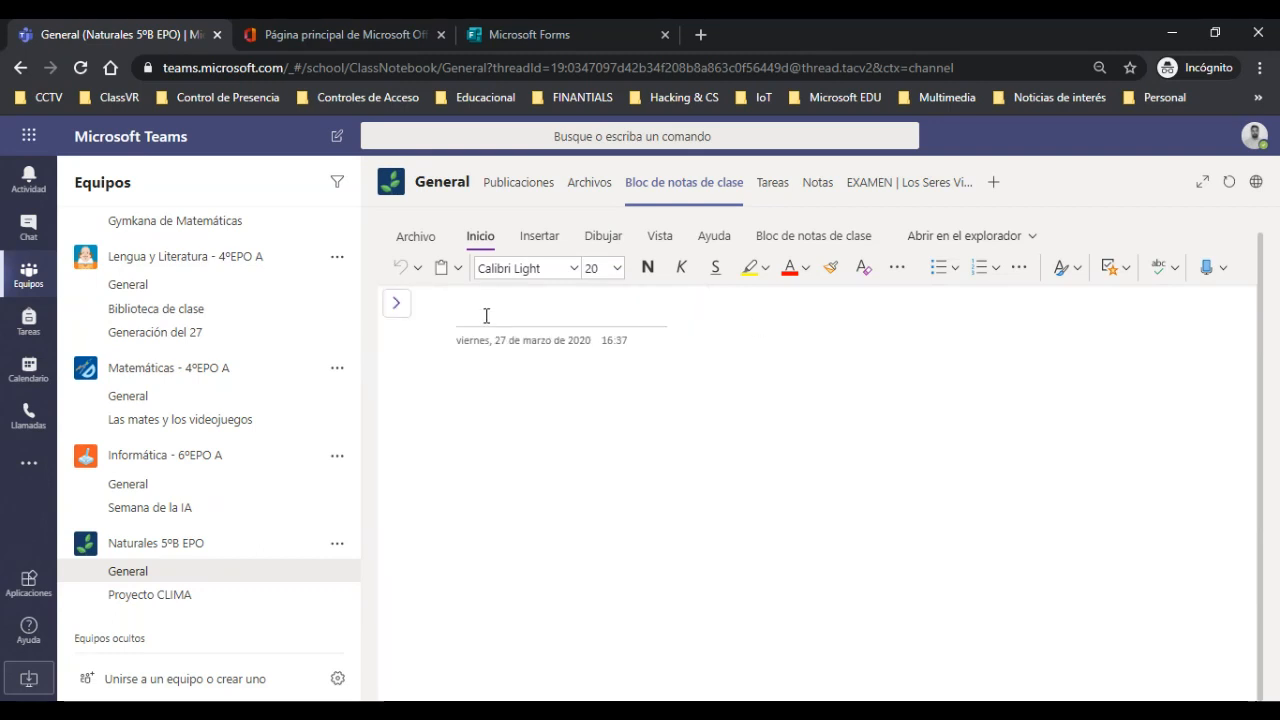
pyautogui.click(396, 303)
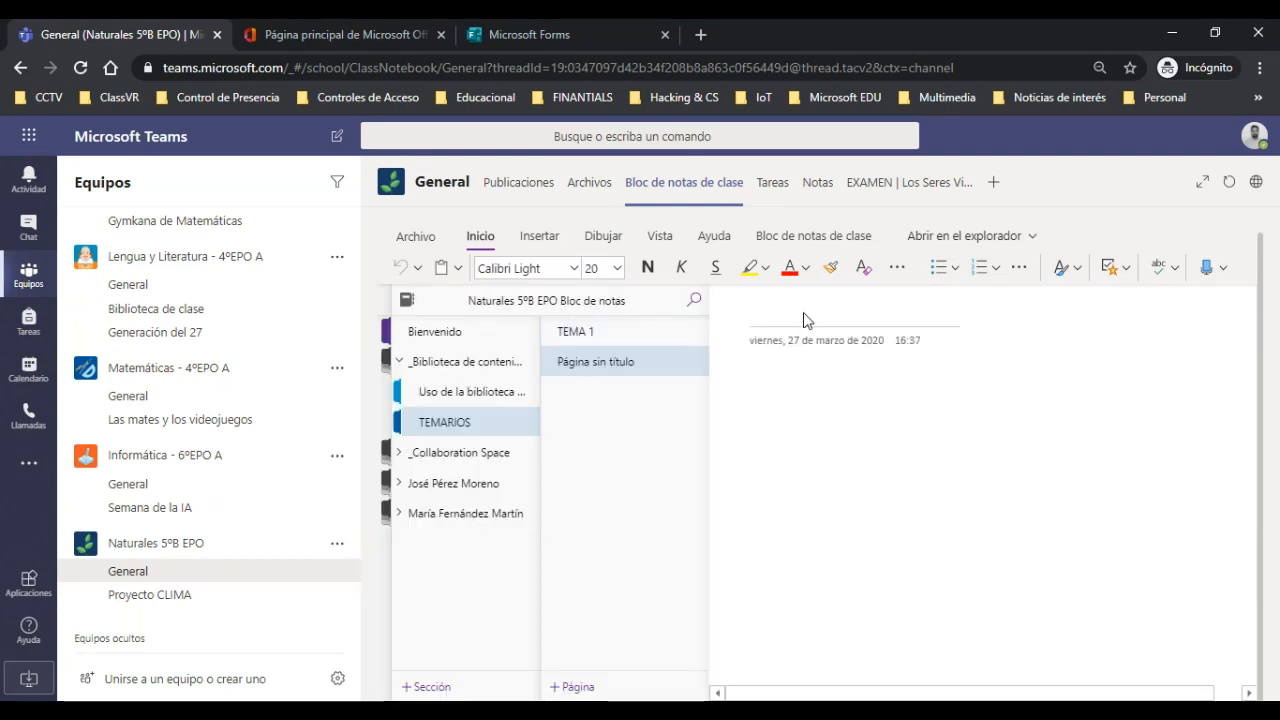
pyautogui.click(805, 308)
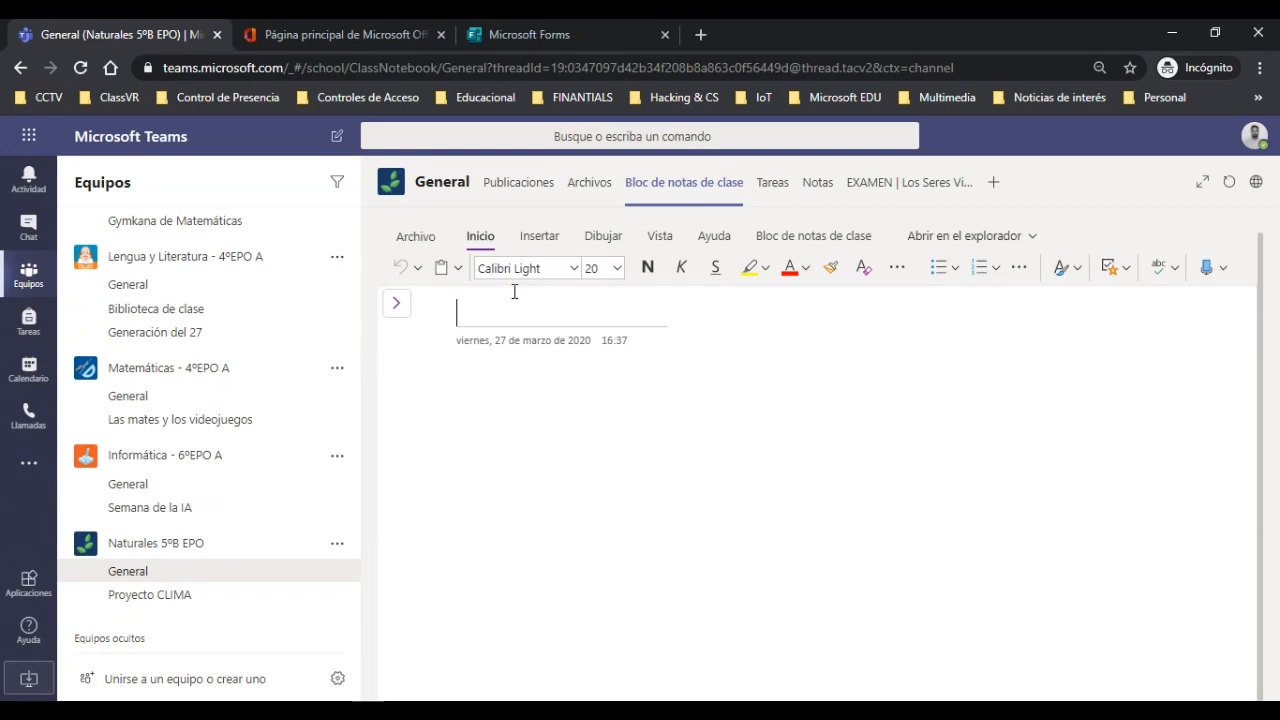
pyautogui.write('TEMA 2')
pyautogui.click(389, 309)
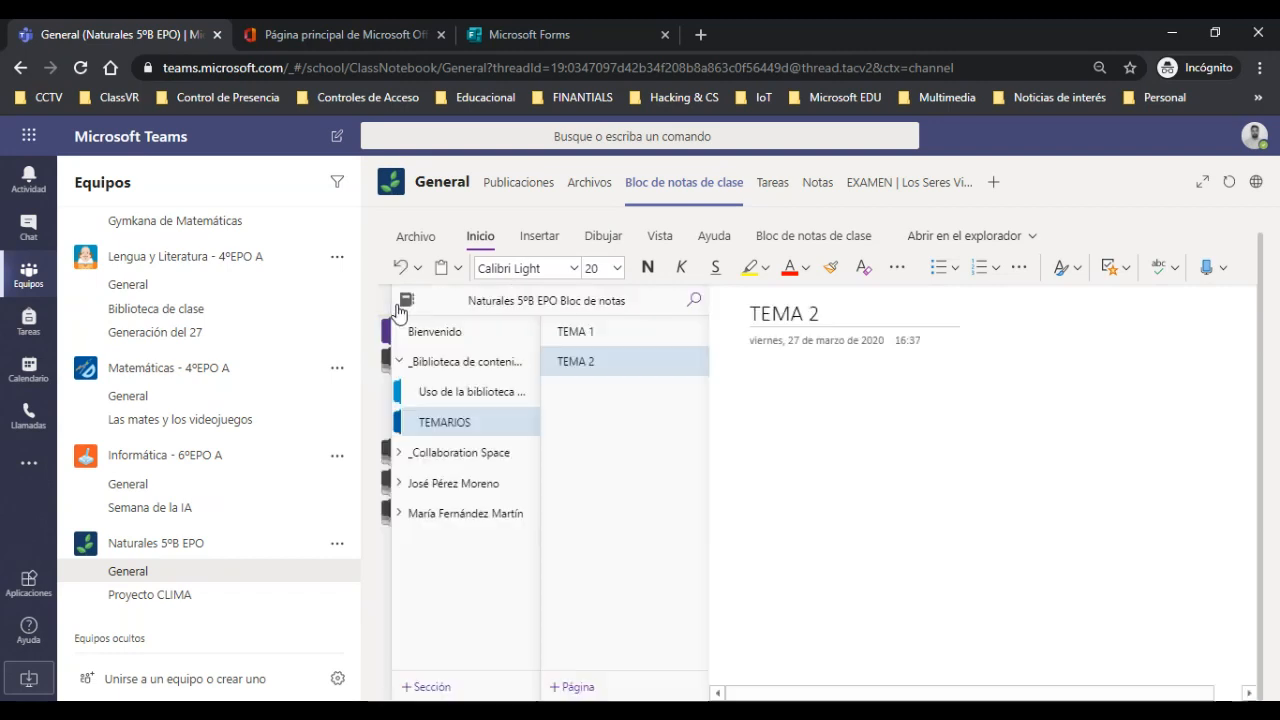
# Add a third page titled EXAMEN TRIMESTRAL to the TEMARIOS section
pyautogui.click(589, 693)
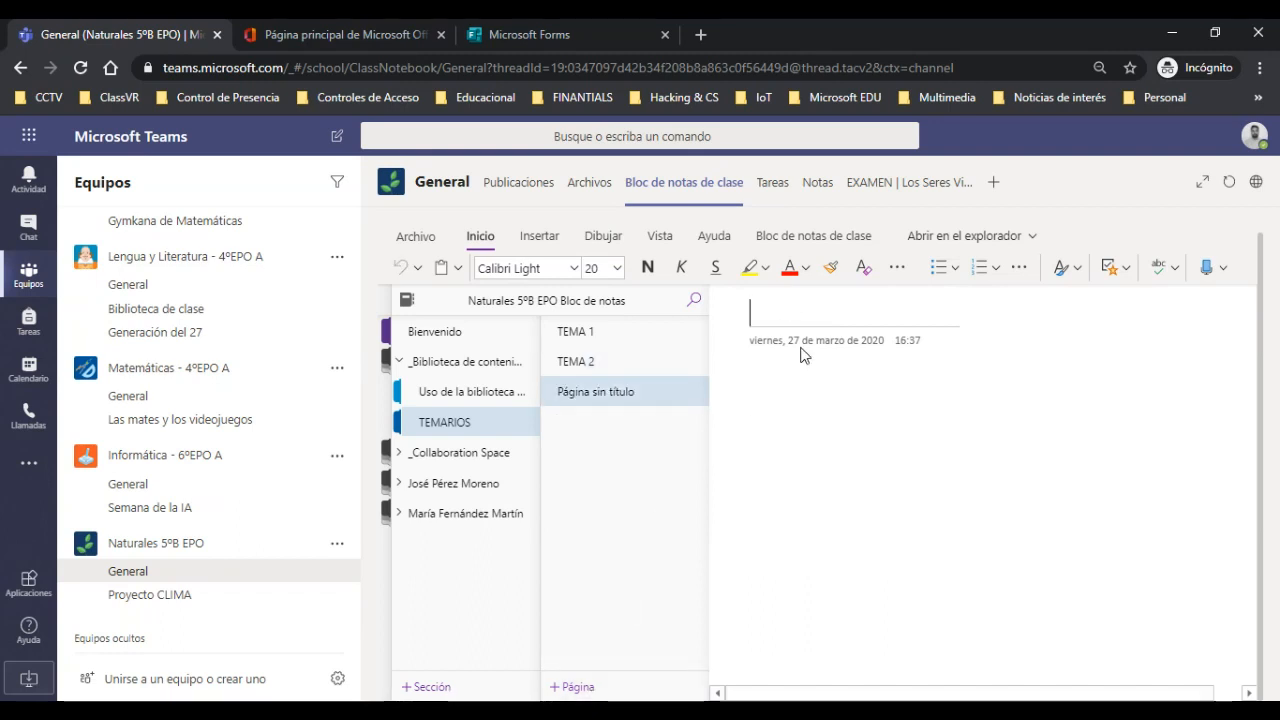
pyautogui.write('ex')
pyautogui.press('BackSpace')
pyautogui.press('BackSpace')
pyautogui.write('EX')
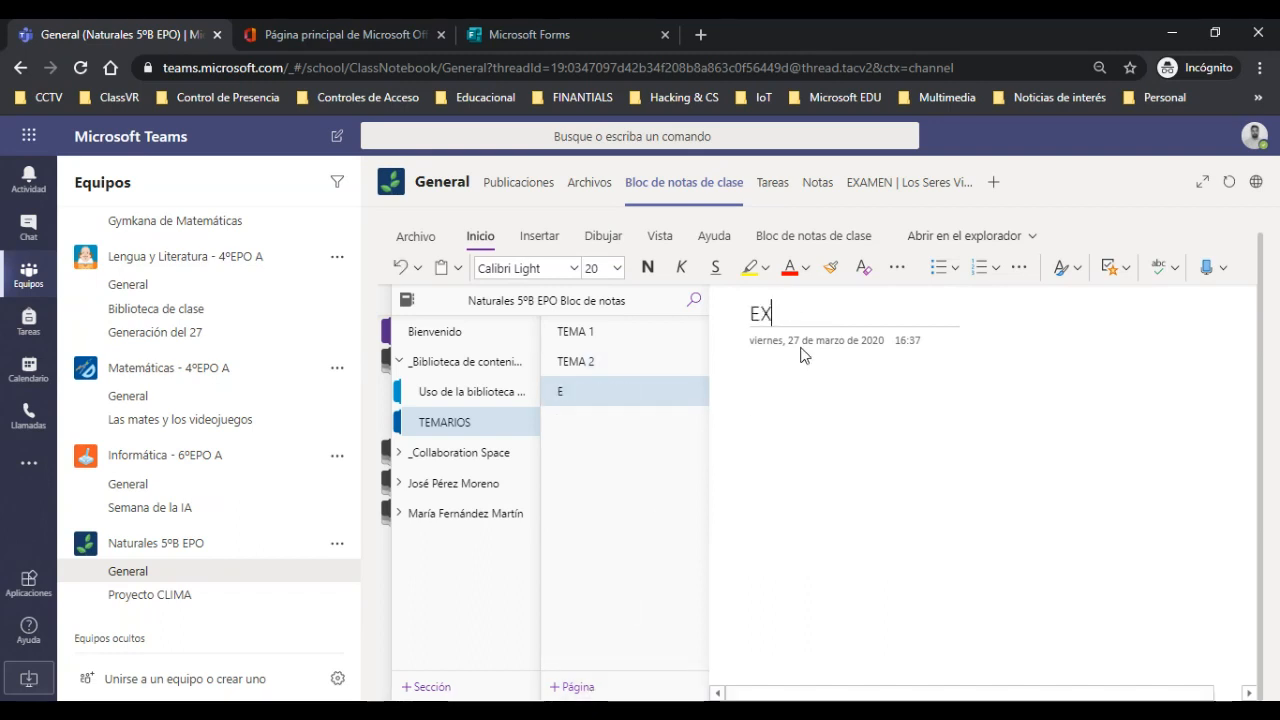
pyautogui.write('AMEN TRI')
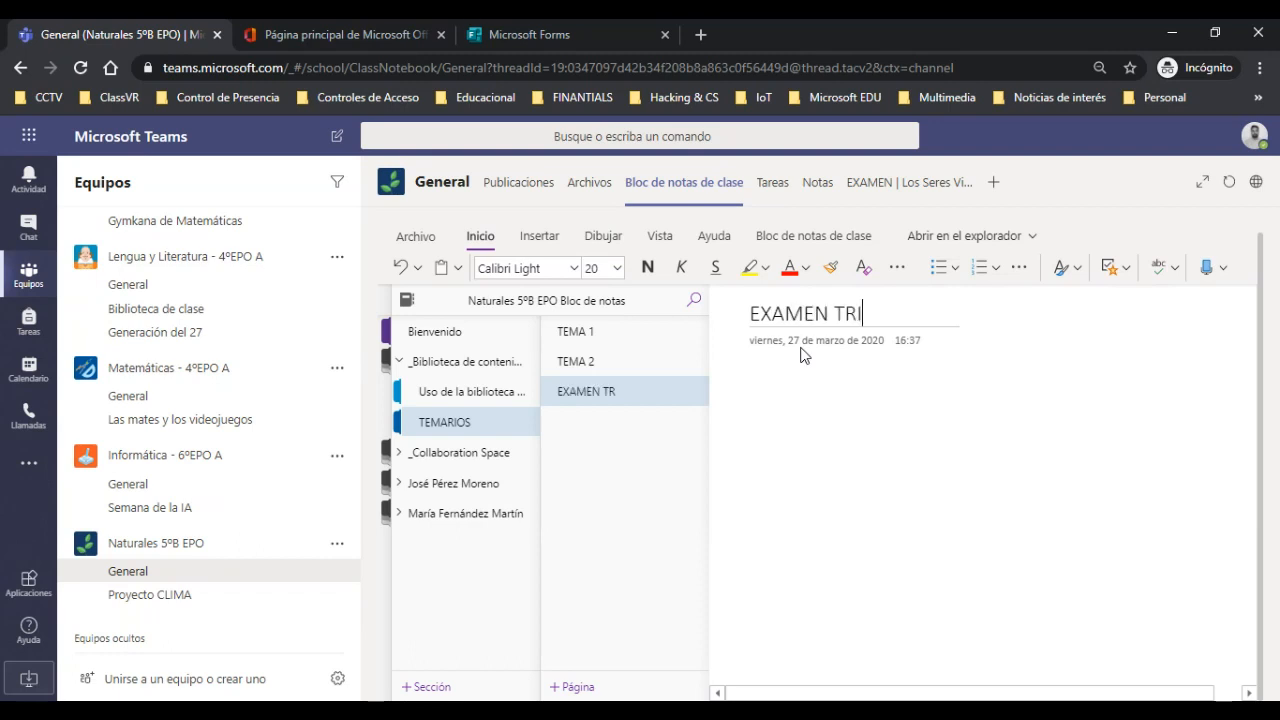
pyautogui.write('MESTRAL')
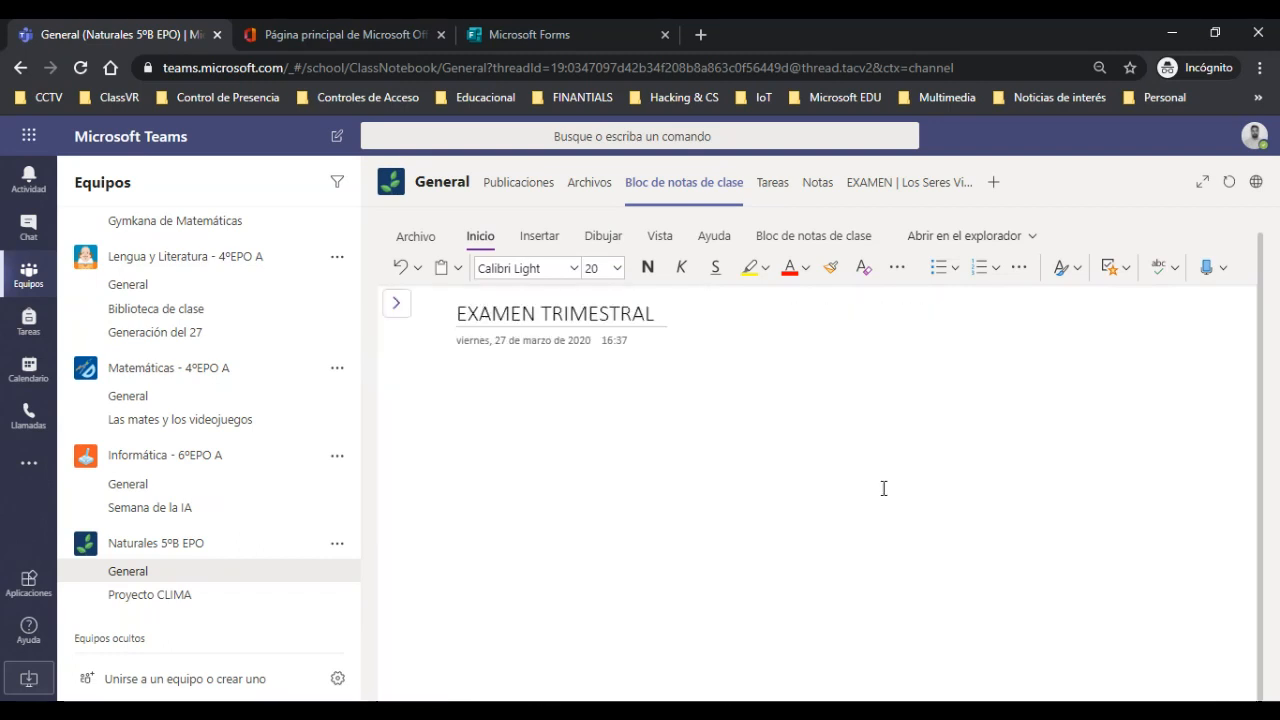
# Open the Forms add-in for the body of the EXAMEN TRIMESTRAL page and start a new quiz from it
pyautogui.click(631, 393)
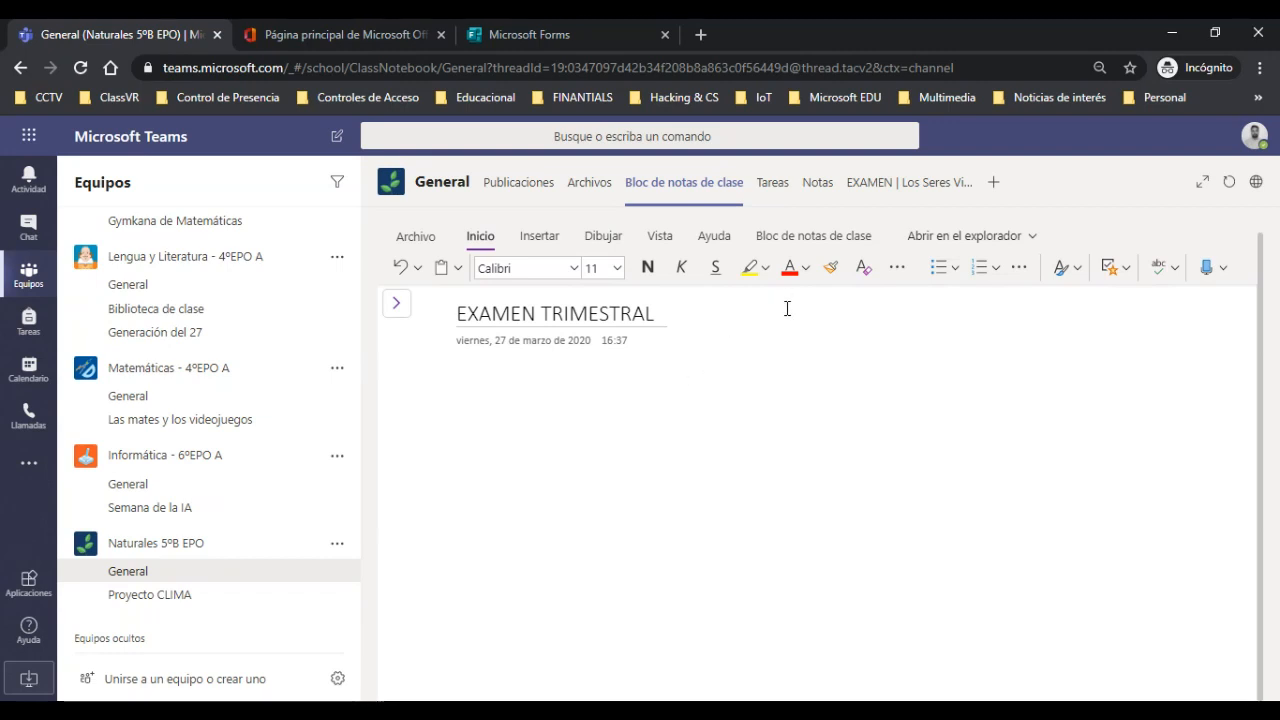
pyautogui.click(541, 238)
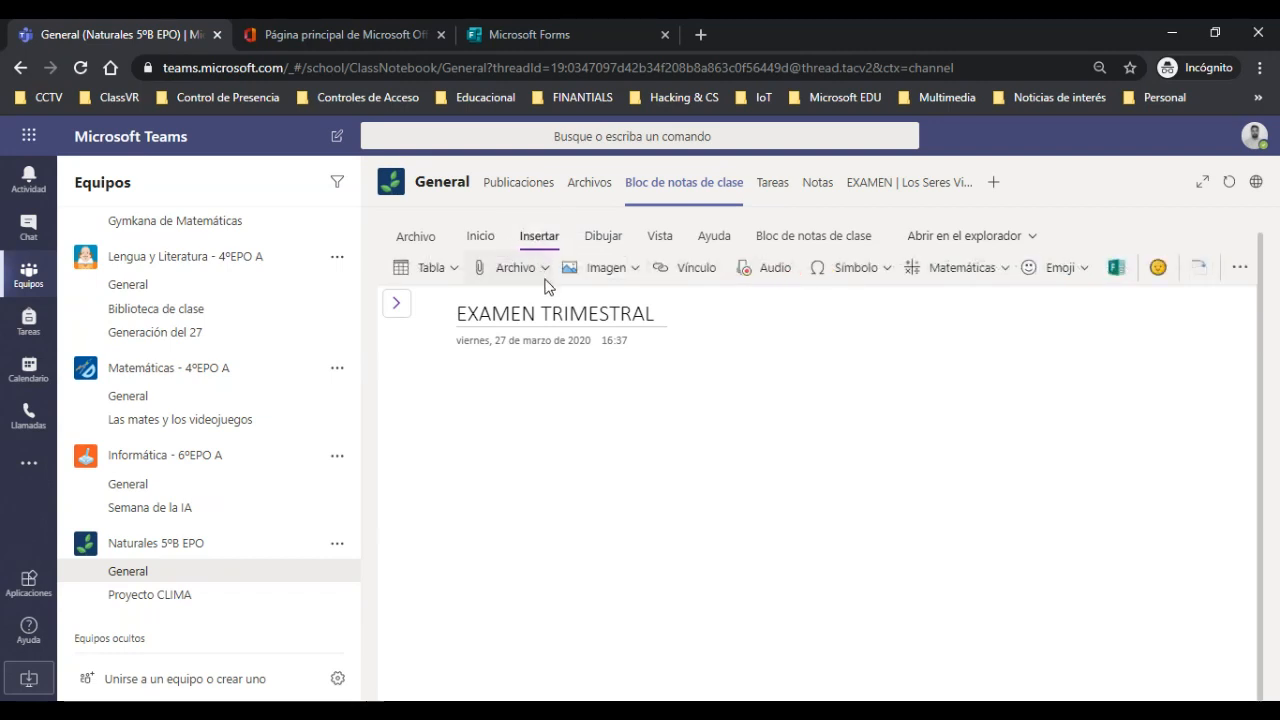
pyautogui.click(1118, 272)
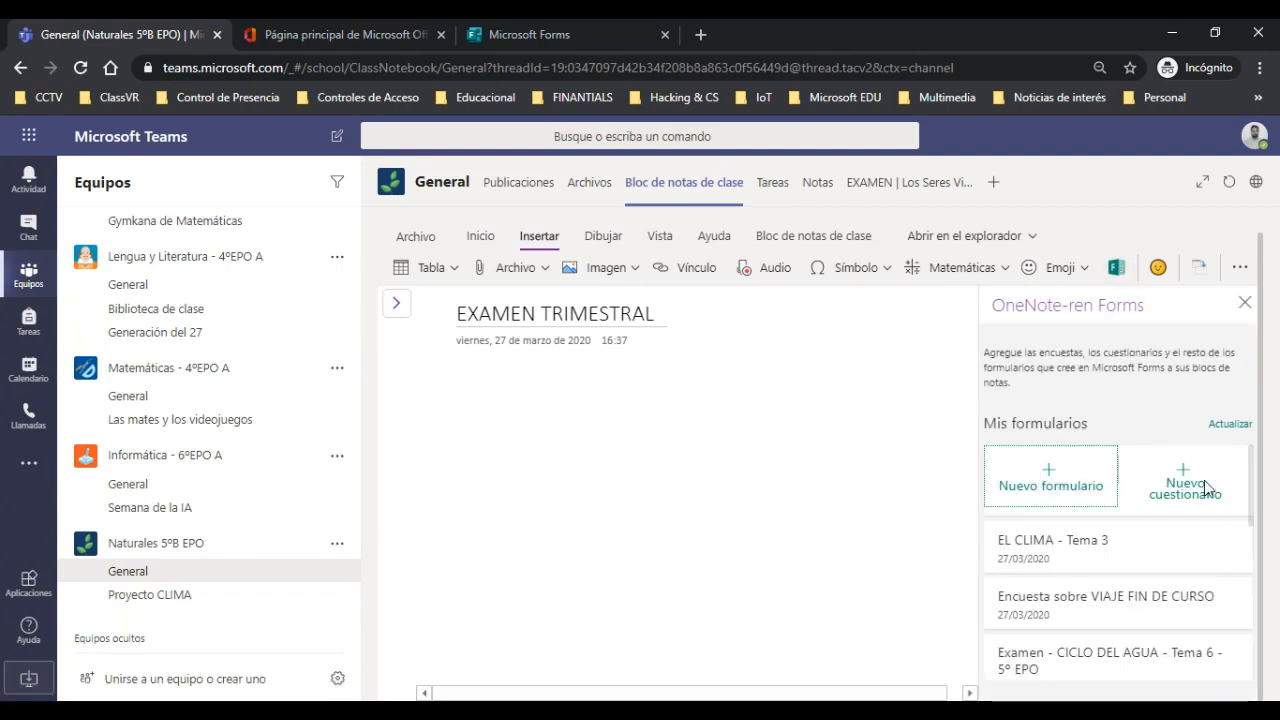
pyautogui.click(1204, 480)
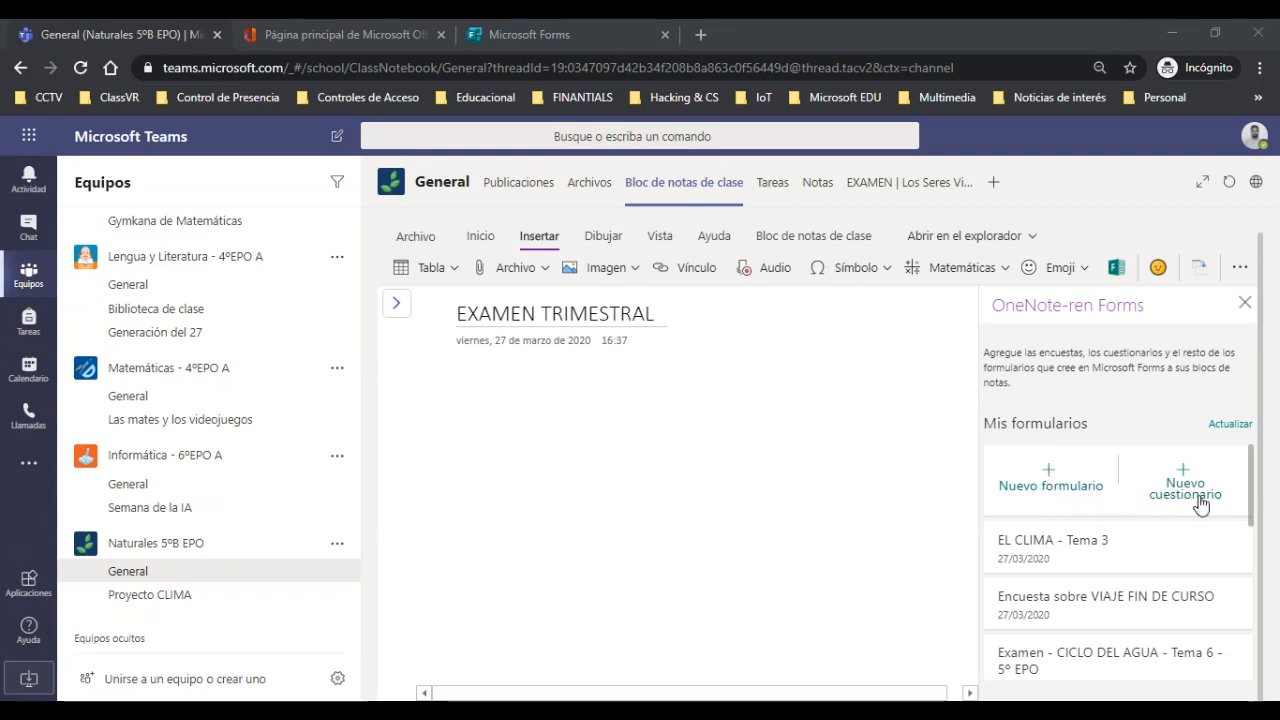
# Insert the existing quiz EL CLIMA - Tema 3 into the EXAMEN TRIMESTRAL page, close the forms list, and look through the embedded quiz
pyautogui.moveTo(1142, 584)
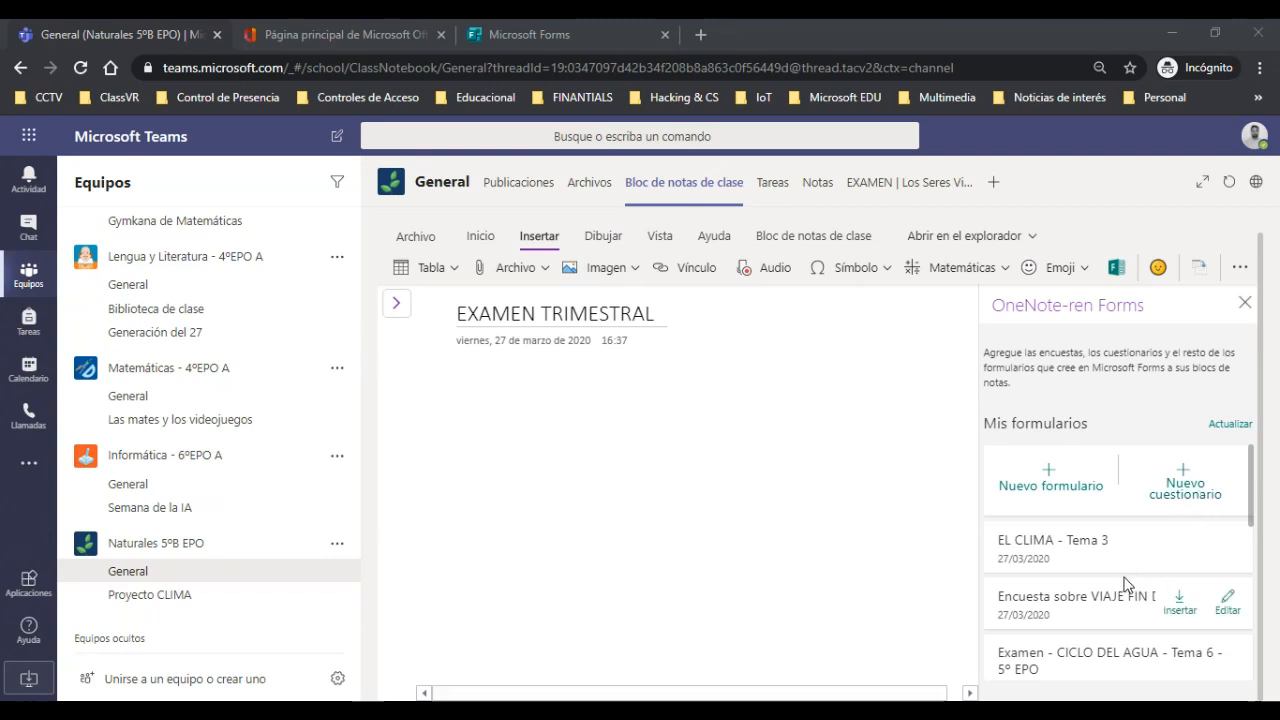
pyautogui.scroll(-5, 1117, 563)
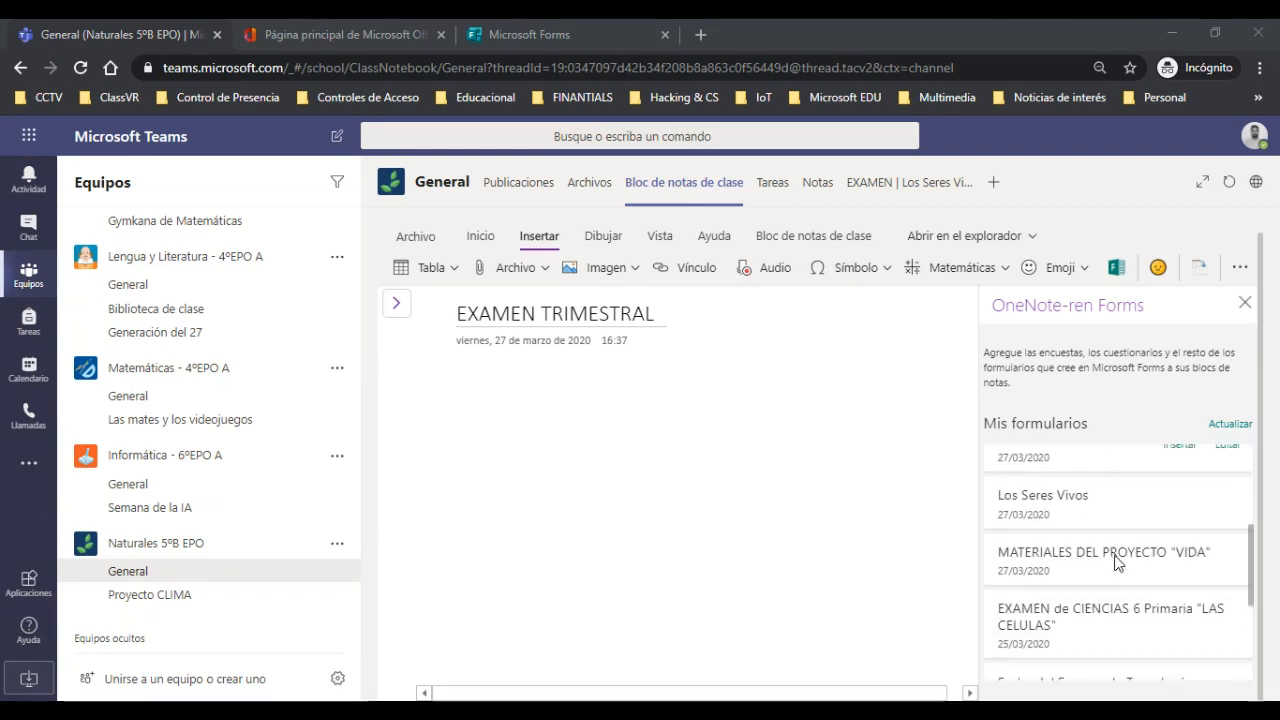
pyautogui.scroll(6, 1117, 563)
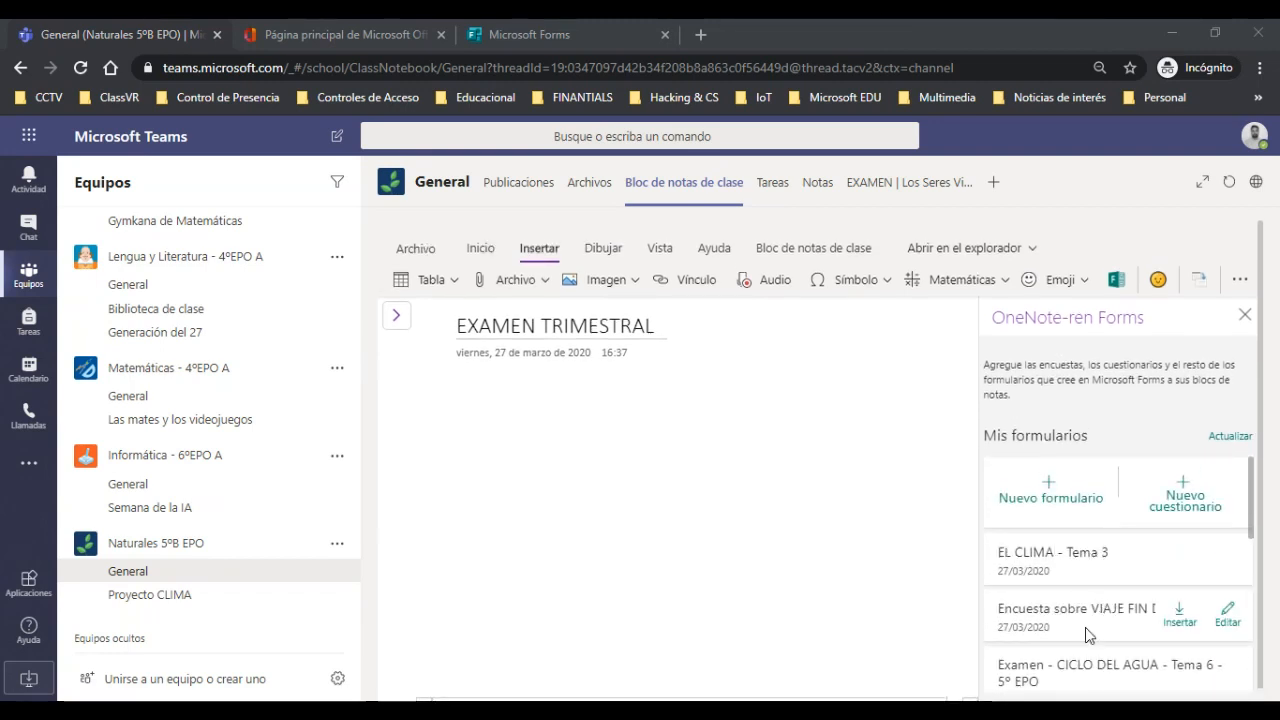
pyautogui.scroll(-3, 1085, 627)
pyautogui.scroll(2, 1088, 628)
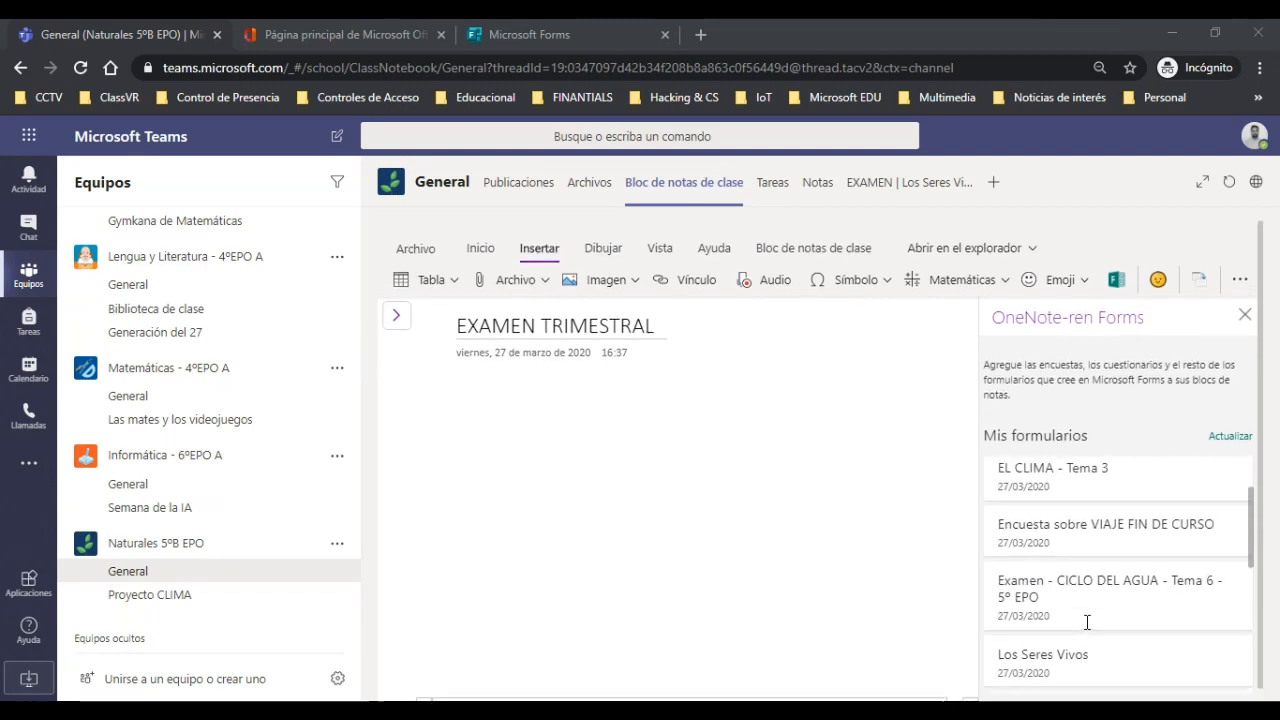
pyautogui.scroll(-3, 1088, 628)
pyautogui.scroll(4, 1087, 620)
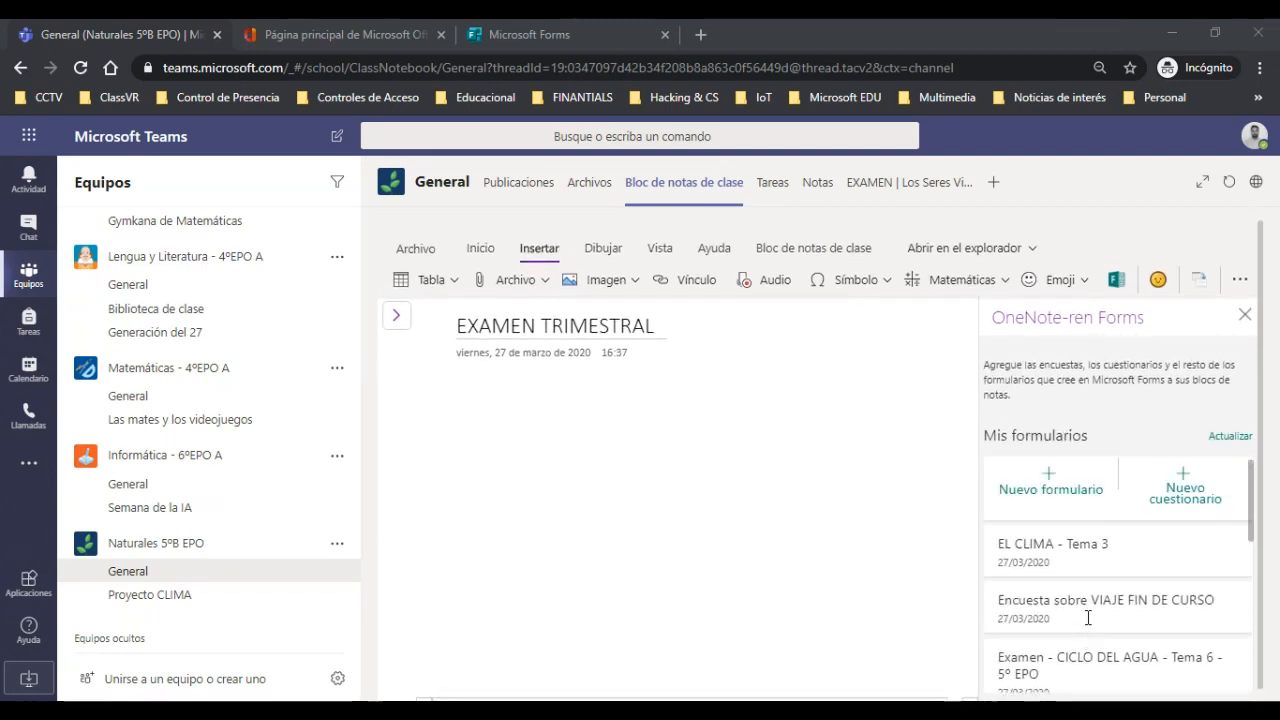
pyautogui.scroll(-2, 1087, 618)
pyautogui.scroll(-2, 1088, 618)
pyautogui.scroll(3, 1086, 614)
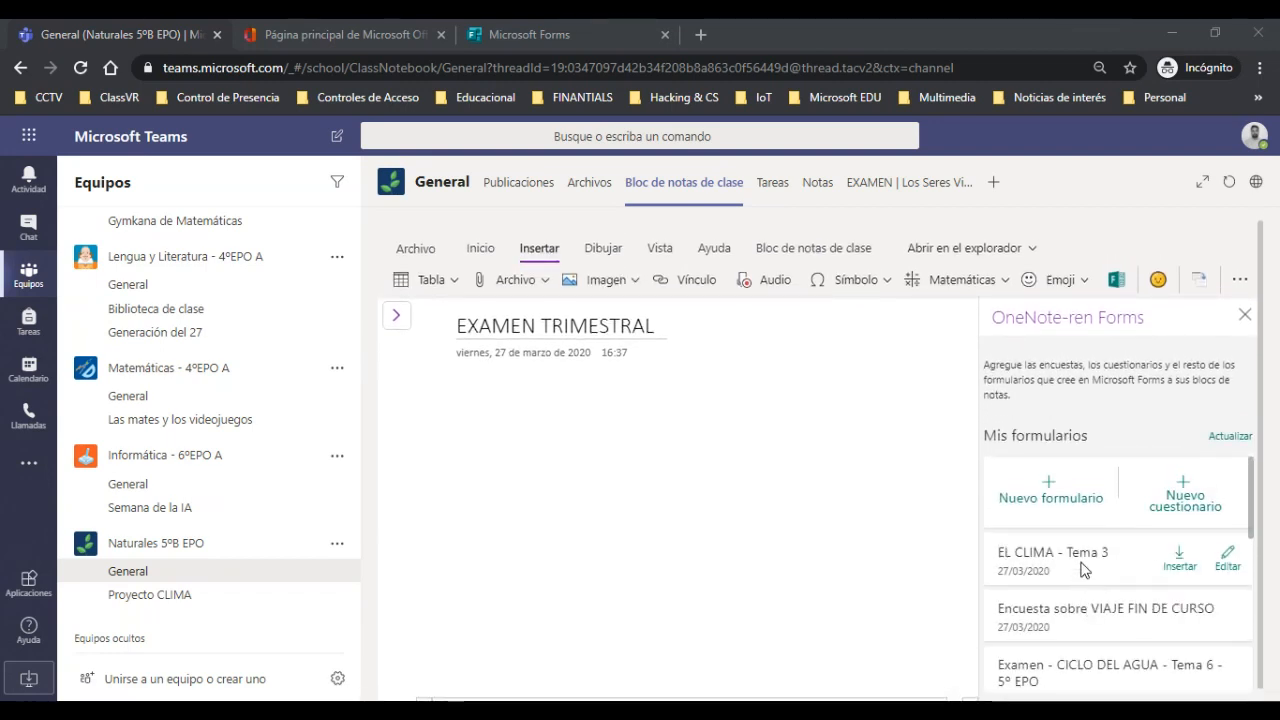
pyautogui.click(1176, 560)
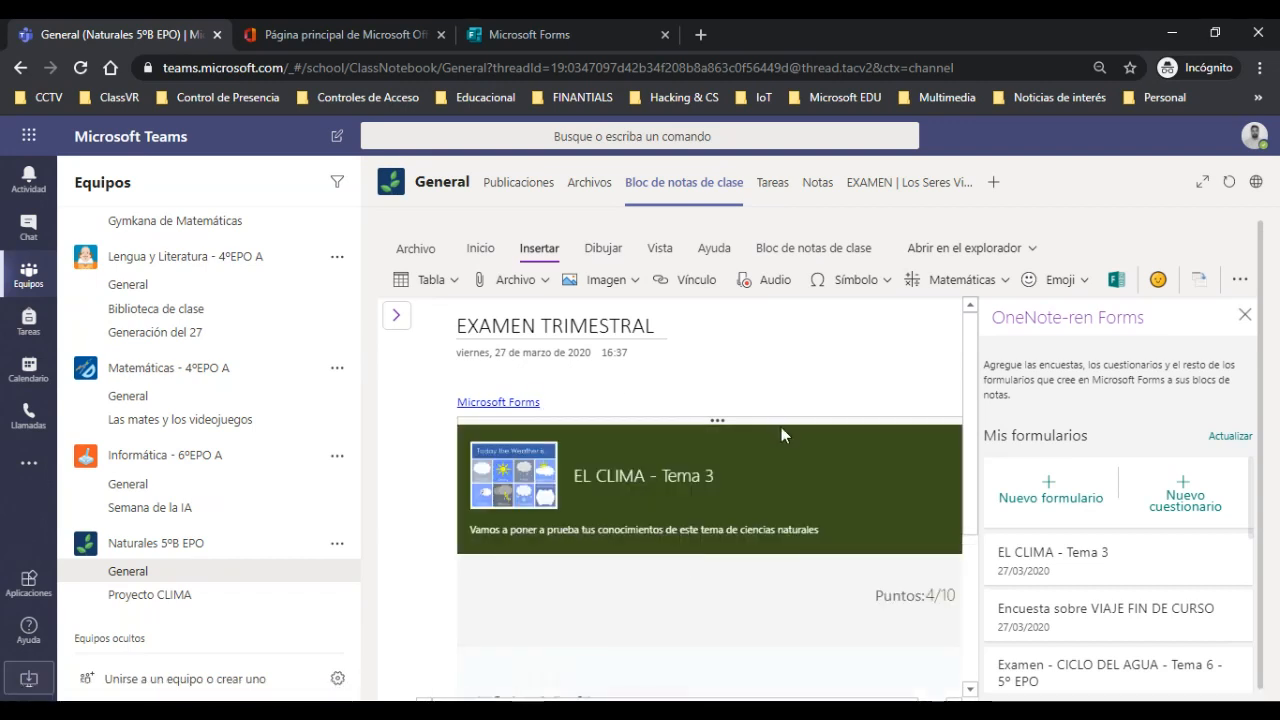
pyautogui.click(1244, 315)
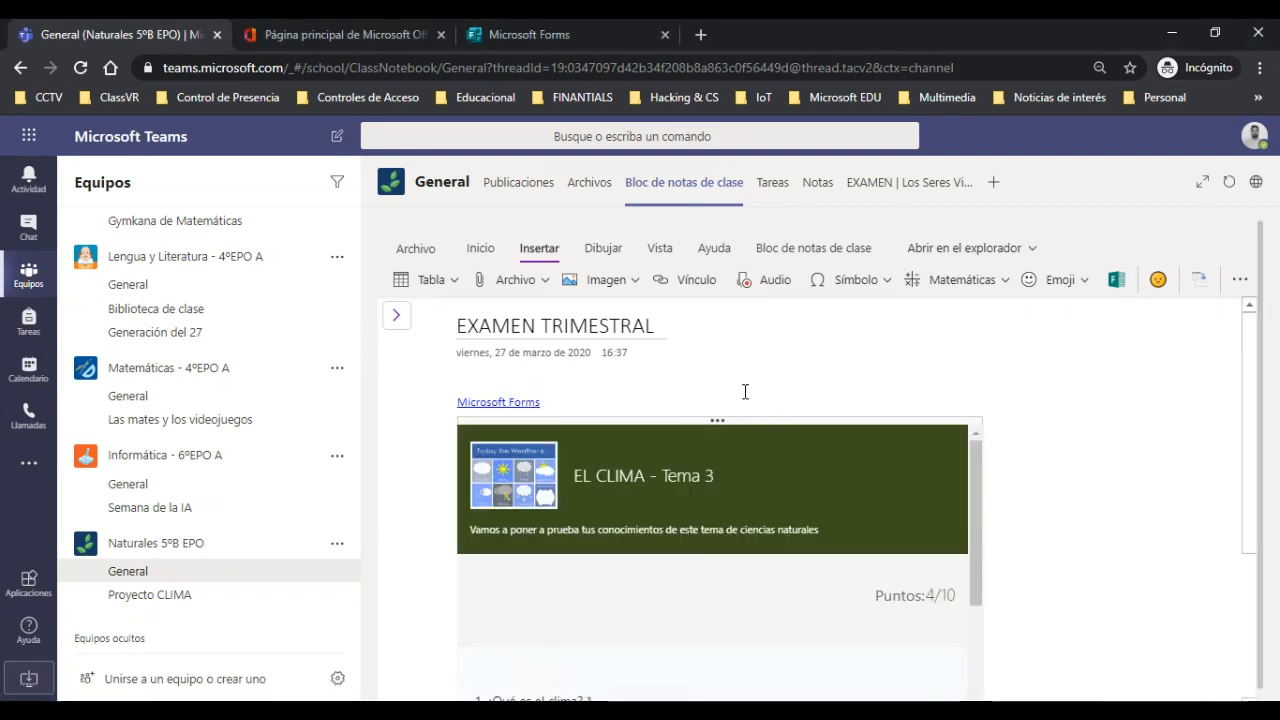
pyautogui.scroll(-15, 739, 491)
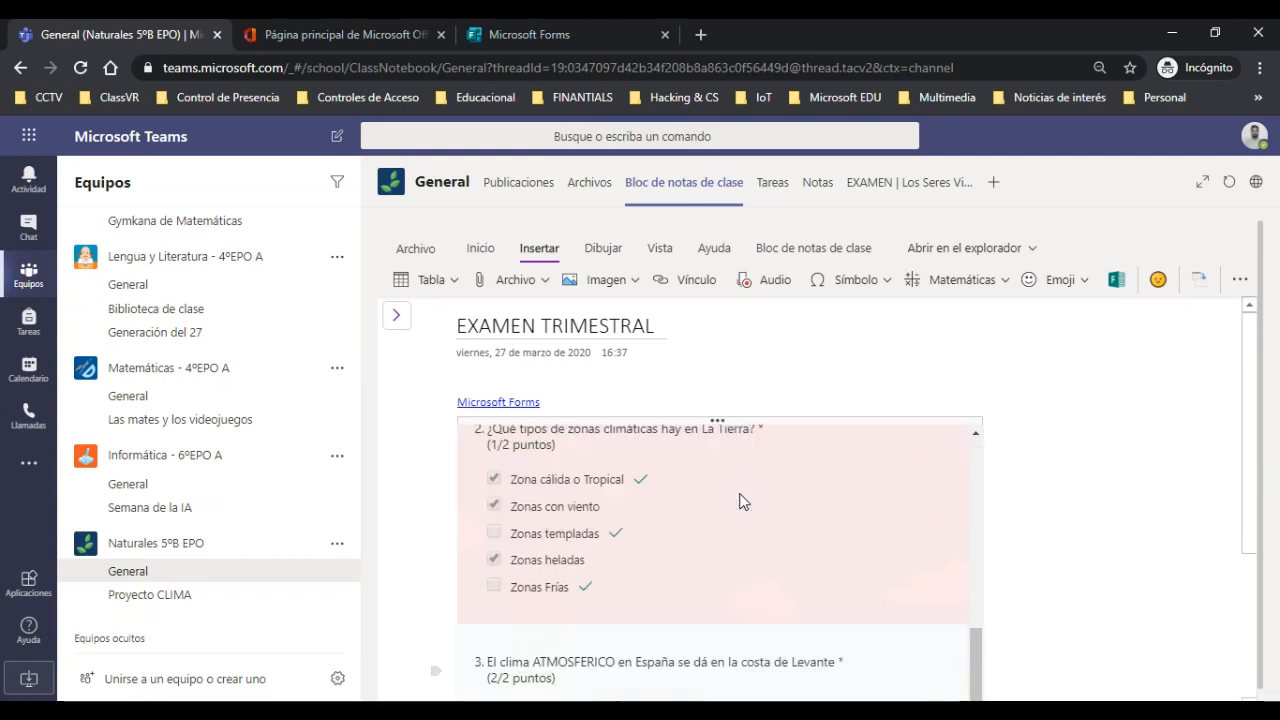
# Remove the Microsoft Forms link and the embedded EL CLIMA - Tema 3 quiz from the EXAMEN TRIMESTRAL page
pyautogui.scroll(15, 803, 540)
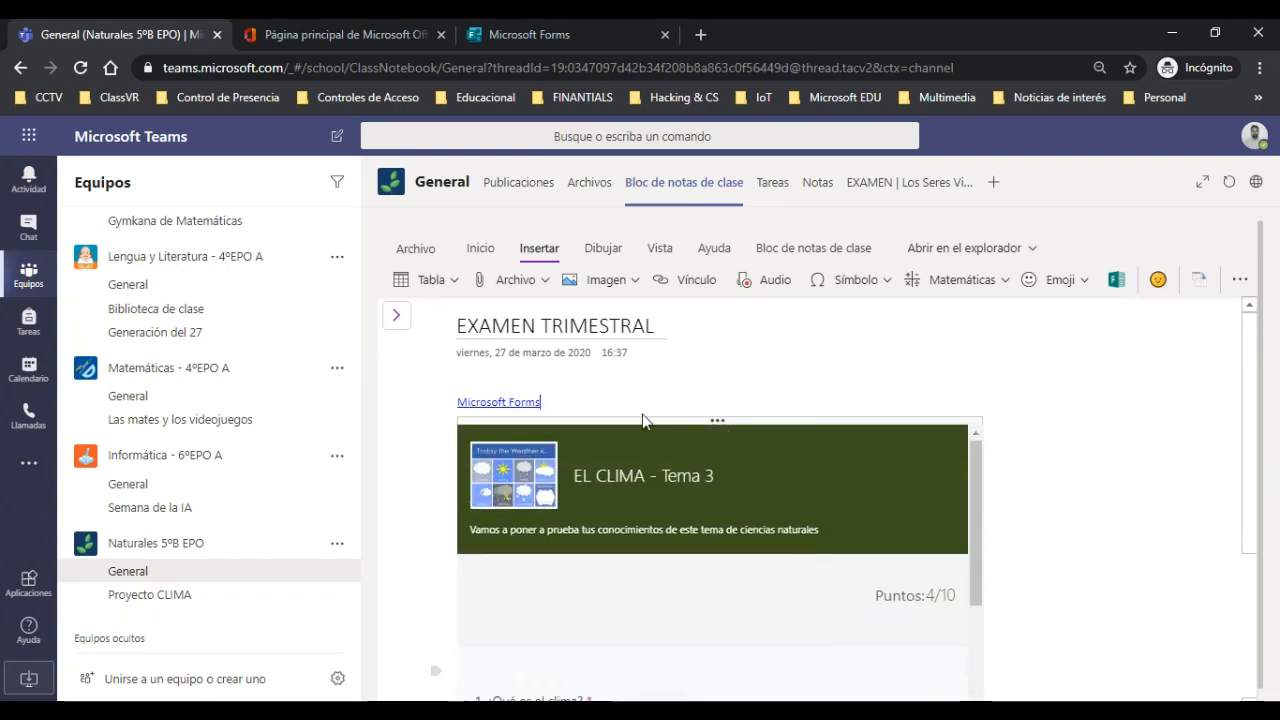
pyautogui.click(586, 400)
pyautogui.press('BackSpace')
pyautogui.press('BackSpace')
pyautogui.press('BackSpace')
pyautogui.press('BackSpace')
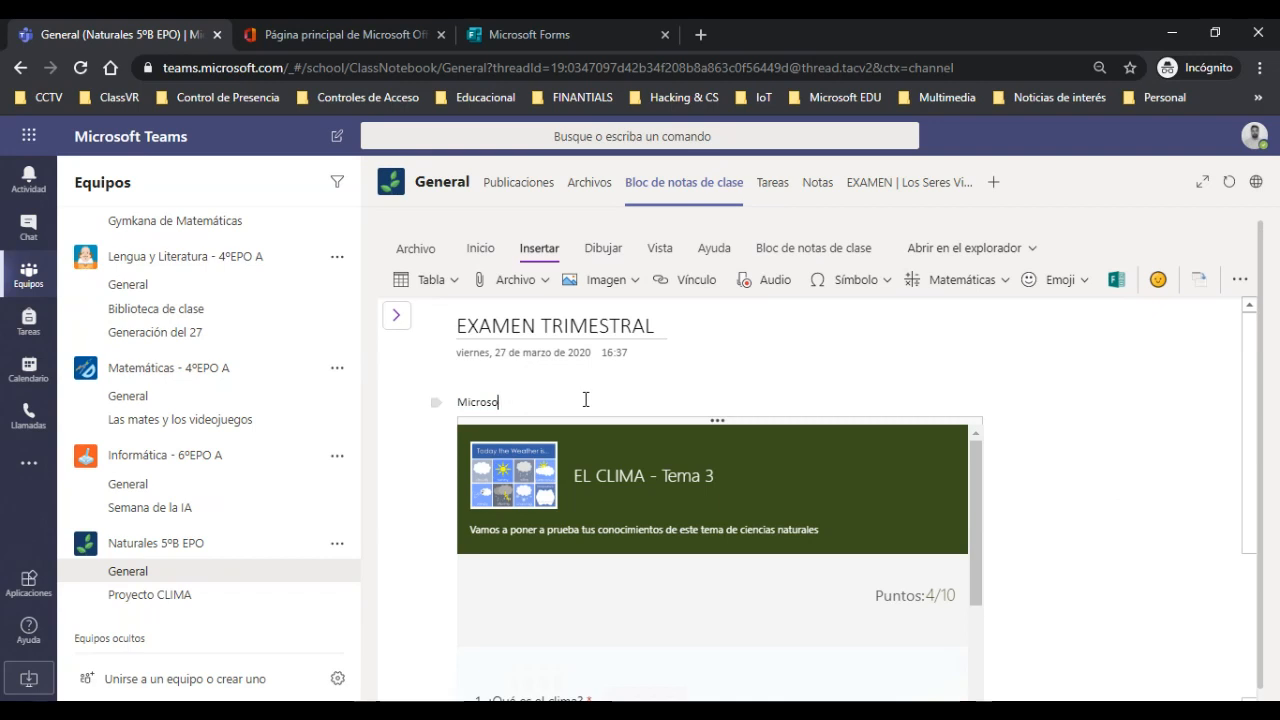
pyautogui.press('Delete')
pyautogui.press('Delete')
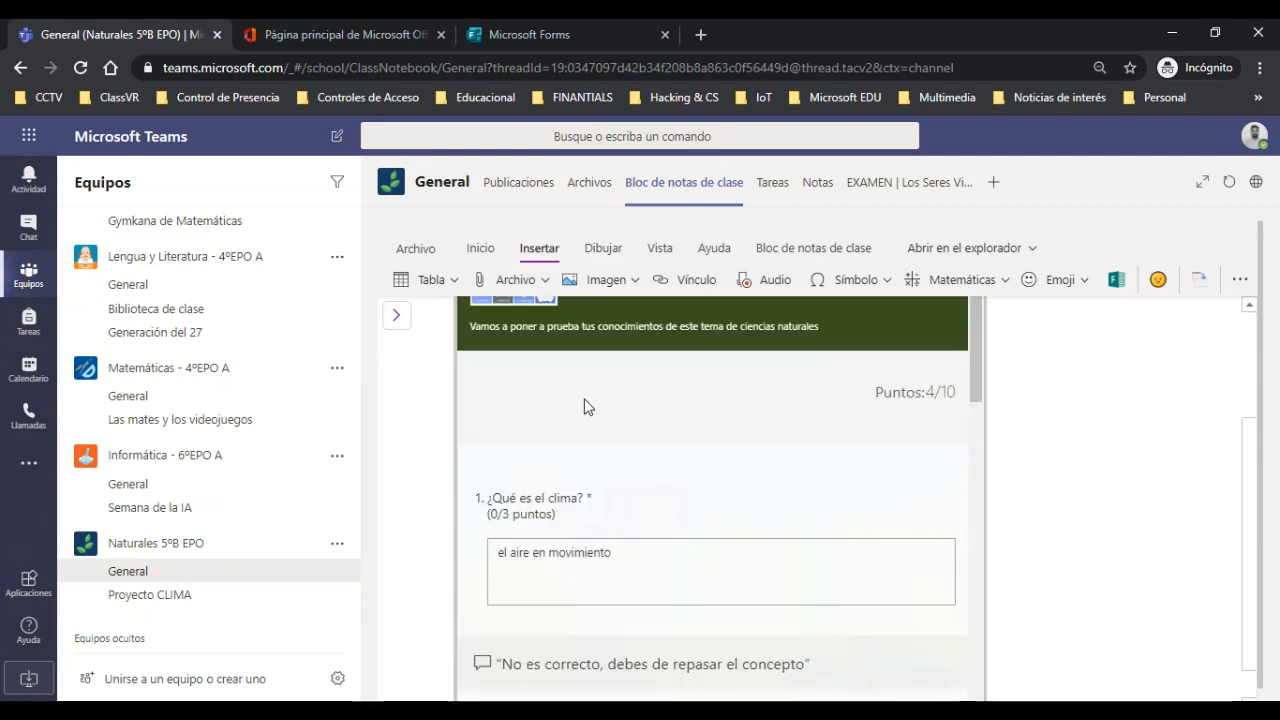
# Insert the existing quiz Los Seres Vivos into the EXAMEN TRIMESTRAL page, close the forms list, and look through the embedded quiz
pyautogui.click(1116, 283)
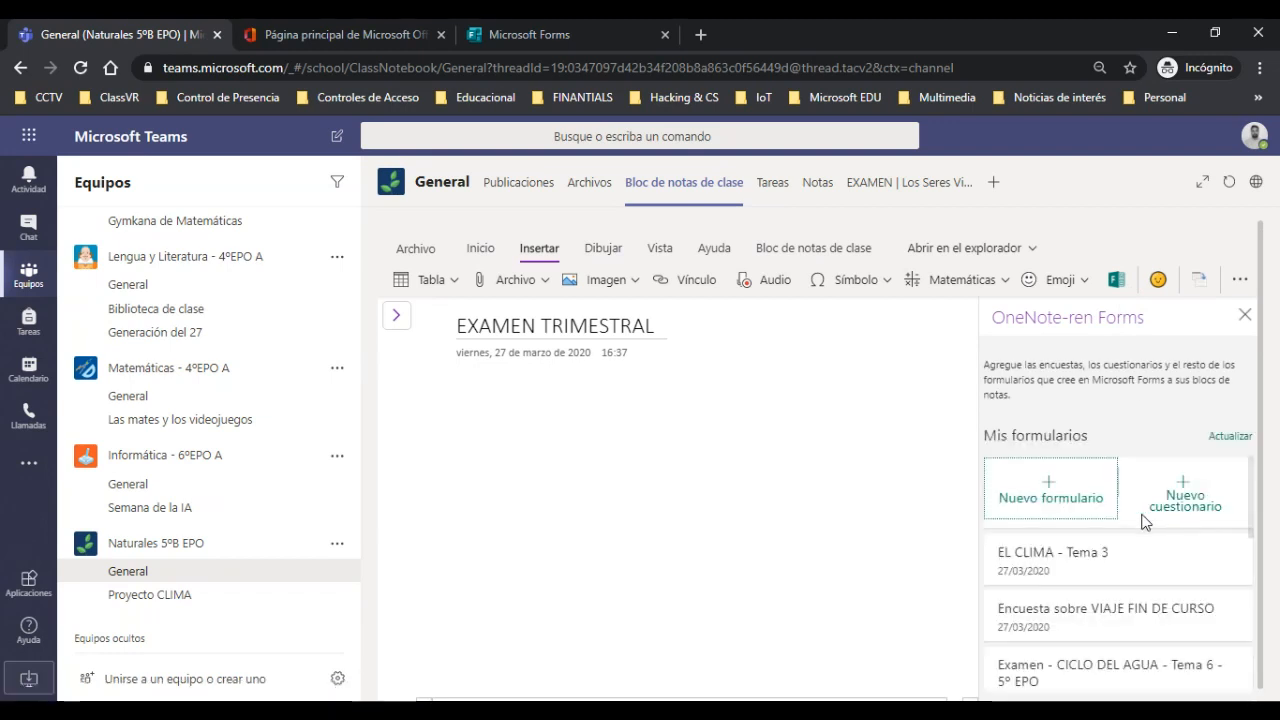
pyautogui.scroll(-2, 1150, 590)
pyautogui.scroll(-2, 1147, 616)
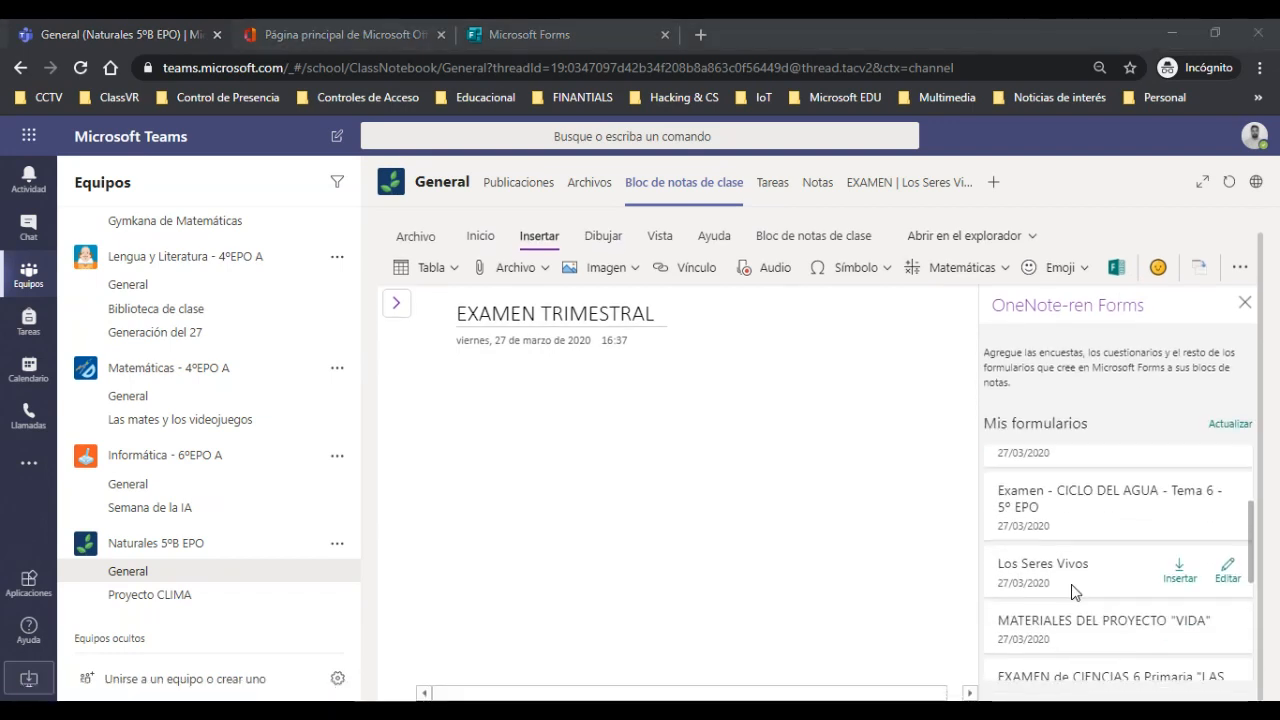
pyautogui.doubleClick(1072, 558)
pyautogui.click(1179, 565)
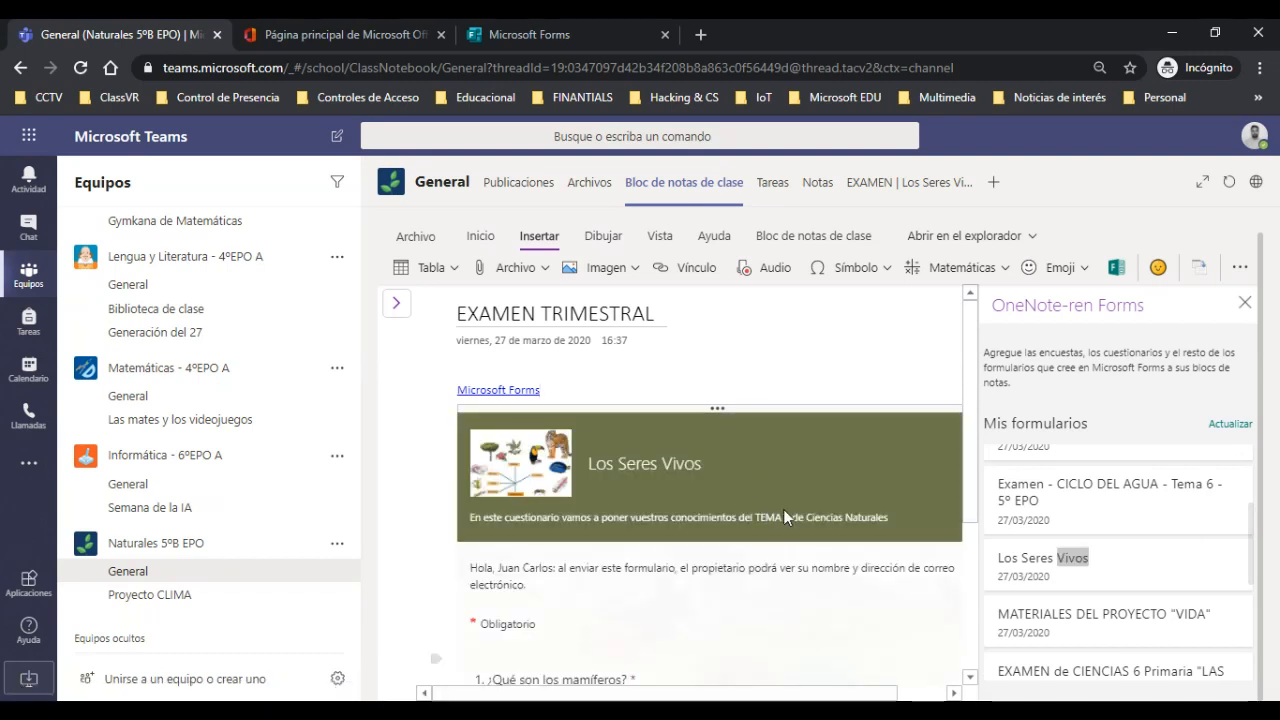
pyautogui.click(1245, 302)
pyautogui.scroll(-10, 756, 482)
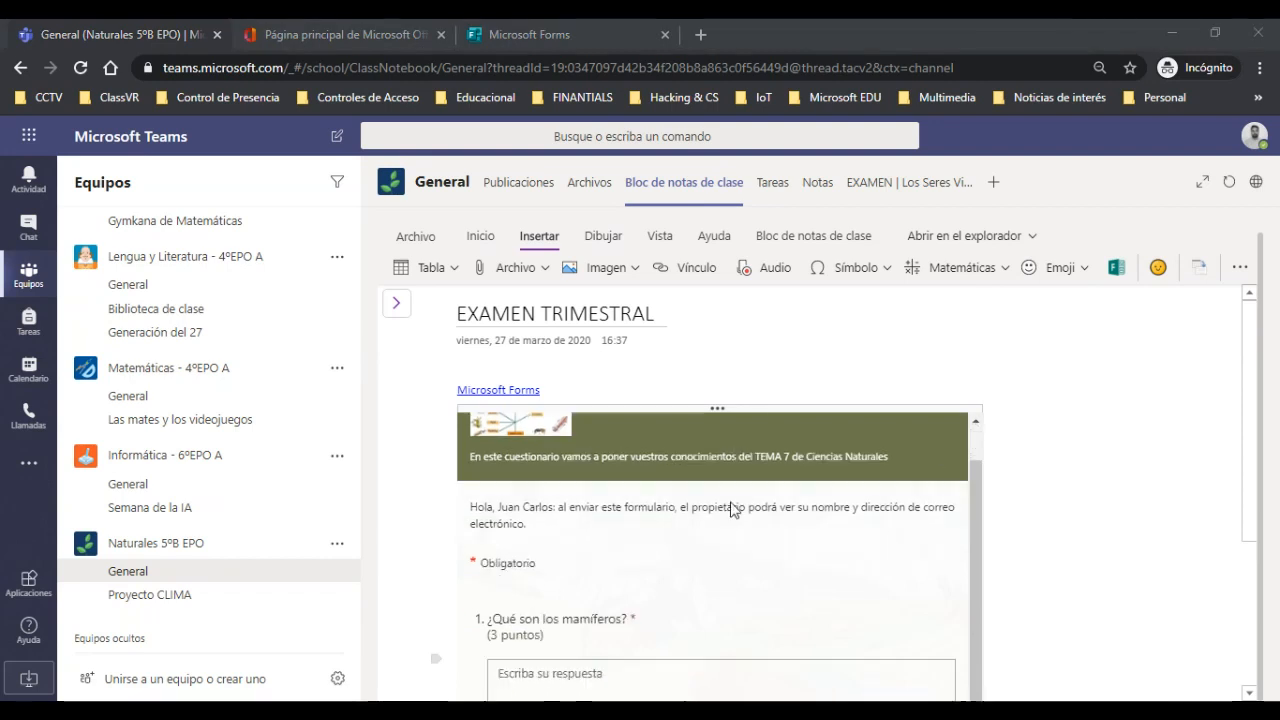
pyautogui.scroll(1, 765, 538)
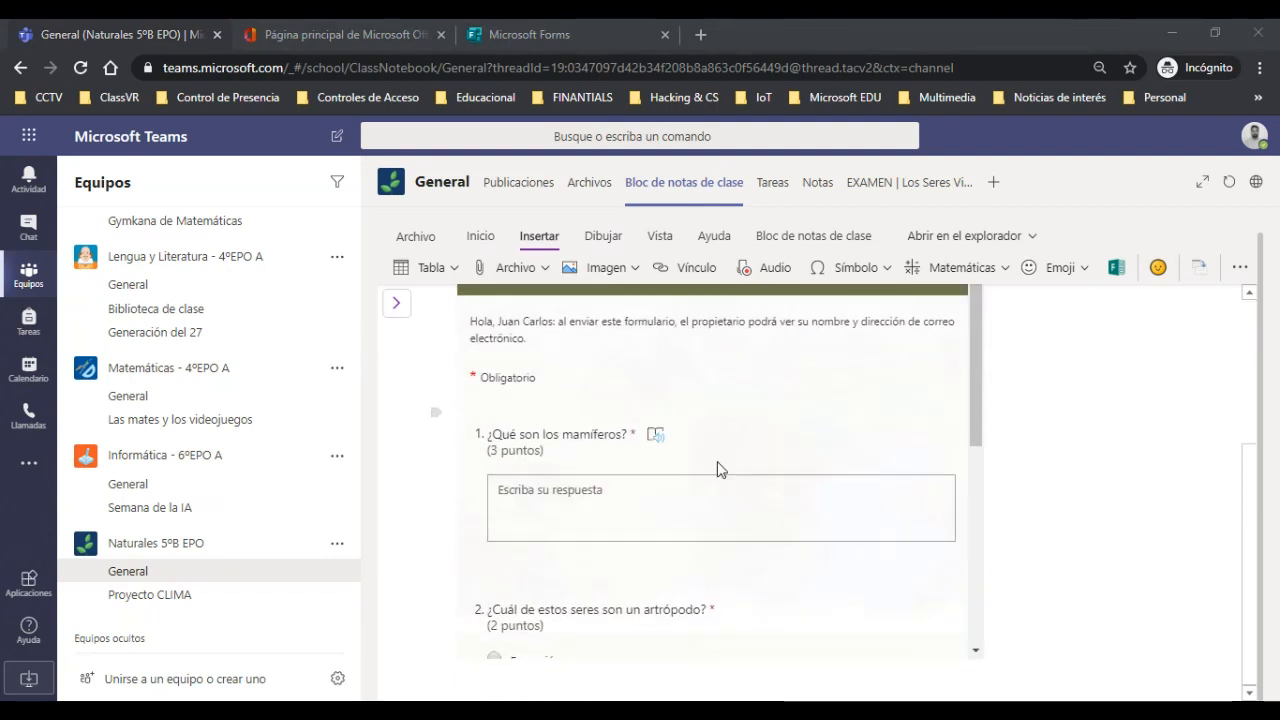
pyautogui.scroll(2, 798, 405)
pyautogui.scroll(1, 798, 405)
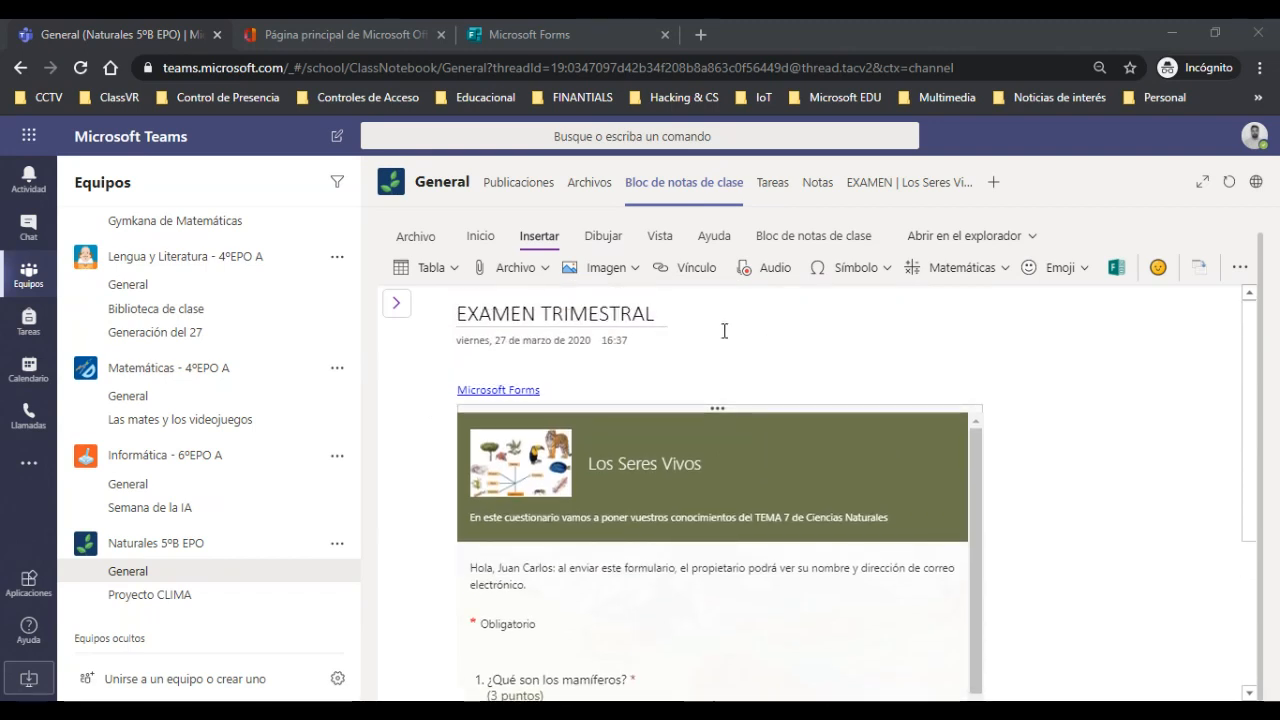
# Review the class notebook's section and page list, and check which service the notebook is connected to
pyautogui.click(790, 244)
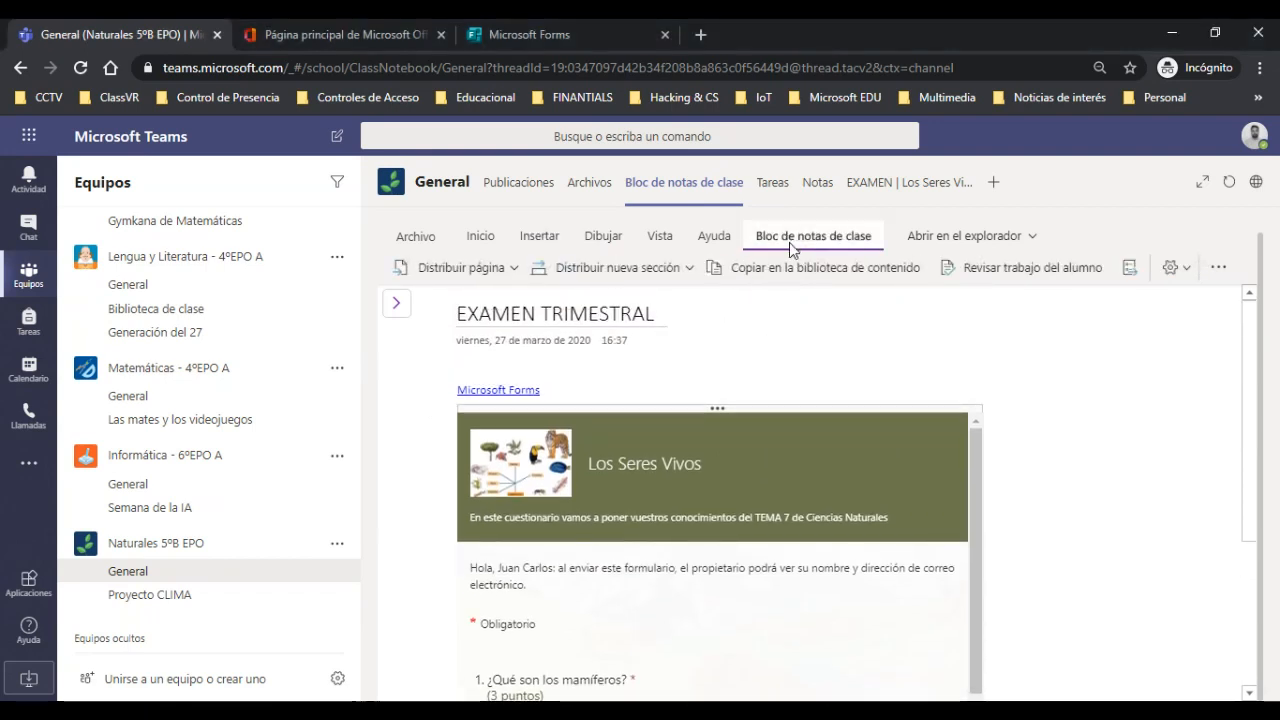
pyautogui.click(395, 308)
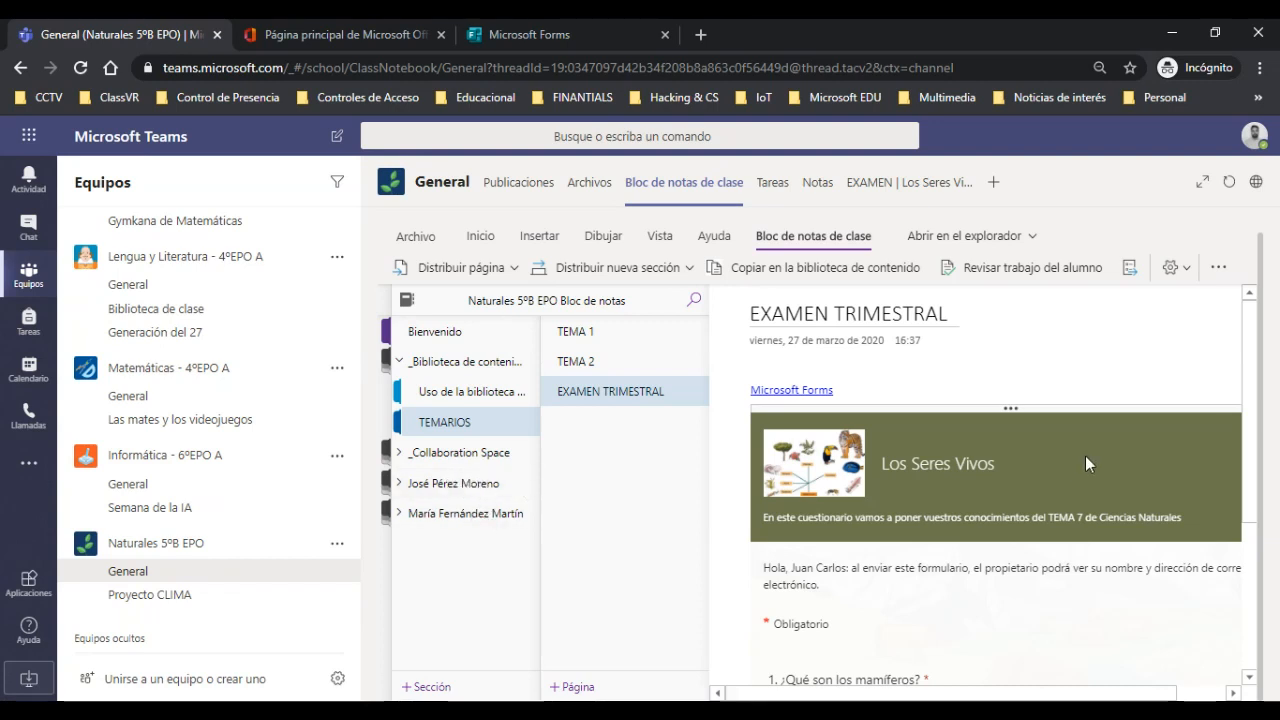
pyautogui.click(1025, 377)
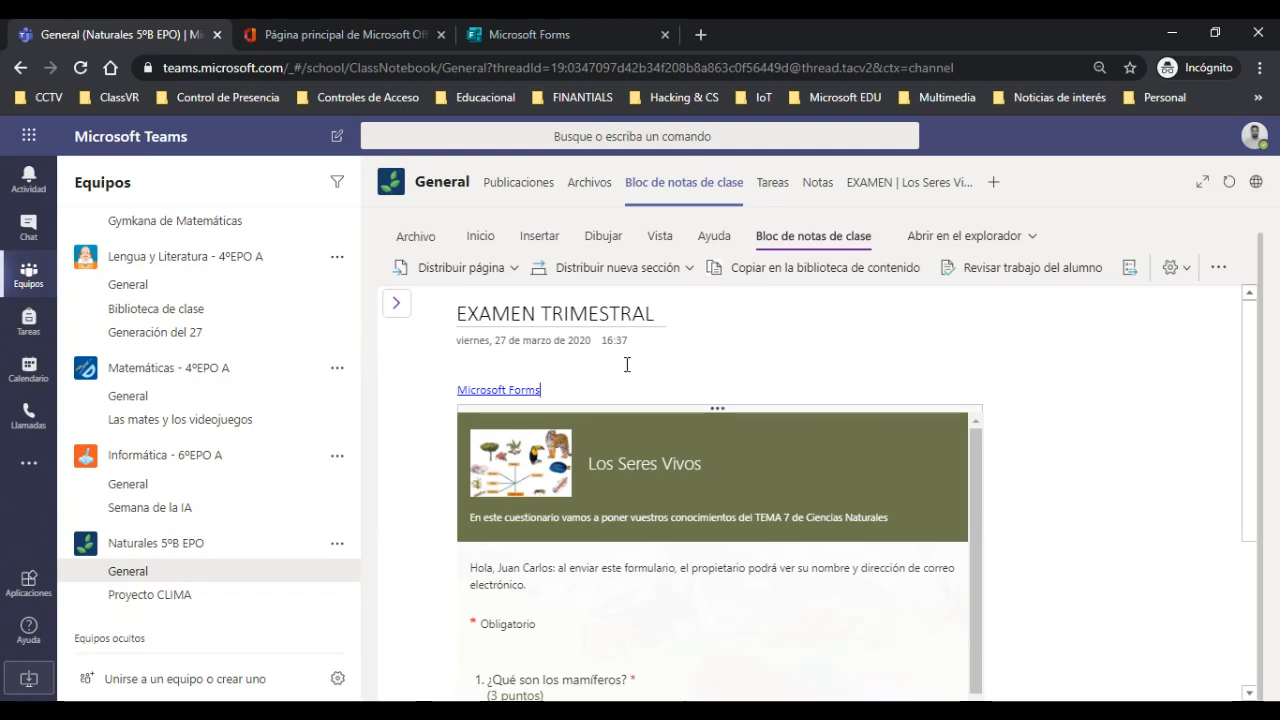
pyautogui.click(1175, 267)
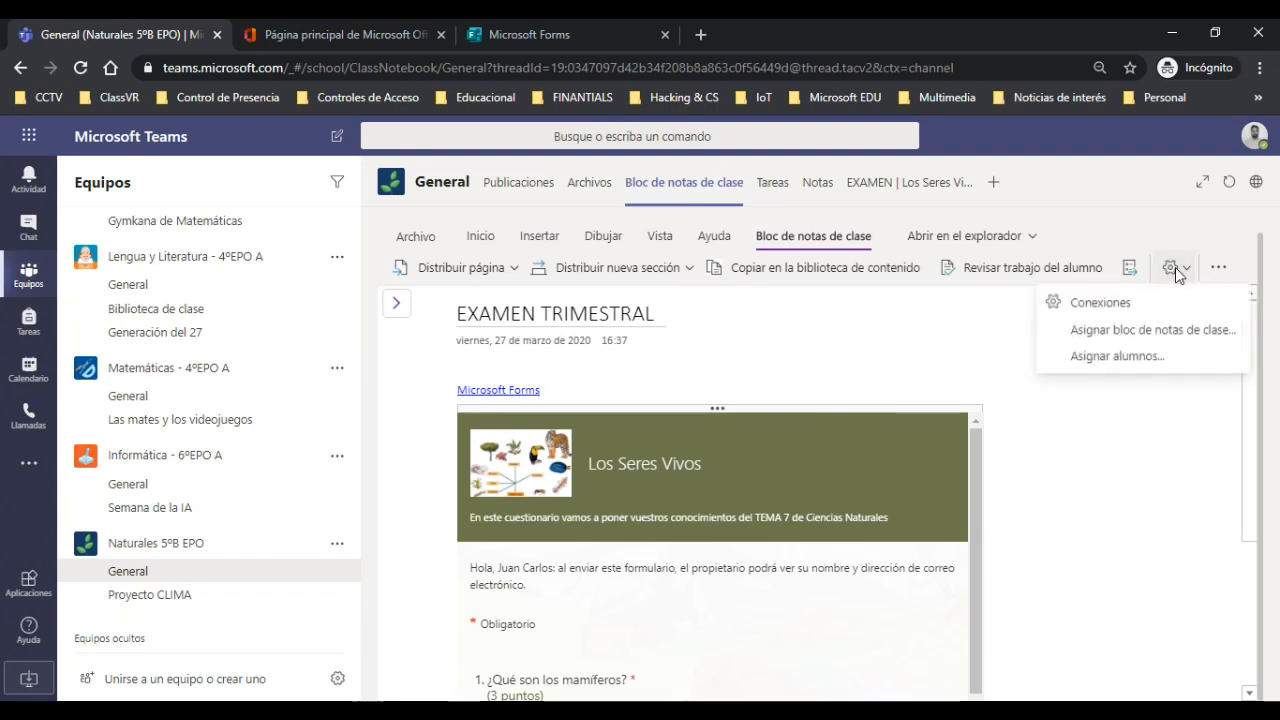
pyautogui.click(1100, 303)
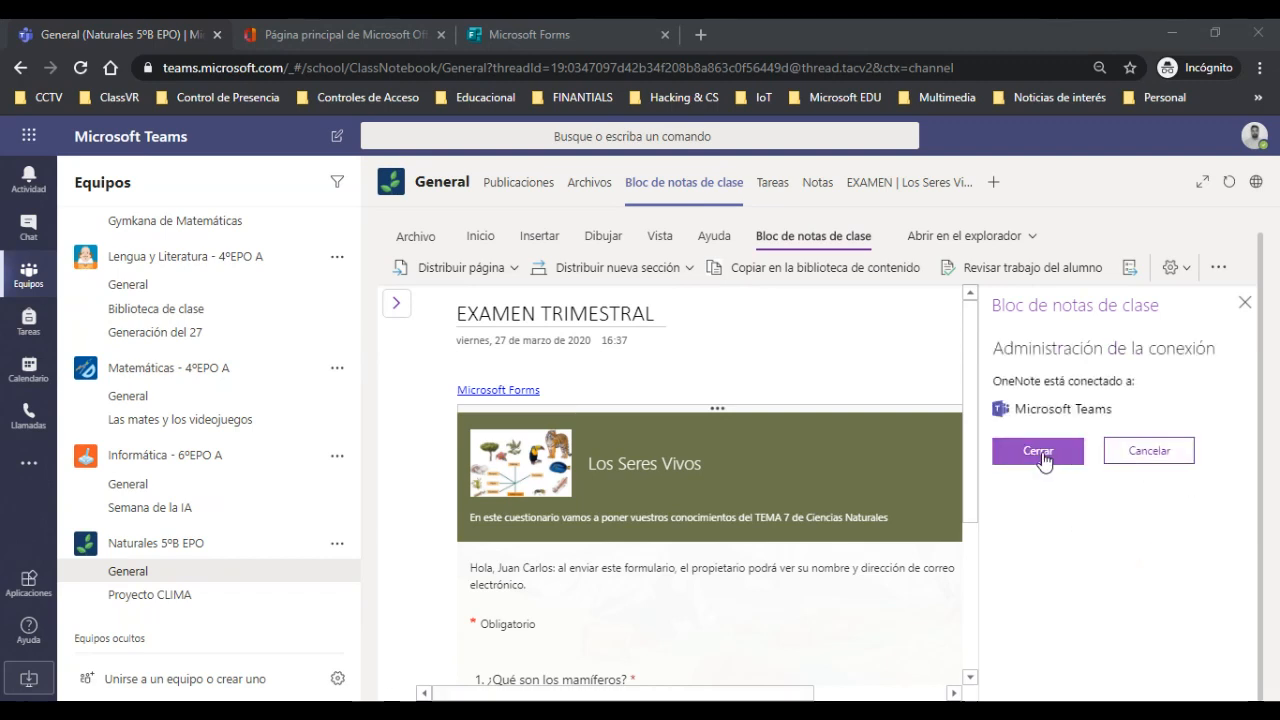
pyautogui.click(1040, 455)
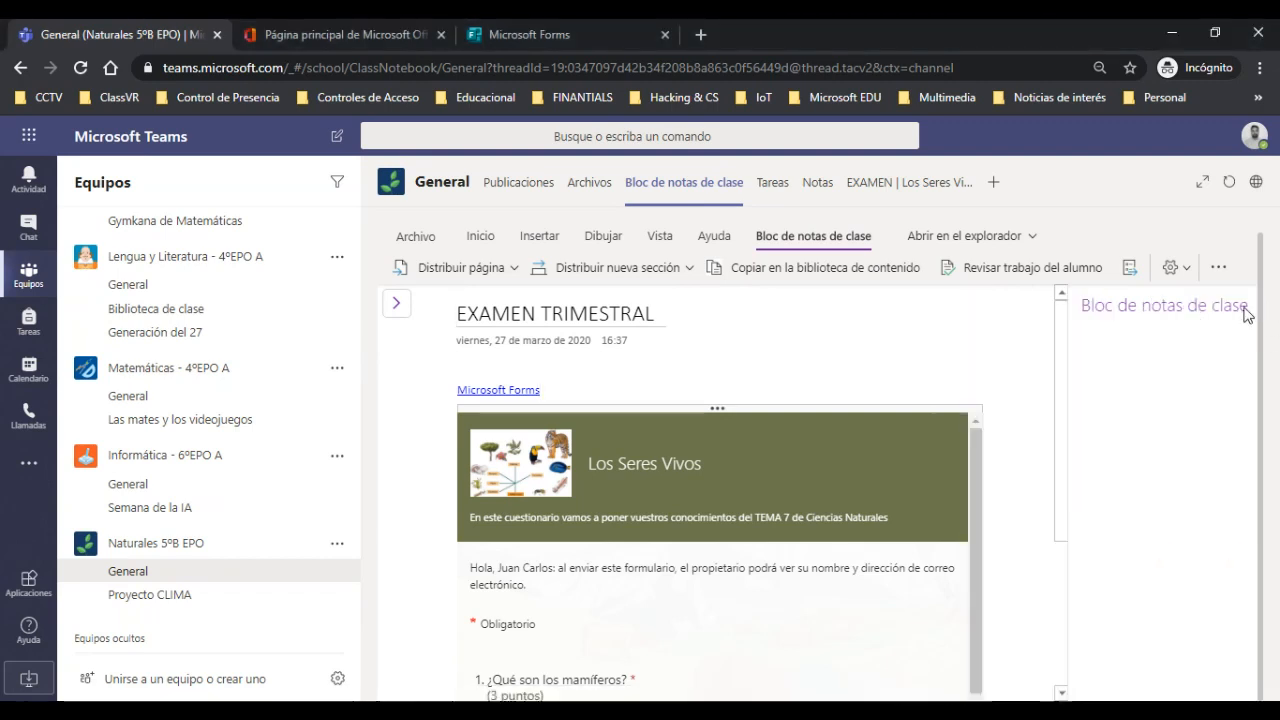
# Assign the class notebook to the Microsoft Teams course Naturales 5ºB EPO
pyautogui.click(1180, 270)
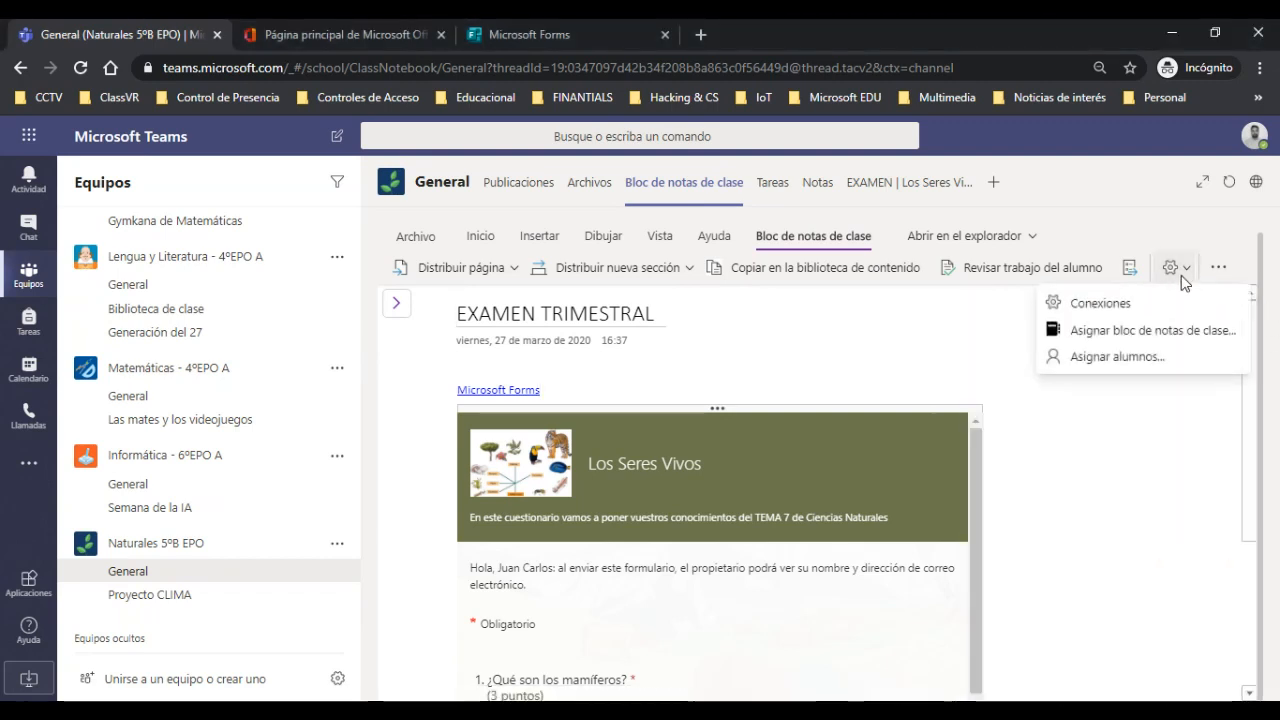
pyautogui.click(1145, 335)
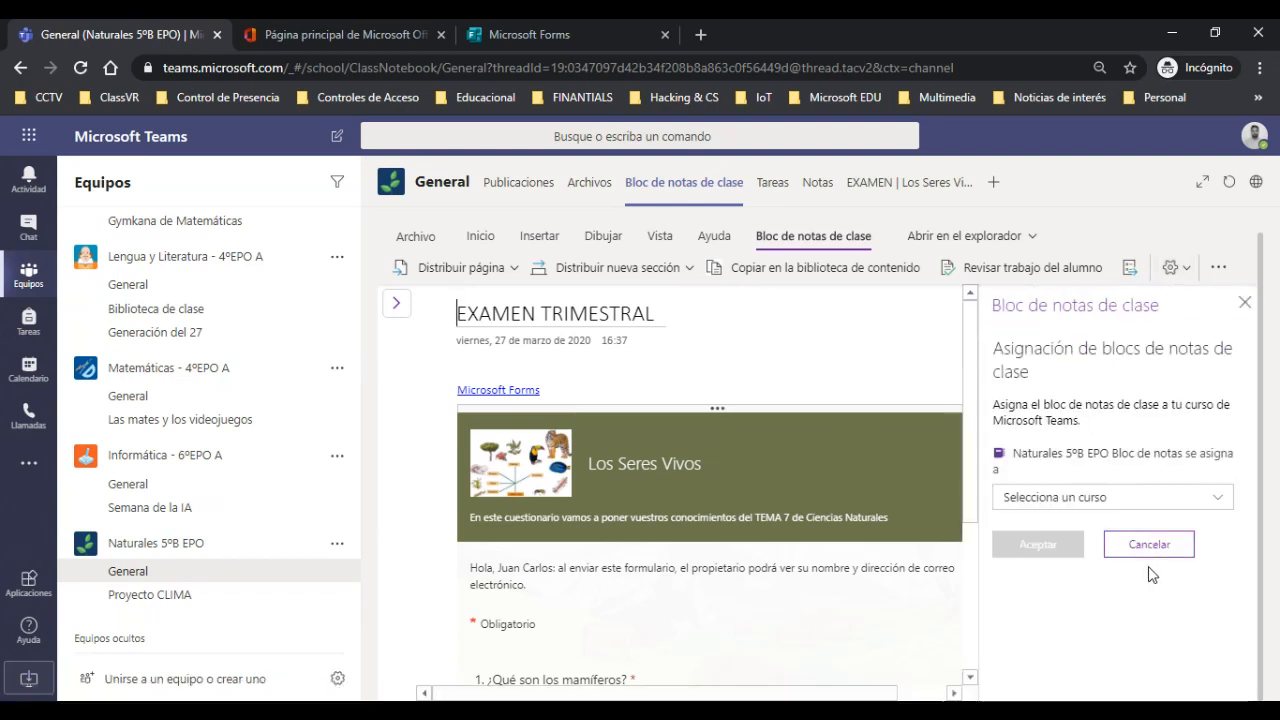
pyautogui.click(1052, 503)
pyautogui.scroll(-2, 1110, 620)
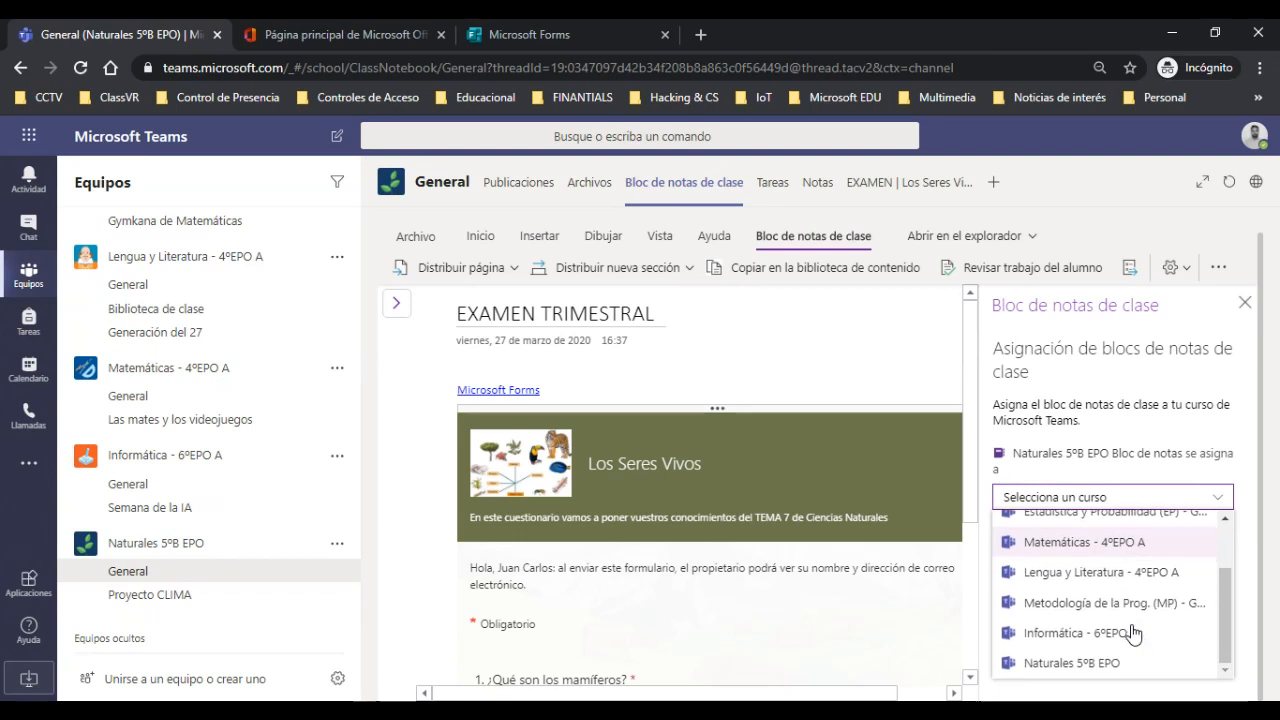
pyautogui.click(1085, 662)
pyautogui.click(1037, 543)
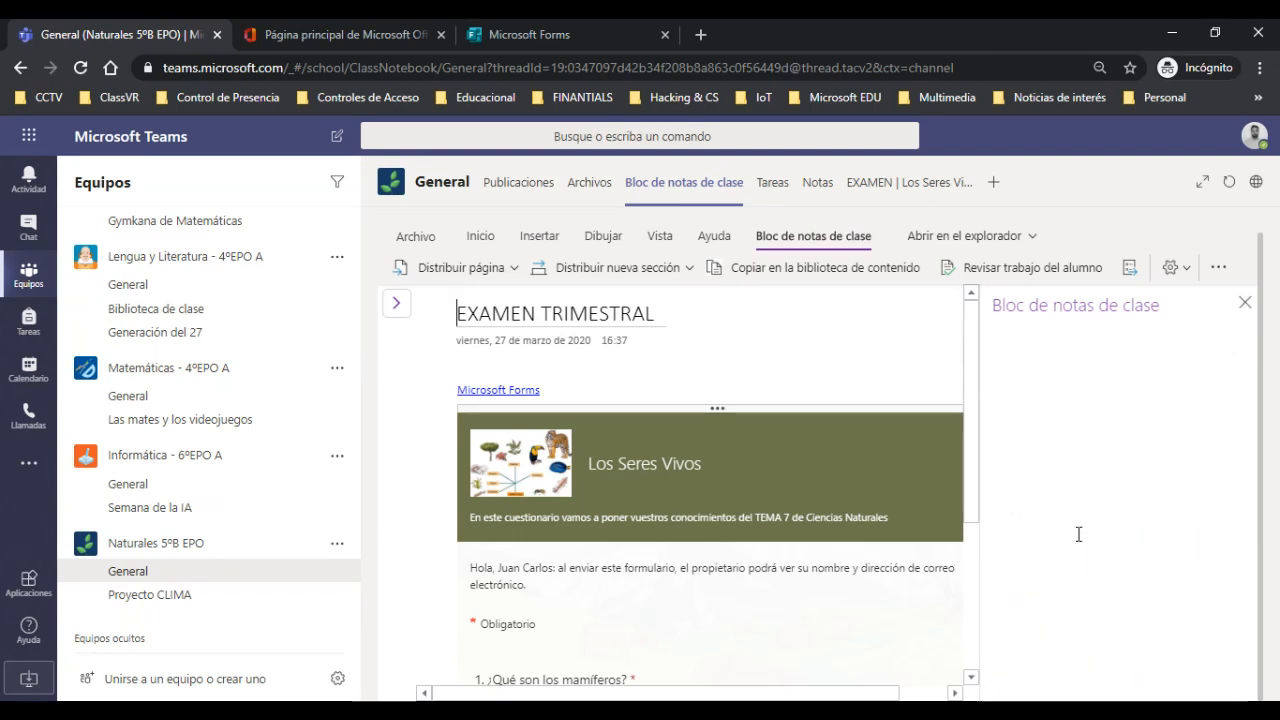
# Map the class notebook's students to their matching Microsoft Teams students and accept the assignment
pyautogui.click(1170, 267)
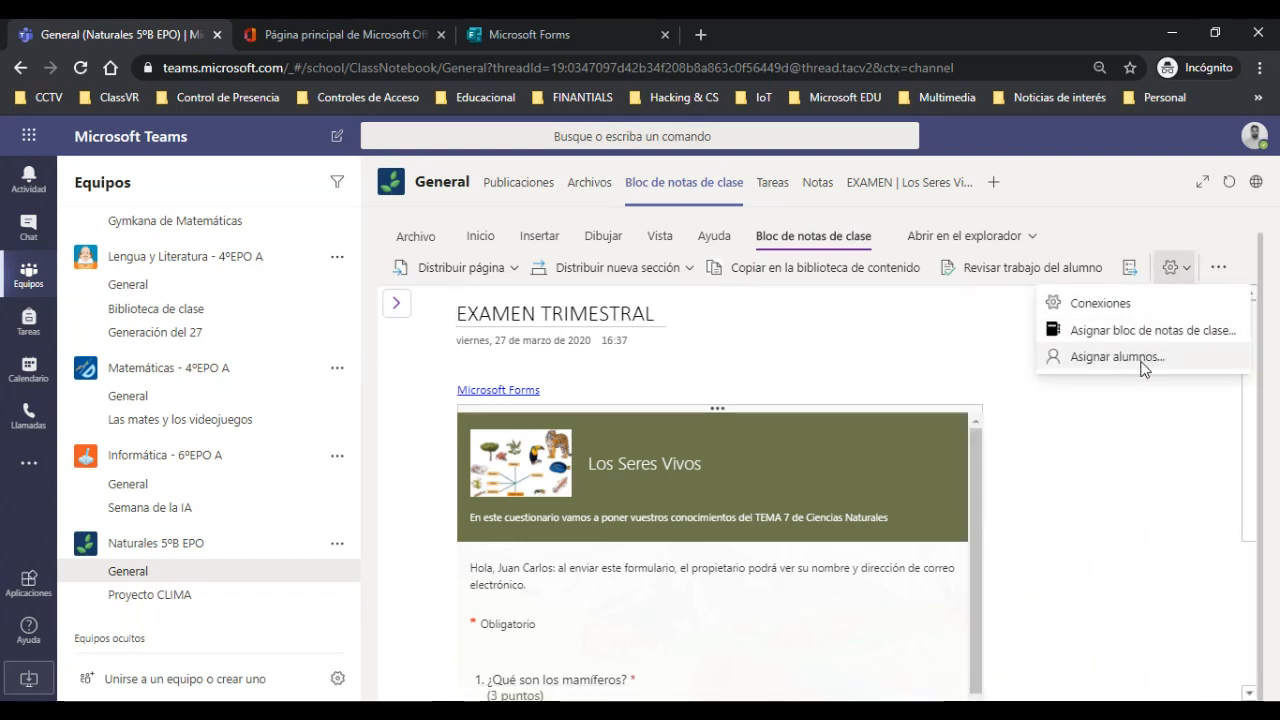
pyautogui.click(1145, 368)
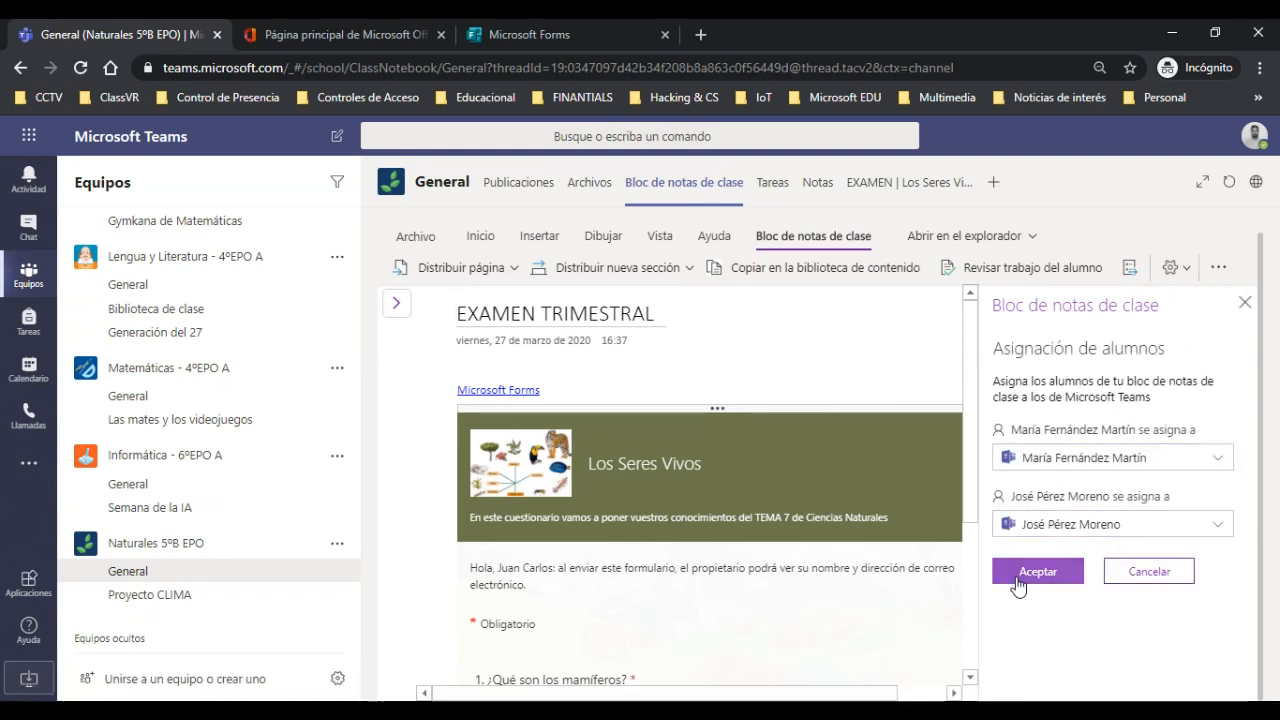
pyautogui.click(1055, 570)
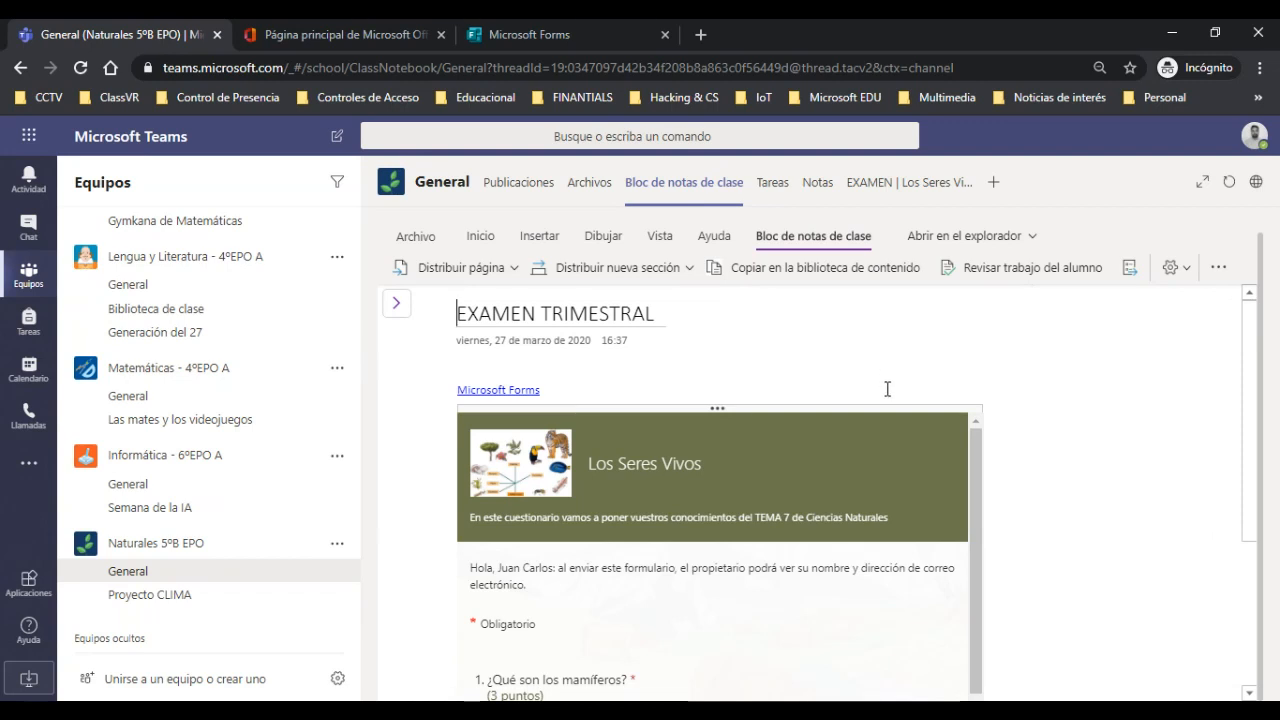
# Start a Teams assignment from the EXAMEN TRIMESTRAL page with the description "Prueba realizada en FORMS. Tendreis que responder a todas las preguntas."
pyautogui.click(1137, 278)
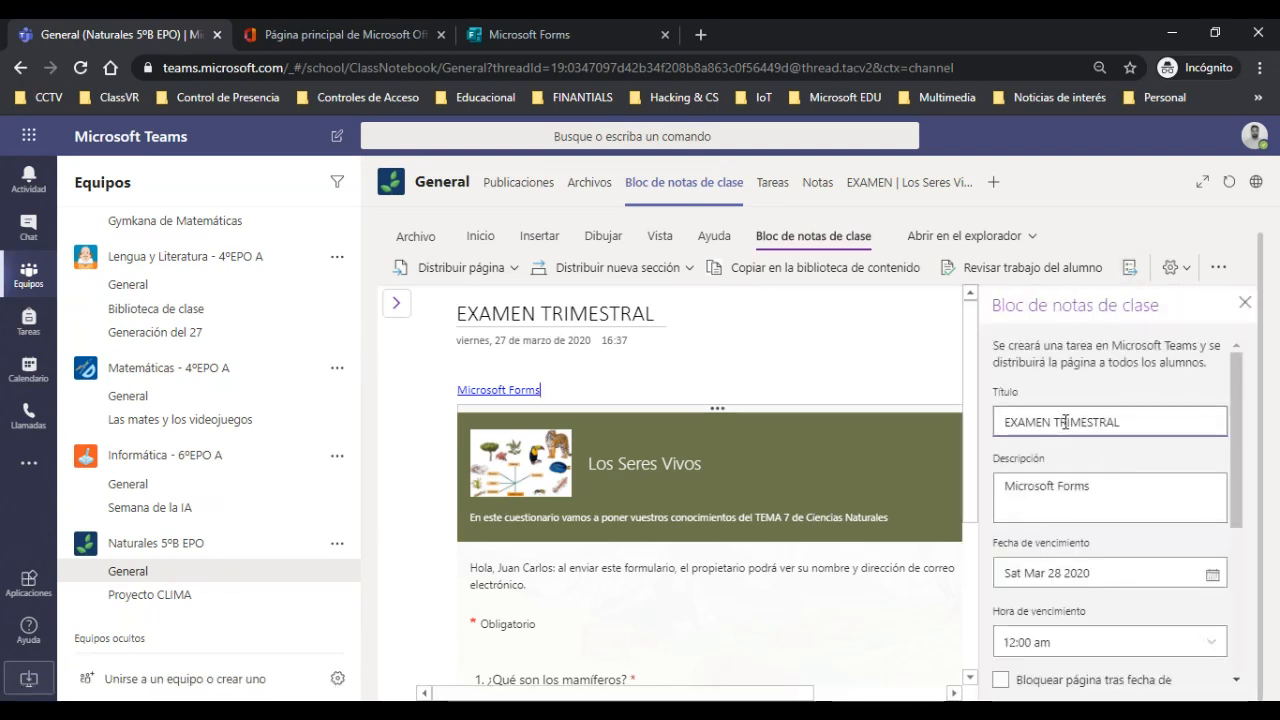
pyautogui.click(1106, 488)
pyautogui.tripleClick(1107, 488)
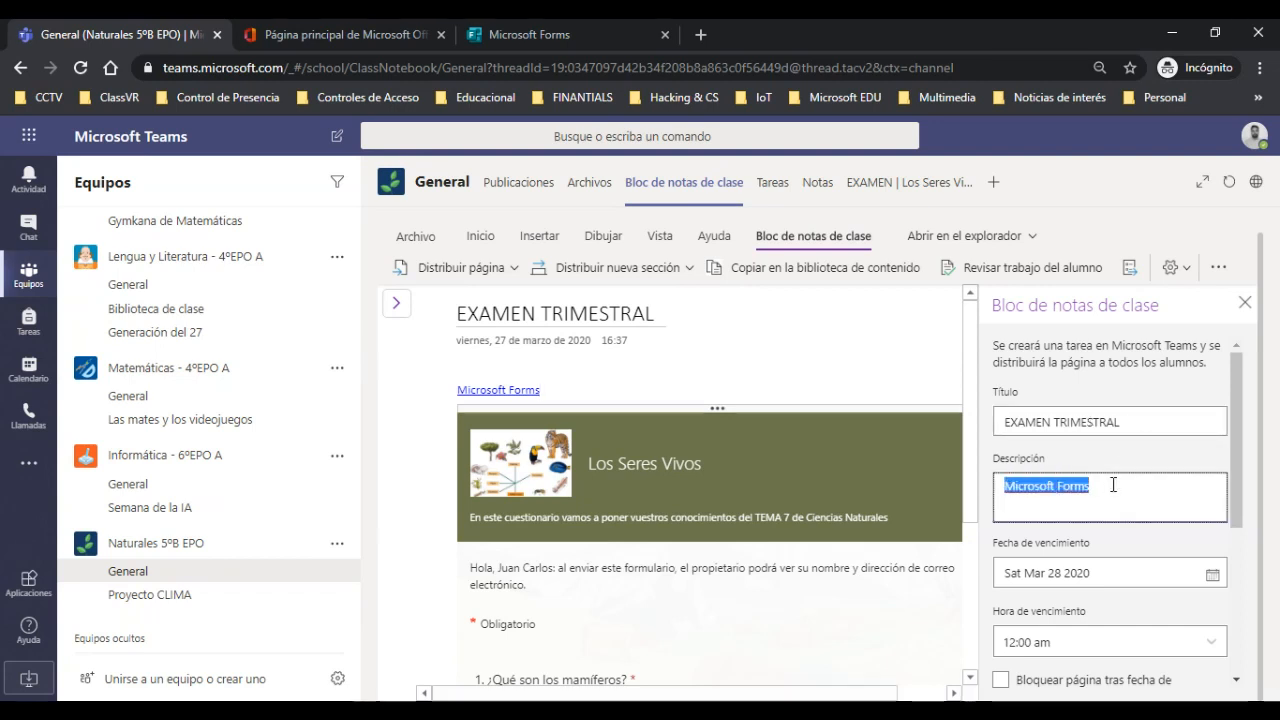
pyautogui.write('pRUEB')
pyautogui.press('BackSpace')
pyautogui.press('BackSpace')
pyautogui.press('BackSpace')
pyautogui.press('BackSpace')
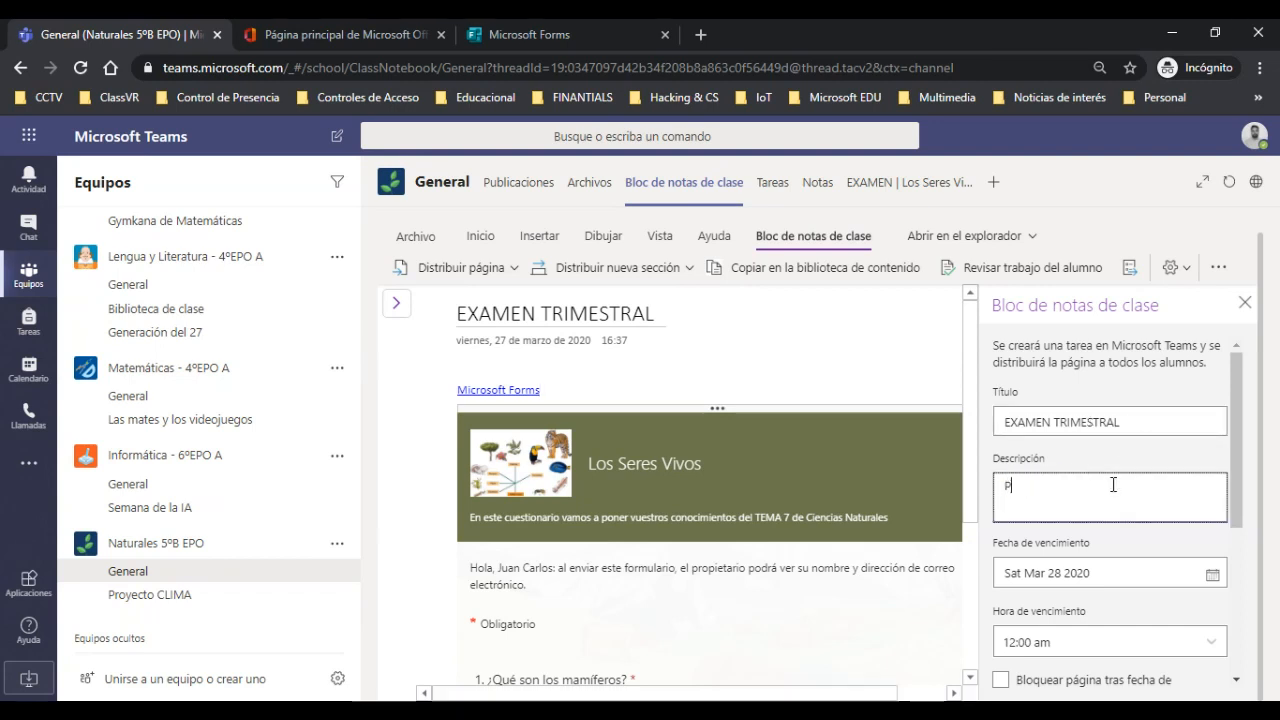
pyautogui.write('rueba rea')
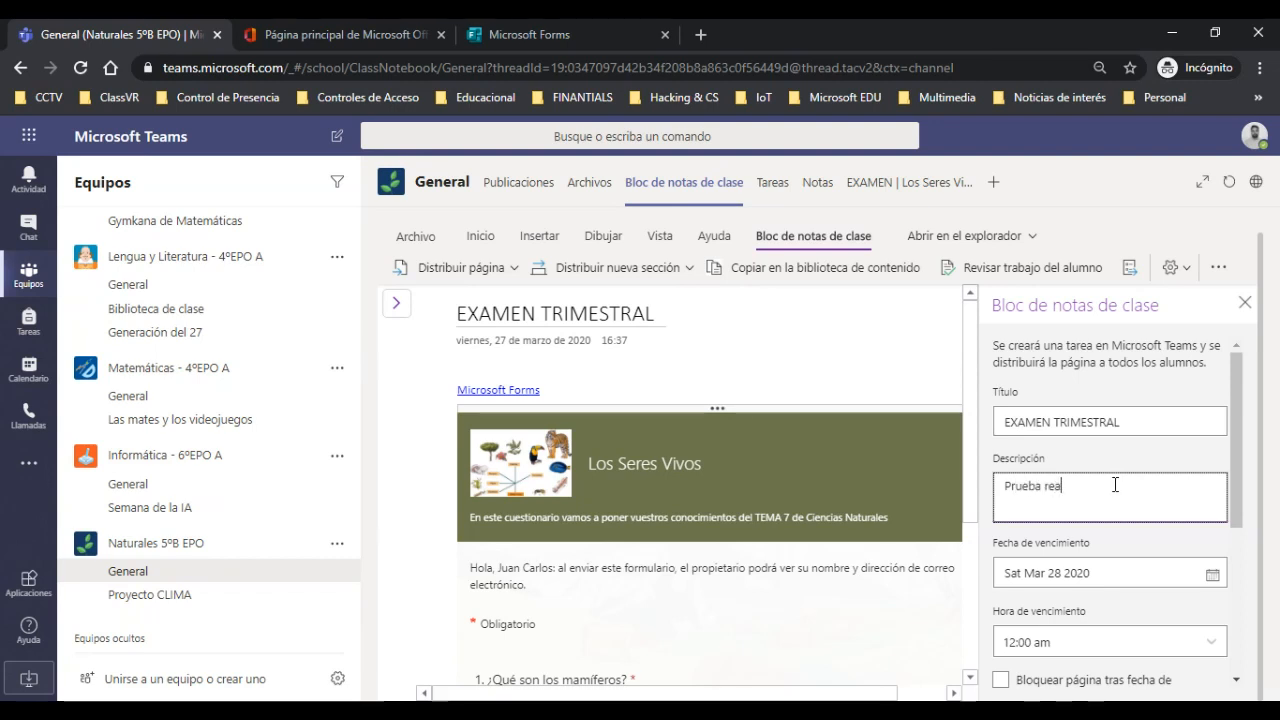
pyautogui.write('lizada en FORMS. Tendr')
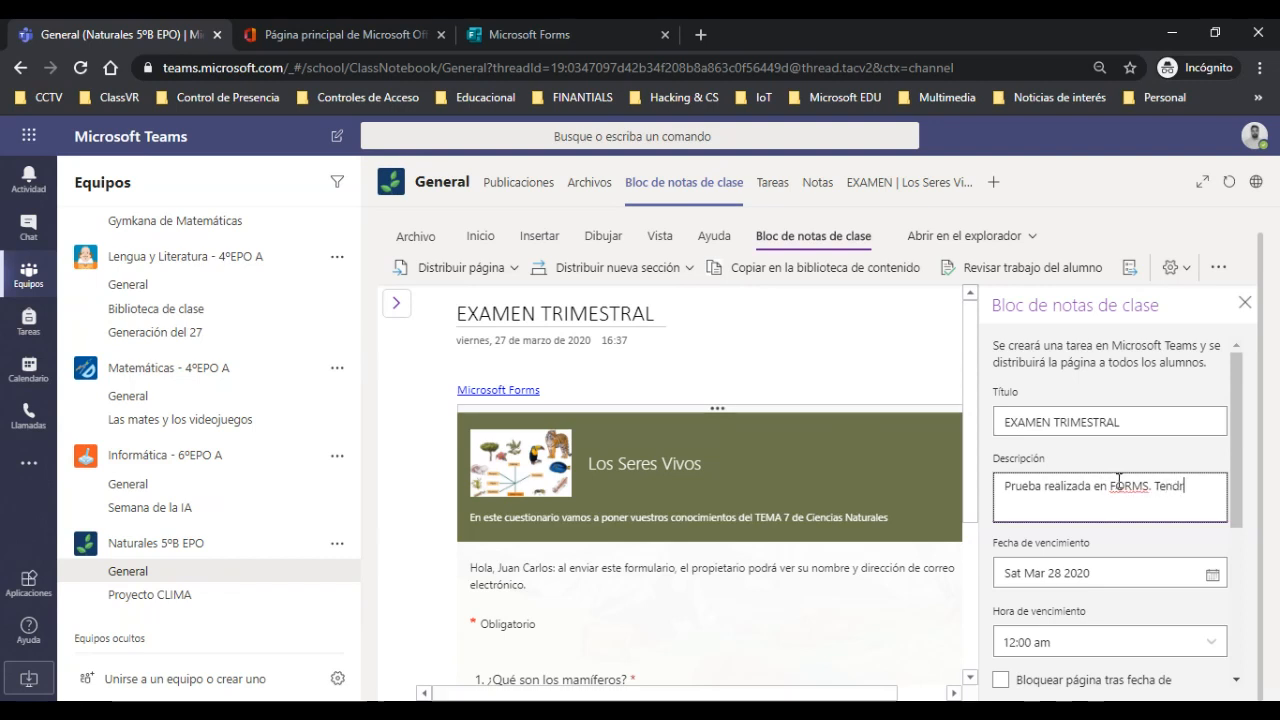
pyautogui.write('espond')
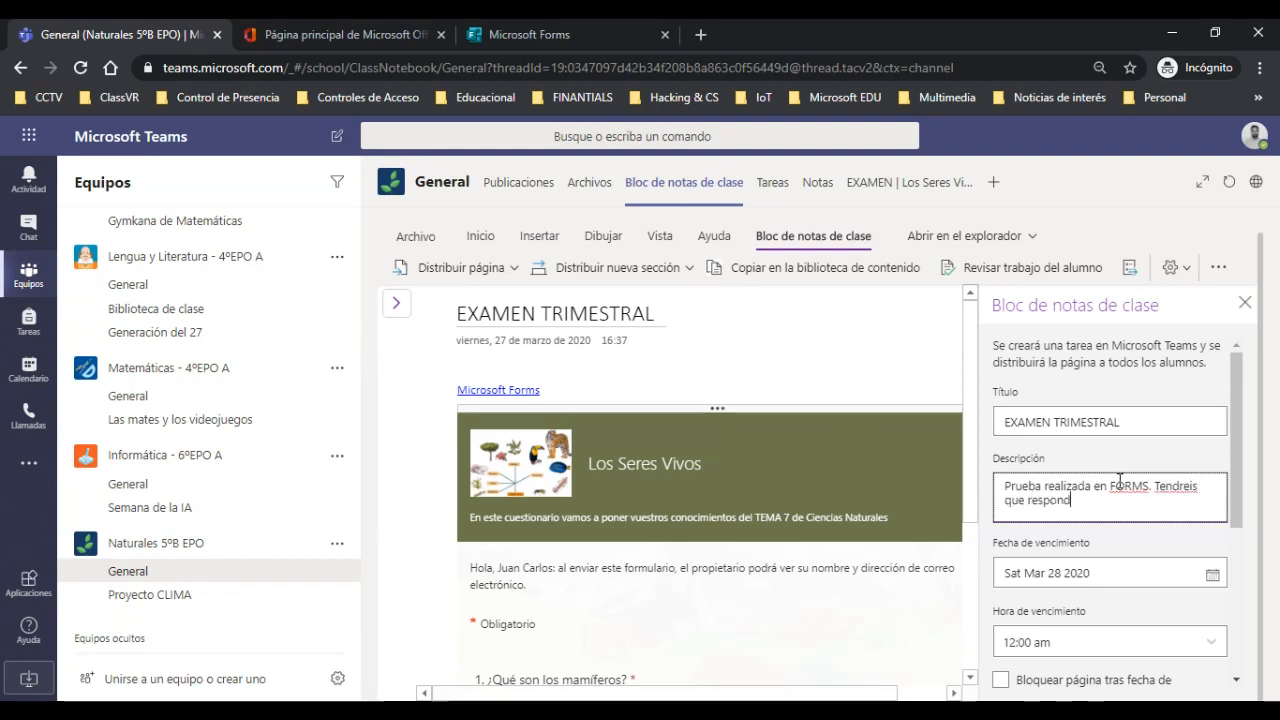
pyautogui.write('er a')
pyautogui.write(' las')
pyautogui.press('BackSpace')
pyautogui.press('BackSpace')
pyautogui.press('BackSpace')
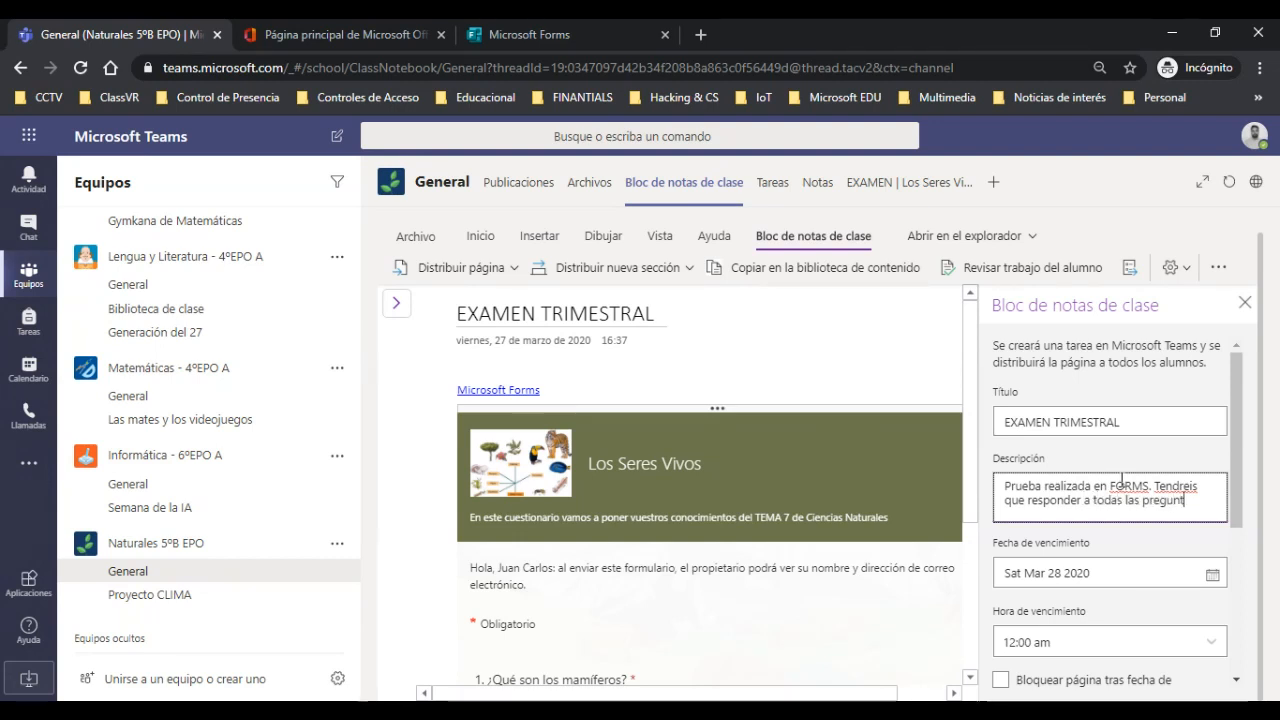
# Set the assignment's due date to Sun Mar 29 2020 and its due time to 12:00 pm
pyautogui.click(1106, 584)
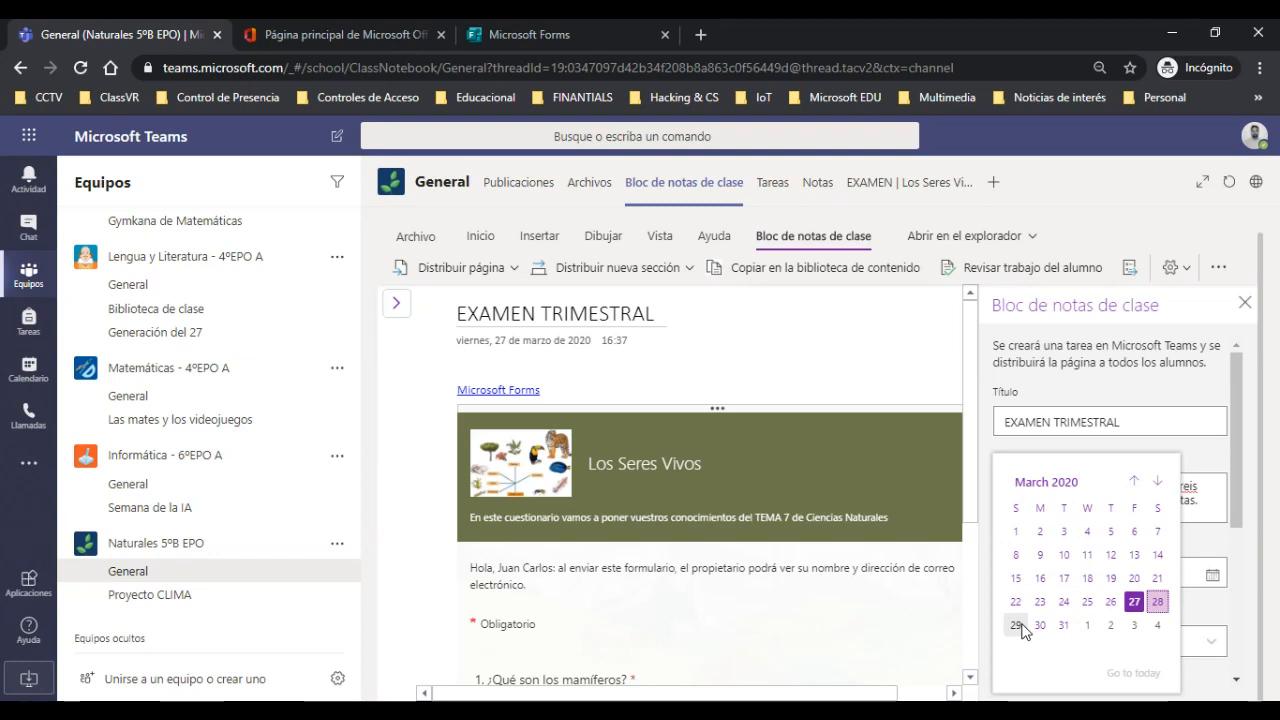
pyautogui.click(1016, 625)
pyautogui.scroll(-3, 1083, 460)
pyautogui.scroll(1, 1083, 460)
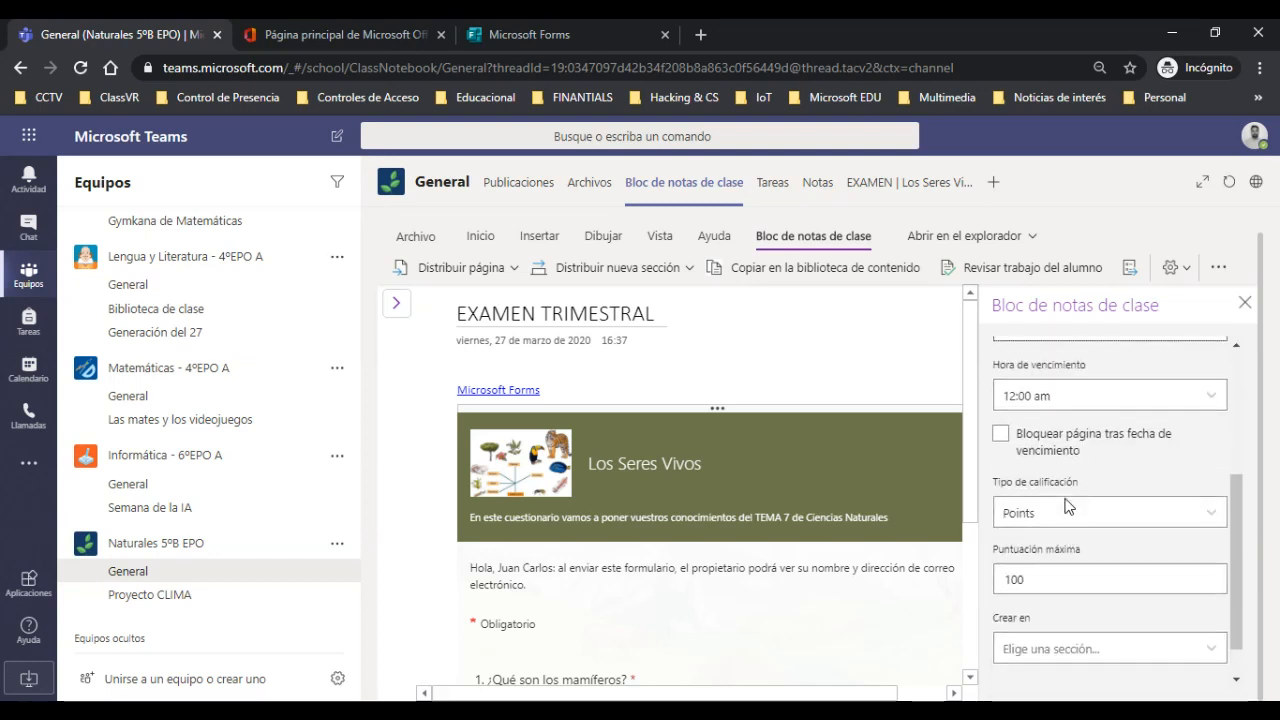
pyautogui.click(1083, 460)
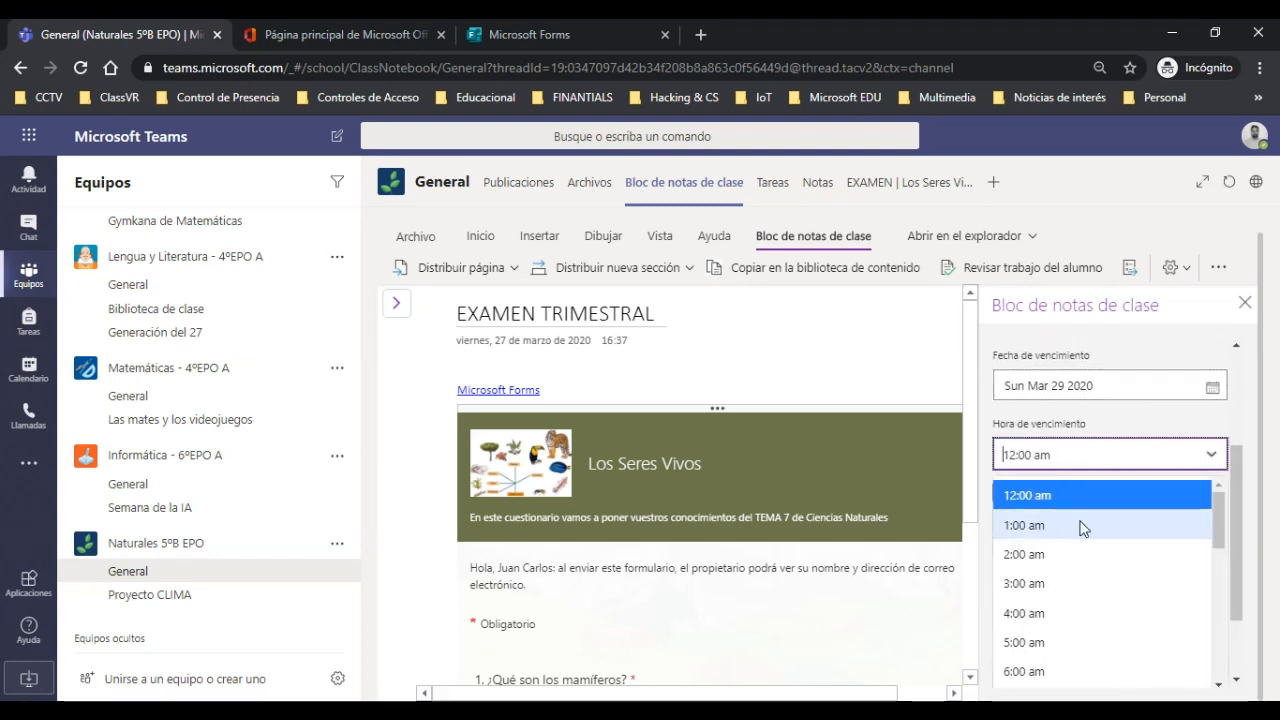
pyautogui.scroll(-2, 1090, 550)
pyautogui.scroll(2, 1094, 557)
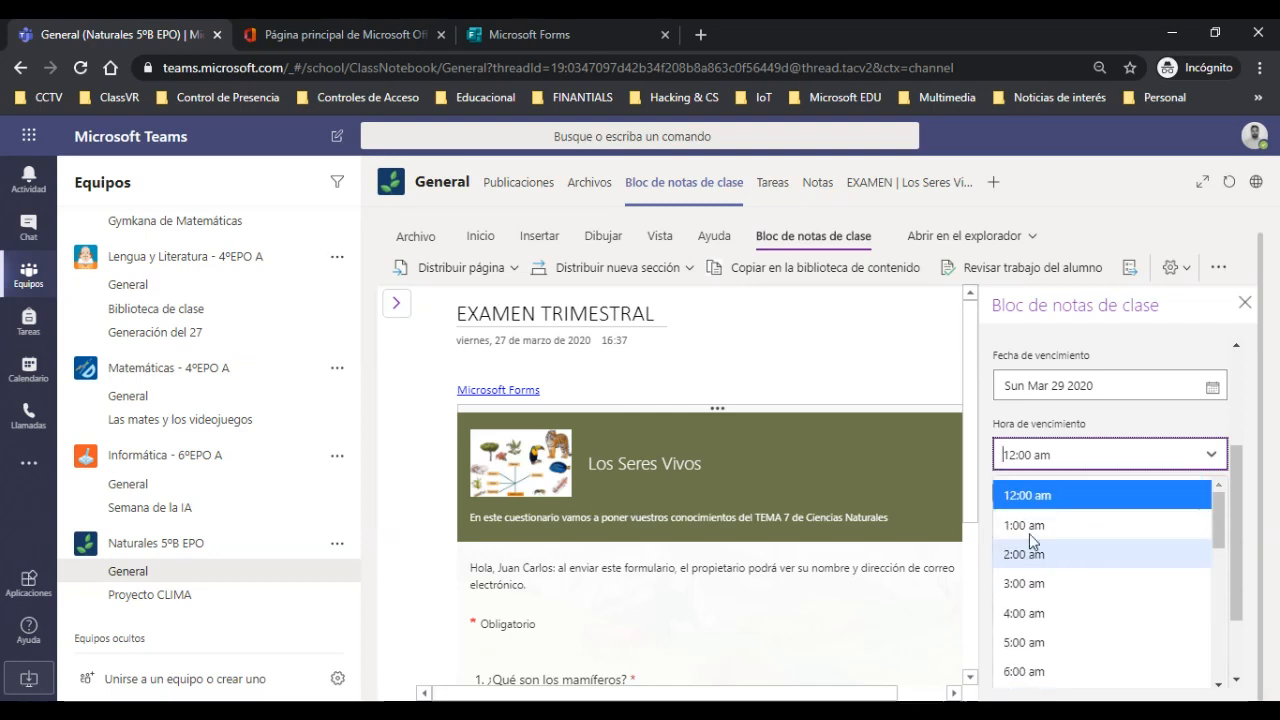
pyautogui.scroll(-4, 1072, 583)
pyautogui.scroll(2, 1068, 570)
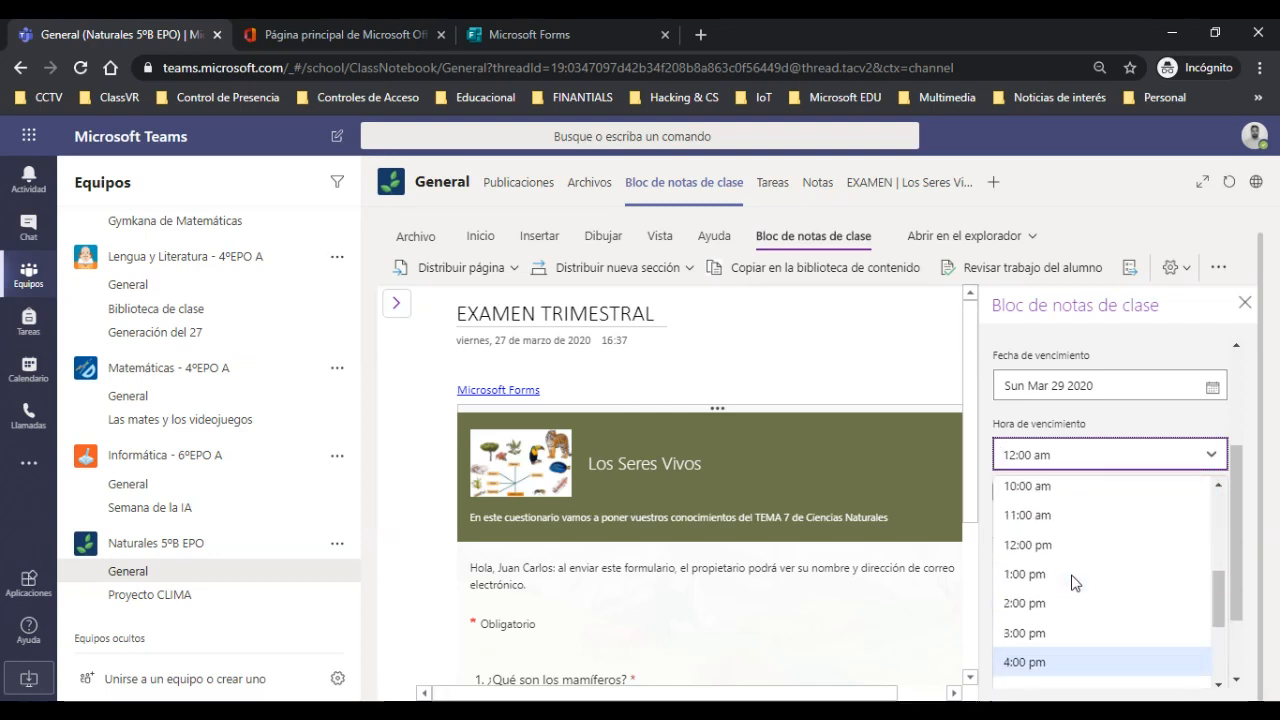
pyautogui.click(1053, 570)
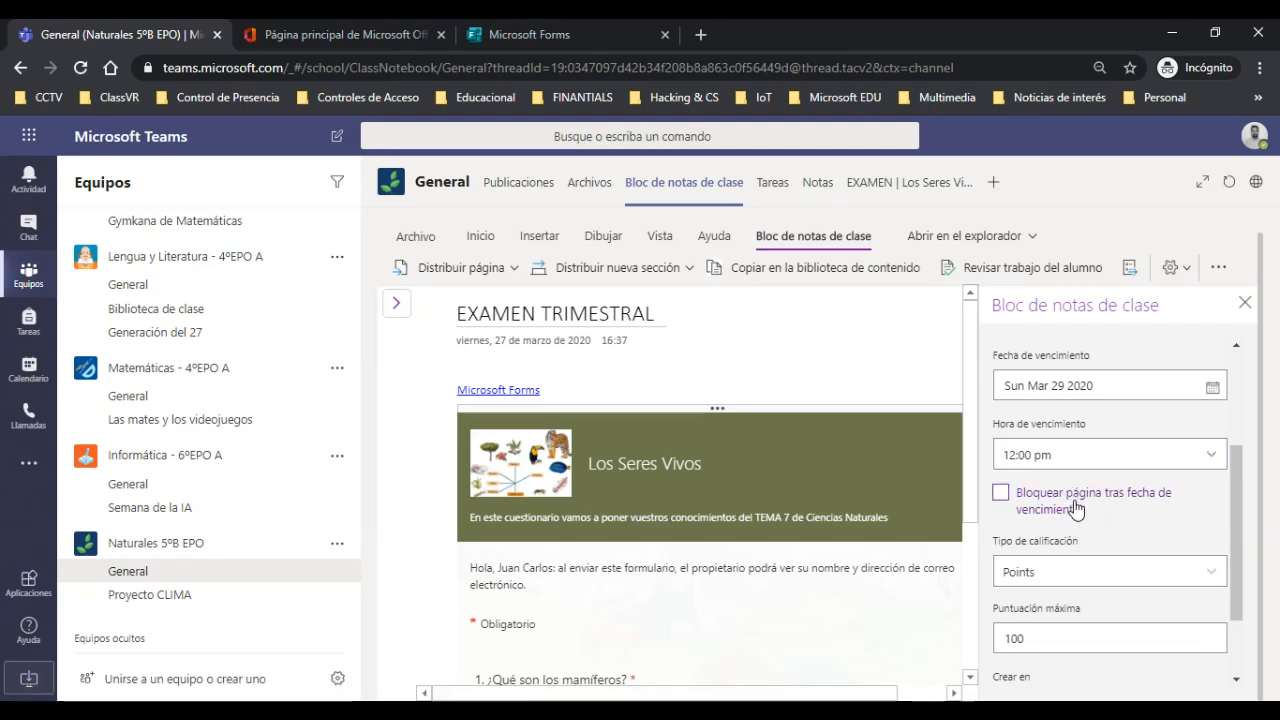
# Lock the assignment page after its due date and set the maximum score to 10
pyautogui.click(1076, 508)
pyautogui.scroll(-1, 1030, 578)
pyautogui.doubleClick(1055, 550)
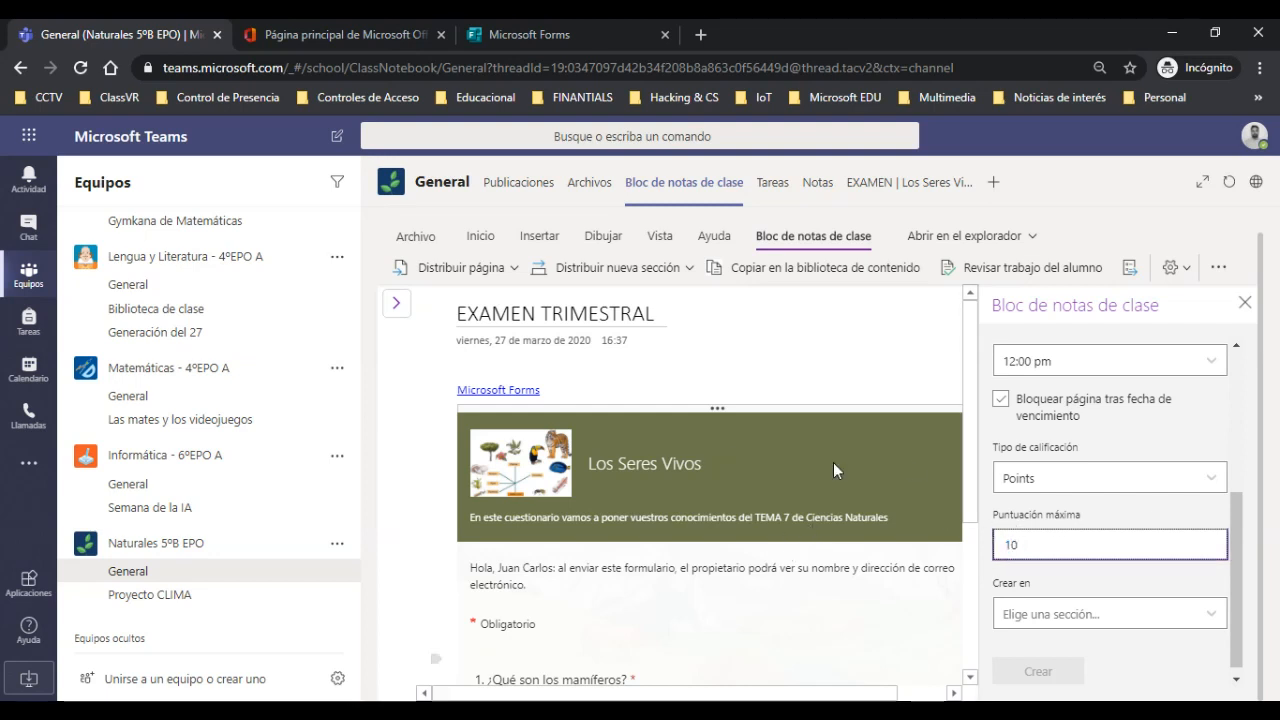
# Check the points assigned to the Los Seres Vivos questions and set the assignment's maximum score to 5
pyautogui.scroll(-5, 700, 600)
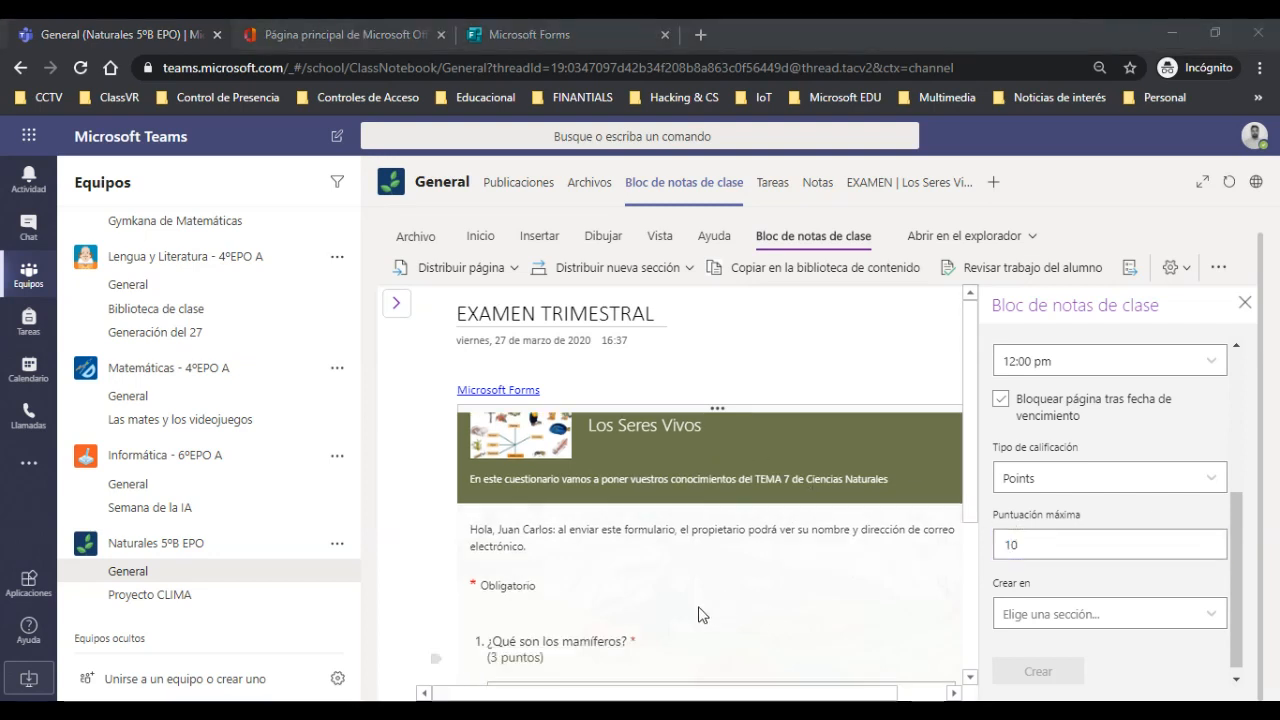
pyautogui.scroll(2, 565, 577)
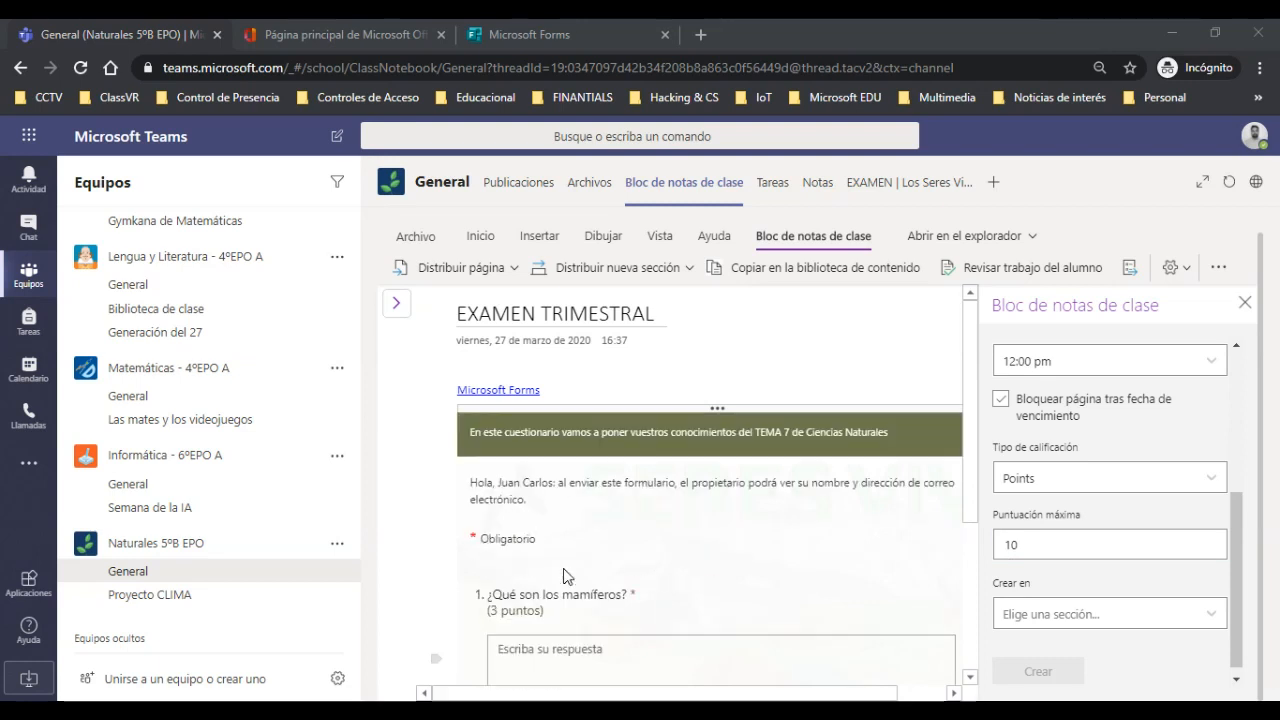
pyautogui.scroll(-1, 570, 550)
pyautogui.scroll(-2, 576, 533)
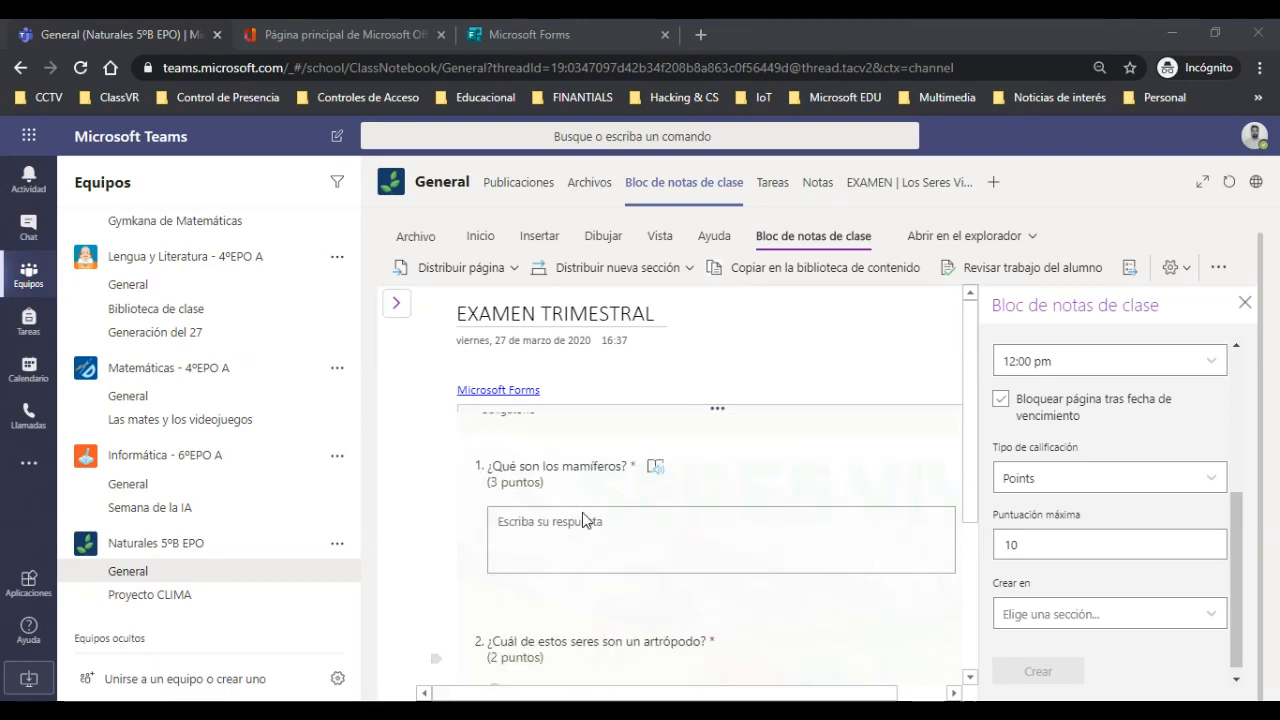
pyautogui.scroll(2, 577, 530)
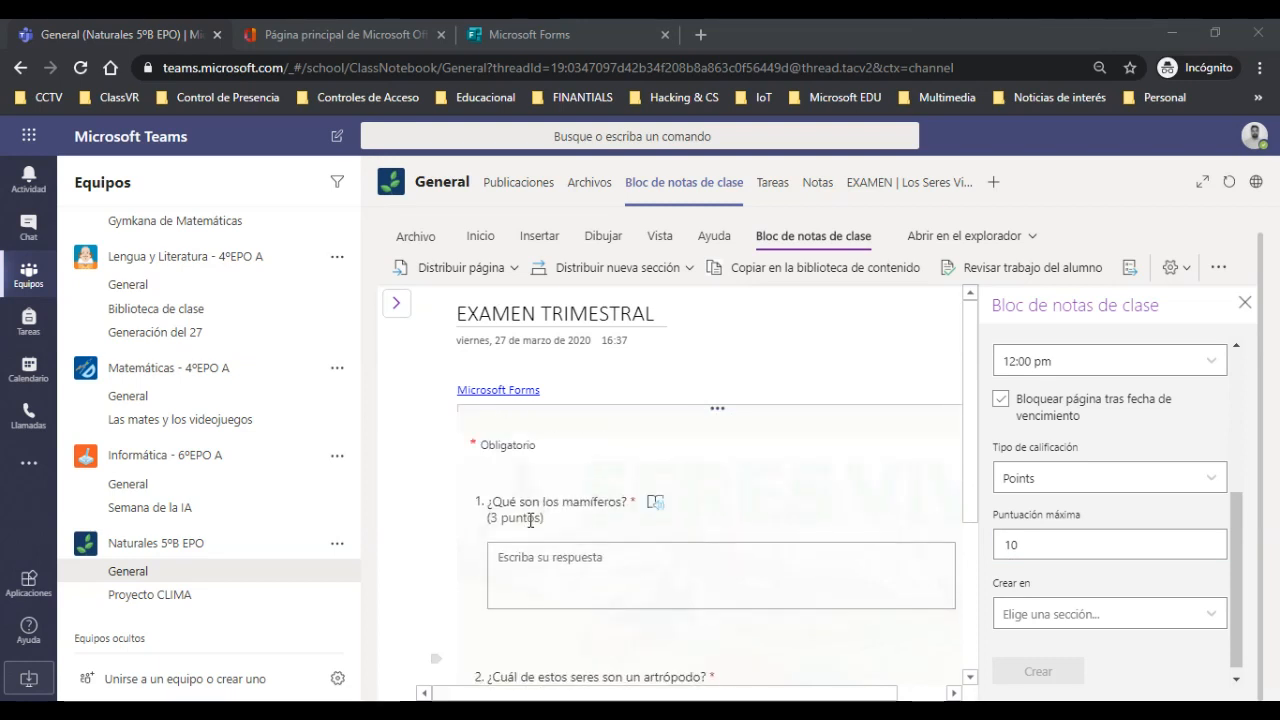
pyautogui.scroll(-2, 530, 560)
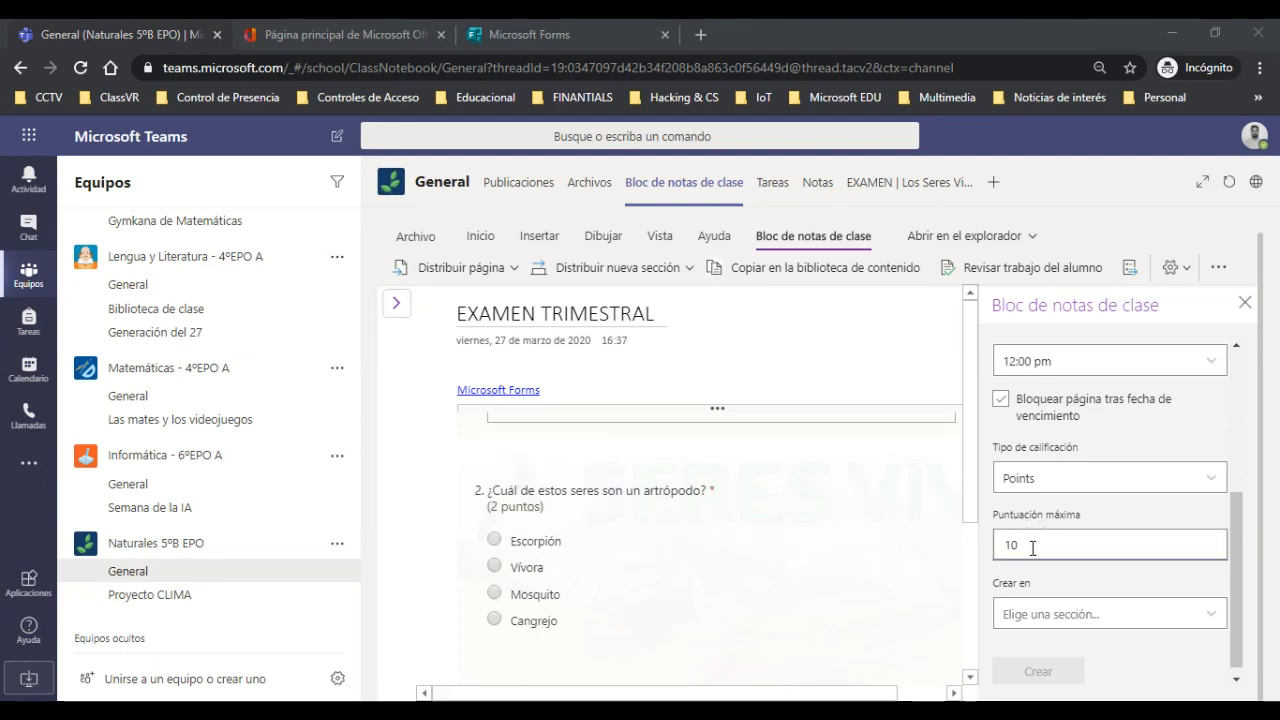
pyautogui.doubleClick(1032, 548)
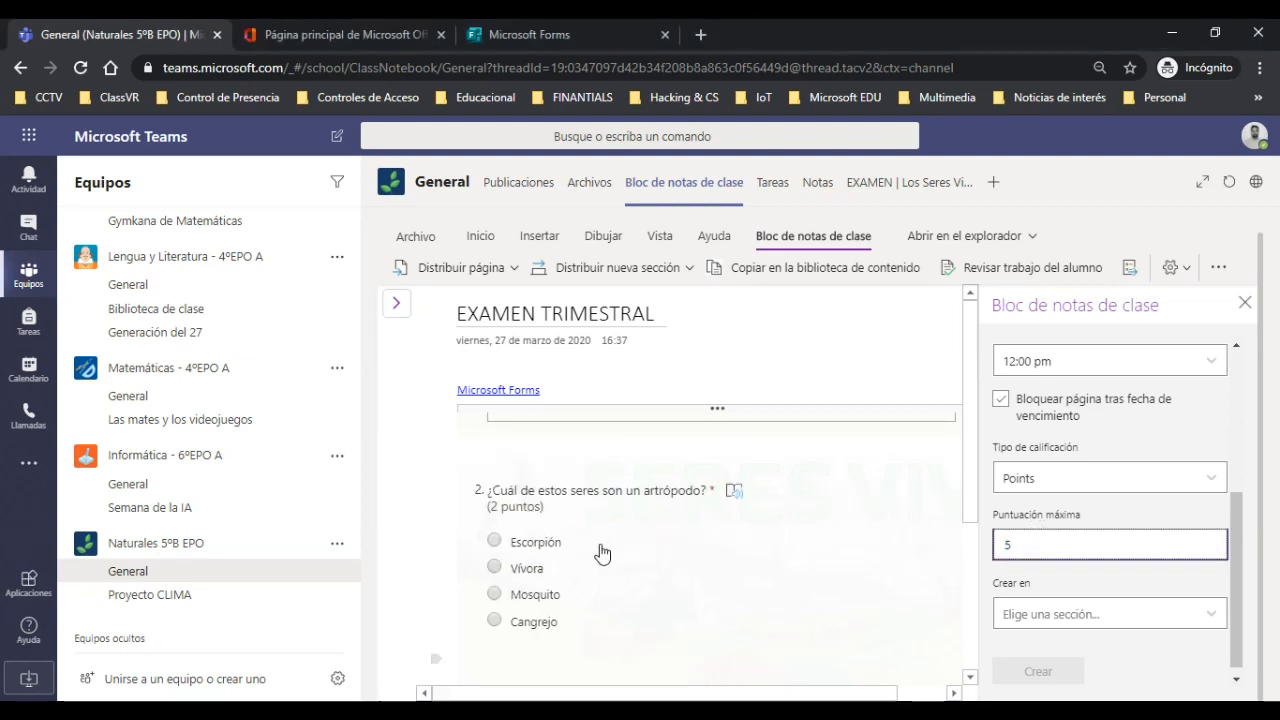
# Create the assignment in the Deberes section, close the assignment form and show the notebook's section list
pyautogui.scroll(-1, 1109, 529)
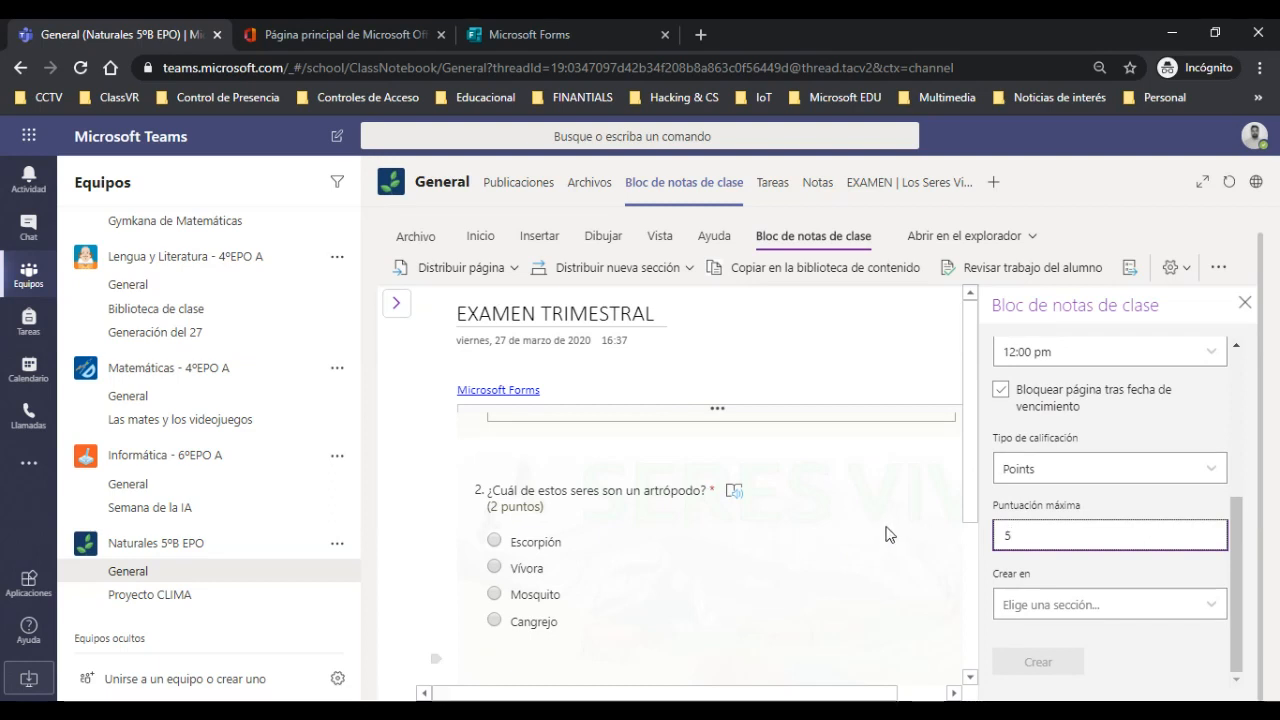
pyautogui.click(1117, 620)
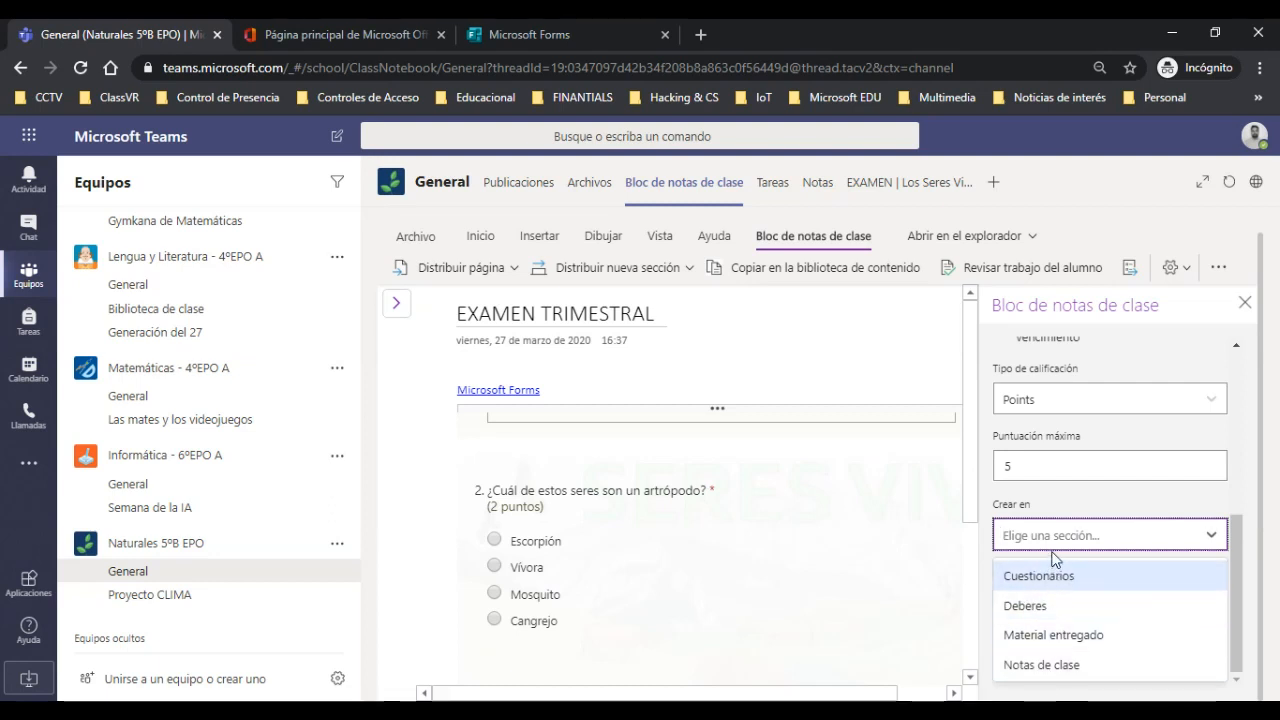
pyautogui.click(1056, 608)
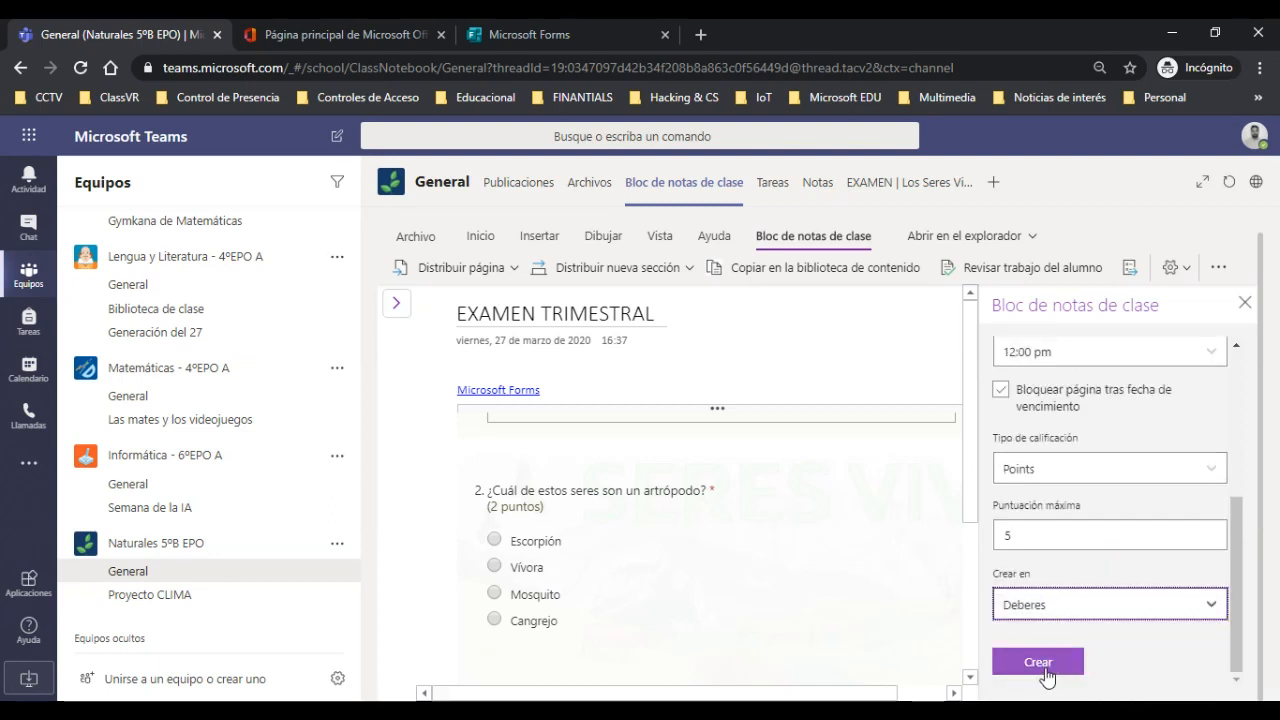
pyautogui.click(1044, 664)
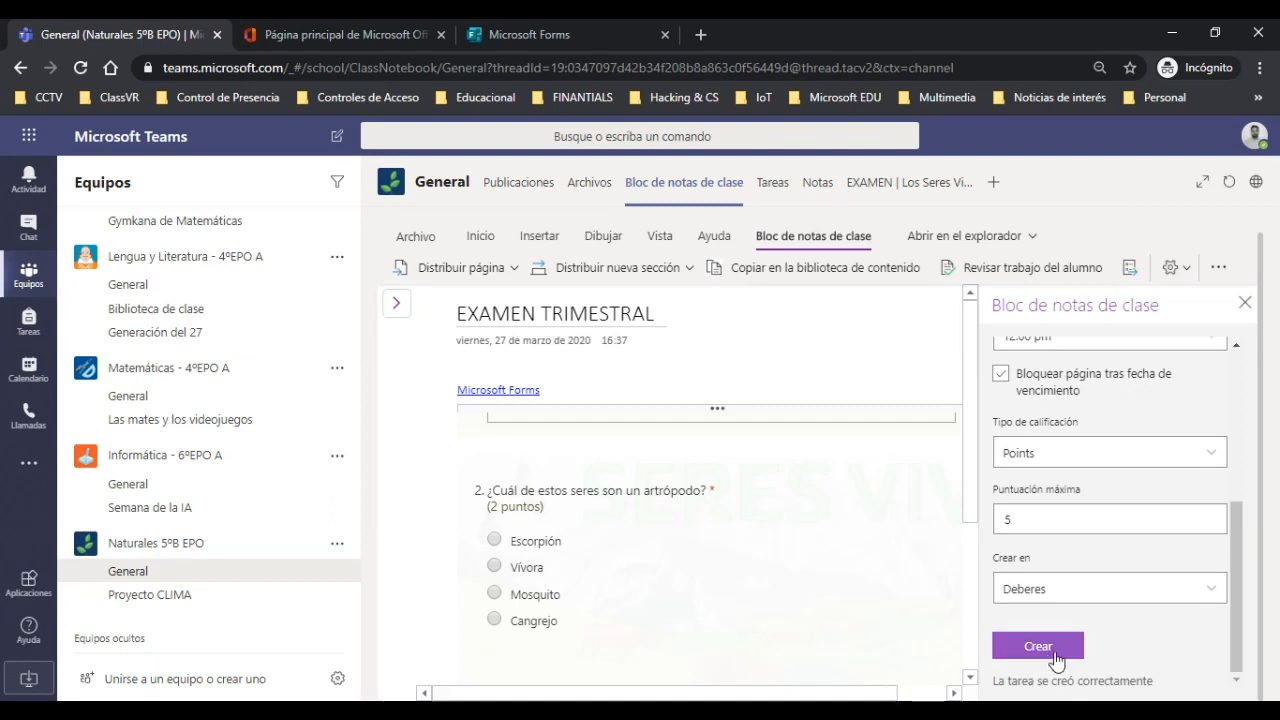
pyautogui.click(1244, 303)
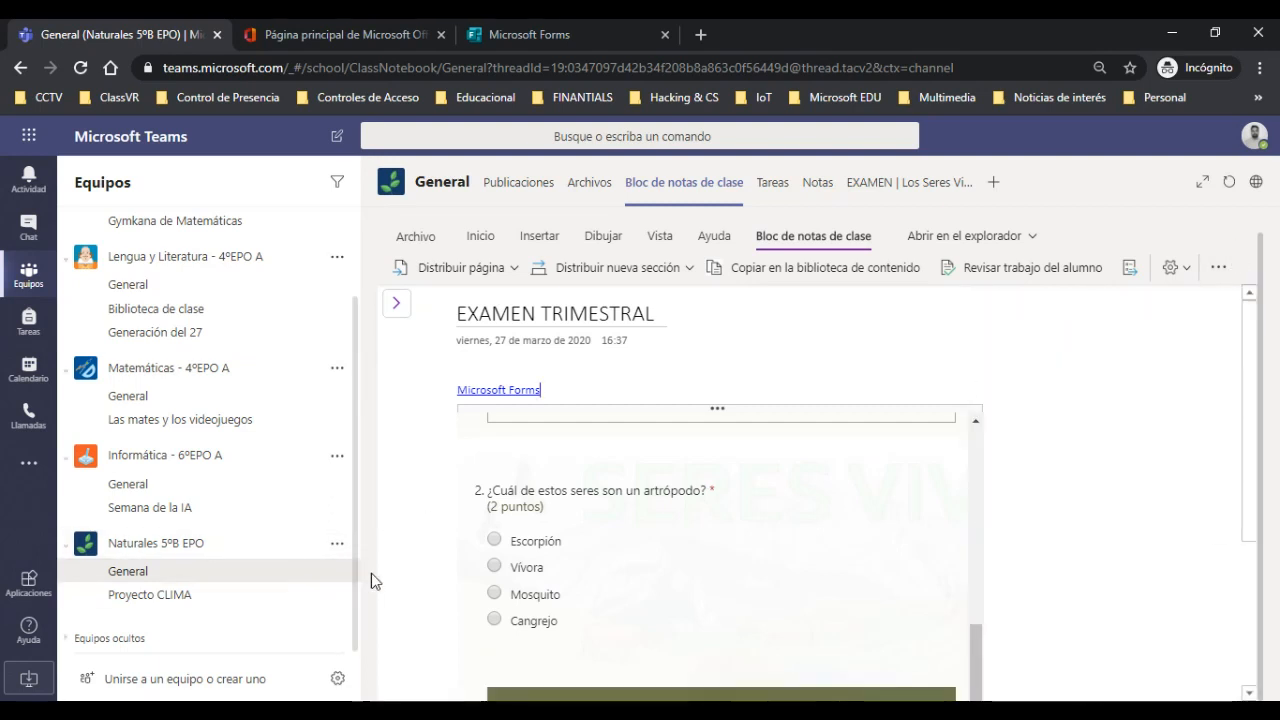
pyautogui.click(399, 306)
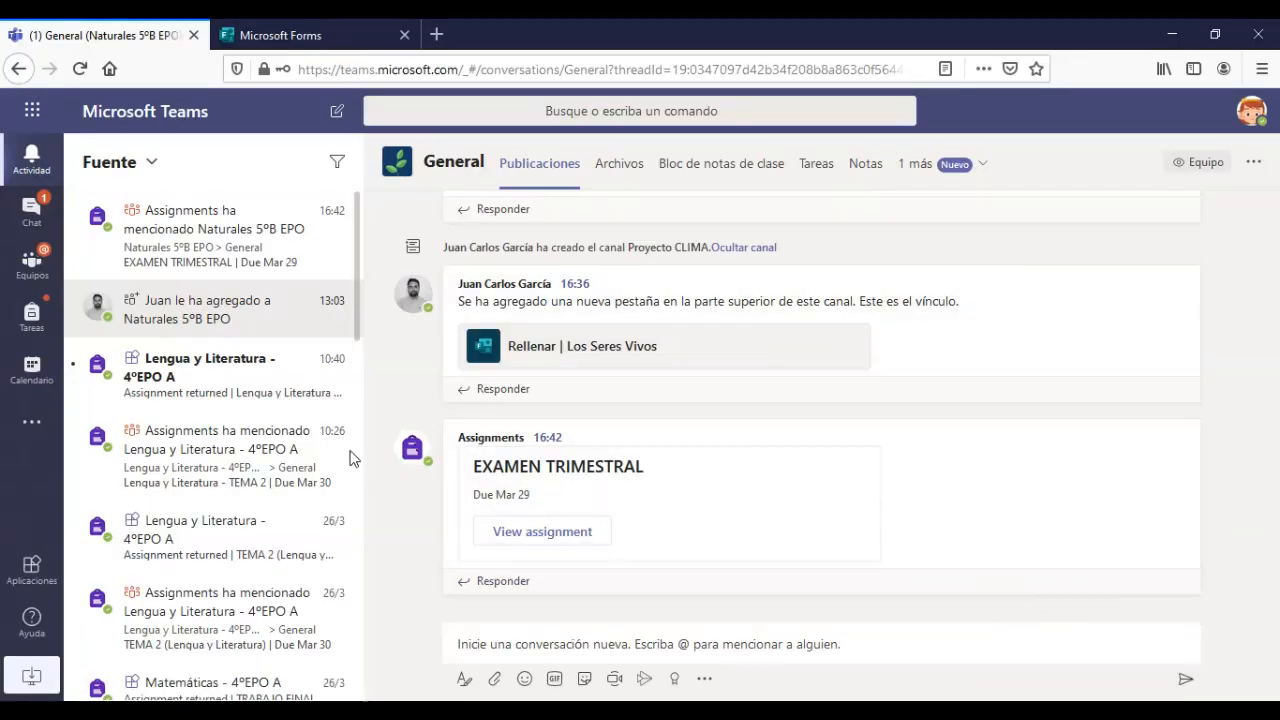
# In the student's Teams session, open the EXAMEN TRIMESTRAL assignment from its activity notification and read the instructions
pyautogui.click(1252, 116)
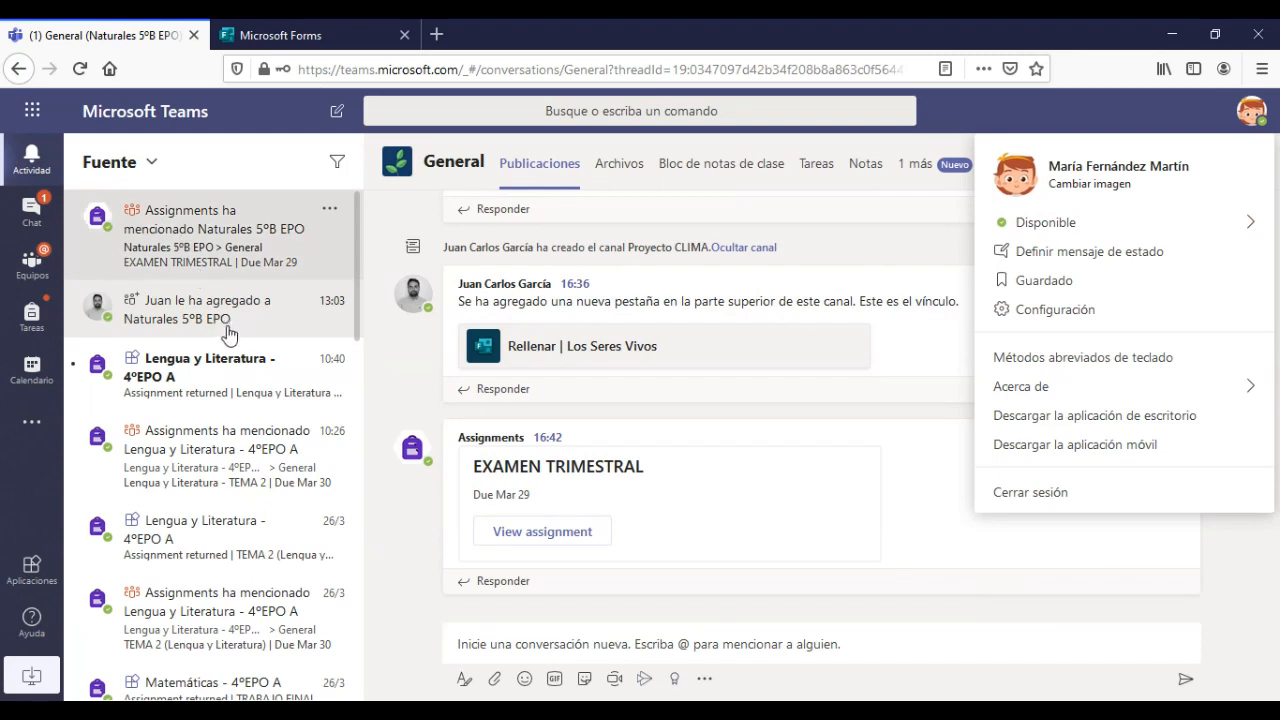
pyautogui.click(277, 268)
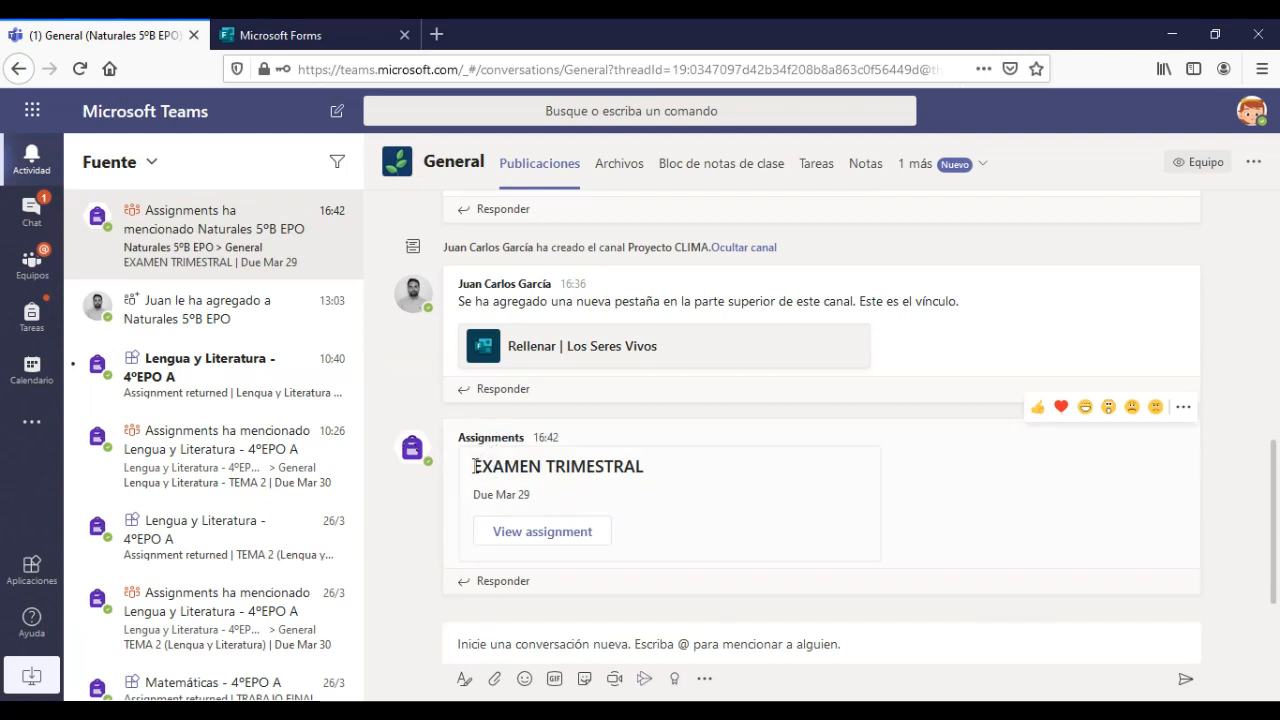
pyautogui.moveTo(474, 466); pyautogui.dragTo(660, 477)
pyautogui.click(674, 470)
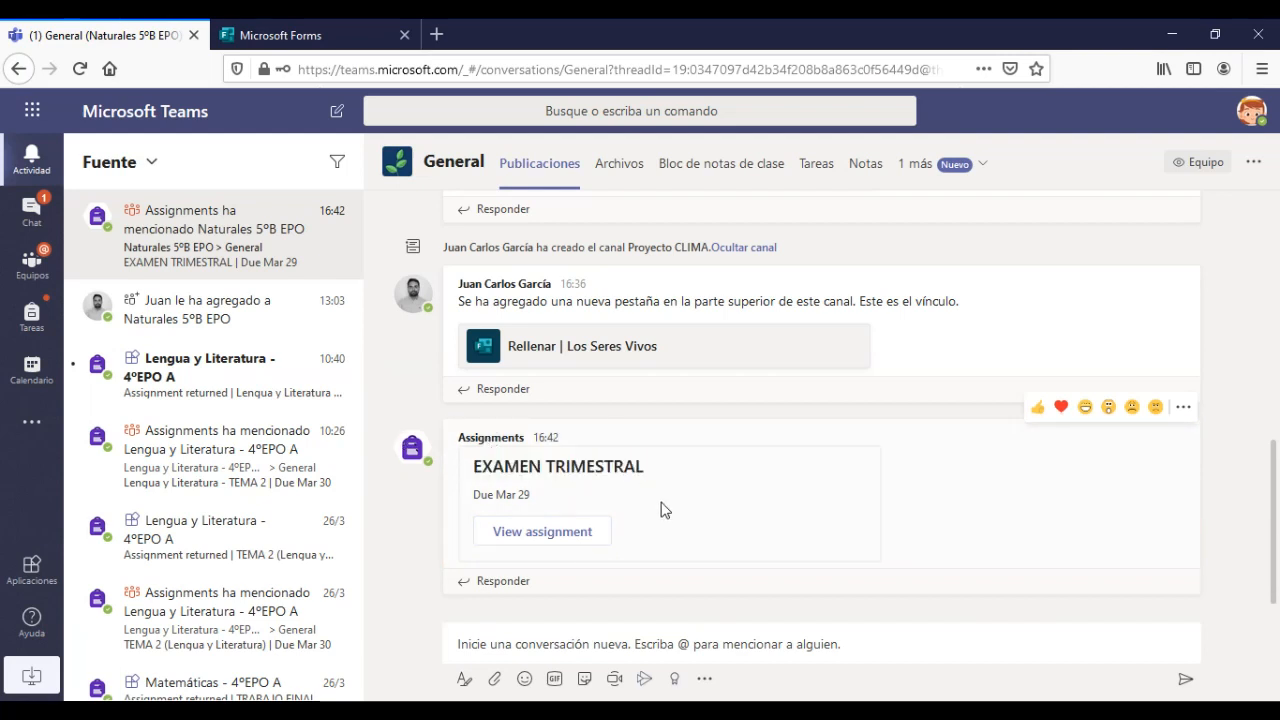
pyautogui.click(568, 540)
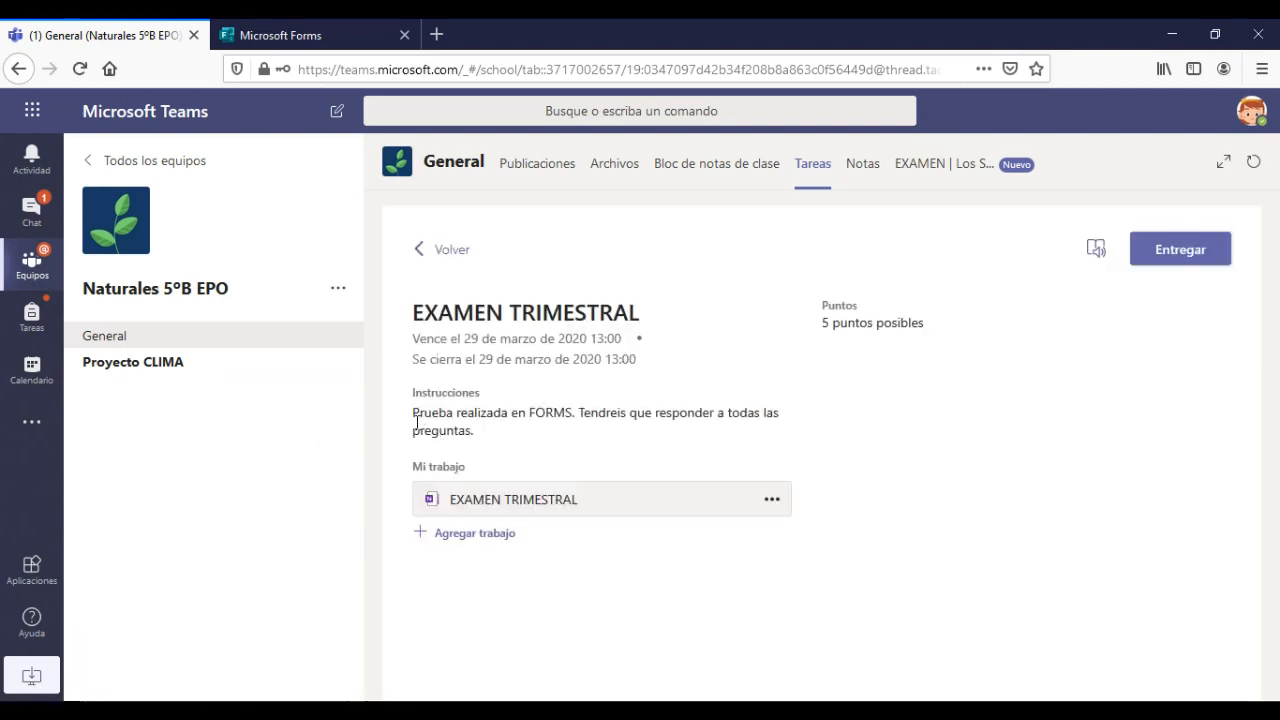
pyautogui.moveTo(416, 416); pyautogui.dragTo(610, 432)
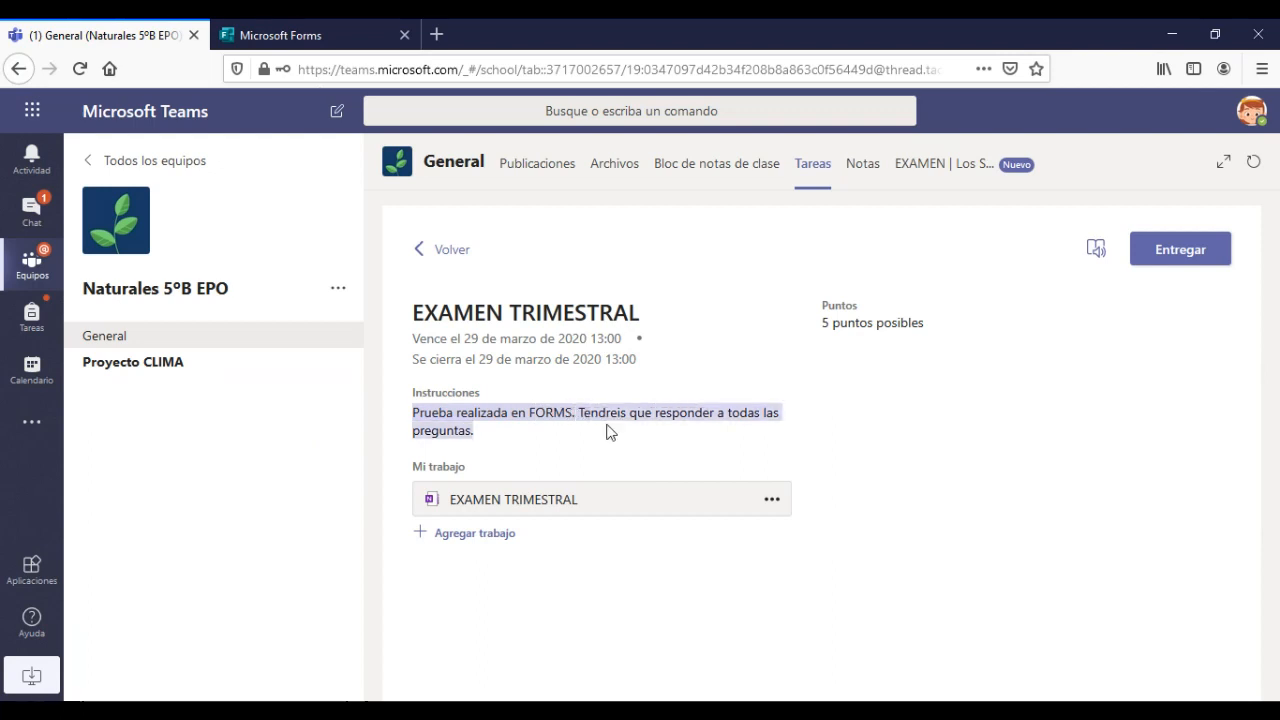
# Open the EXAMEN TRIMESTRAL notebook page attached to the student's assignment and check its content
pyautogui.click(525, 510)
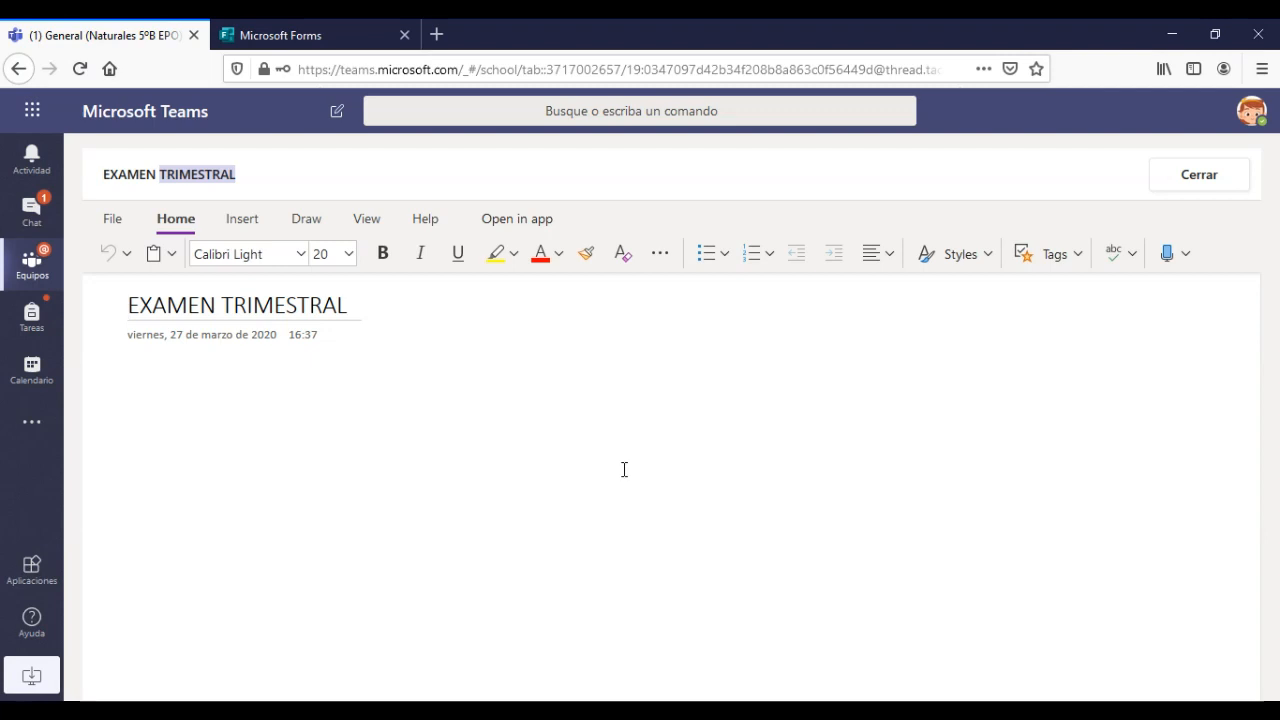
pyautogui.click(614, 411)
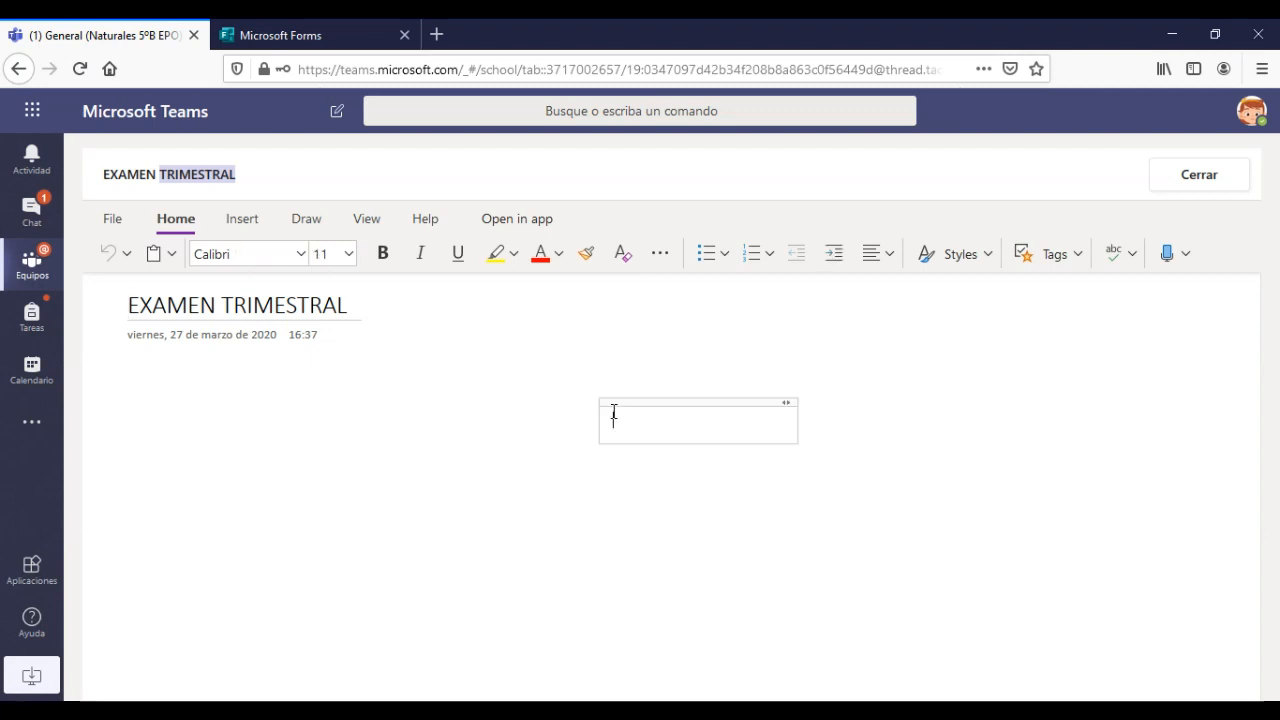
pyautogui.click(499, 378)
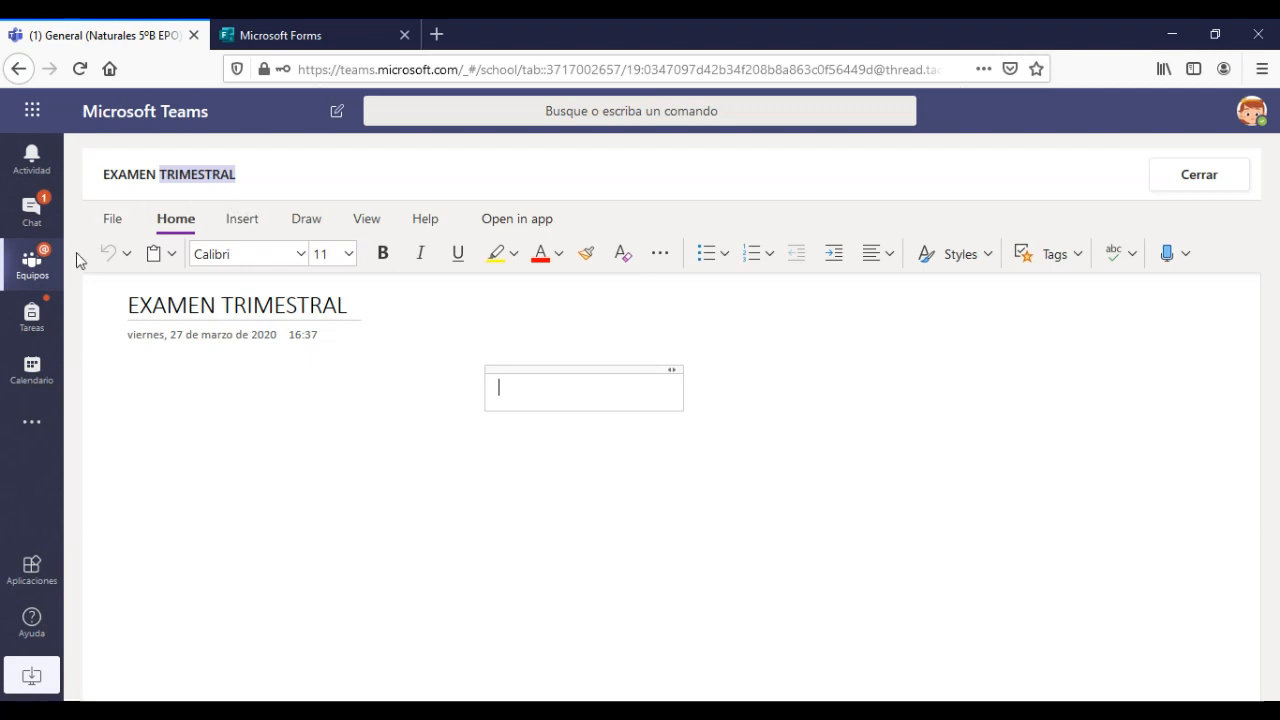
pyautogui.click(302, 412)
pyautogui.click(340, 505)
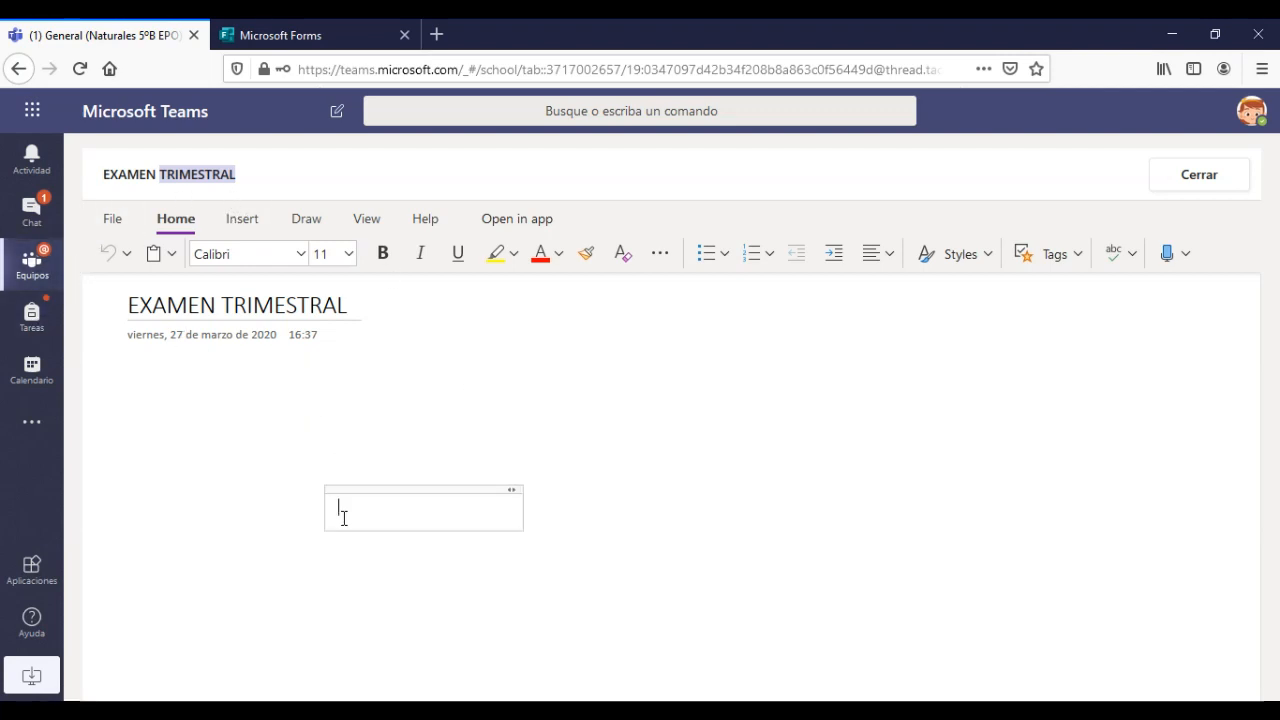
pyautogui.click(226, 533)
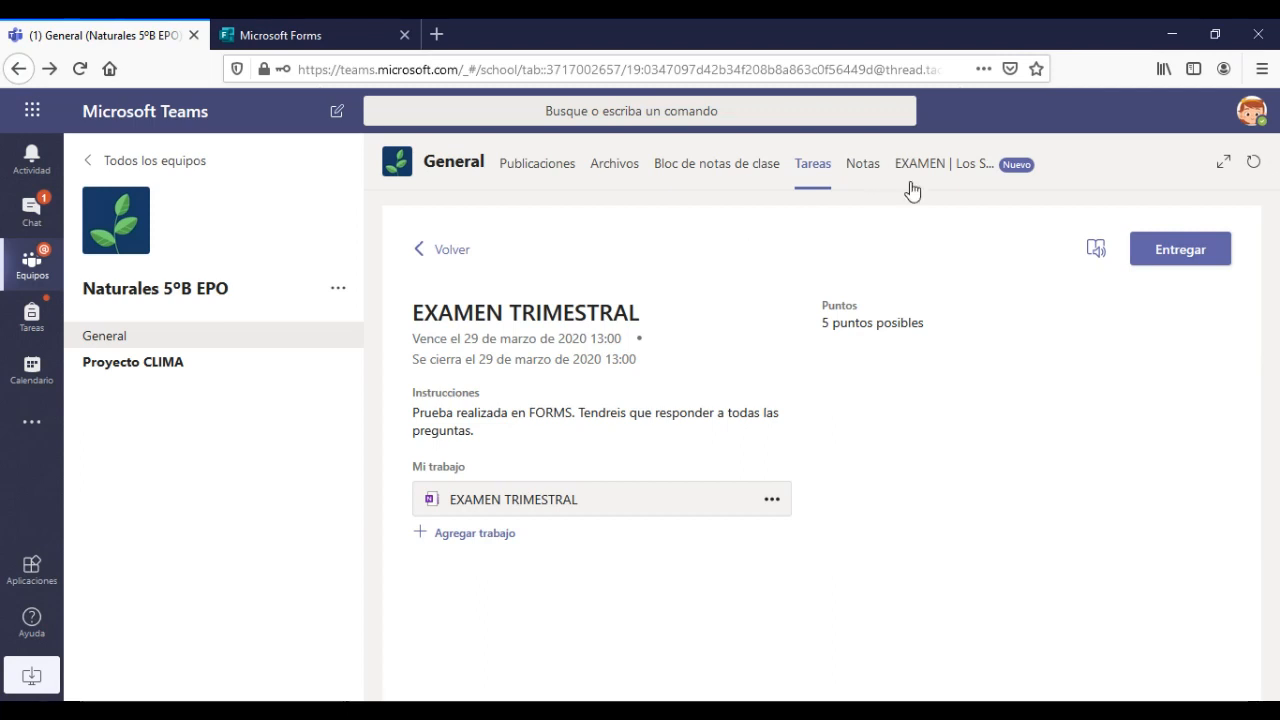
# Open the channel's EXAMEN | Los Seres Vivos tab as the student and look through the quiz questions
pyautogui.click(947, 166)
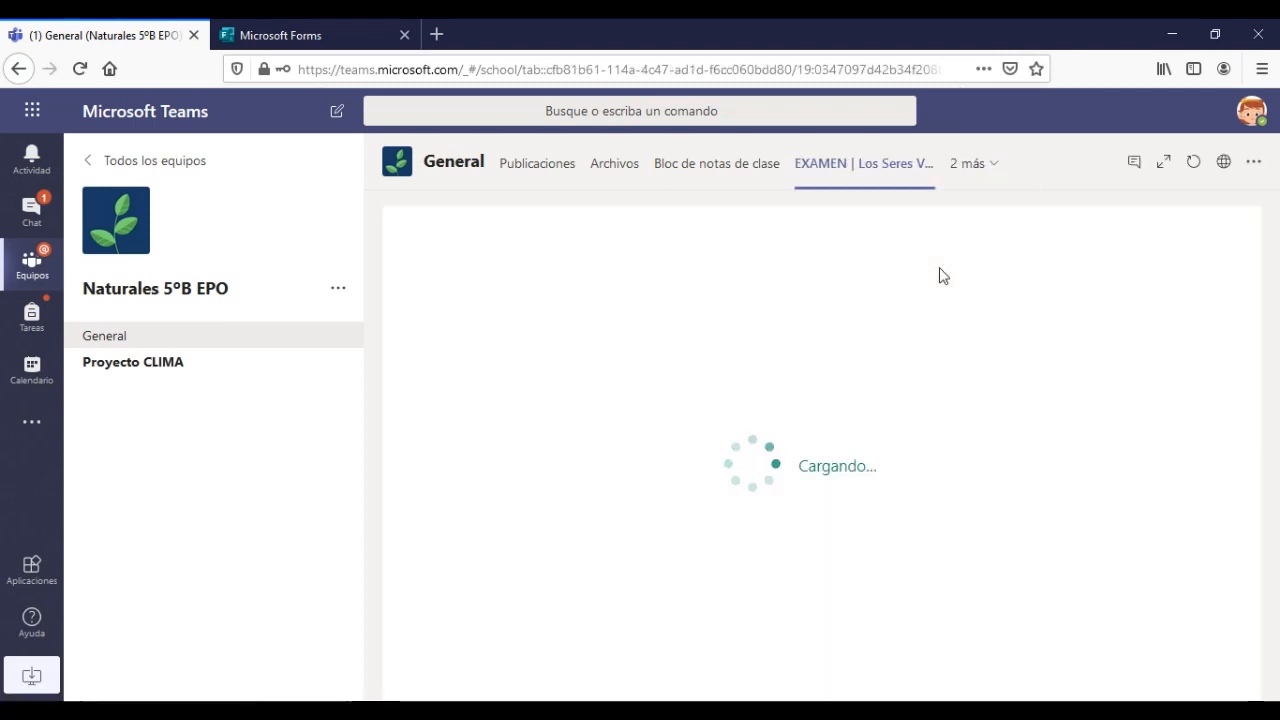
pyautogui.scroll(-5, 814, 414)
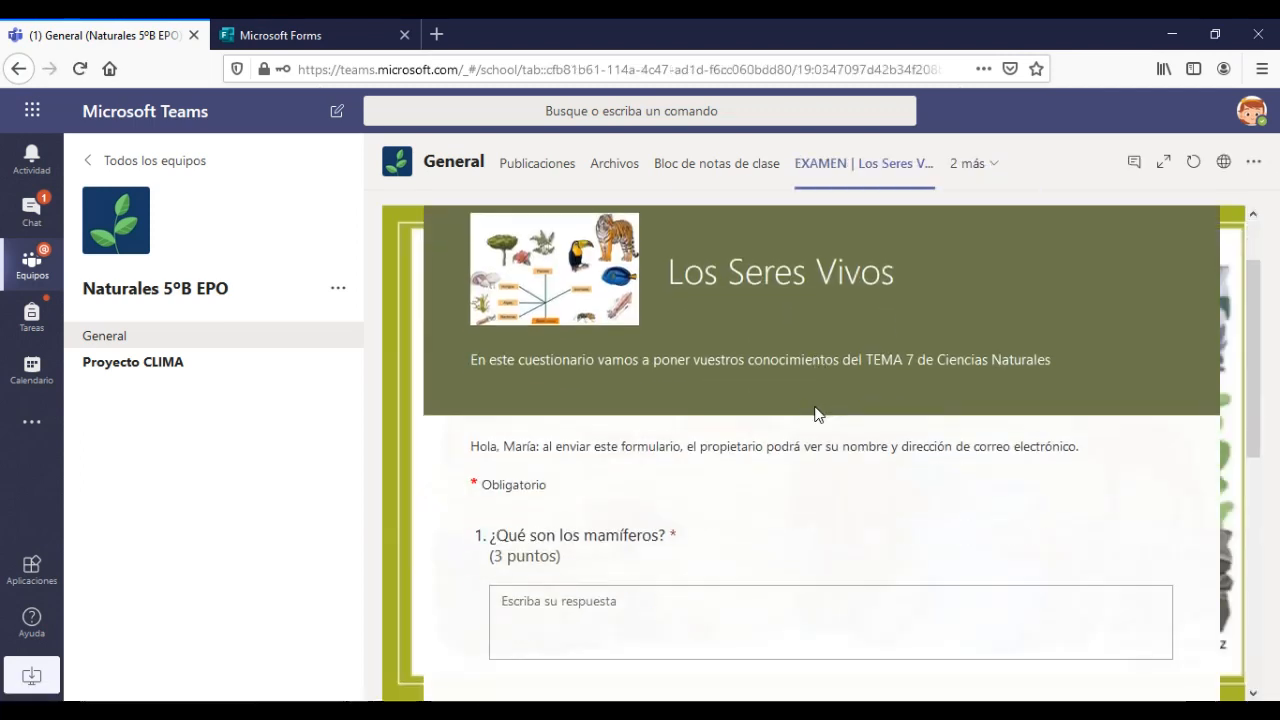
pyautogui.scroll(-2, 815, 413)
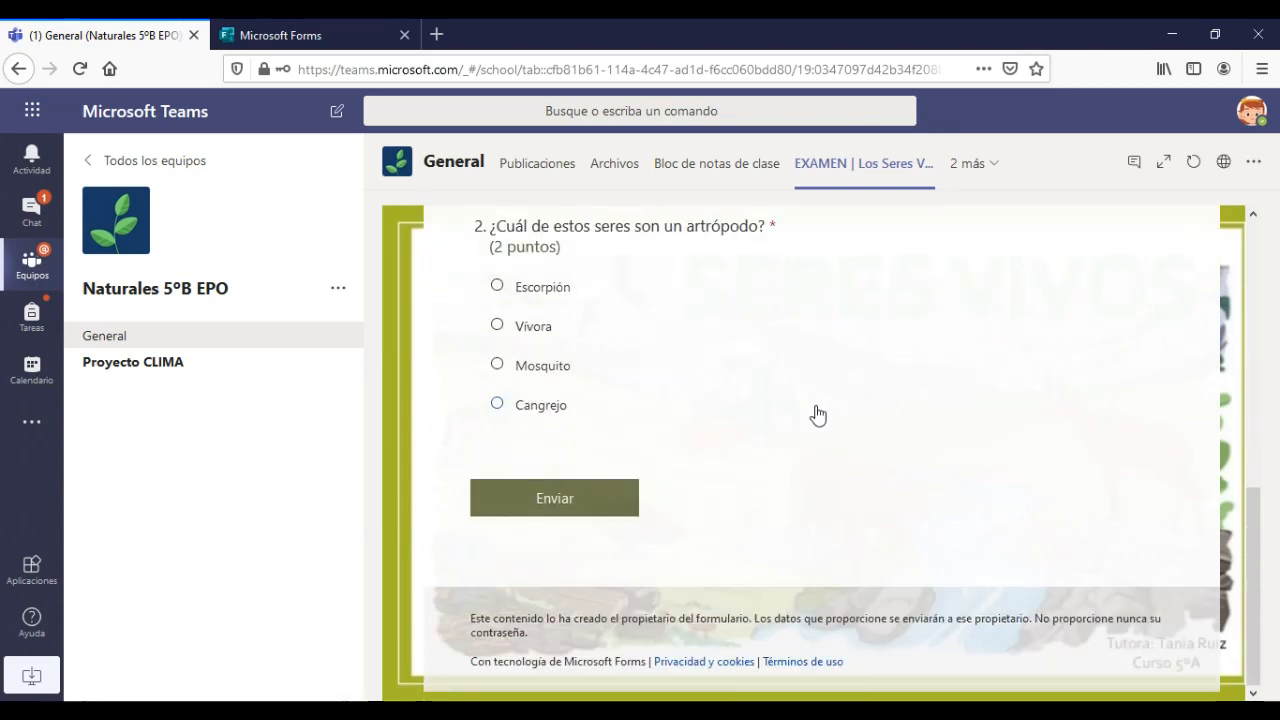
pyautogui.scroll(6, 815, 413)
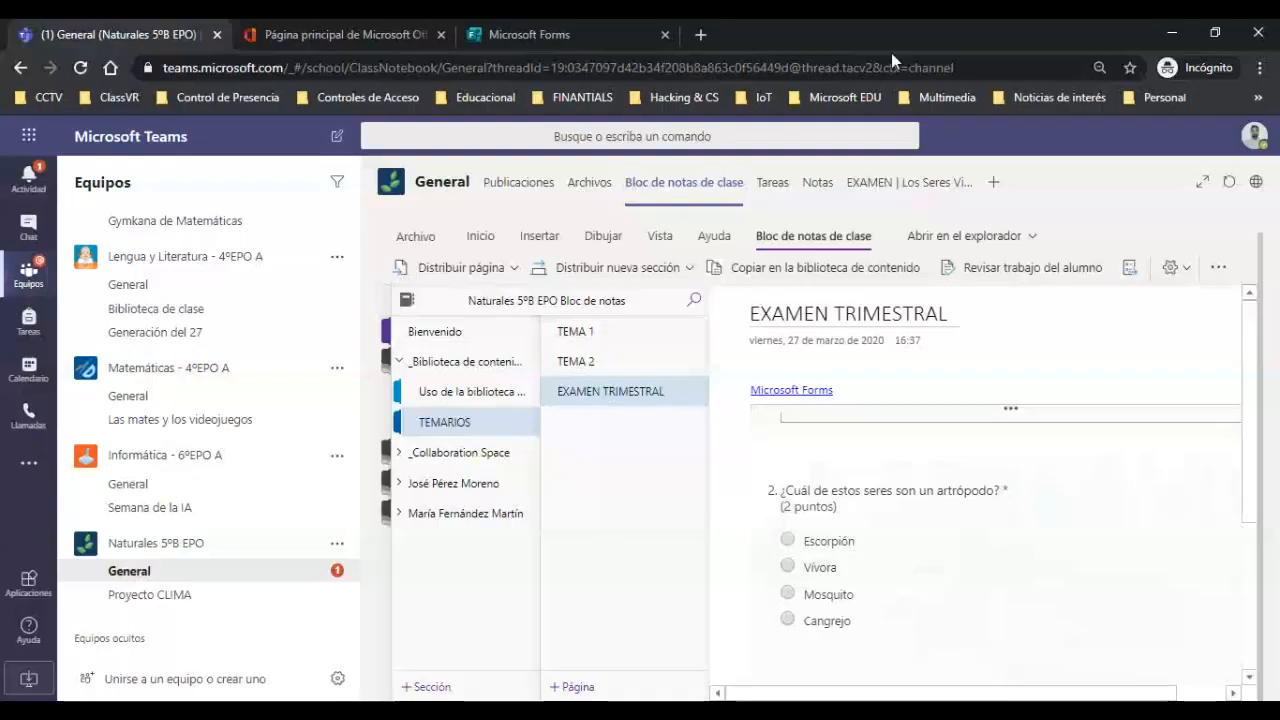
pyautogui.click(476, 96)
pyautogui.click(469, 92)
pyautogui.click(469, 92)
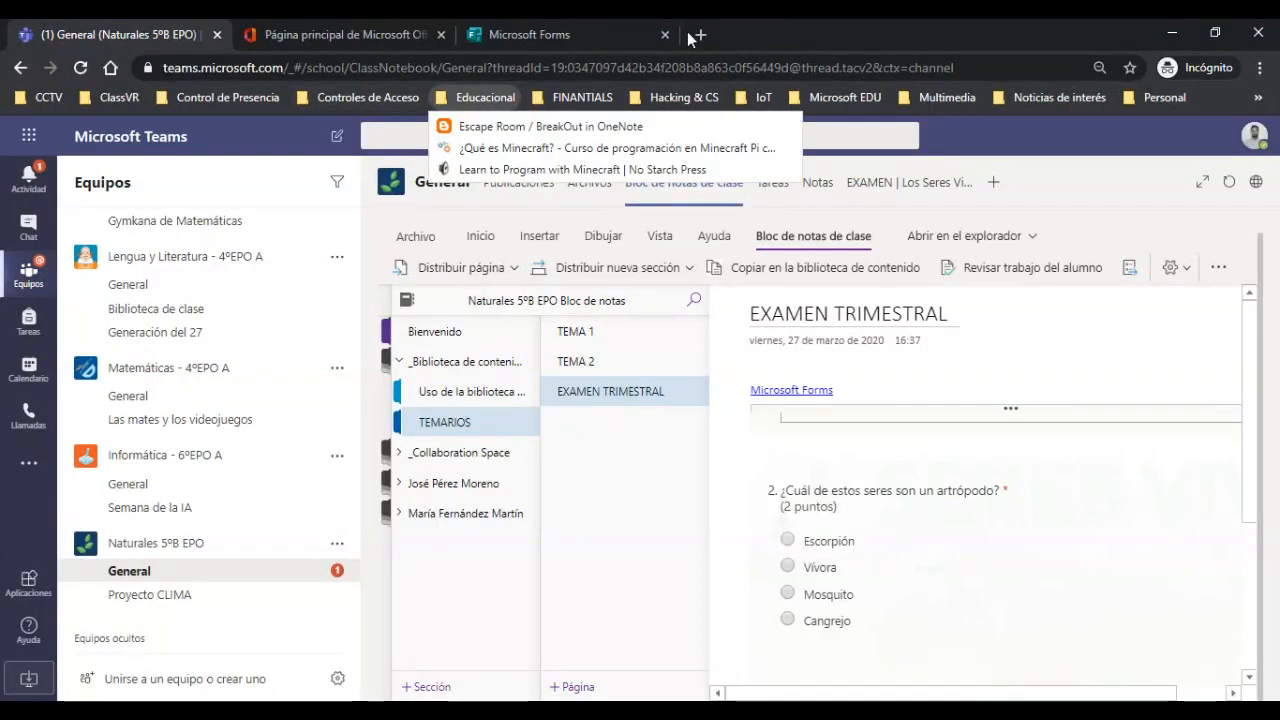
pyautogui.click(700, 34)
pyautogui.write('www.techmakers.es')
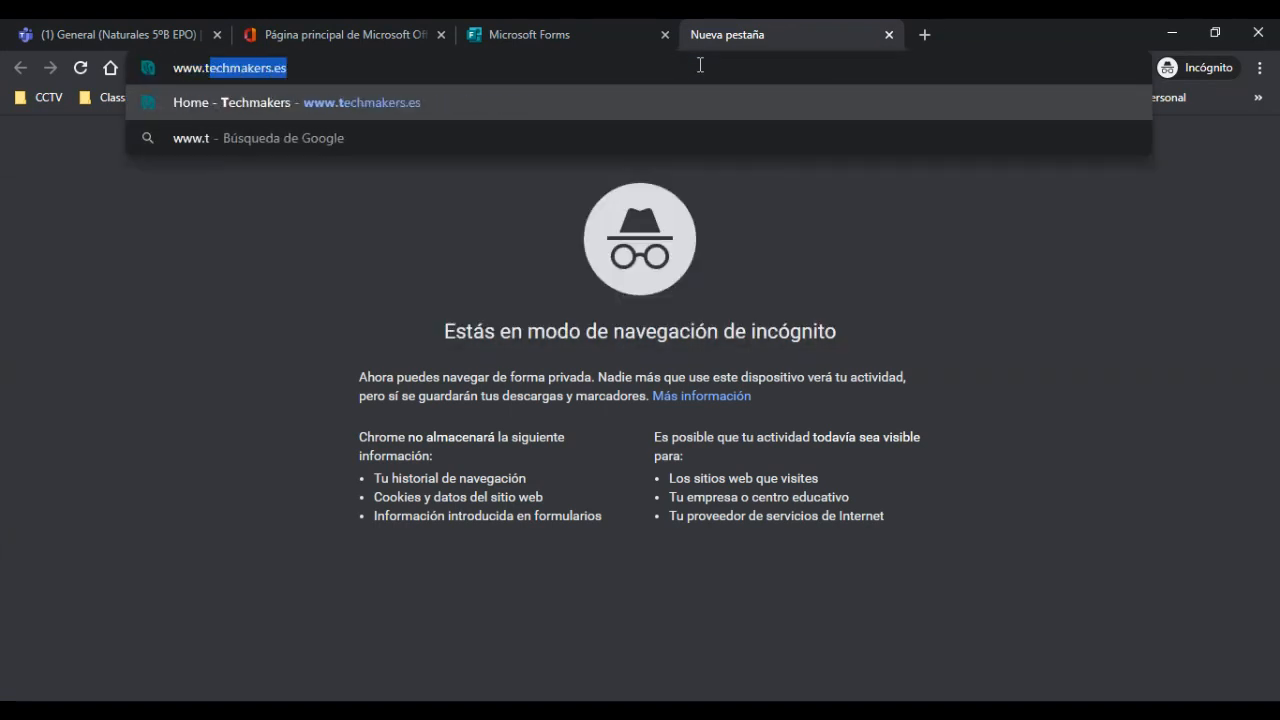
pyautogui.write('/webinars')
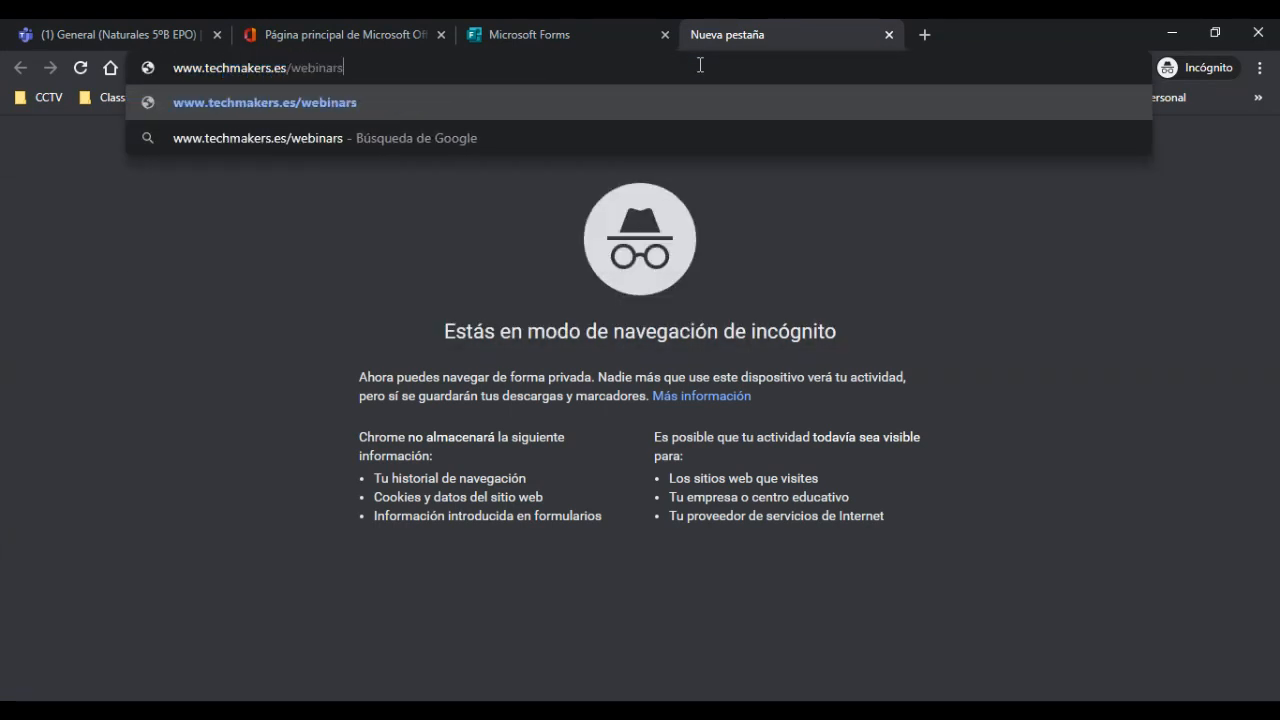
pyautogui.press('Return')
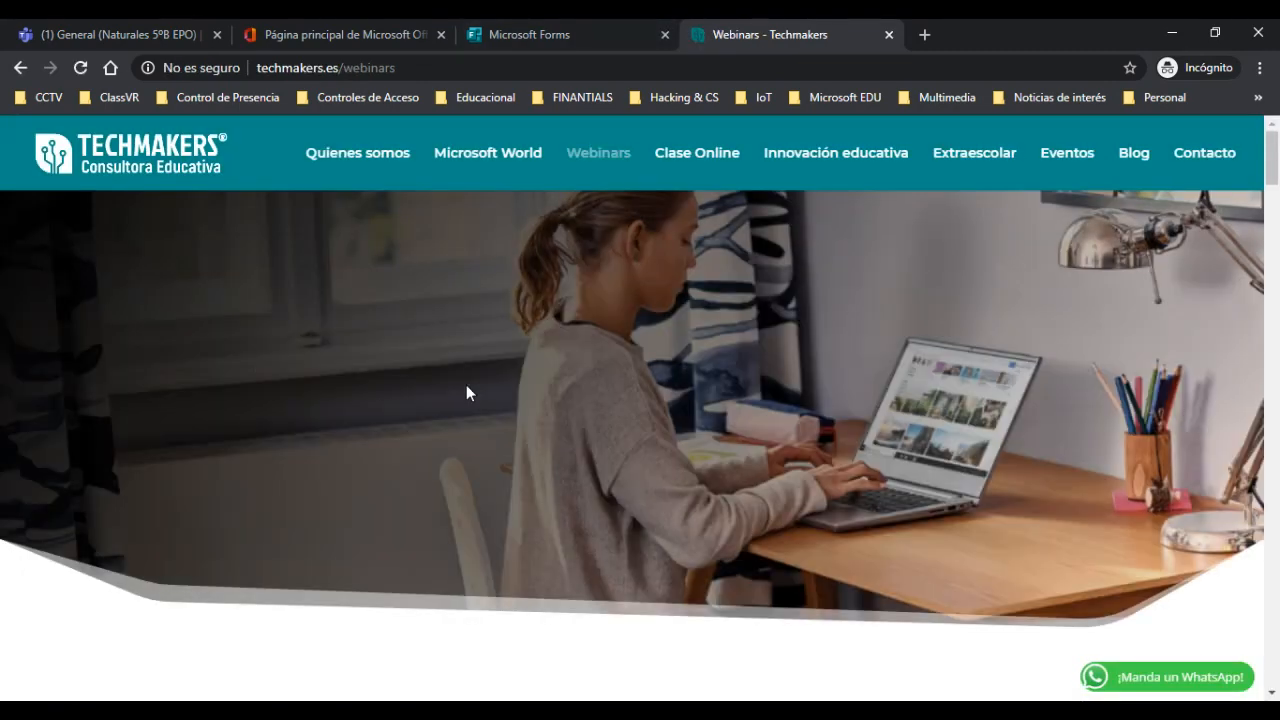
pyautogui.scroll(-3, 422, 406)
pyautogui.scroll(-14, 422, 406)
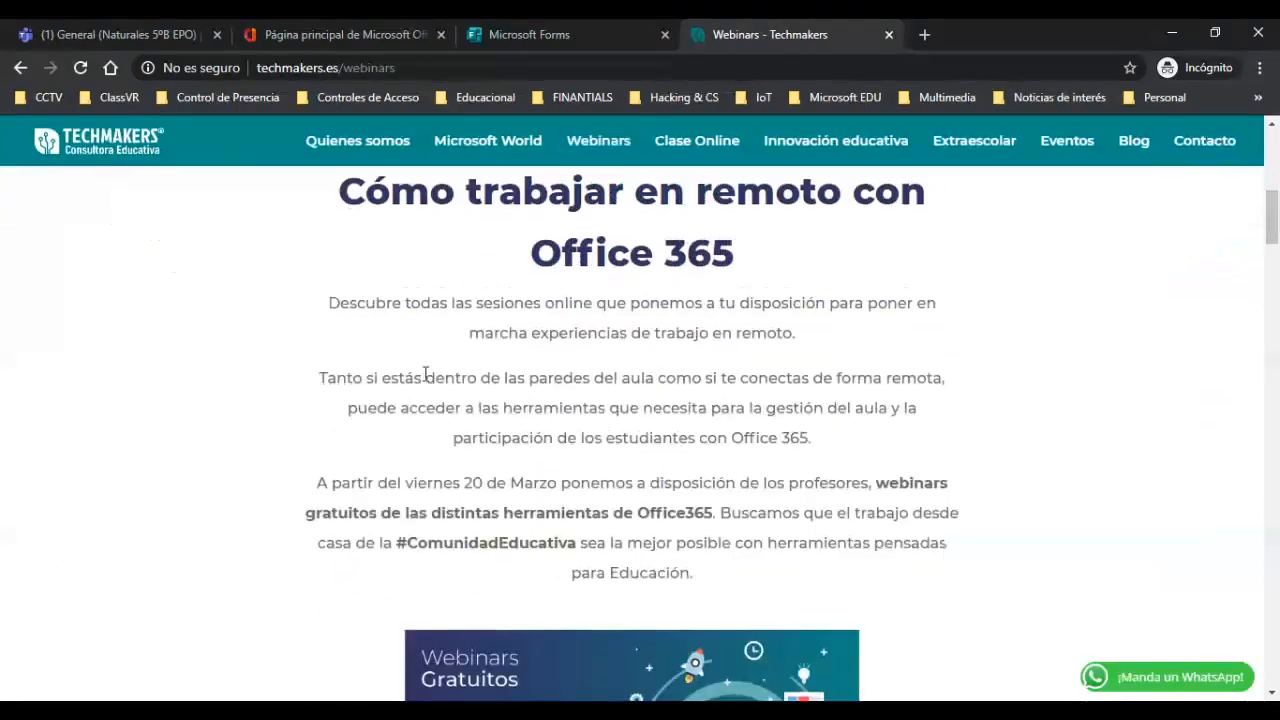
pyautogui.scroll(-6, 432, 370)
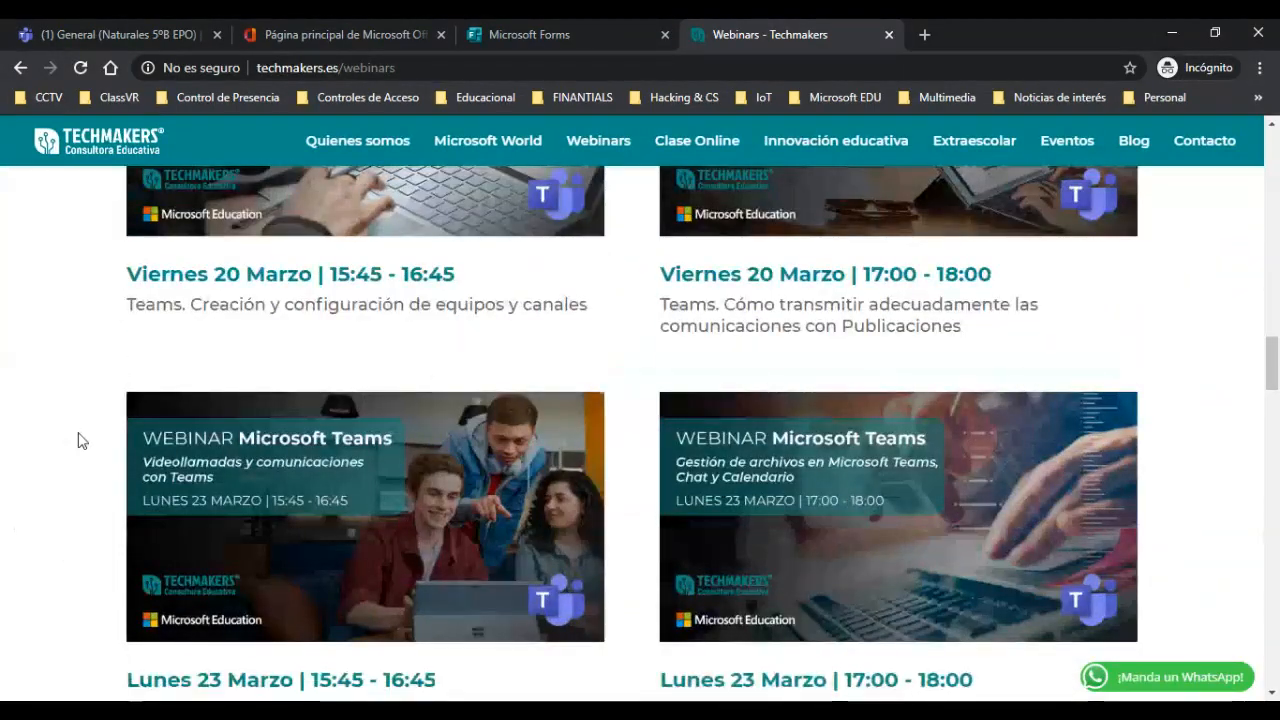
pyautogui.scroll(-4, 80, 437)
pyautogui.scroll(5, 80, 437)
pyautogui.scroll(18, 85, 432)
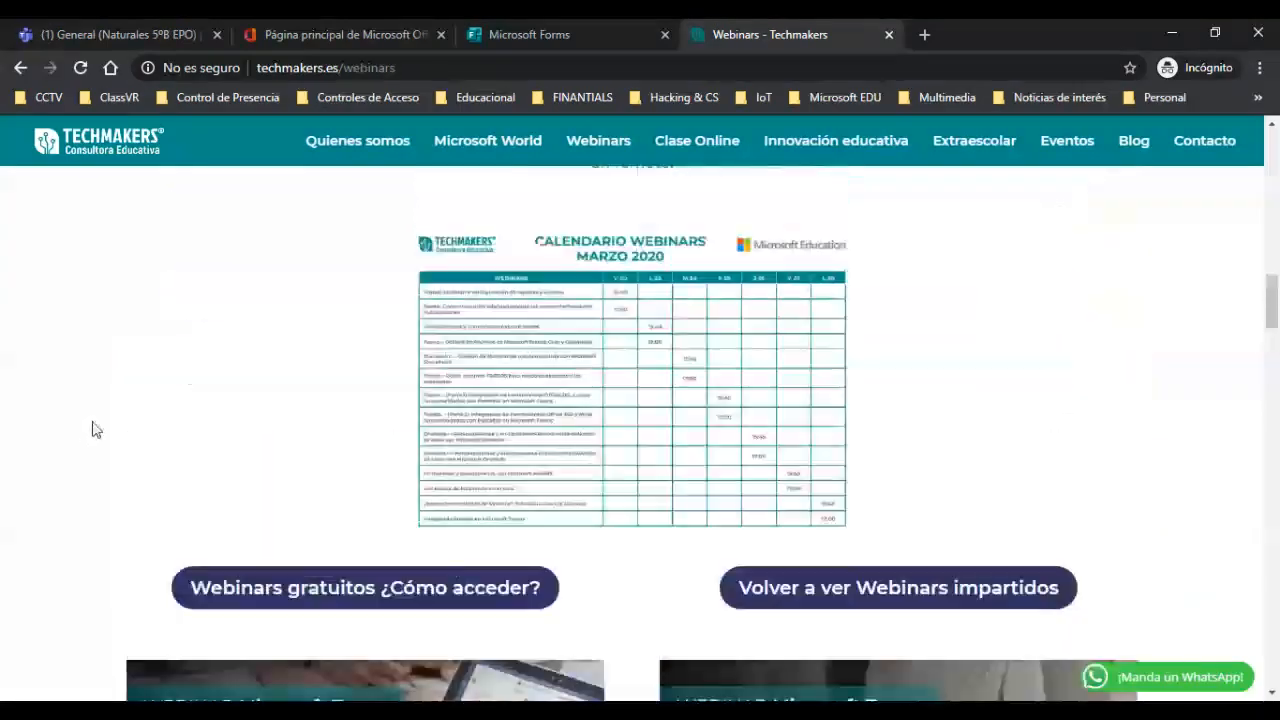
pyautogui.scroll(-10, 97, 424)
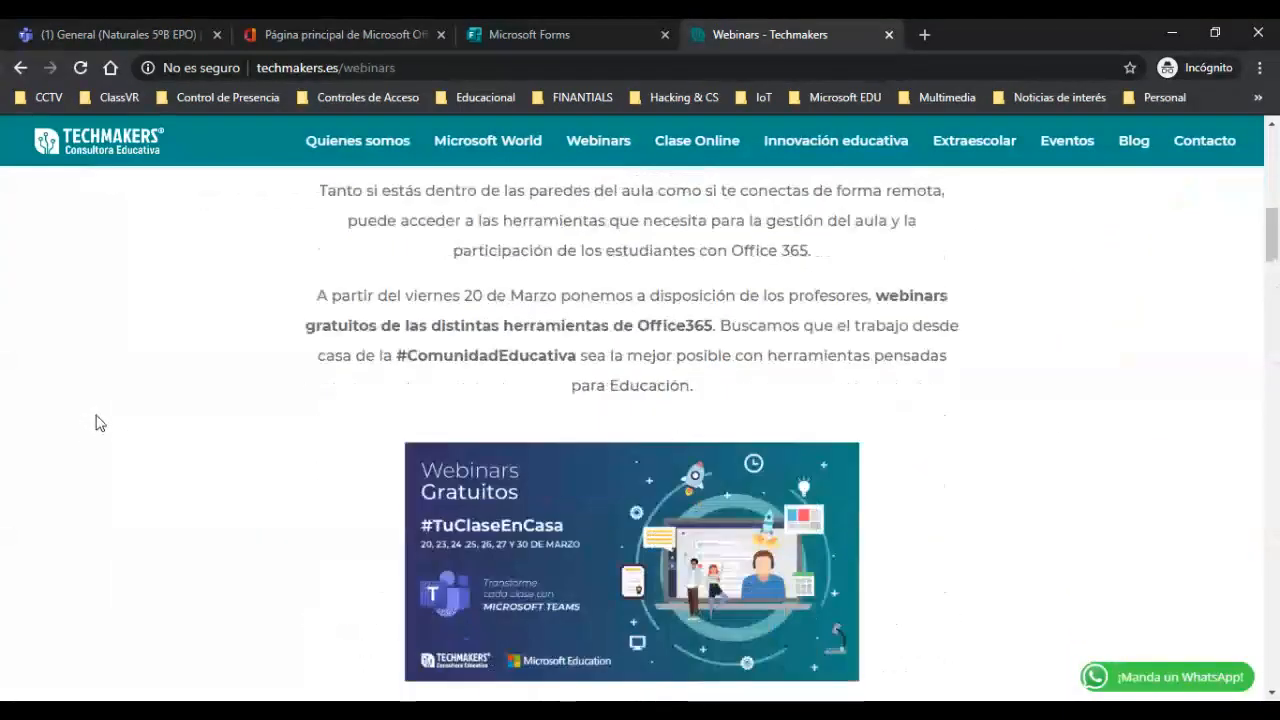
# Review the March 2020 webinar calendar, the page address, and the links for accessing free webinars and rewatching past ones
pyautogui.scroll(-3, 97, 421)
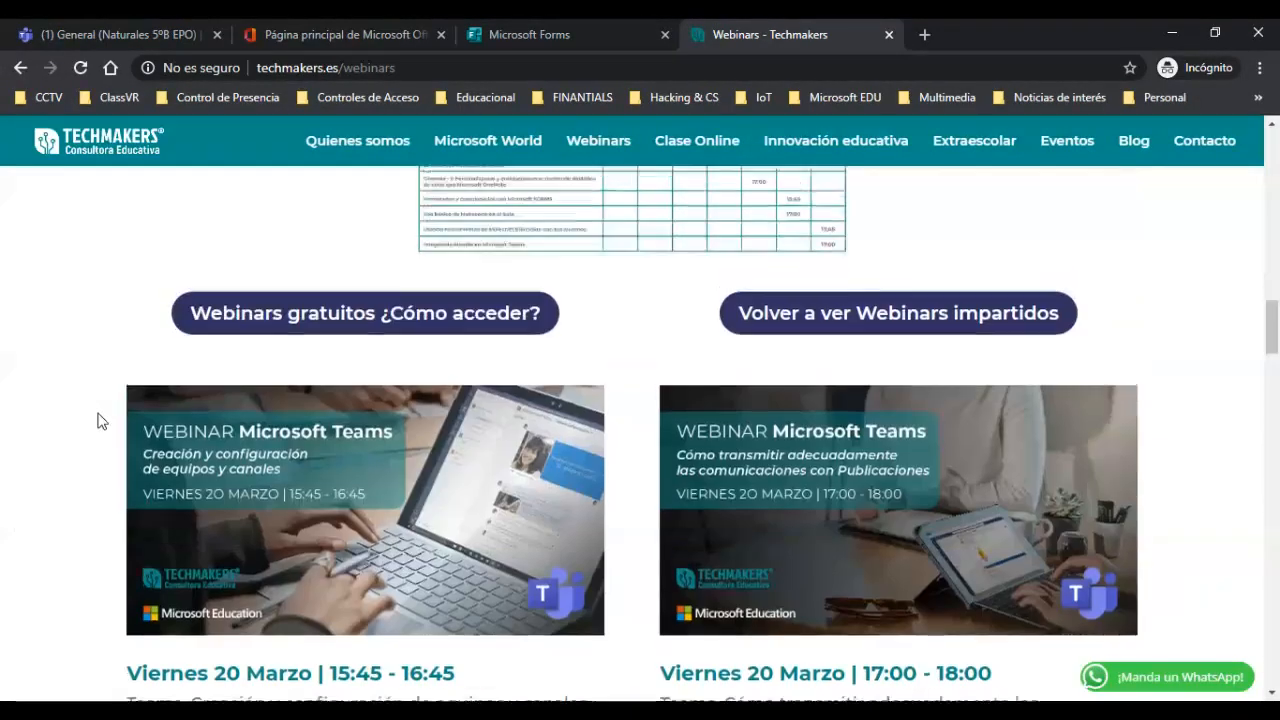
pyautogui.scroll(4, 97, 420)
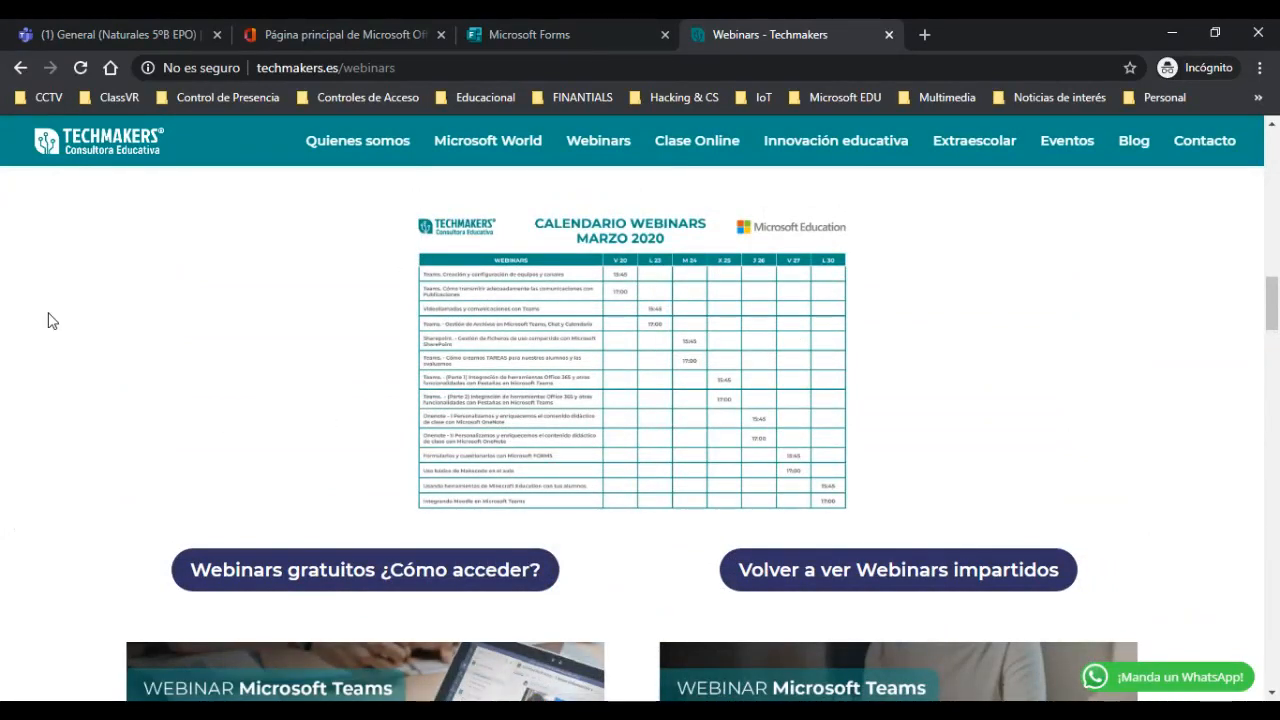
pyautogui.click(341, 68)
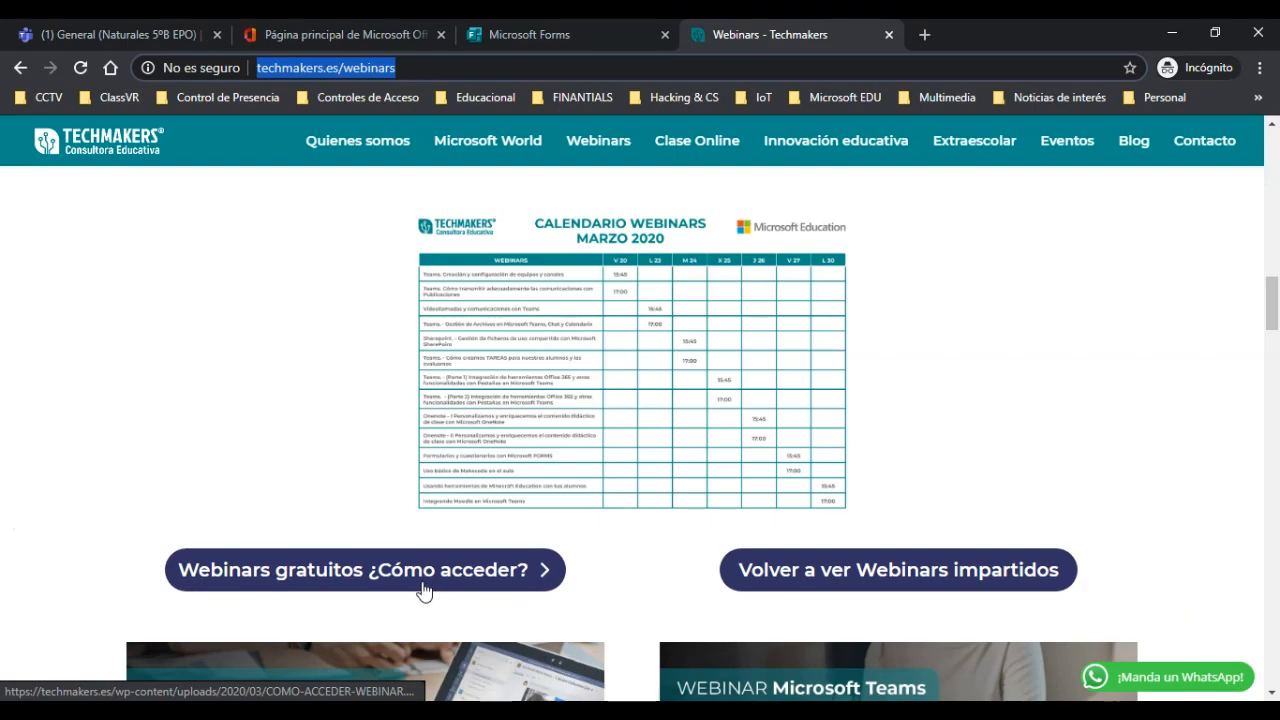
pyautogui.scroll(-2, 630, 540)
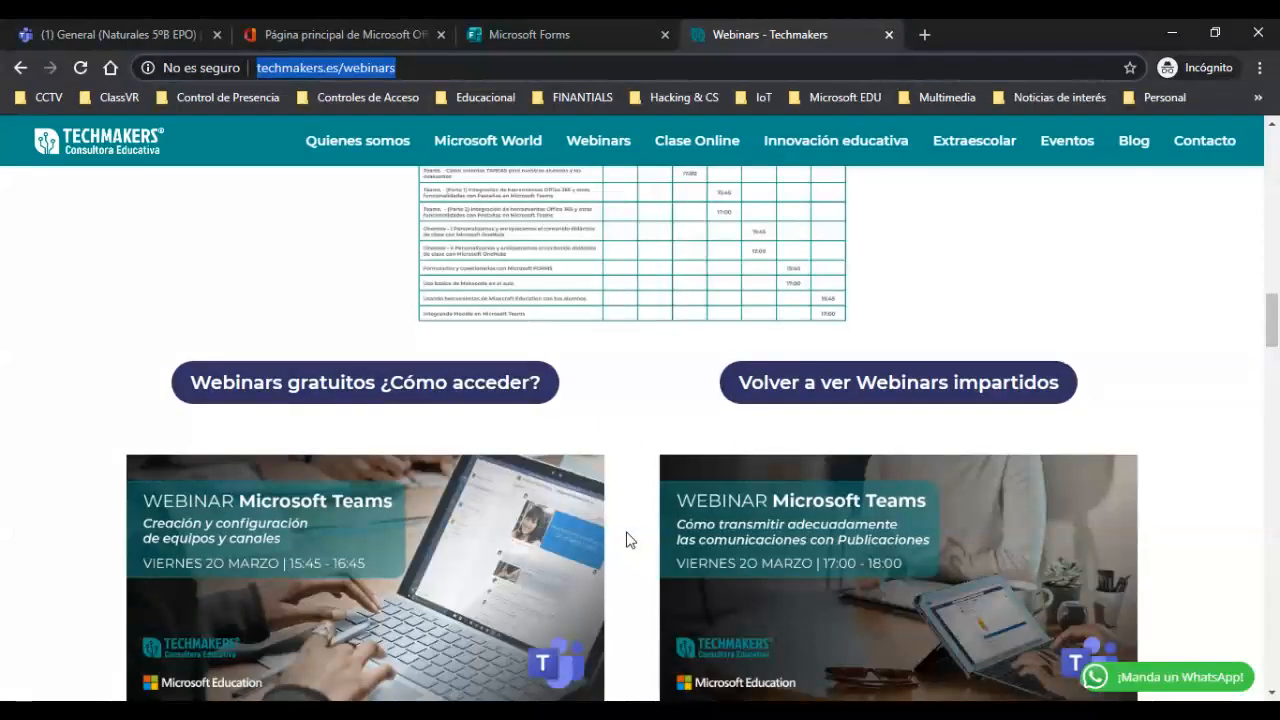
pyautogui.scroll(1, 627, 540)
pyautogui.scroll(2, 628, 540)
pyautogui.scroll(-1, 627, 530)
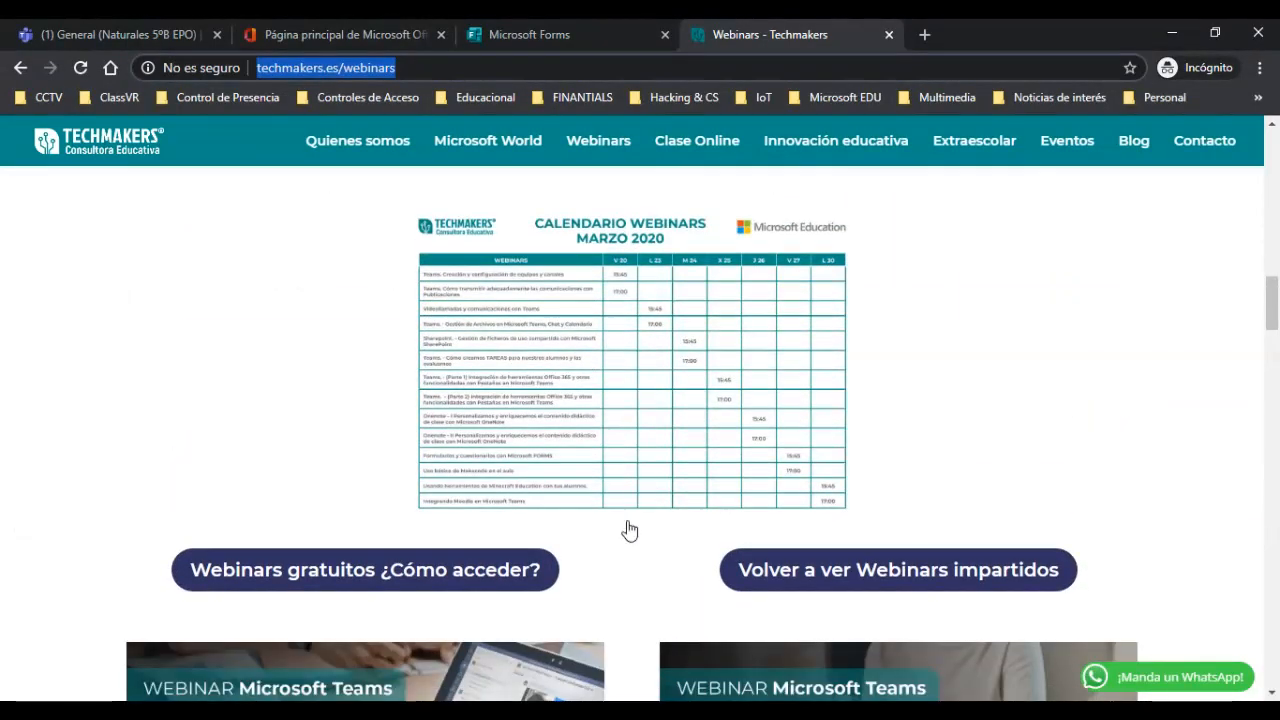
# Switch to PDFelement, present the Comunidad Educativa Microsoft document in full screen, and advance through its slides on the Educator Centre and MIE programmes
pyautogui.click(1083, 632)
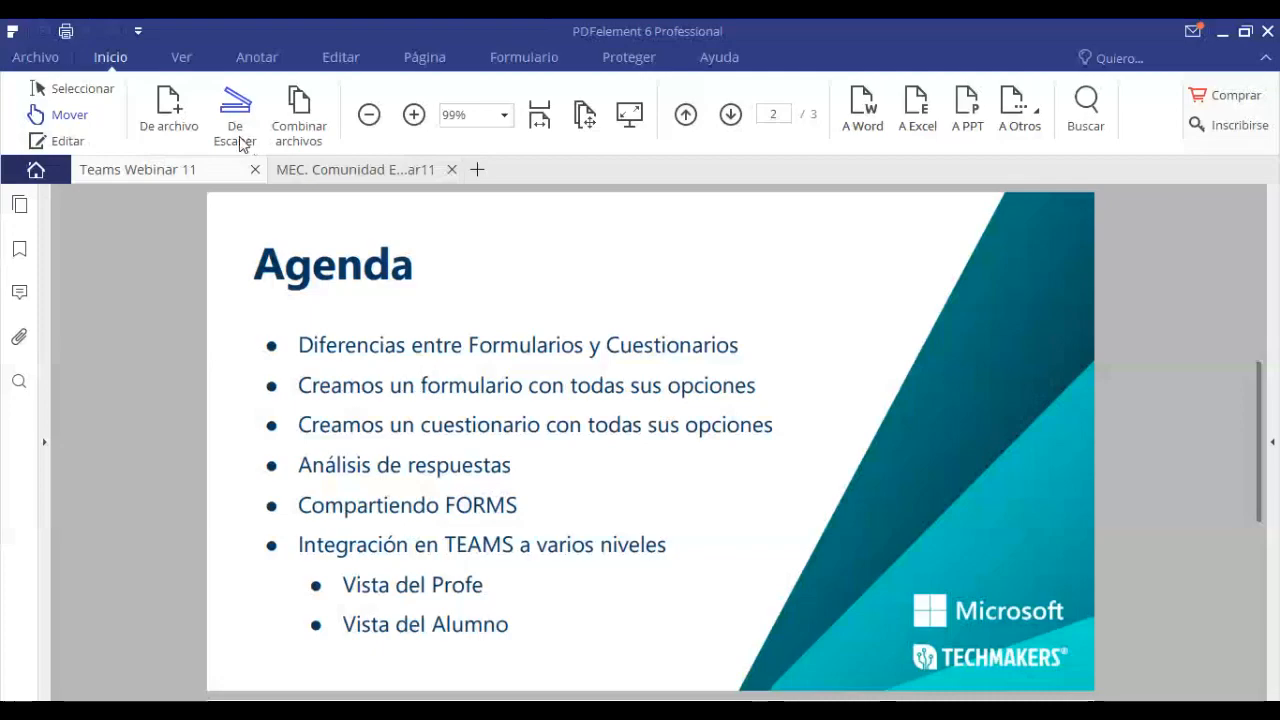
pyautogui.click(326, 169)
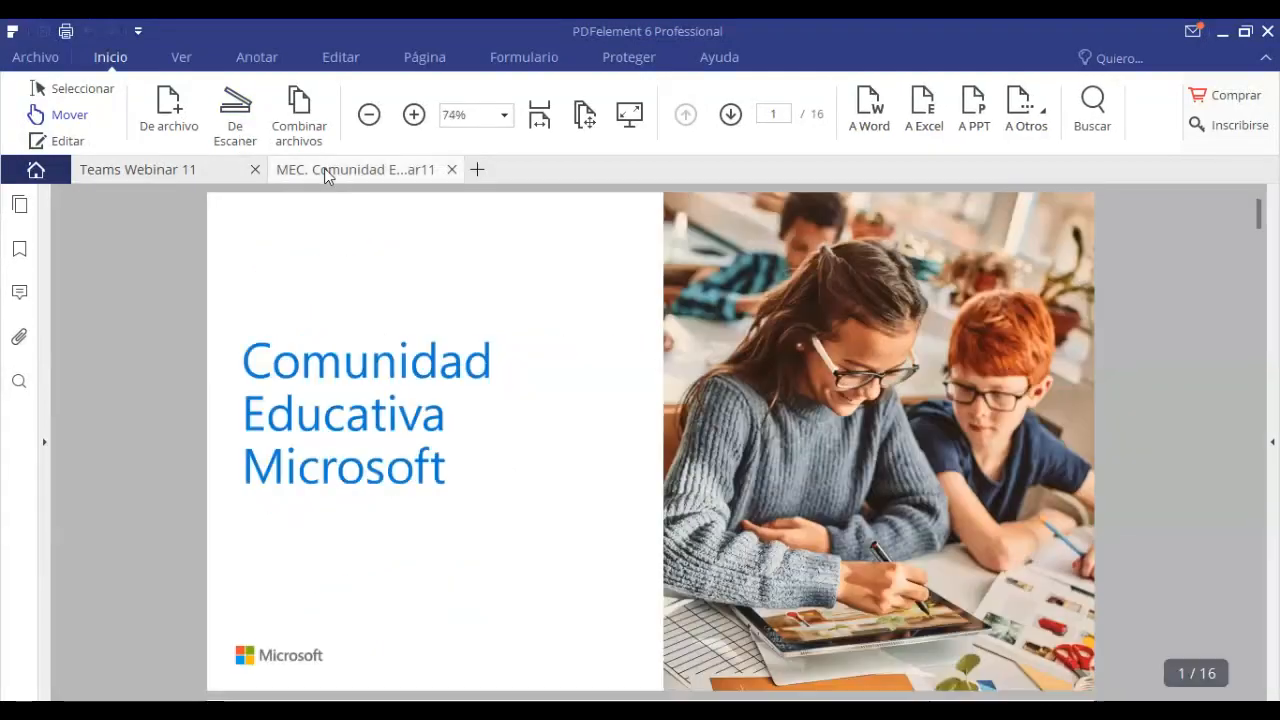
pyautogui.click(629, 114)
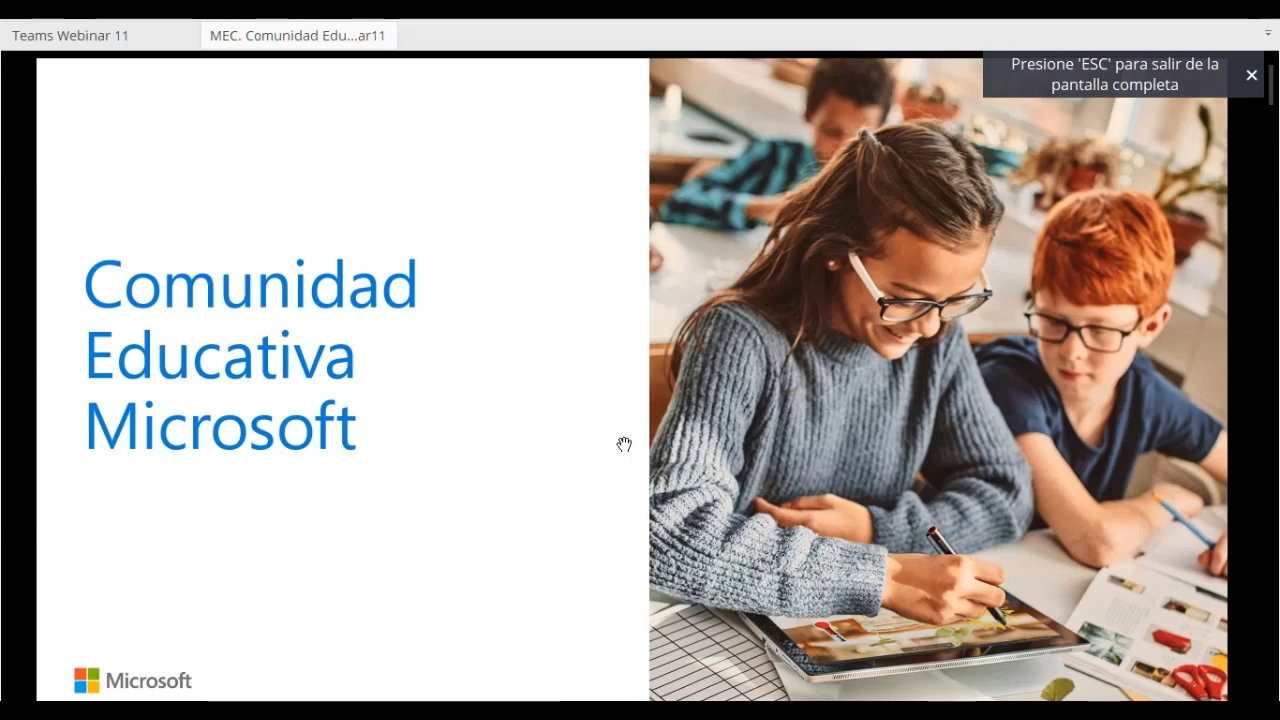
pyautogui.press('Right')
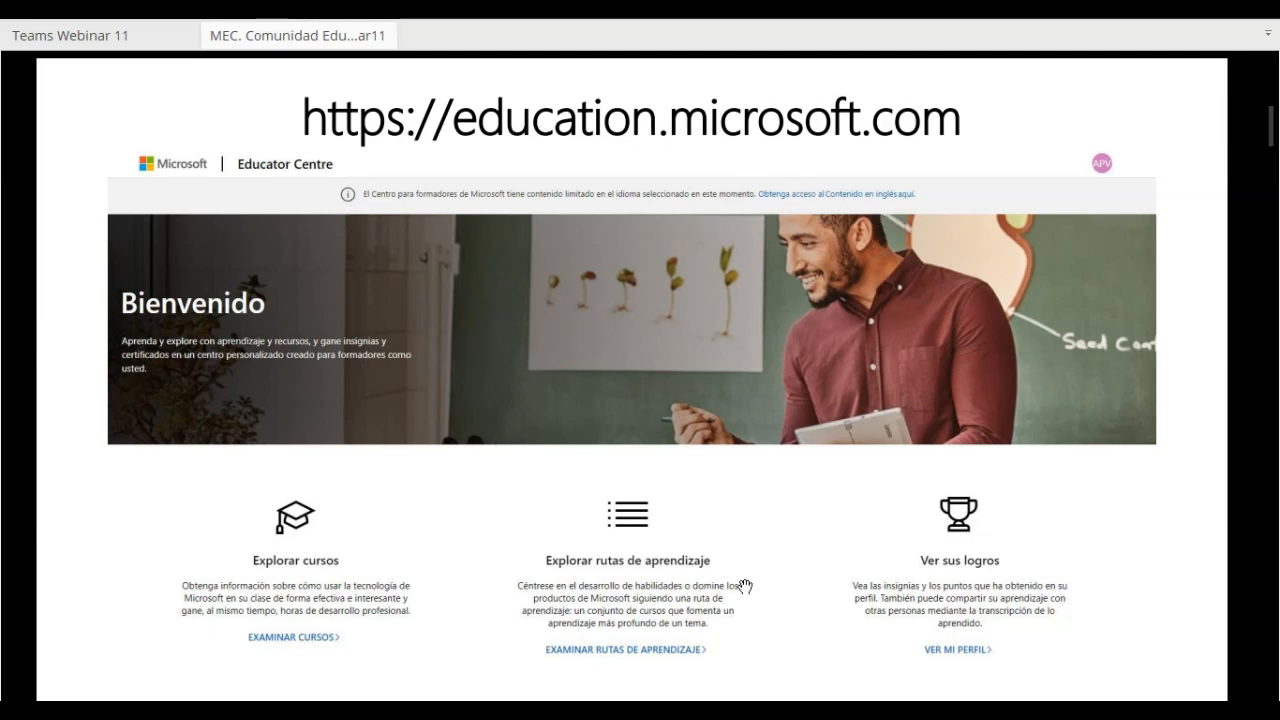
pyautogui.scroll(-1, 745, 587)
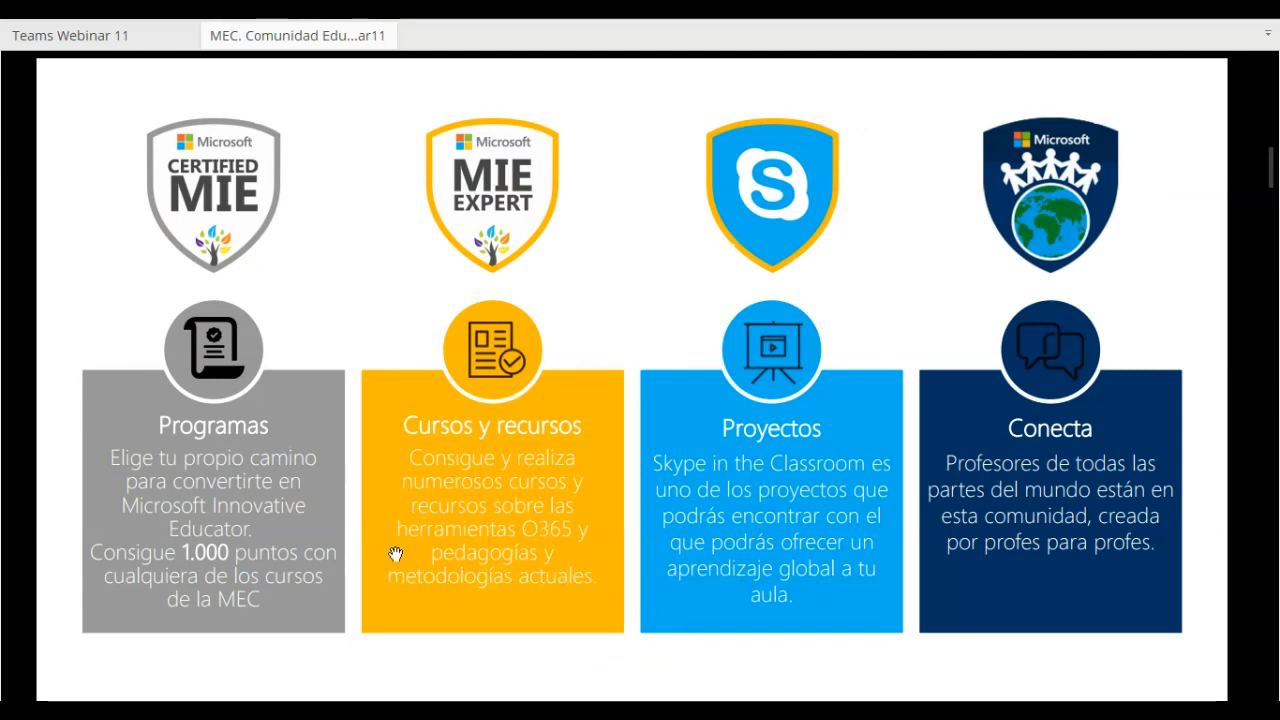